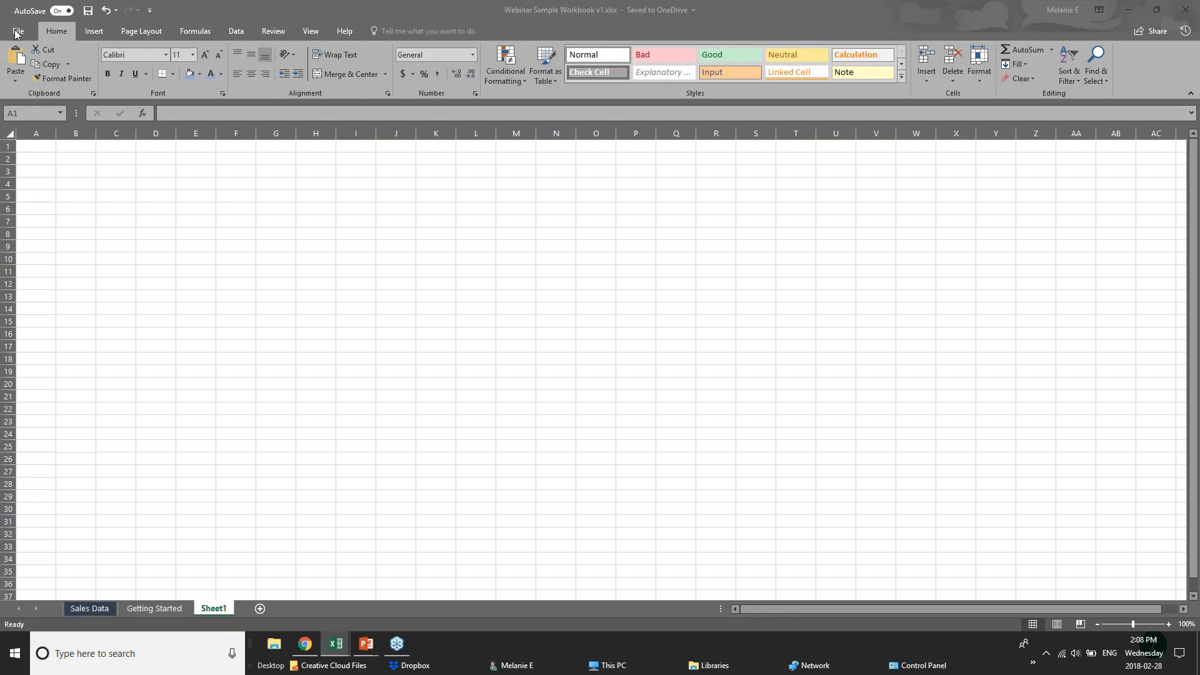
Bring the Webinar Sample Workbook v1 window to the front with Sheet1 showing
{"action": "left_click", "coordinate": [149, 10]}
{"action": "left_click", "coordinate": [150, 10]}
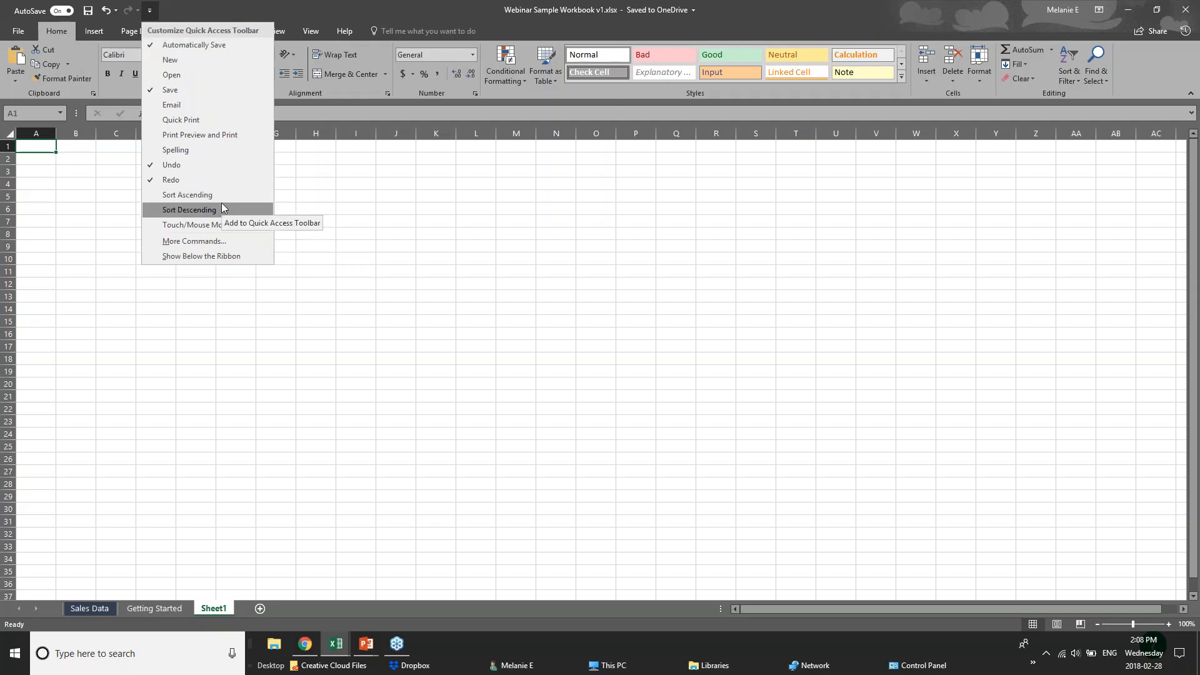
{"action": "left_click", "coordinate": [245, 5]}
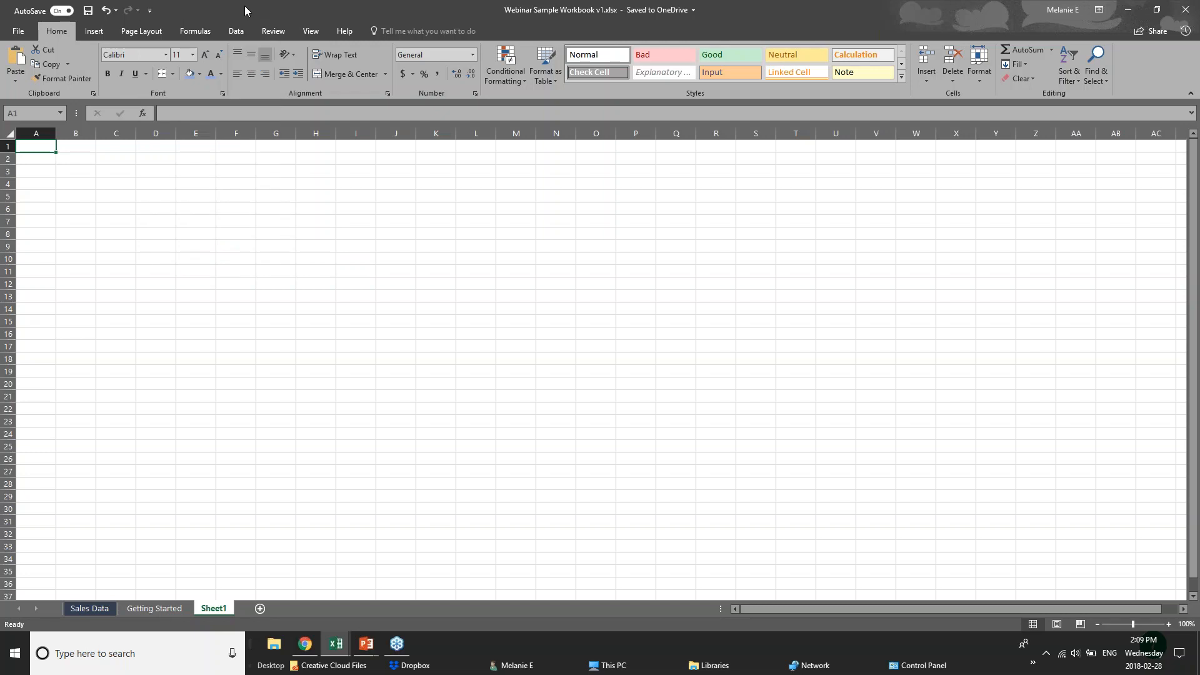
{"action": "left_click", "coordinate": [19, 34]}
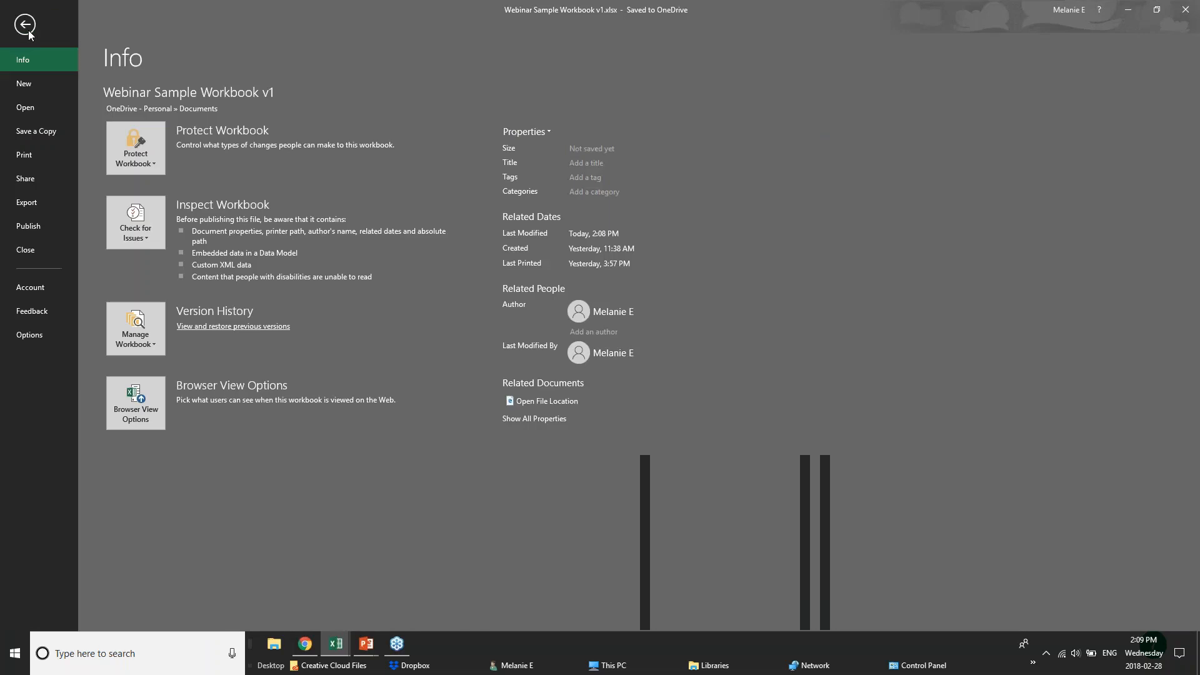
{"action": "left_click", "coordinate": [27, 29]}
{"action": "left_click", "coordinate": [93, 32]}
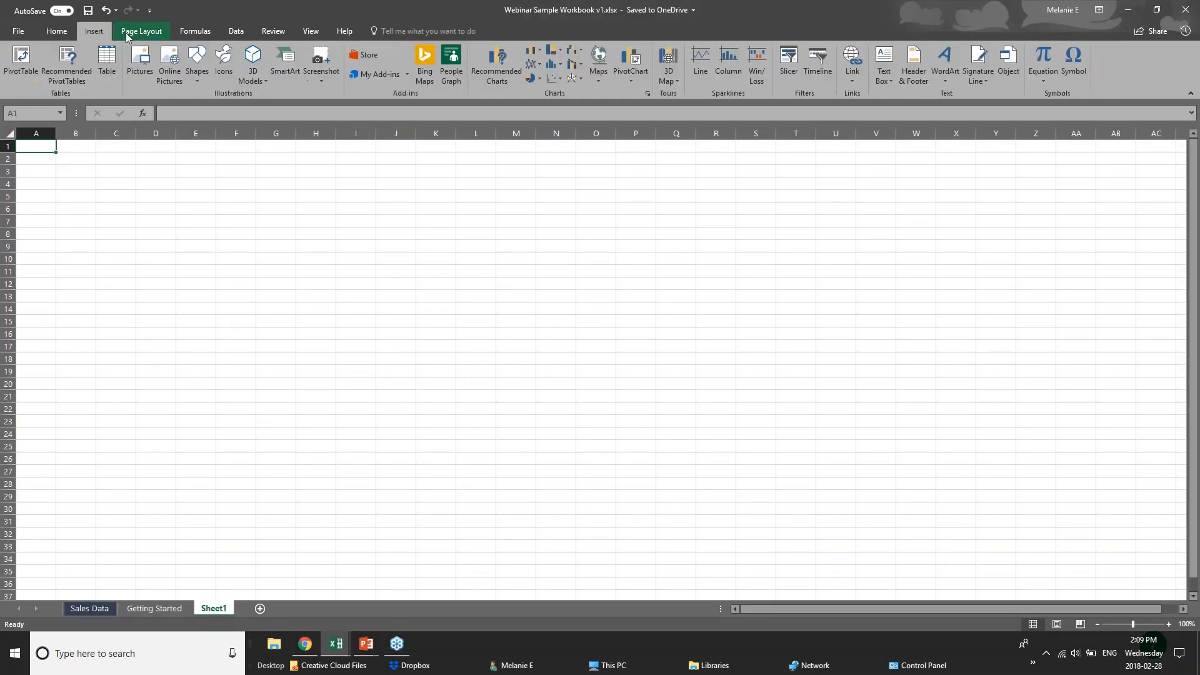
{"action": "left_click", "coordinate": [129, 32]}
{"action": "left_click", "coordinate": [195, 31]}
{"action": "left_click", "coordinate": [224, 32]}
{"action": "left_click", "coordinate": [278, 31]}
{"action": "left_click", "coordinate": [311, 32]}
{"action": "left_click", "coordinate": [332, 31]}
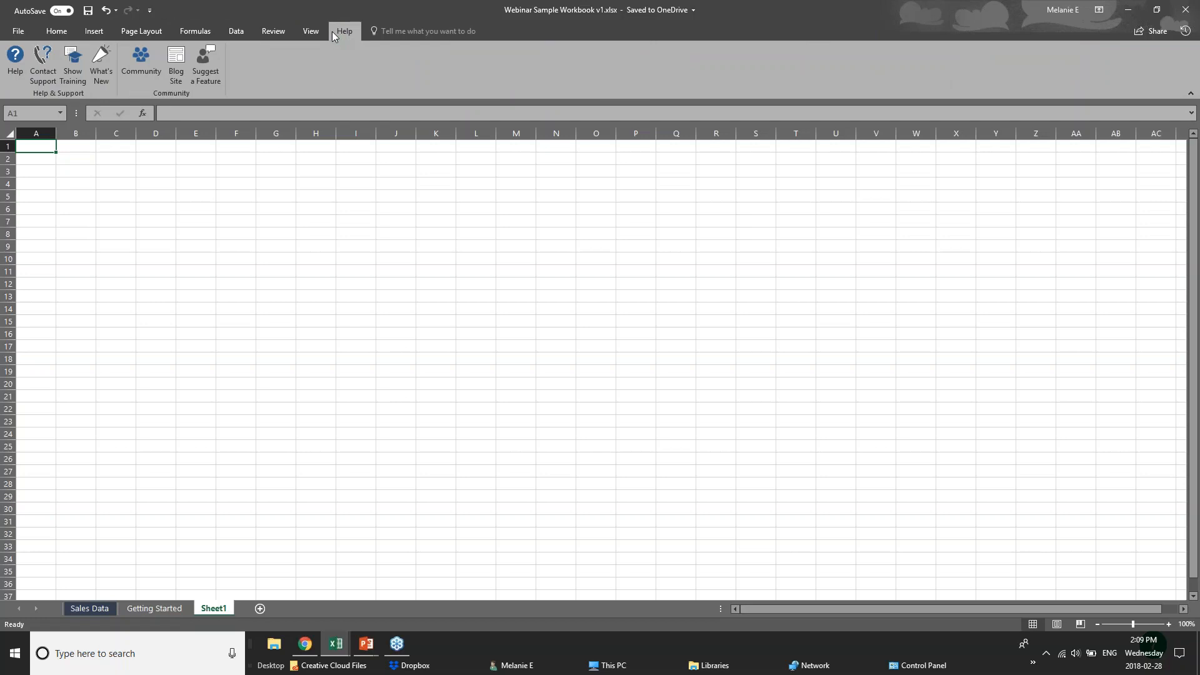
{"action": "left_click", "coordinate": [56, 32]}
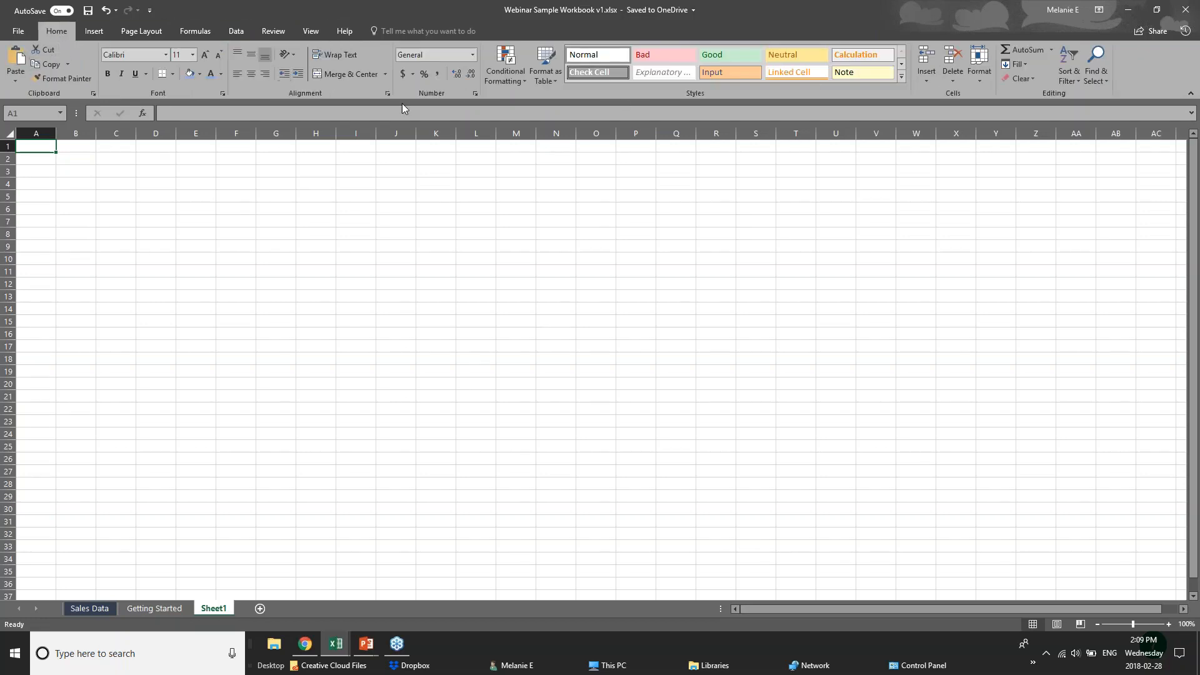
{"action": "left_click", "coordinate": [97, 34]}
{"action": "left_click", "coordinate": [137, 35]}
{"action": "left_click", "coordinate": [195, 34]}
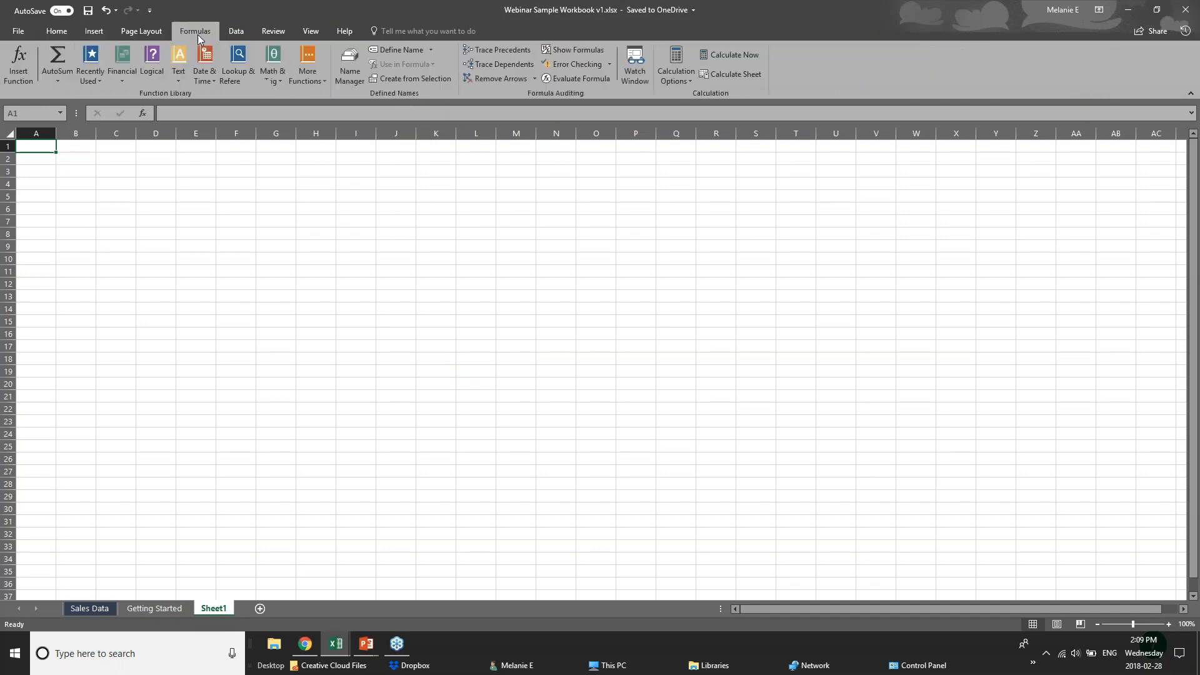
{"action": "left_click", "coordinate": [94, 36]}
{"action": "left_click", "coordinate": [65, 35]}
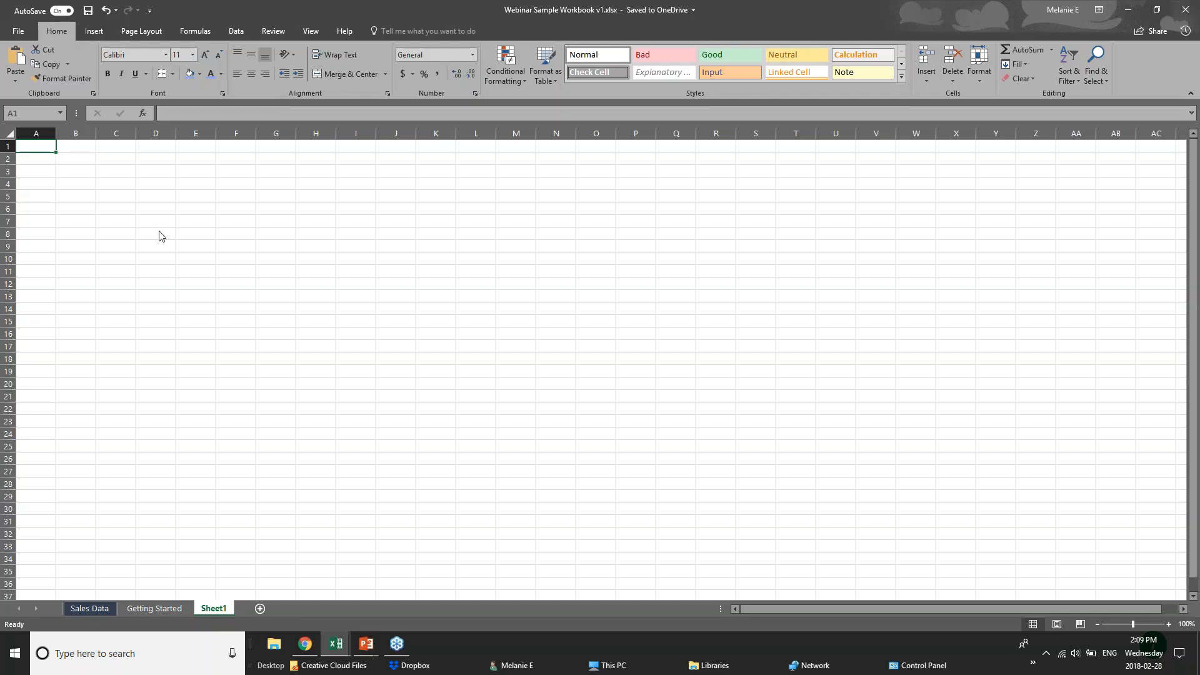
{"action": "left_click", "coordinate": [138, 167]}
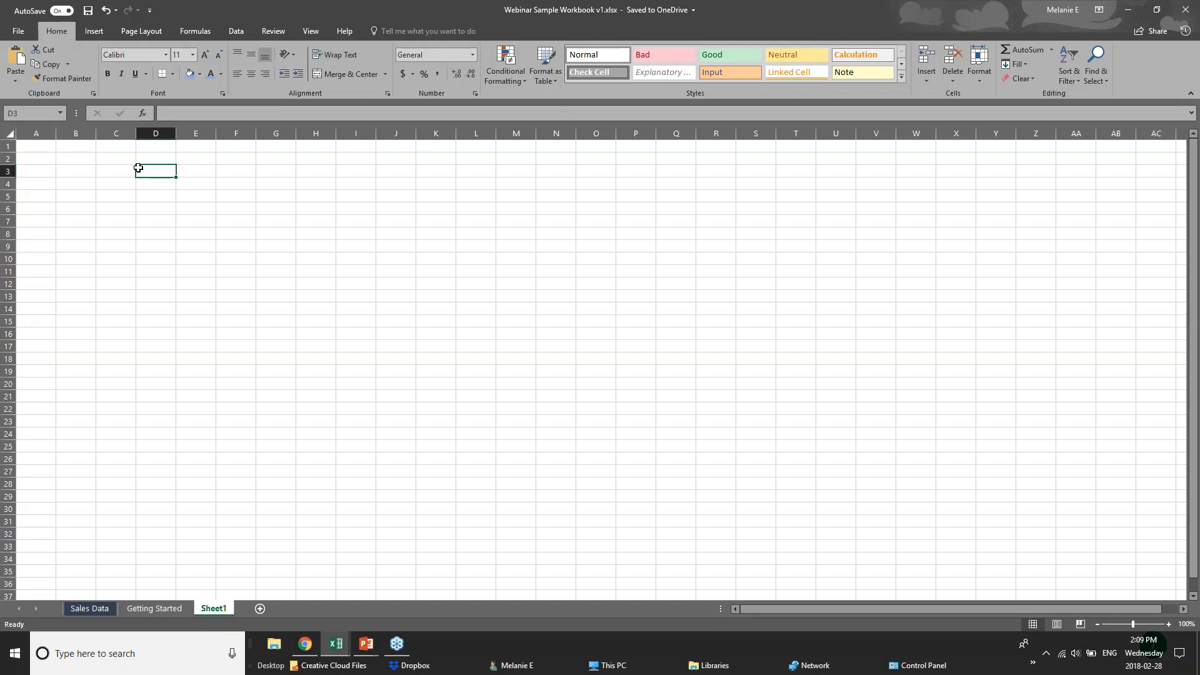
{"action": "left_click", "coordinate": [35, 115]}
{"action": "left_click", "coordinate": [165, 173]}
{"action": "left_click", "coordinate": [76, 168]}
{"action": "left_click", "coordinate": [126, 170]}
{"action": "left_click", "coordinate": [153, 172]}
{"action": "left_click", "coordinate": [191, 171]}
{"action": "left_click", "coordinate": [25, 113]}
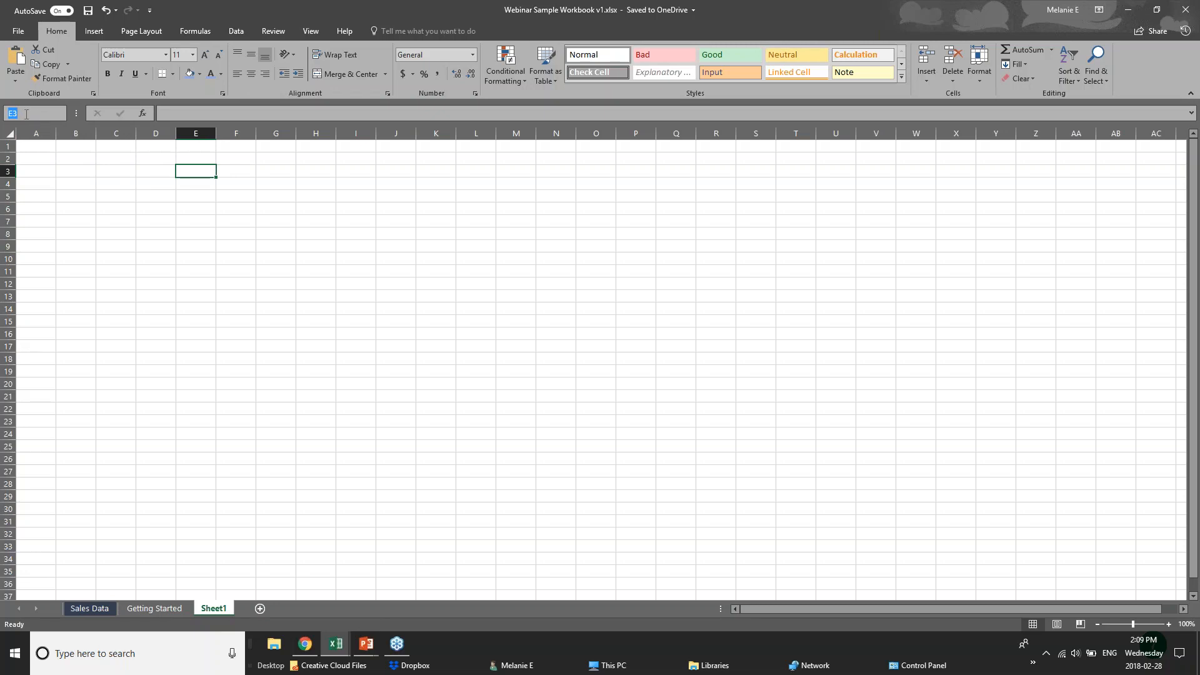
{"action": "left_click", "coordinate": [204, 172]}
{"action": "left_click", "coordinate": [28, 171]}
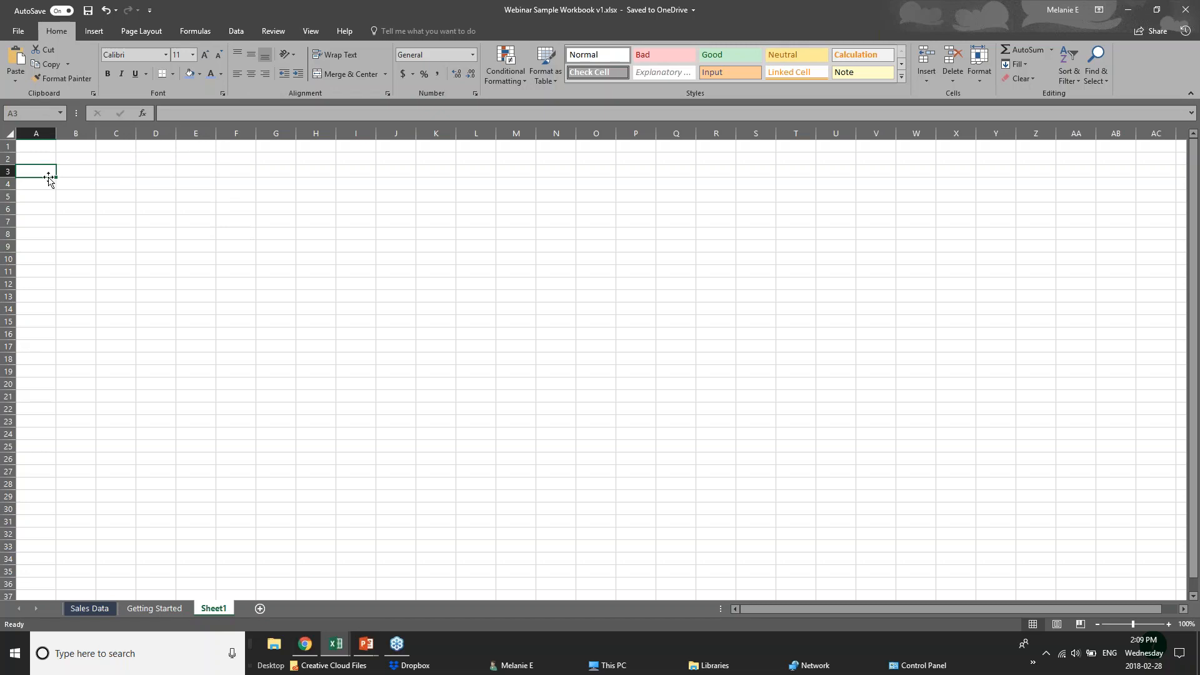
Widen column A and enter the label 'Sales Numbers' in A3, fixing the typo
{"action": "left_click_drag", "start_coordinate": [56, 135], "coordinate": [95, 136]}
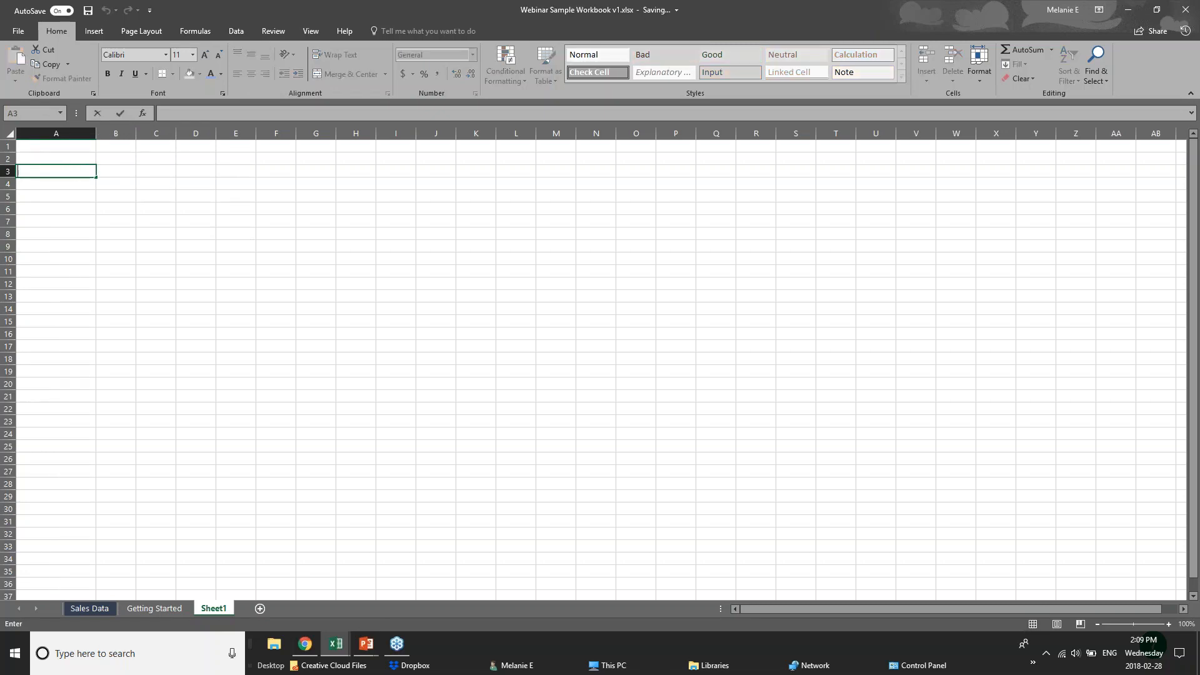
{"action": "type", "text": "Sales Numnbe"}
{"action": "key", "text": "BackSpace"}
{"action": "key", "text": "BackSpace"}
{"action": "key", "text": "BackSpace"}
{"action": "type", "text": "ers"}
{"action": "key", "text": "Return"}
{"action": "left_click", "coordinate": [74, 172]}
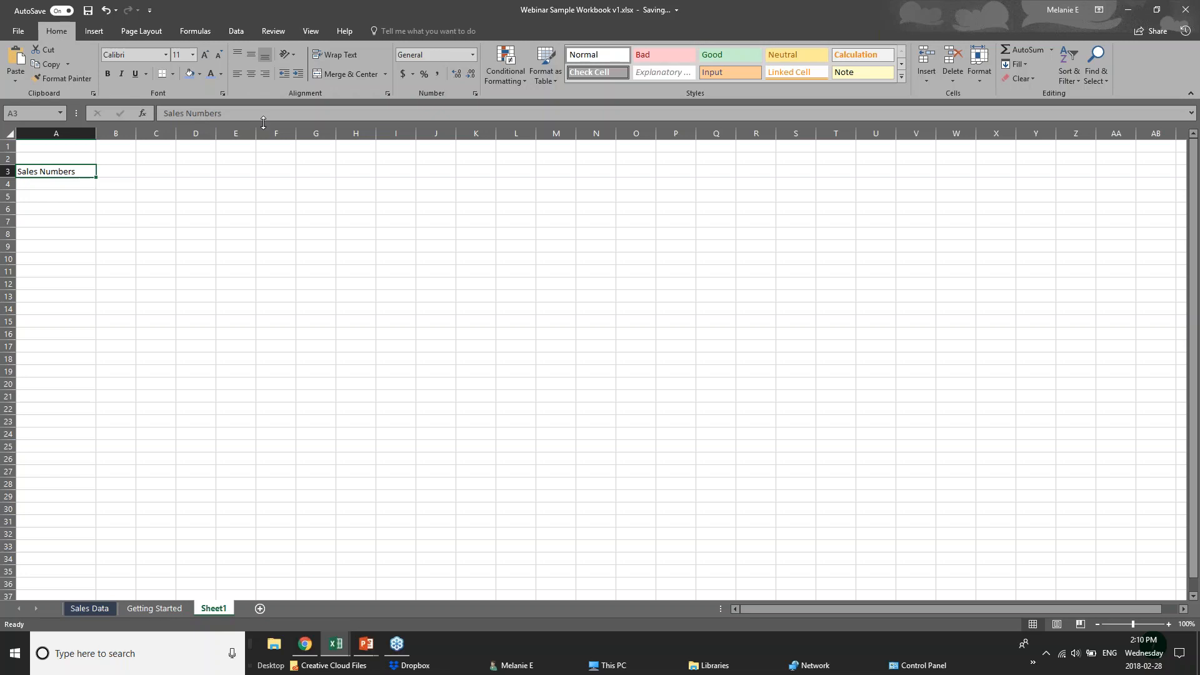
{"action": "left_click", "coordinate": [69, 185]}
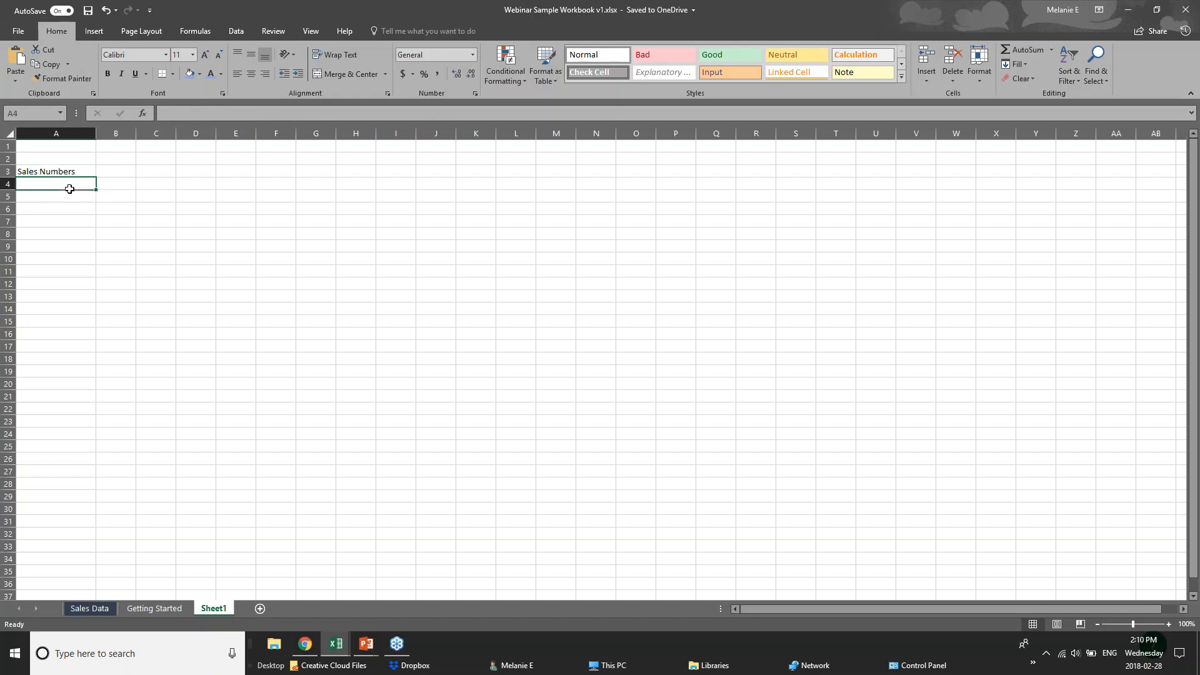
{"action": "left_click", "coordinate": [182, 114]}
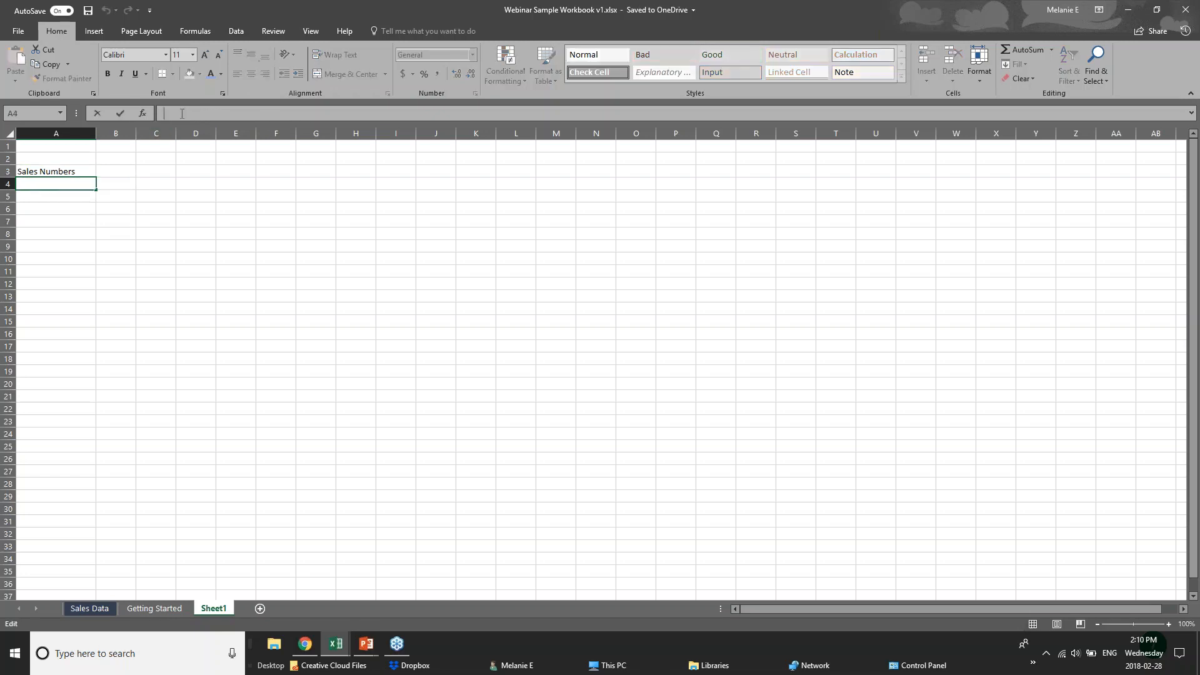
{"action": "left_click", "coordinate": [117, 176]}
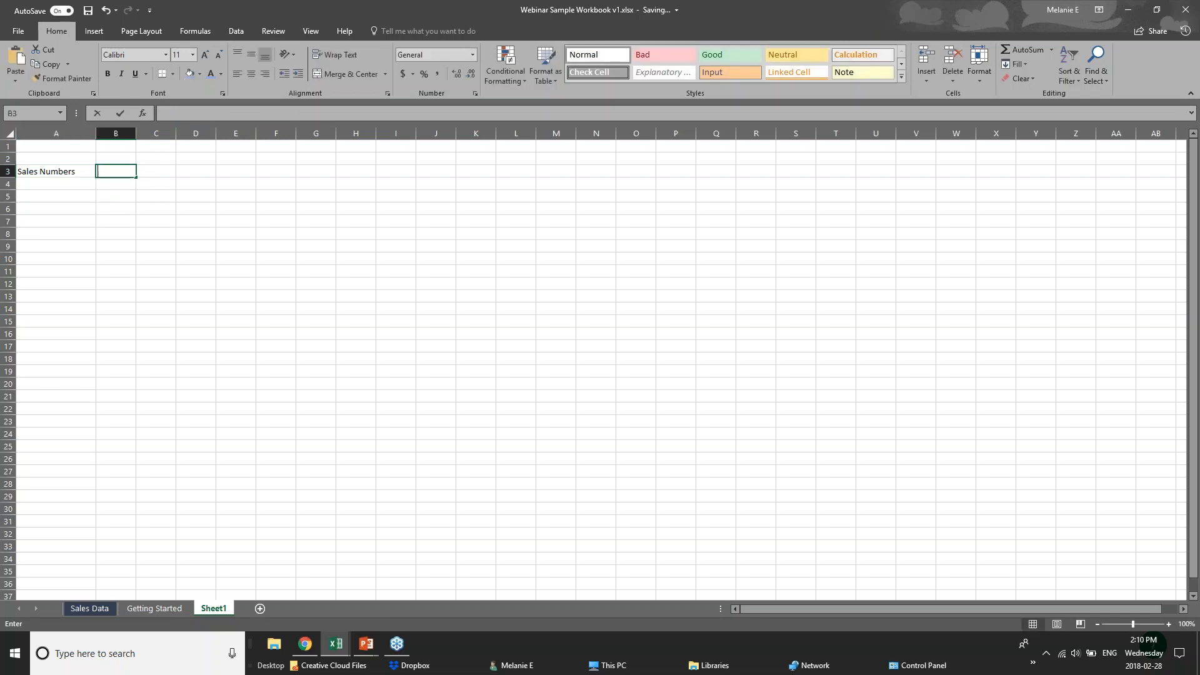
Enter 'Jan 2018' in B2 as the month heading and the sales value 20 in B3
{"action": "left_click", "coordinate": [113, 157]}
{"action": "type", "text": "Jan"}
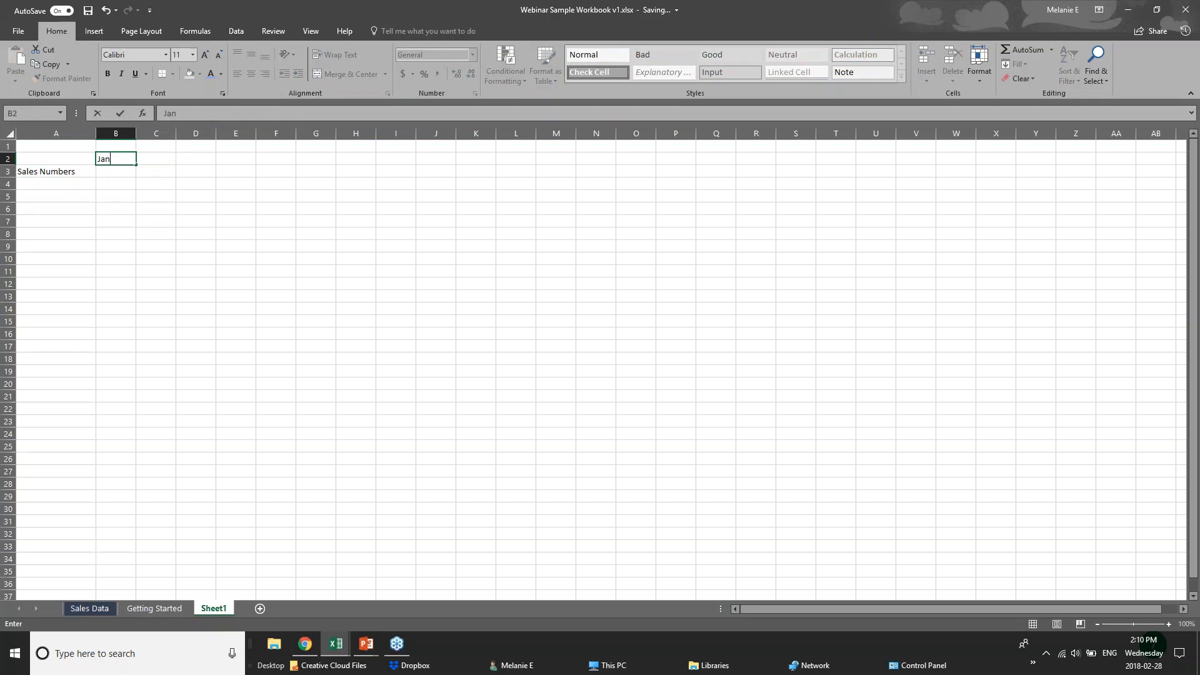
{"action": "type", "text": " 2018"}
{"action": "left_click", "coordinate": [122, 172]}
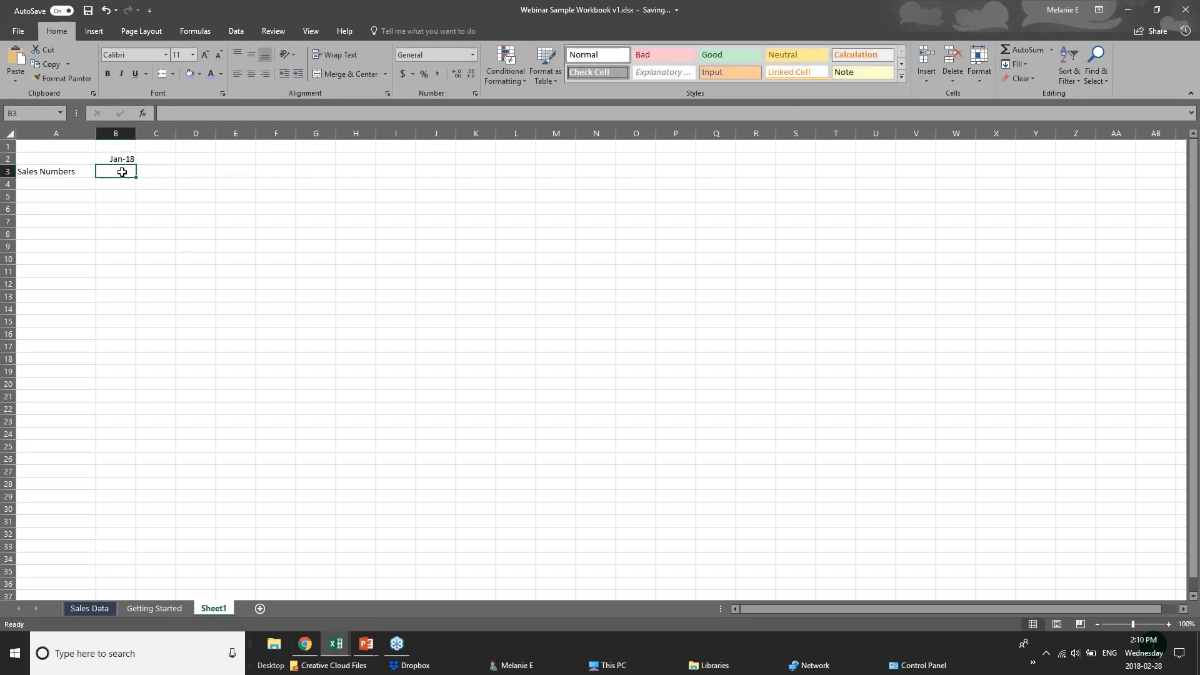
{"action": "type", "text": "20"}
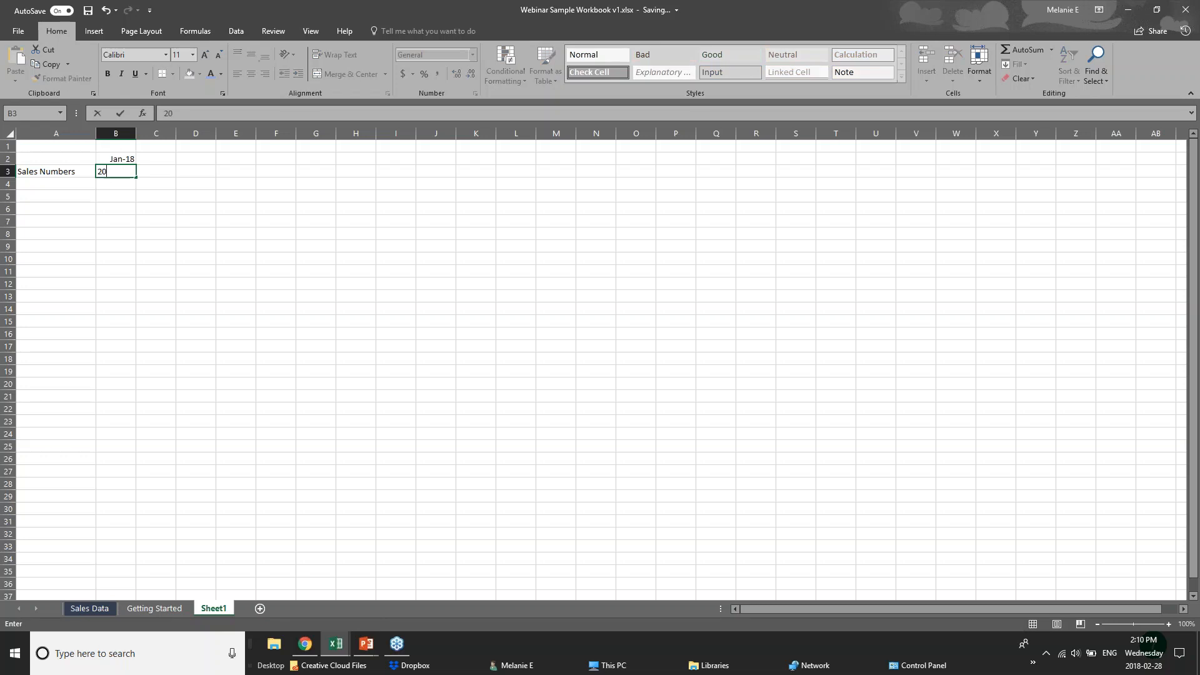
{"action": "left_click", "coordinate": [77, 195]}
Inspect the cells and verify B2 stores the full date 2018-01-01 behind Jan-18
{"action": "left_click", "coordinate": [65, 174]}
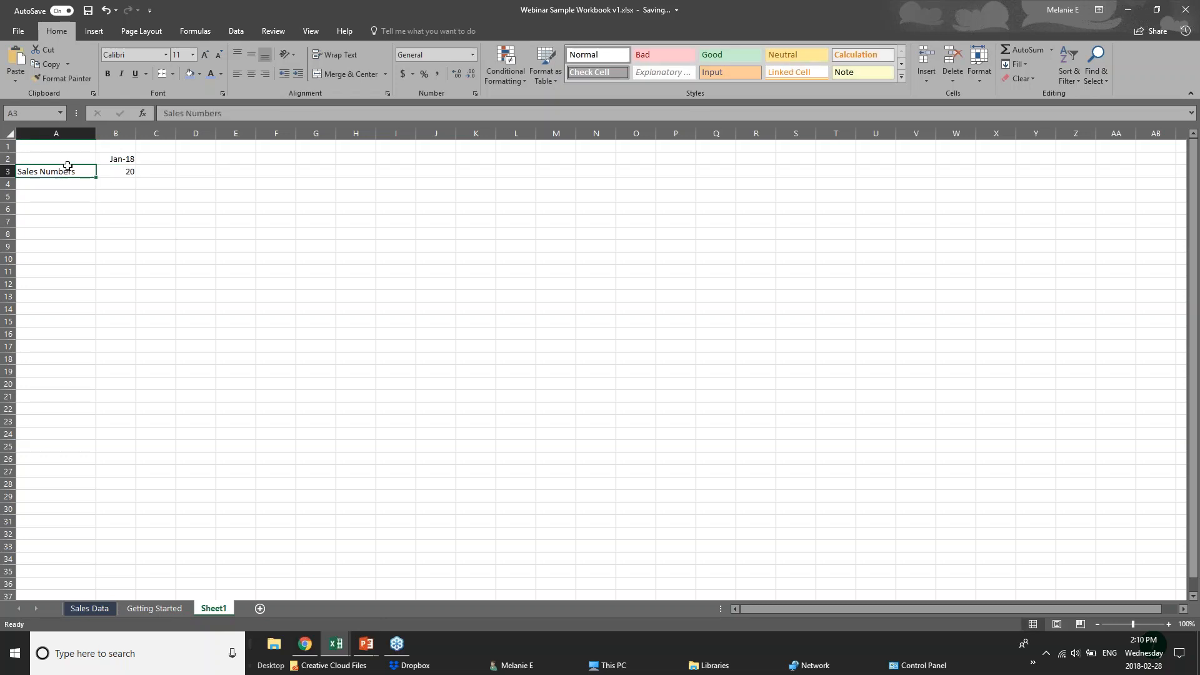
{"action": "left_click", "coordinate": [131, 176]}
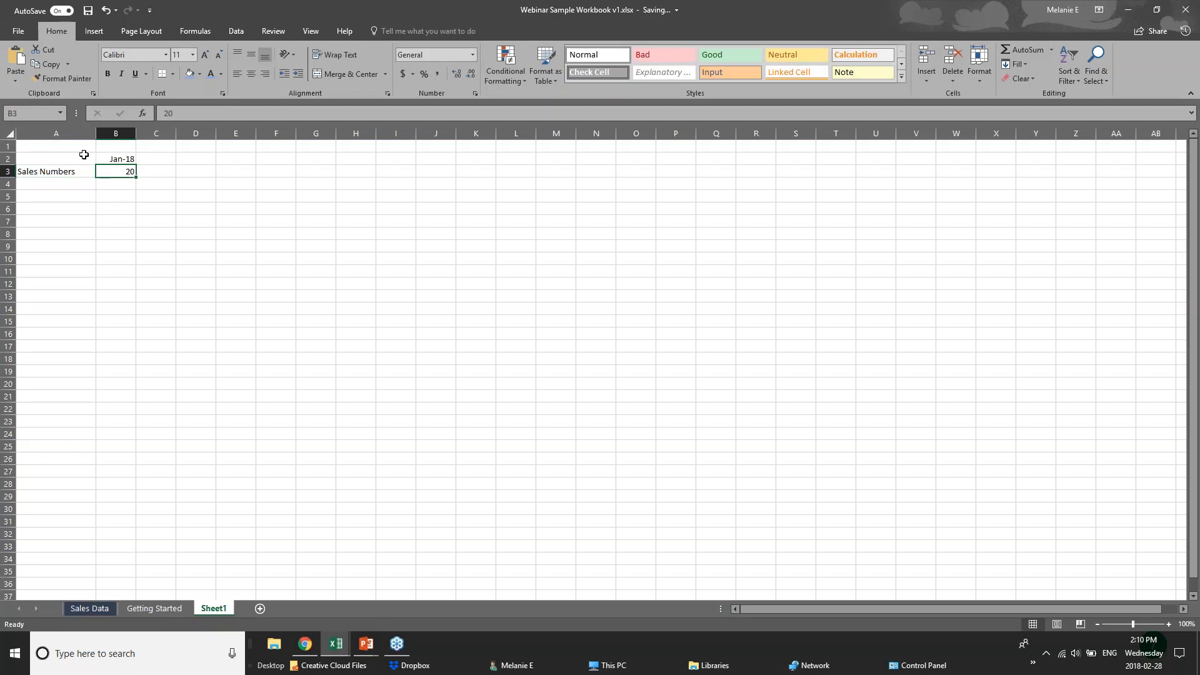
{"action": "left_click", "coordinate": [51, 174]}
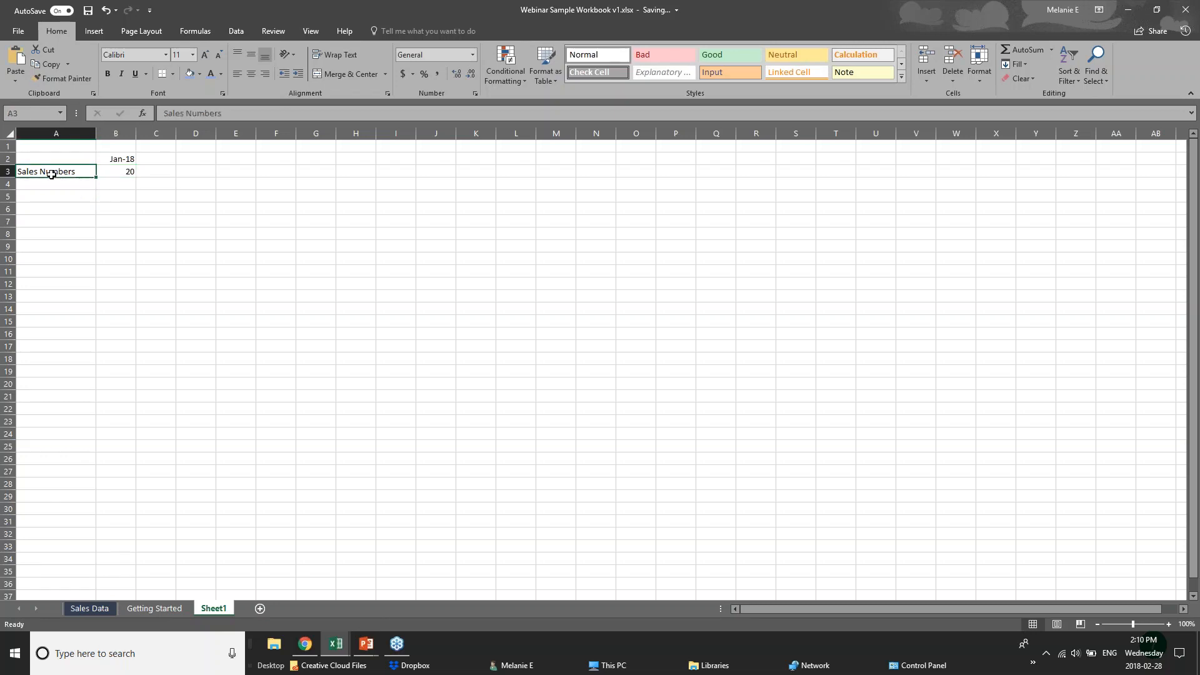
{"action": "left_click", "coordinate": [111, 161]}
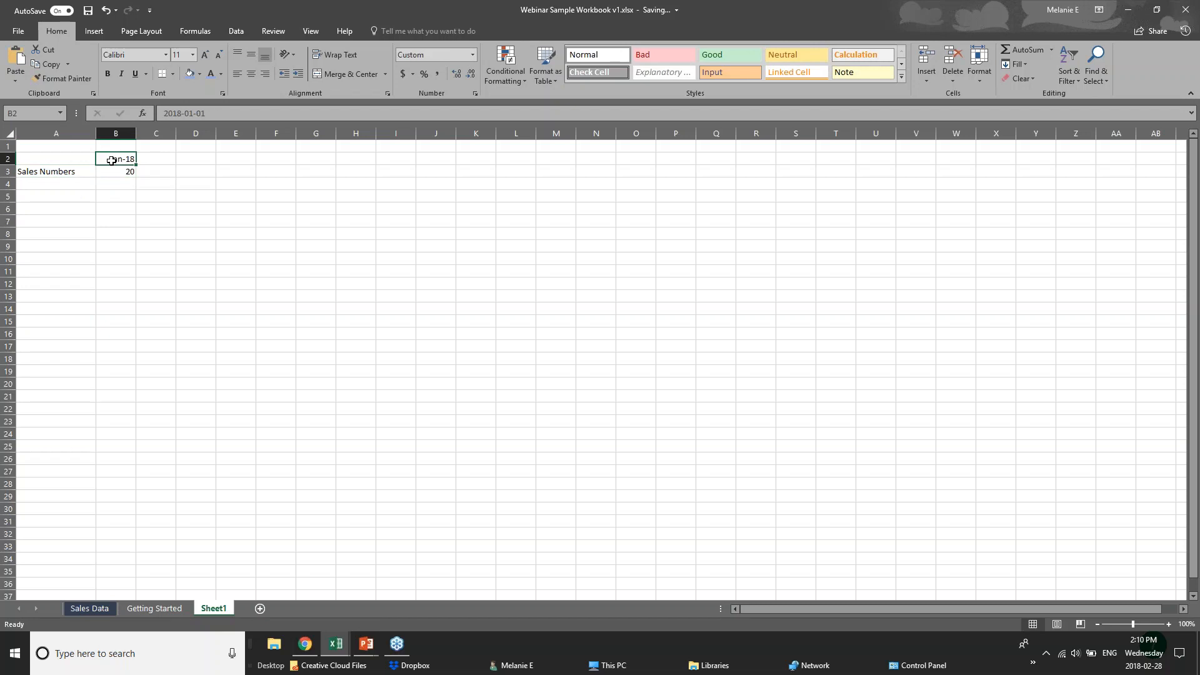
{"action": "left_click_drag", "start_coordinate": [163, 113], "coordinate": [206, 113]}
{"action": "key", "text": "Escape"}
{"action": "key", "text": "F2"}
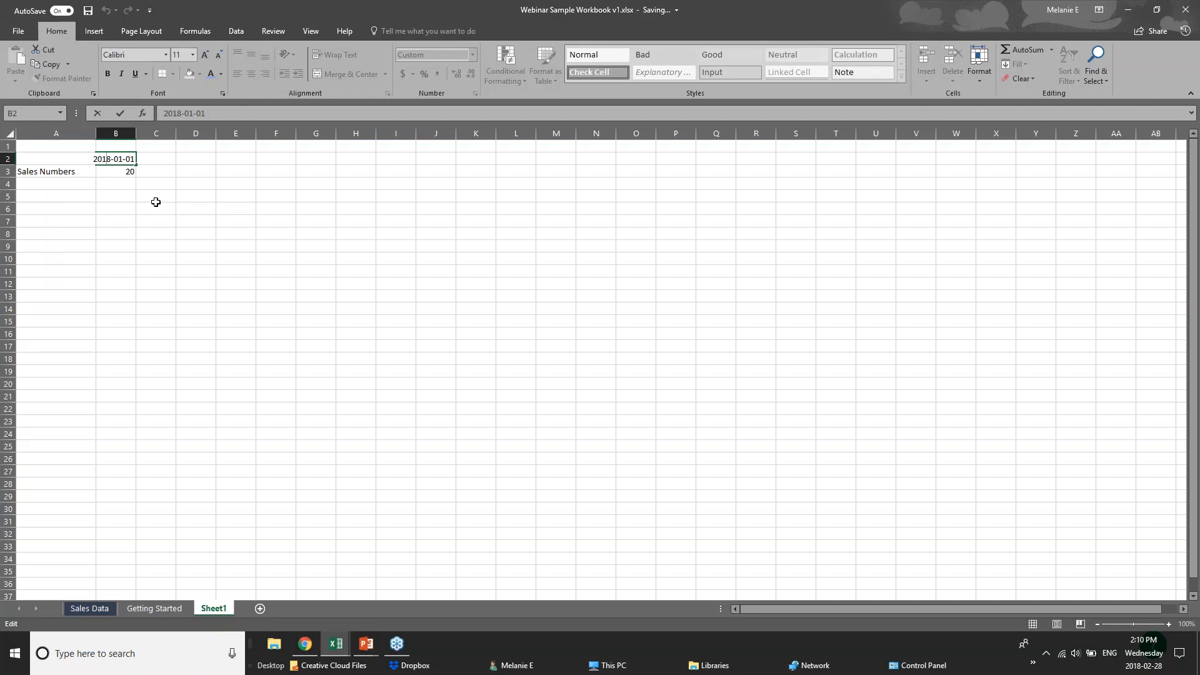
Recheck B2's stored date and commit it so the cell displays Jan-18
{"action": "left_click", "coordinate": [127, 185]}
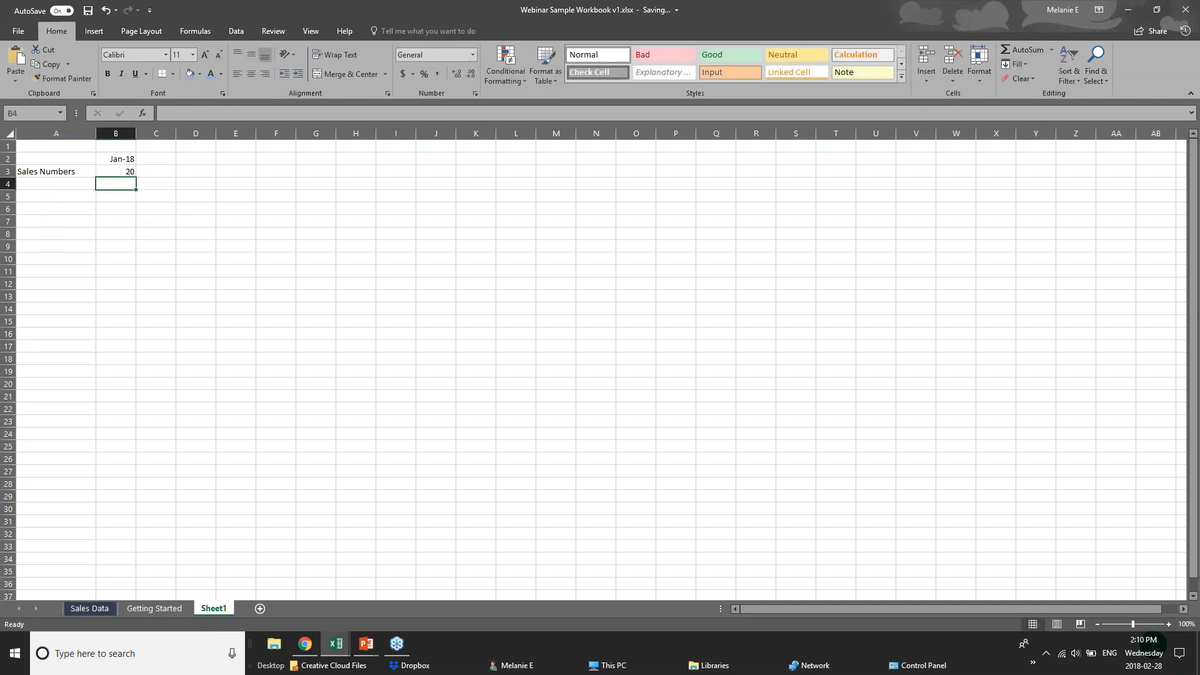
{"action": "double_click", "coordinate": [120, 161]}
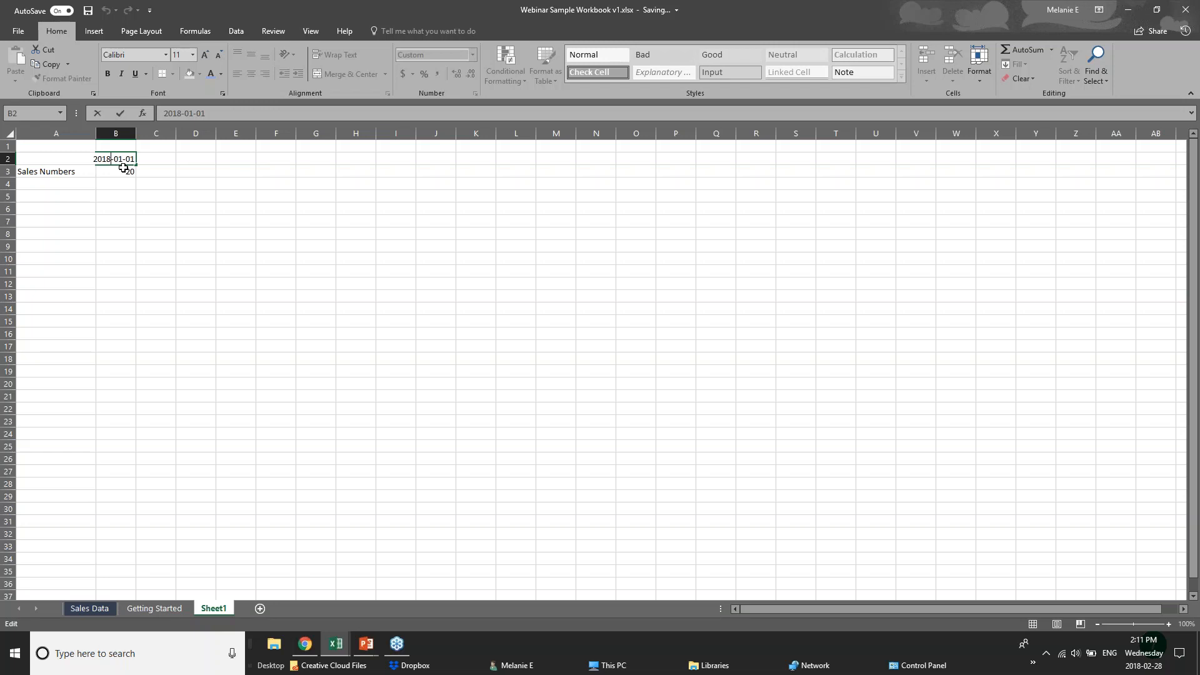
{"action": "left_click", "coordinate": [110, 169]}
{"action": "left_click", "coordinate": [109, 189]}
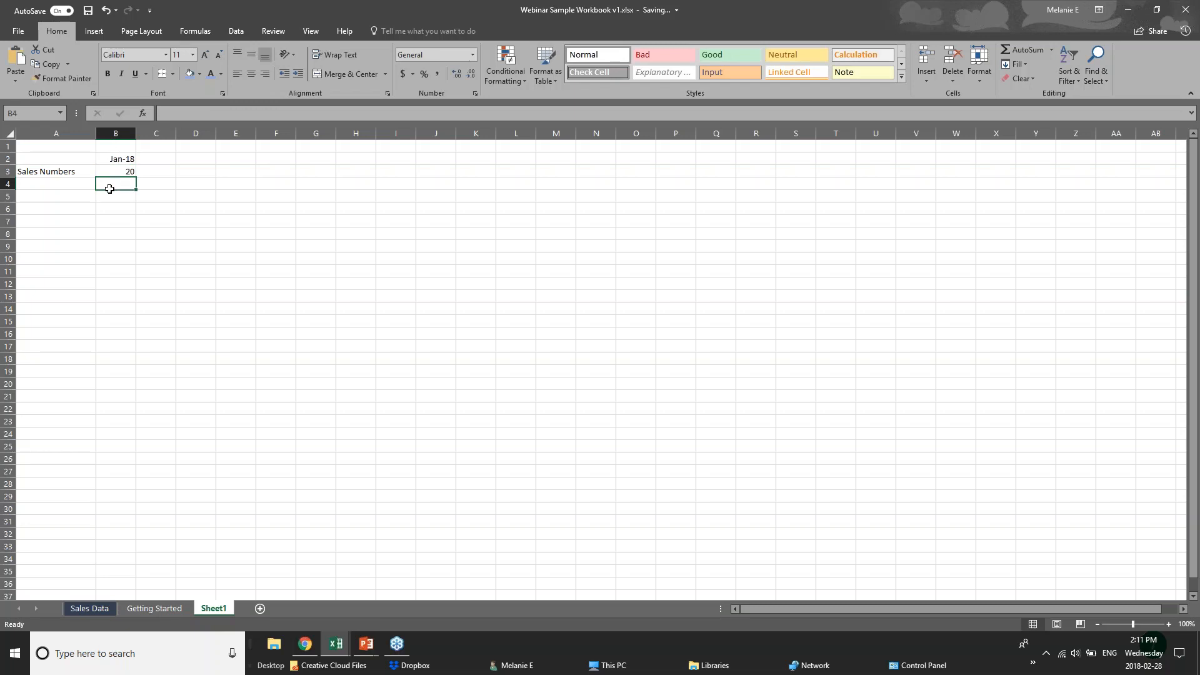
Select cells around the data, then go to the Getting Started sheet's Annual Sales Data table
{"action": "left_click", "coordinate": [40, 184]}
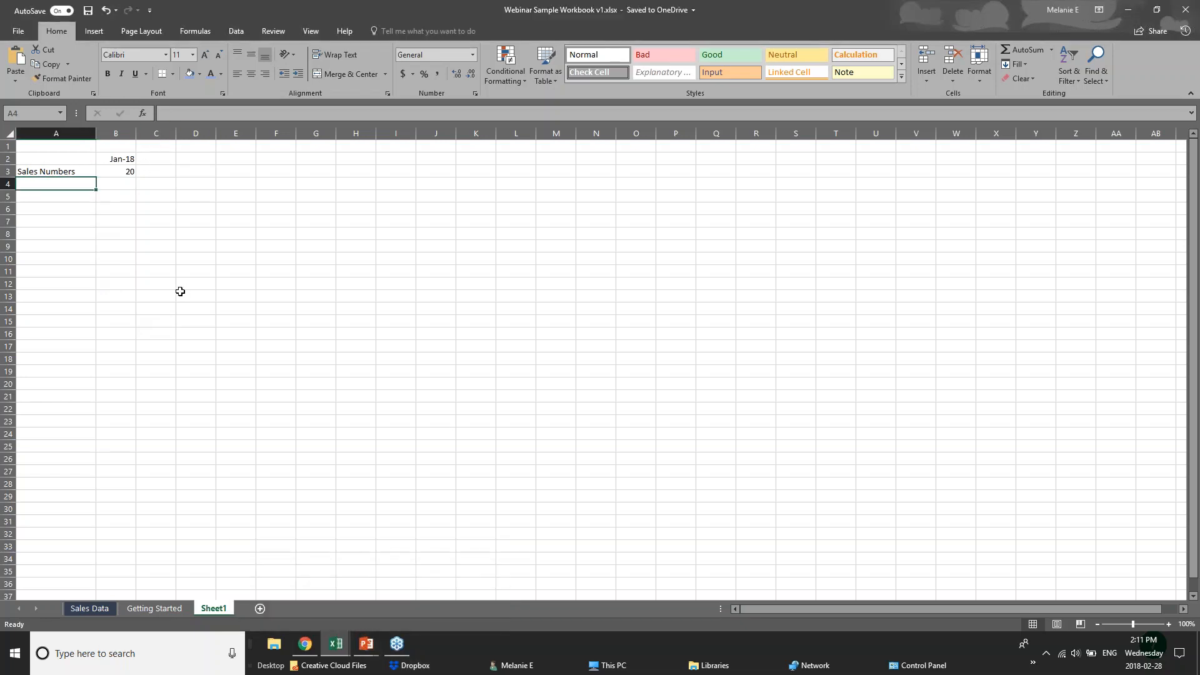
{"action": "left_click", "coordinate": [248, 194]}
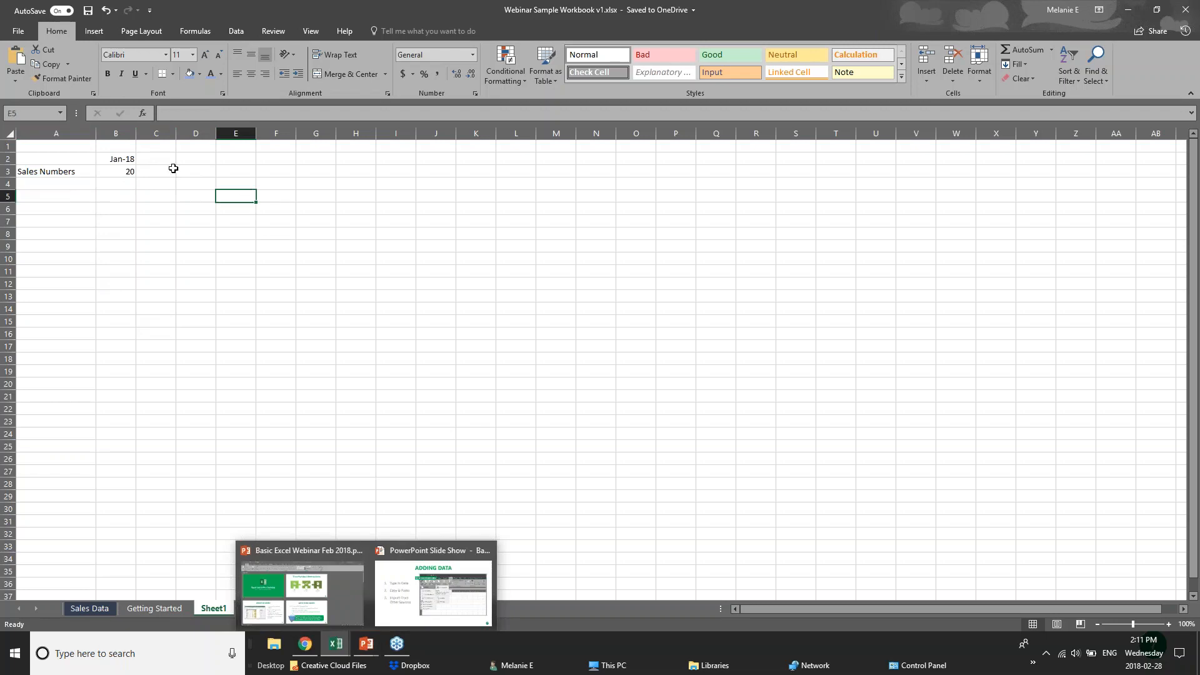
{"action": "left_click", "coordinate": [163, 161]}
{"action": "left_click", "coordinate": [70, 183]}
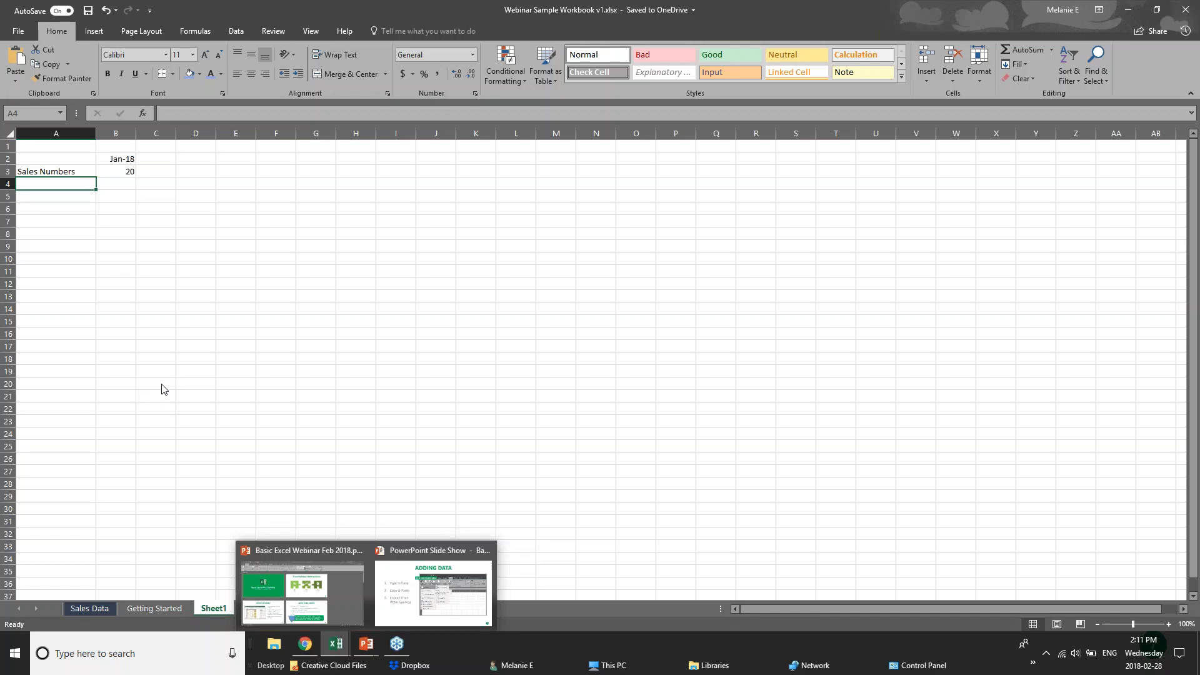
{"action": "left_click", "coordinate": [129, 611]}
{"action": "left_click", "coordinate": [180, 275]}
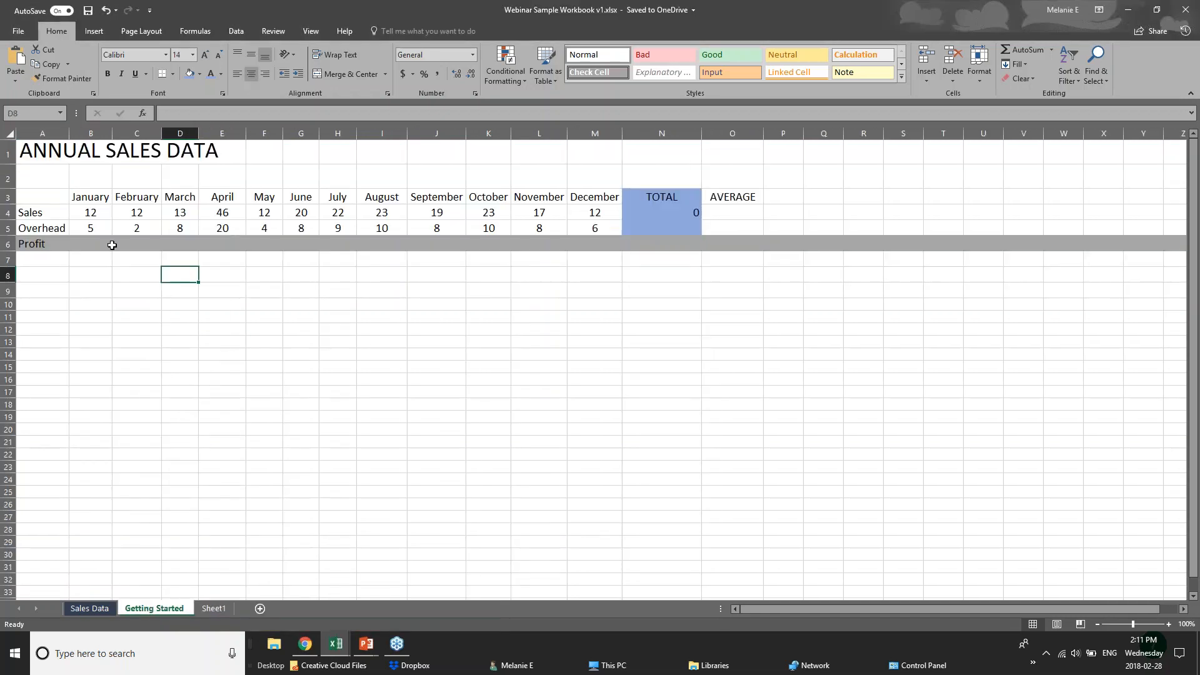
{"action": "left_click", "coordinate": [94, 229]}
{"action": "left_click", "coordinate": [58, 197]}
{"action": "left_click", "coordinate": [54, 226]}
{"action": "left_click", "coordinate": [55, 211]}
{"action": "left_click_drag", "start_coordinate": [55, 212], "coordinate": [662, 213]}
{"action": "left_click", "coordinate": [264, 316]}
{"action": "left_click_drag", "start_coordinate": [88, 197], "coordinate": [134, 216]}
{"action": "left_click", "coordinate": [228, 265]}
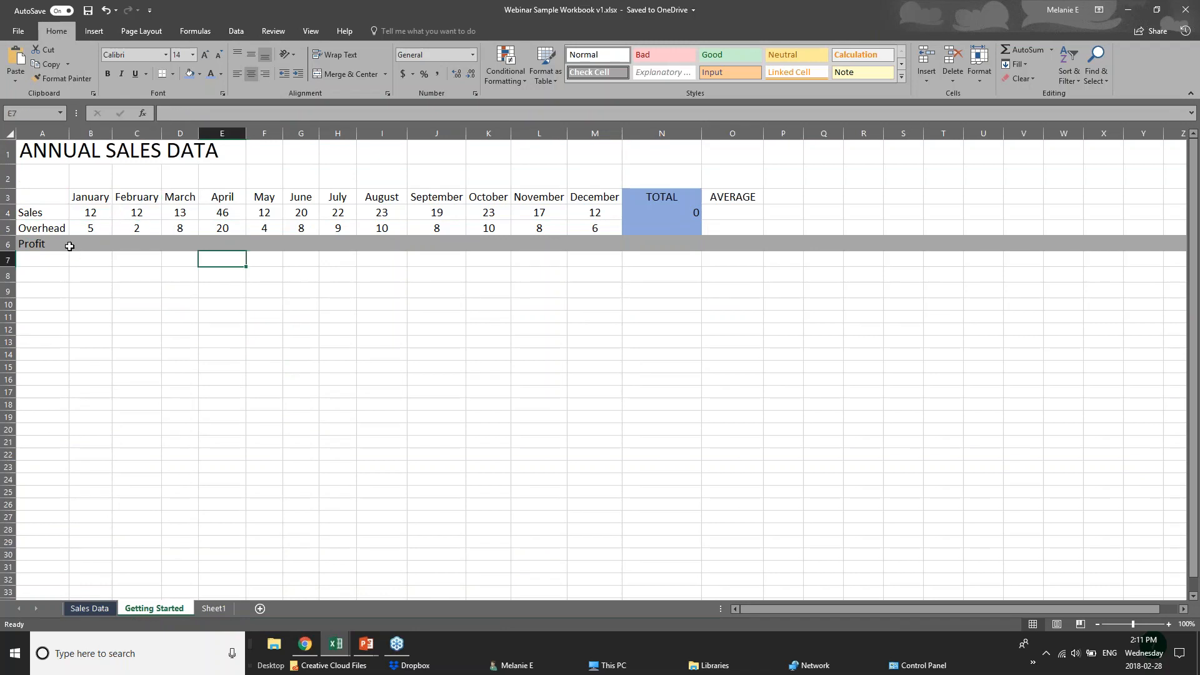
{"action": "left_click", "coordinate": [78, 245]}
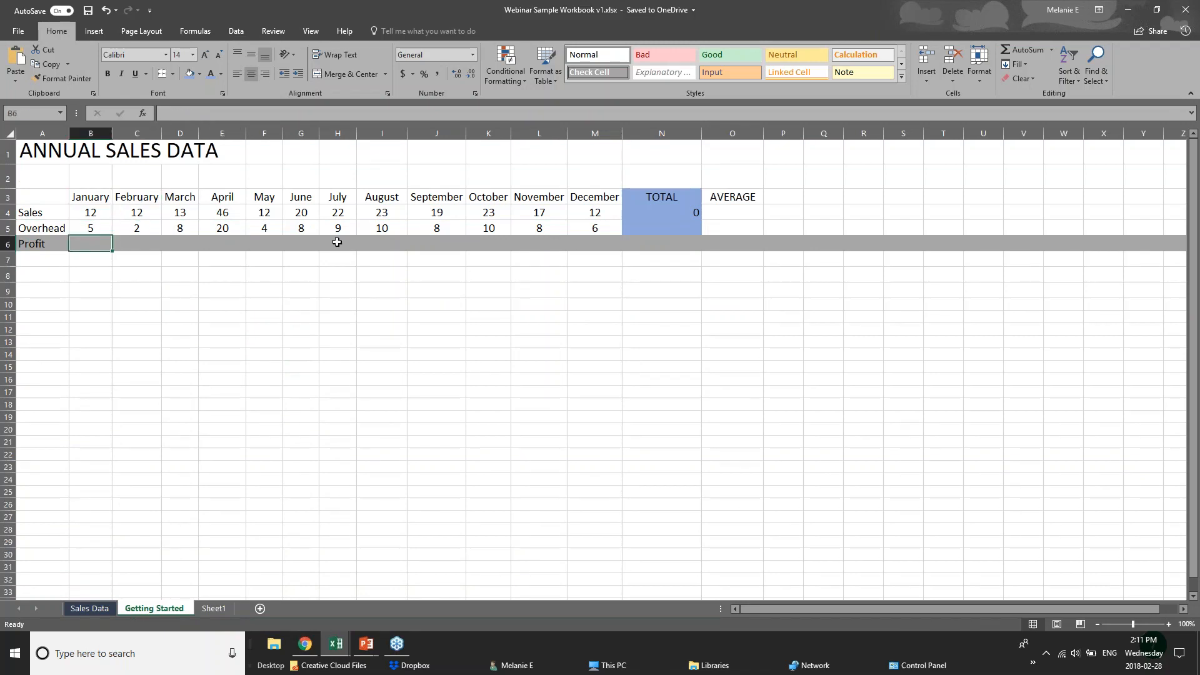
{"action": "left_click", "coordinate": [670, 246]}
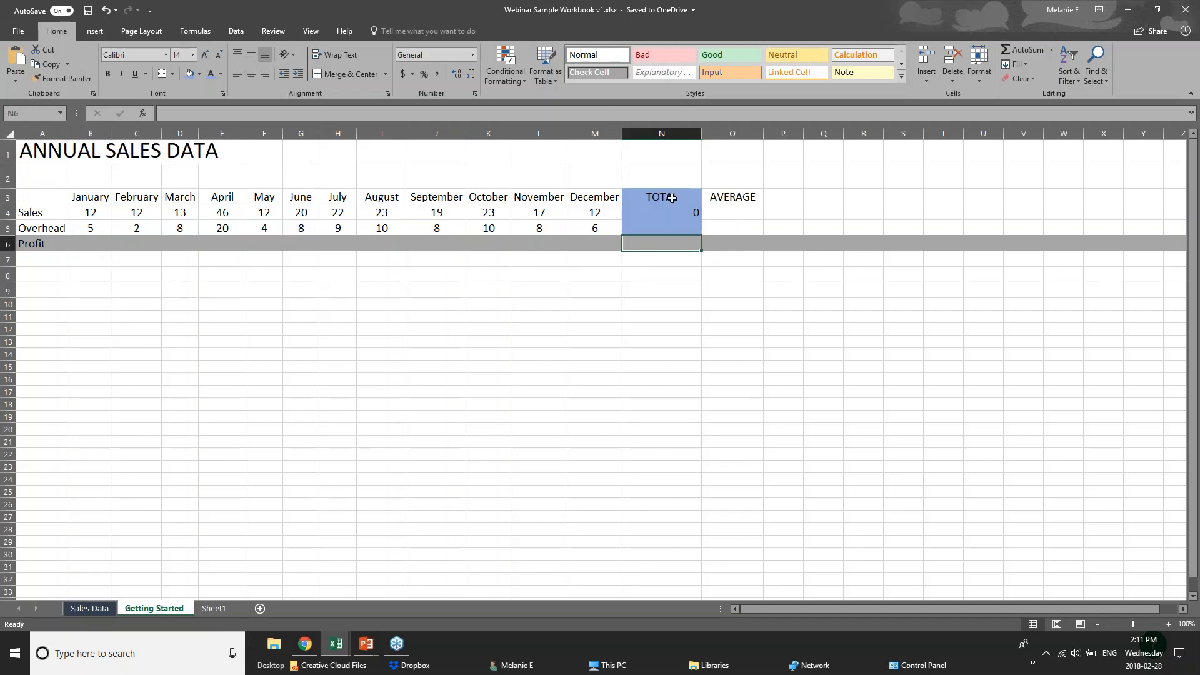
{"action": "left_click_drag", "start_coordinate": [671, 199], "coordinate": [672, 242]}
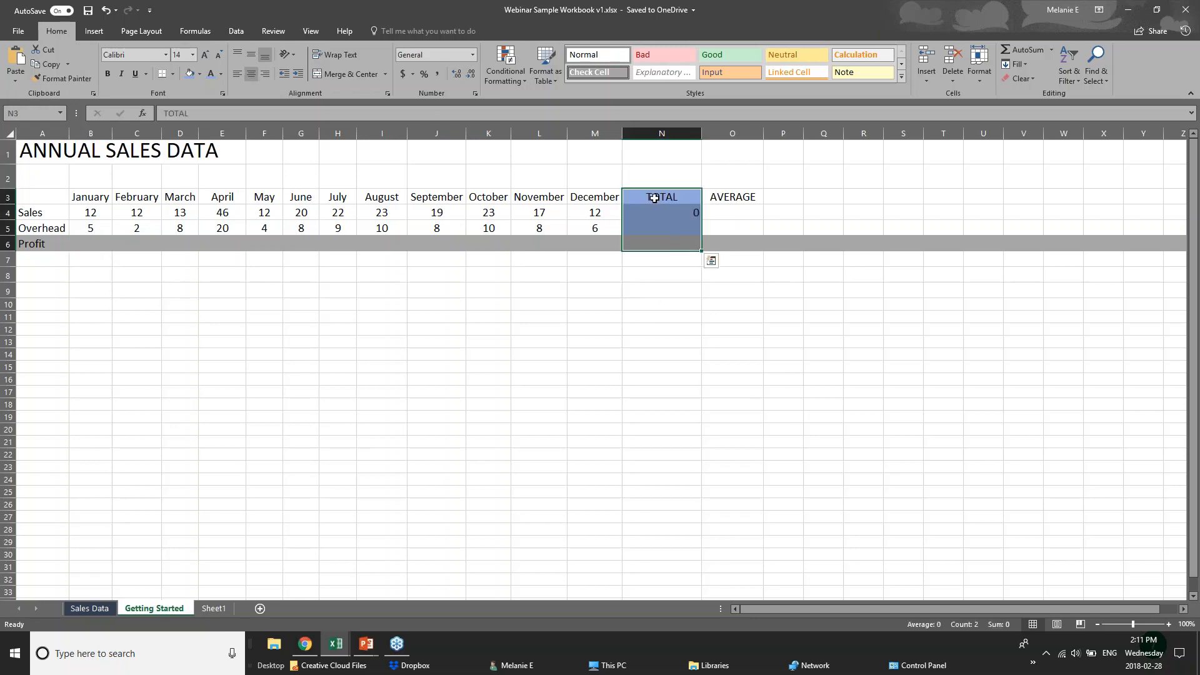
{"action": "left_click", "coordinate": [646, 214]}
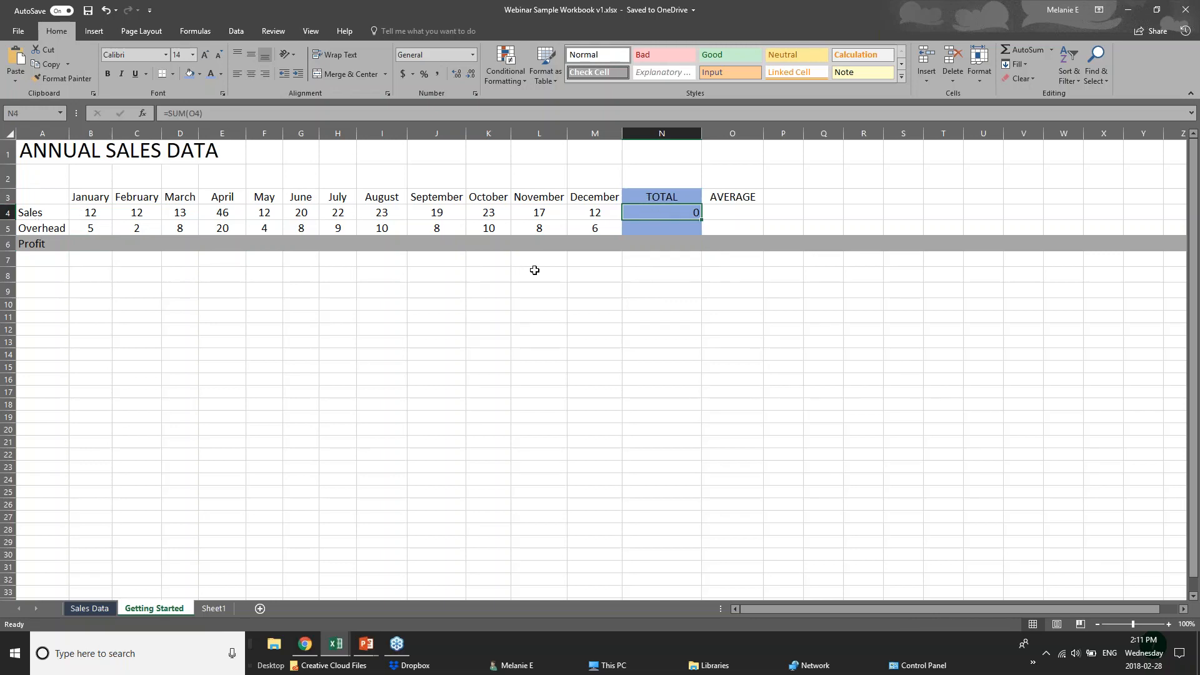
{"action": "left_click", "coordinate": [675, 231]}
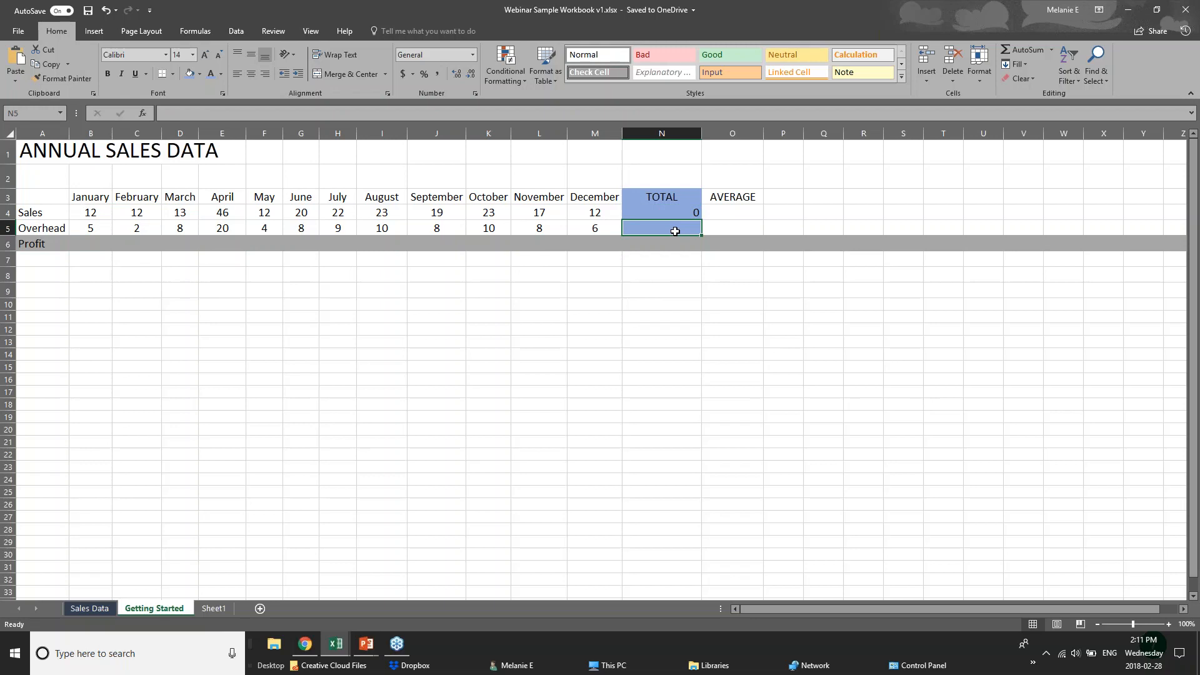
{"action": "left_click_drag", "start_coordinate": [719, 195], "coordinate": [733, 241]}
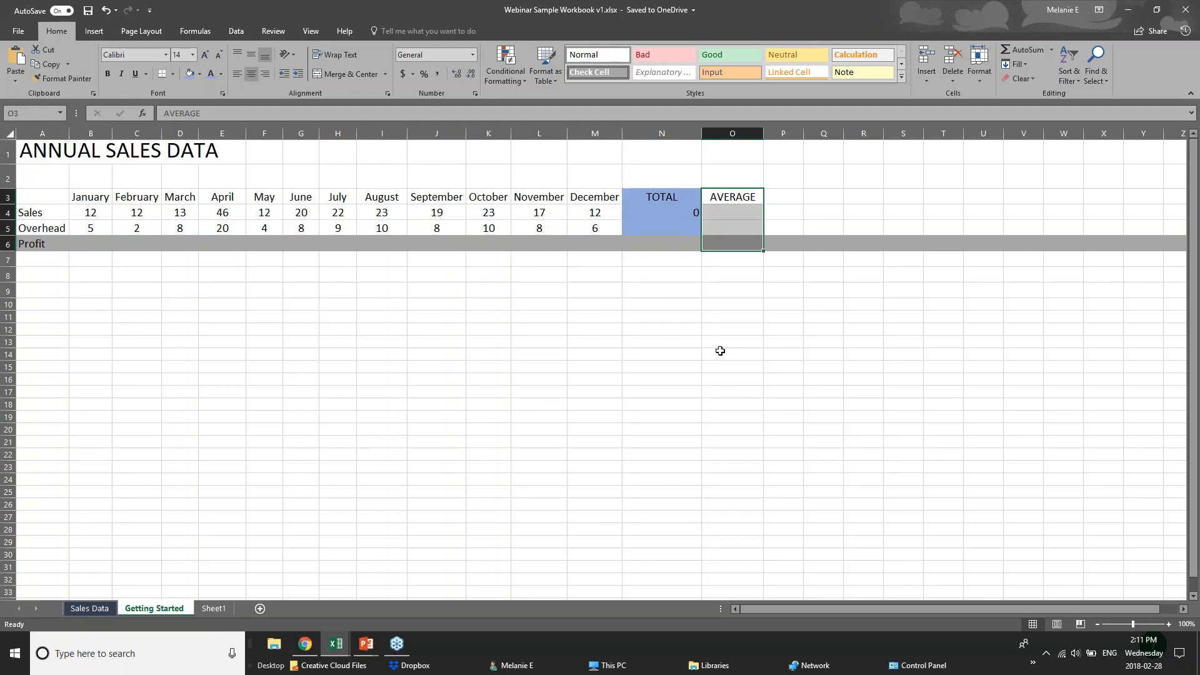
{"action": "left_click", "coordinate": [98, 217]}
{"action": "mouse_move", "coordinate": [367, 645]}
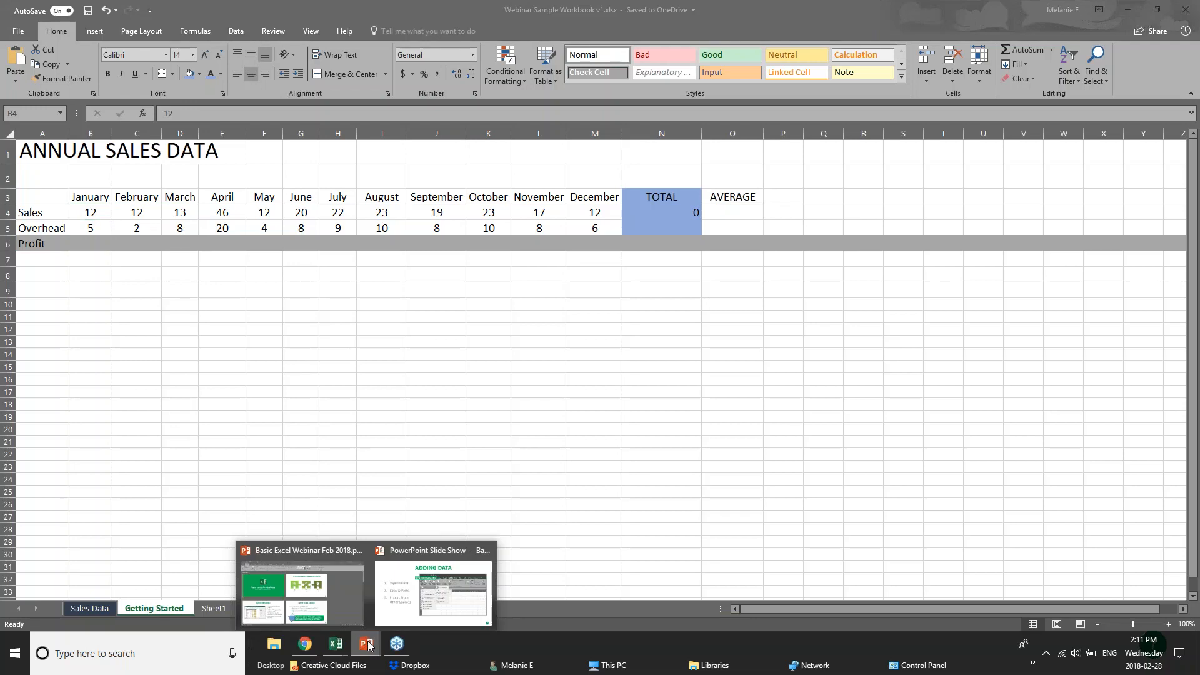
{"action": "left_click", "coordinate": [415, 598]}
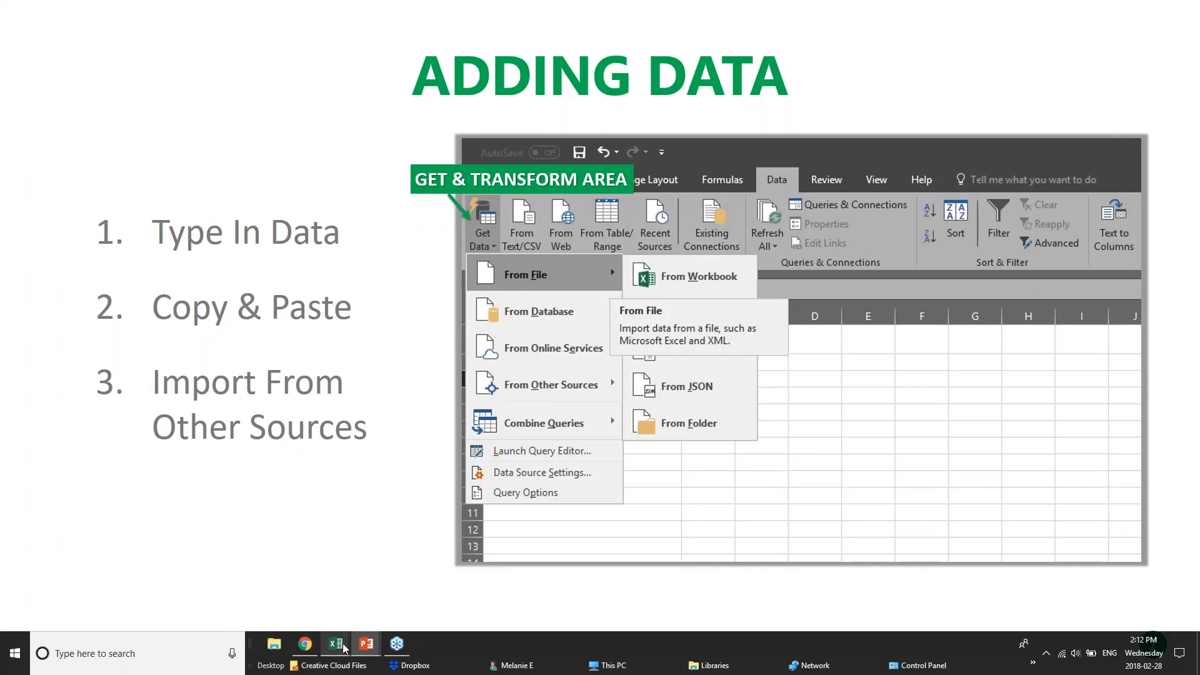
{"action": "mouse_move", "coordinate": [326, 645]}
{"action": "left_click", "coordinate": [433, 603]}
{"action": "left_click", "coordinate": [170, 280]}
{"action": "left_click", "coordinate": [101, 279]}
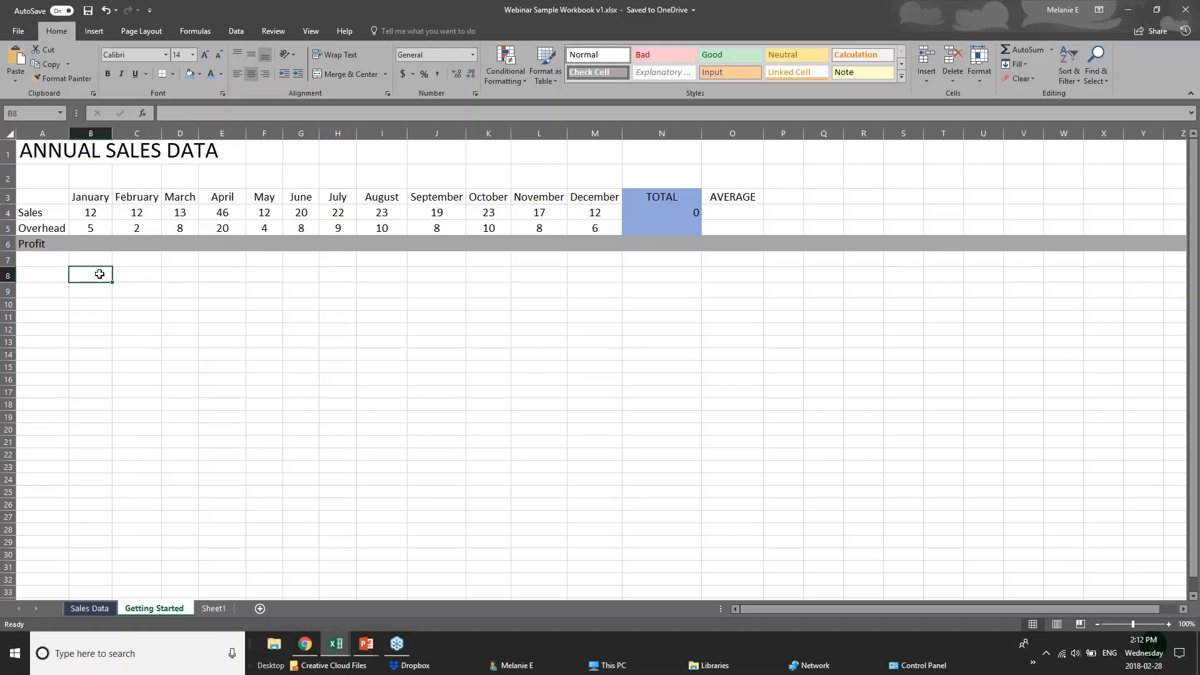
{"action": "left_click", "coordinate": [51, 280]}
{"action": "left_click", "coordinate": [82, 276]}
{"action": "type", "text": "Jan"}
{"action": "key", "text": "BackSpace"}
{"action": "key", "text": "BackSpace"}
{"action": "key", "text": "BackSpace"}
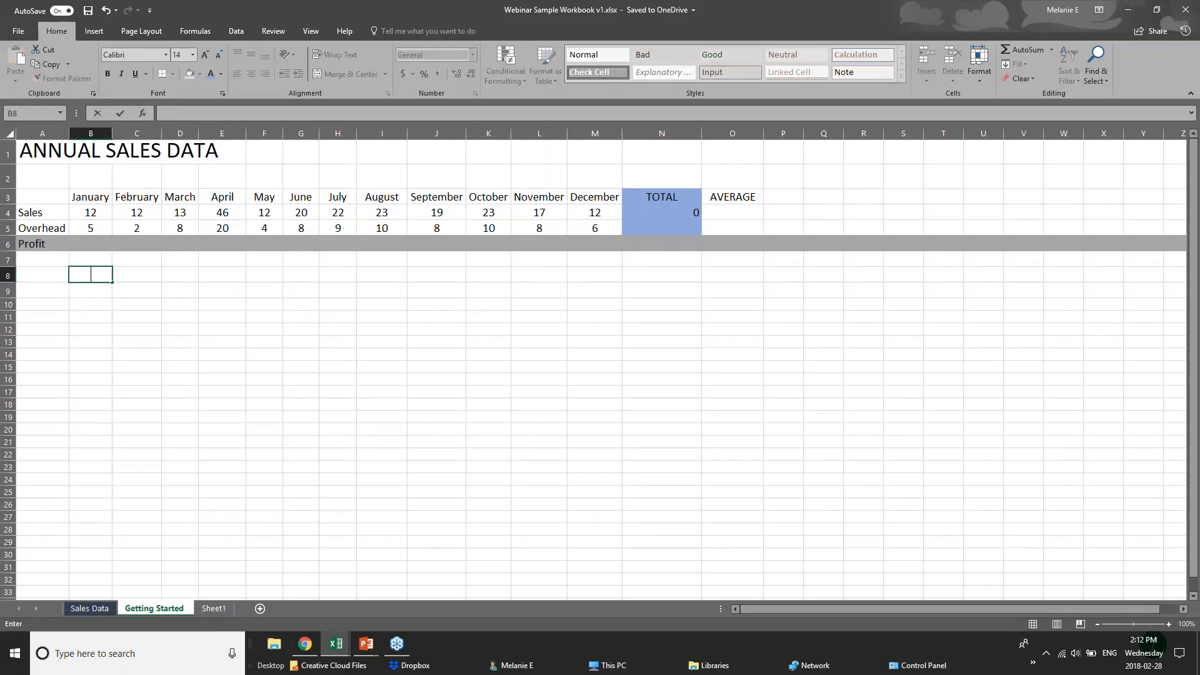
{"action": "left_click", "coordinate": [87, 33]}
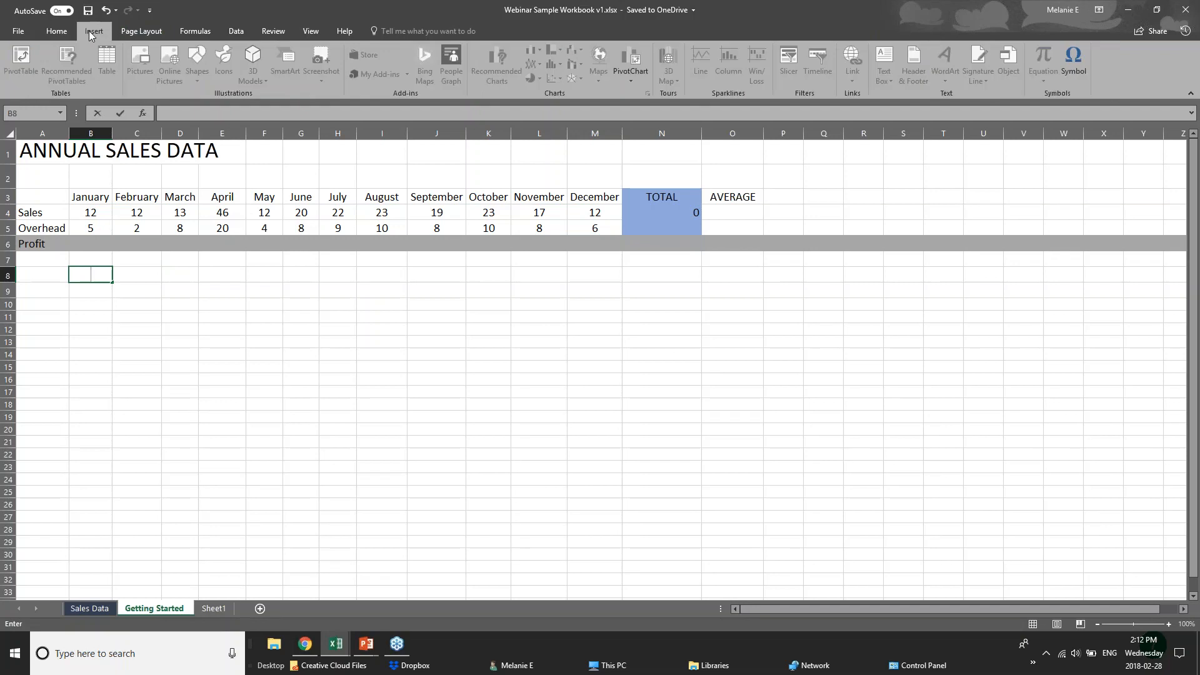
{"action": "right_click", "coordinate": [92, 275]}
{"action": "left_click", "coordinate": [76, 342]}
{"action": "left_click", "coordinate": [60, 36]}
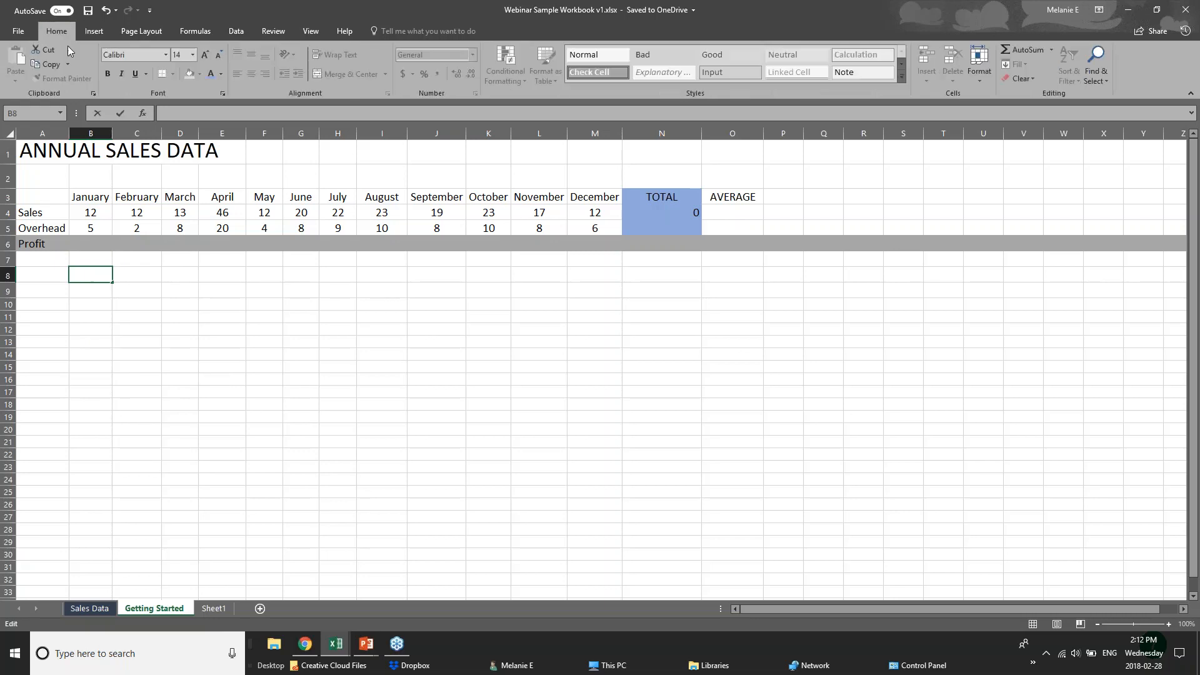
{"action": "left_click", "coordinate": [94, 318]}
{"action": "left_click", "coordinate": [91, 291]}
{"action": "left_click", "coordinate": [50, 275]}
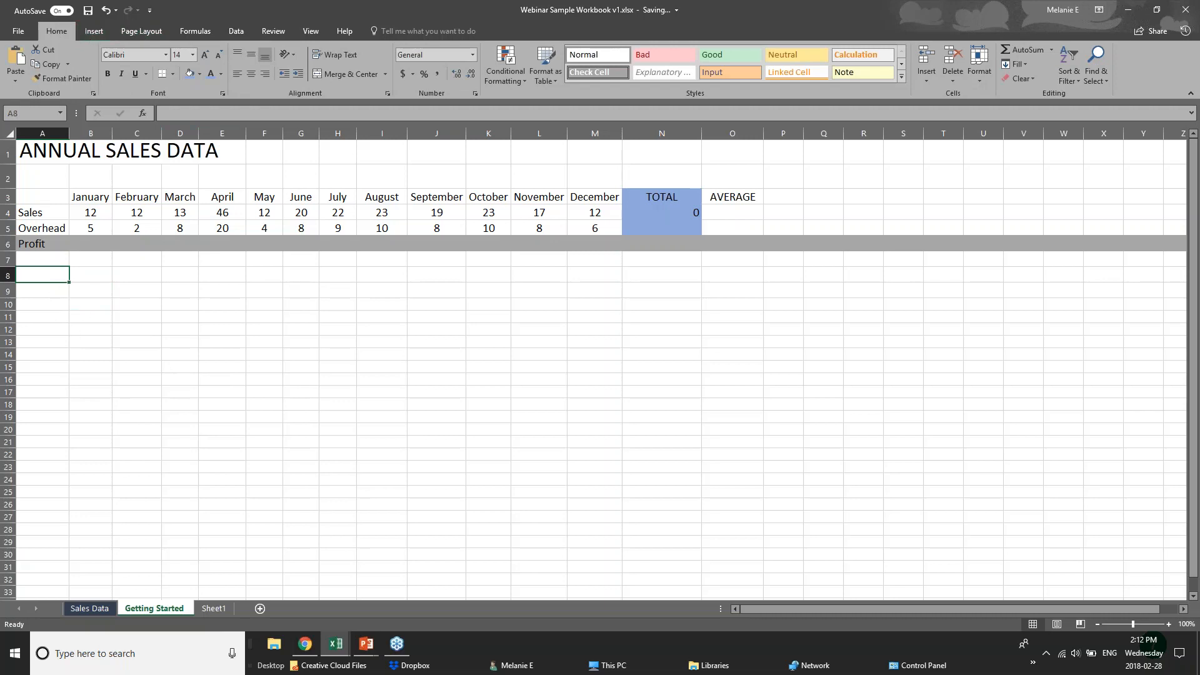
{"action": "left_click", "coordinate": [142, 356]}
{"action": "left_click", "coordinate": [99, 270]}
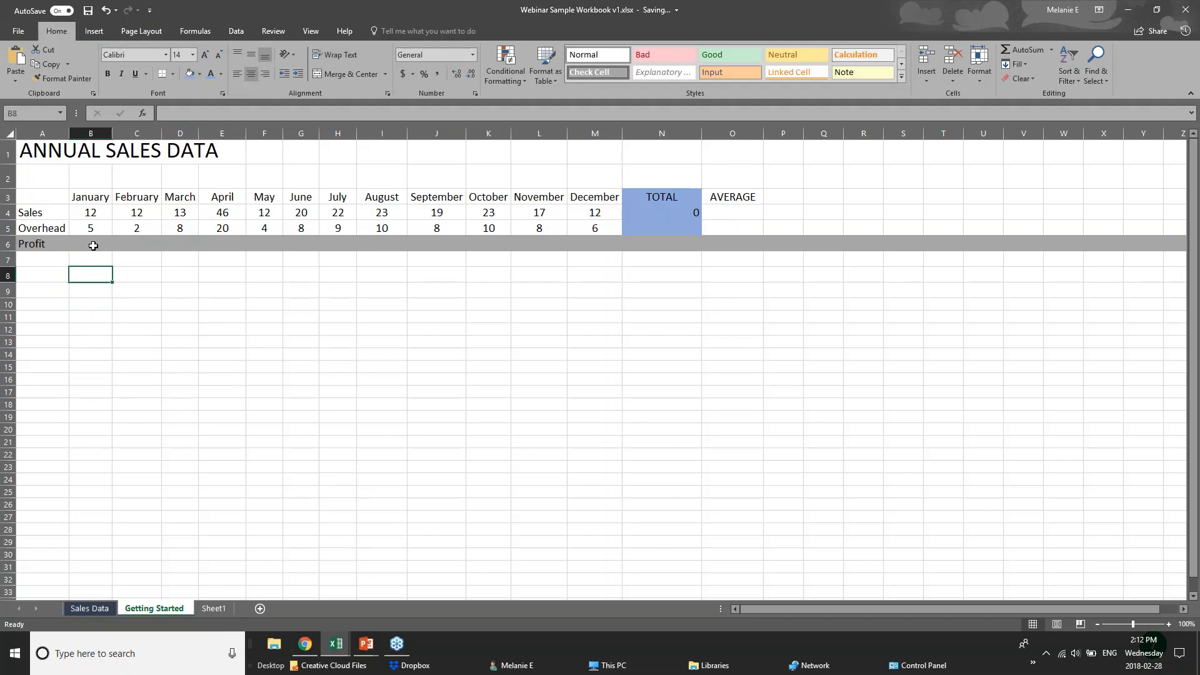
{"action": "left_click", "coordinate": [93, 245]}
{"action": "left_click", "coordinate": [366, 643]}
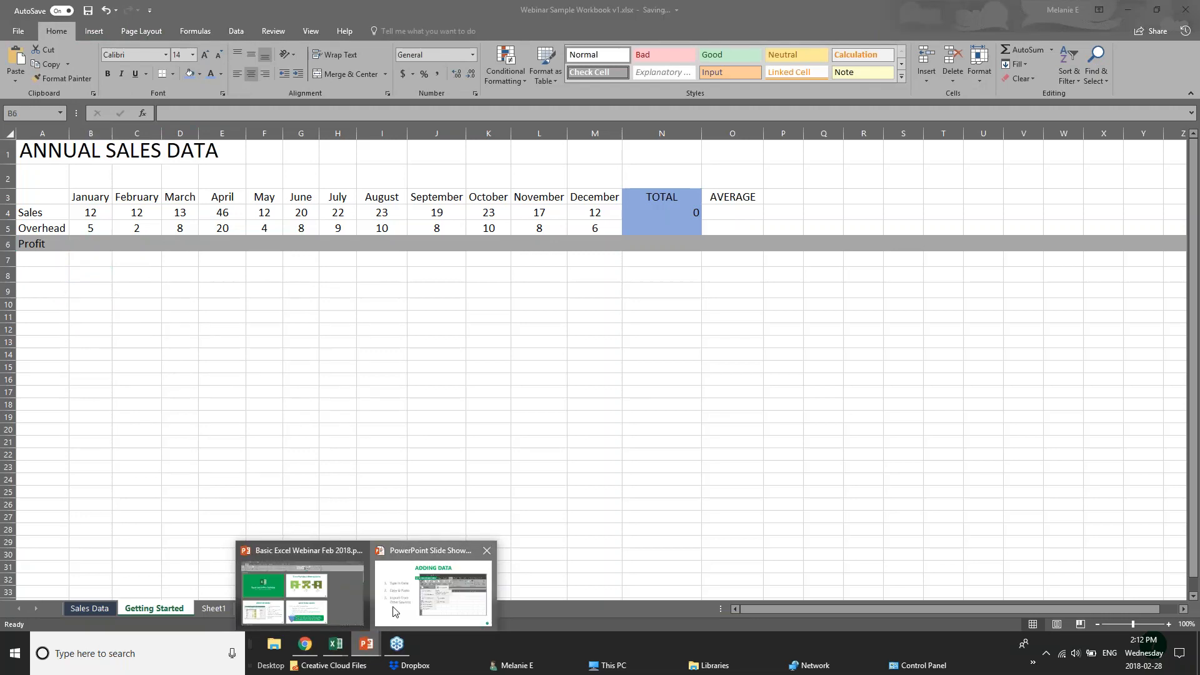
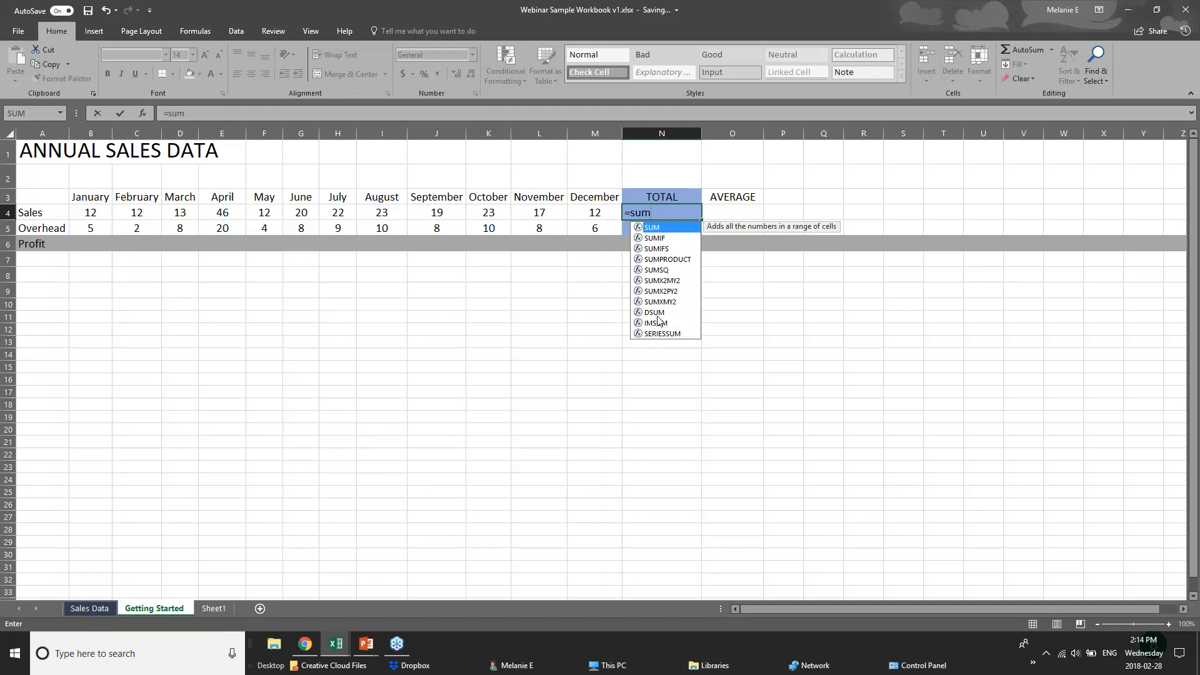
Replace the partial =sum( entry in N4 with =12+12, showing 24
{"action": "type", "text": "("}
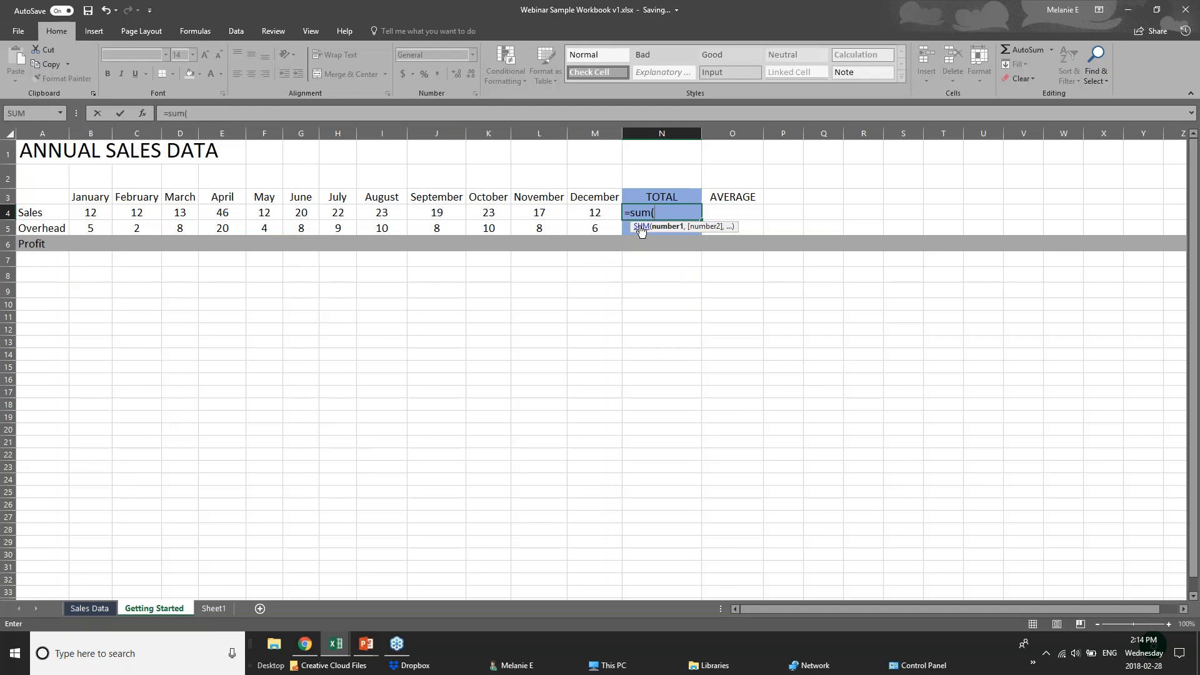
{"action": "left_click", "coordinate": [668, 207]}
{"action": "key", "text": "BackSpace"}
{"action": "key", "text": "BackSpace"}
{"action": "key", "text": "BackSpace"}
{"action": "key", "text": "BackSpace"}
{"action": "key", "text": "BackSpace"}
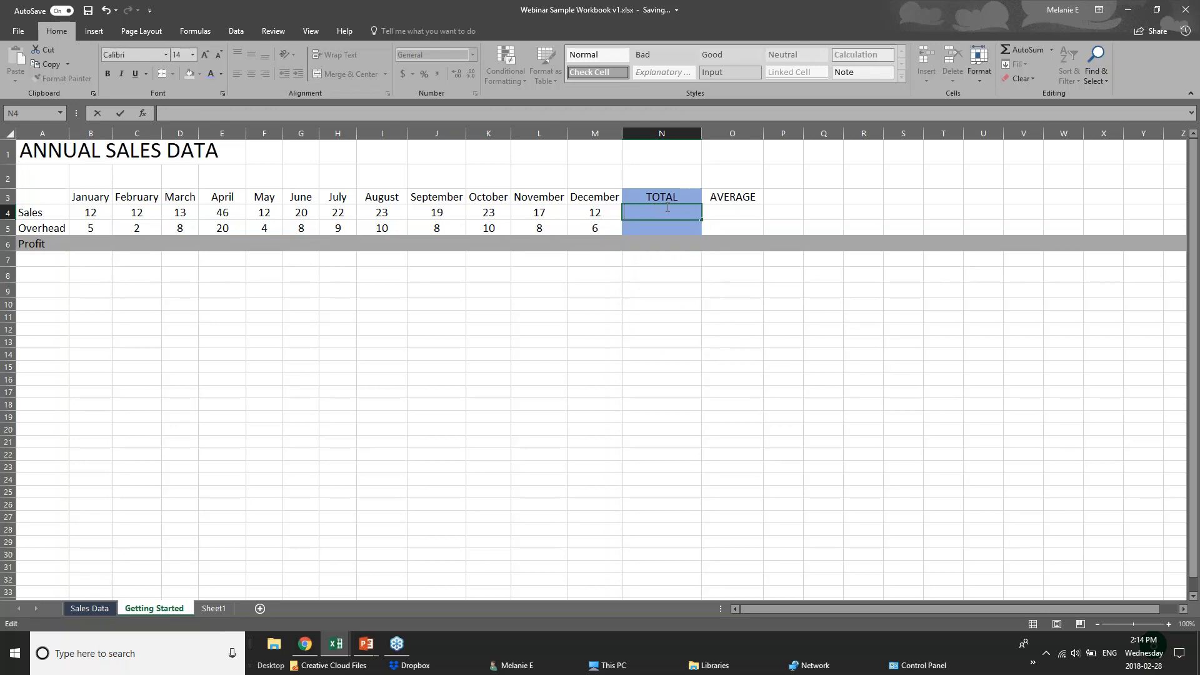
{"action": "type", "text": "="}
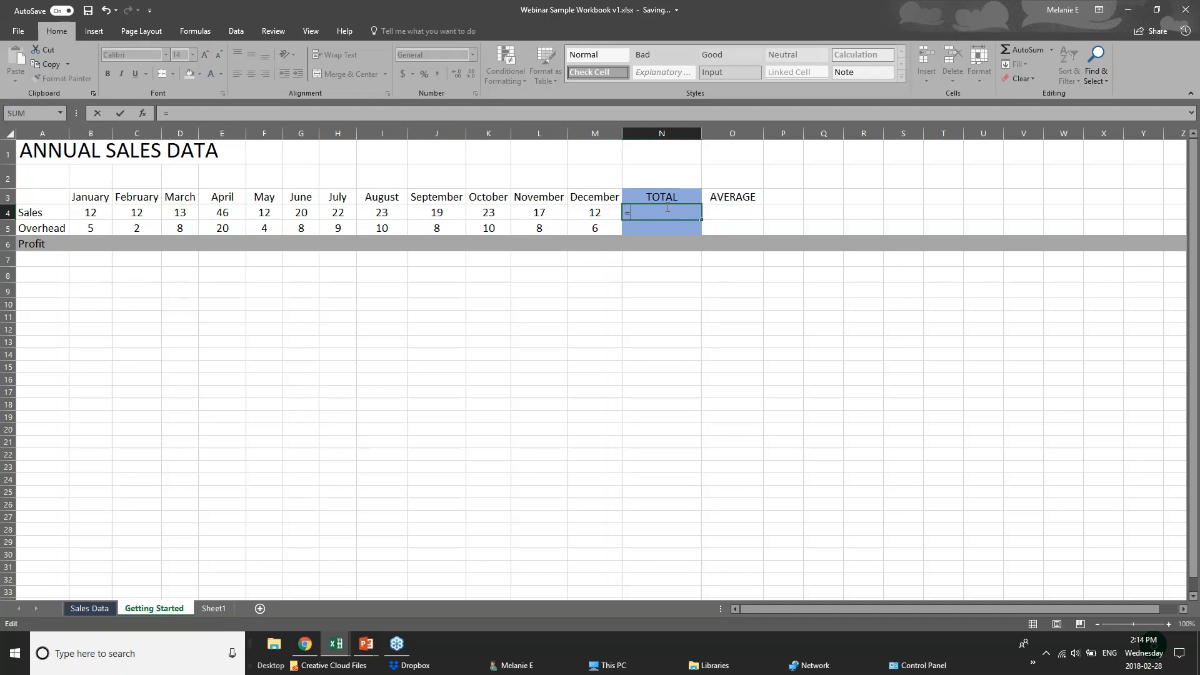
{"action": "type", "text": "12="}
{"action": "key", "text": "BackSpace"}
{"action": "type", "text": "=12"}
{"action": "key", "text": "BackSpace"}
{"action": "key", "text": "BackSpace"}
{"action": "key", "text": "BackSpace"}
{"action": "type", "text": "+12"}
{"action": "left_click", "coordinate": [96, 213]}
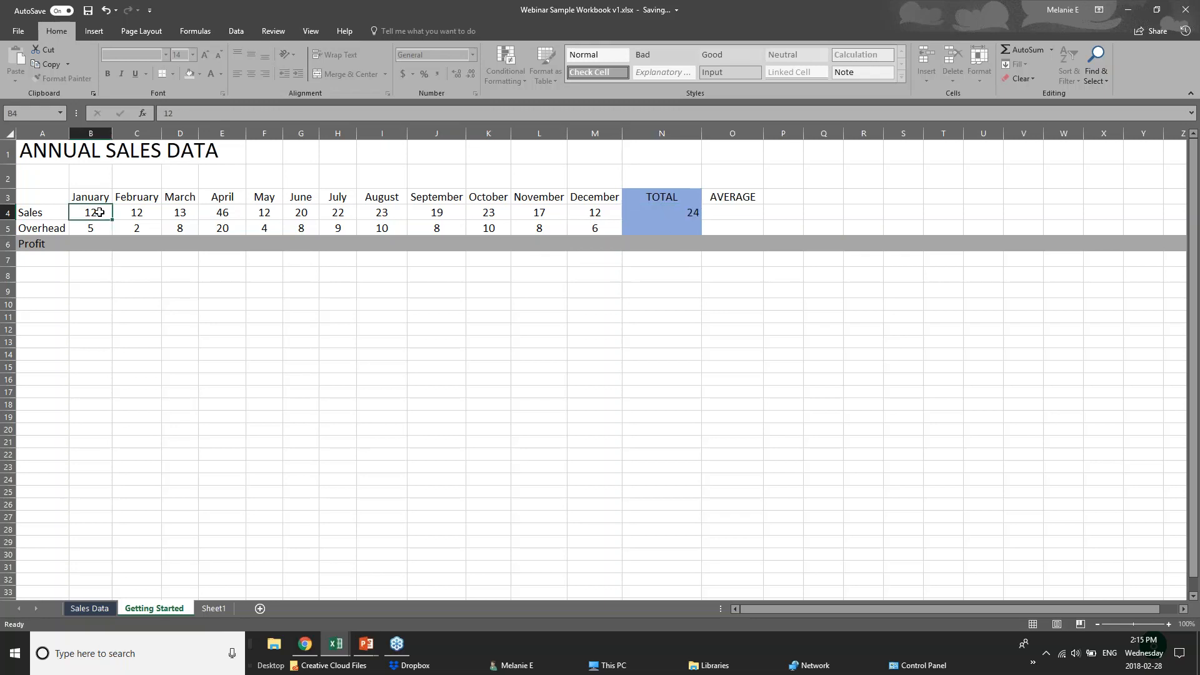
Select the February to April sales cells, then reselect N4 to view its formula
{"action": "left_click", "coordinate": [145, 214]}
{"action": "left_click", "coordinate": [188, 217]}
{"action": "left_click", "coordinate": [208, 215]}
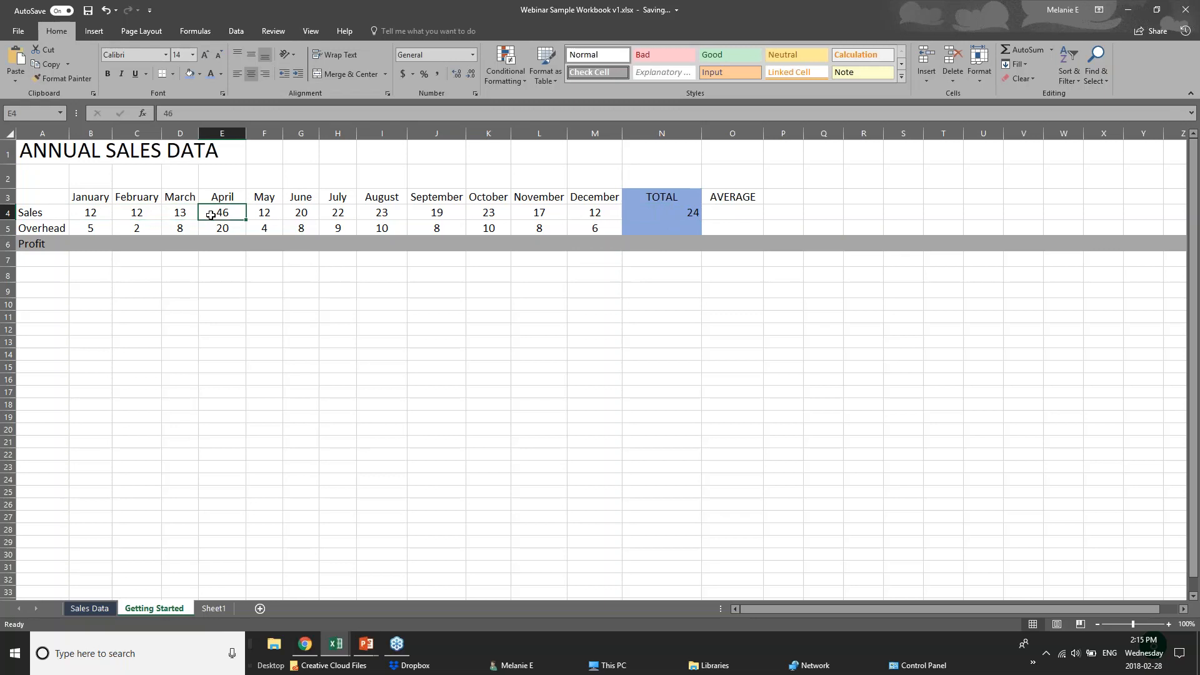
{"action": "left_click", "coordinate": [674, 213]}
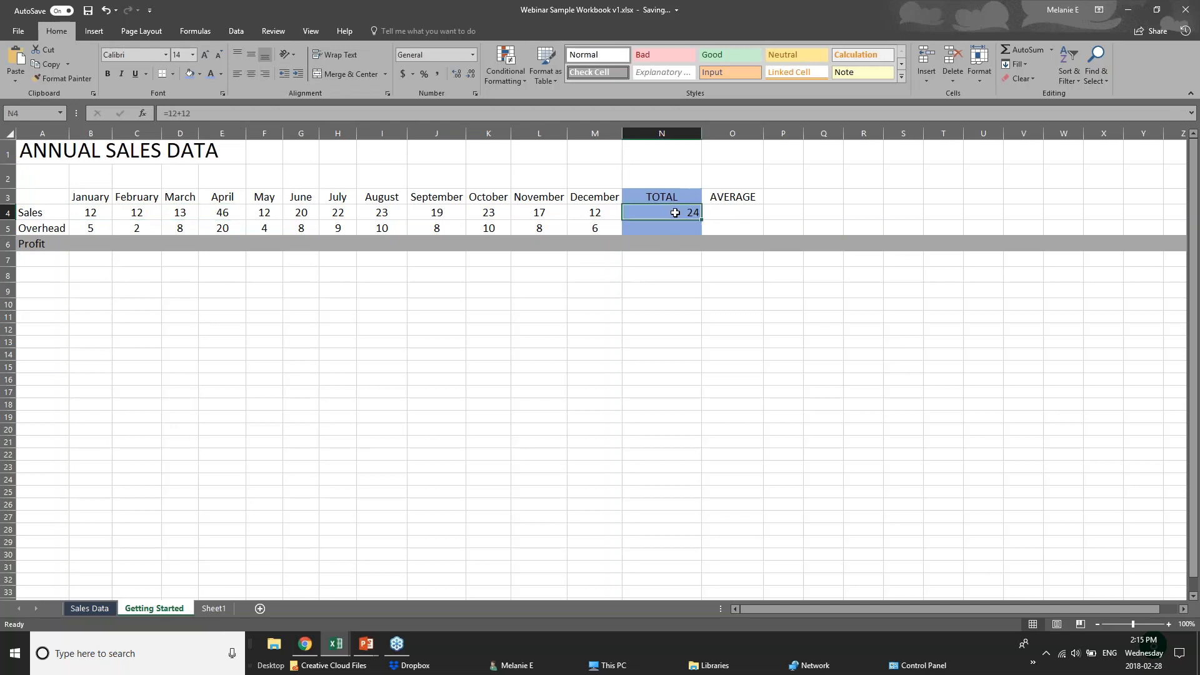
{"action": "double_click", "coordinate": [682, 213]}
{"action": "left_click", "coordinate": [660, 290]}
{"action": "left_click", "coordinate": [656, 214]}
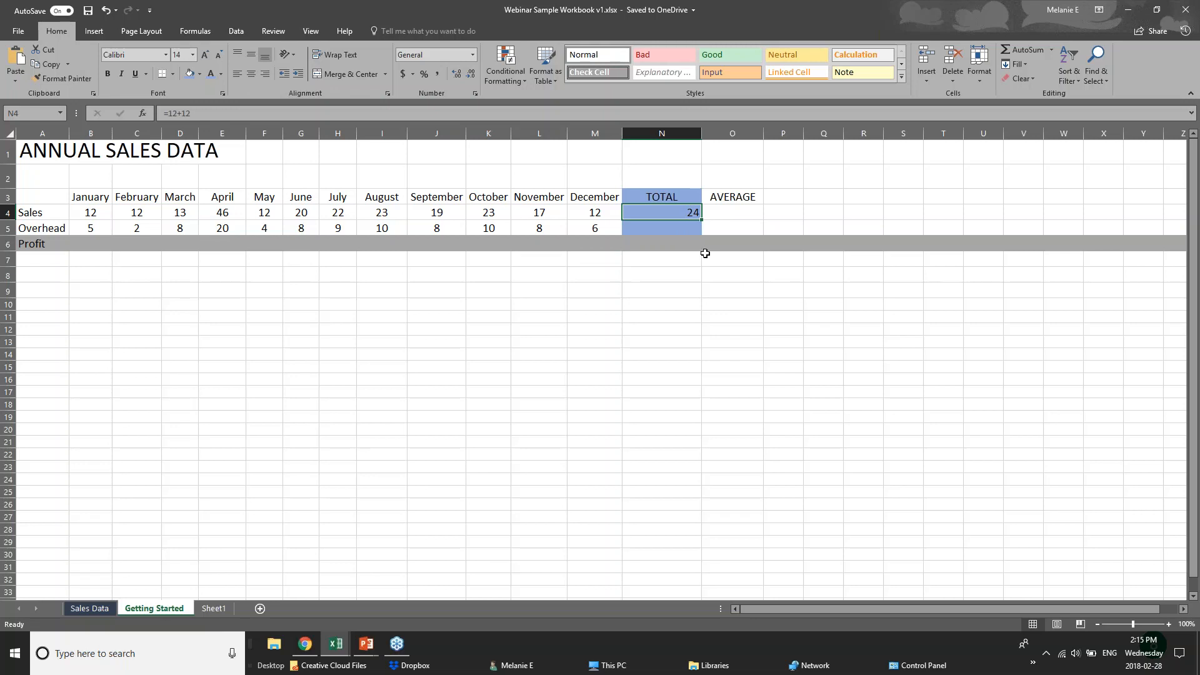
Clear N4 and begin a SUM formula by typing the references b4+c4+d4
{"action": "double_click", "coordinate": [670, 219]}
{"action": "left_click", "coordinate": [688, 208]}
{"action": "key", "text": "Delete"}
{"action": "type", "text": "="}
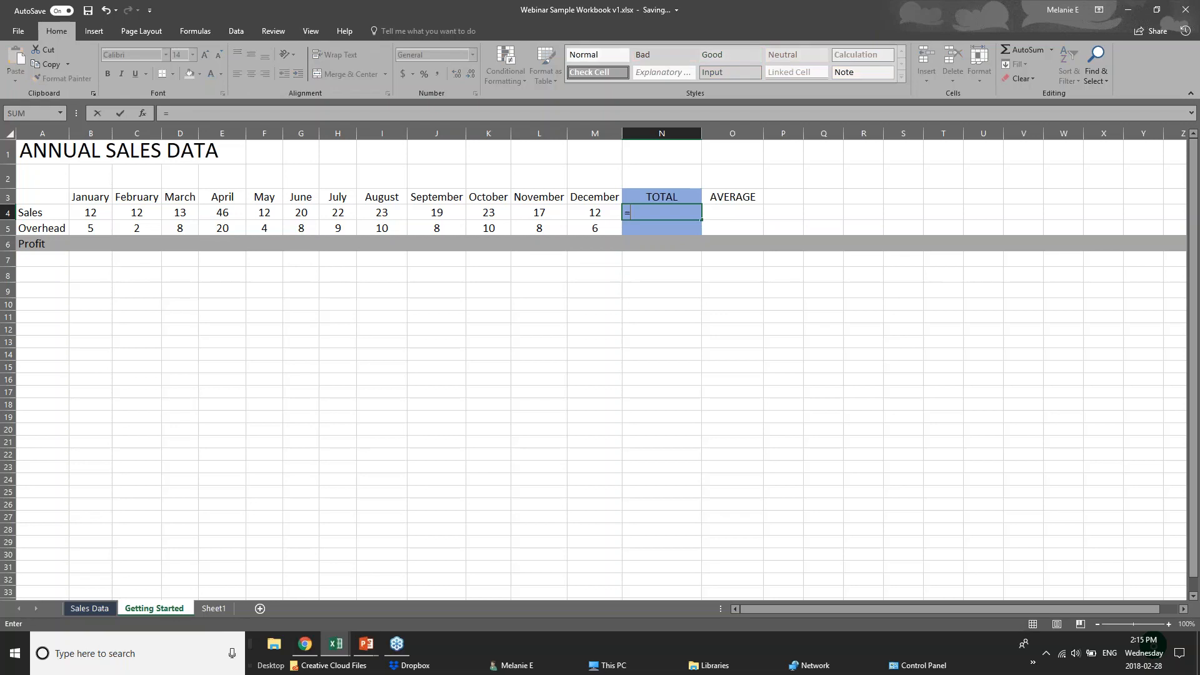
{"action": "type", "text": "sum"}
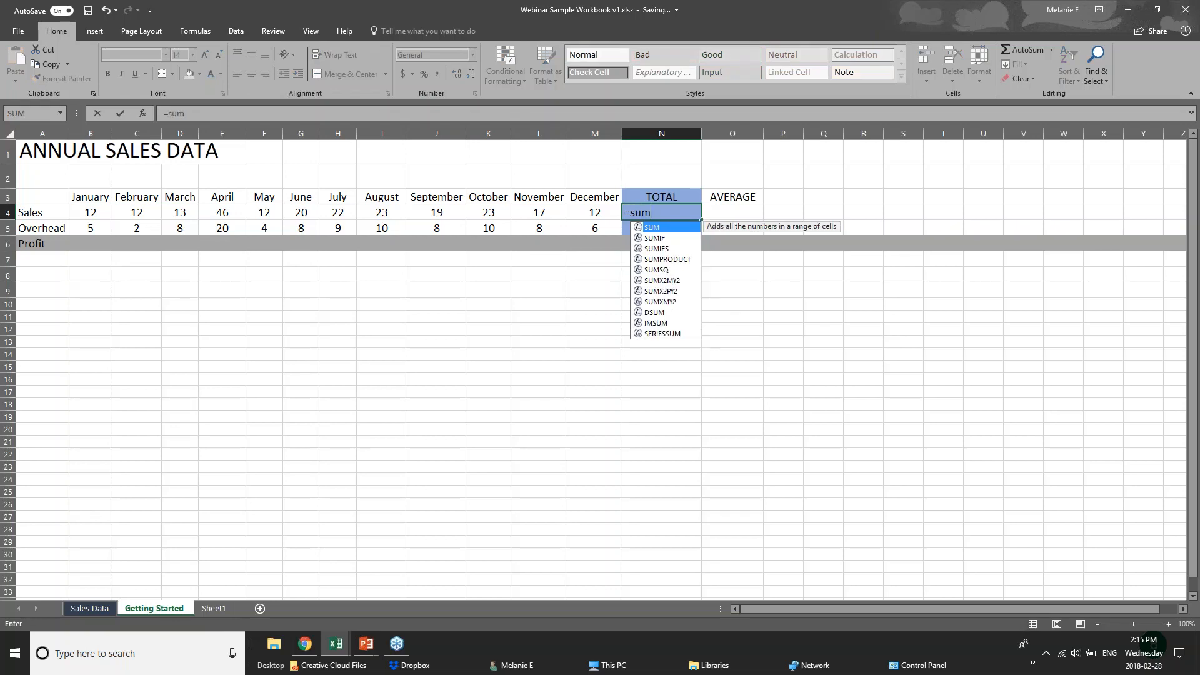
{"action": "type", "text": "("}
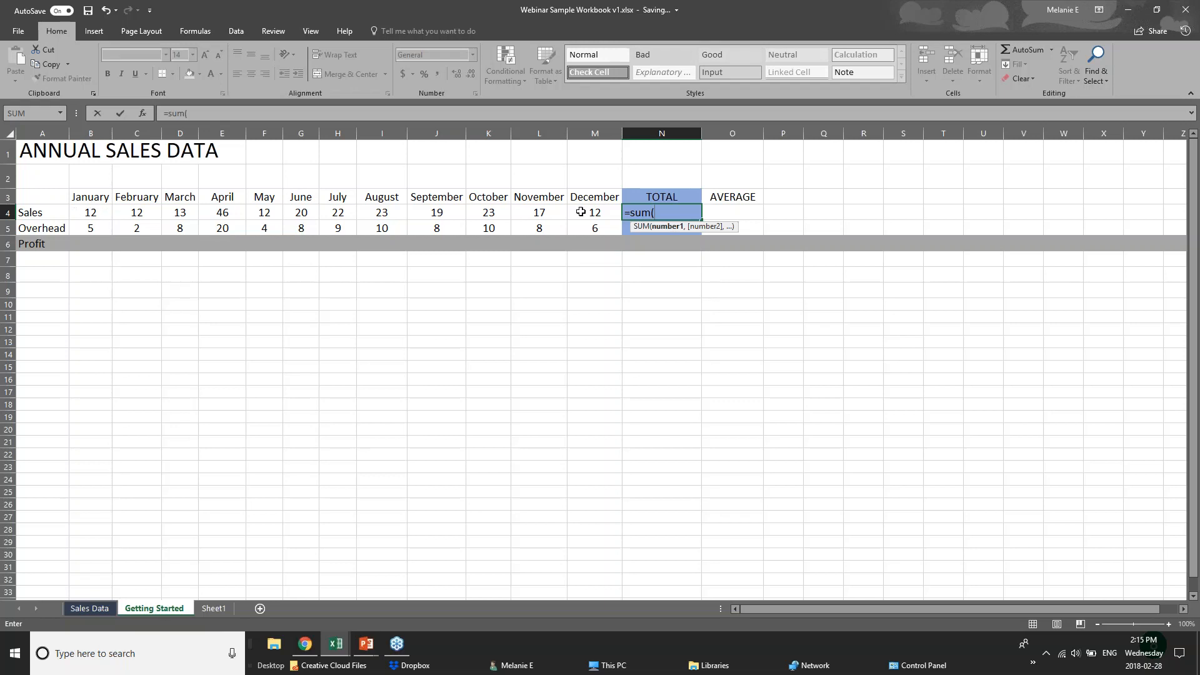
{"action": "type", "text": "b4"}
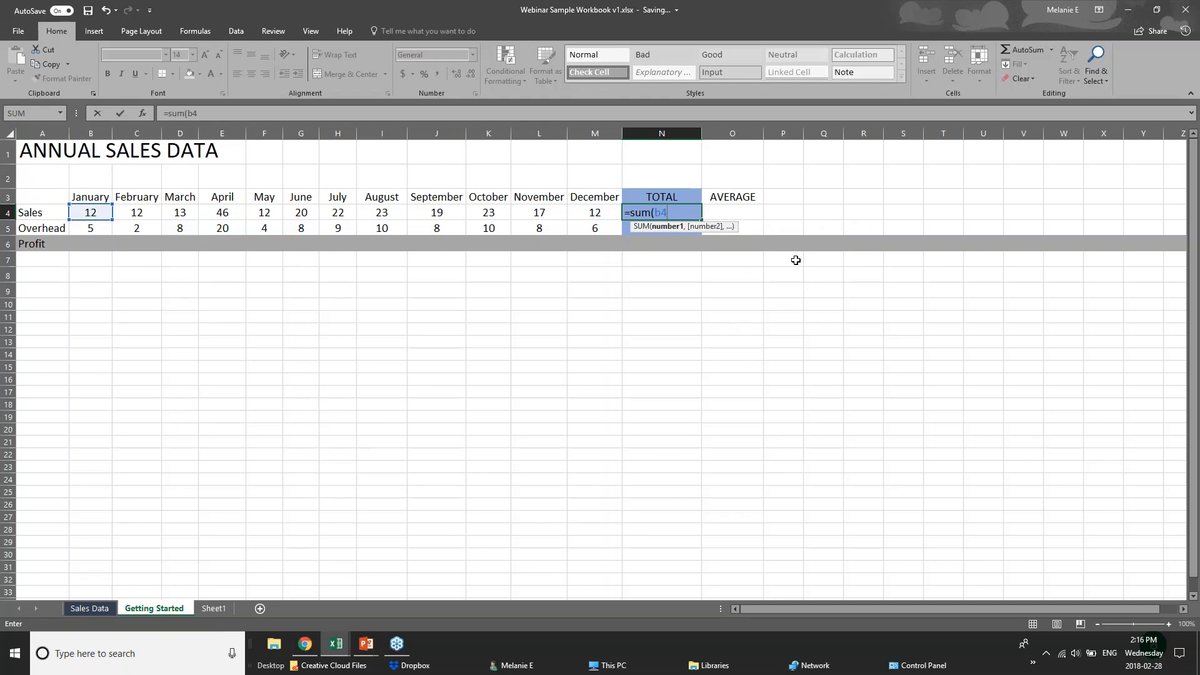
{"action": "type", "text": "="}
{"action": "key", "text": "BackSpace"}
{"action": "type", "text": "+c4+"}
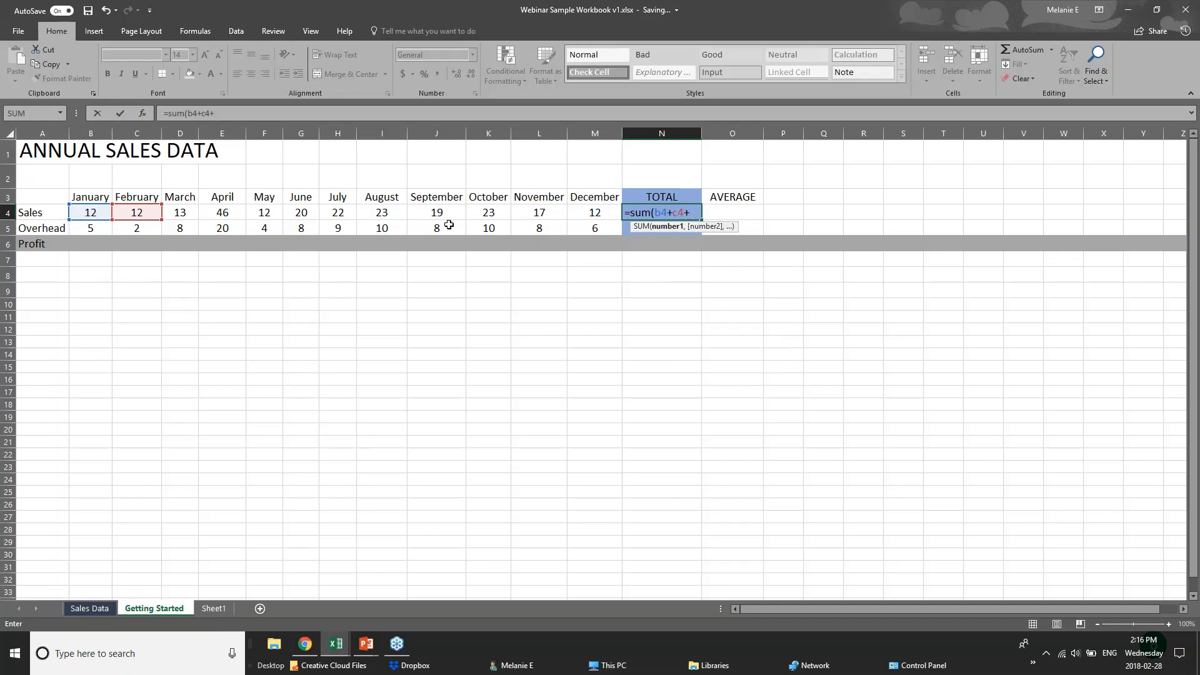
{"action": "type", "text": "d"}
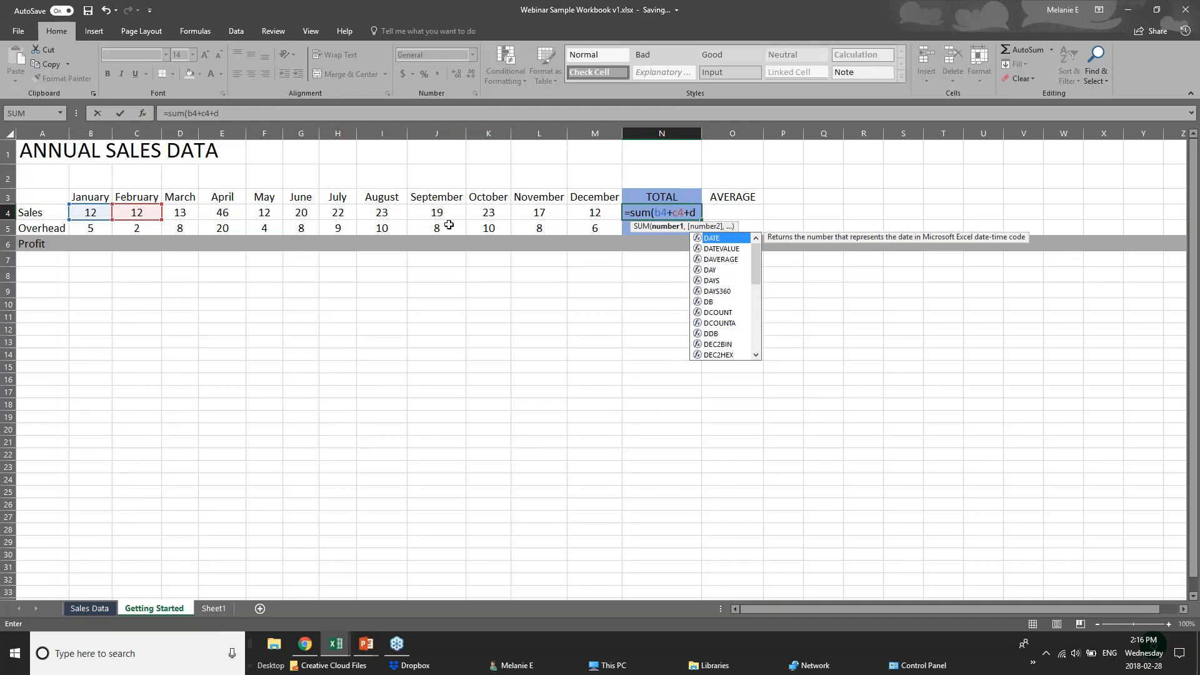
{"action": "type", "text": "4"}
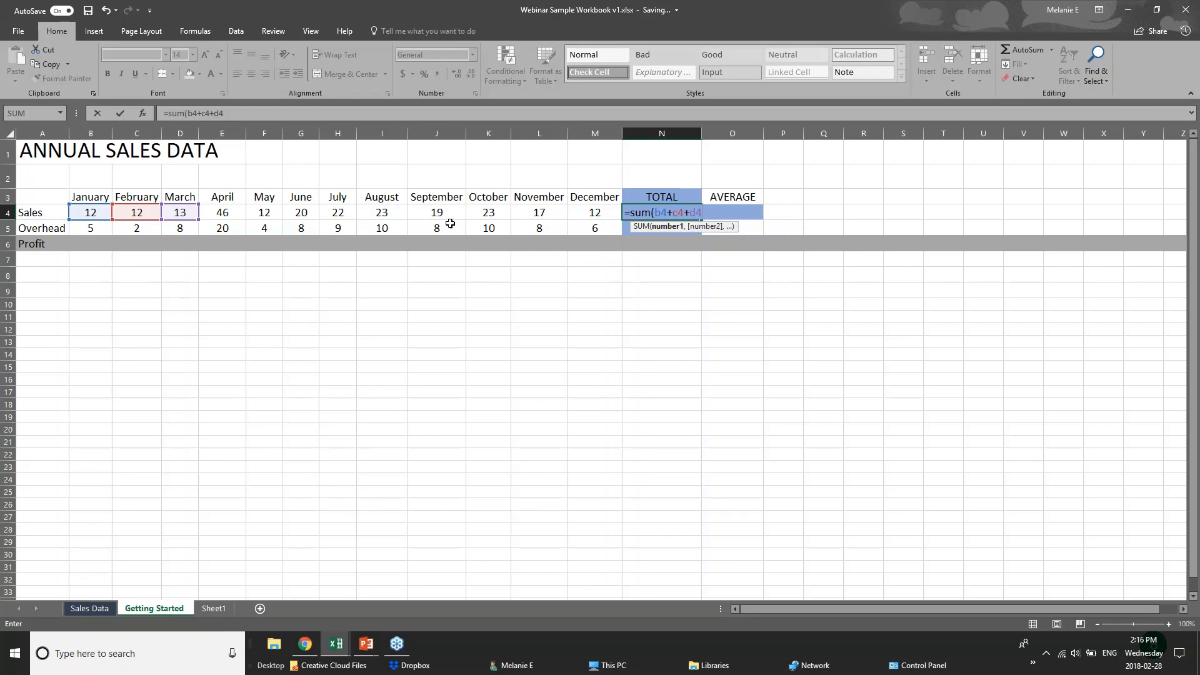
Swap the typed references for the range B4:M4, committing =SUM(B4:M4) to show 231
{"action": "key", "text": "BackSpace"}
{"action": "key", "text": "BackSpace"}
{"action": "key", "text": "BackSpace"}
{"action": "key", "text": "BackSpace"}
{"action": "key", "text": "BackSpace"}
{"action": "key", "text": "BackSpace"}
{"action": "key", "text": "BackSpace"}
{"action": "key", "text": "BackSpace"}
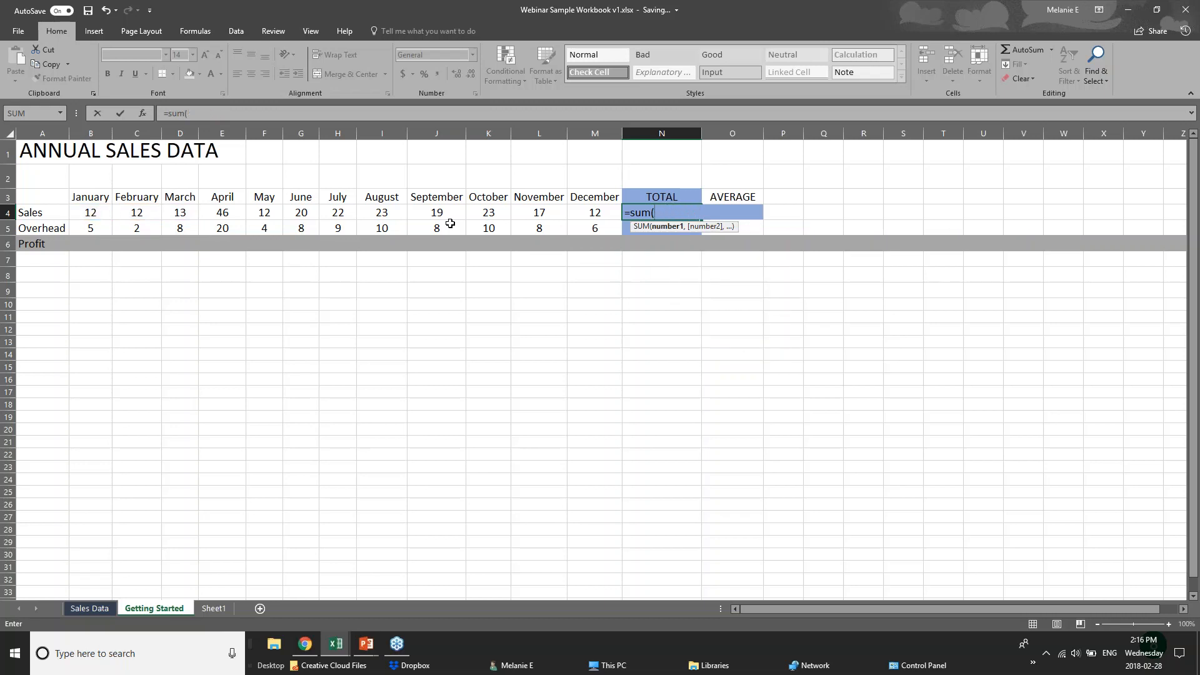
{"action": "left_click", "coordinate": [94, 214]}
{"action": "left_click_drag", "start_coordinate": [94, 214], "coordinate": [579, 215]}
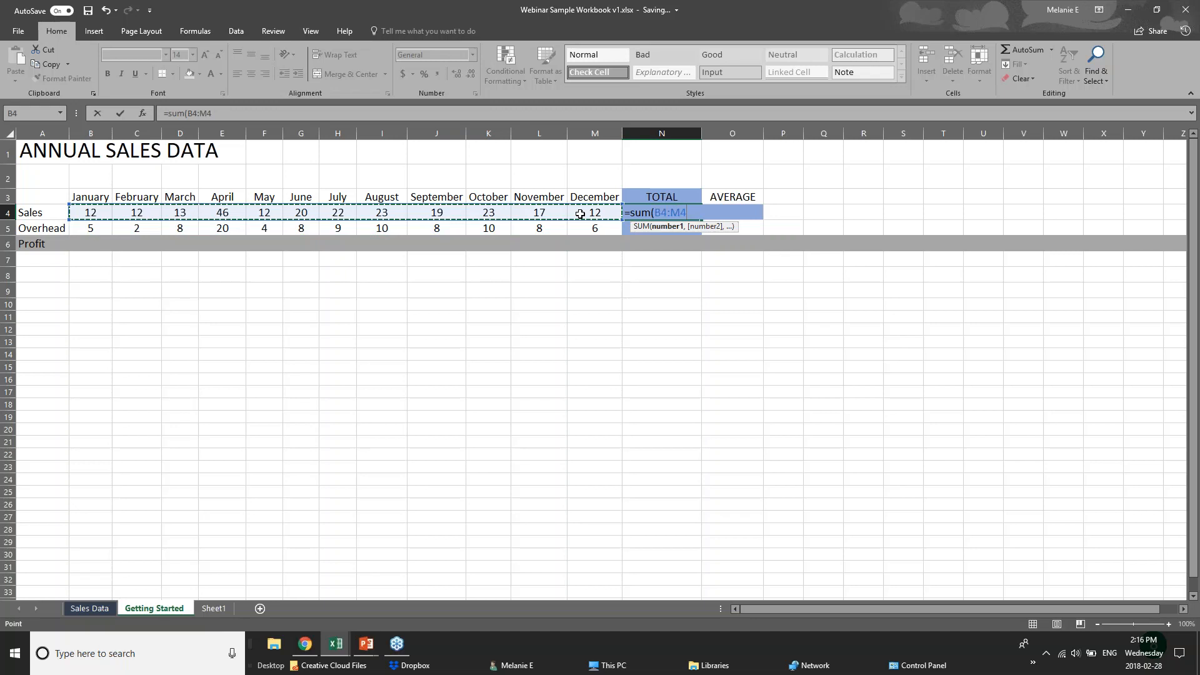
{"action": "key", "text": "Return"}
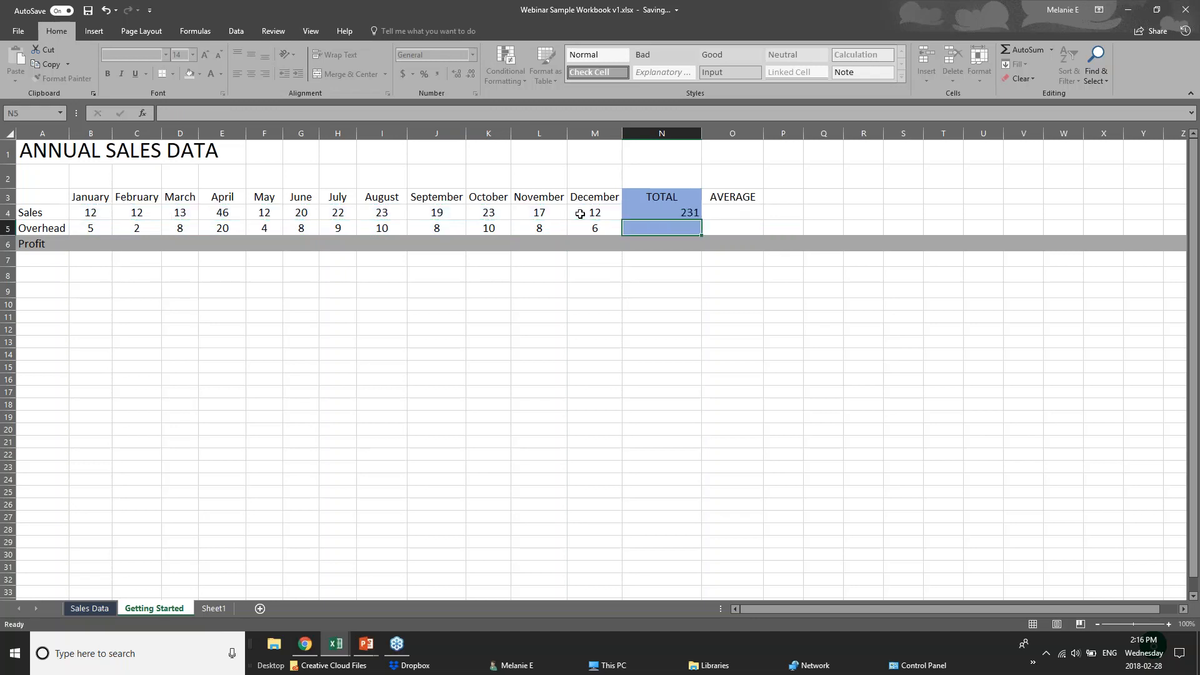
{"action": "left_click", "coordinate": [659, 214]}
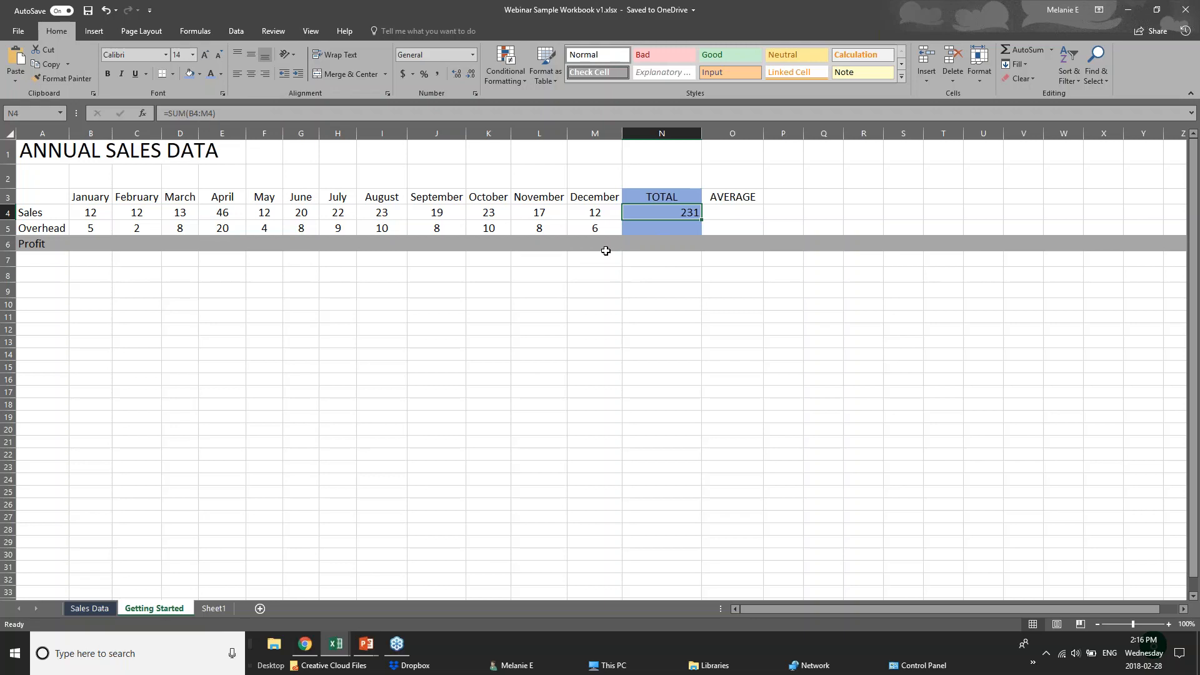
Clear N4 and rebuild the Sales total with AutoSum over B4:M4, showing 231
{"action": "key", "text": "Delete"}
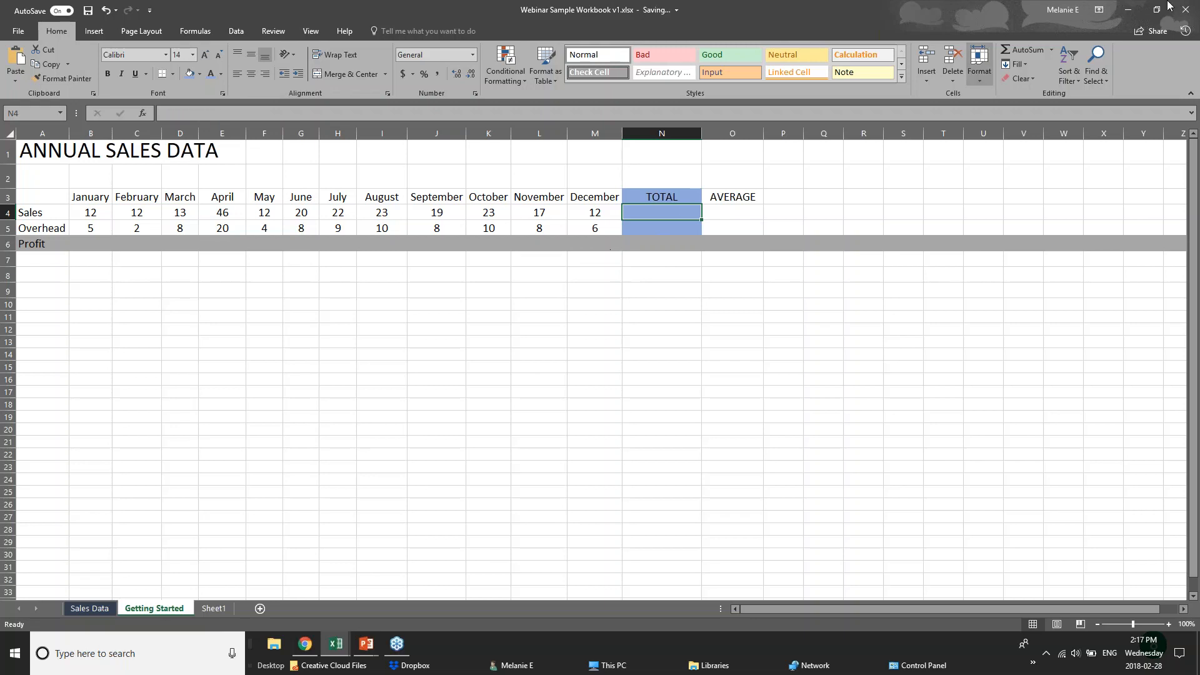
{"action": "left_click", "coordinate": [1184, 10]}
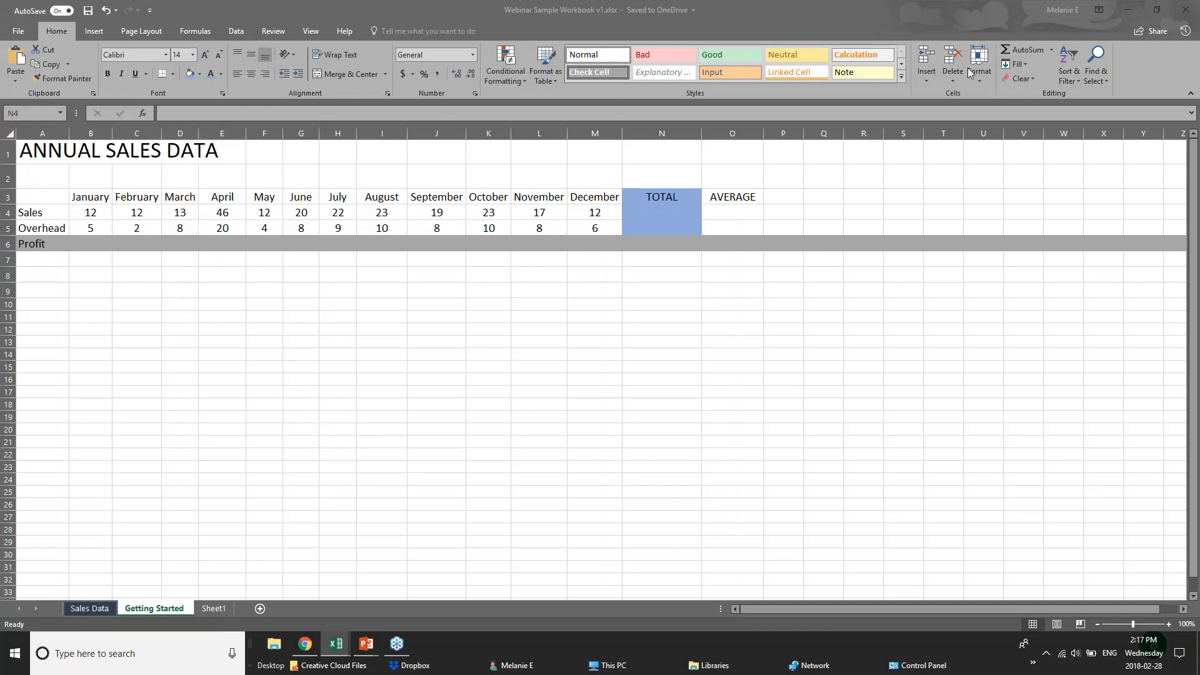
{"action": "left_click", "coordinate": [1050, 49]}
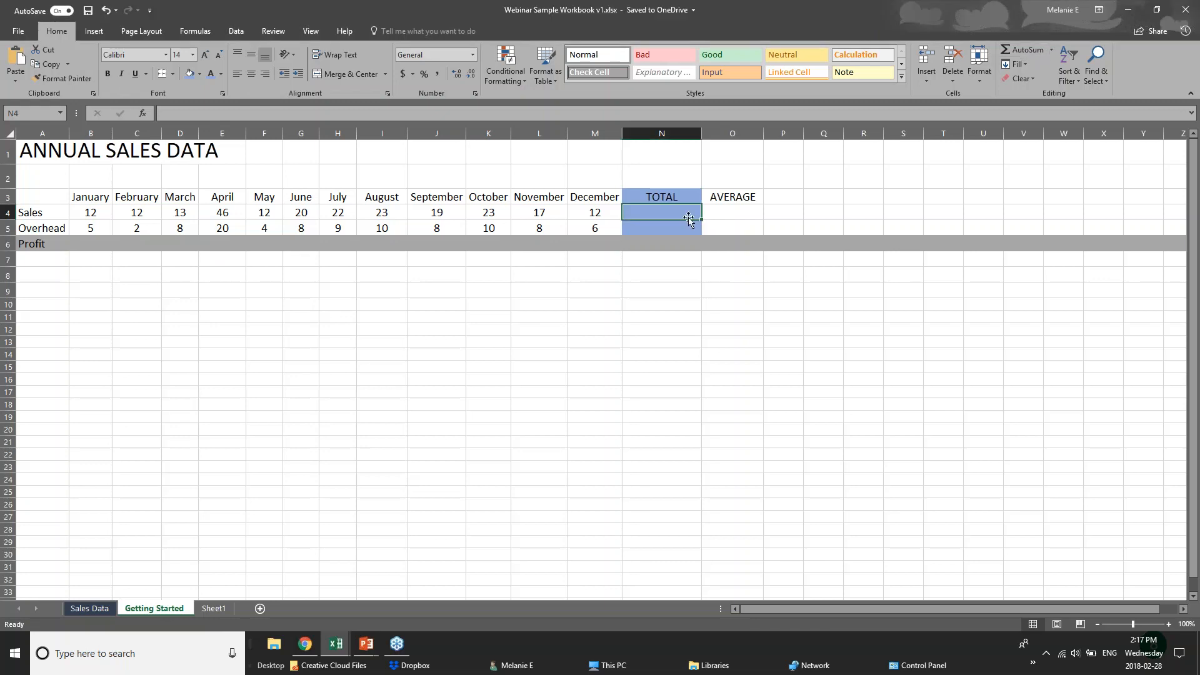
{"action": "left_click", "coordinate": [1015, 50]}
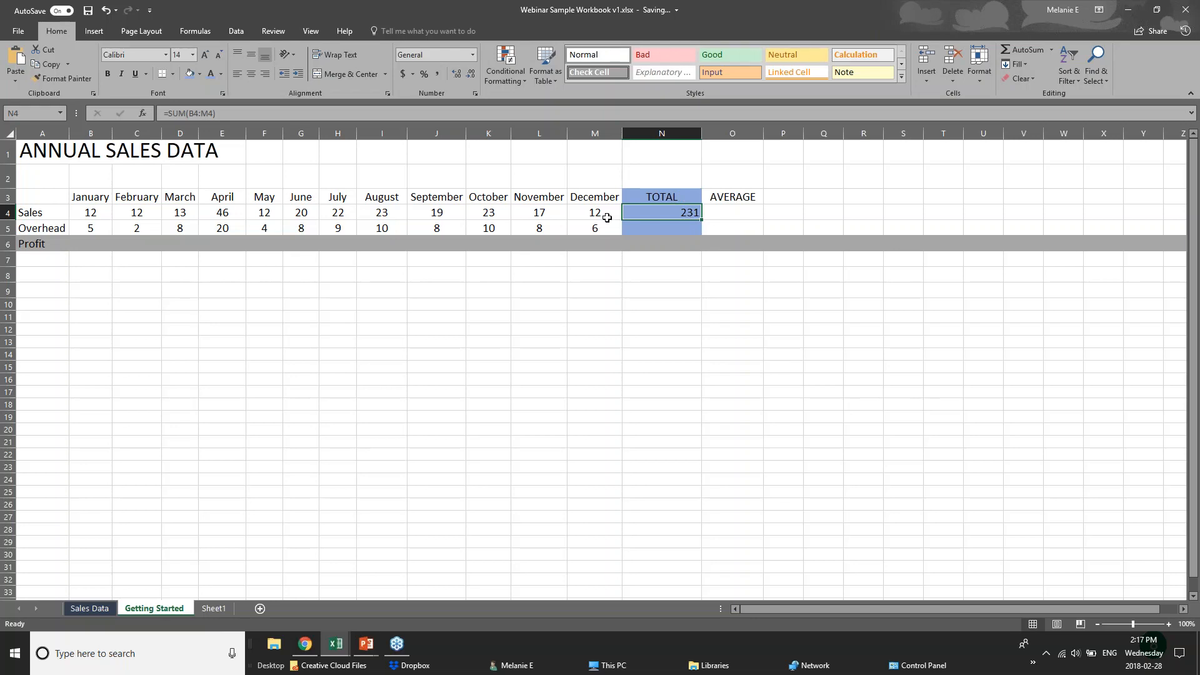
{"action": "left_click", "coordinate": [83, 214]}
{"action": "left_click_drag", "start_coordinate": [141, 214], "coordinate": [631, 224]}
{"action": "left_click", "coordinate": [630, 213]}
AutoSum the Overhead row into N5, giving 98, then clear N5 again
{"action": "key", "text": "Return"}
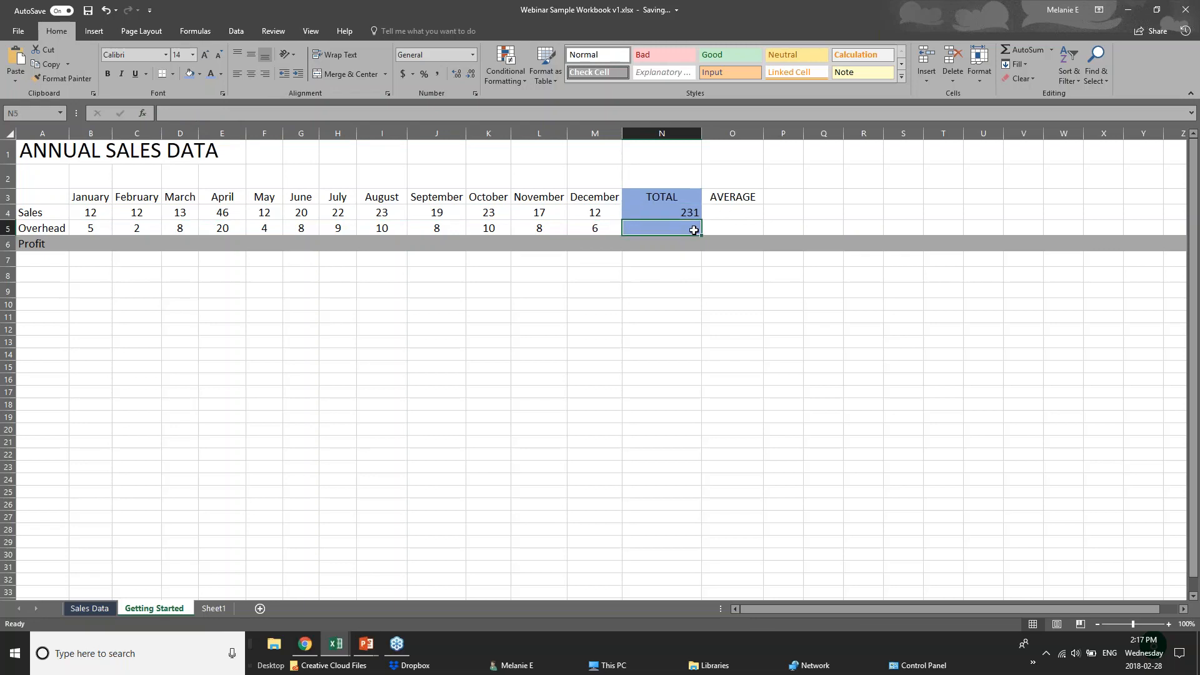
{"action": "left_click", "coordinate": [1028, 50]}
{"action": "left_click", "coordinate": [1028, 50]}
{"action": "key", "text": "Delete"}
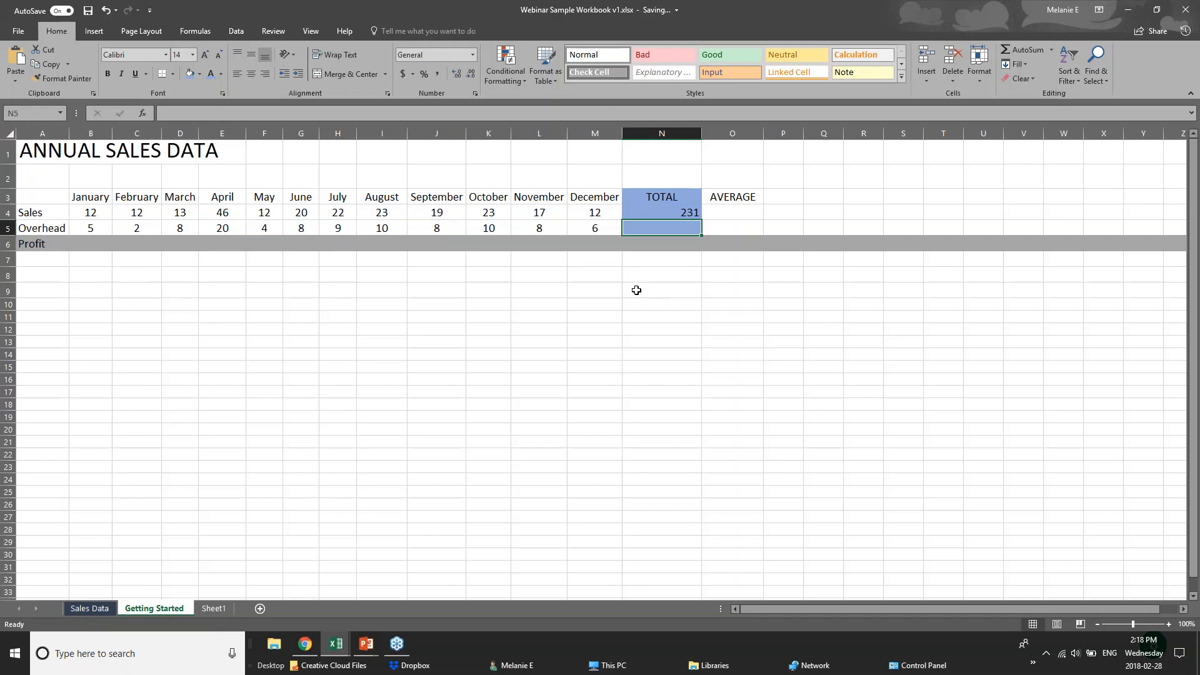
Insert an AVERAGE of the Overhead range B5:M5 in N5, showing 8.166666667
{"action": "left_click", "coordinate": [1052, 52]}
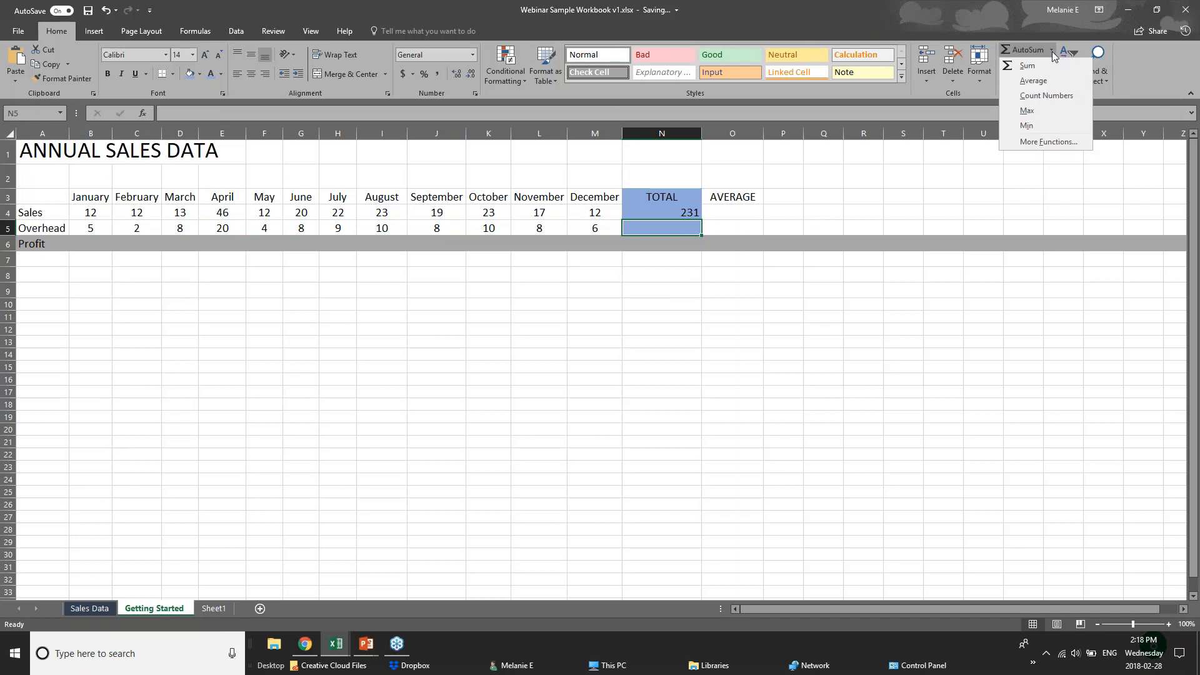
{"action": "left_click", "coordinate": [1025, 82]}
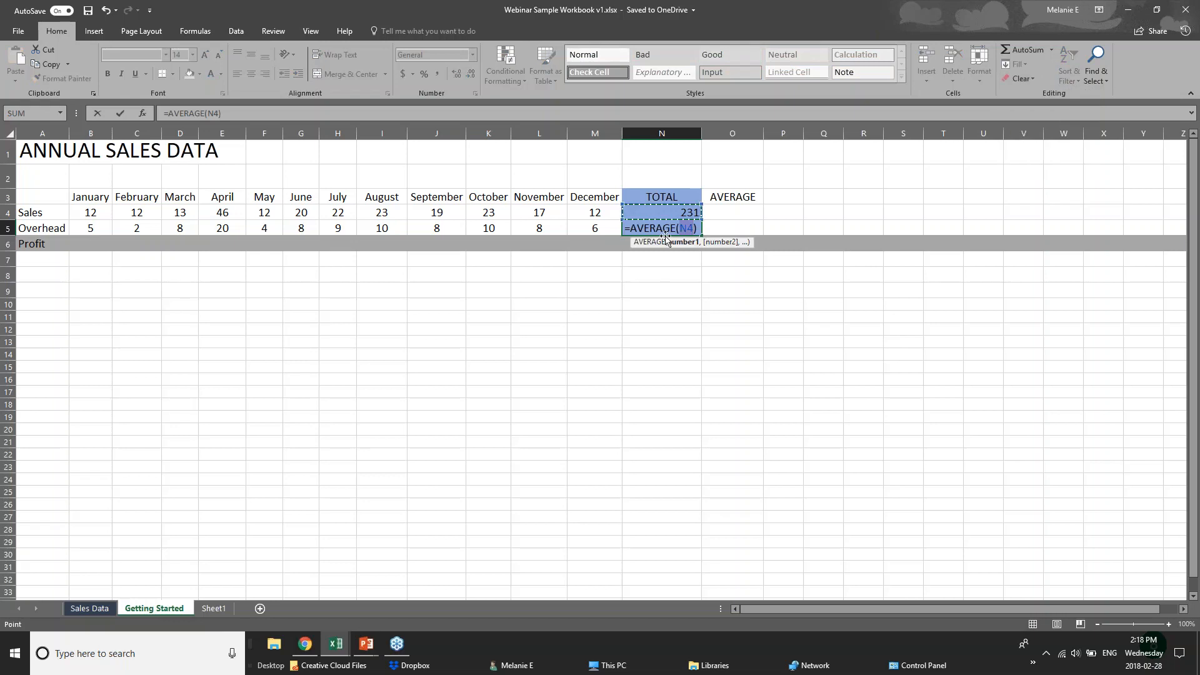
{"action": "left_click", "coordinate": [682, 229]}
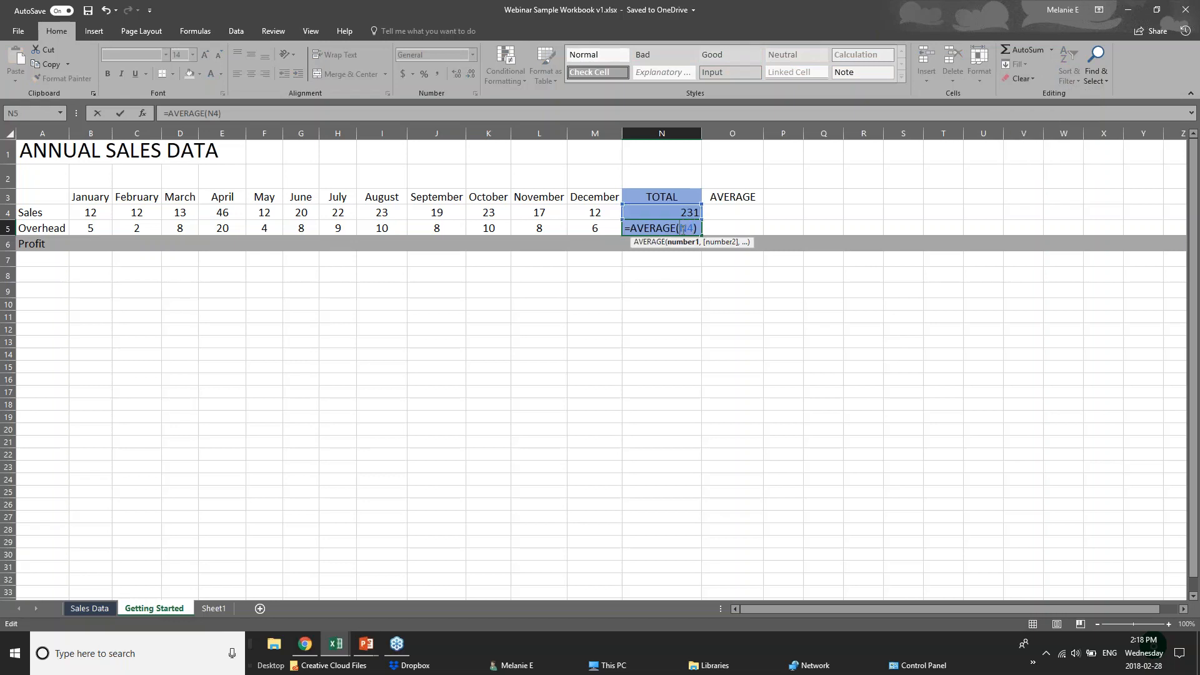
{"action": "left_click", "coordinate": [106, 228]}
{"action": "left_click_drag", "start_coordinate": [106, 228], "coordinate": [600, 228]}
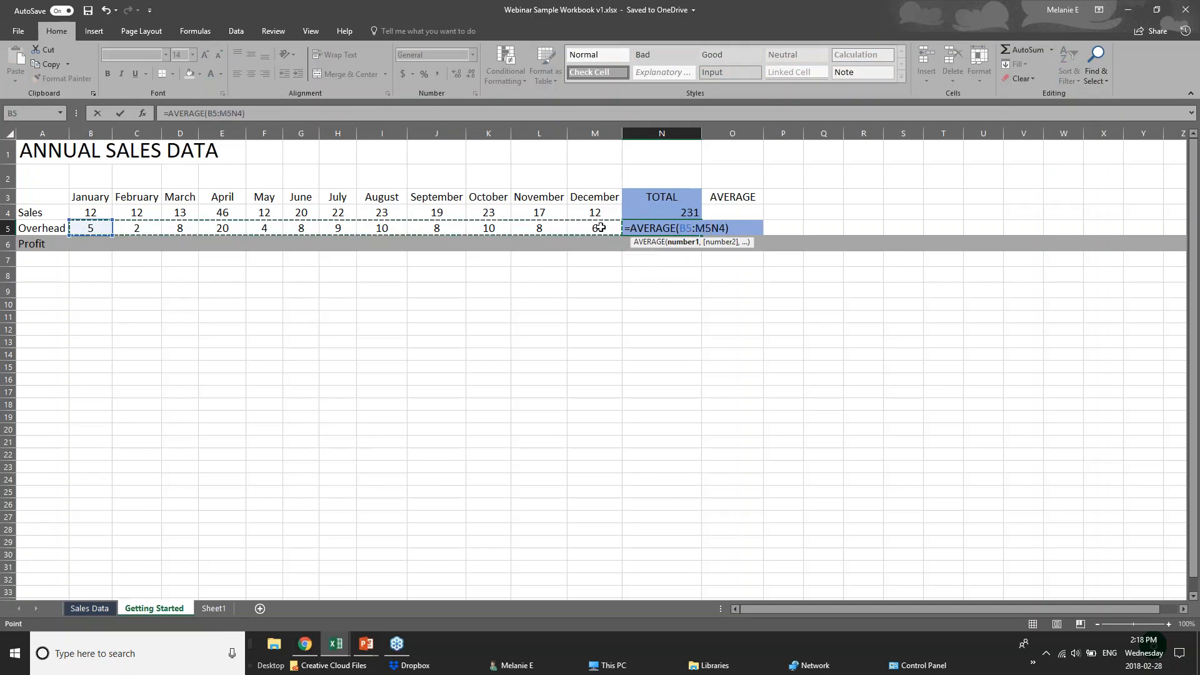
{"action": "left_click", "coordinate": [678, 242]}
{"action": "key", "text": "Return"}
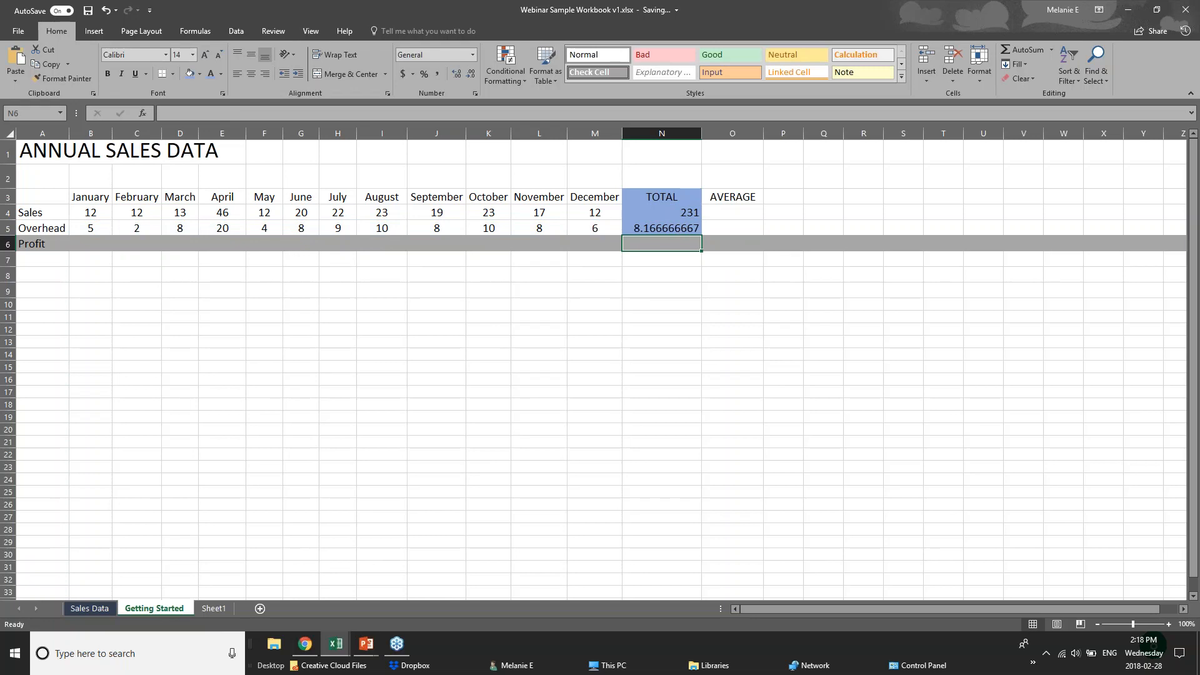
{"action": "left_click", "coordinate": [662, 228]}
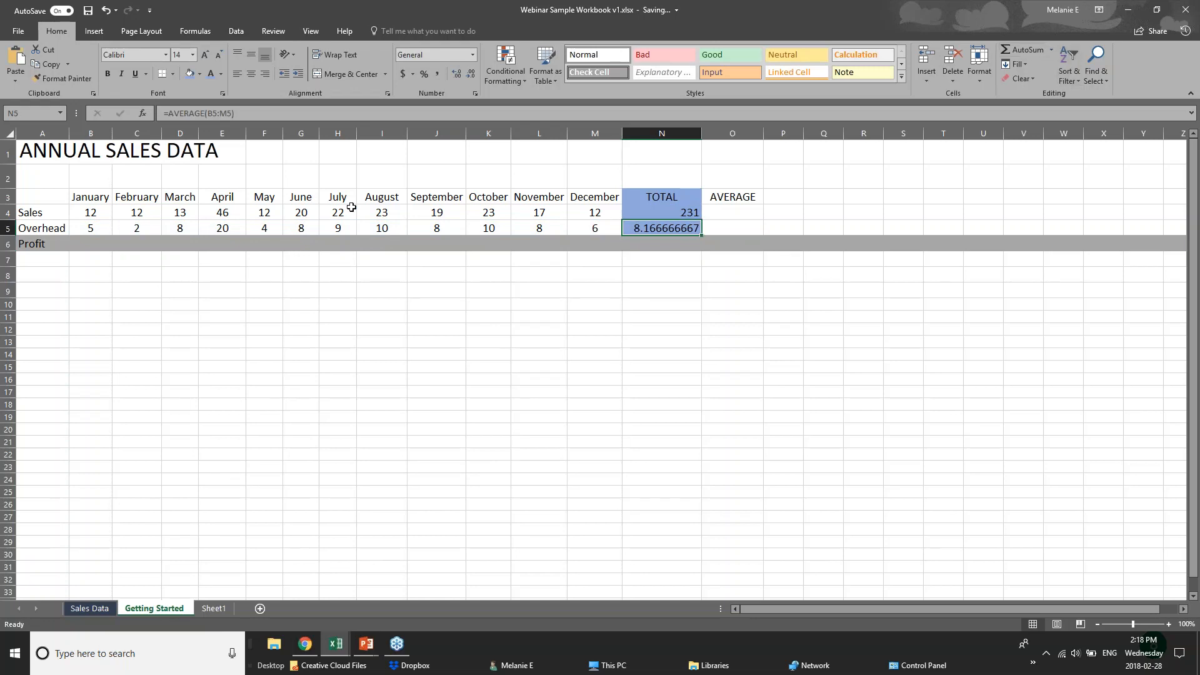
{"action": "left_click_drag", "start_coordinate": [94, 227], "coordinate": [622, 227]}
On the Formulas tab, try AutoSum in B4 and cancel it with Esc
{"action": "left_click", "coordinate": [642, 230]}
{"action": "left_click", "coordinate": [88, 213]}
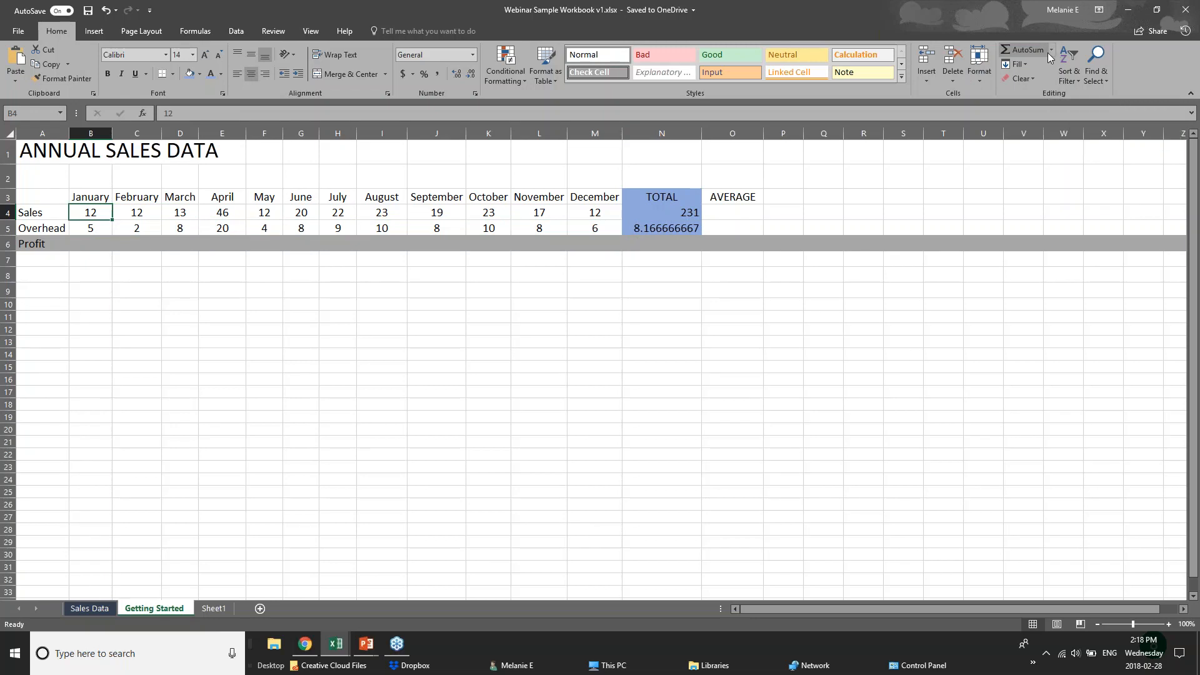
{"action": "left_click", "coordinate": [195, 31]}
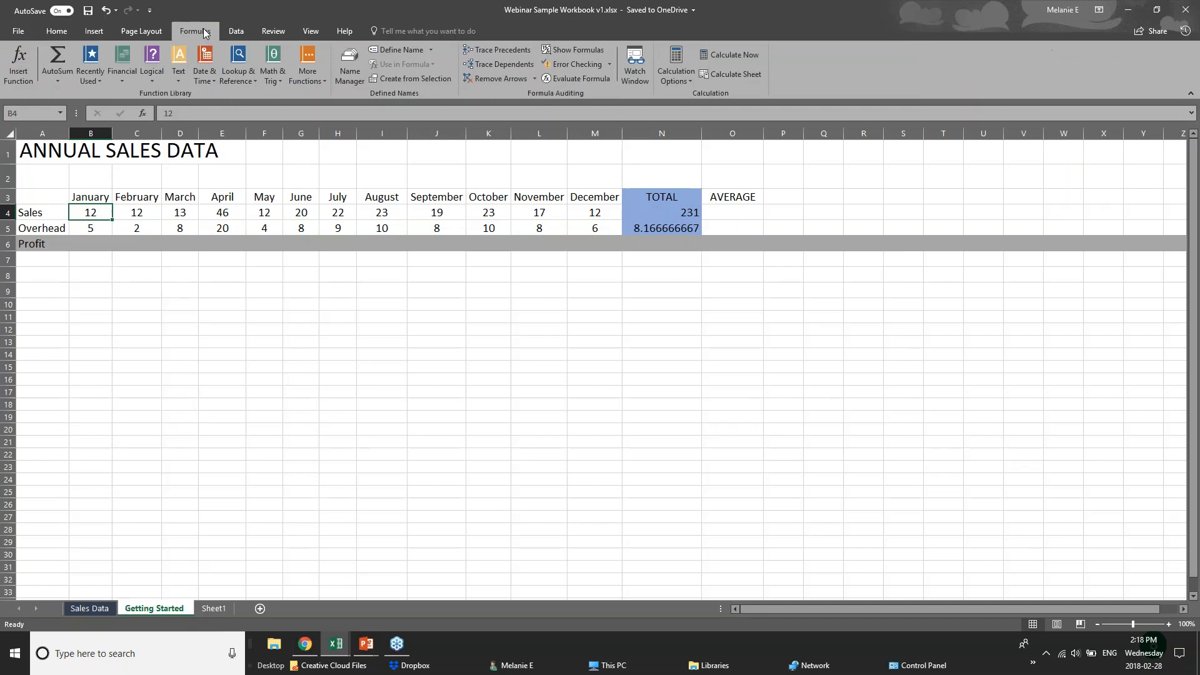
{"action": "left_click", "coordinate": [66, 83]}
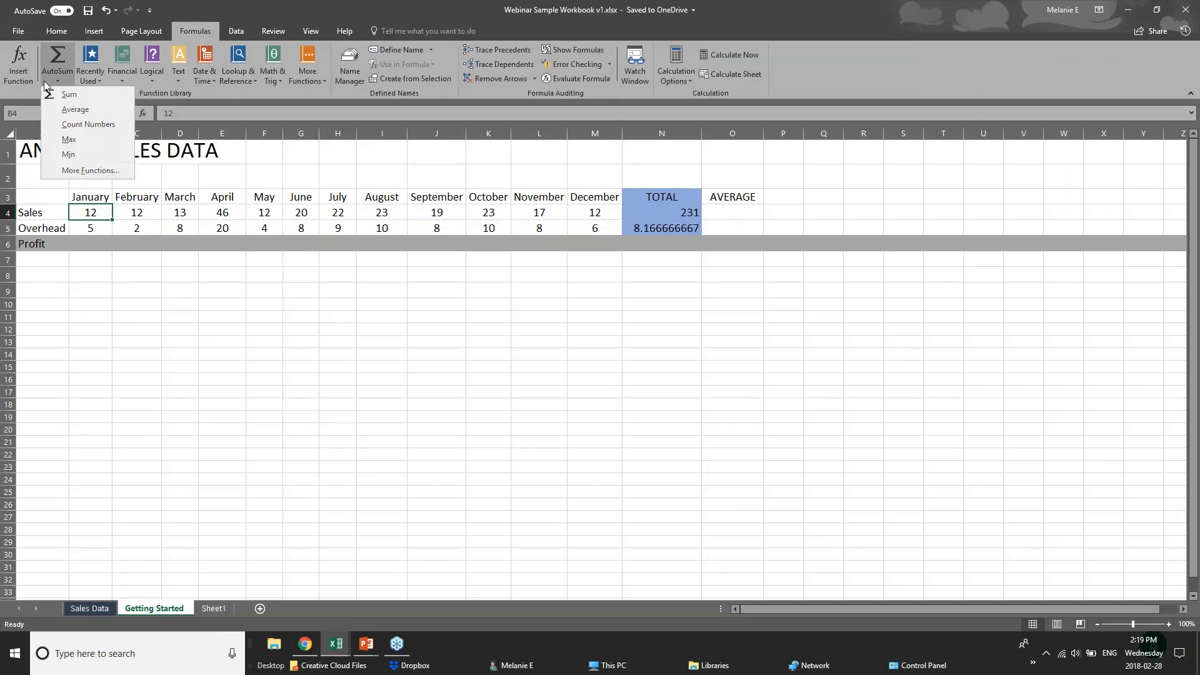
{"action": "left_click", "coordinate": [62, 55]}
{"action": "key", "text": "Escape"}
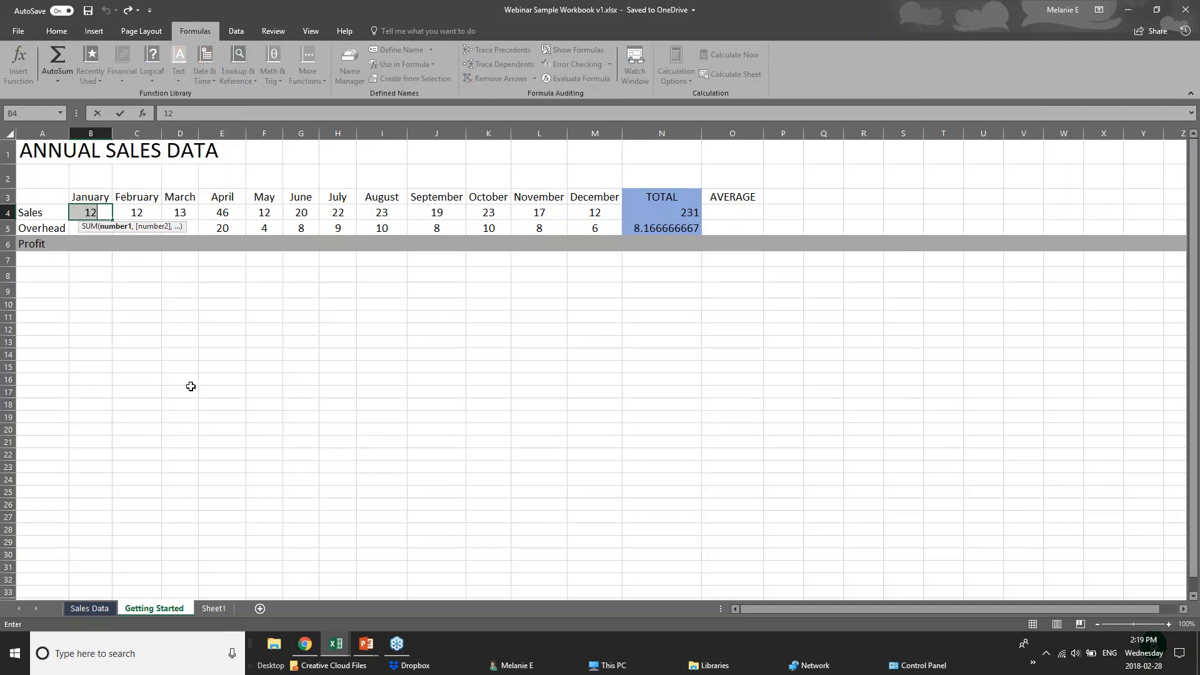
{"action": "left_click", "coordinate": [201, 335]}
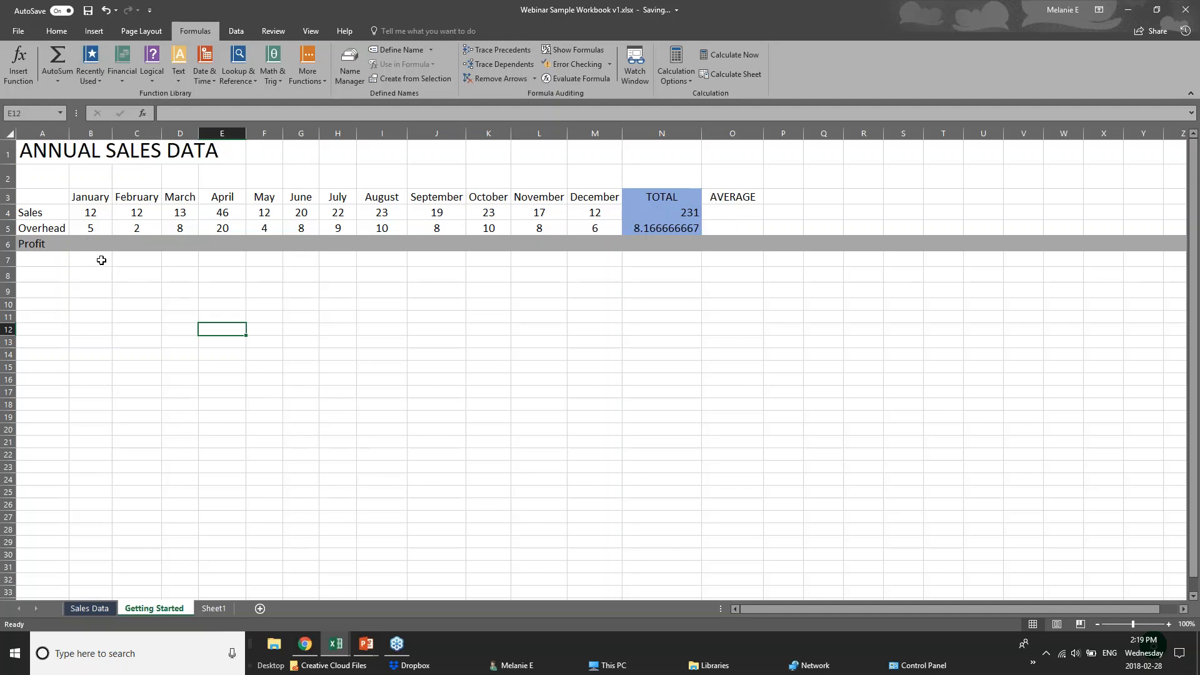
{"action": "left_click", "coordinate": [101, 260]}
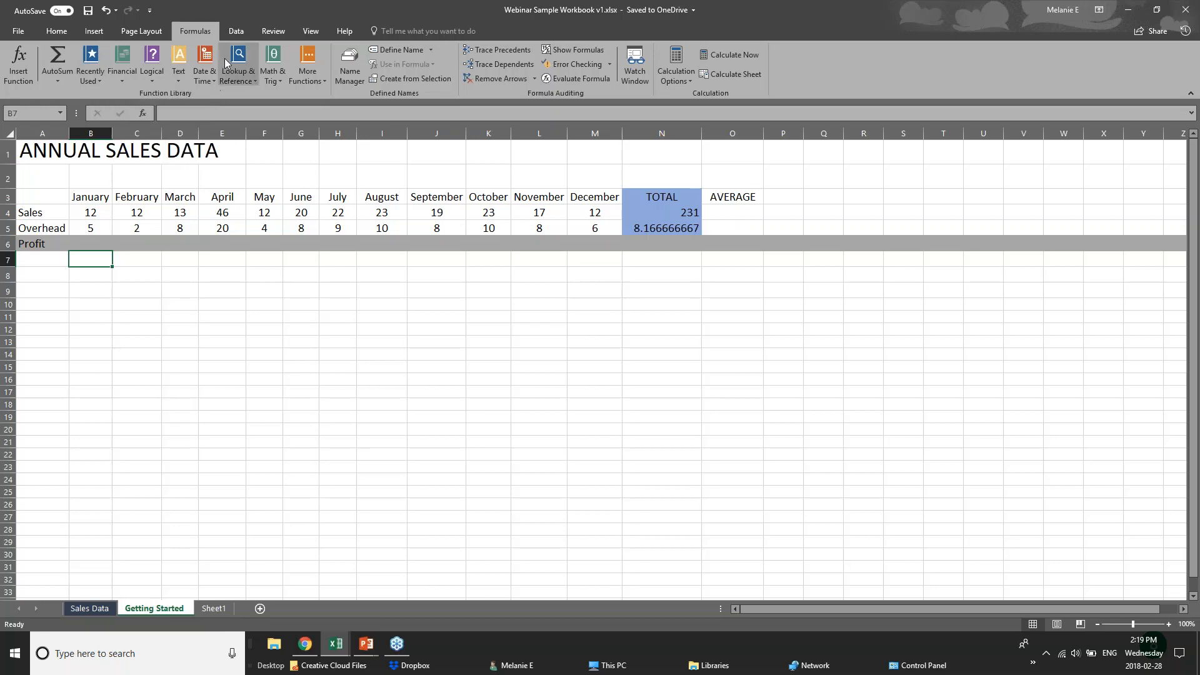
{"action": "left_click", "coordinate": [87, 80]}
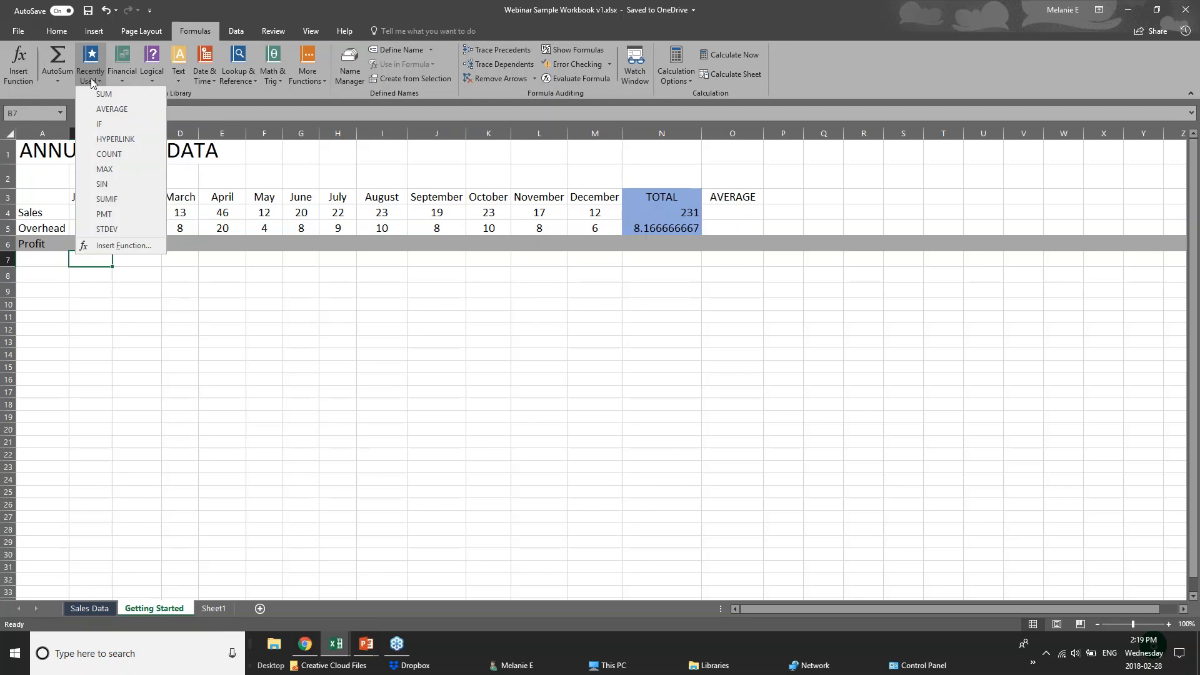
{"action": "left_click", "coordinate": [244, 88]}
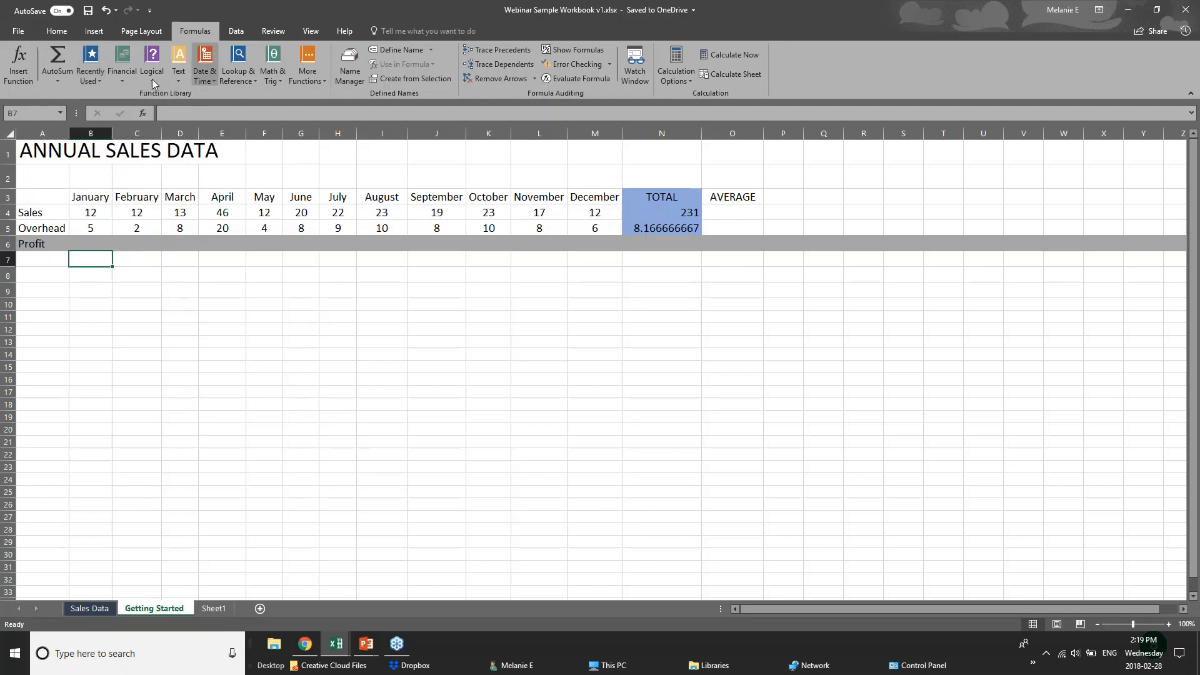
{"action": "left_click", "coordinate": [152, 79]}
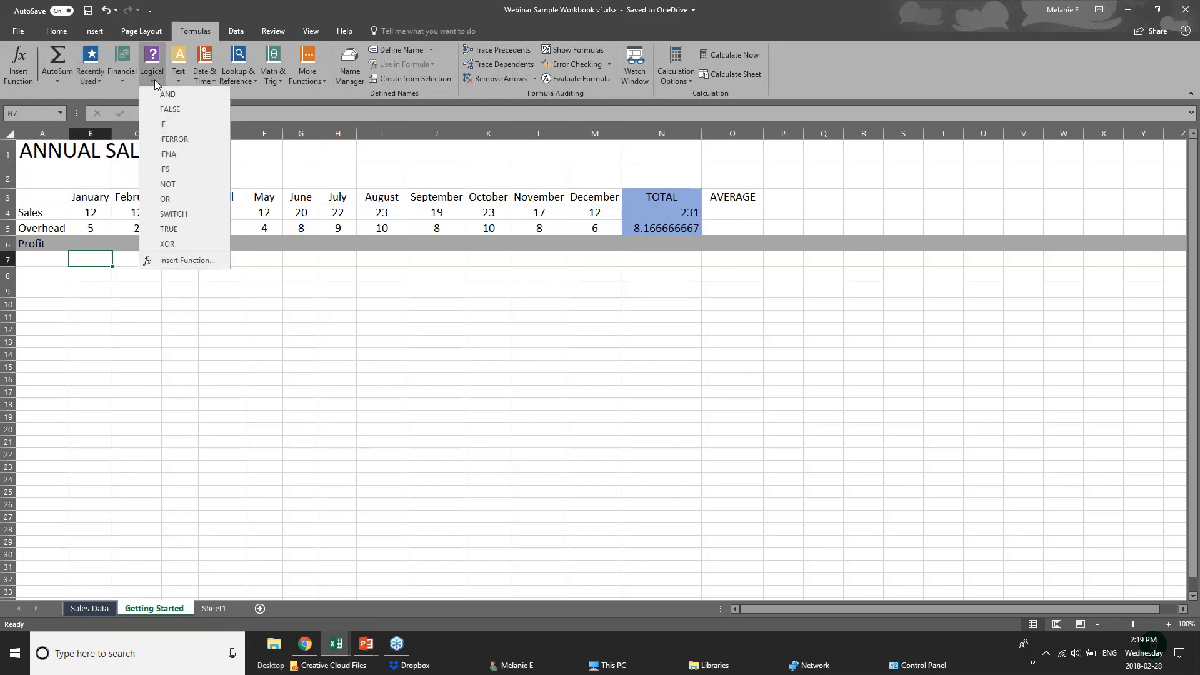
{"action": "left_click", "coordinate": [231, 84]}
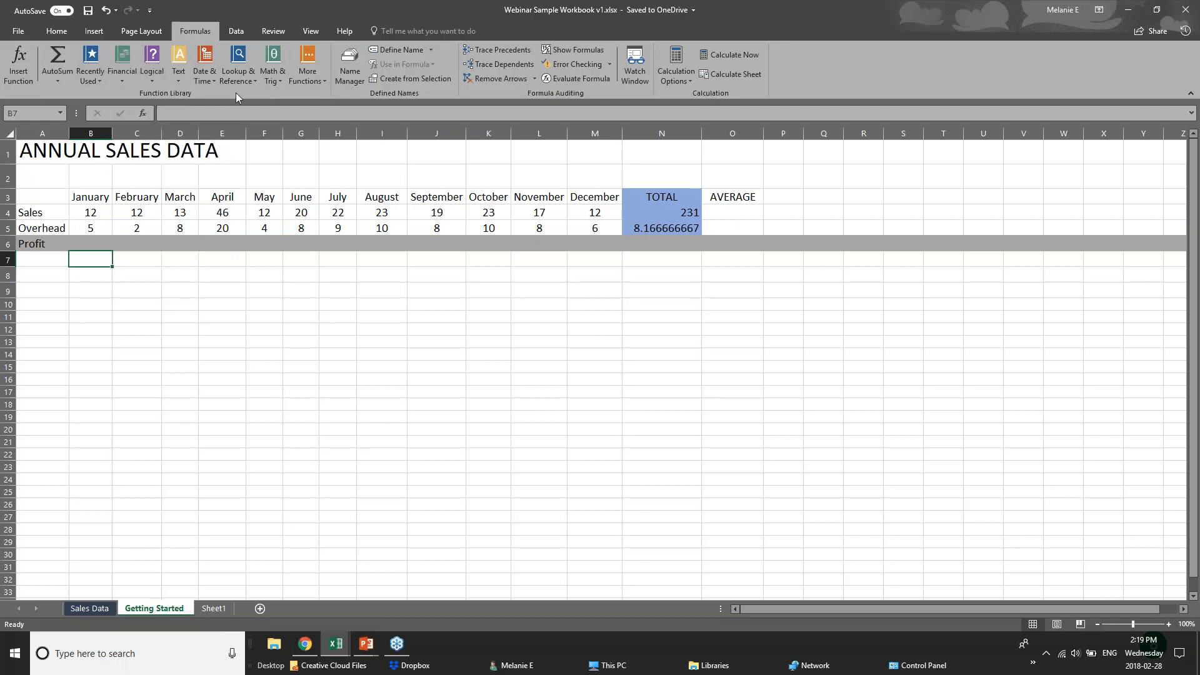
{"action": "left_click", "coordinate": [179, 84]}
{"action": "left_click", "coordinate": [280, 87]}
{"action": "left_click", "coordinate": [275, 81]}
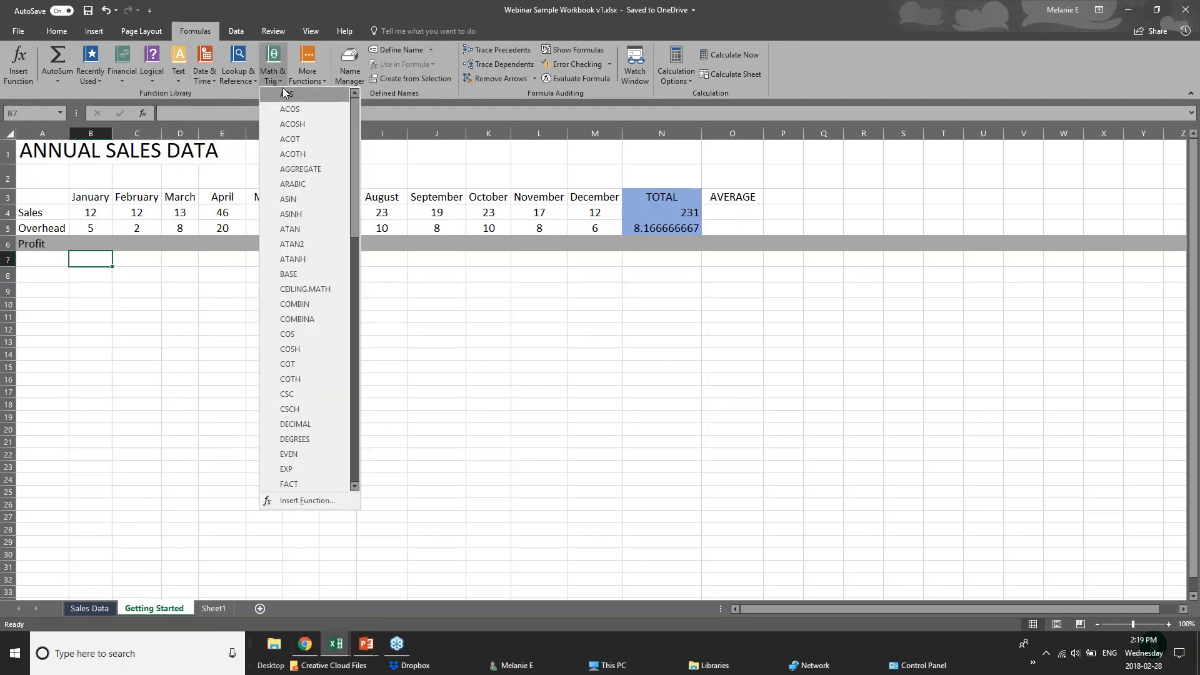
{"action": "left_click", "coordinate": [235, 81]}
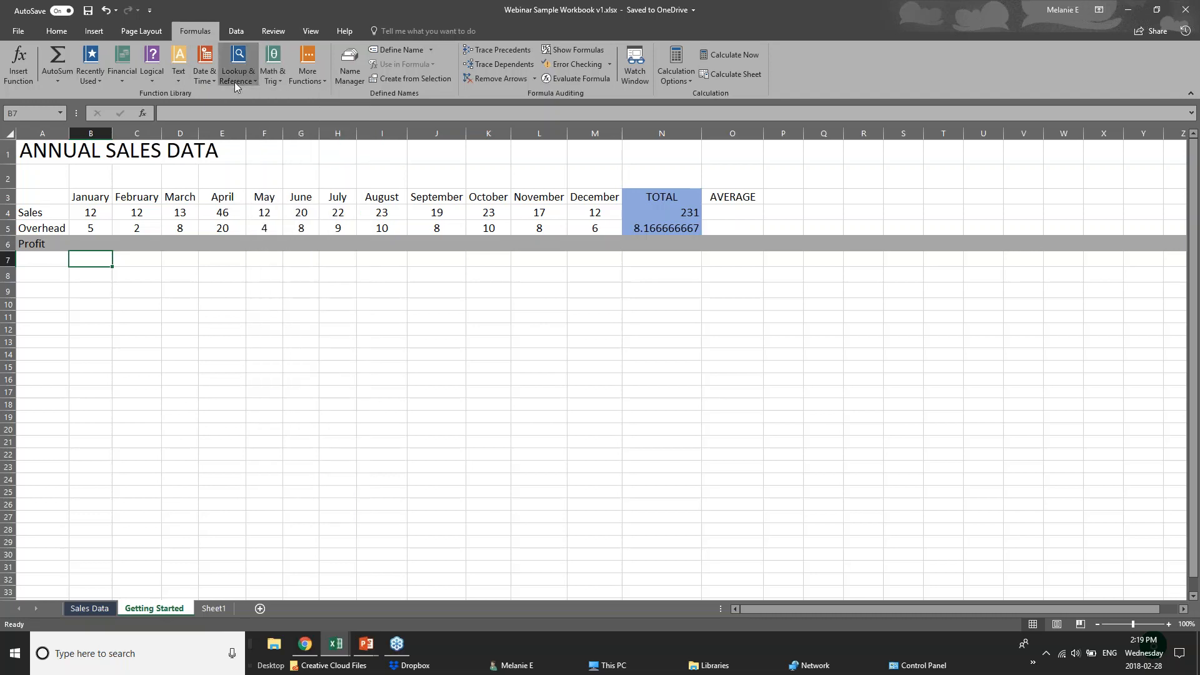
{"action": "left_click", "coordinate": [234, 81]}
{"action": "left_click", "coordinate": [201, 92]}
{"action": "left_click", "coordinate": [202, 81]}
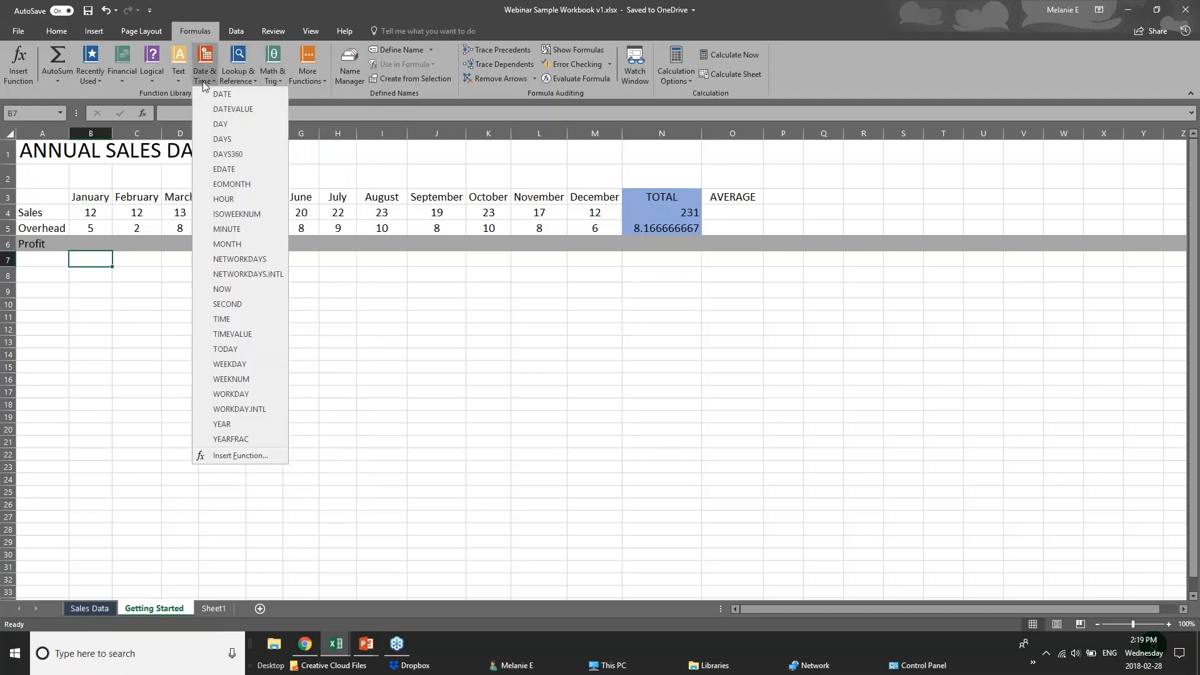
{"action": "left_click", "coordinate": [288, 91]}
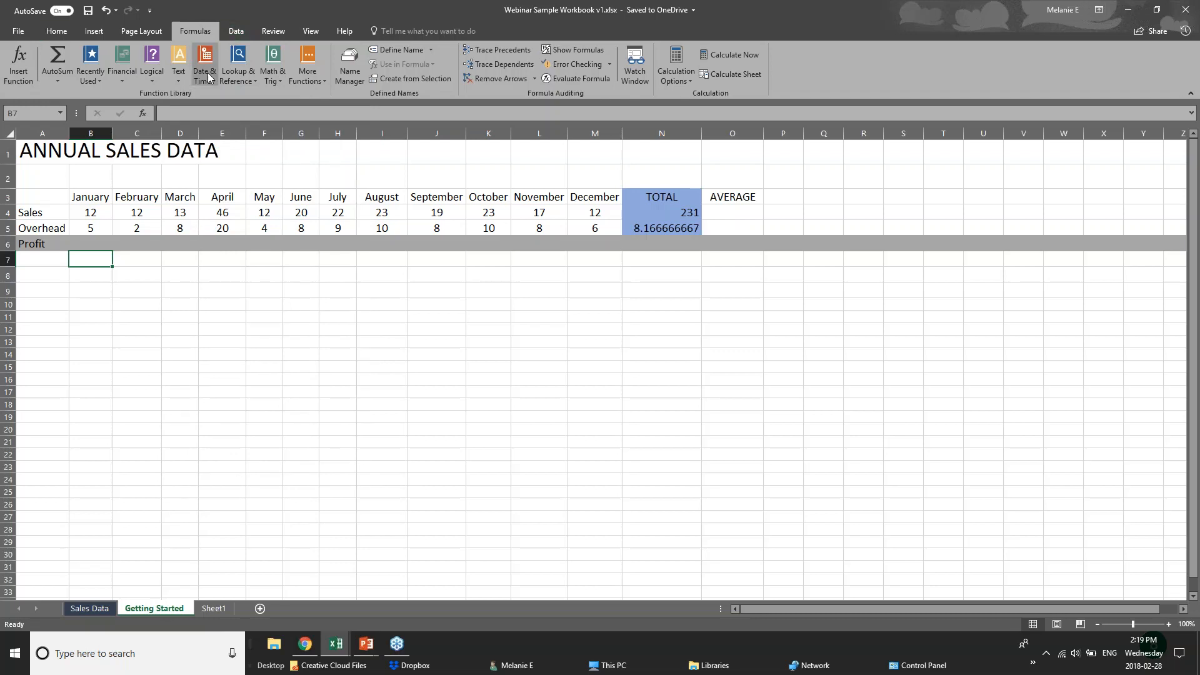
{"action": "left_click", "coordinate": [65, 80]}
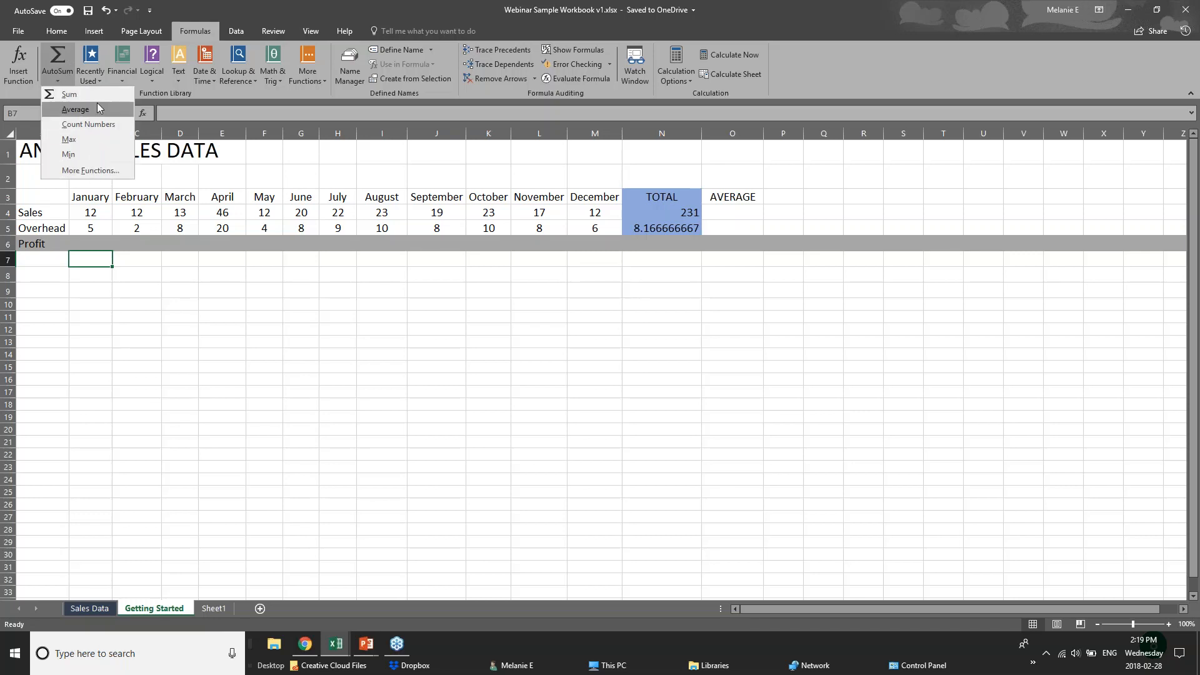
{"action": "left_click", "coordinate": [102, 250]}
{"action": "left_click", "coordinate": [98, 244]}
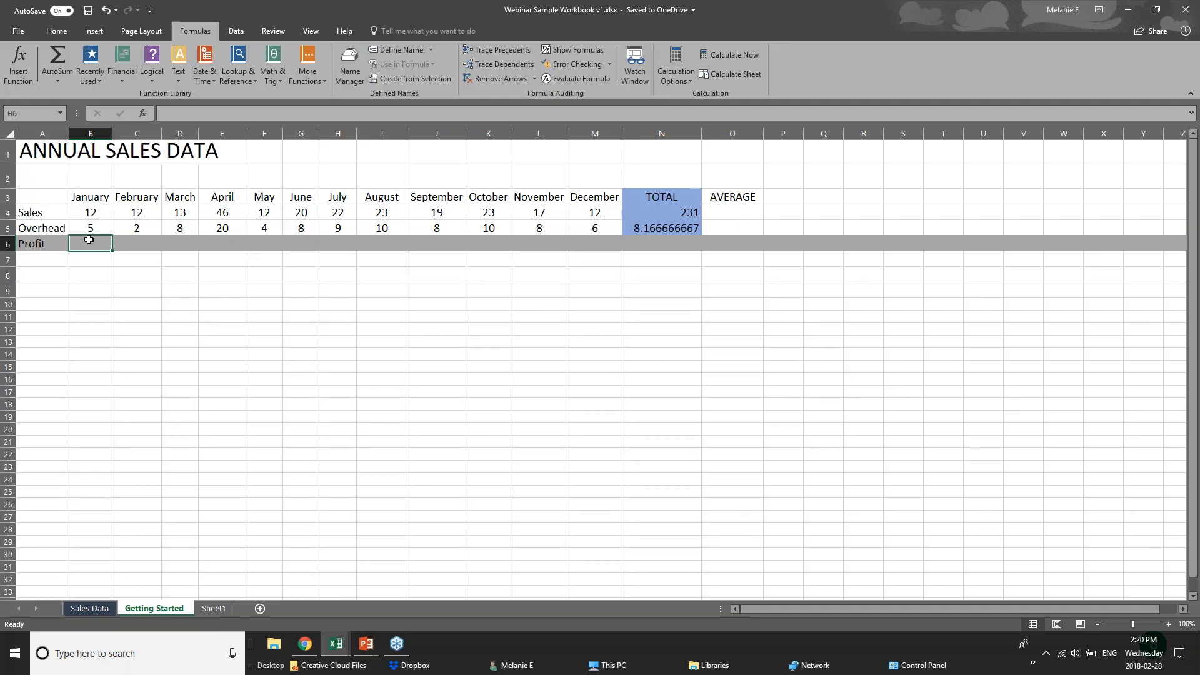
{"action": "left_click", "coordinate": [91, 226]}
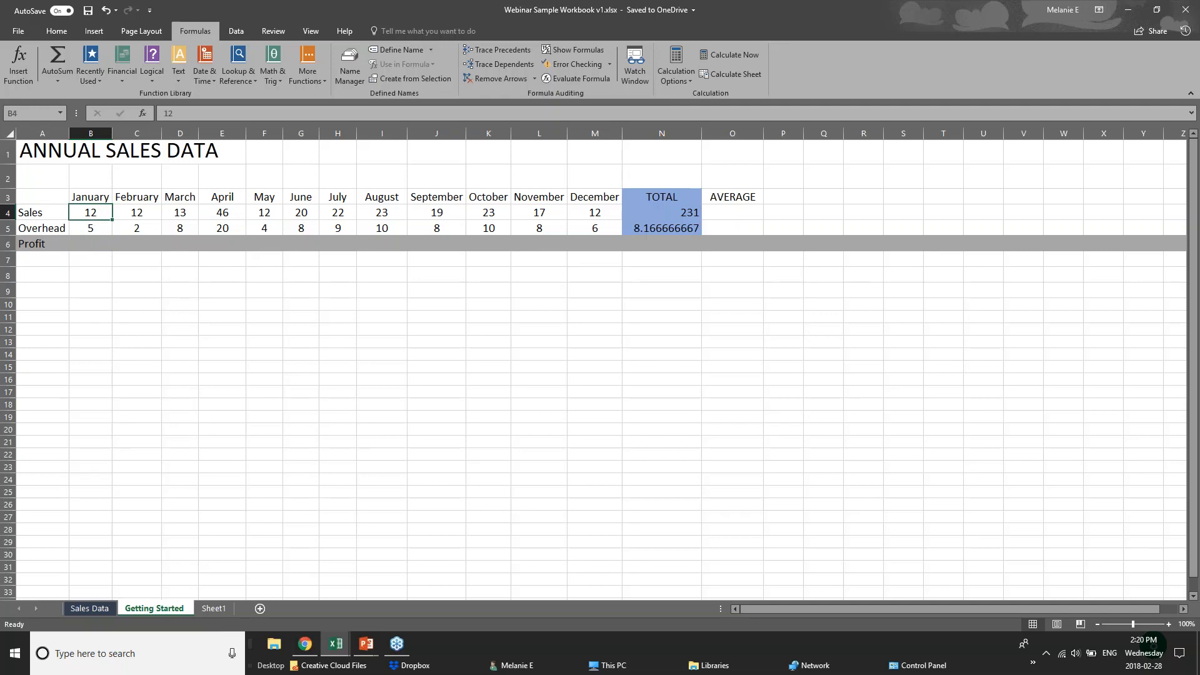
{"action": "left_click", "coordinate": [91, 243]}
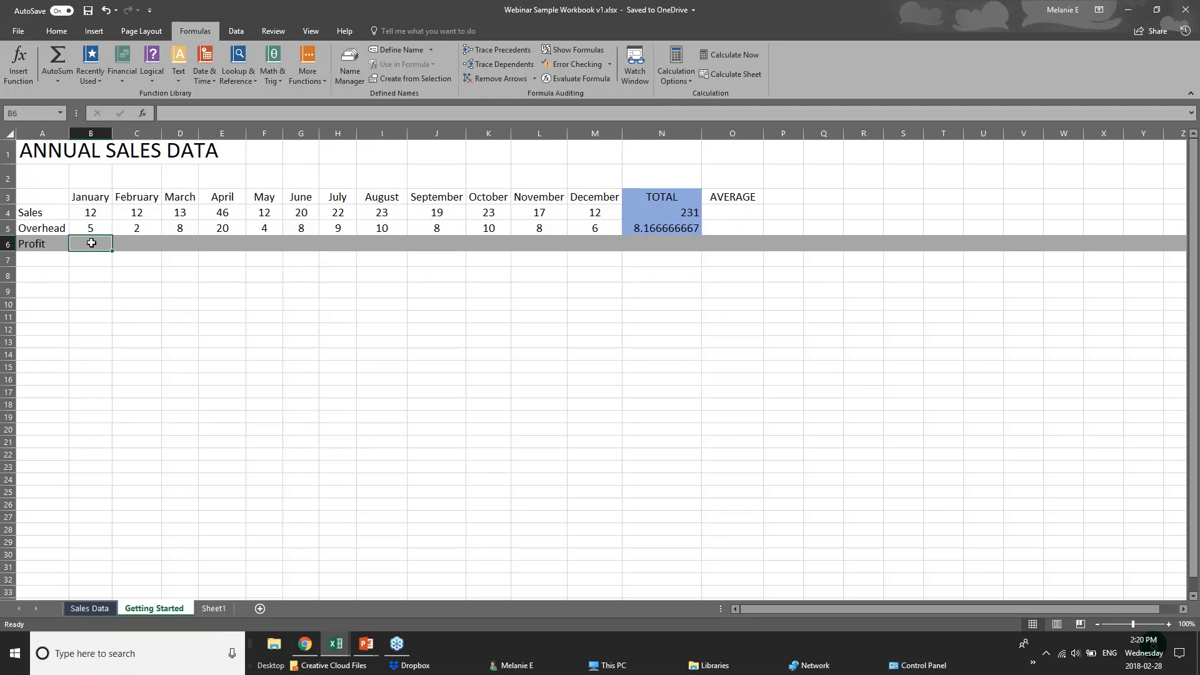
Enter =B4-B5 in B6 so January's Profit shows 7
{"action": "type", "text": "="}
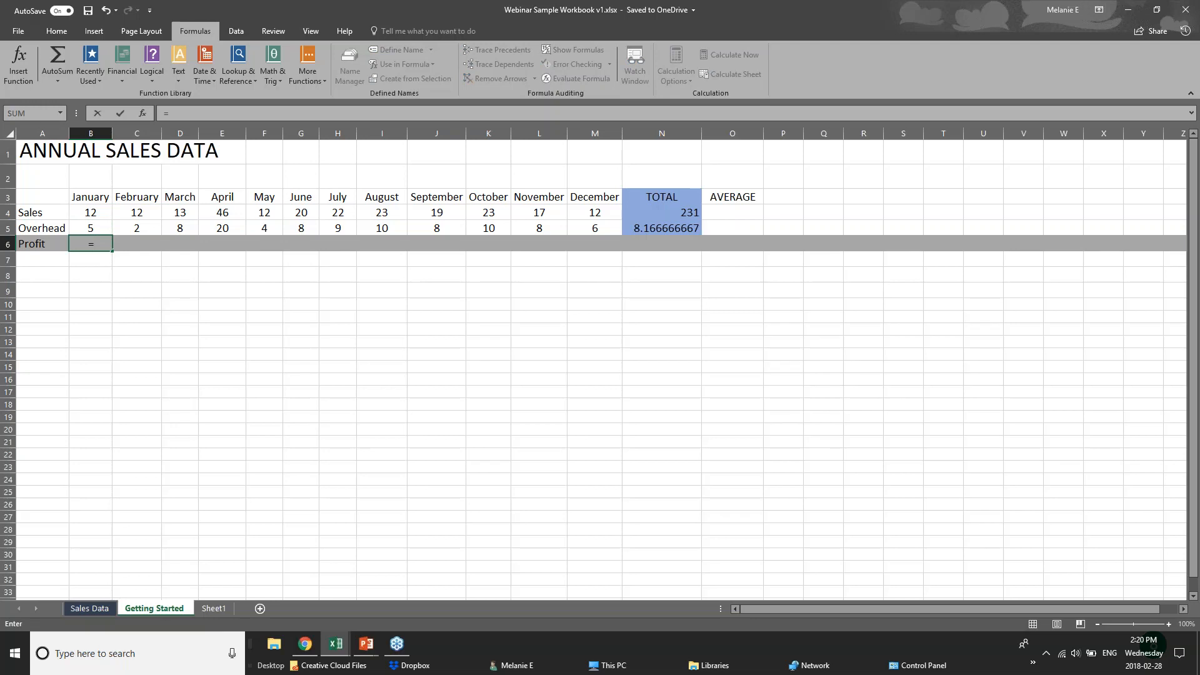
{"action": "type", "text": "sub"}
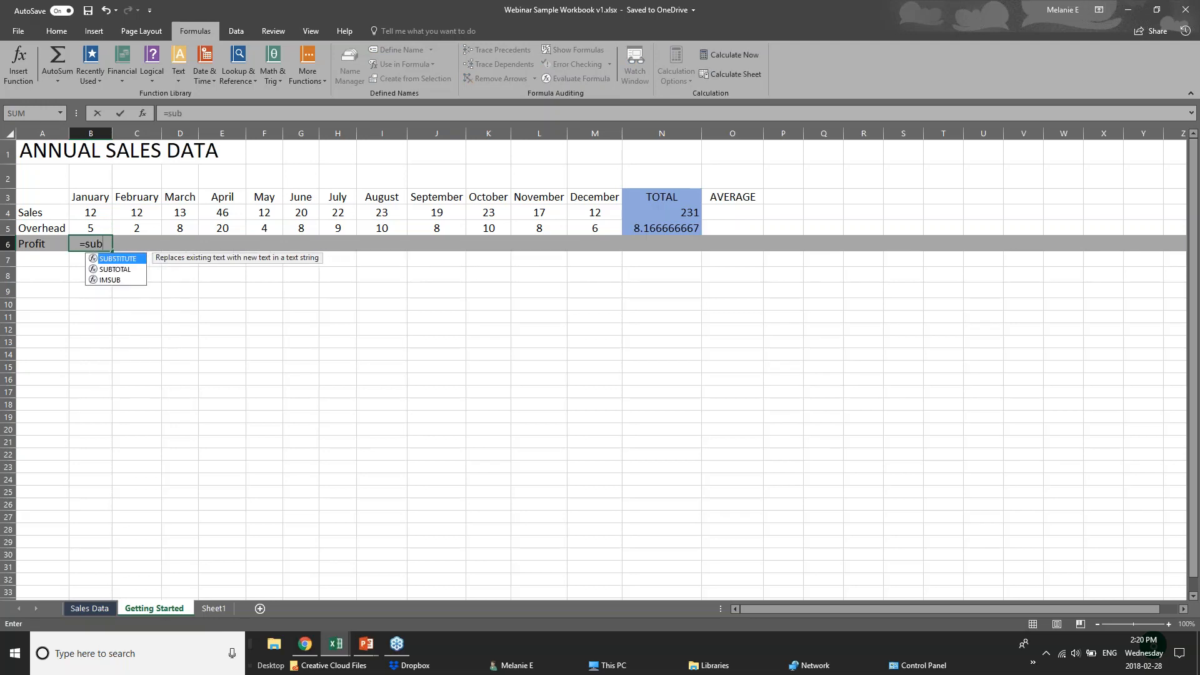
{"action": "key", "text": "BackSpace"}
{"action": "key", "text": "BackSpace"}
{"action": "type", "text": "ub"}
{"action": "key", "text": "BackSpace"}
{"action": "key", "text": "BackSpace"}
{"action": "key", "text": "BackSpace"}
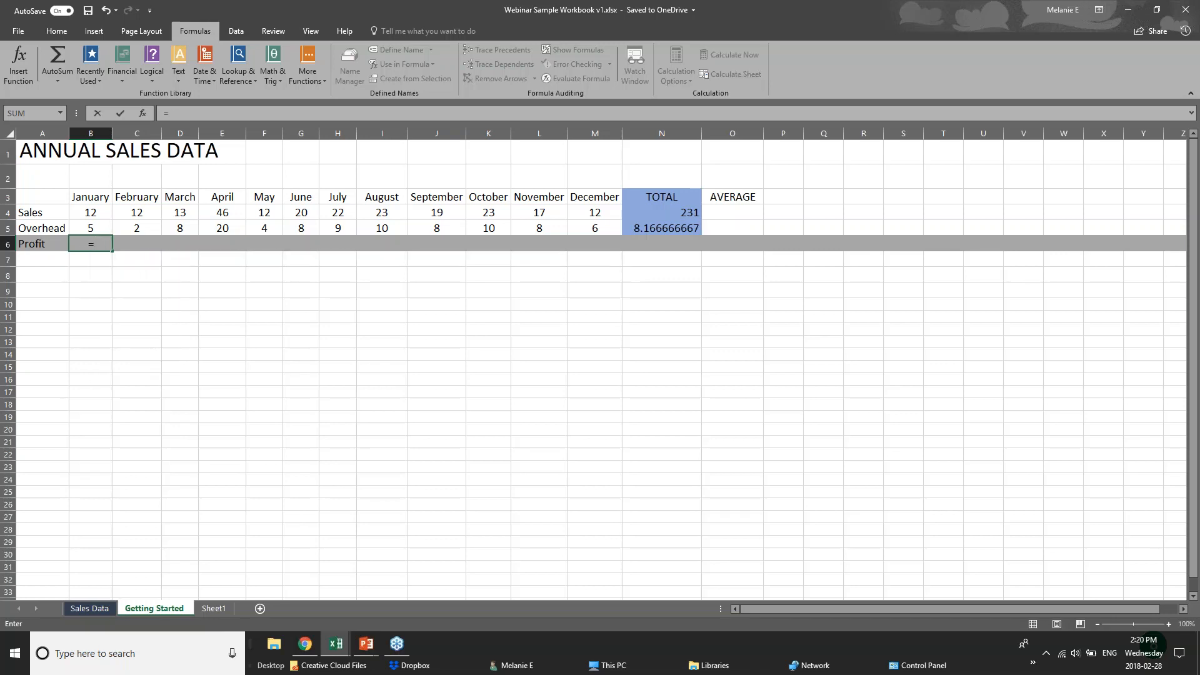
{"action": "left_click", "coordinate": [99, 211]}
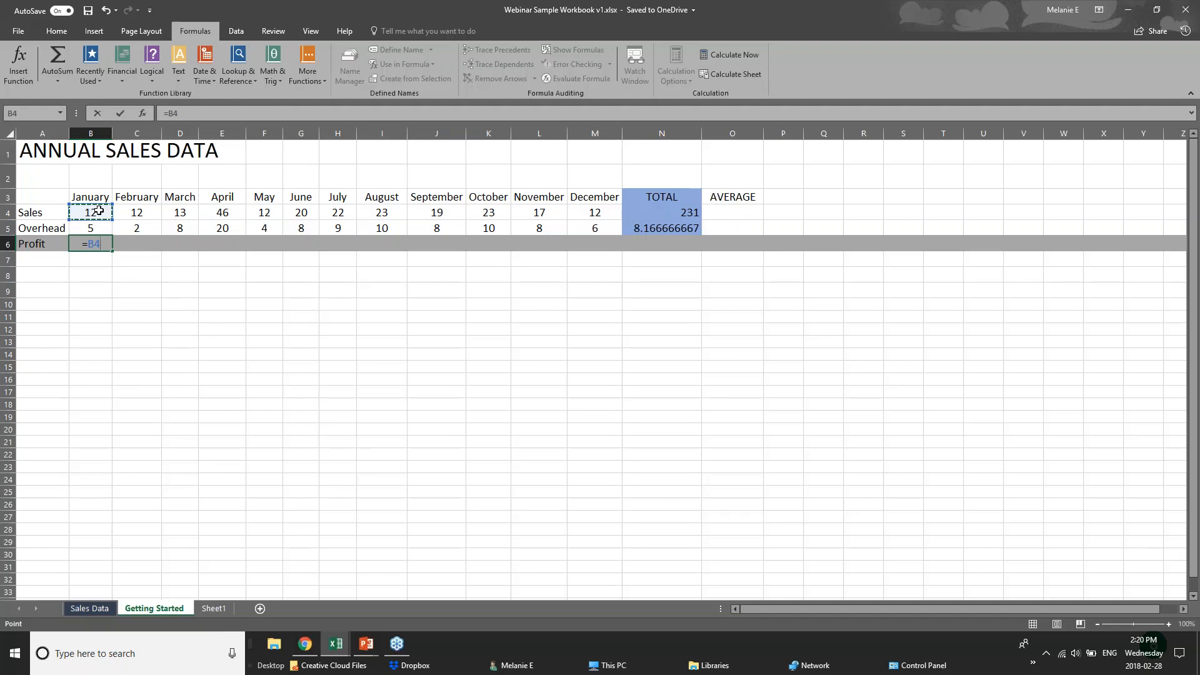
{"action": "type", "text": "-"}
{"action": "left_click", "coordinate": [101, 227]}
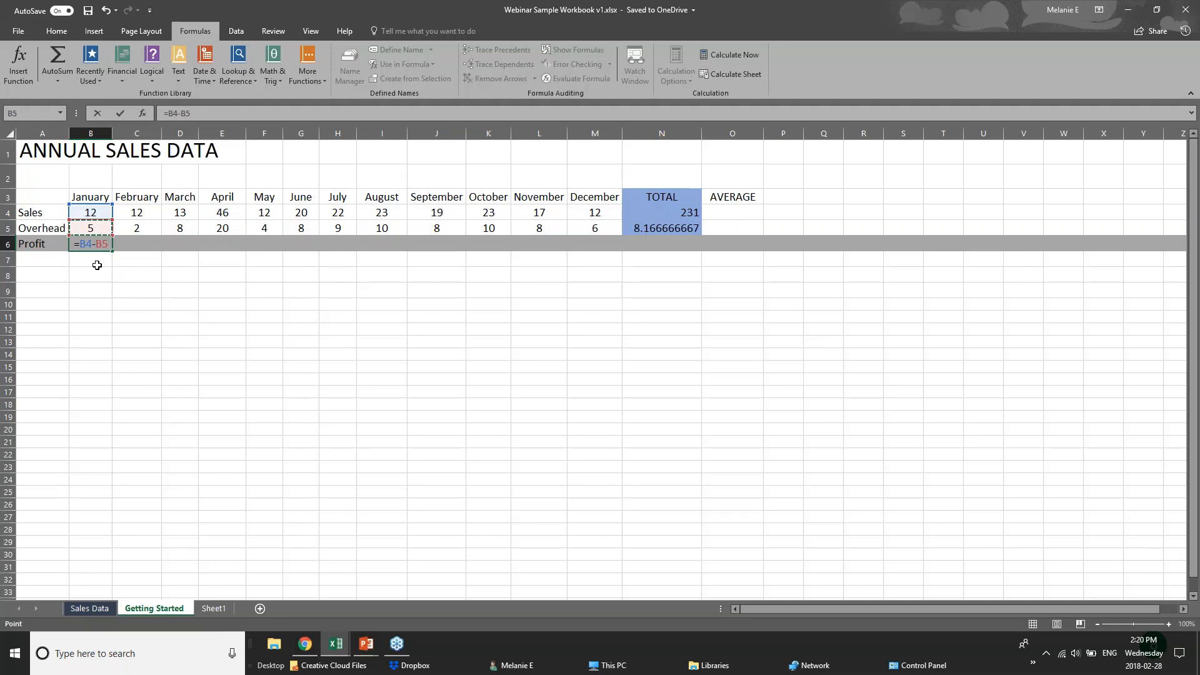
{"action": "key", "text": "Return"}
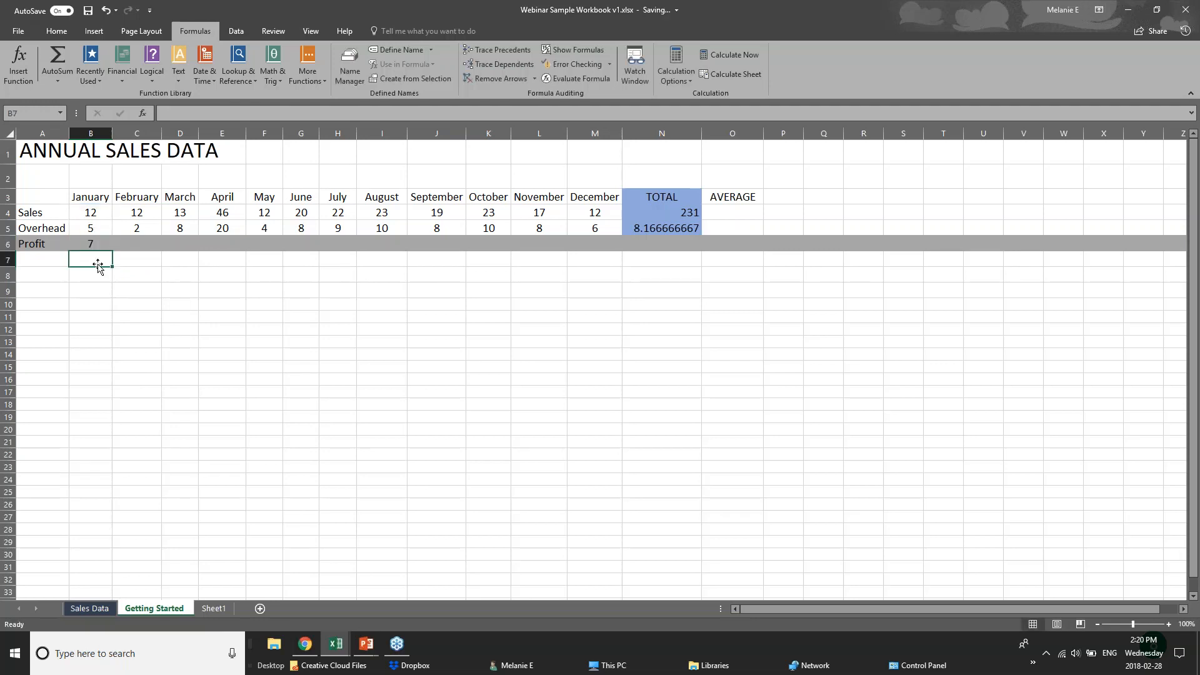
{"action": "left_click", "coordinate": [90, 242]}
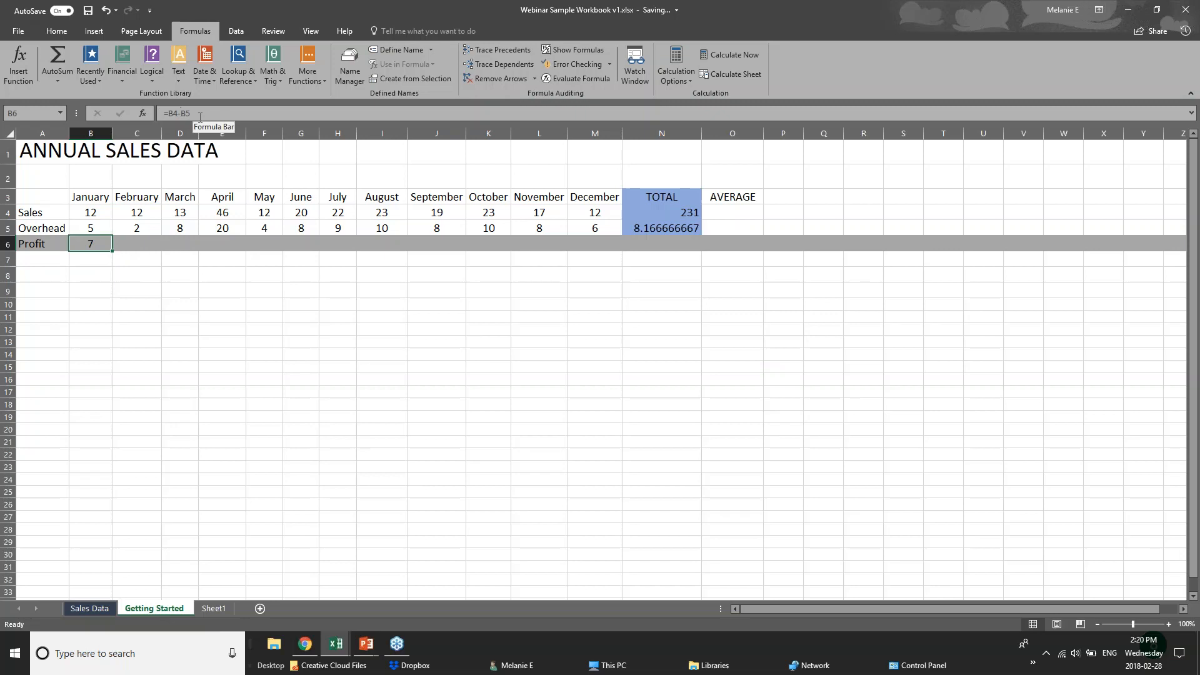
Copy B6's profit formula and paste it as a formula into C6
{"action": "left_click", "coordinate": [150, 239]}
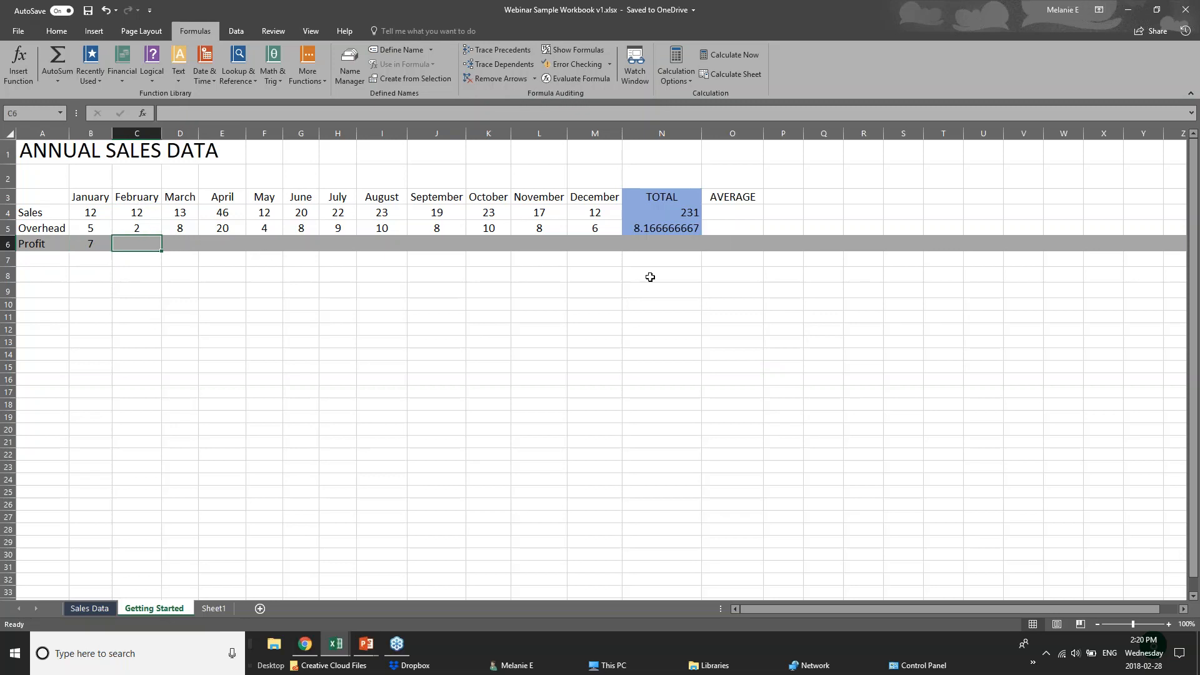
{"action": "left_click", "coordinate": [79, 244]}
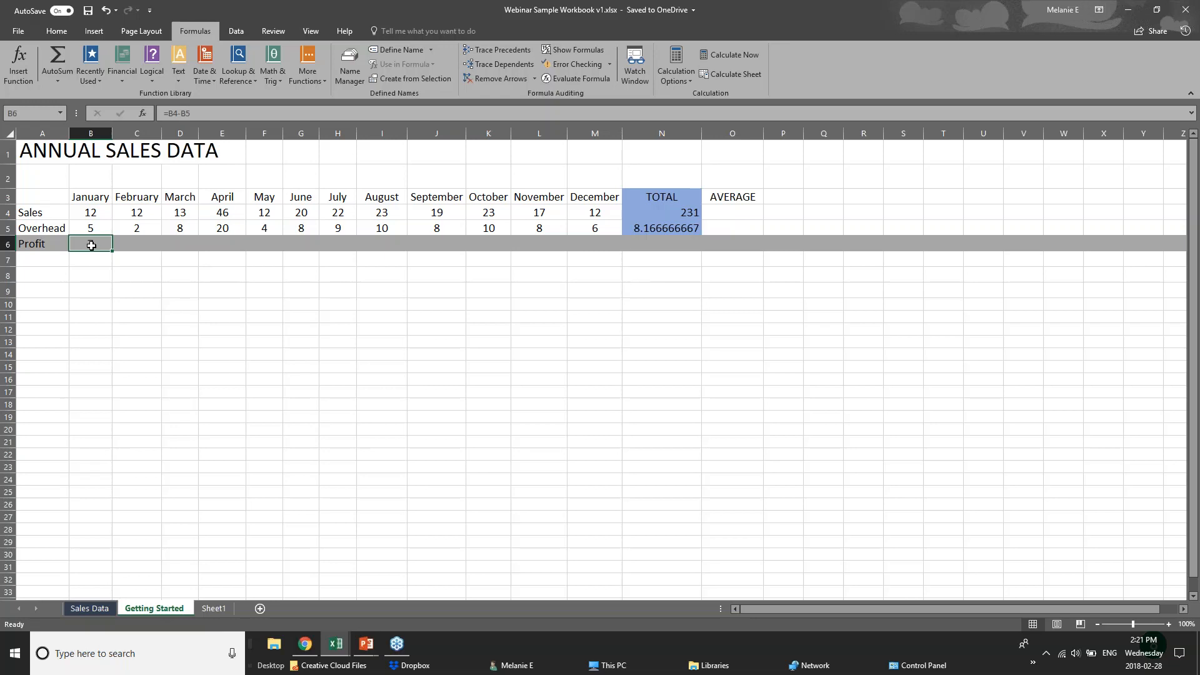
{"action": "right_click", "coordinate": [91, 244]}
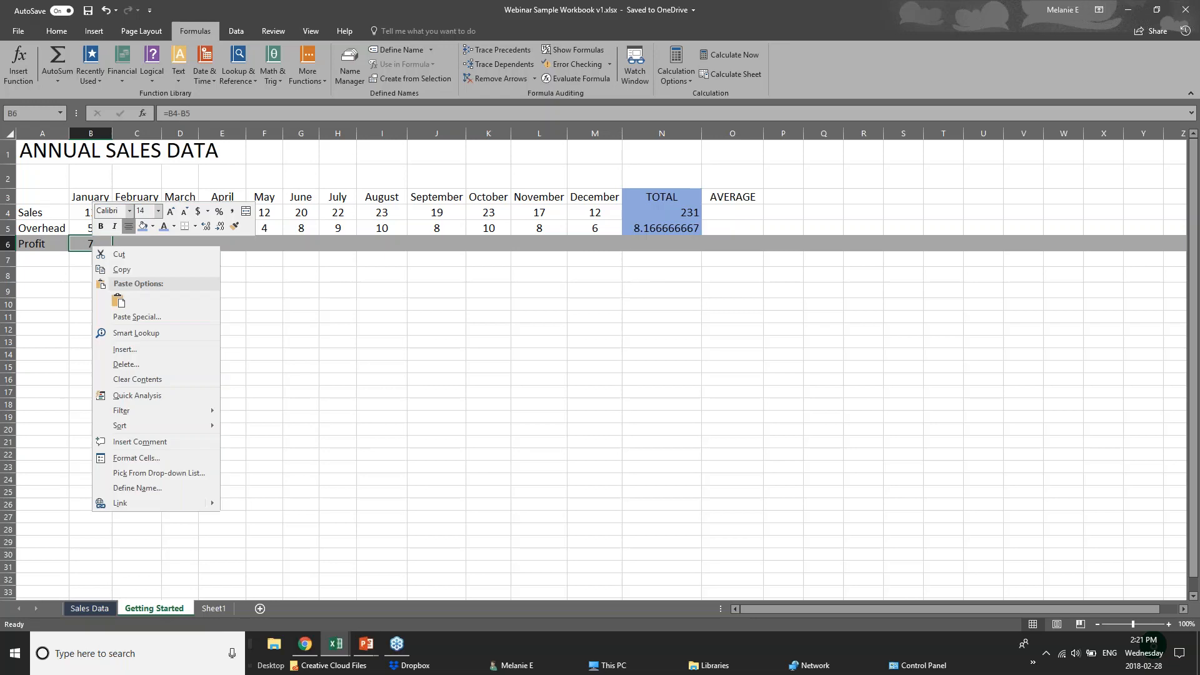
{"action": "left_click", "coordinate": [114, 276]}
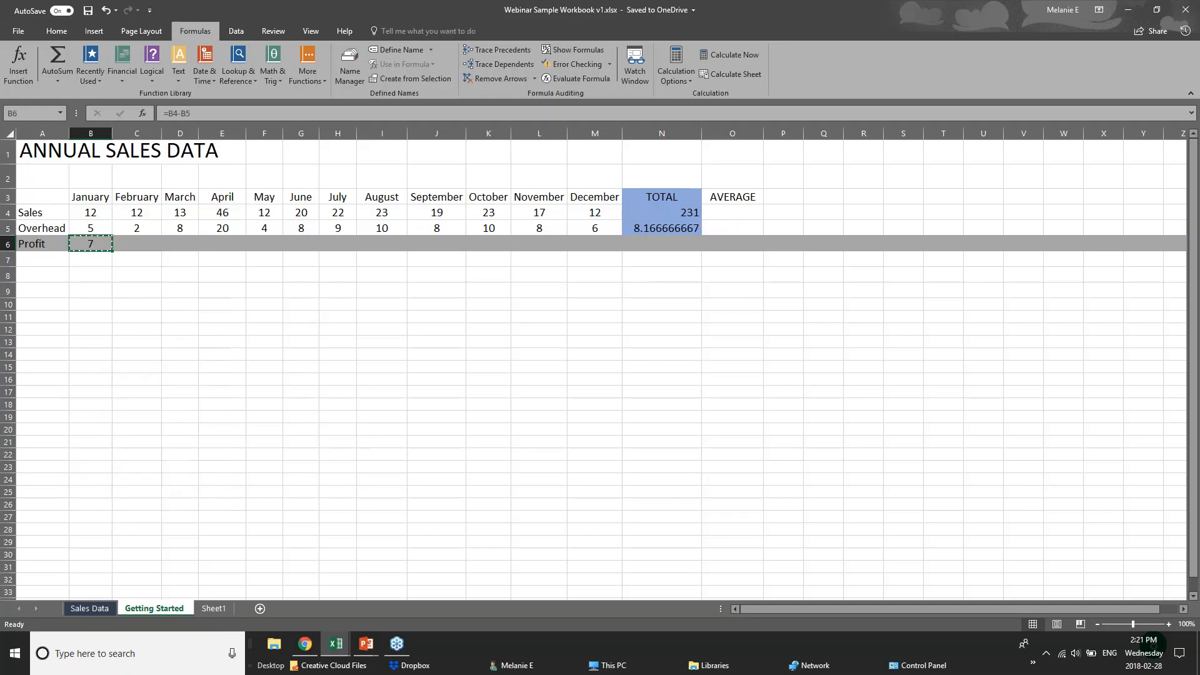
{"action": "right_click", "coordinate": [134, 246]}
{"action": "left_click", "coordinate": [160, 306]}
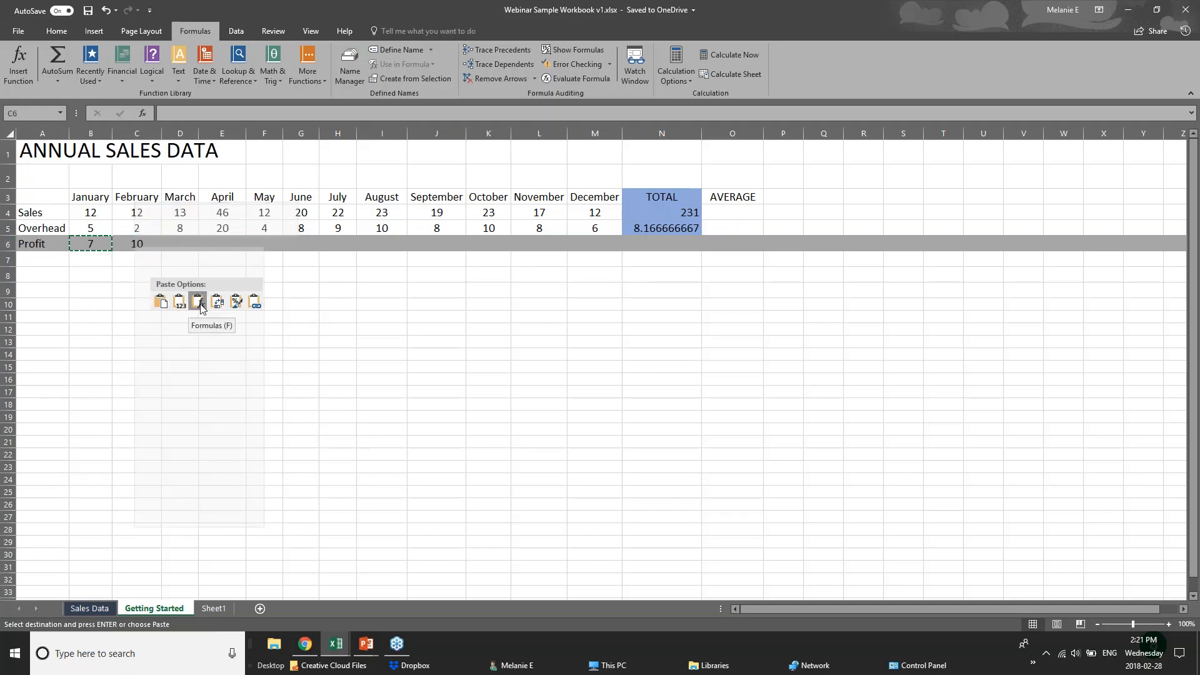
{"action": "left_click", "coordinate": [198, 302]}
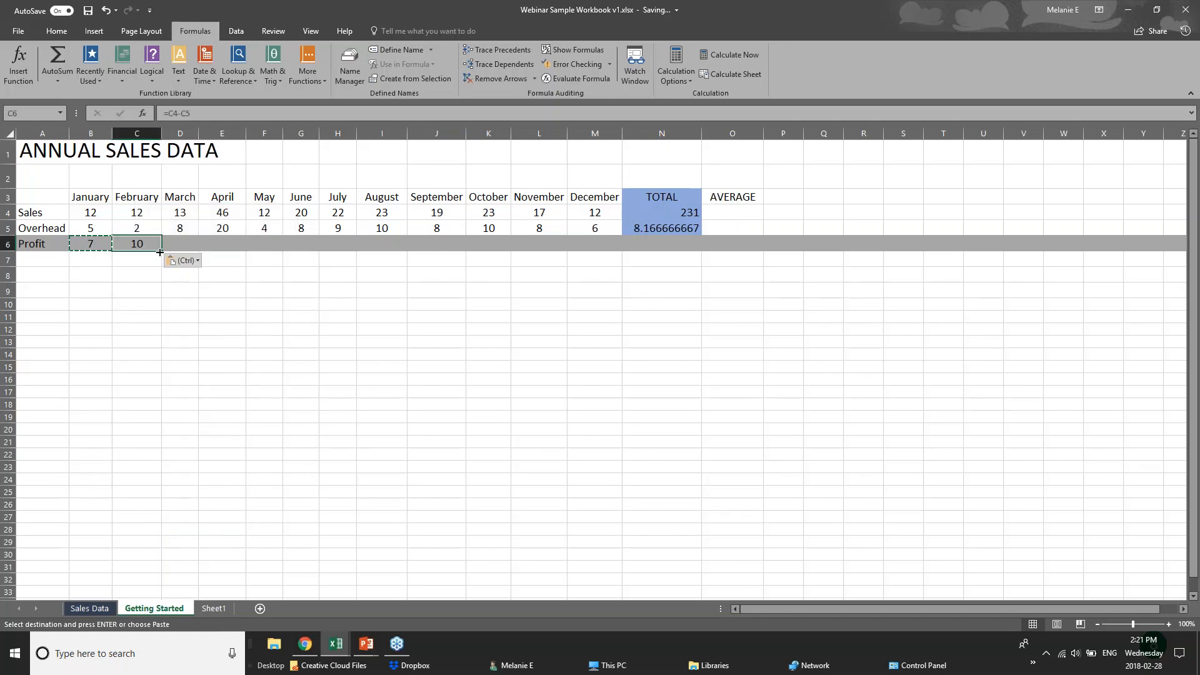
Fill the profit formula from C6 across to M6, giving 10 through 6
{"action": "left_click_drag", "start_coordinate": [160, 252], "coordinate": [602, 251]}
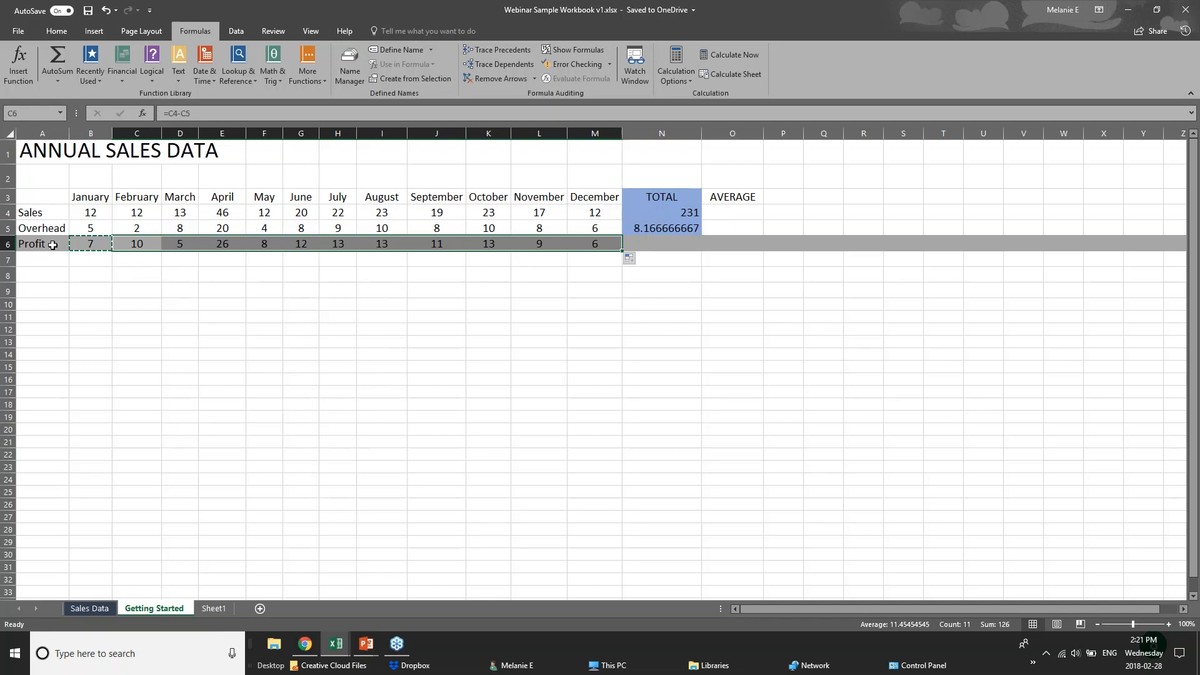
{"action": "left_click", "coordinate": [75, 210]}
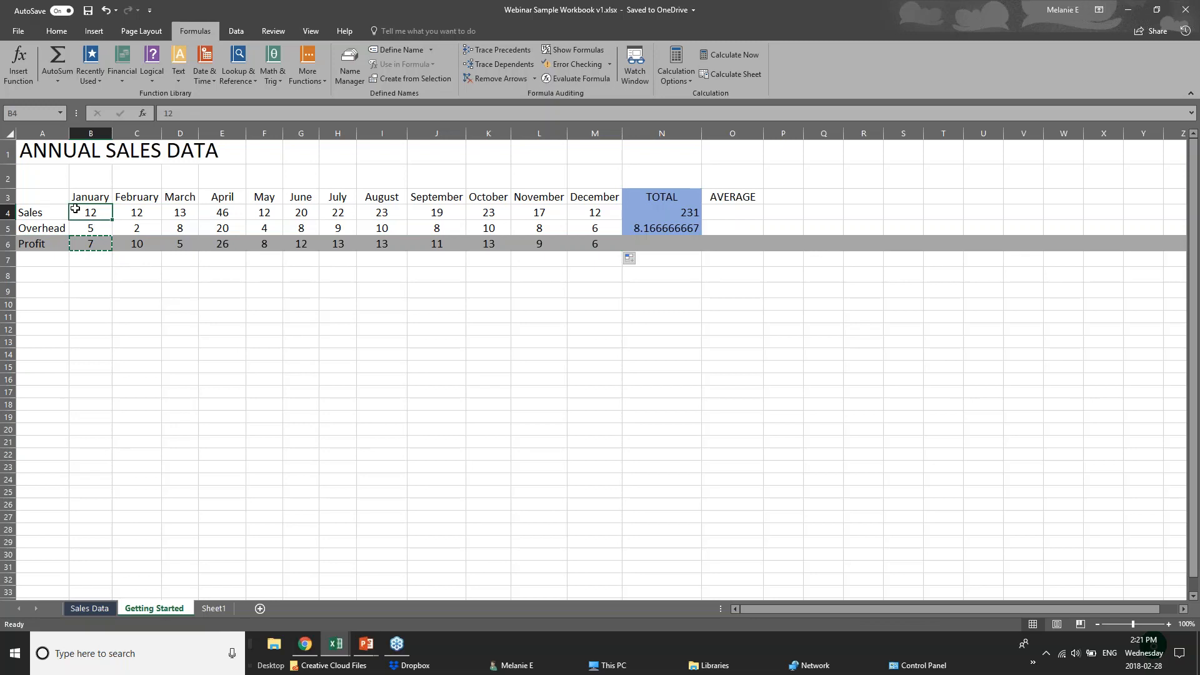
{"action": "left_click", "coordinate": [102, 256]}
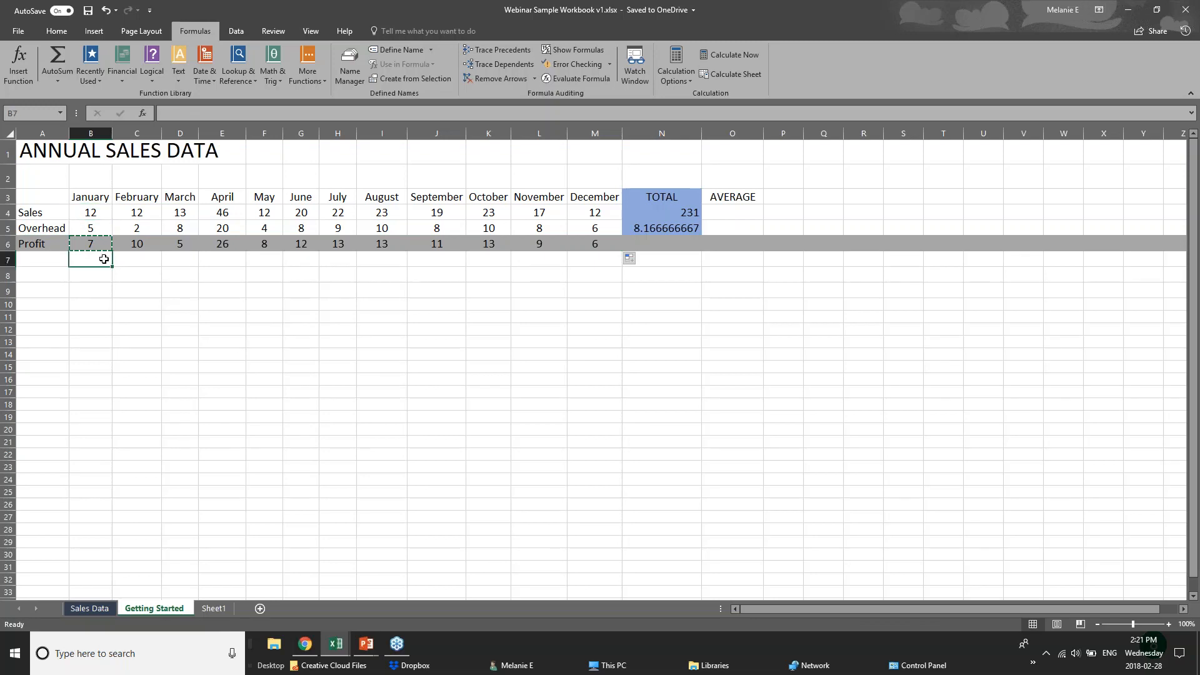
{"action": "left_click", "coordinate": [684, 245]}
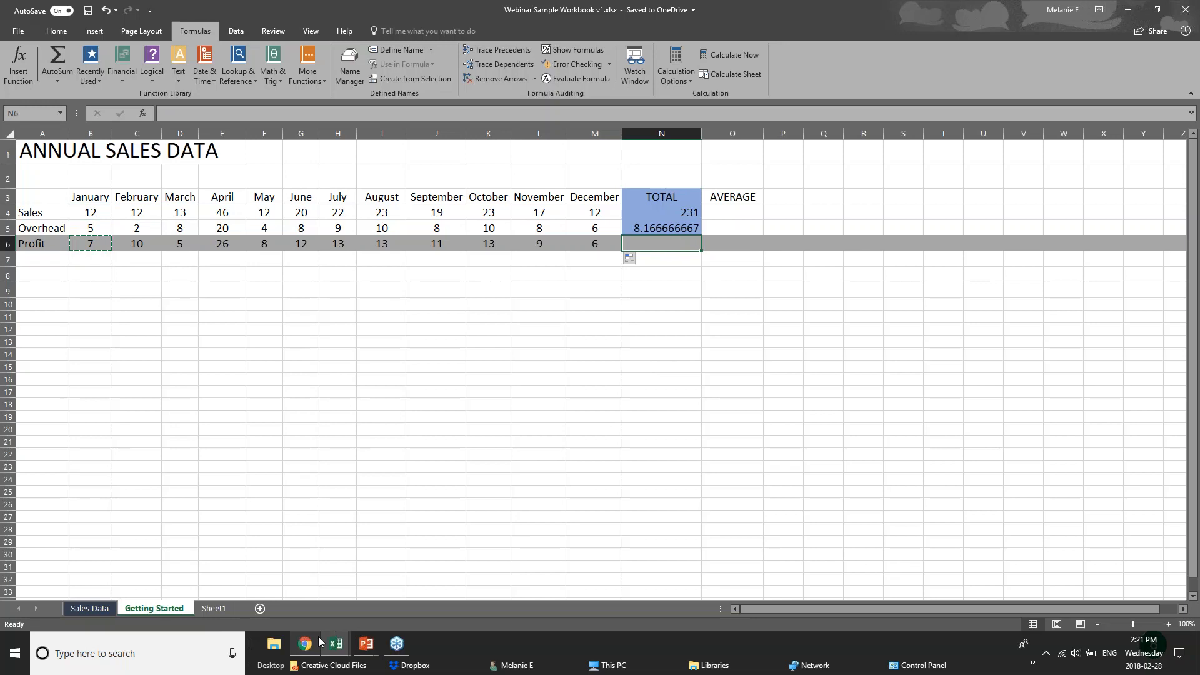
Switch to the PowerPoint slide show and advance to the FORMATTING WORKSHEETS slide
{"action": "left_click", "coordinate": [366, 644]}
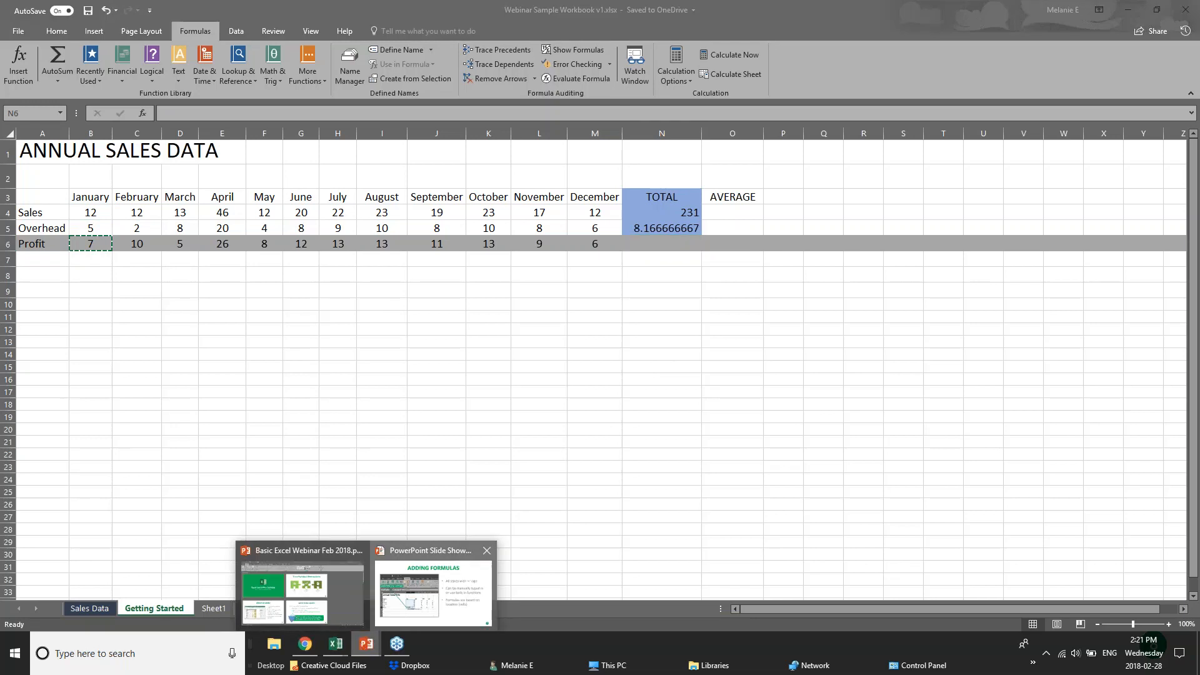
{"action": "left_click", "coordinate": [433, 591]}
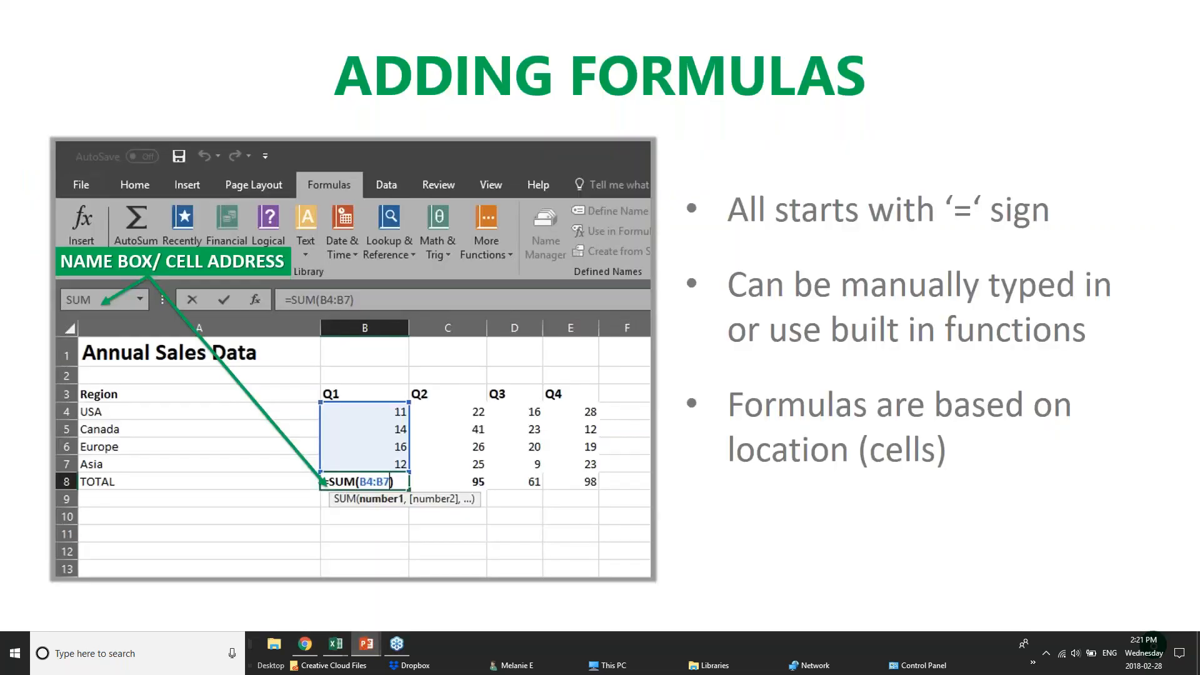
{"action": "key", "text": "Right"}
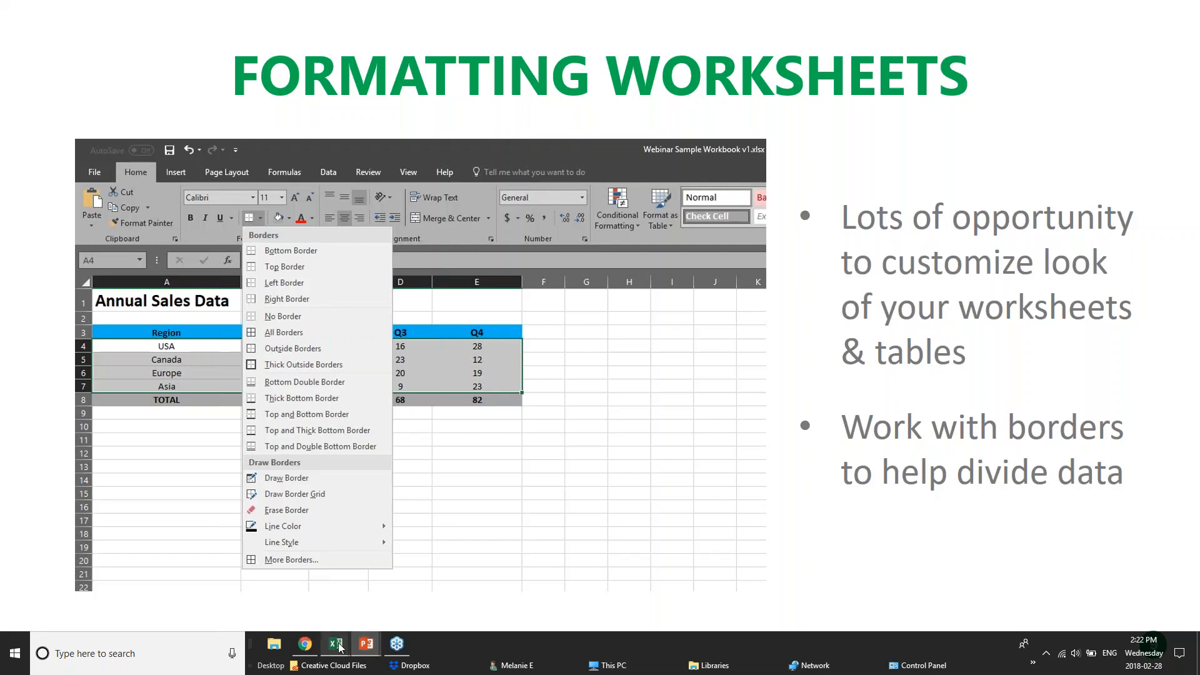
Visit the Webinar workbook's Sales Data sheet, then bring pivotTables.xlsx to the front
{"action": "mouse_move", "coordinate": [341, 646]}
{"action": "left_click", "coordinate": [469, 581]}
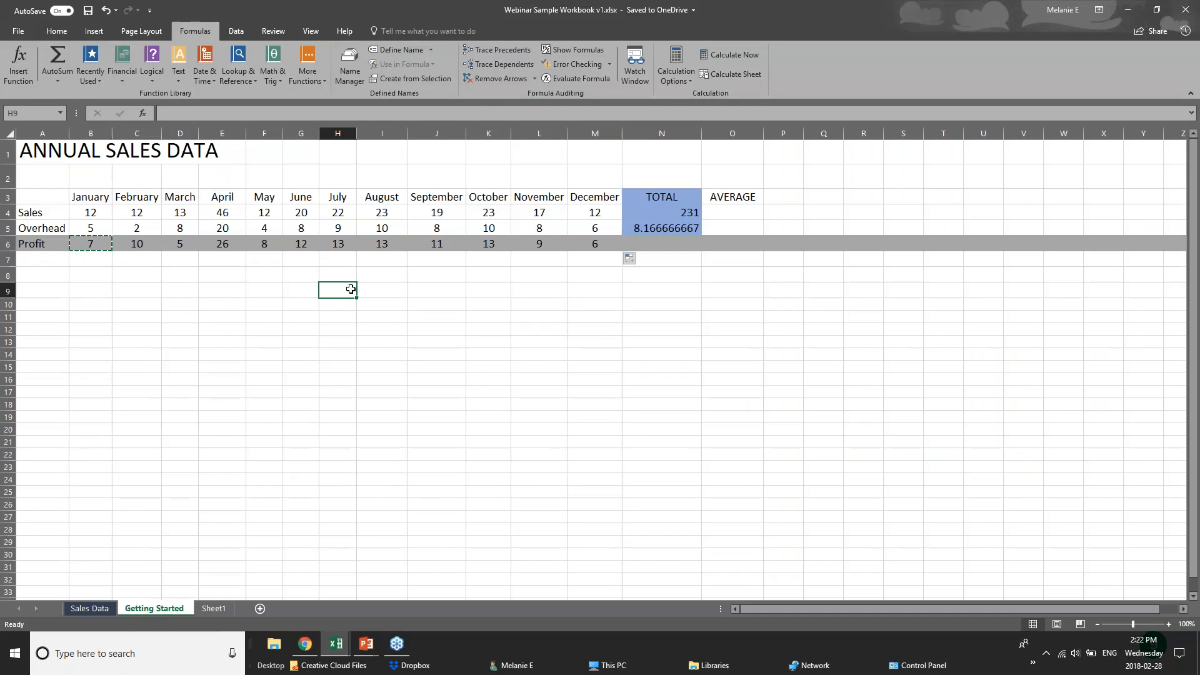
{"action": "left_click", "coordinate": [160, 382]}
{"action": "left_click", "coordinate": [90, 608]}
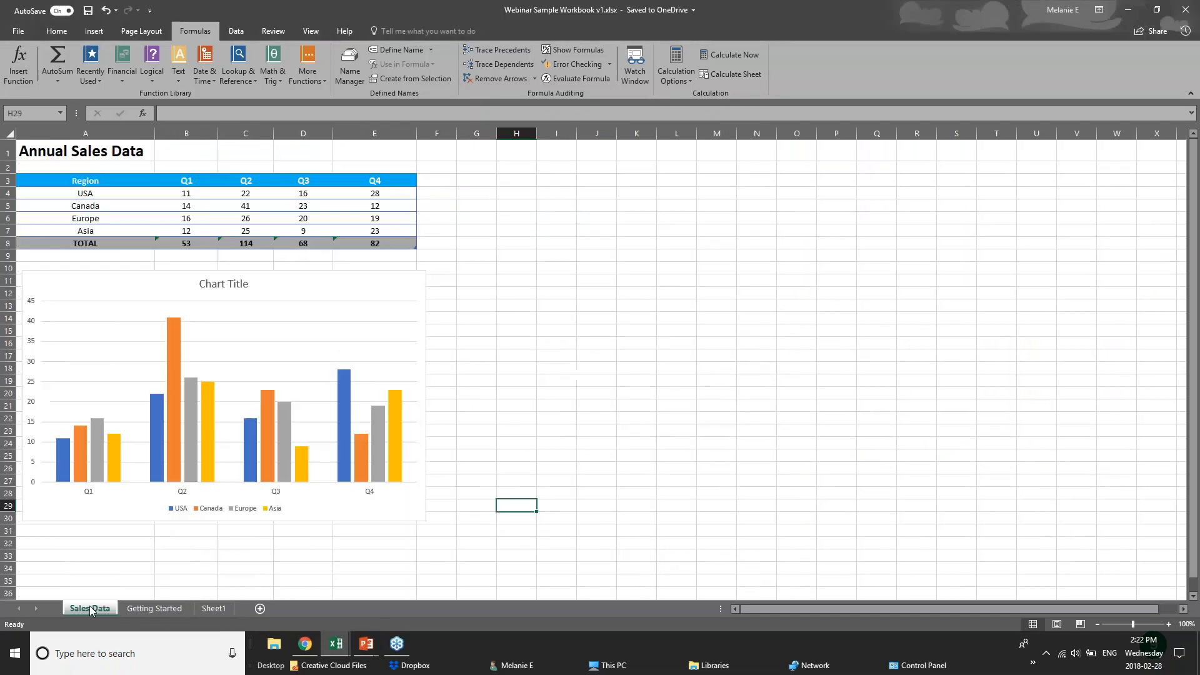
{"action": "left_click", "coordinate": [336, 644]}
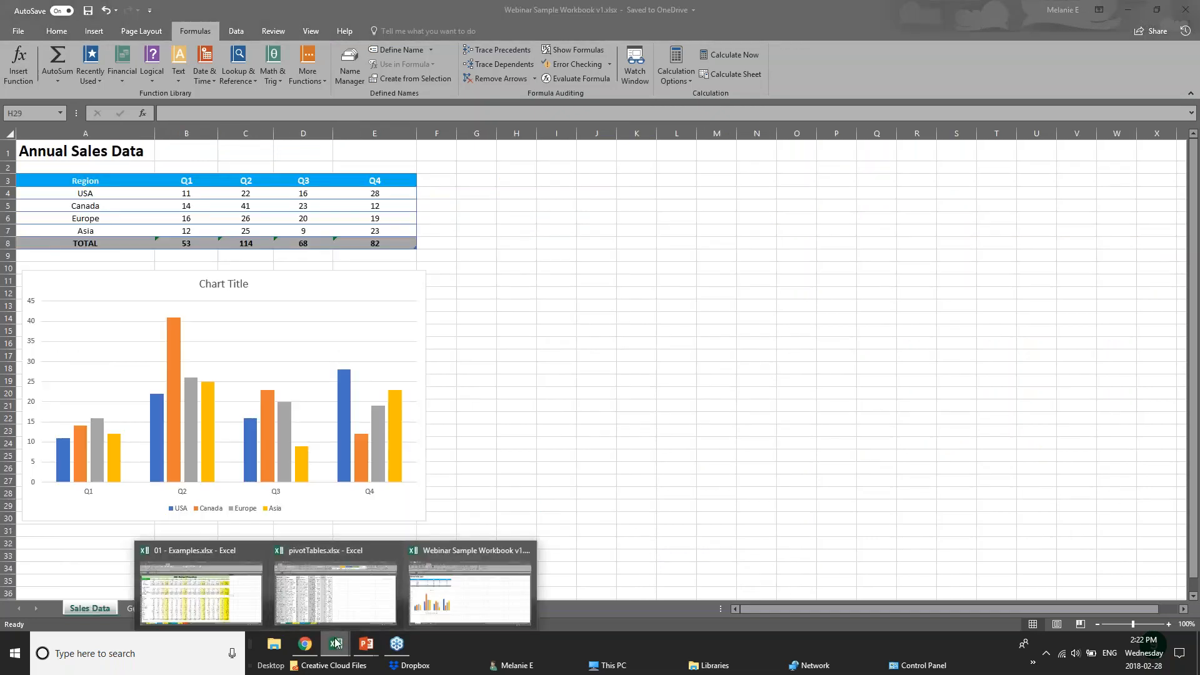
{"action": "left_click", "coordinate": [358, 609]}
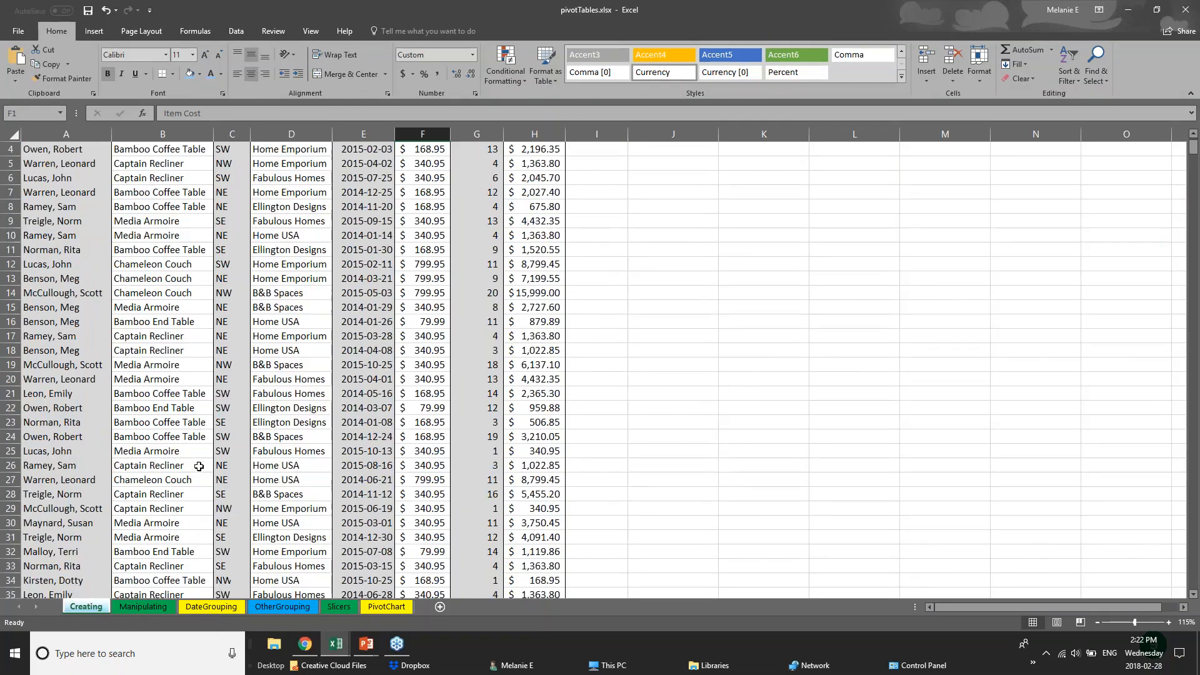
{"action": "scroll", "coordinate": [199, 466], "scroll_direction": "down", "scroll_amount": 17}
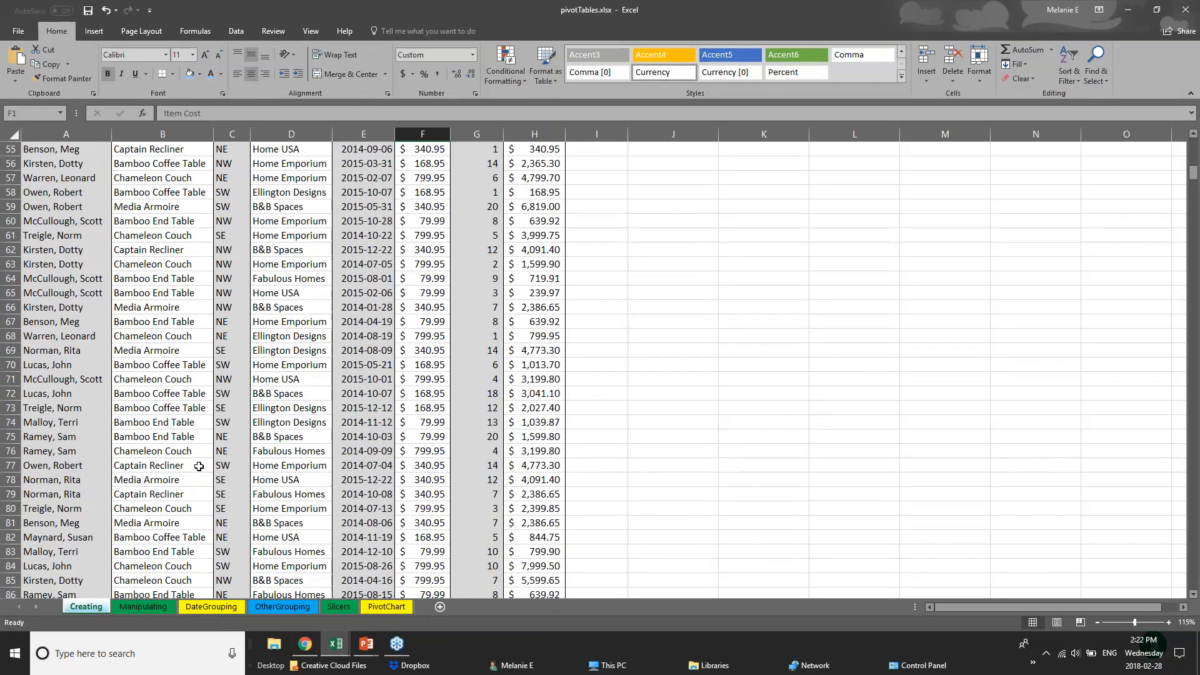
{"action": "scroll", "coordinate": [198, 466], "scroll_direction": "down", "scroll_amount": 7}
{"action": "scroll", "coordinate": [237, 411], "scroll_direction": "up", "scroll_amount": 20}
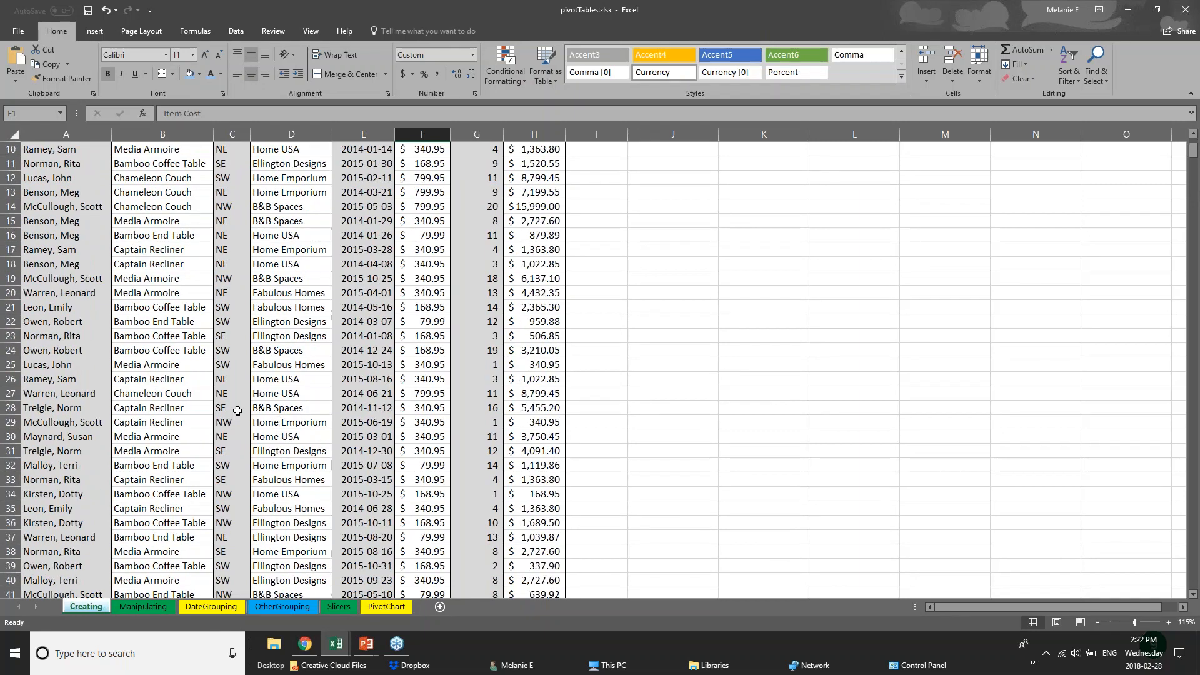
Select the Salesperson column down to the last record, then each header from Product to Total Cost
{"action": "left_click", "coordinate": [68, 196]}
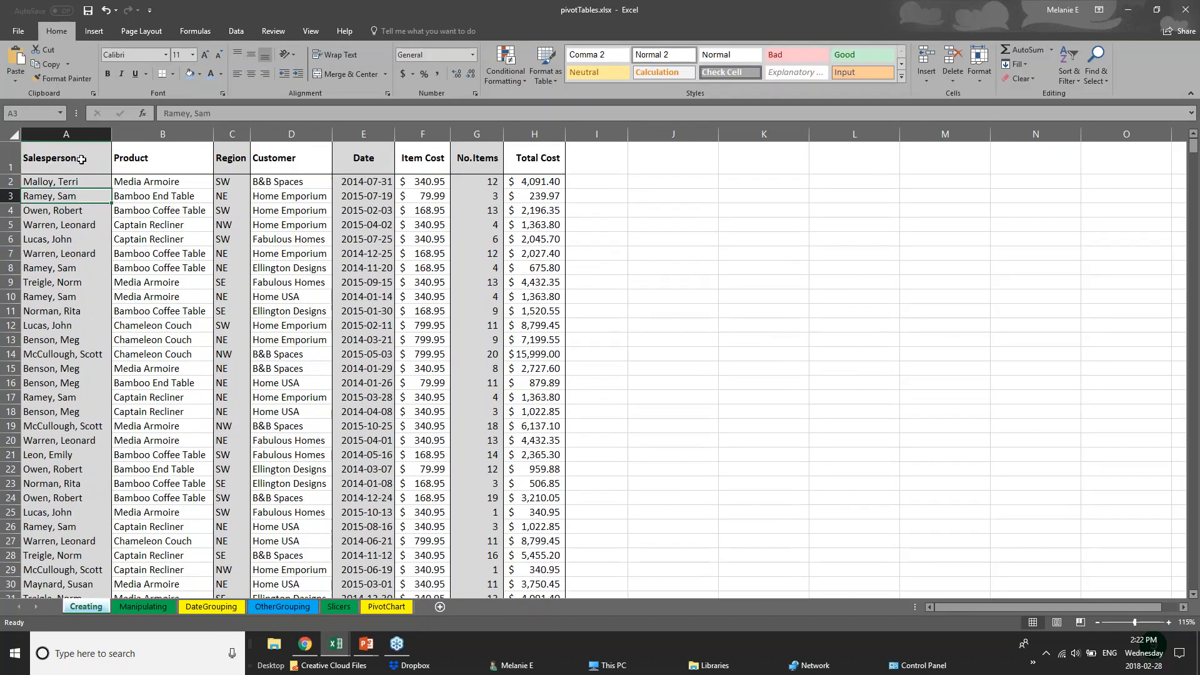
{"action": "left_click", "coordinate": [74, 163]}
{"action": "key", "text": "ctrl+shift+Down"}
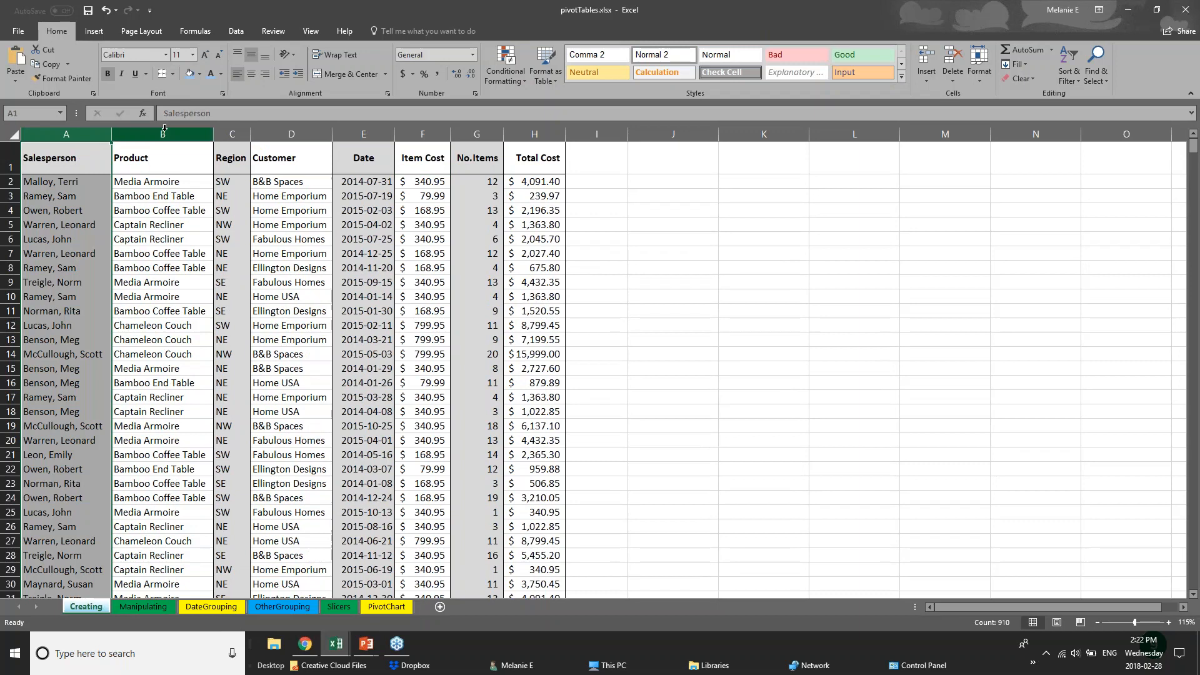
{"action": "left_click", "coordinate": [164, 134]}
{"action": "left_click", "coordinate": [233, 132]}
{"action": "left_click", "coordinate": [292, 132]}
{"action": "left_click", "coordinate": [361, 132]}
{"action": "left_click", "coordinate": [423, 133]}
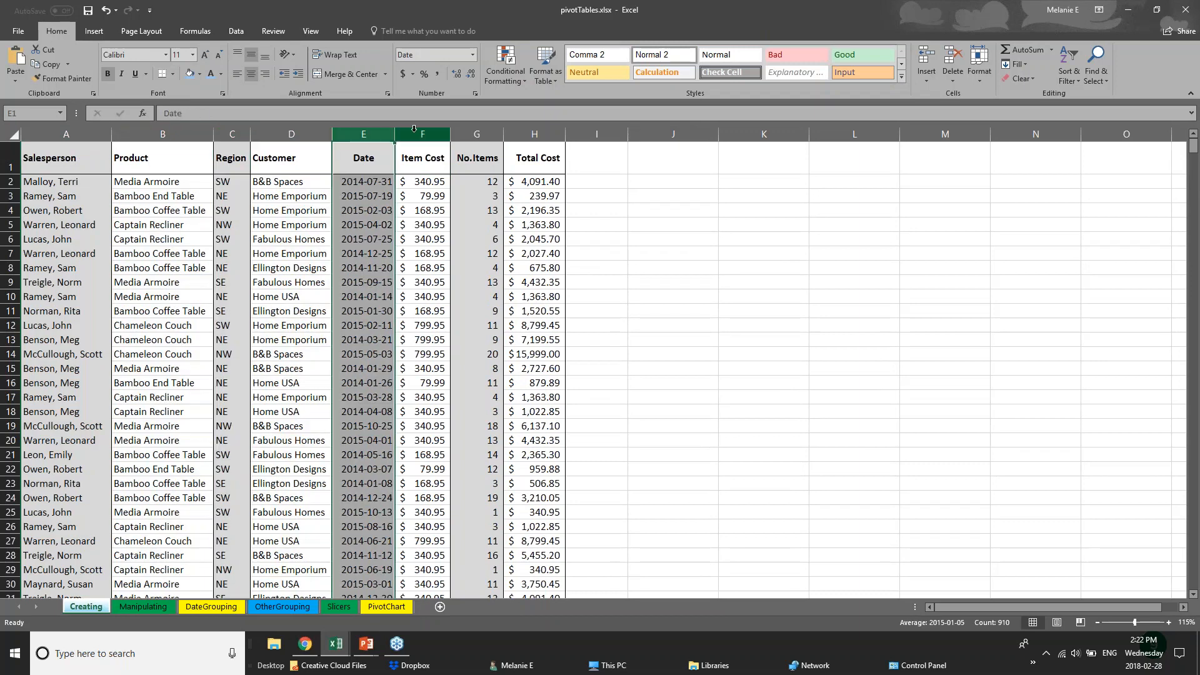
{"action": "left_click", "coordinate": [476, 134]}
{"action": "left_click", "coordinate": [534, 134]}
{"action": "left_click", "coordinate": [66, 134]}
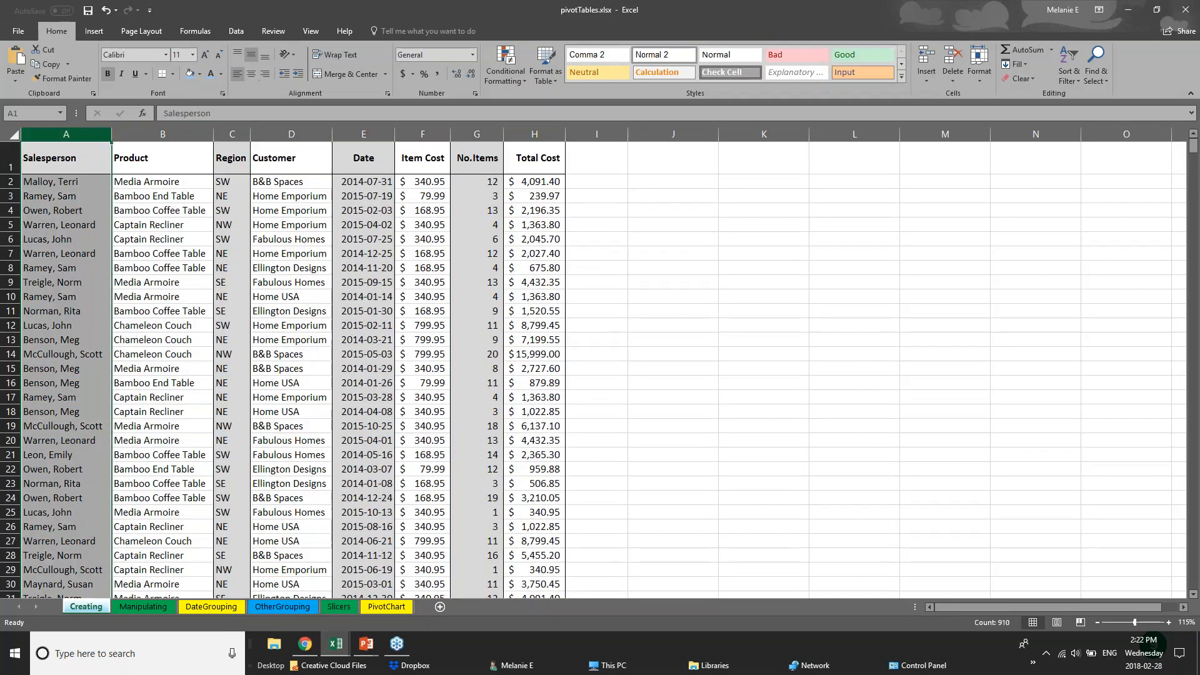
Fill the Salesperson column (column A) with light blue
{"action": "right_click", "coordinate": [67, 132]}
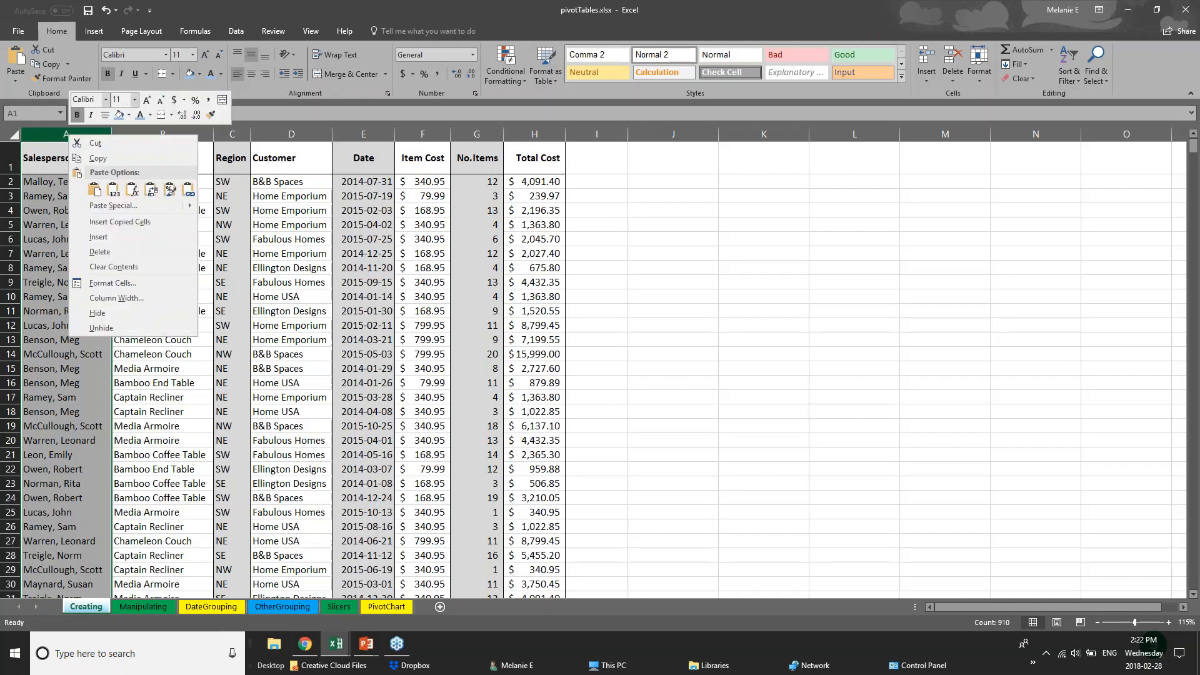
{"action": "left_click", "coordinate": [129, 115]}
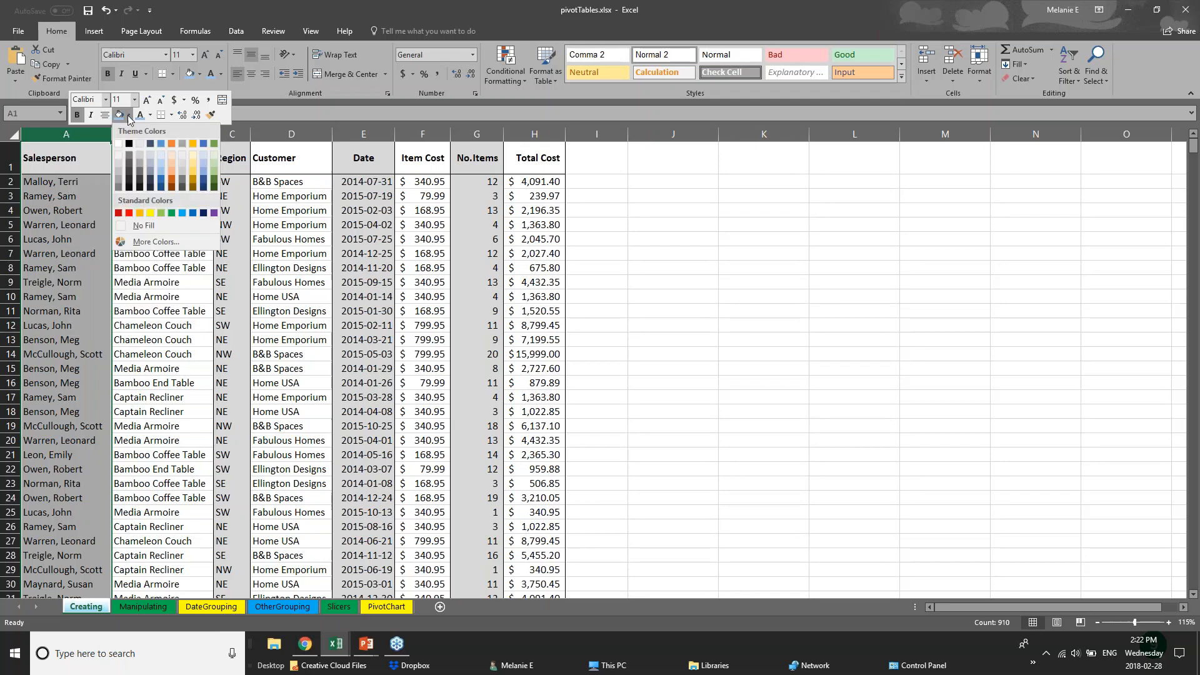
{"action": "left_click", "coordinate": [161, 176]}
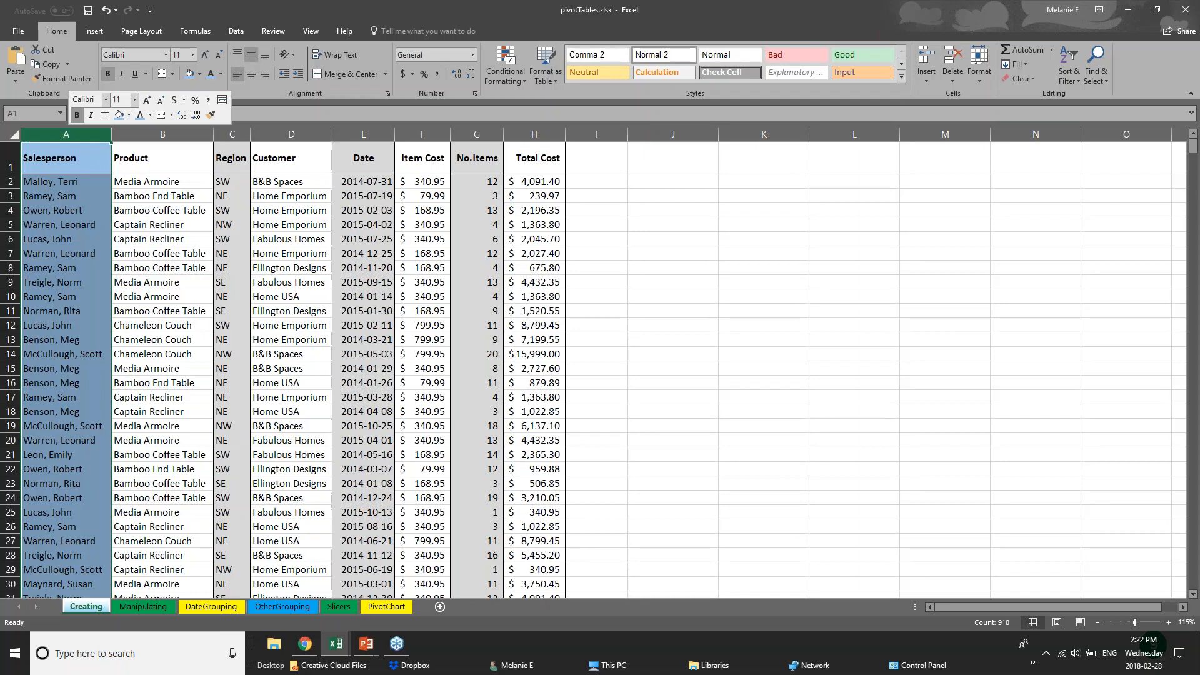
Select the header cells A1 to H1
{"action": "left_click", "coordinate": [61, 197]}
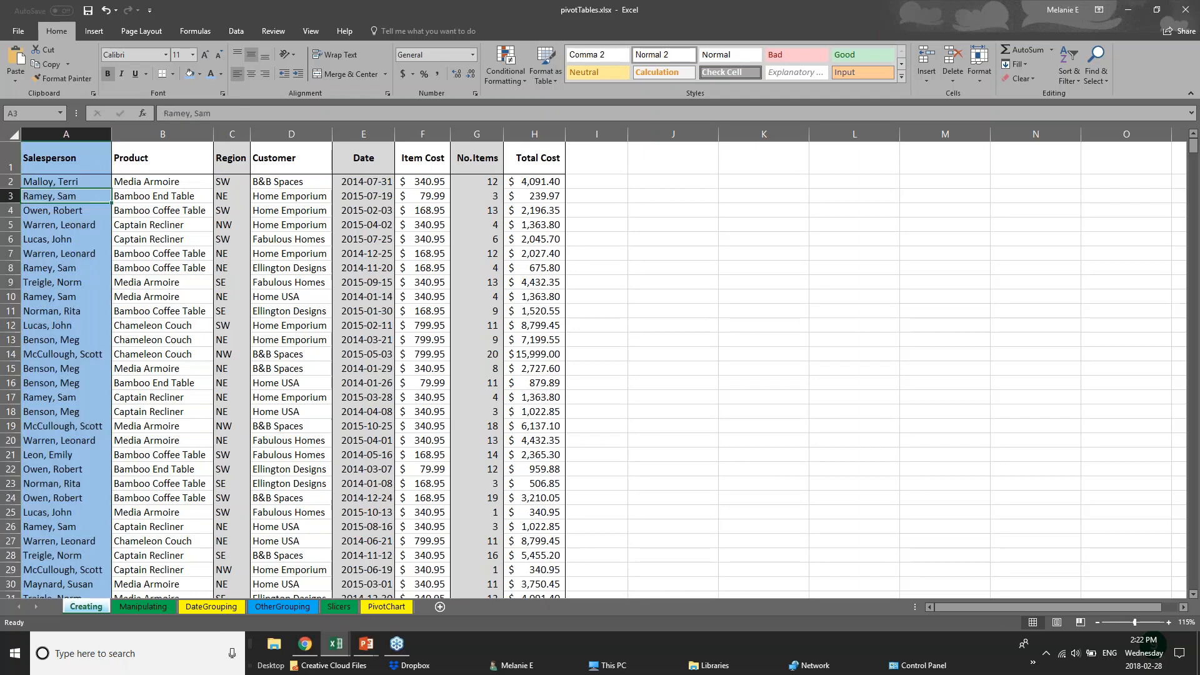
{"action": "left_click", "coordinate": [50, 163]}
{"action": "left_click_drag", "start_coordinate": [130, 163], "coordinate": [543, 160]}
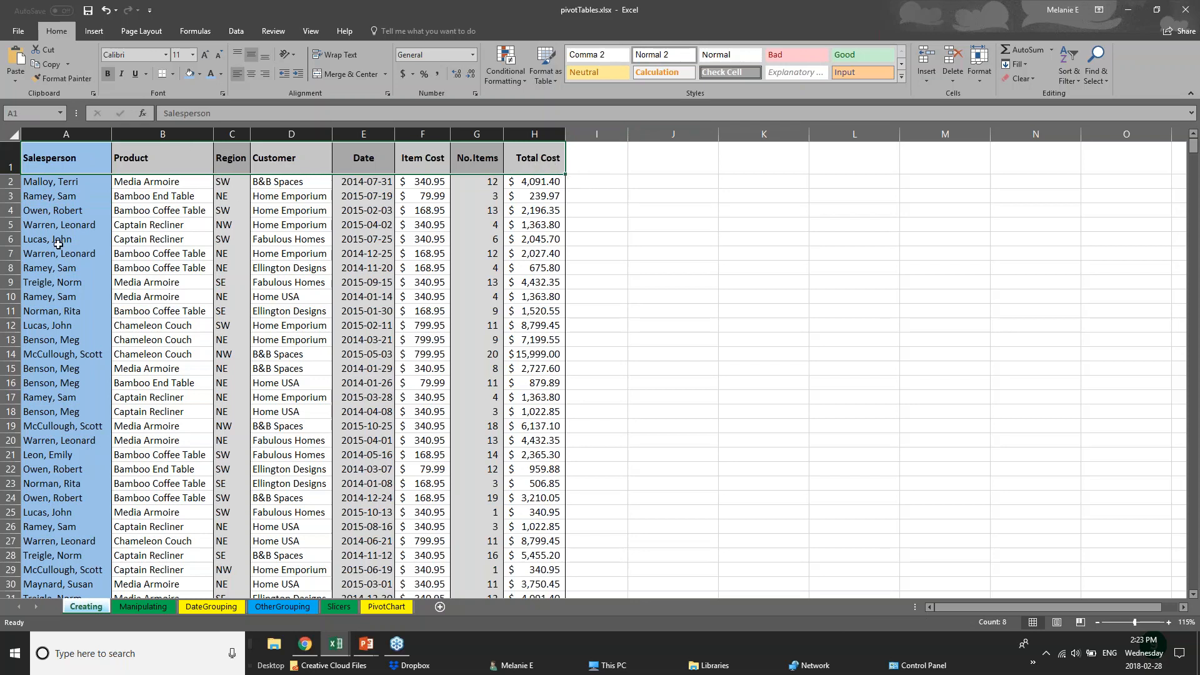
Give the header row A1:H1 a Thick Bottom Border
{"action": "left_click", "coordinate": [12, 163]}
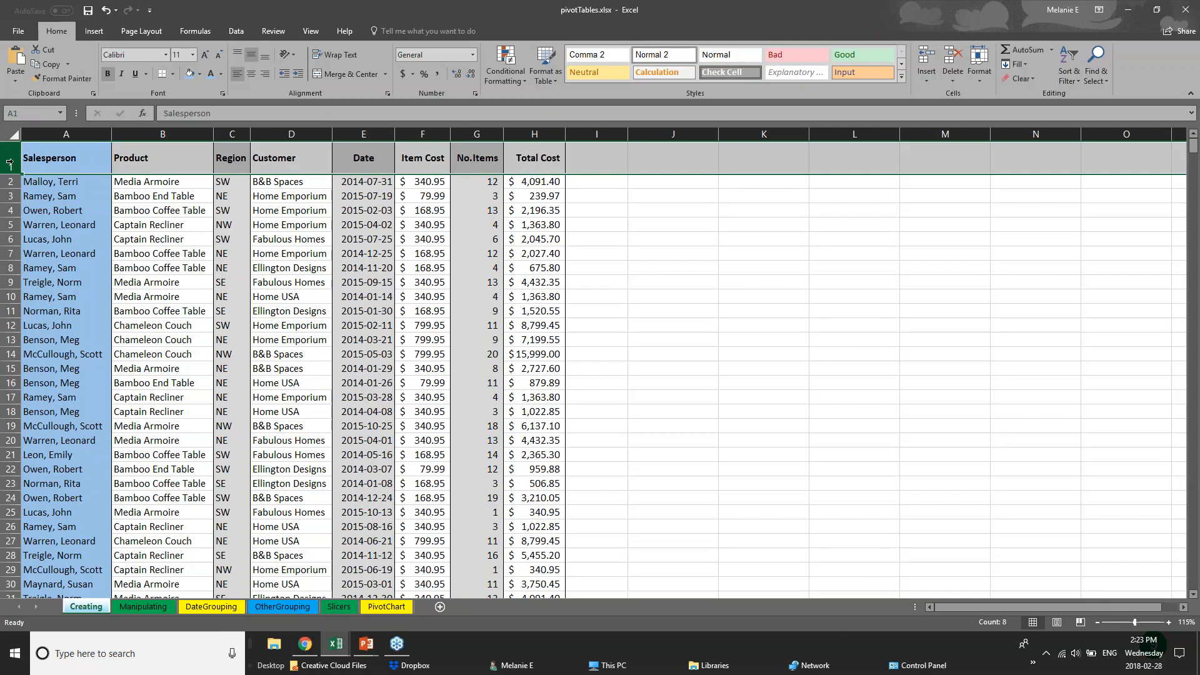
{"action": "left_click", "coordinate": [174, 74]}
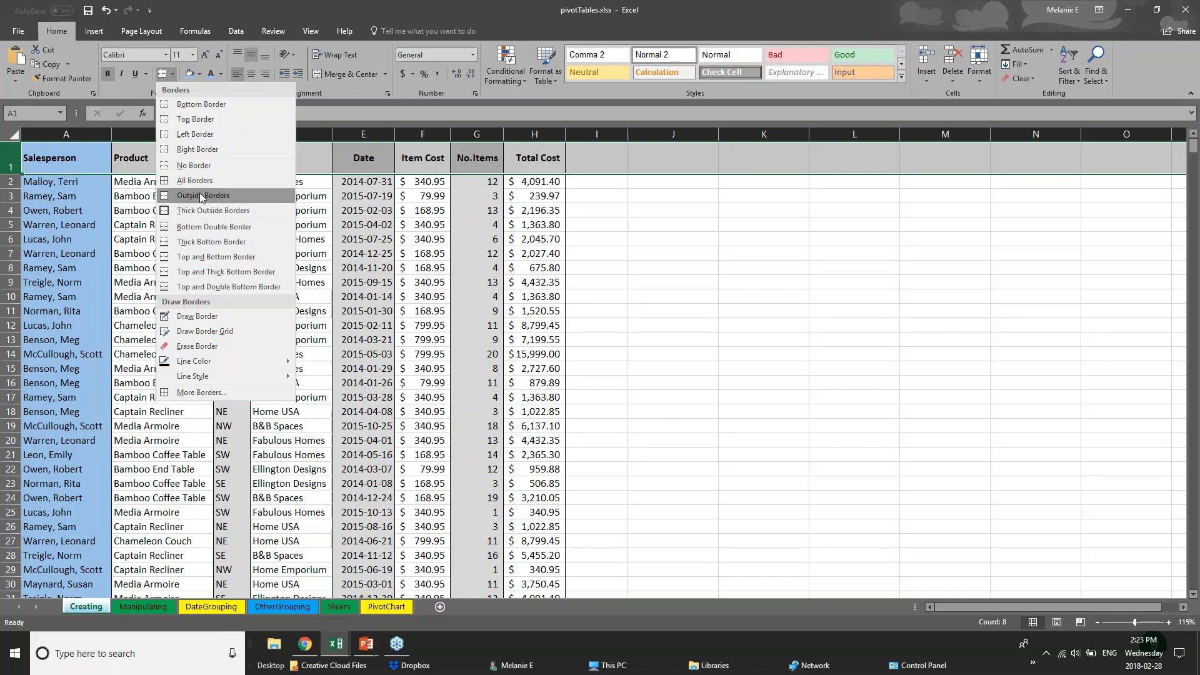
{"action": "left_click", "coordinate": [12, 160]}
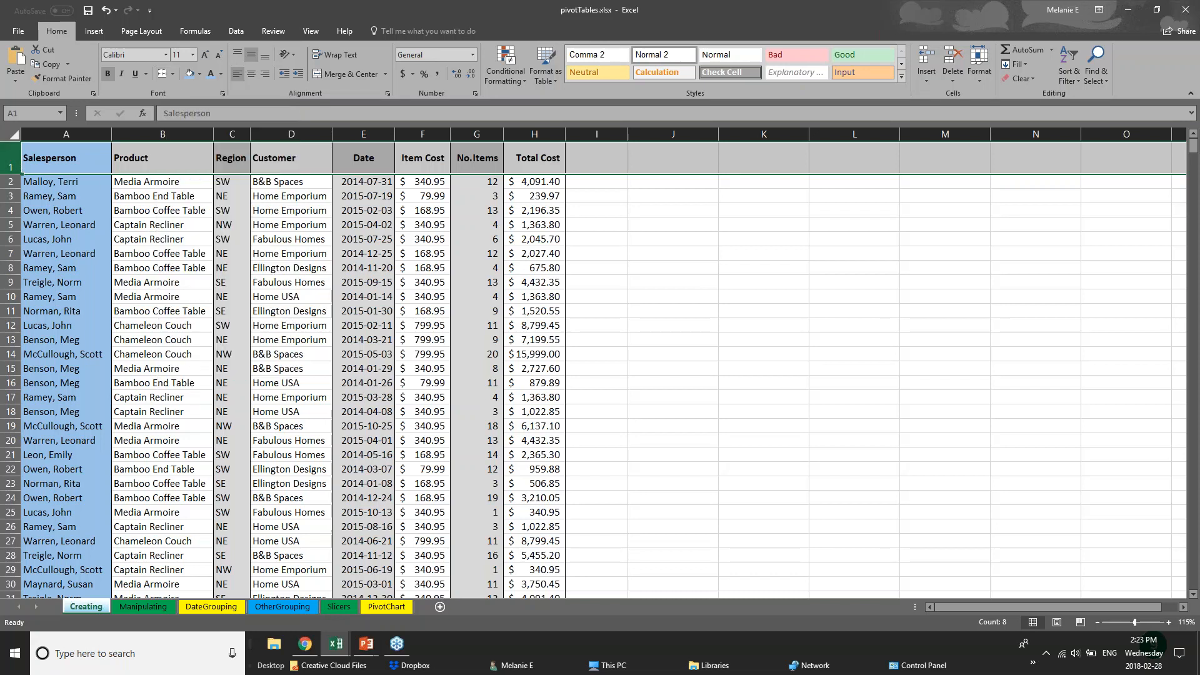
{"action": "left_click", "coordinate": [173, 74]}
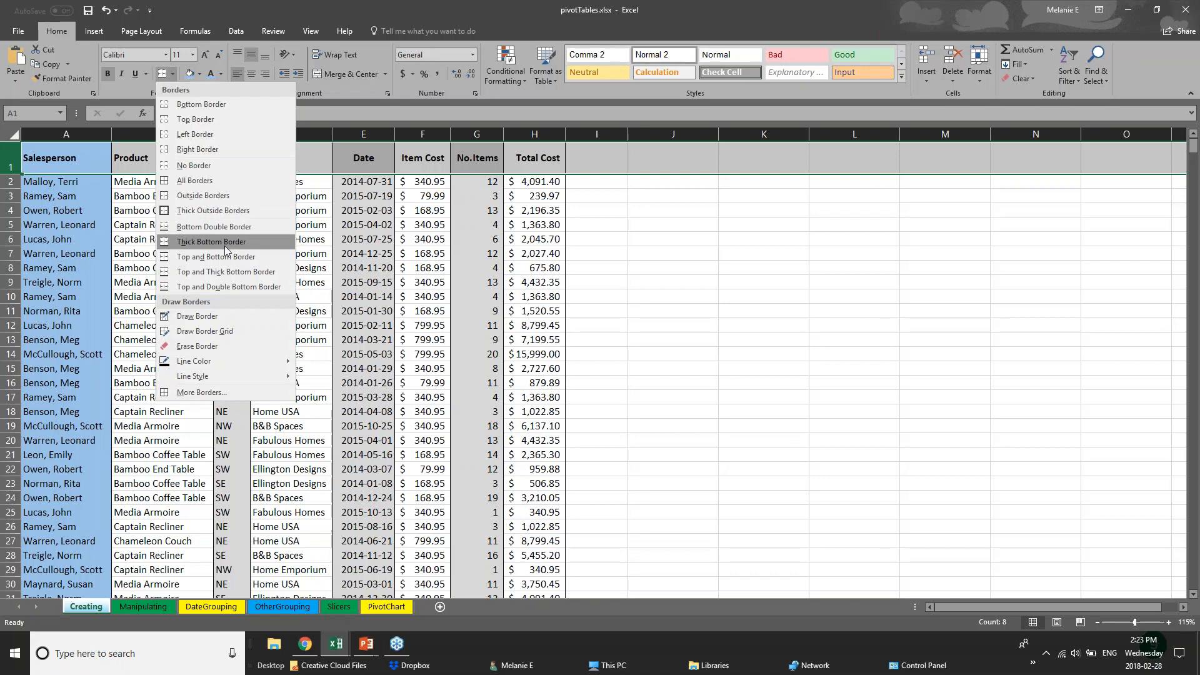
{"action": "left_click", "coordinate": [164, 244]}
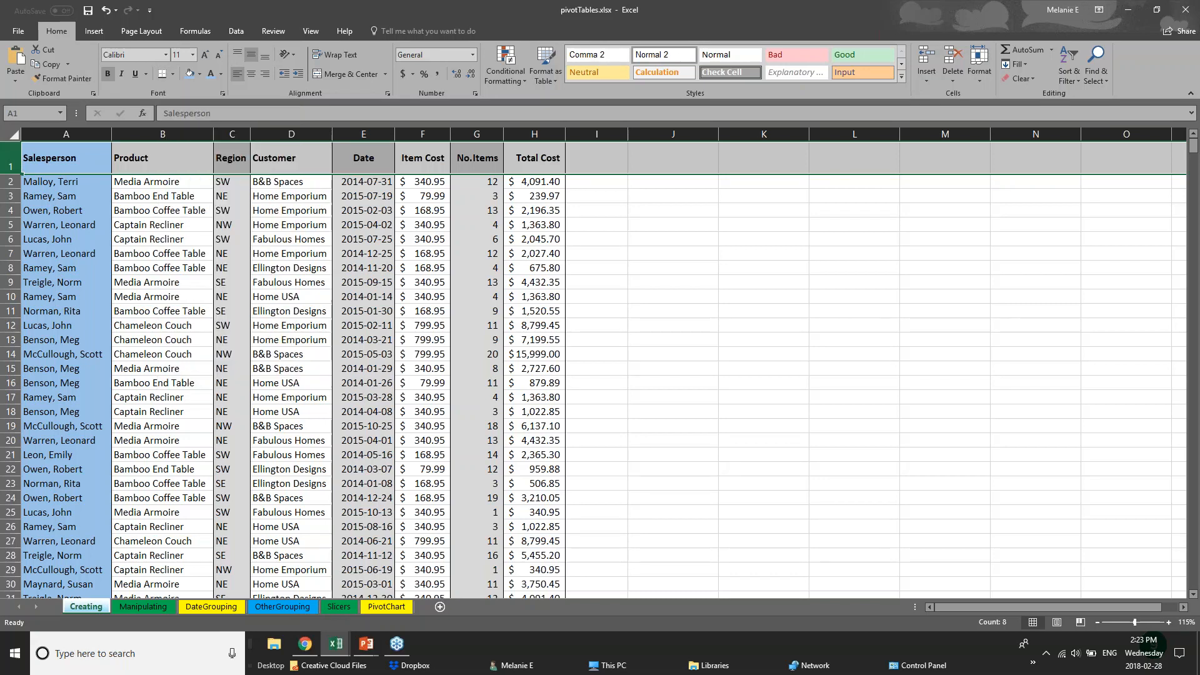
Reselect header cells A1:H1, then deselect them to check the new border
{"action": "left_click", "coordinate": [582, 229]}
{"action": "left_click_drag", "start_coordinate": [70, 164], "coordinate": [545, 156]}
{"action": "left_click", "coordinate": [281, 380]}
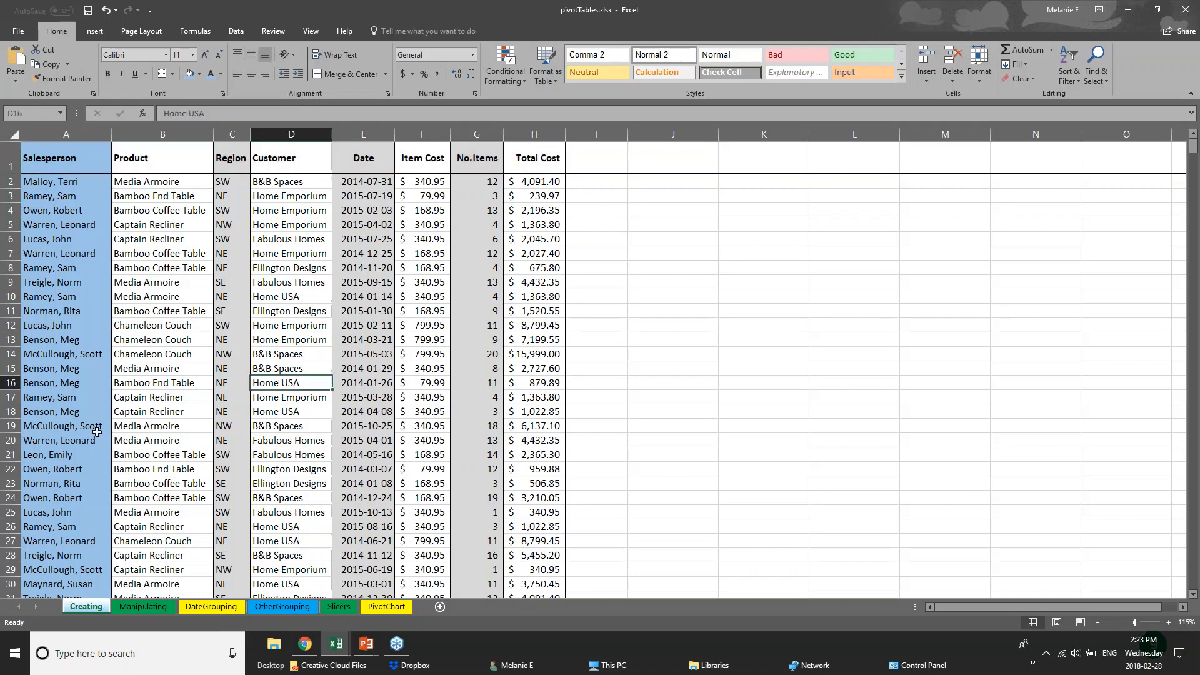
{"action": "scroll", "coordinate": [86, 497], "scroll_direction": "down", "scroll_amount": 14}
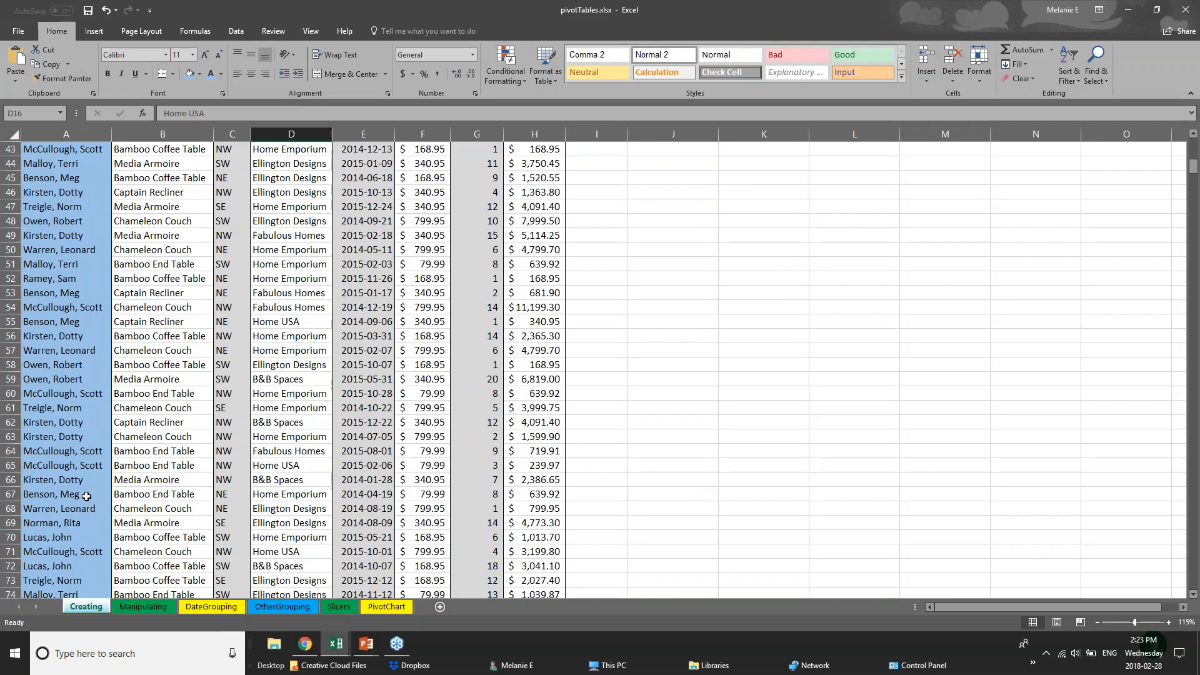
{"action": "scroll", "coordinate": [86, 496], "scroll_direction": "down", "scroll_amount": 5}
Browse the Manipulating, DateGrouping, OtherGrouping, Slicers and PivotChart sheets, then switch to 01 - Examples.xlsx
{"action": "left_click", "coordinate": [143, 606]}
{"action": "left_click", "coordinate": [211, 606]}
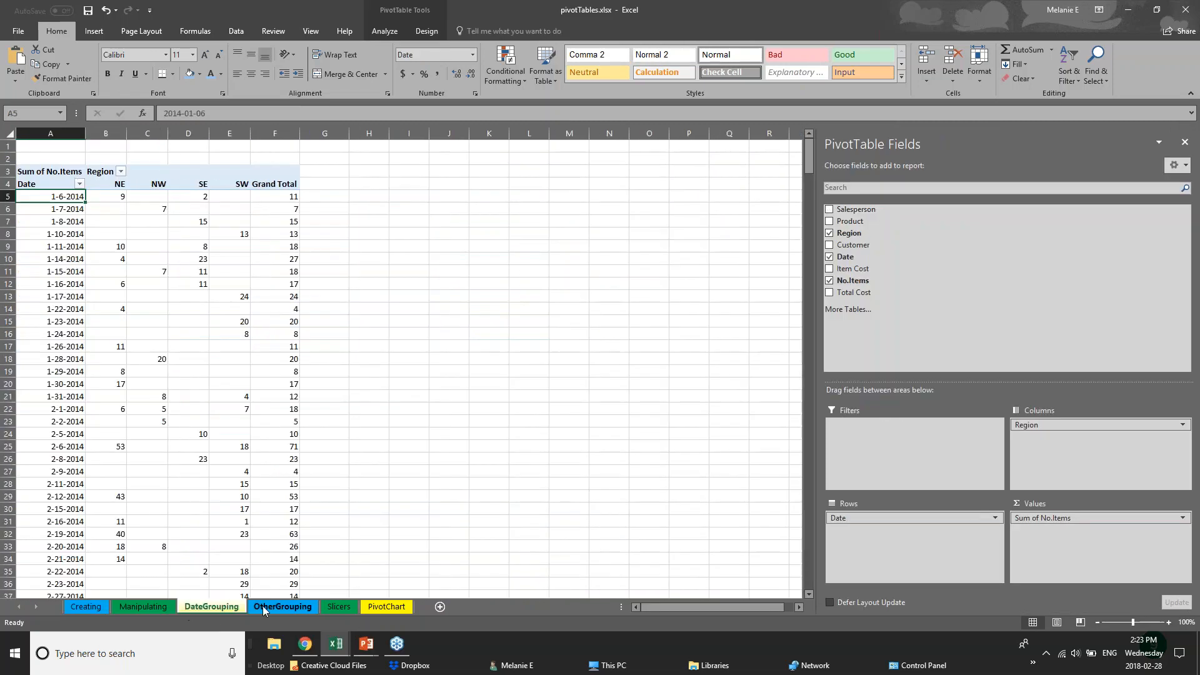
{"action": "left_click", "coordinate": [283, 606]}
{"action": "left_click", "coordinate": [338, 606]}
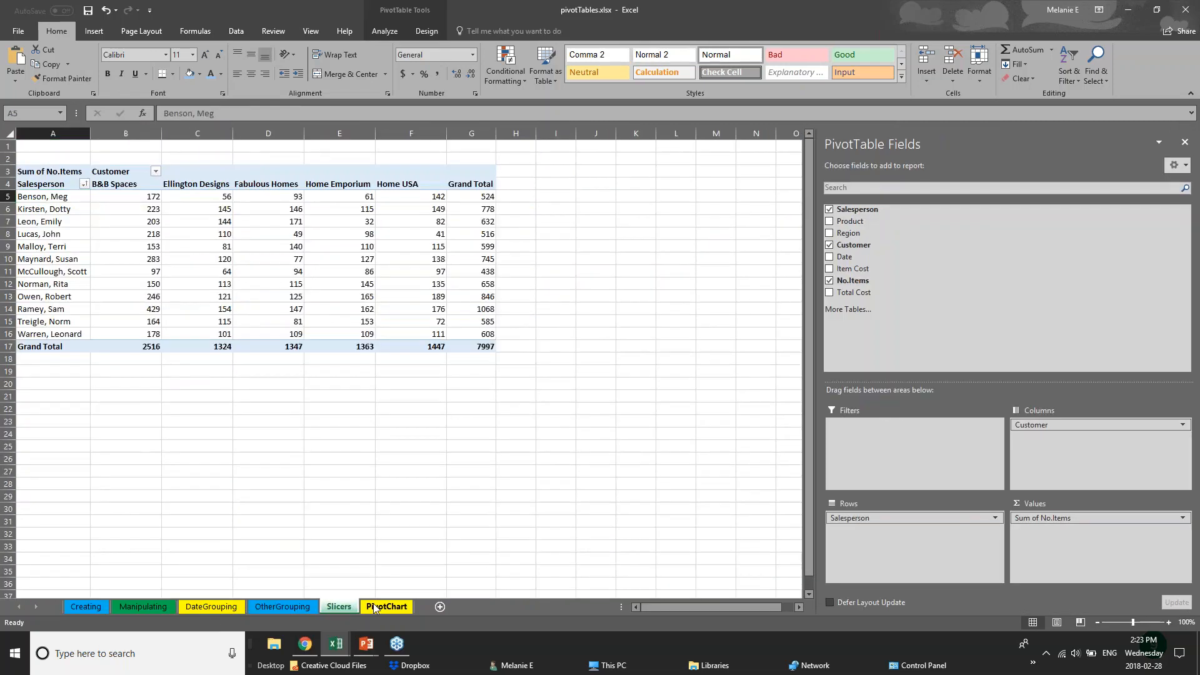
{"action": "left_click", "coordinate": [386, 606]}
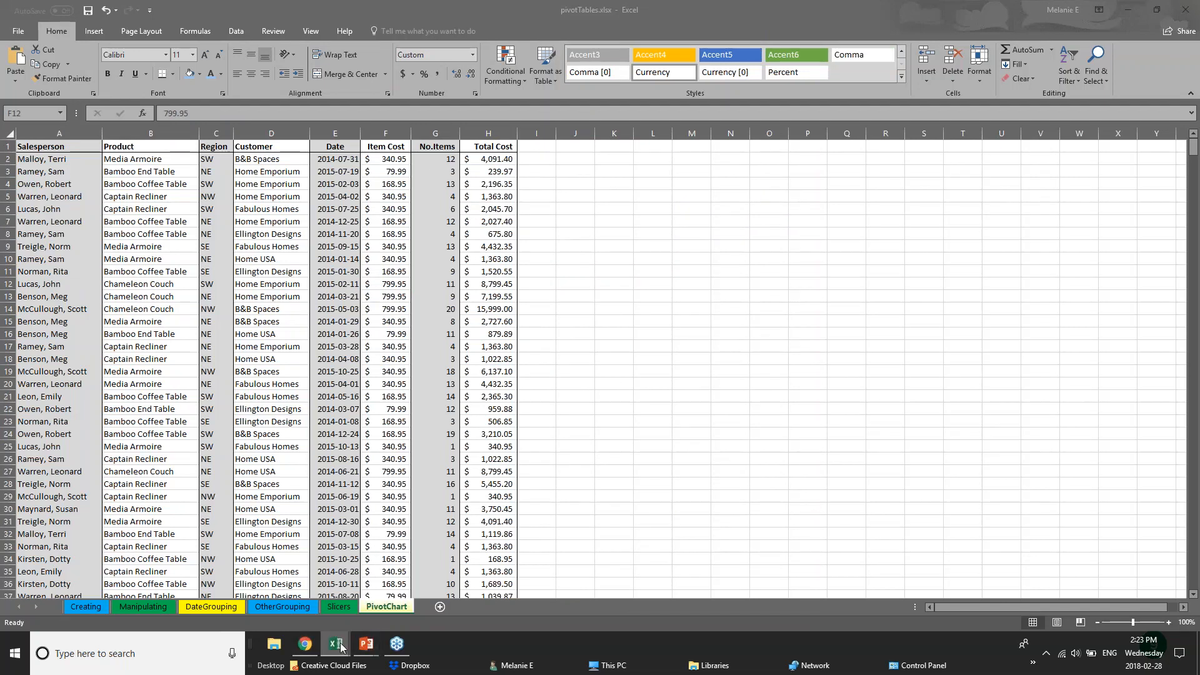
{"action": "mouse_move", "coordinate": [330, 633]}
{"action": "left_click", "coordinate": [202, 598]}
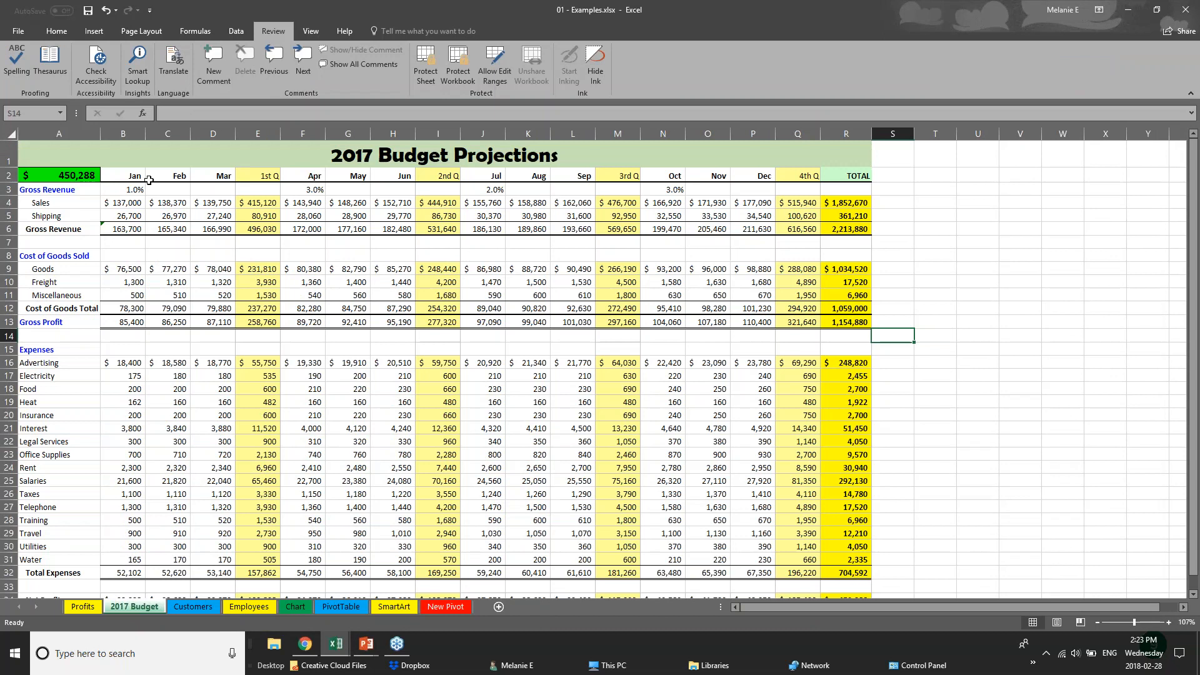
Preview selections of the quarter columns, the Gross Revenue row and the month headings
{"action": "left_click", "coordinate": [261, 175]}
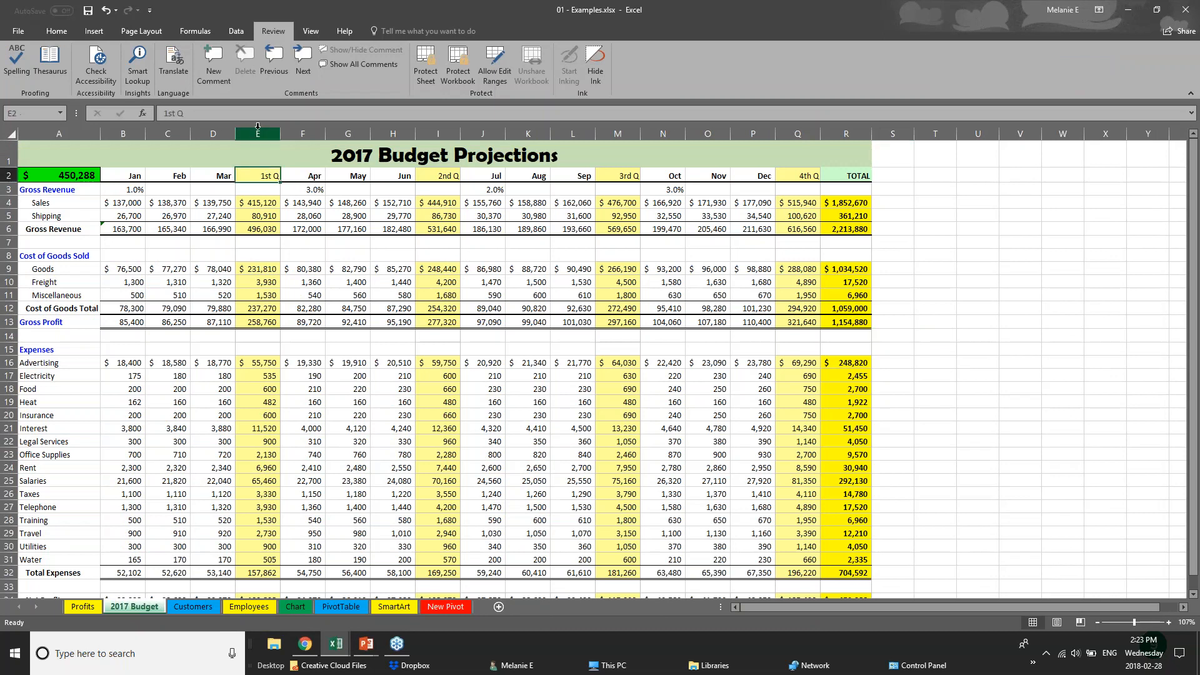
{"action": "left_click", "coordinate": [257, 127]}
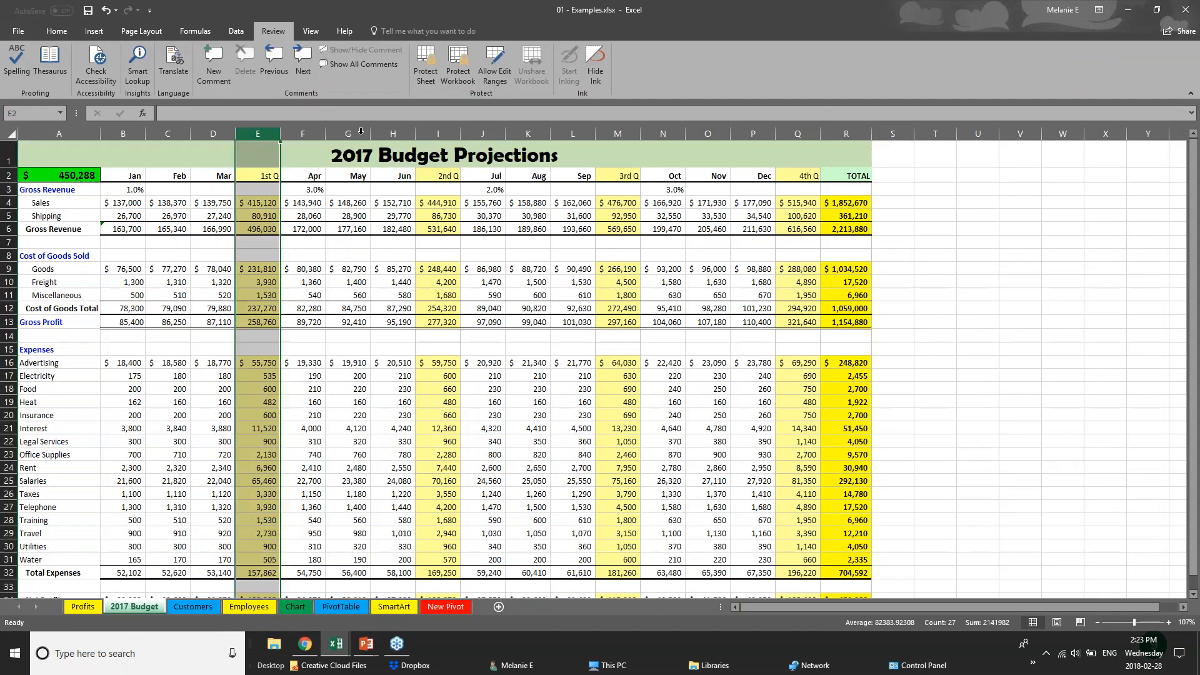
{"action": "left_click", "coordinate": [444, 129]}
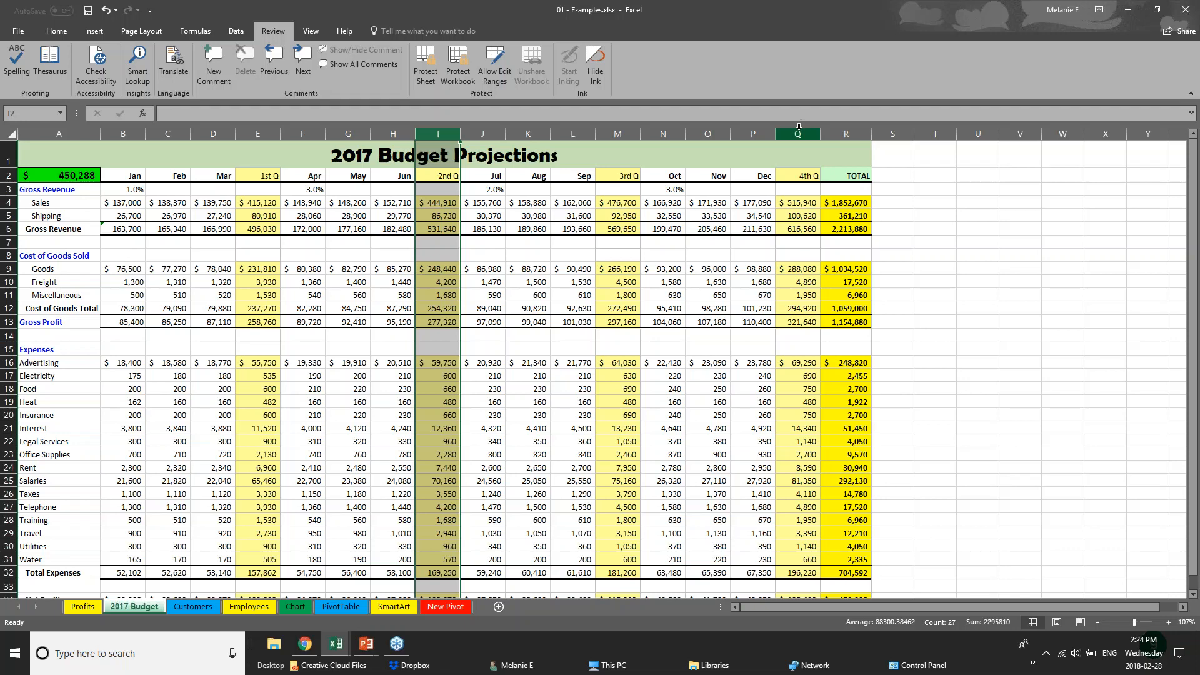
{"action": "left_click", "coordinate": [797, 133]}
{"action": "left_click", "coordinate": [616, 134]}
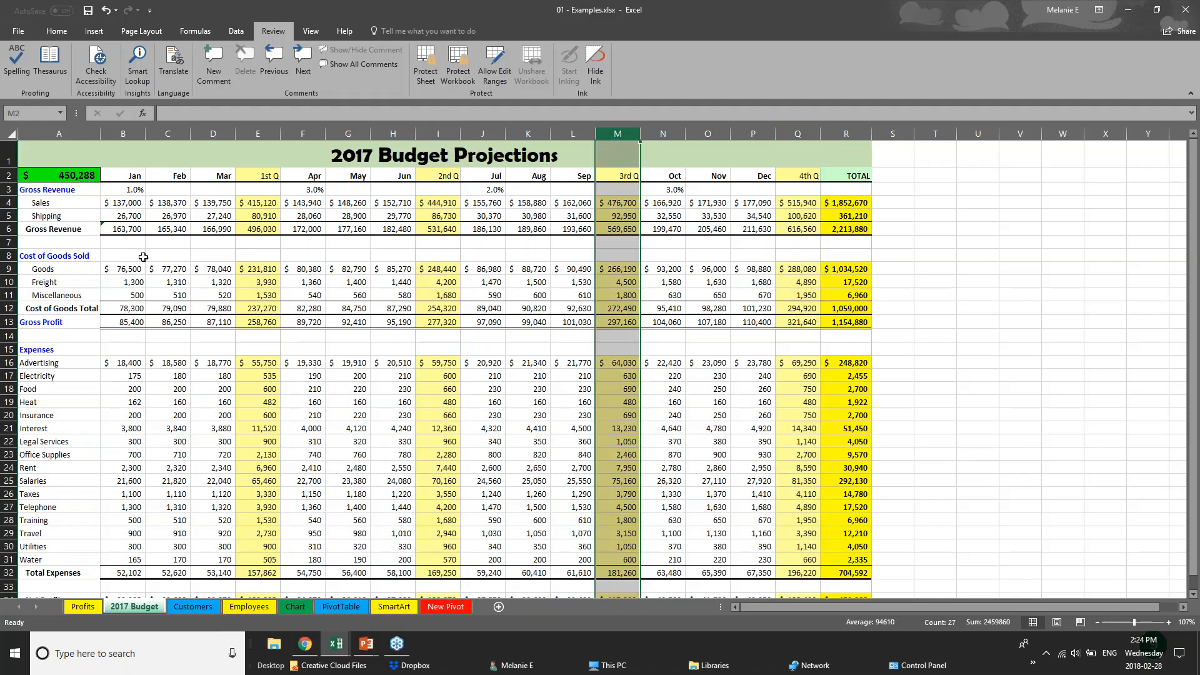
{"action": "left_click_drag", "start_coordinate": [123, 233], "coordinate": [861, 227]}
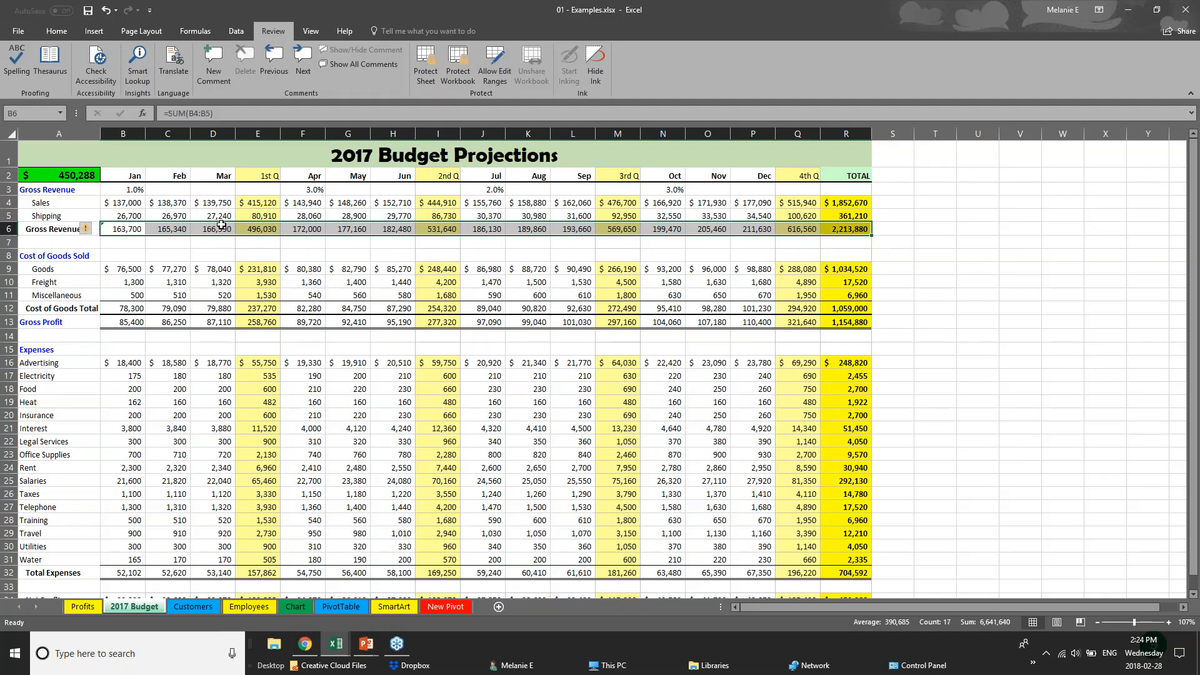
{"action": "left_click_drag", "start_coordinate": [136, 177], "coordinate": [845, 175]}
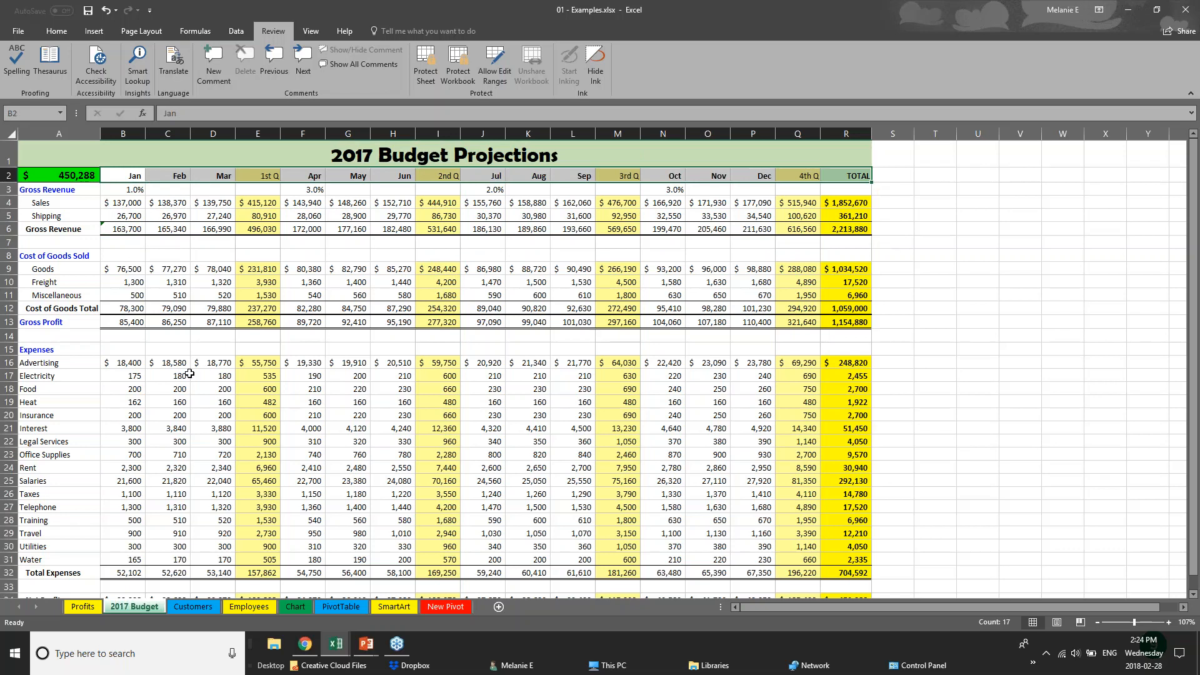
{"action": "scroll", "coordinate": [572, 521], "scroll_direction": "down", "scroll_amount": 1}
{"action": "scroll", "coordinate": [572, 521], "scroll_direction": "up", "scroll_amount": 1}
Remove all borders from the entire 2017 Budget worksheet
{"action": "left_click", "coordinate": [13, 134]}
{"action": "left_click", "coordinate": [43, 32]}
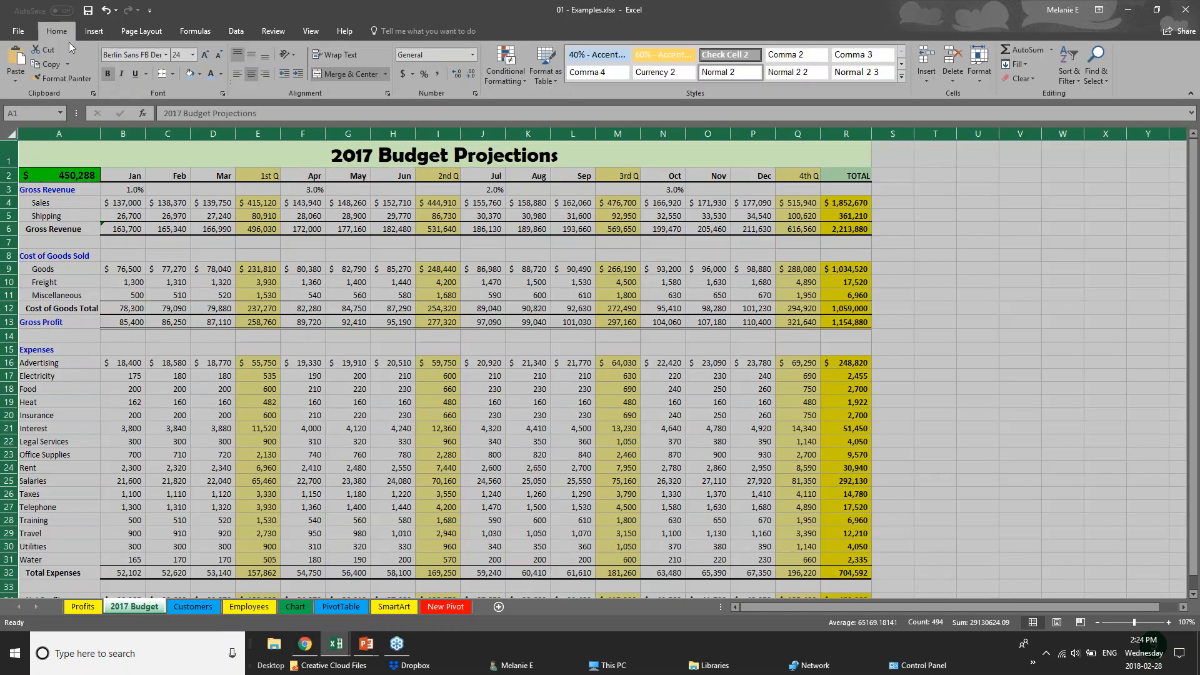
{"action": "left_click", "coordinate": [172, 75]}
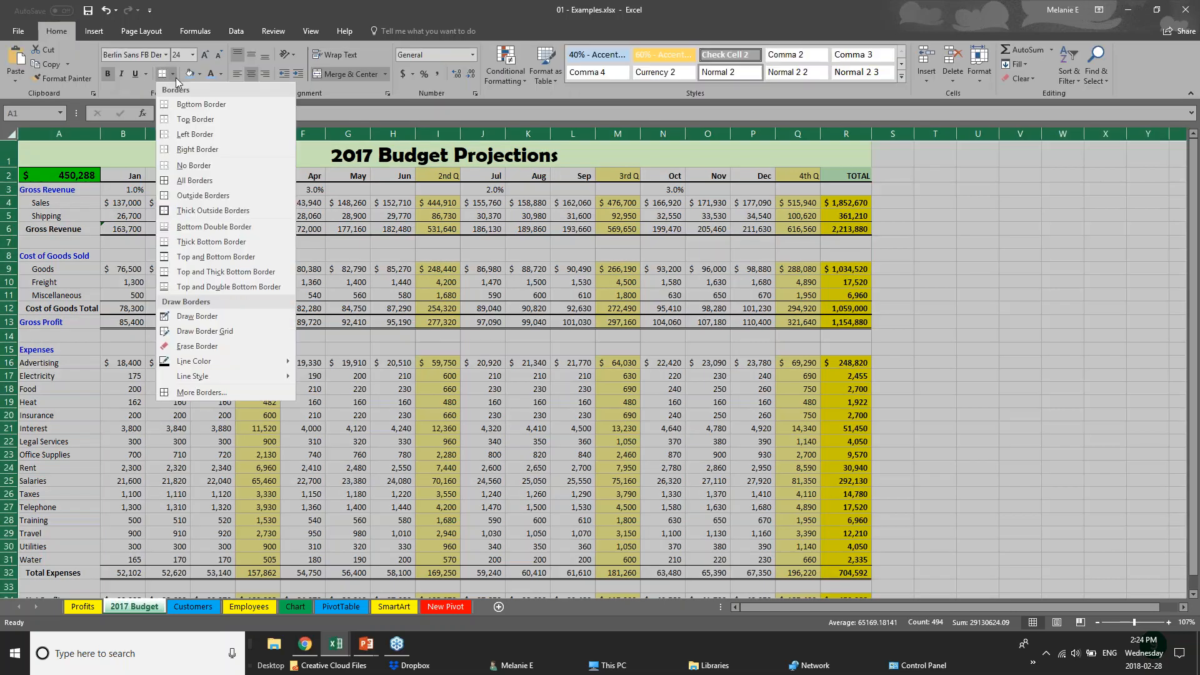
{"action": "left_click", "coordinate": [206, 166]}
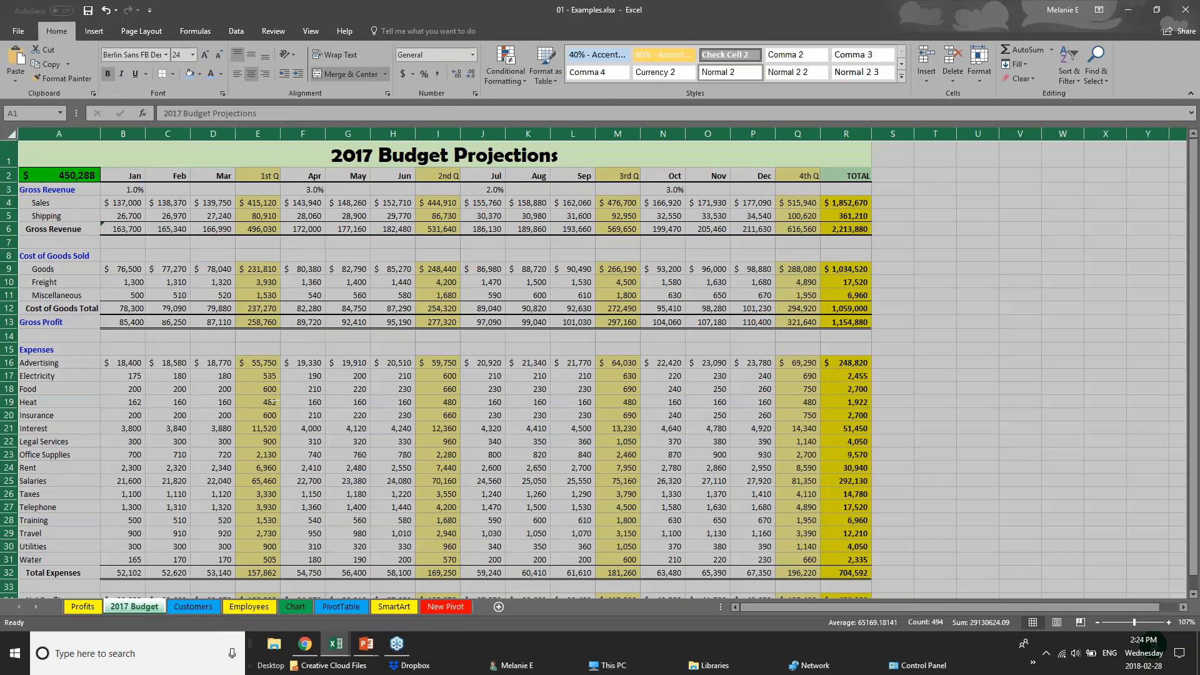
{"action": "left_click", "coordinate": [461, 342]}
Give the month headings B2:R2 top and bottom borders and a light blue fill
{"action": "left_click_drag", "start_coordinate": [132, 178], "coordinate": [853, 176]}
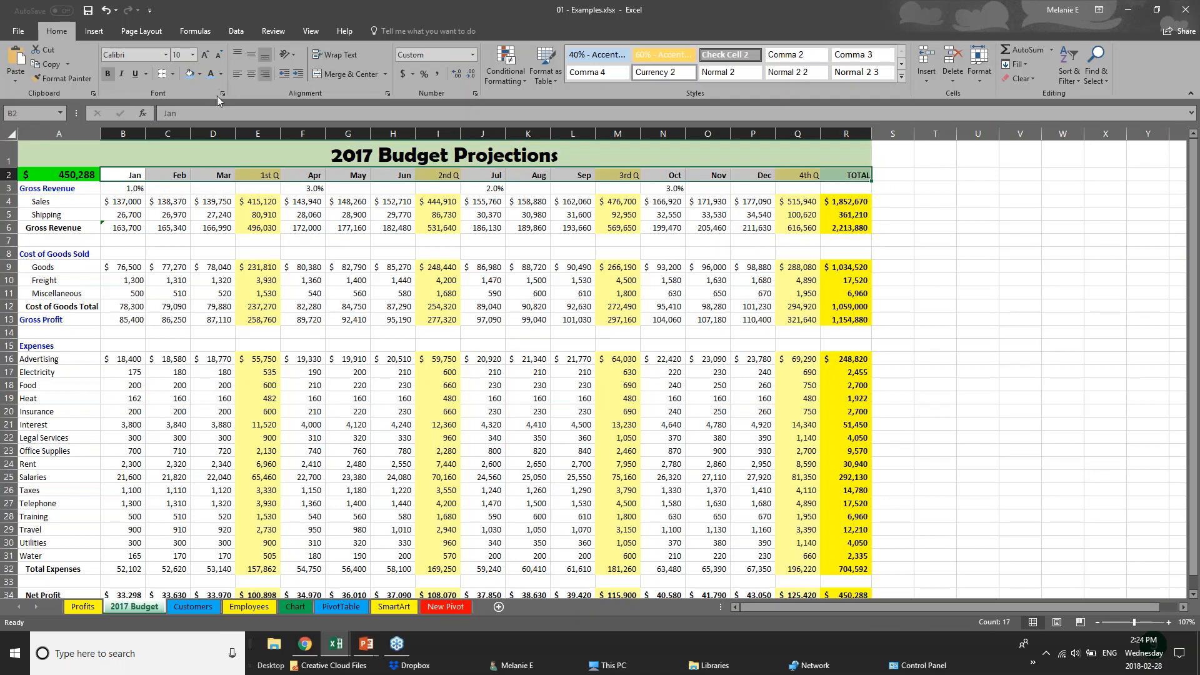
{"action": "left_click", "coordinate": [172, 74]}
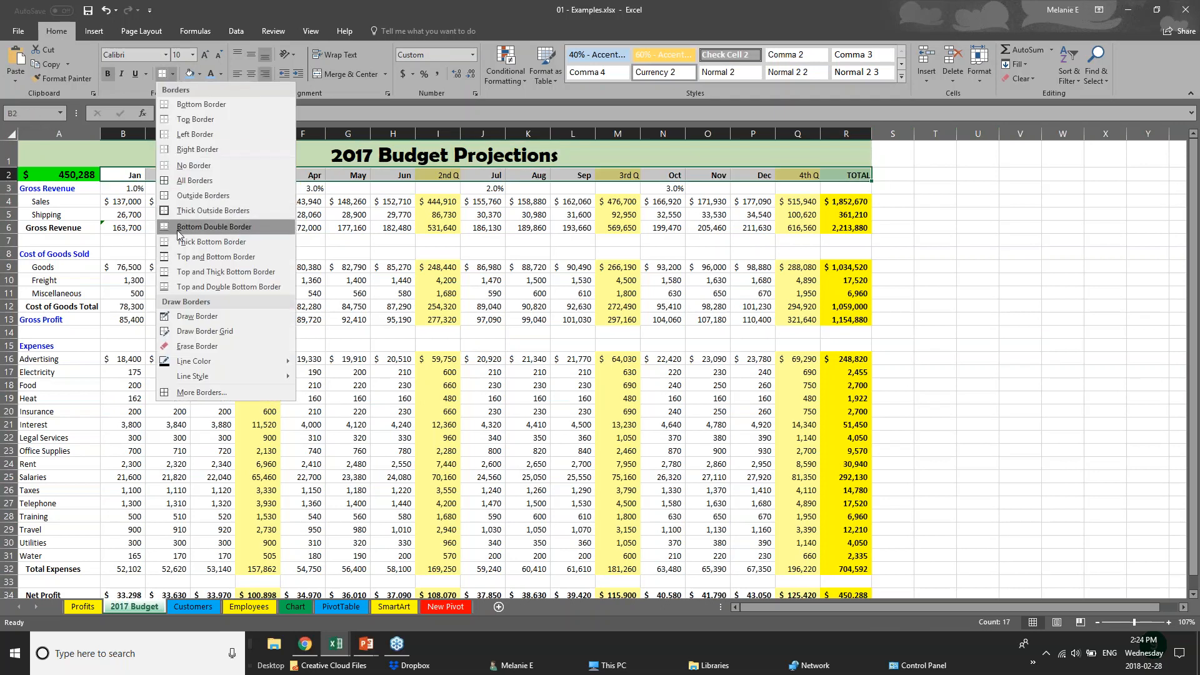
{"action": "left_click", "coordinate": [186, 256]}
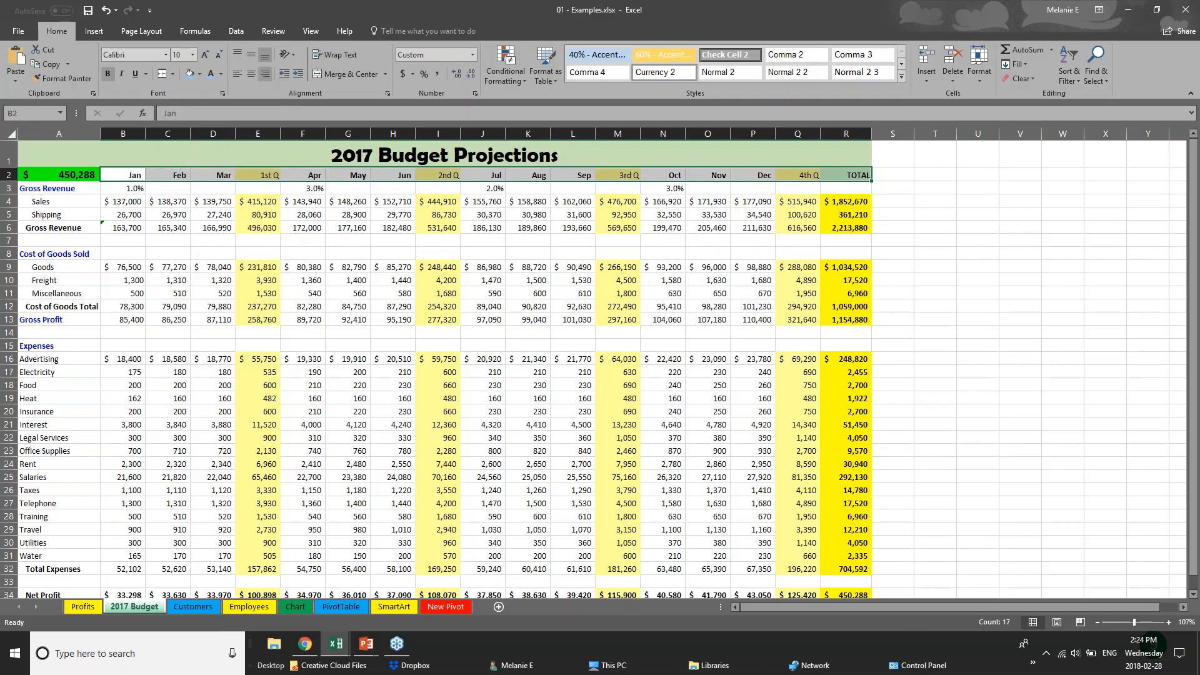
{"action": "left_click", "coordinate": [190, 73]}
{"action": "left_click", "coordinate": [179, 293]}
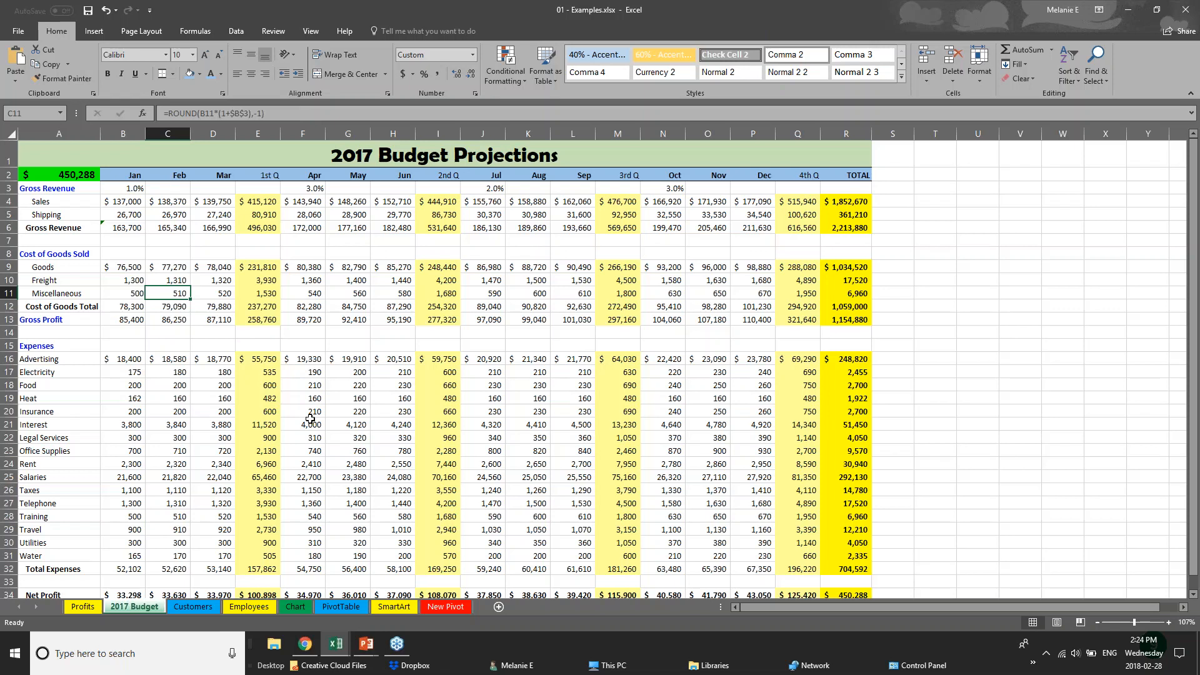
{"action": "left_click", "coordinate": [188, 225]}
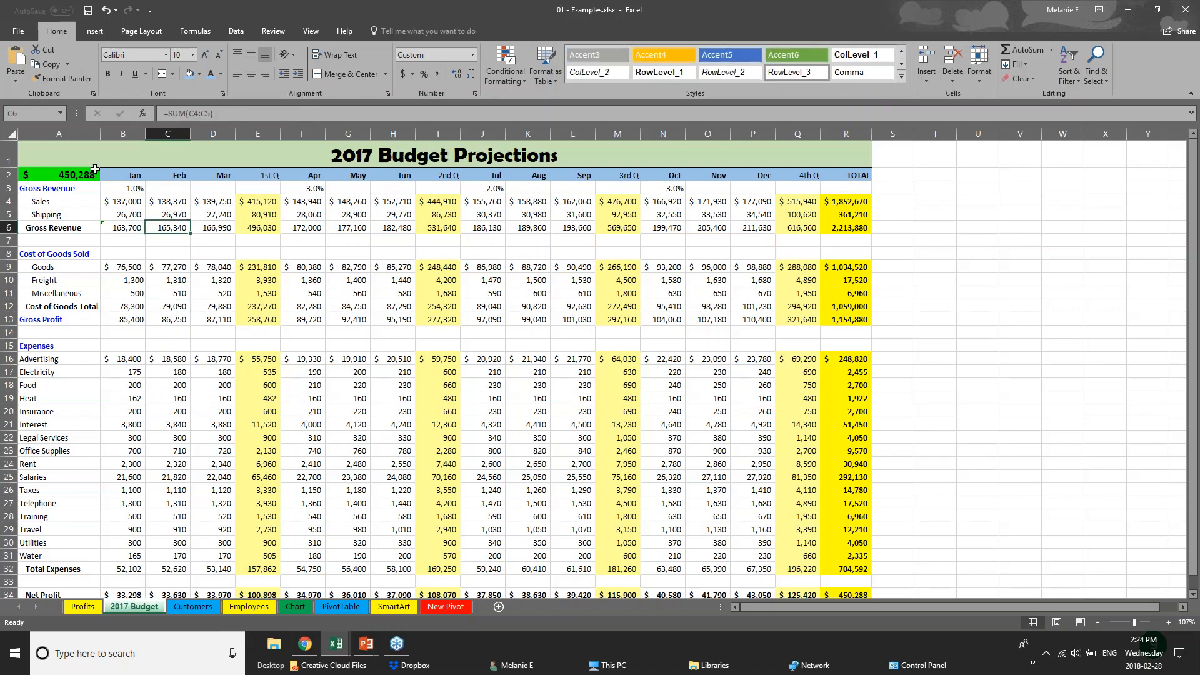
Switch the 2017 Budget Projections title text from Berlin Sans FB Demi to Arial
{"action": "left_click", "coordinate": [112, 202]}
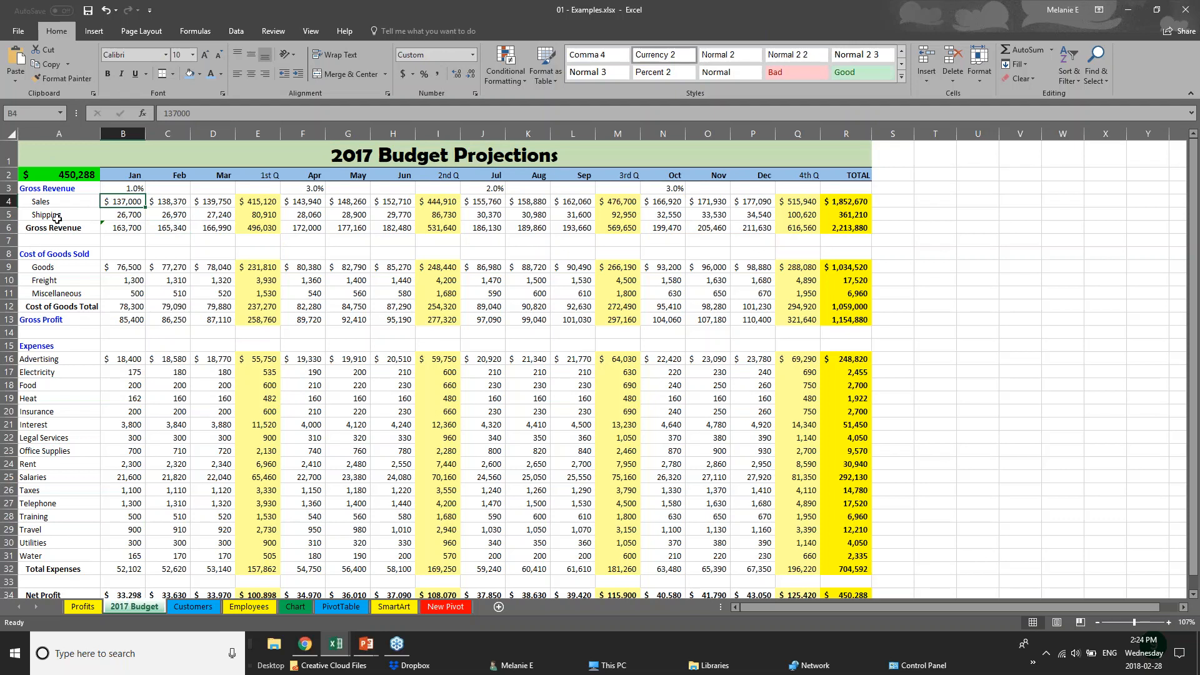
{"action": "left_click", "coordinate": [9, 152]}
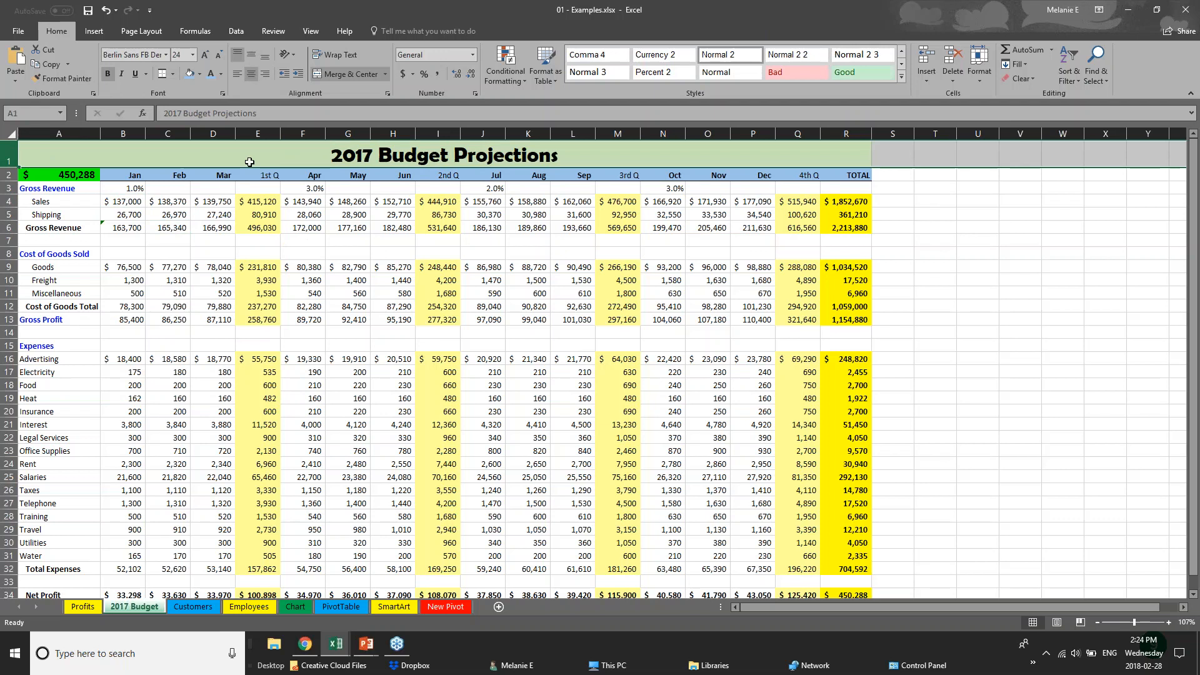
{"action": "left_click", "coordinate": [330, 156]}
{"action": "double_click", "coordinate": [330, 156]}
{"action": "left_click_drag", "start_coordinate": [330, 156], "coordinate": [560, 159]}
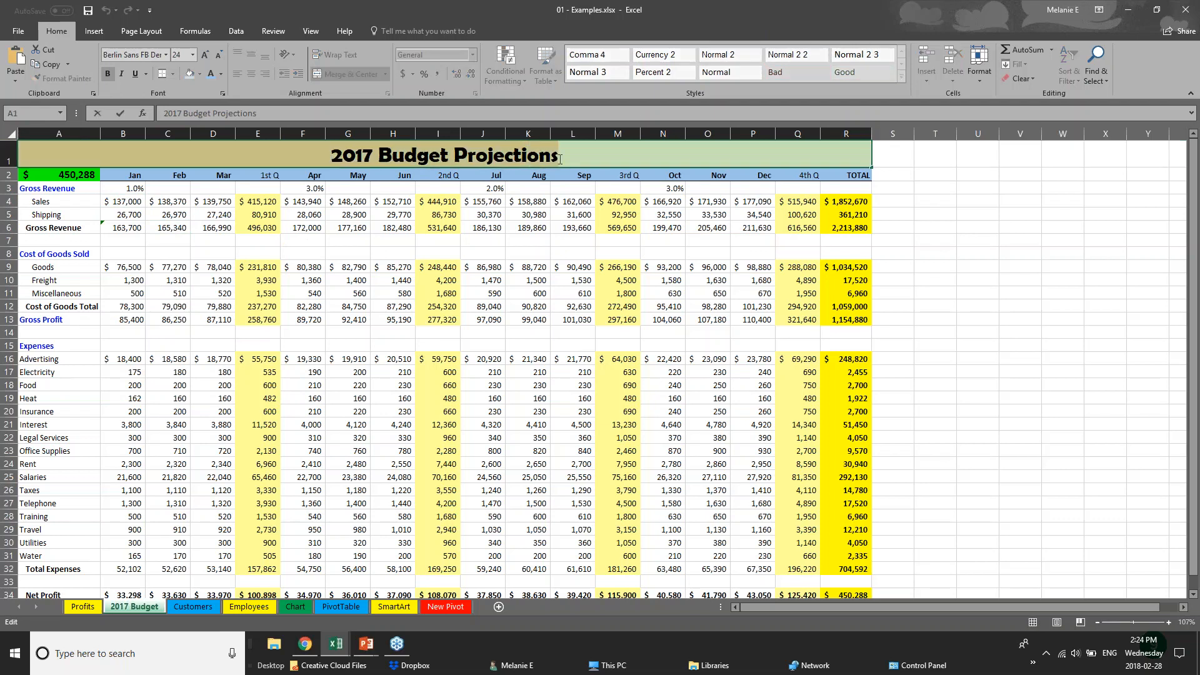
{"action": "left_click", "coordinate": [166, 55]}
{"action": "left_click", "coordinate": [168, 57]}
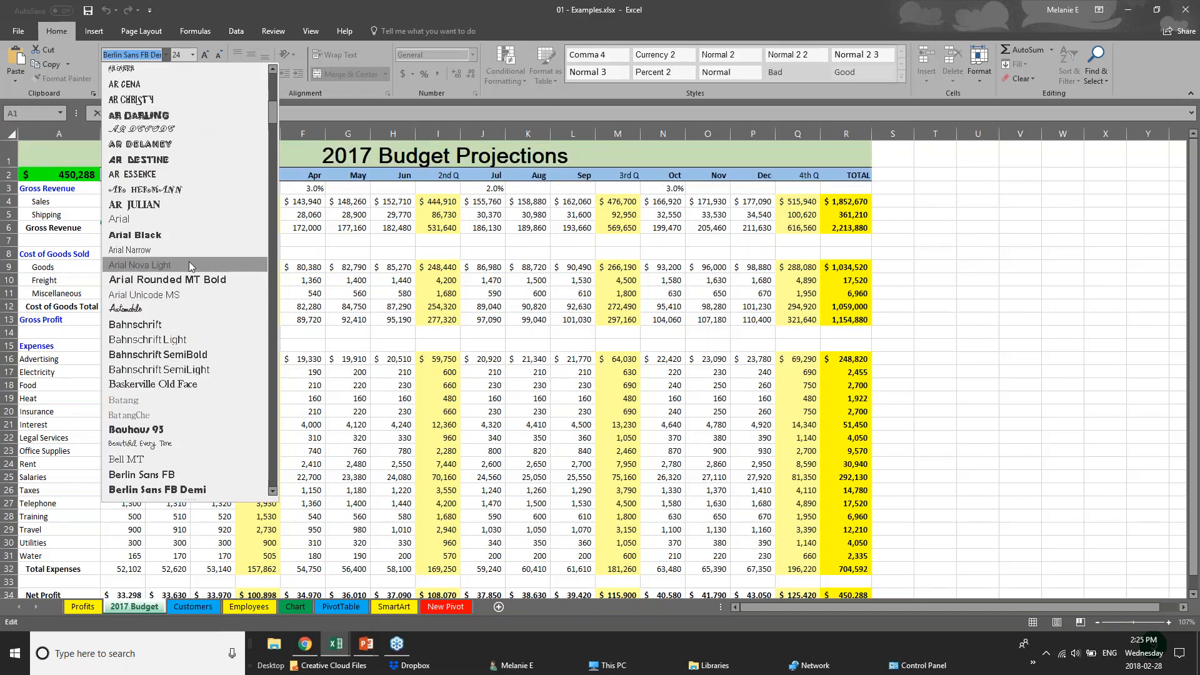
{"action": "left_click", "coordinate": [189, 220]}
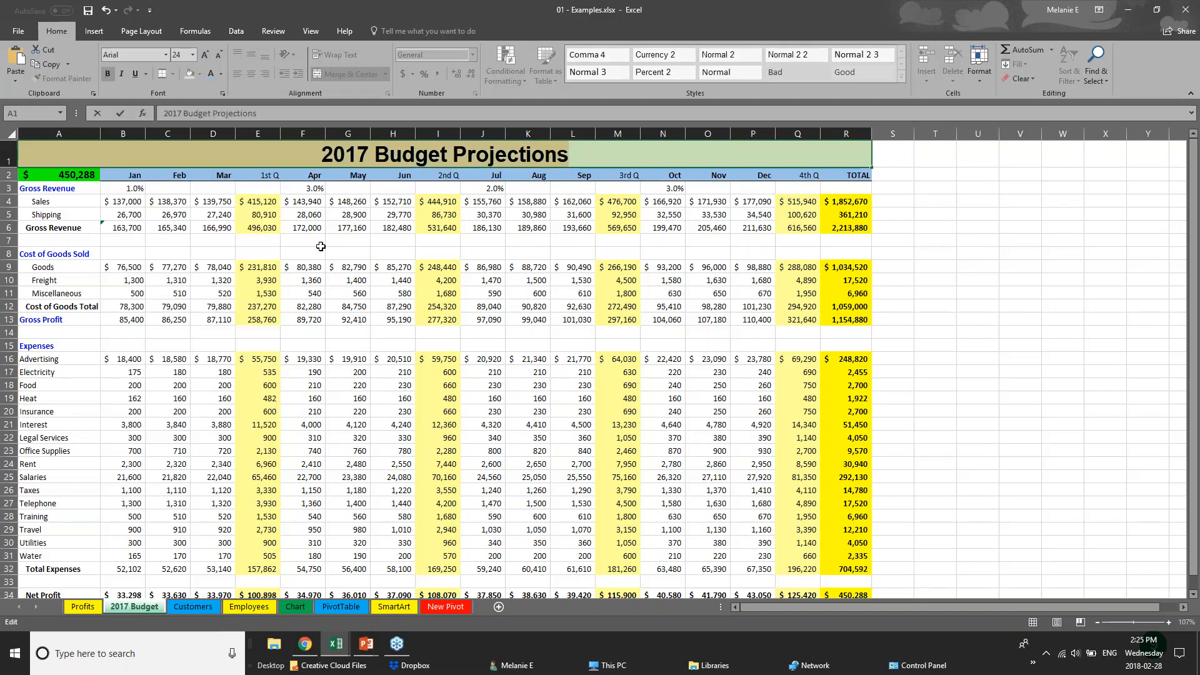
{"action": "right_click", "coordinate": [425, 158]}
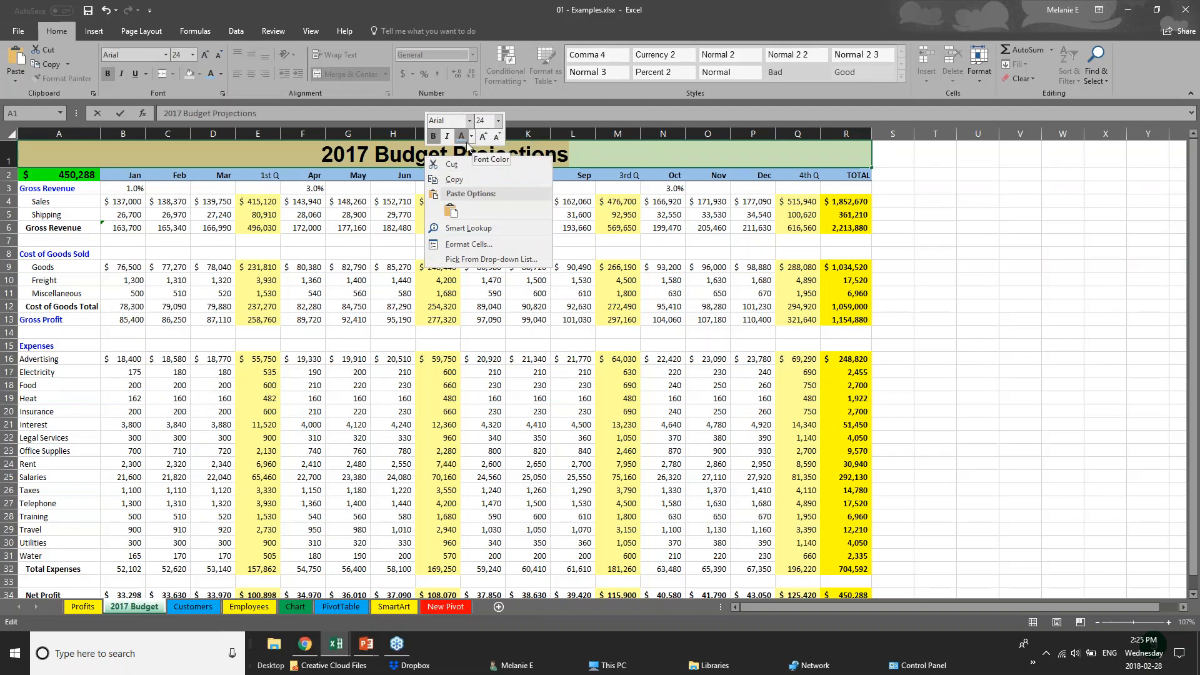
{"action": "left_click", "coordinate": [293, 179]}
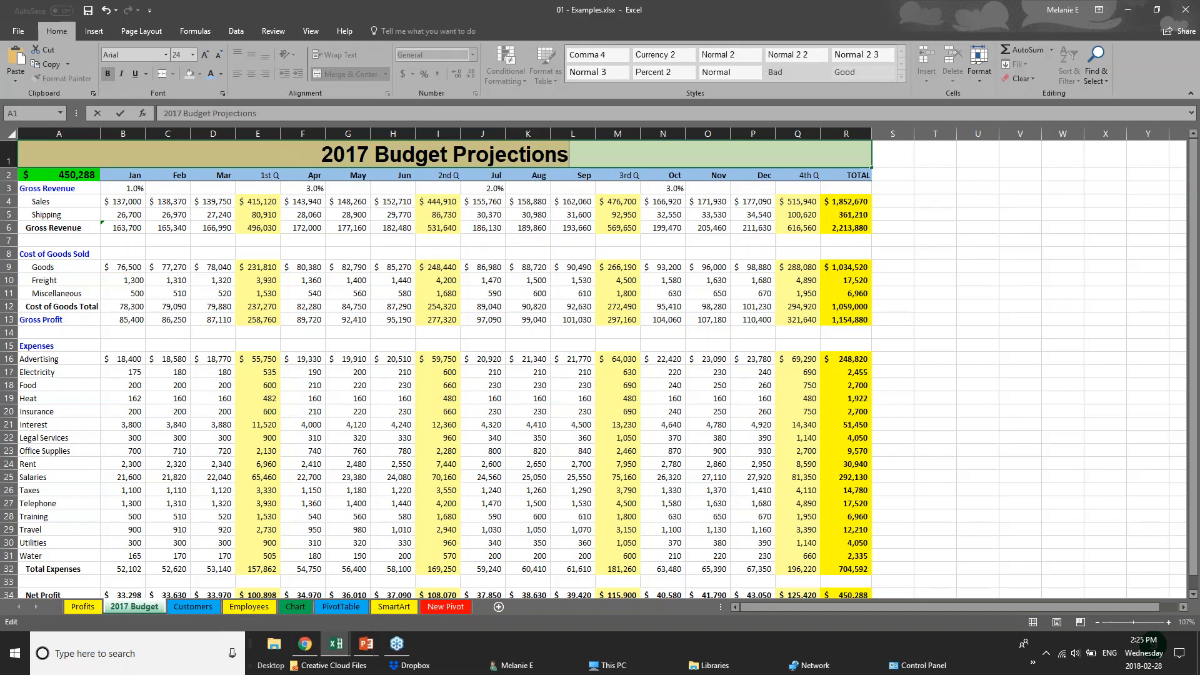
{"action": "left_click", "coordinate": [293, 179]}
Give Net Profit row 34 a dark fill colour and white font colour
{"action": "left_click", "coordinate": [318, 513]}
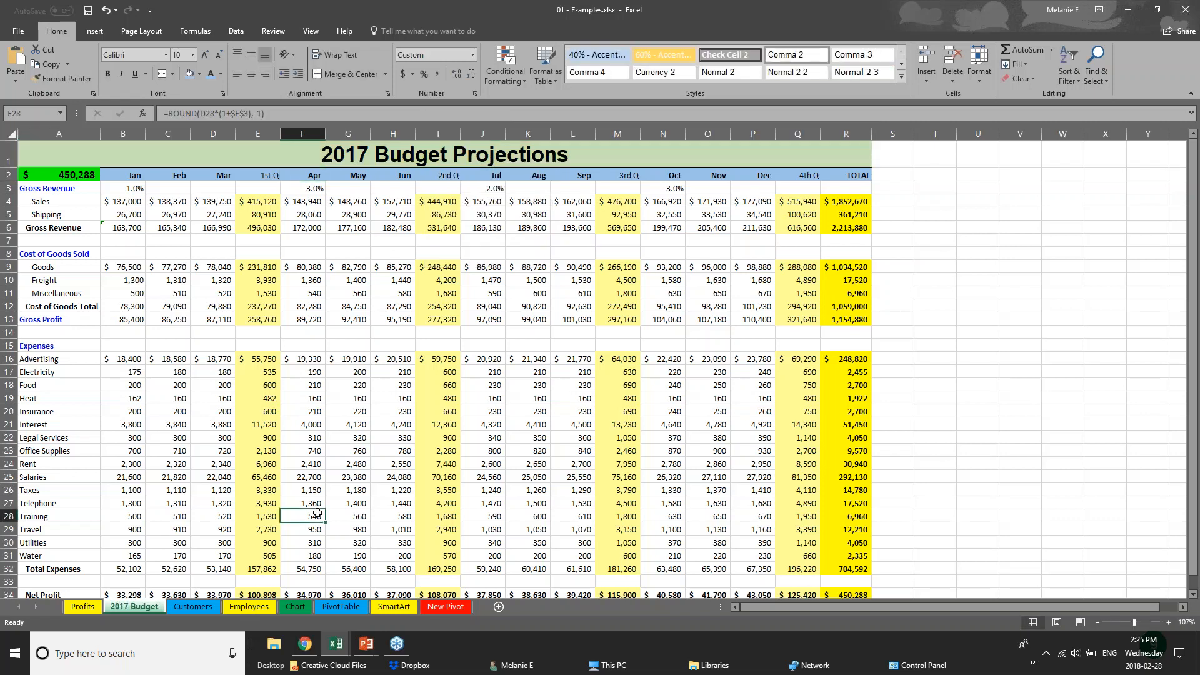
{"action": "scroll", "coordinate": [317, 514], "scroll_direction": "down", "scroll_amount": 2}
{"action": "scroll", "coordinate": [317, 513], "scroll_direction": "down", "scroll_amount": 1}
{"action": "left_click_drag", "start_coordinate": [860, 463], "coordinate": [6, 458]}
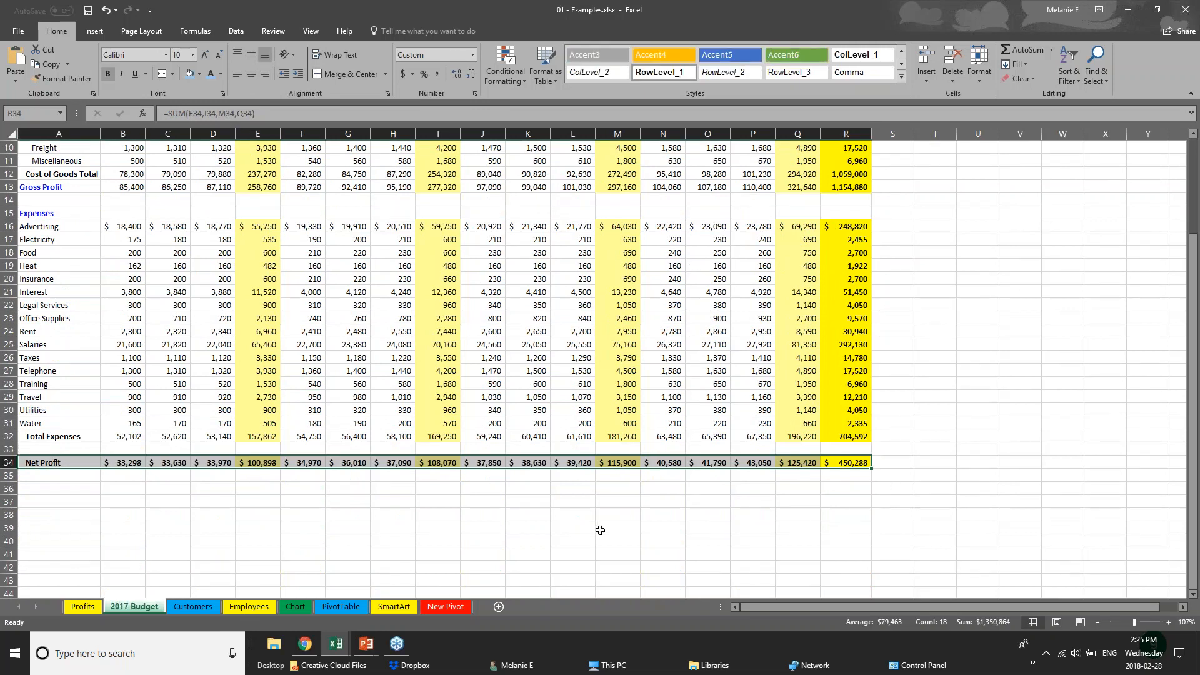
{"action": "left_click", "coordinate": [199, 73]}
{"action": "left_click", "coordinate": [201, 110]}
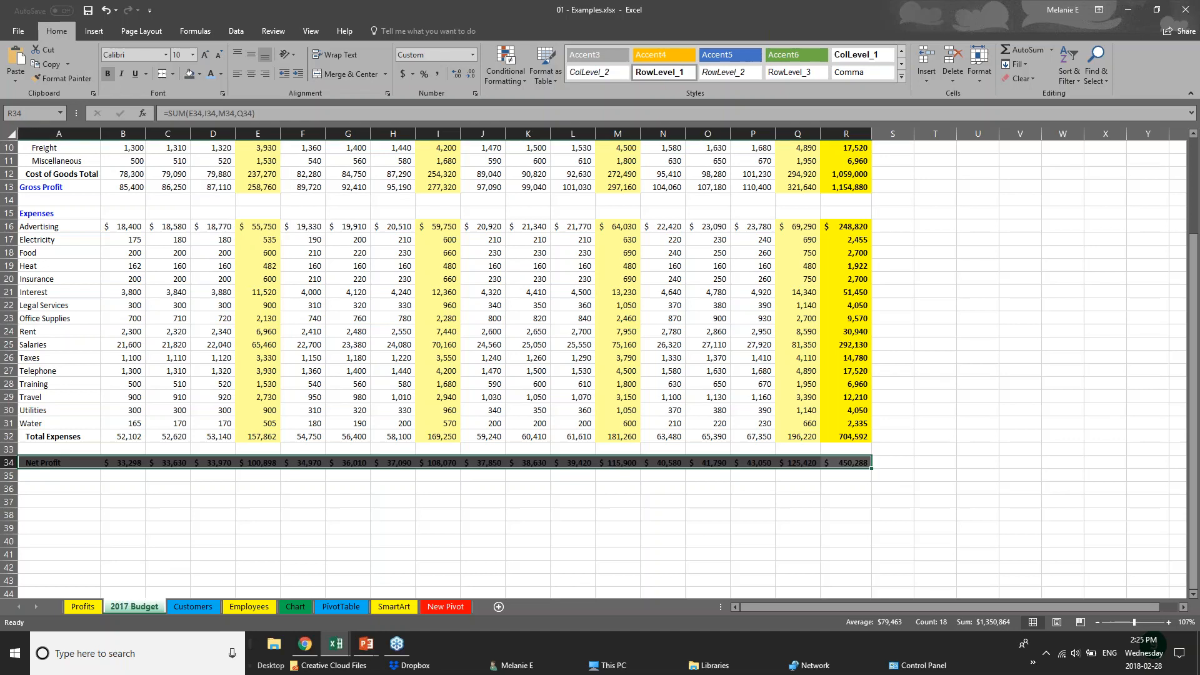
{"action": "left_click", "coordinate": [221, 74]}
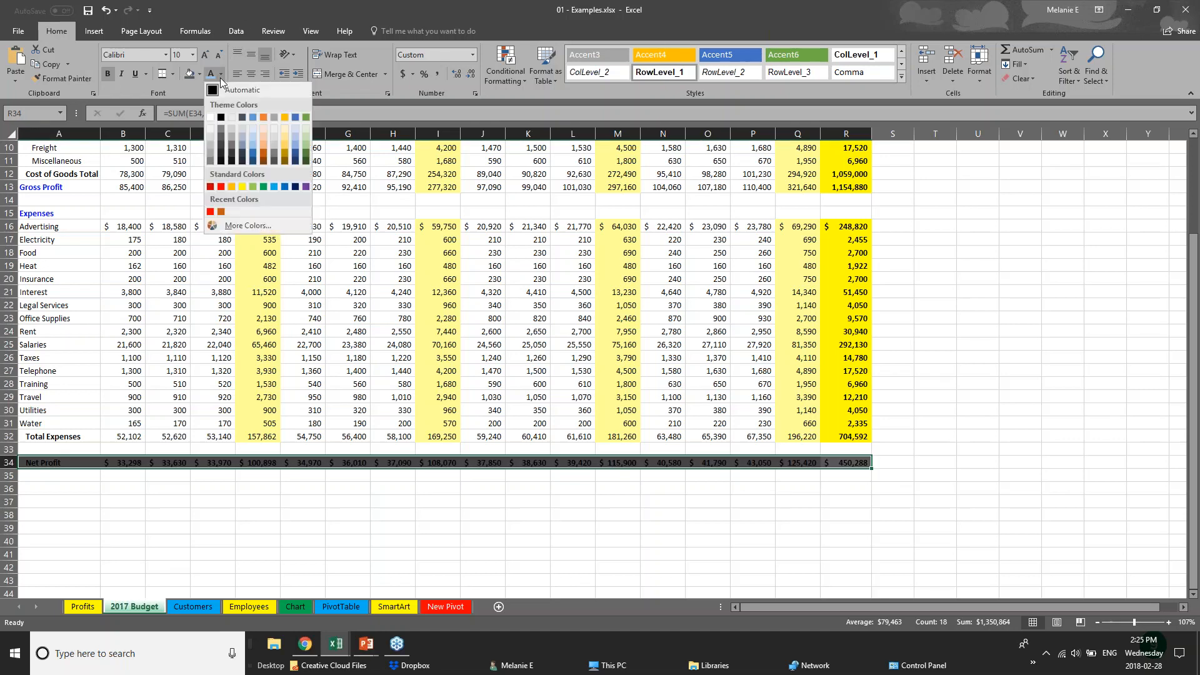
{"action": "left_click", "coordinate": [210, 117]}
{"action": "left_click", "coordinate": [471, 490]}
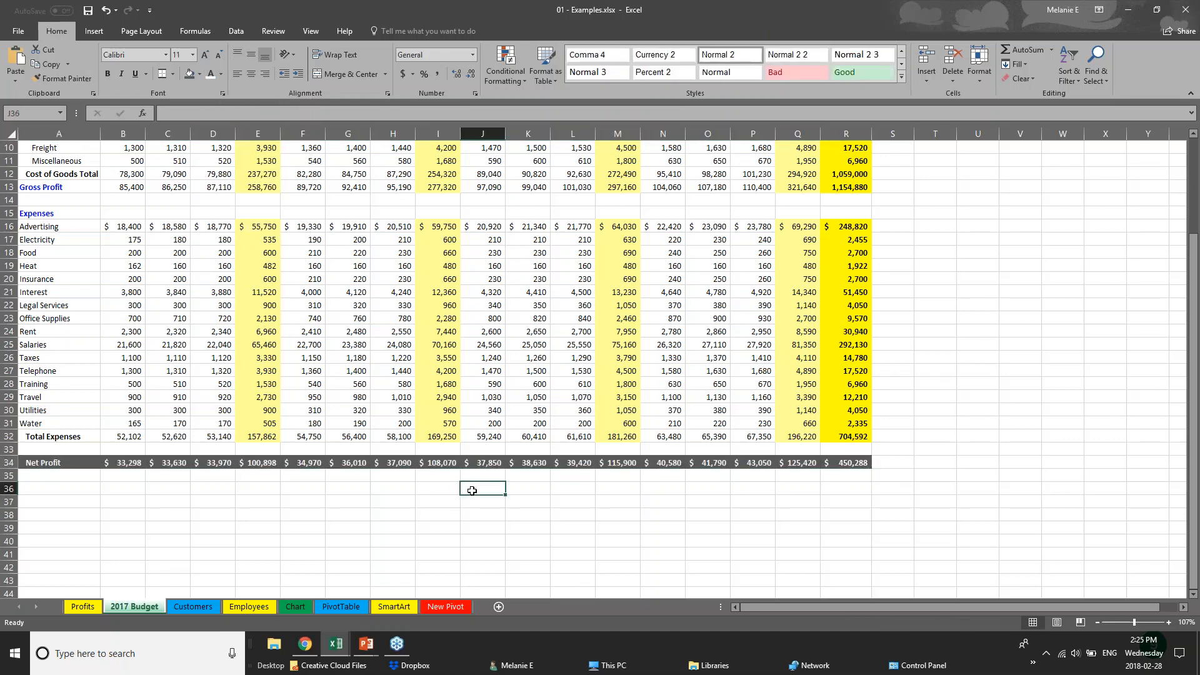
{"action": "scroll", "coordinate": [471, 489], "scroll_direction": "up", "scroll_amount": 1}
{"action": "scroll", "coordinate": [472, 490], "scroll_direction": "up", "scroll_amount": 2}
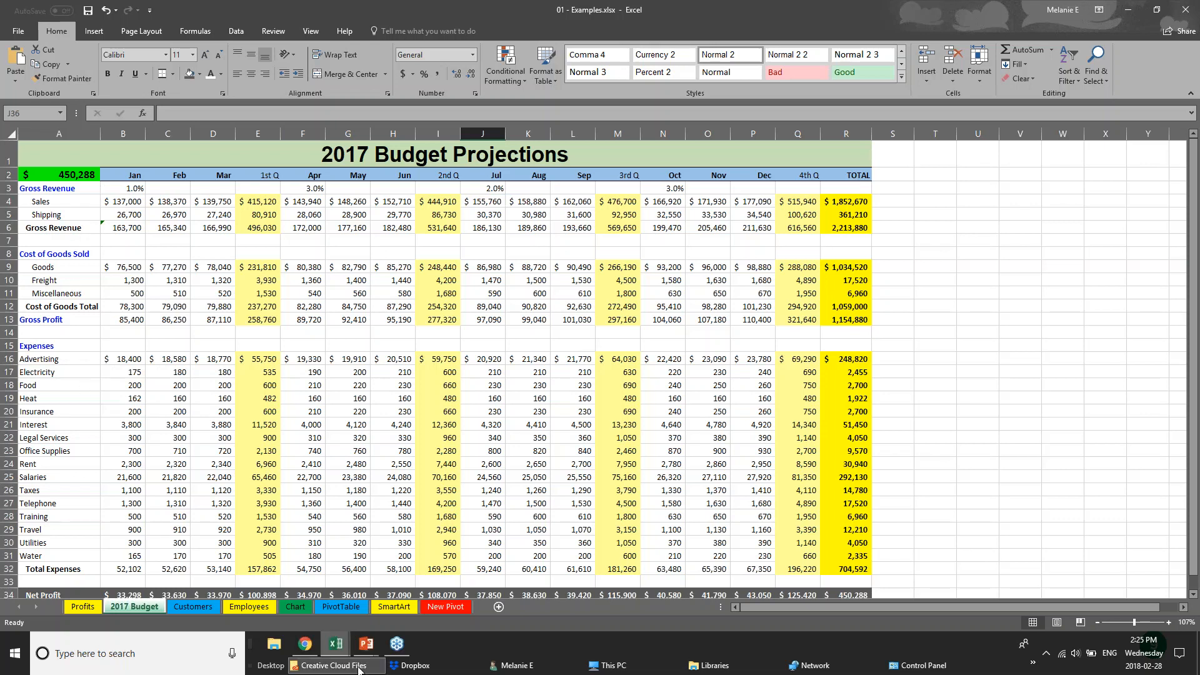
Advance the PowerPoint slideshow to Creating Charts, then return to the Webinar Sample Workbook
{"action": "mouse_move", "coordinate": [366, 644]}
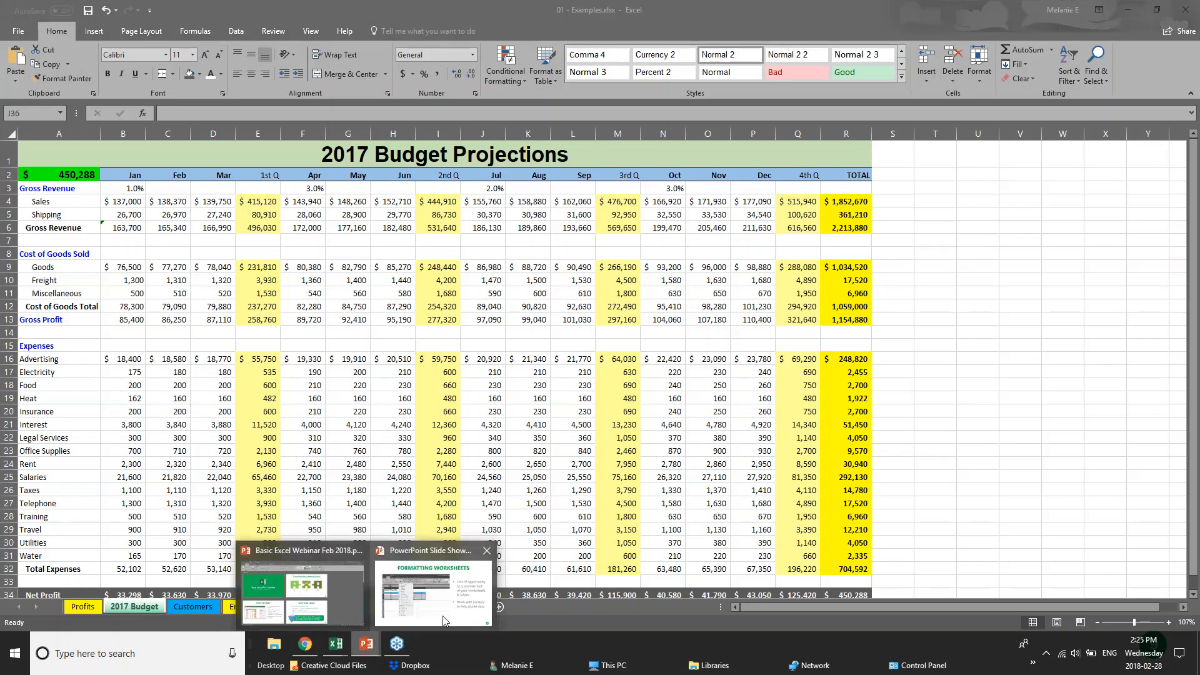
{"action": "left_click", "coordinate": [444, 621]}
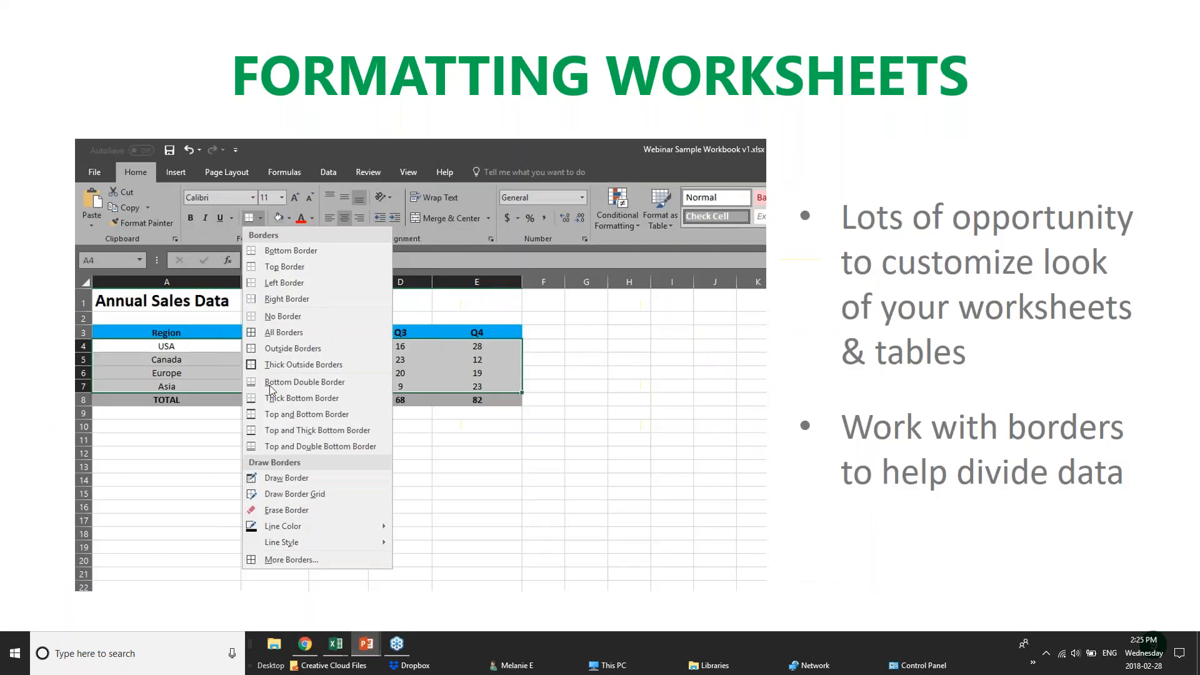
{"action": "left_click", "coordinate": [622, 493]}
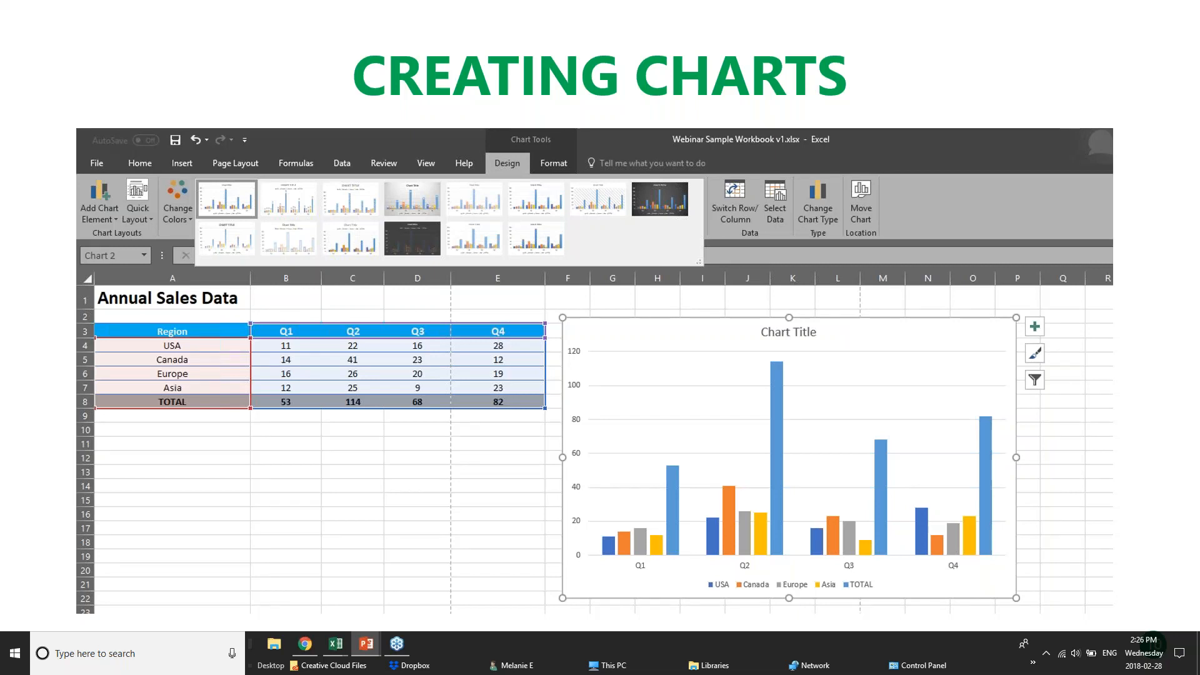
{"action": "mouse_move", "coordinate": [334, 644]}
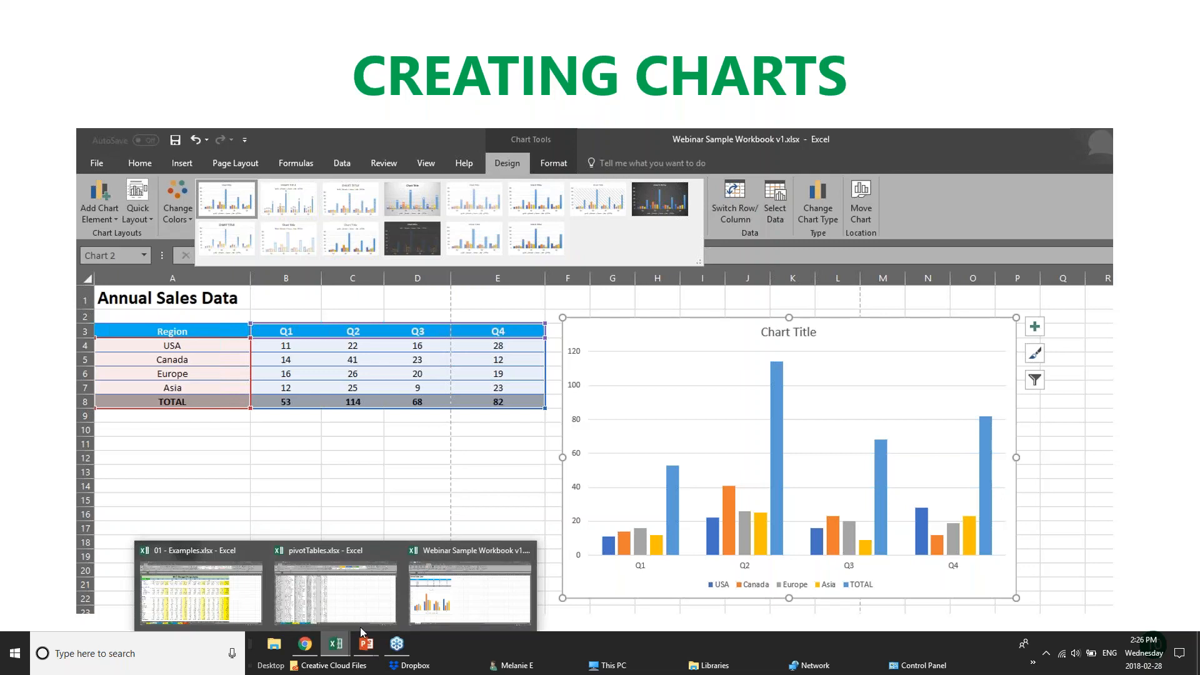
{"action": "left_click", "coordinate": [437, 593]}
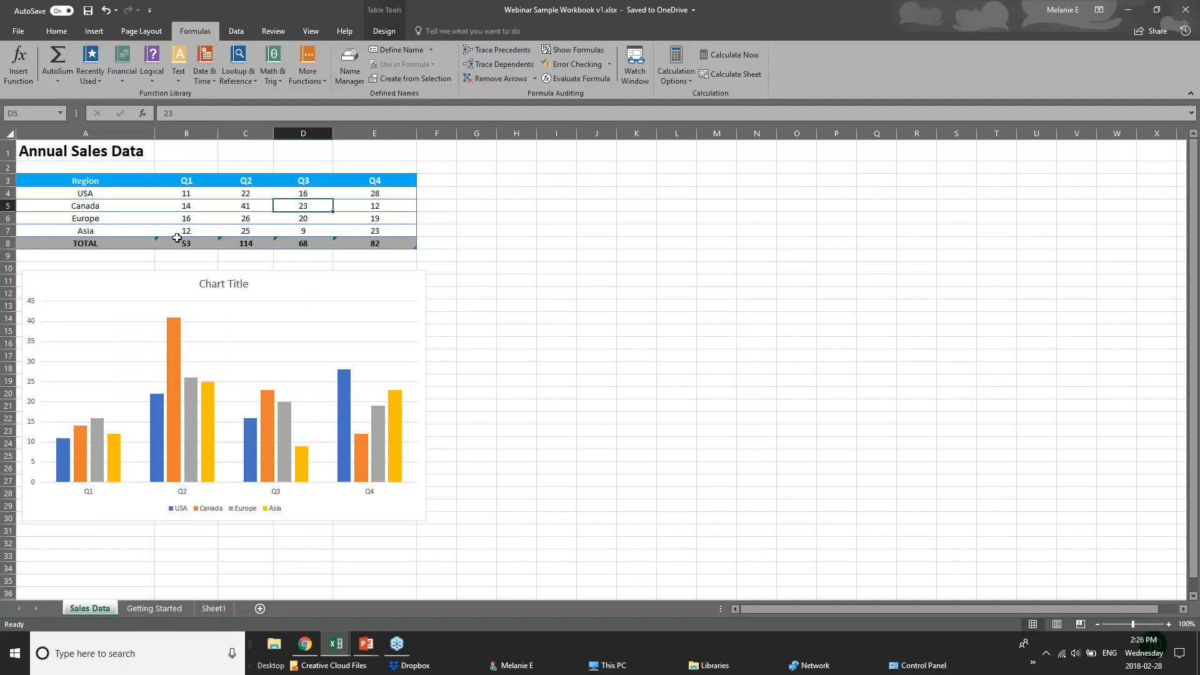
Inspect the USA Q1–Q4 values and the Q1 and Q4 total formulas, then list the open workbooks
{"action": "left_click", "coordinate": [212, 197]}
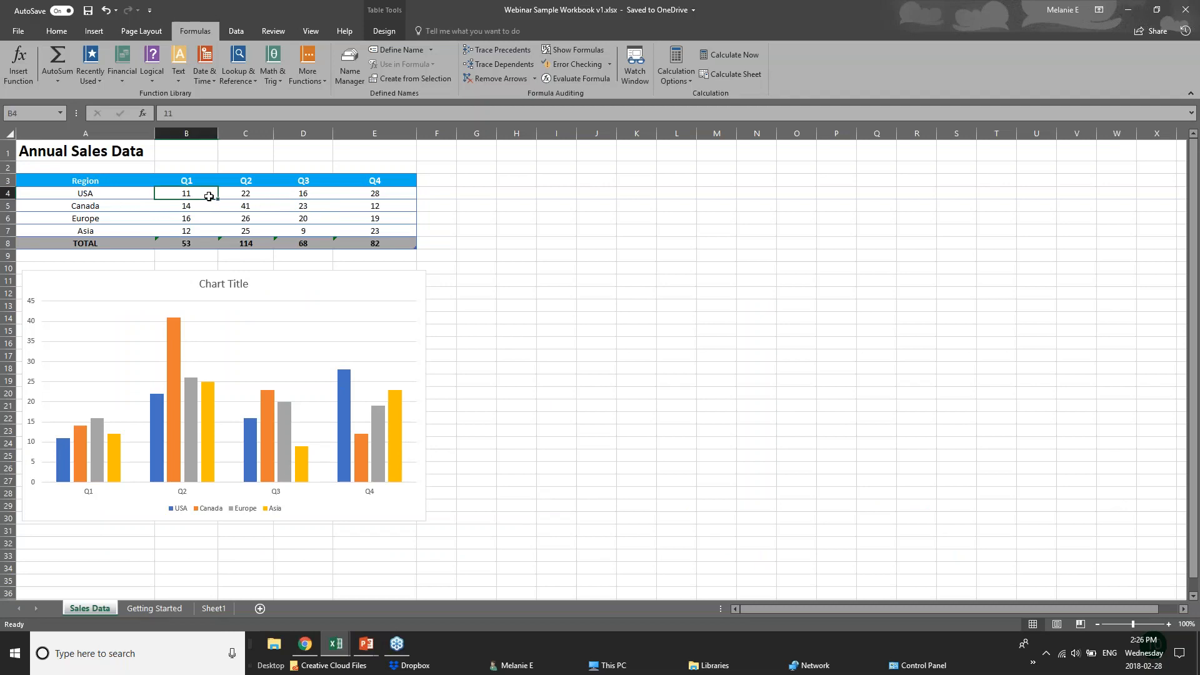
{"action": "left_click", "coordinate": [257, 196]}
{"action": "left_click", "coordinate": [315, 195]}
{"action": "left_click", "coordinate": [370, 190]}
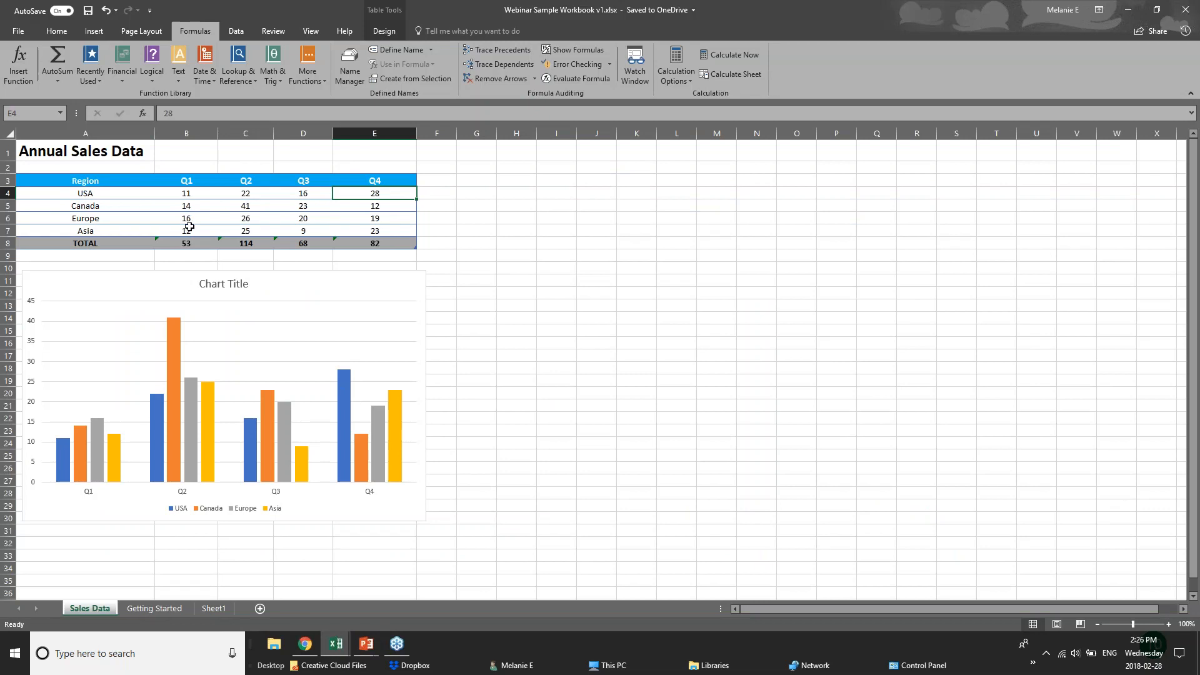
{"action": "left_click", "coordinate": [393, 242]}
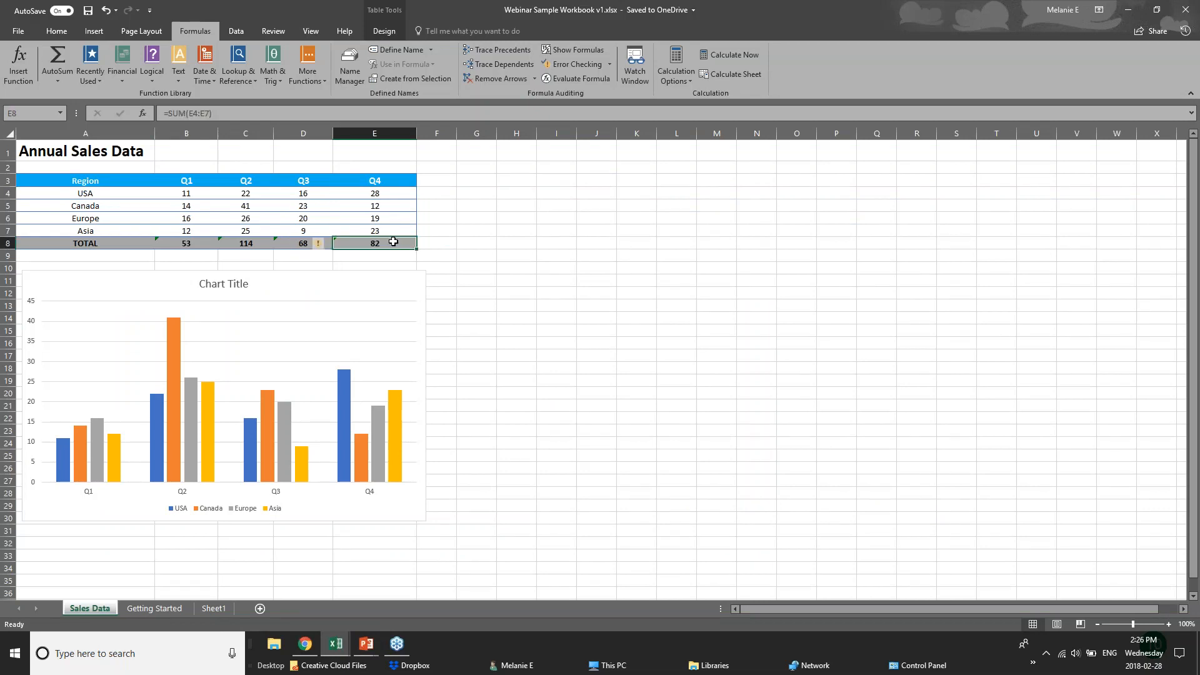
{"action": "left_click", "coordinate": [188, 243]}
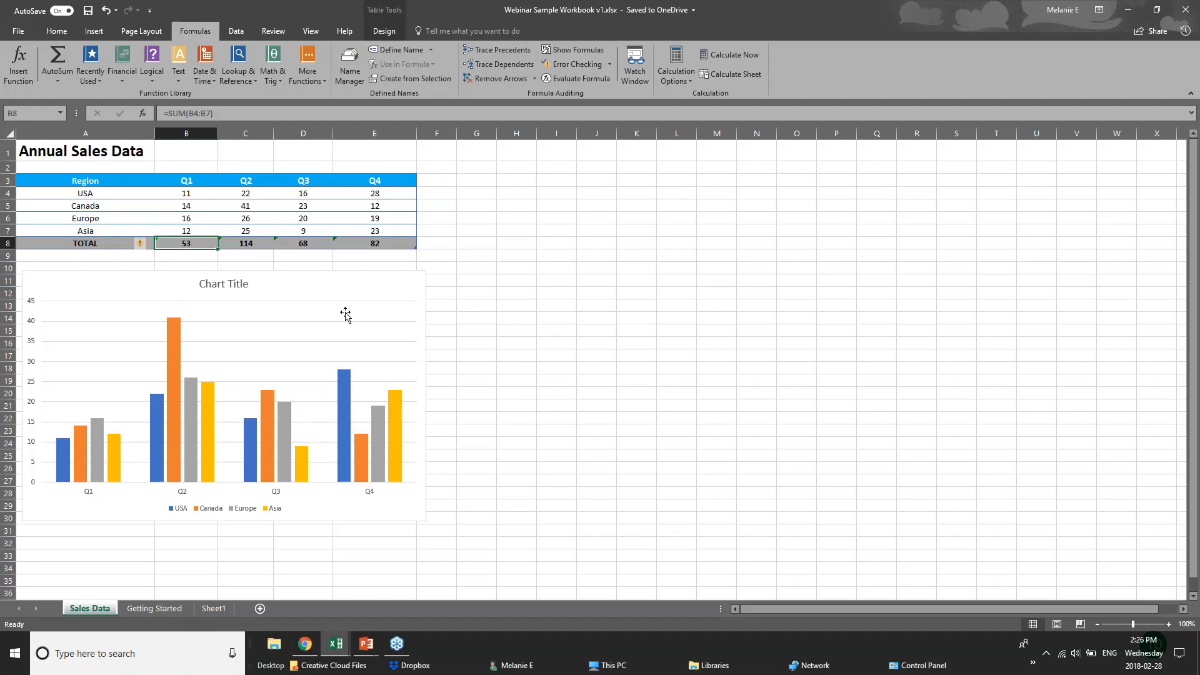
{"action": "left_click", "coordinate": [329, 647]}
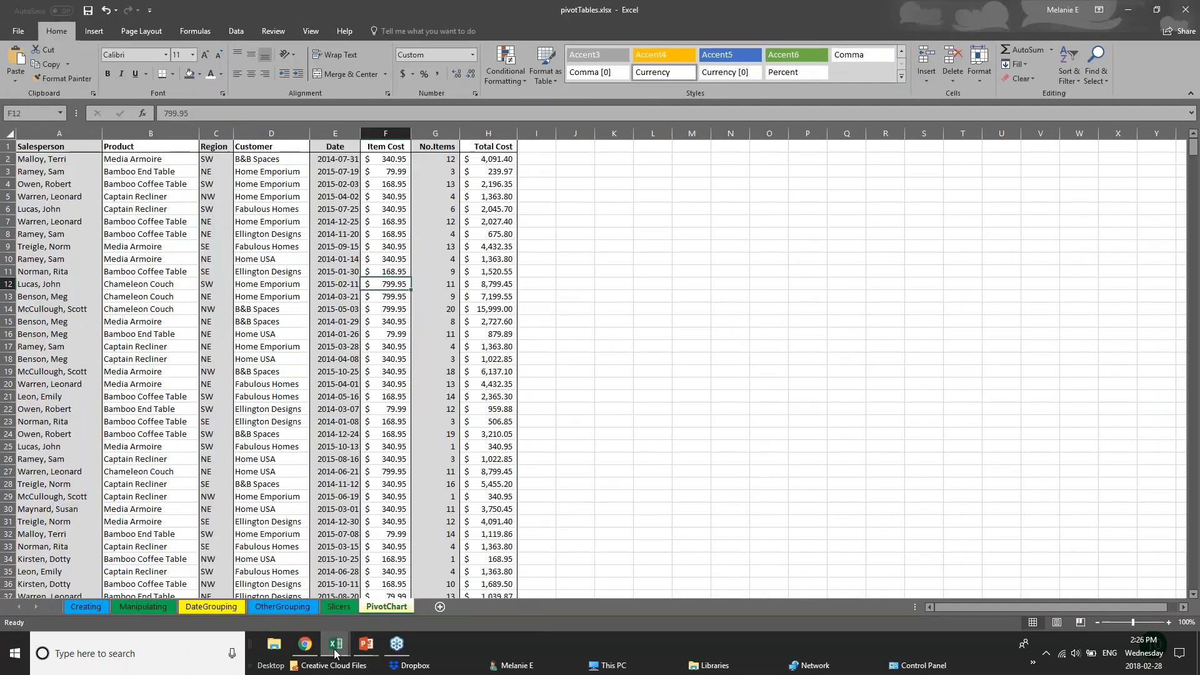
On the 01 - Examples Chart sheet, drag the Furniture Sales chart aside and delete it
{"action": "left_click", "coordinate": [246, 608]}
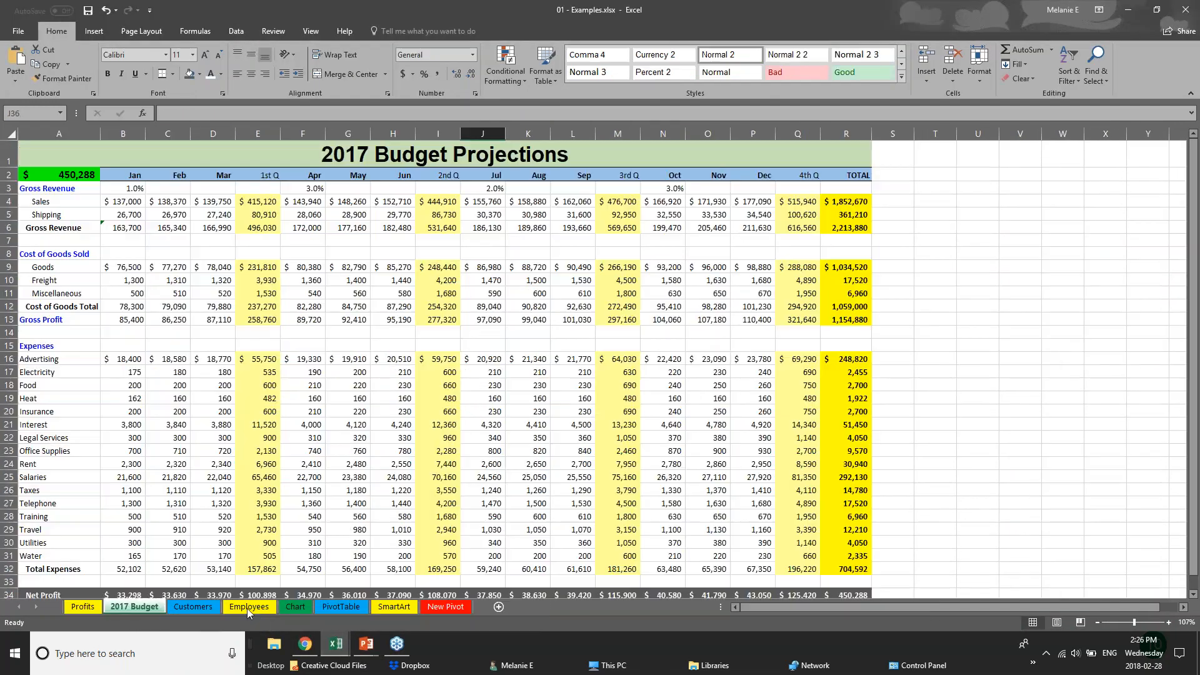
{"action": "left_click", "coordinate": [295, 609]}
{"action": "left_click_drag", "start_coordinate": [731, 361], "coordinate": [972, 429]}
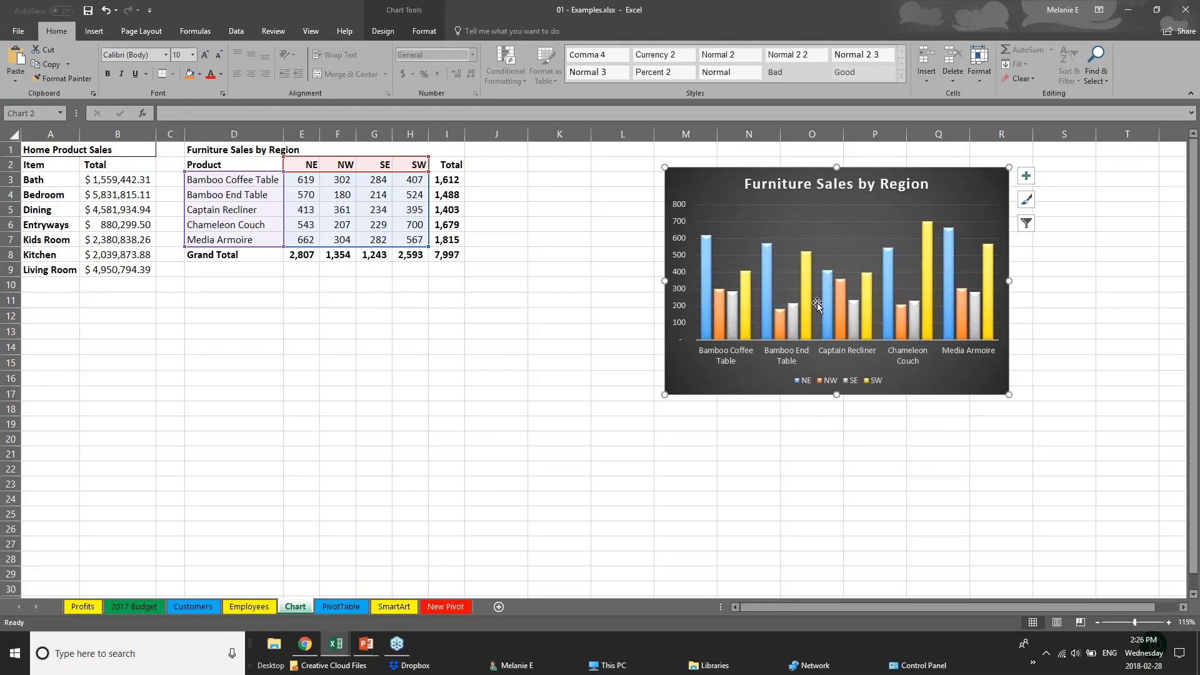
{"action": "left_click_drag", "start_coordinate": [784, 391], "coordinate": [899, 386]}
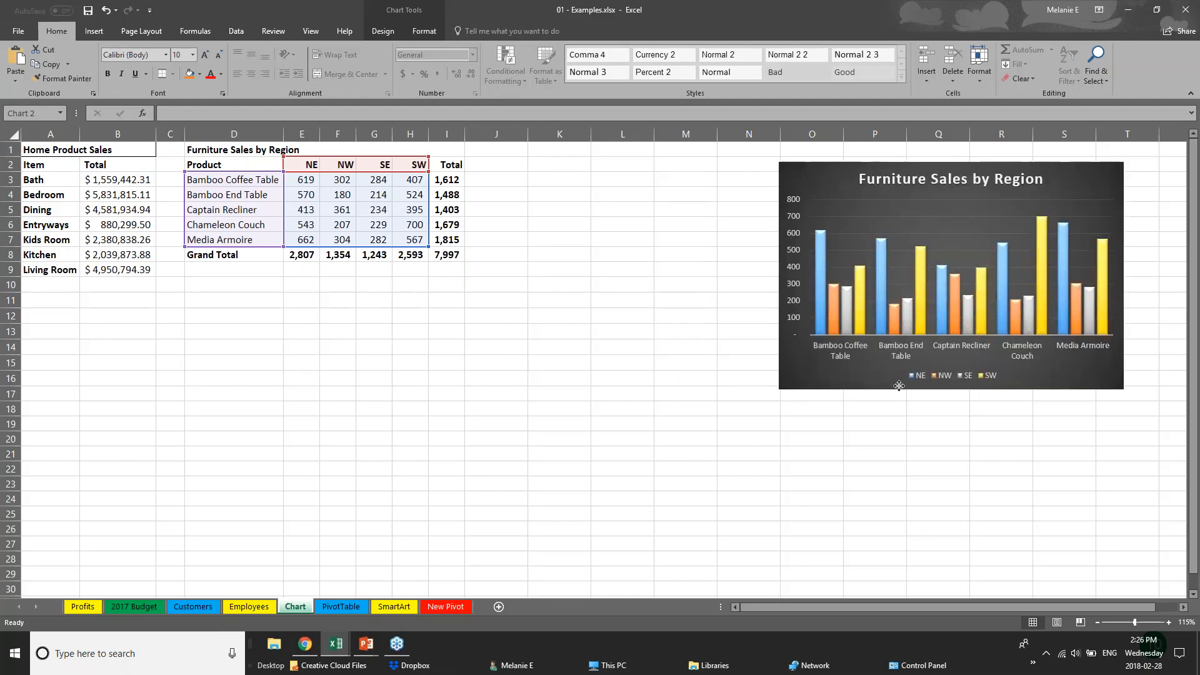
{"action": "key", "text": "Delete"}
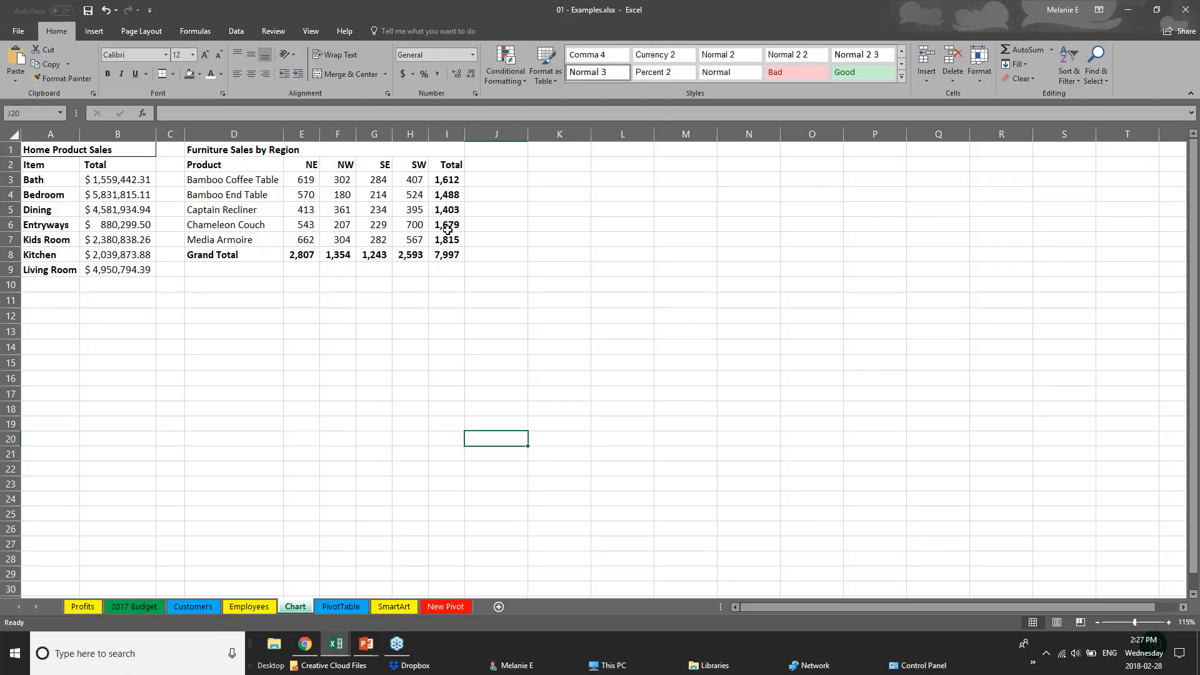
Select the product names and regional sales figures D2:H7, leaving out the totals
{"action": "left_click", "coordinate": [219, 164]}
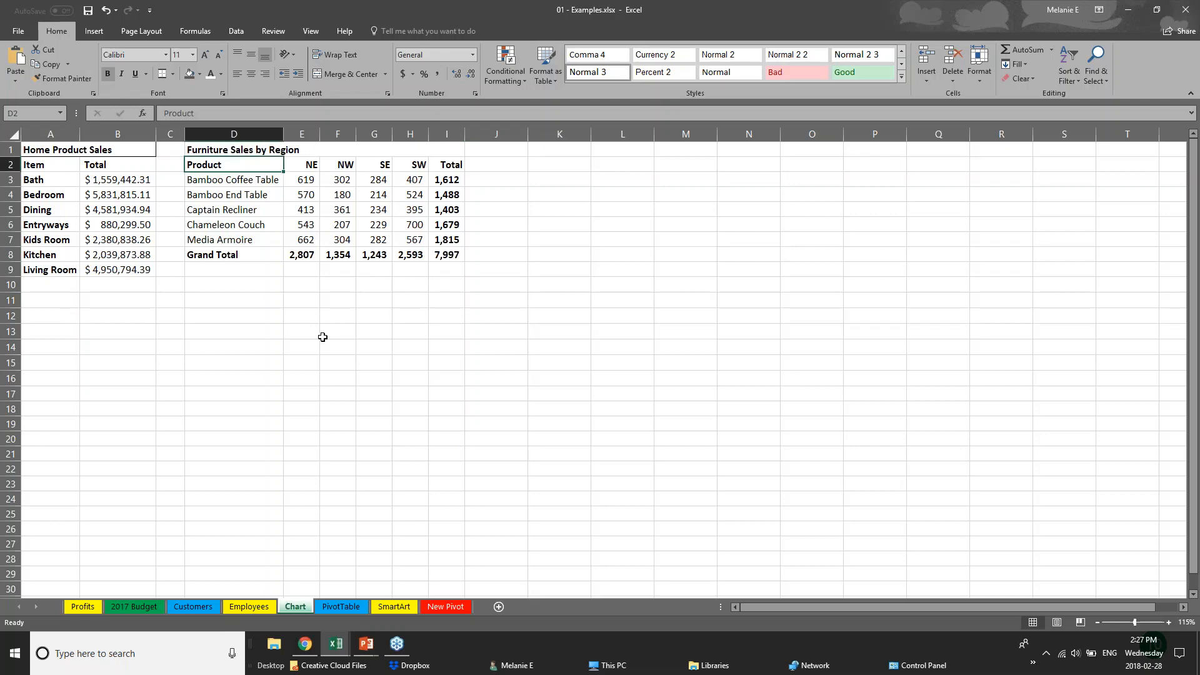
{"action": "left_click", "coordinate": [321, 335]}
{"action": "left_click", "coordinate": [446, 180]}
{"action": "left_click_drag", "start_coordinate": [446, 180], "coordinate": [454, 250]}
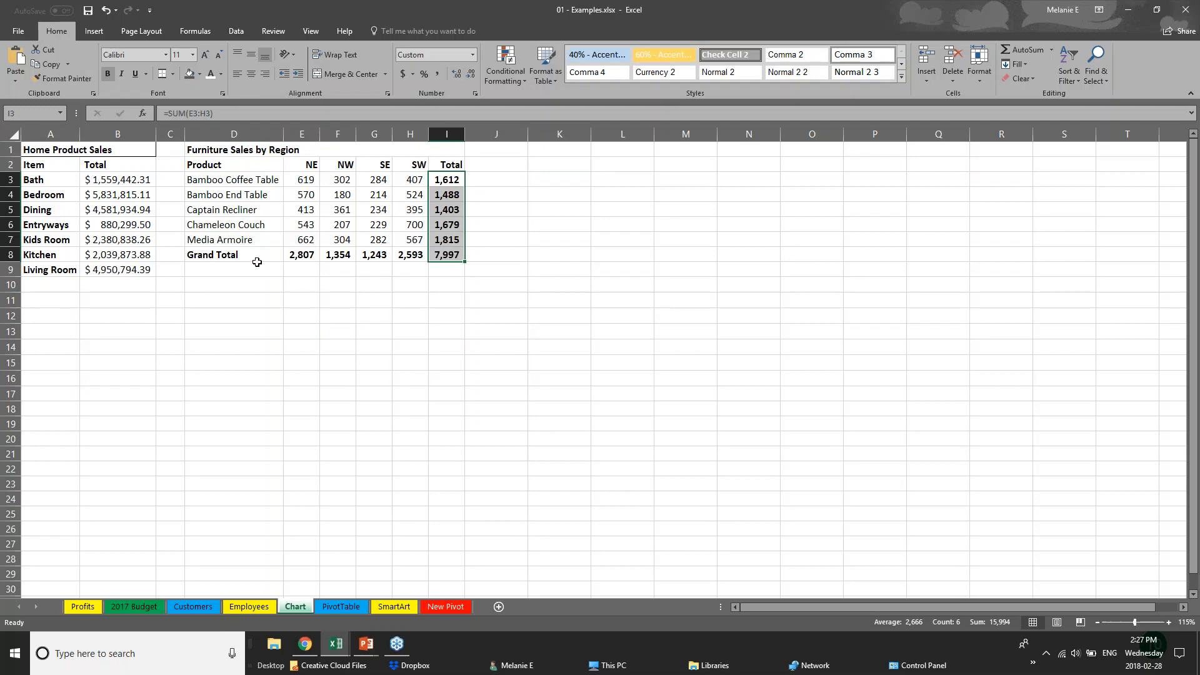
{"action": "left_click_drag", "start_coordinate": [240, 254], "coordinate": [352, 249]}
{"action": "left_click_drag", "start_coordinate": [351, 248], "coordinate": [450, 255]}
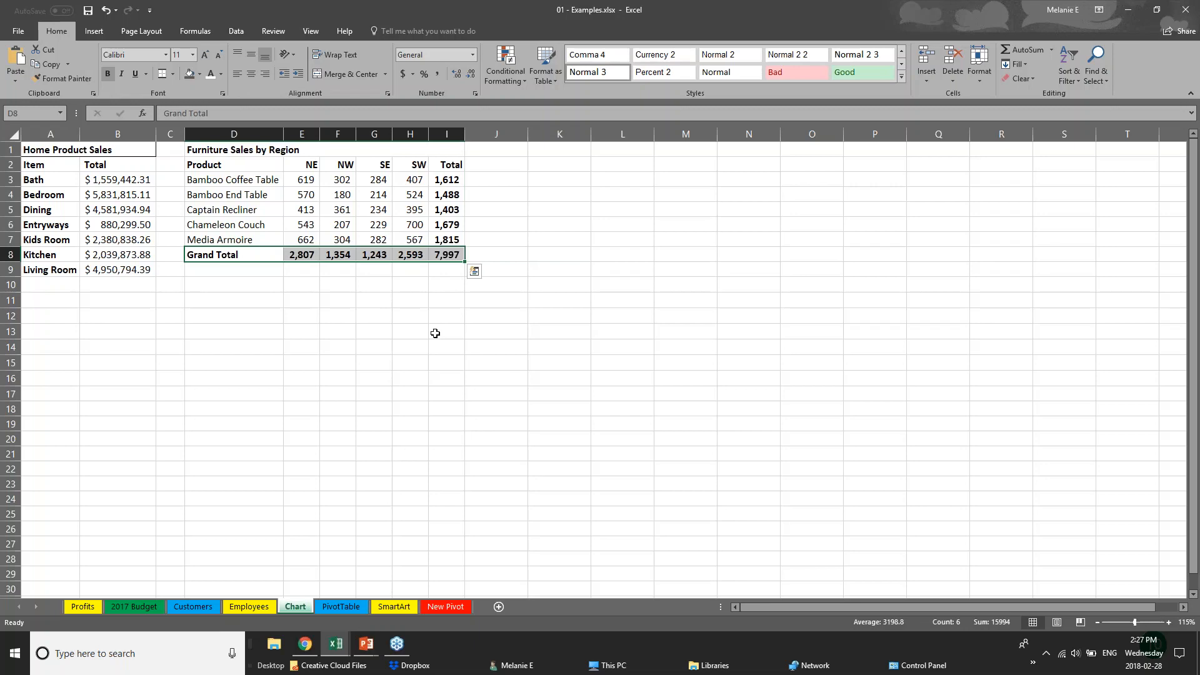
{"action": "left_click", "coordinate": [310, 319]}
{"action": "left_click_drag", "start_coordinate": [212, 166], "coordinate": [424, 239]}
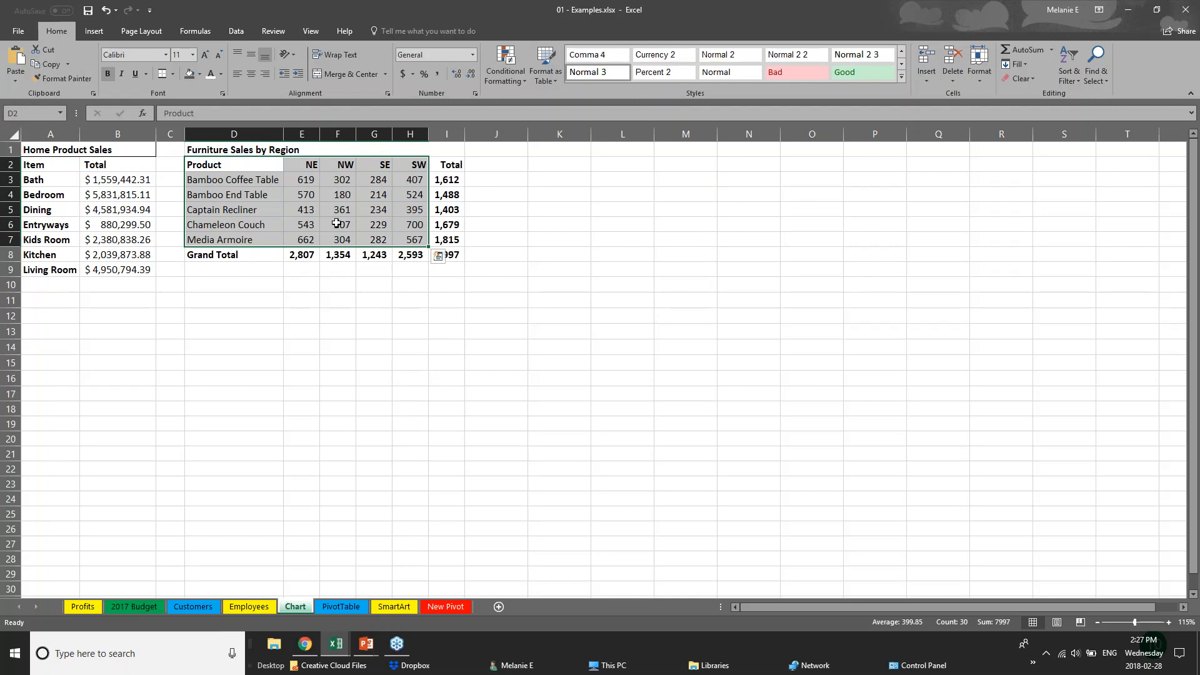
Browse the Insert tab's hierarchy and column/bar chart types, then open Recommended Charts
{"action": "left_click", "coordinate": [95, 31]}
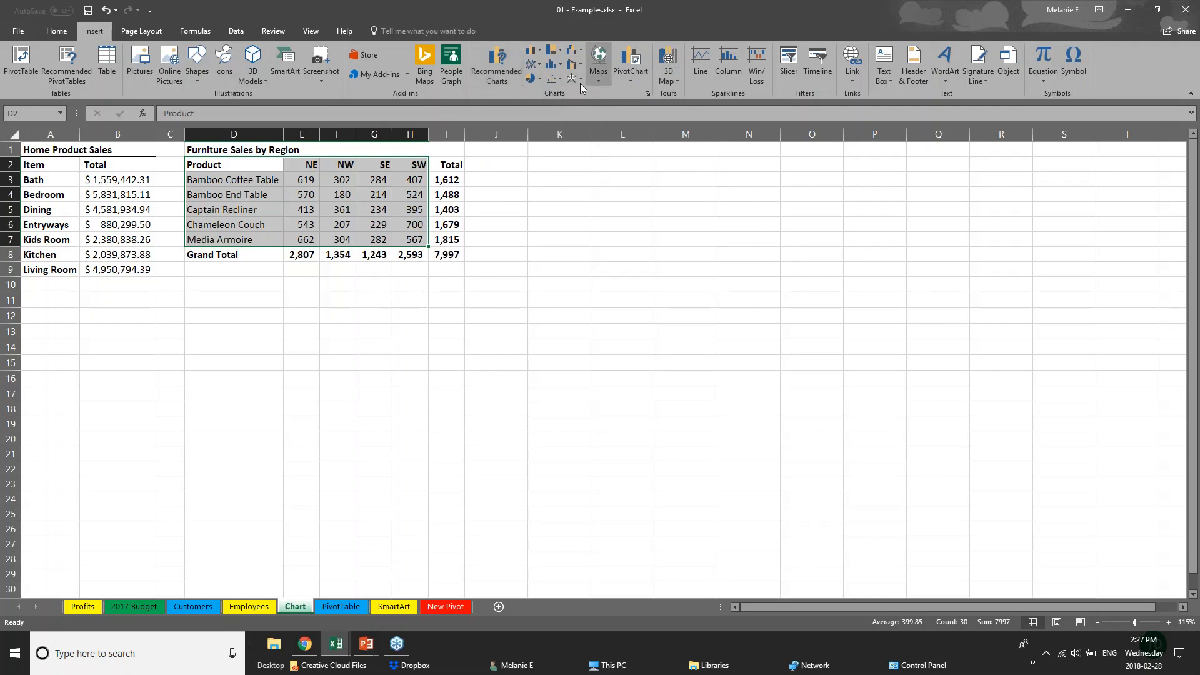
{"action": "left_click", "coordinate": [560, 52]}
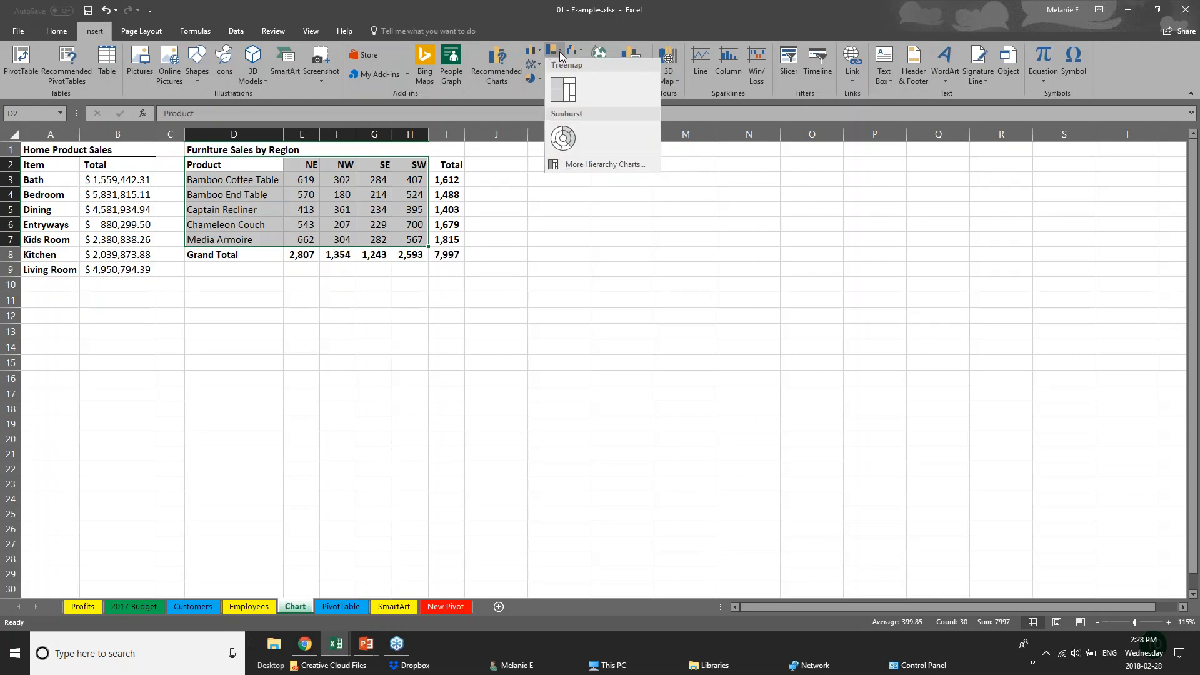
{"action": "left_click", "coordinate": [541, 51]}
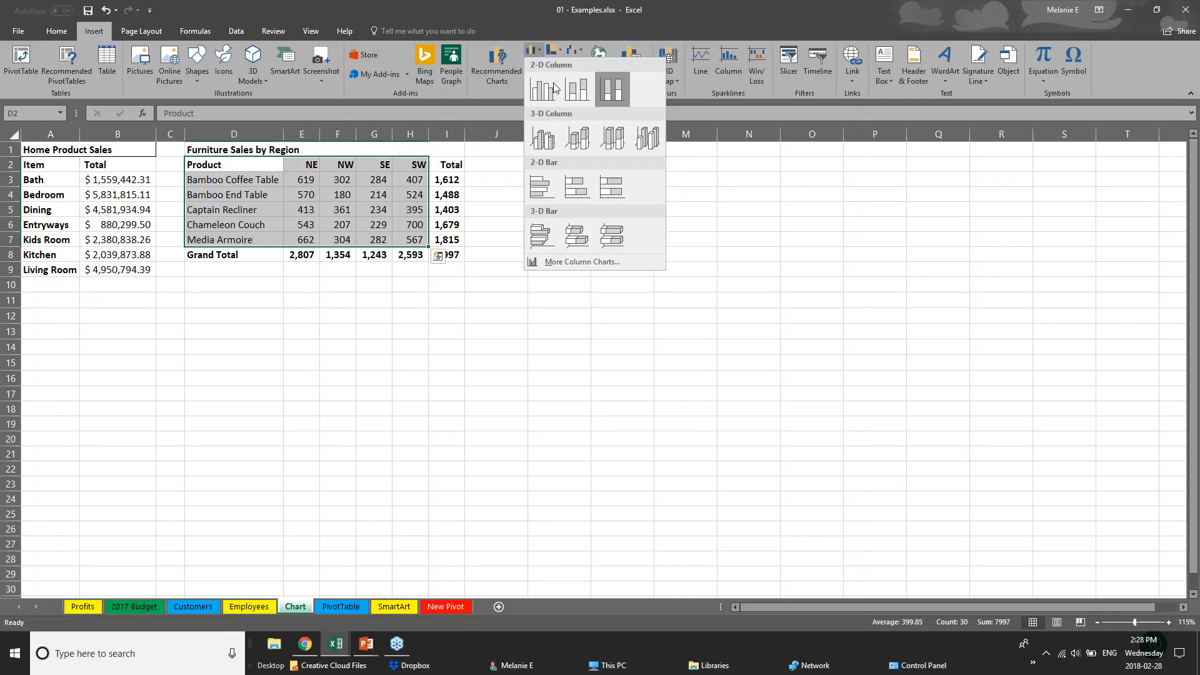
{"action": "left_click", "coordinate": [489, 69]}
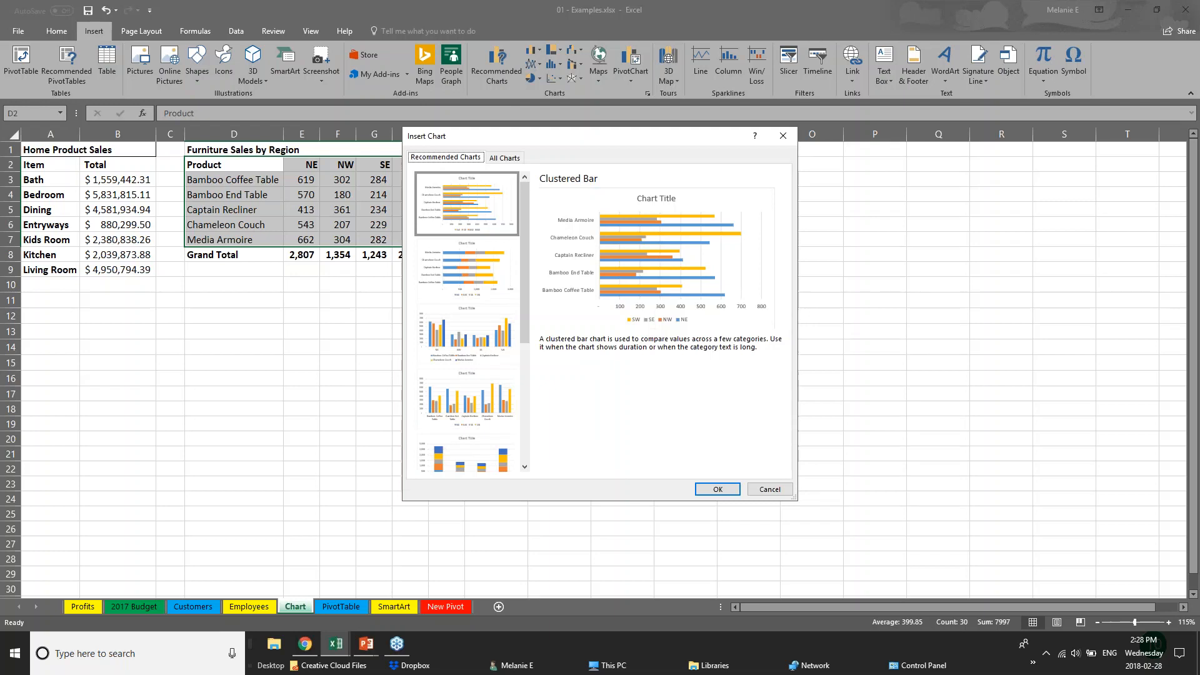
Compare the Clustered Column, Stacked Column and Stacked Bar recommendations, then insert a Clustered Bar chart
{"action": "left_click", "coordinate": [468, 288]}
{"action": "left_click", "coordinate": [481, 353]}
{"action": "left_click", "coordinate": [502, 417]}
{"action": "left_click", "coordinate": [504, 460]}
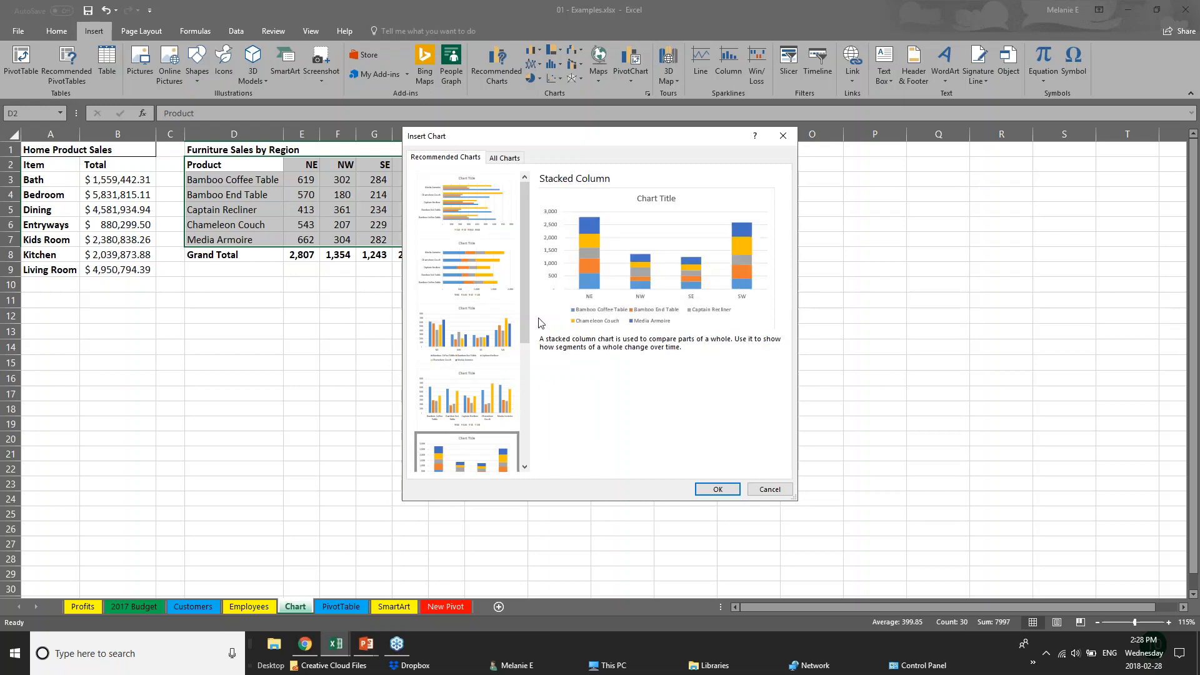
{"action": "left_click_drag", "start_coordinate": [524, 316], "coordinate": [538, 436]}
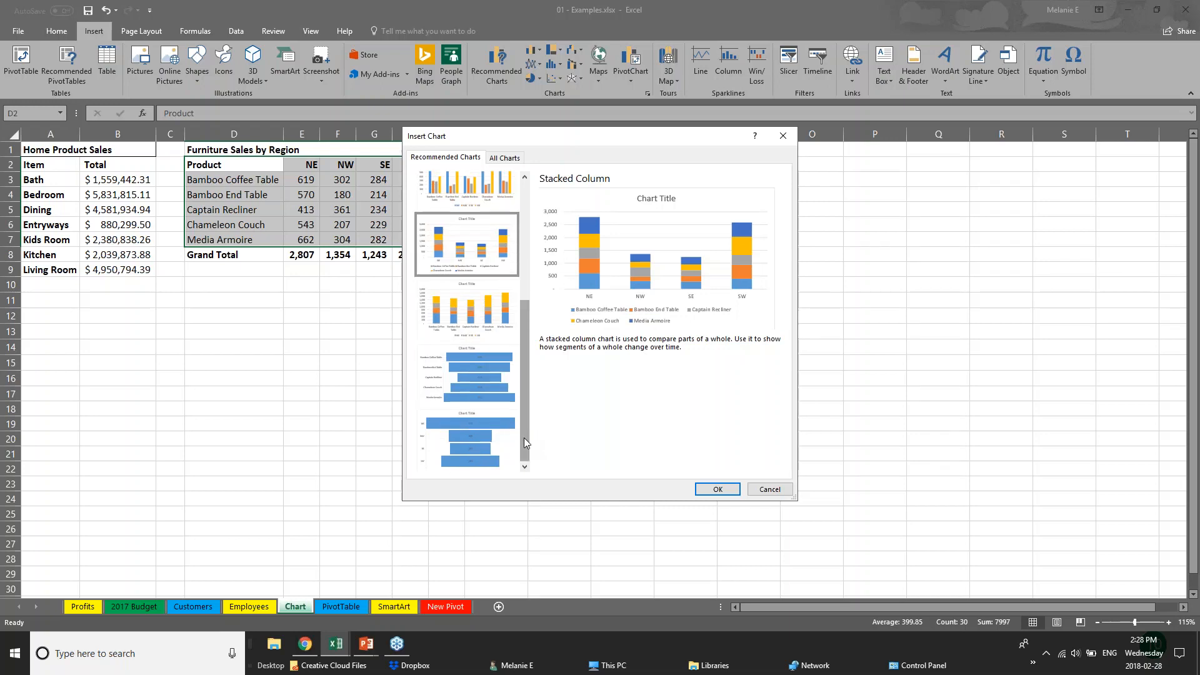
{"action": "left_click_drag", "start_coordinate": [522, 414], "coordinate": [516, 329]}
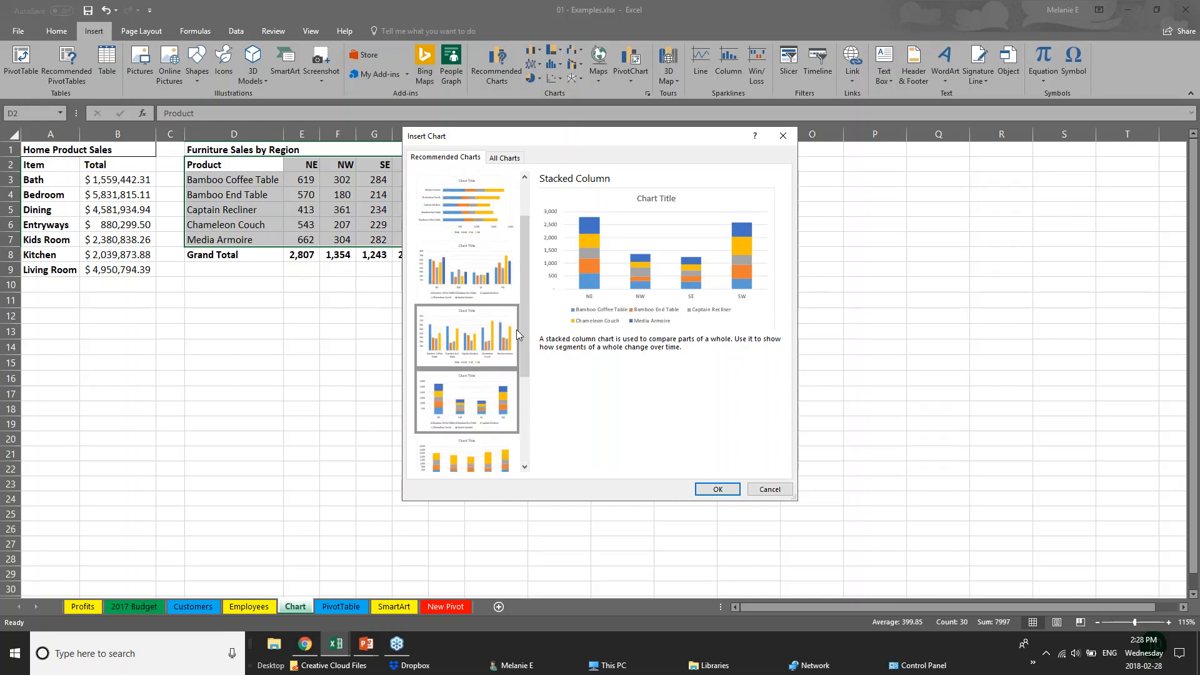
{"action": "left_click", "coordinate": [506, 208]}
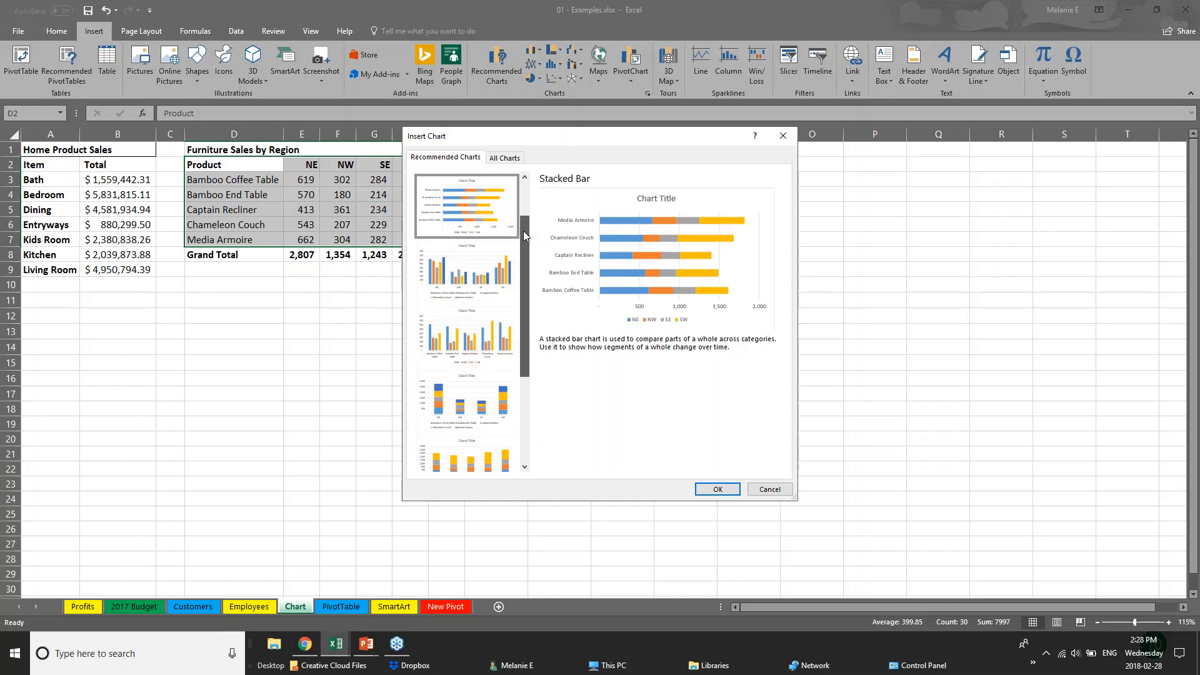
{"action": "left_click_drag", "start_coordinate": [526, 230], "coordinate": [528, 193]}
{"action": "left_click", "coordinate": [455, 208]}
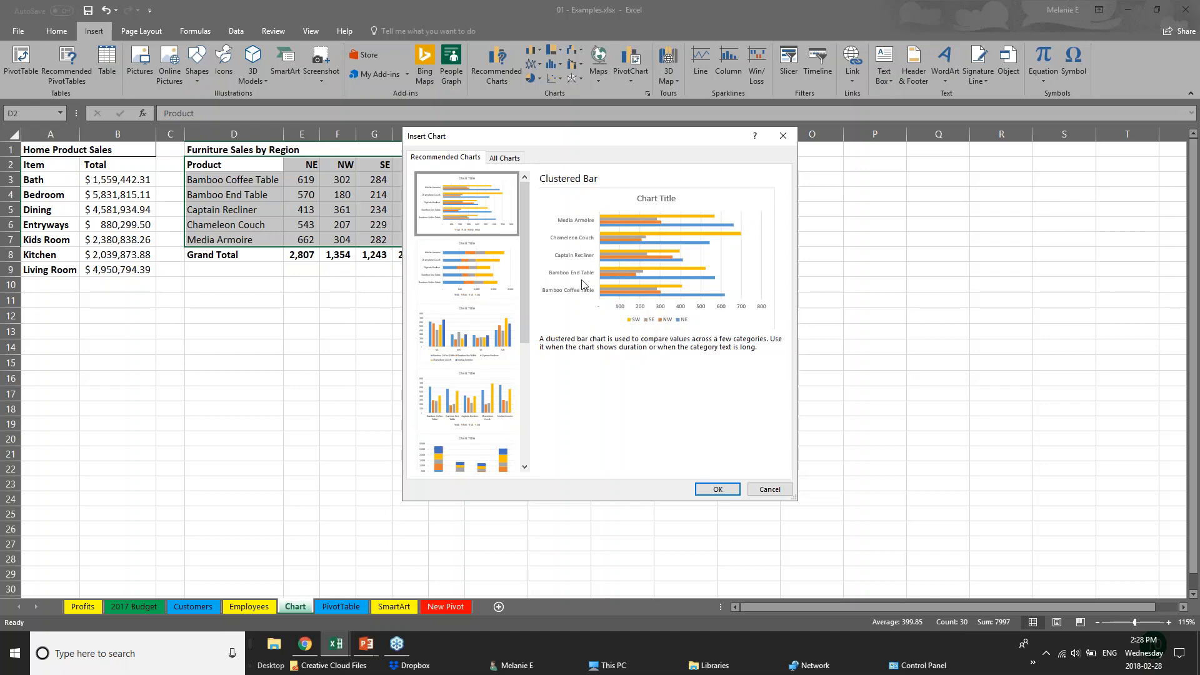
{"action": "left_click", "coordinate": [727, 490]}
Move the bar chart beside the sales table and enlarge it from its corner
{"action": "left_click_drag", "start_coordinate": [650, 284], "coordinate": [706, 185]}
{"action": "left_click_drag", "start_coordinate": [832, 375], "coordinate": [992, 489]}
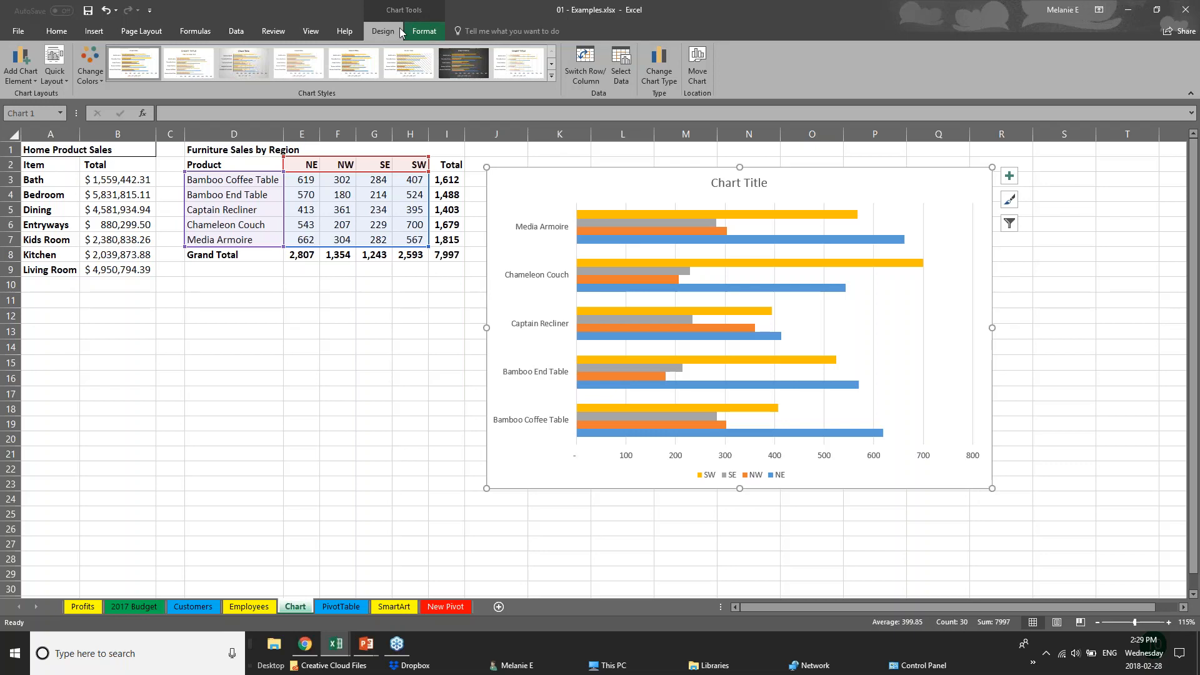
{"action": "left_click", "coordinate": [314, 436]}
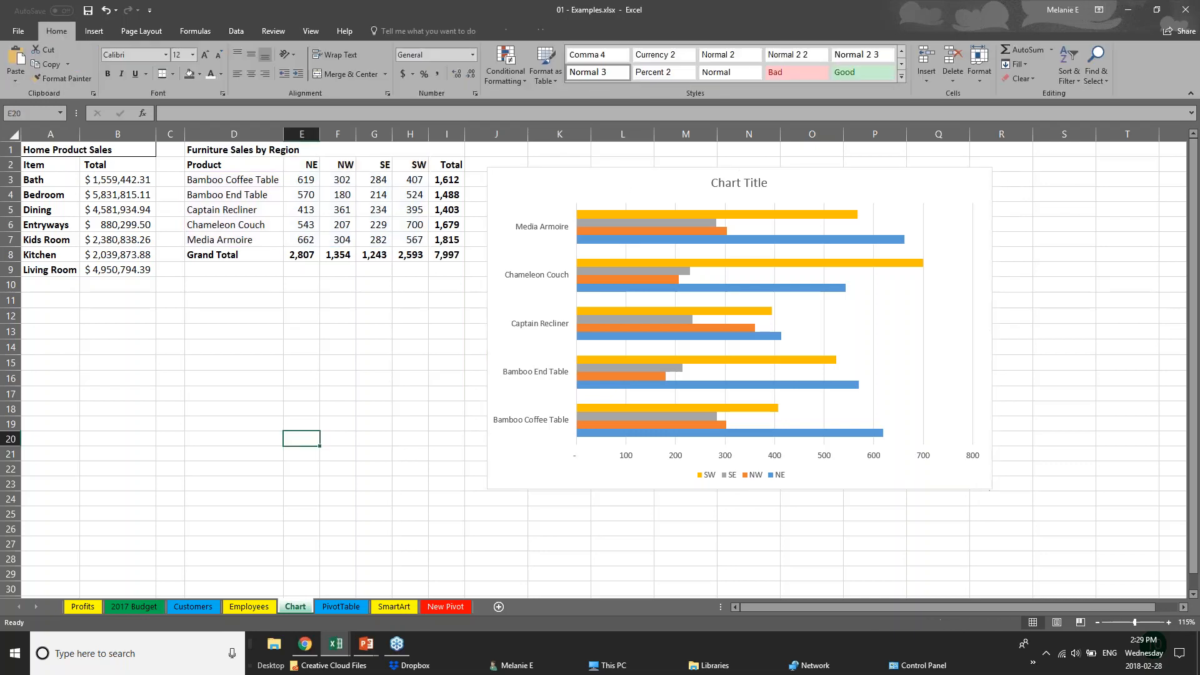
{"action": "left_click", "coordinate": [554, 482]}
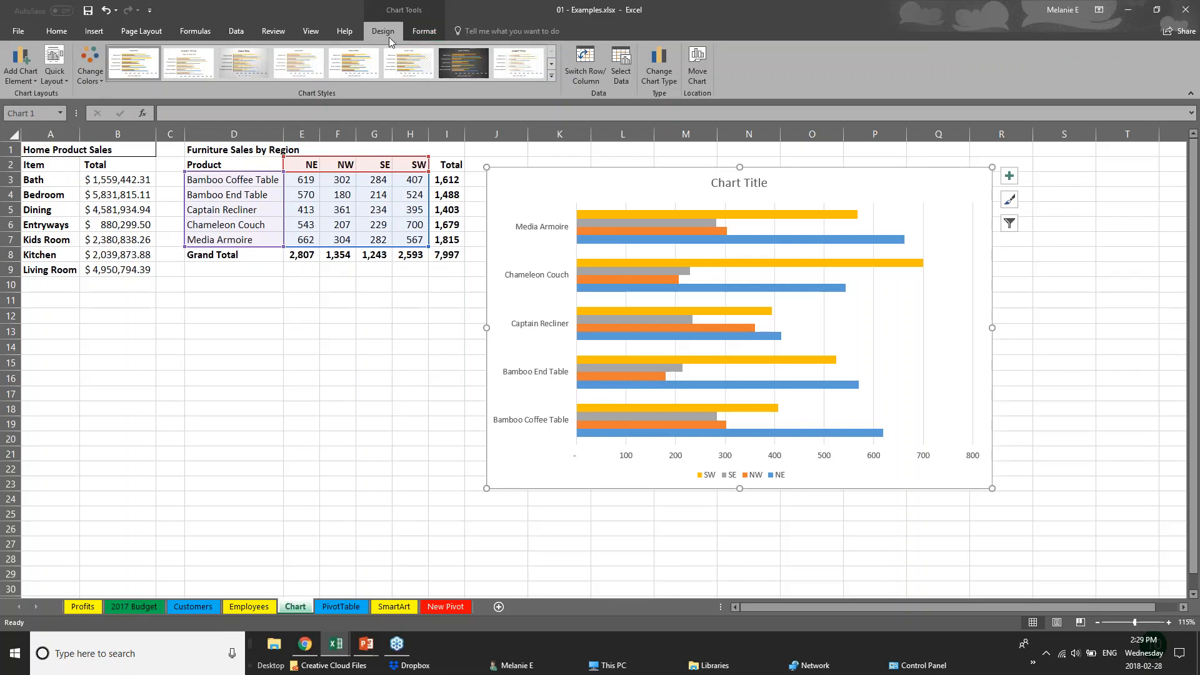
Recolour the chart bars with the dark green, yellow, blue and green Colorful palette
{"action": "left_click", "coordinate": [90, 66]}
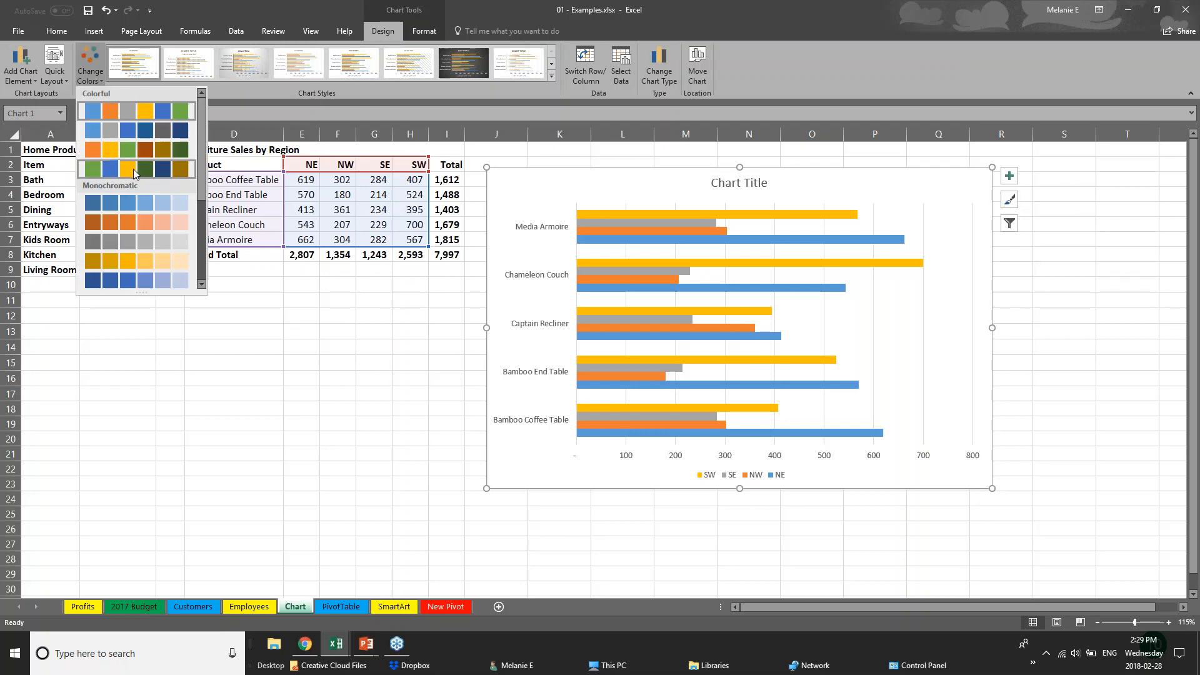
{"action": "left_click", "coordinate": [133, 167]}
{"action": "left_click", "coordinate": [133, 221]}
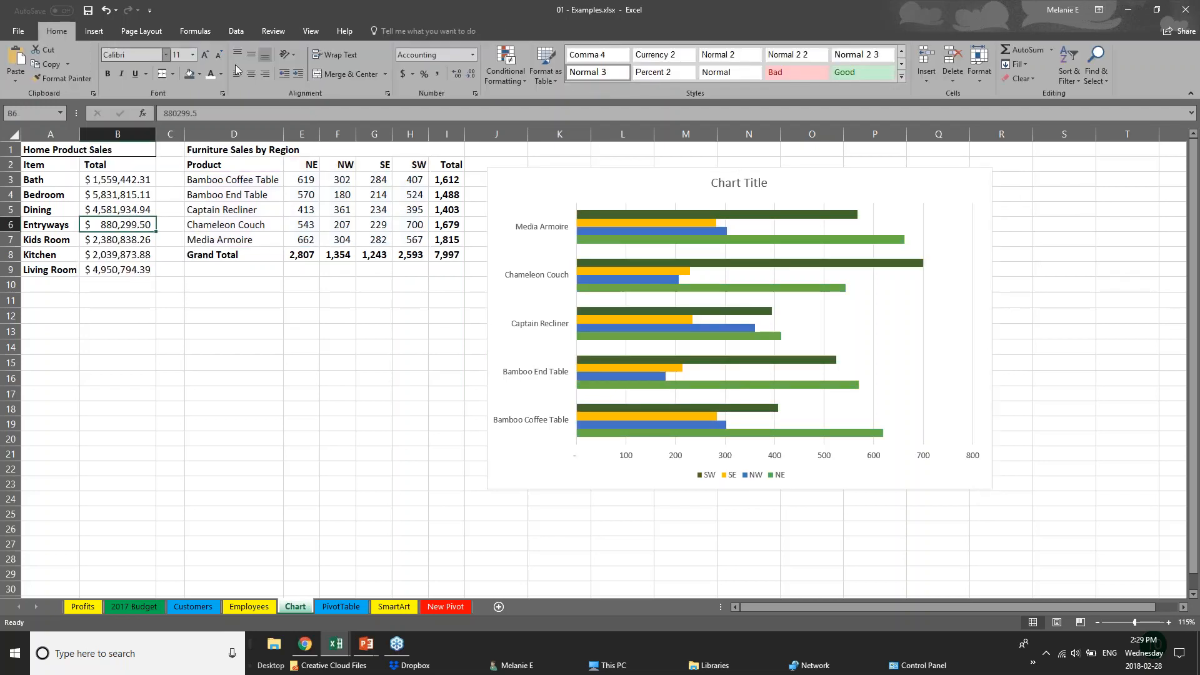
{"action": "left_click", "coordinate": [624, 231]}
{"action": "left_click", "coordinate": [90, 65]}
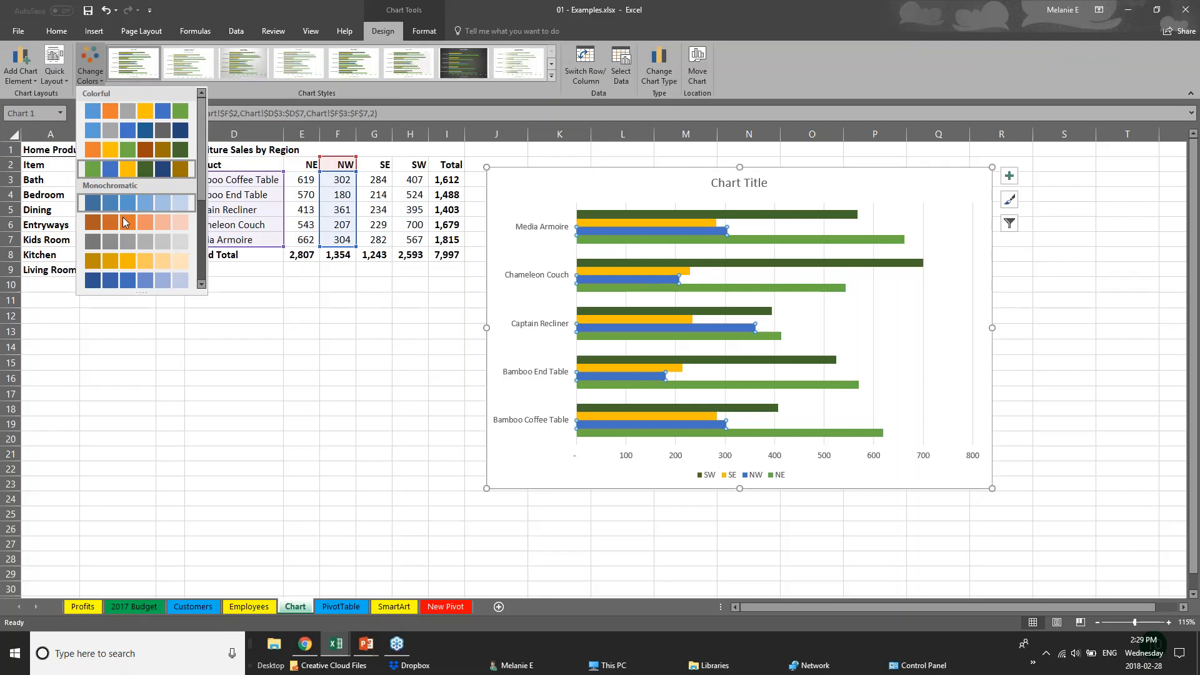
{"action": "left_click", "coordinate": [126, 221]}
{"action": "left_click", "coordinate": [90, 66]}
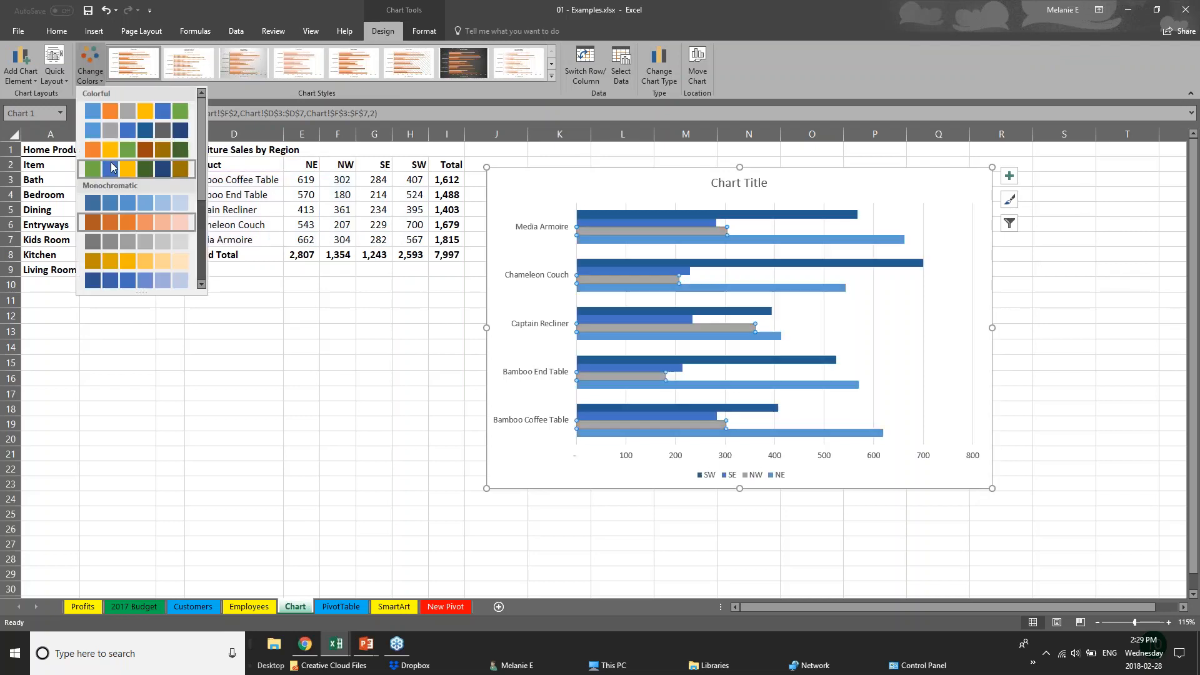
{"action": "left_click", "coordinate": [133, 167]}
{"action": "left_click", "coordinate": [552, 76]}
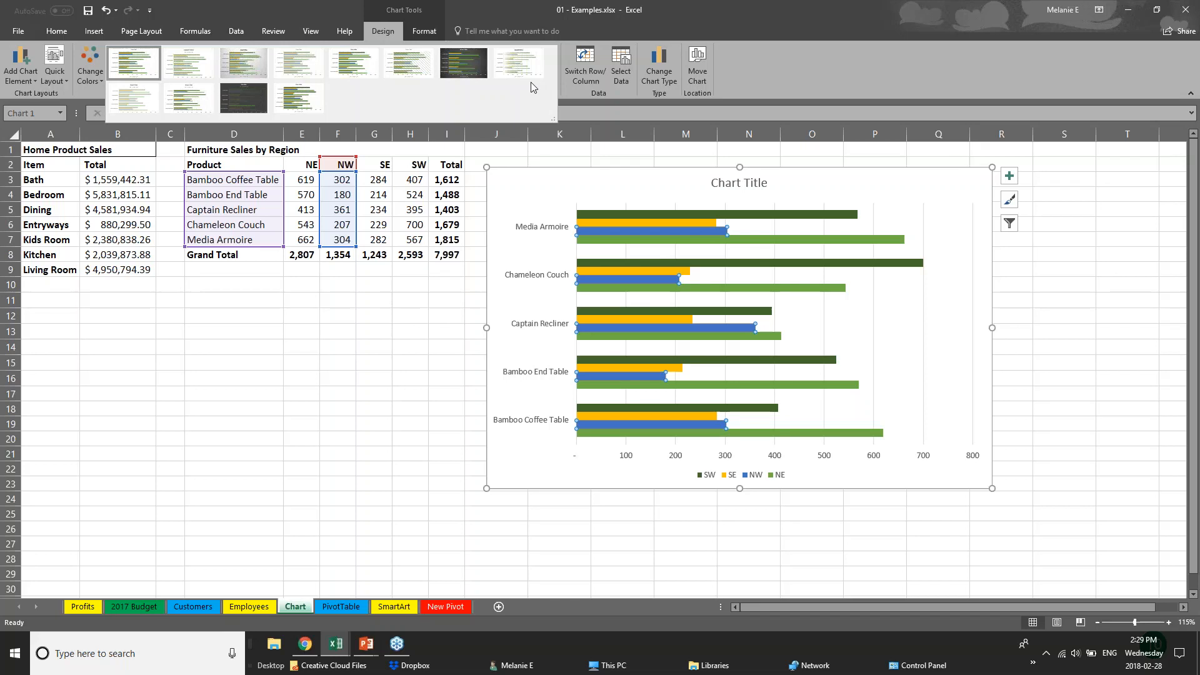
Apply the chart style with value labels, gradient-faded bars and an uppercase title
{"action": "left_click", "coordinate": [244, 56]}
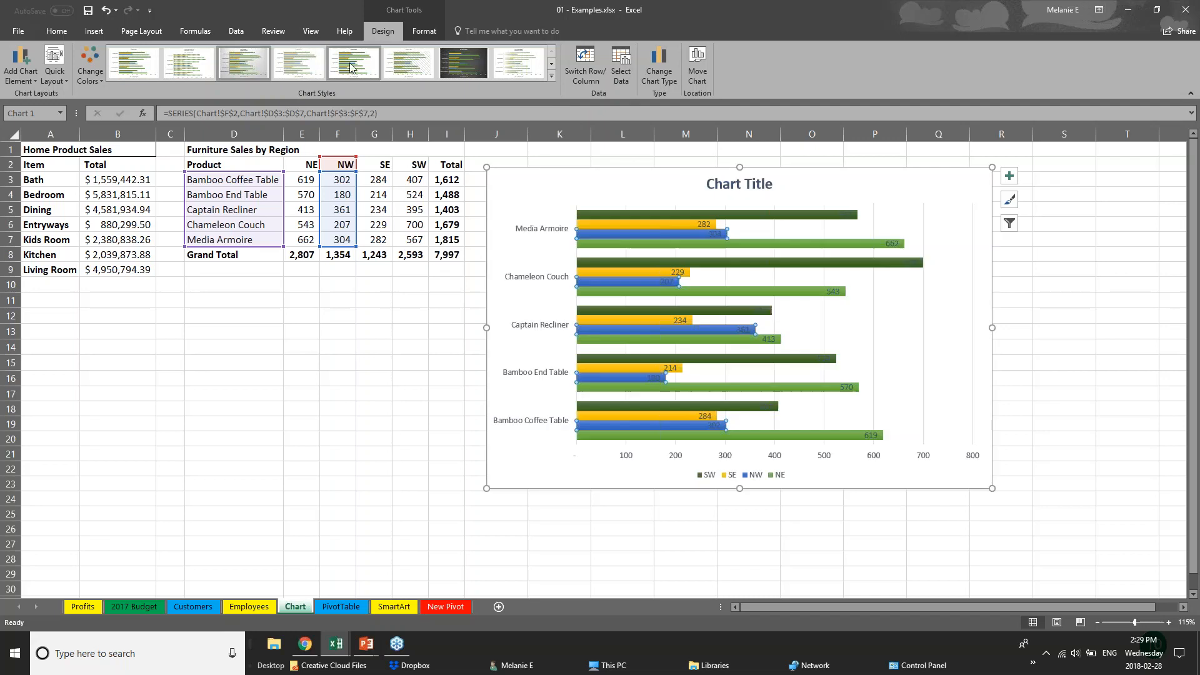
{"action": "left_click", "coordinate": [522, 67]}
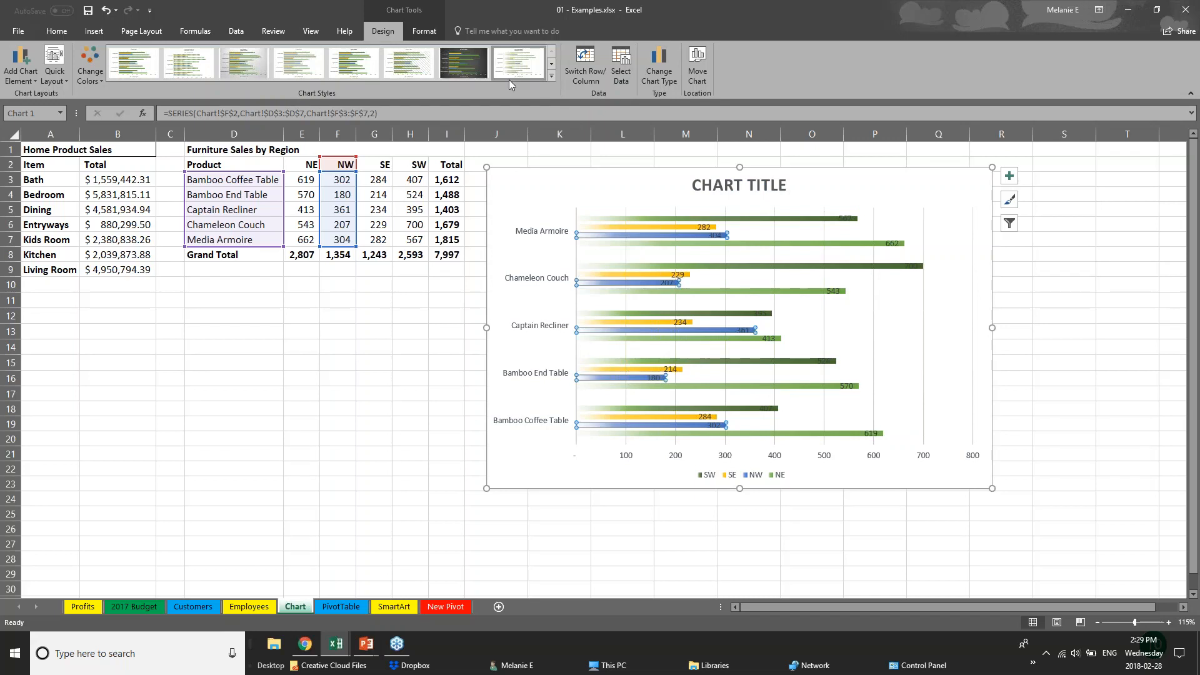
{"action": "left_click", "coordinate": [550, 77]}
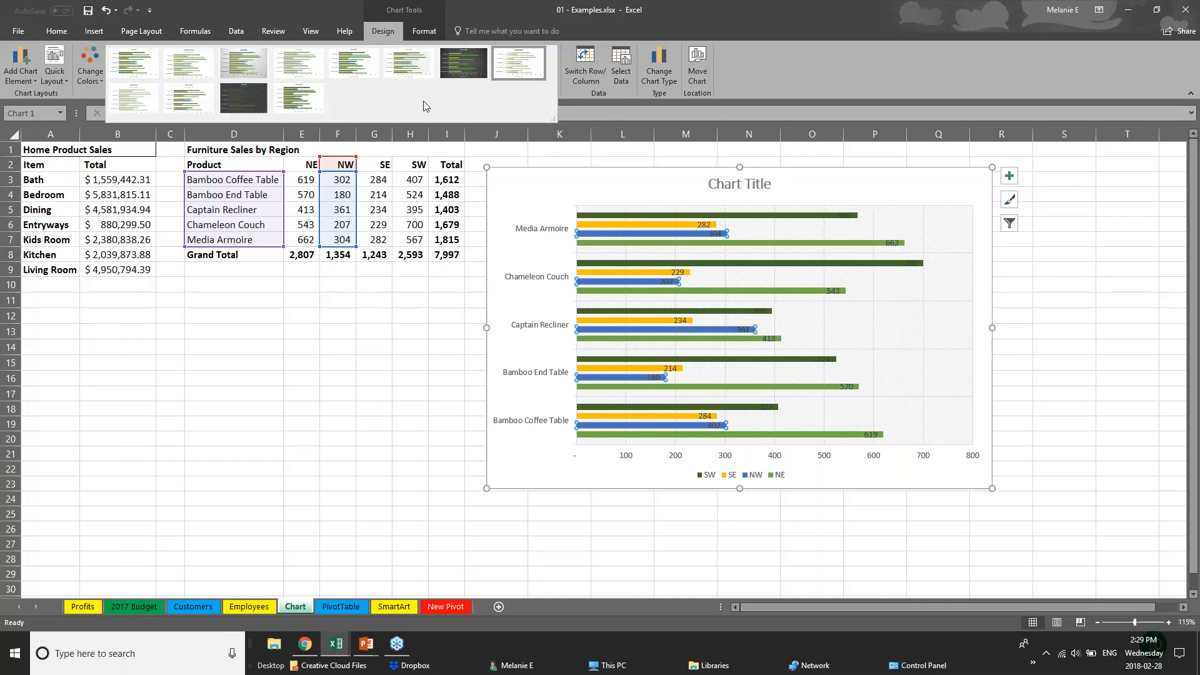
{"action": "left_click", "coordinate": [433, 32]}
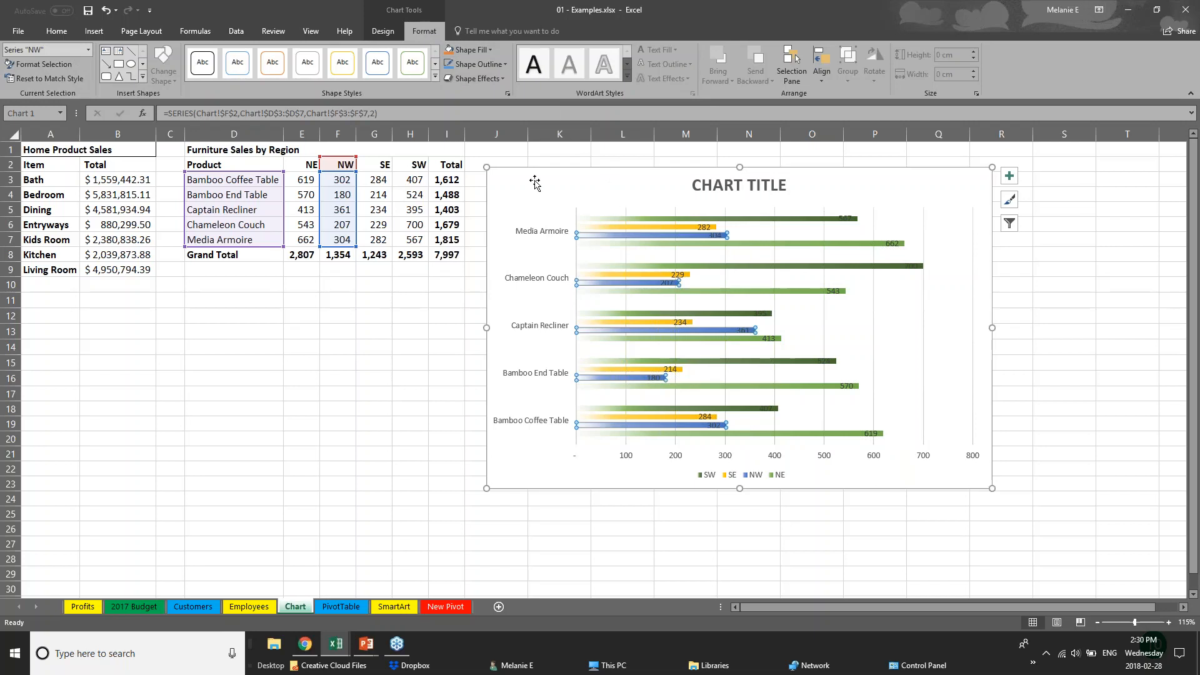
Select the SW series and fill its bars dark orange
{"action": "left_click", "coordinate": [637, 227]}
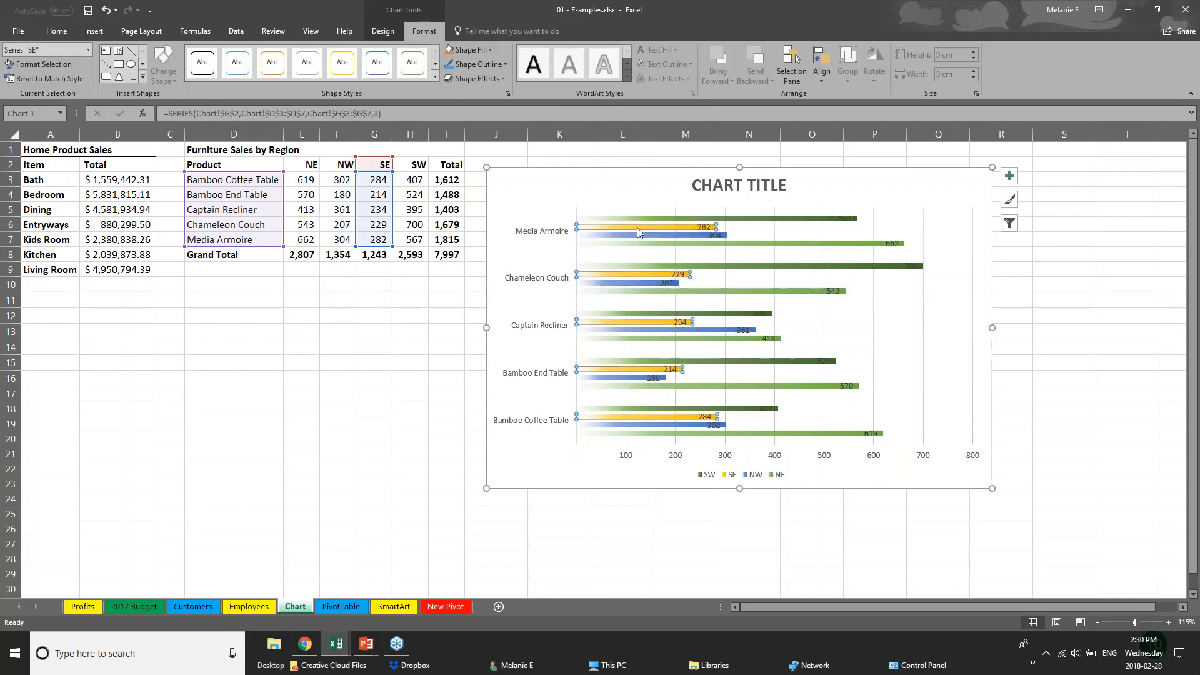
{"action": "left_click", "coordinate": [640, 217]}
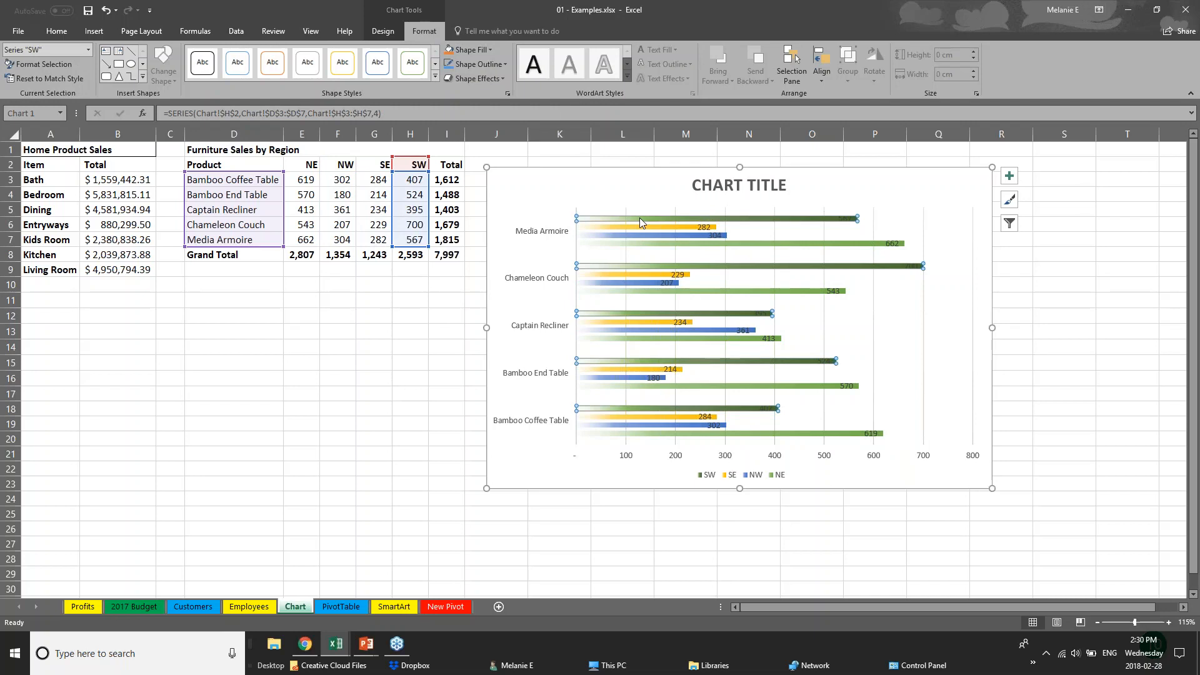
{"action": "left_click", "coordinate": [468, 49]}
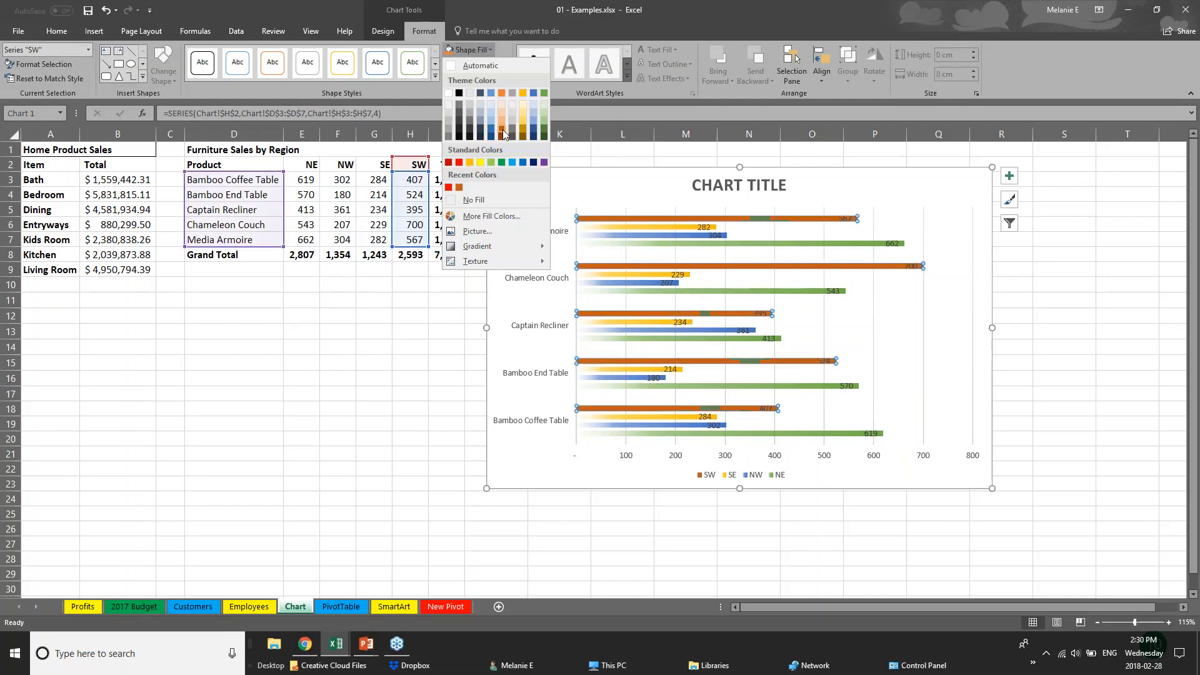
{"action": "left_click", "coordinate": [501, 128]}
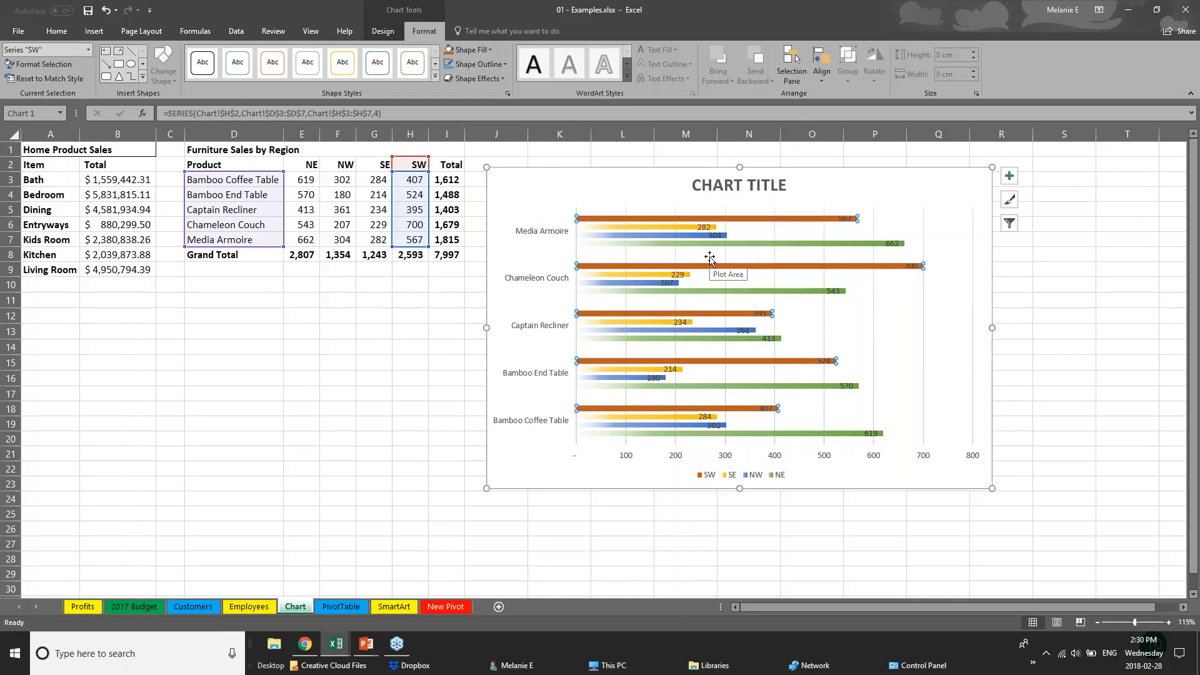
Replace the chart title with 'SALES DATA'
{"action": "left_click", "coordinate": [722, 185]}
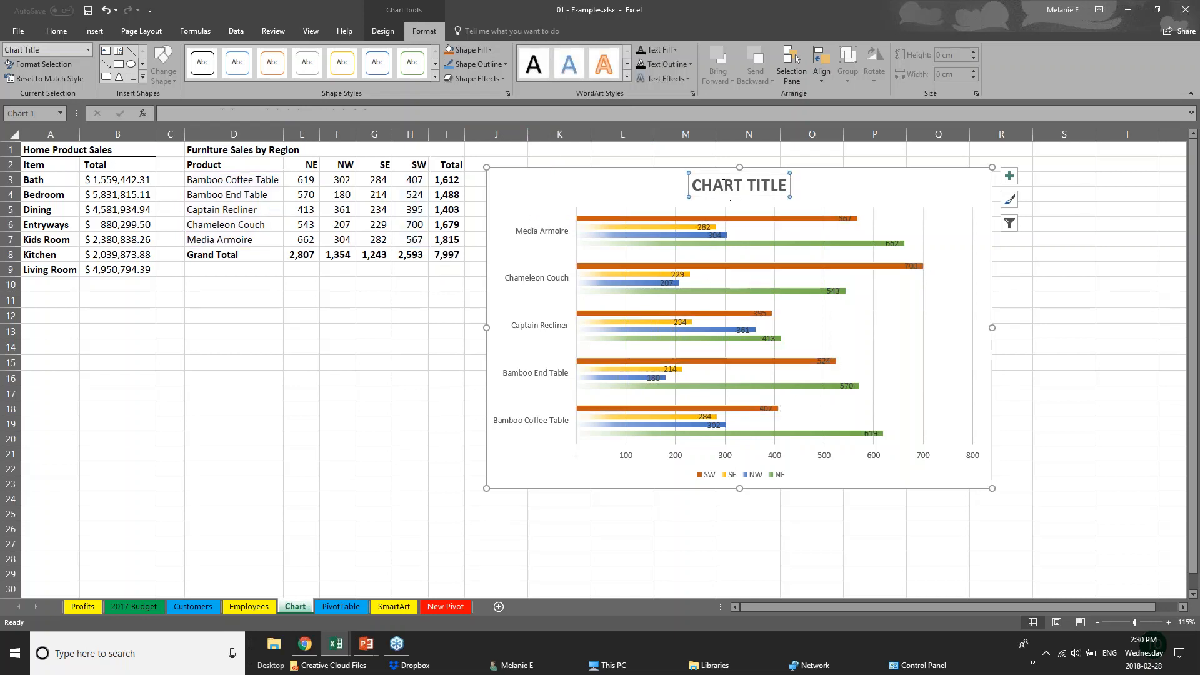
{"action": "triple_click", "coordinate": [721, 185]}
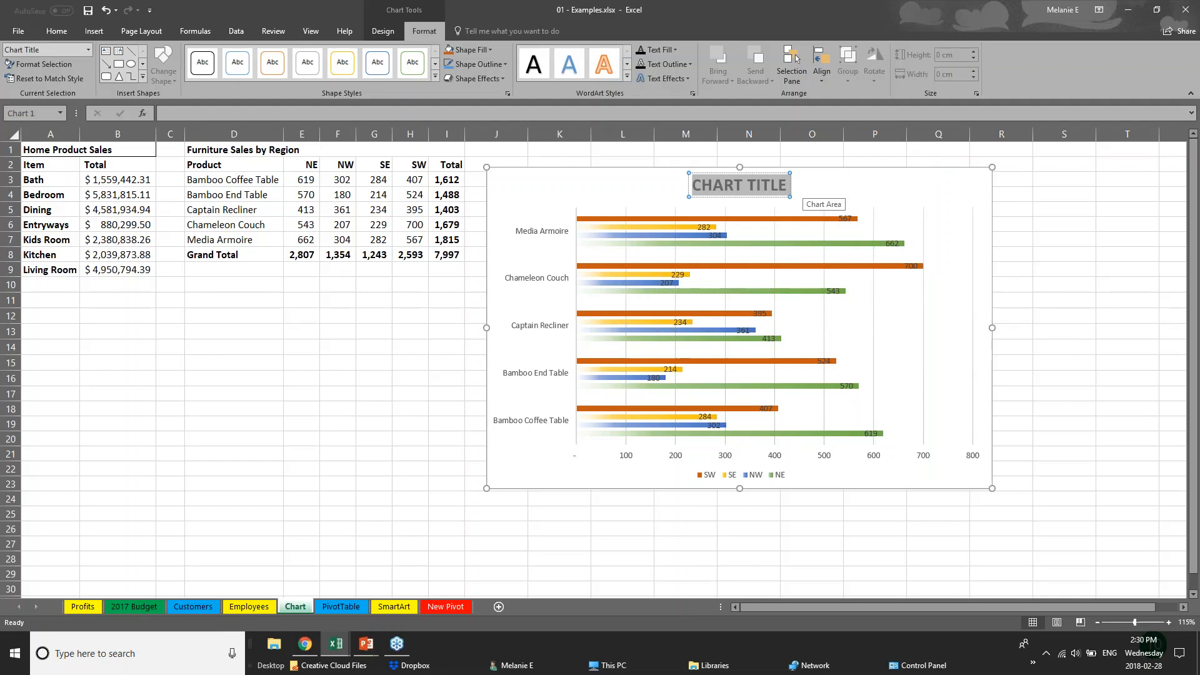
{"action": "type", "text": "SALES"}
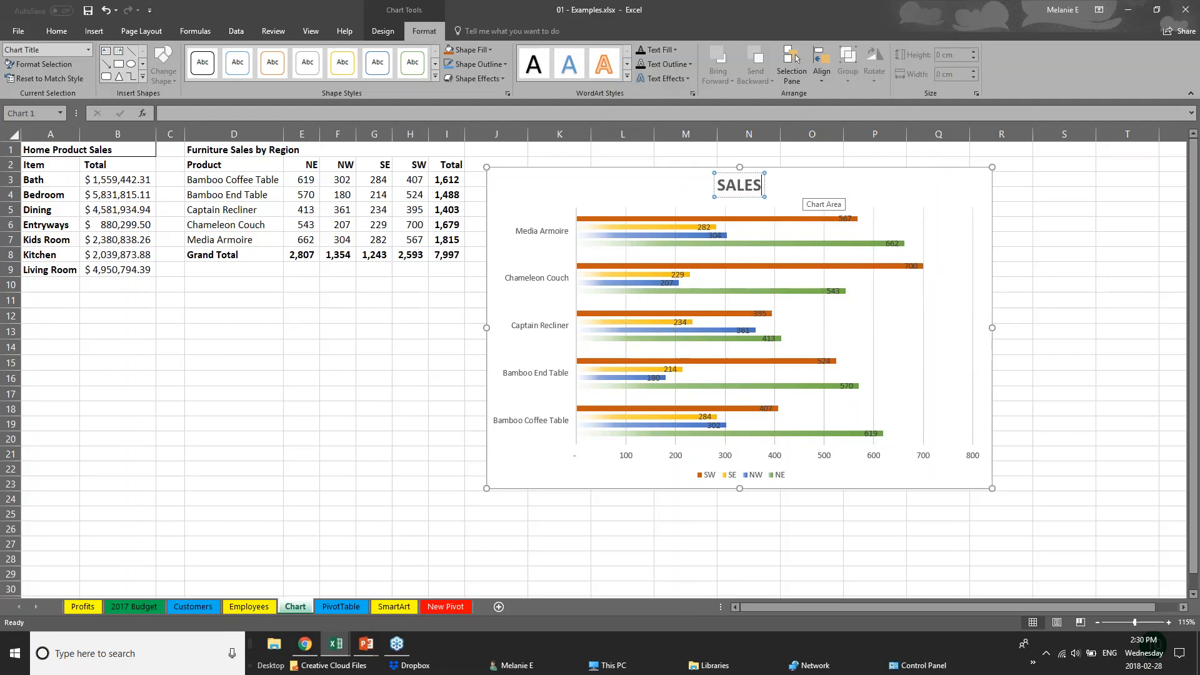
{"action": "type", "text": " DATA"}
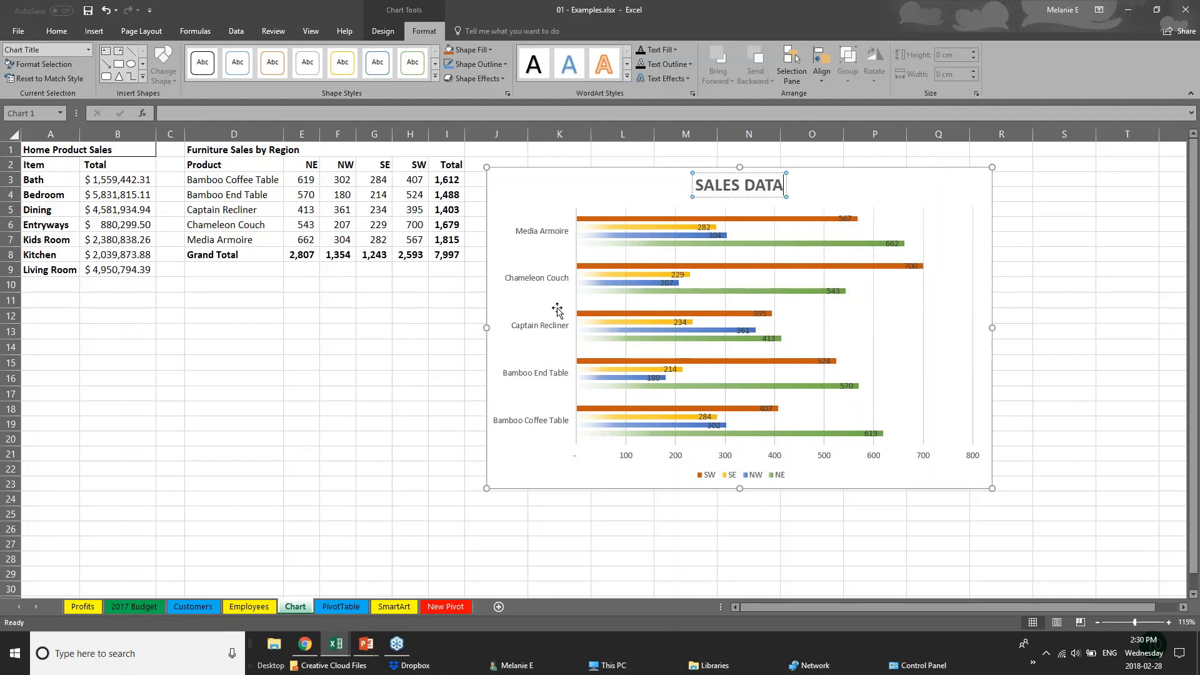
{"action": "left_click", "coordinate": [627, 461]}
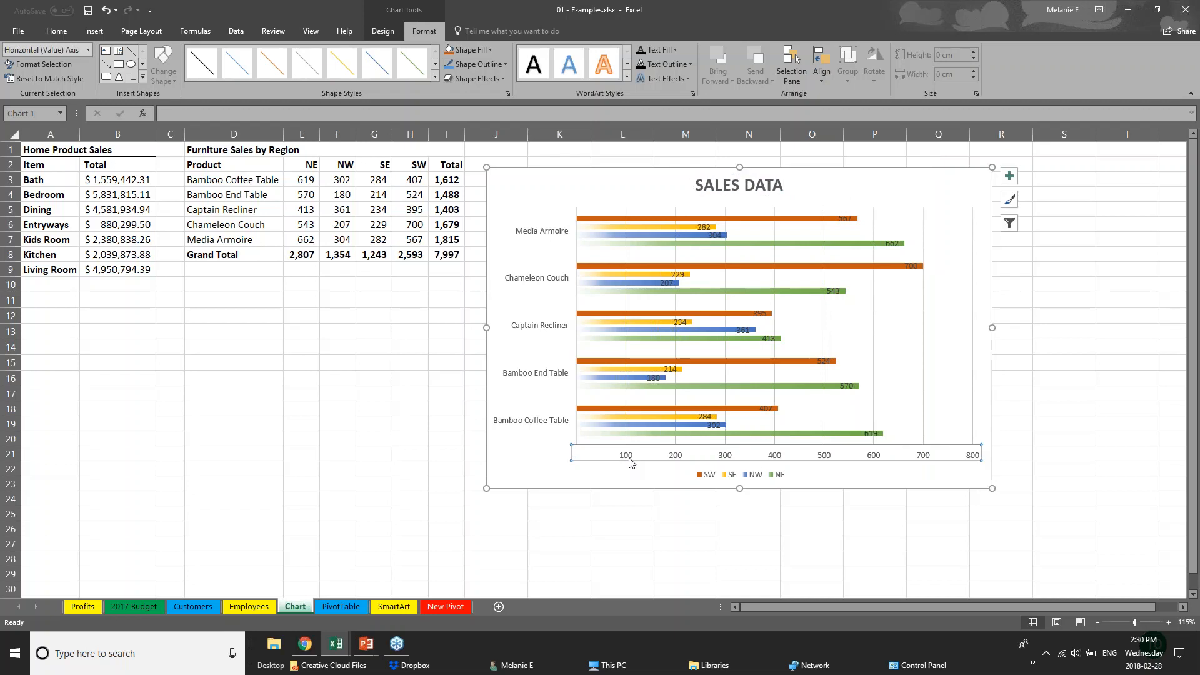
Increase the font size of the product name labels on the vertical axis
{"action": "left_click", "coordinate": [568, 375]}
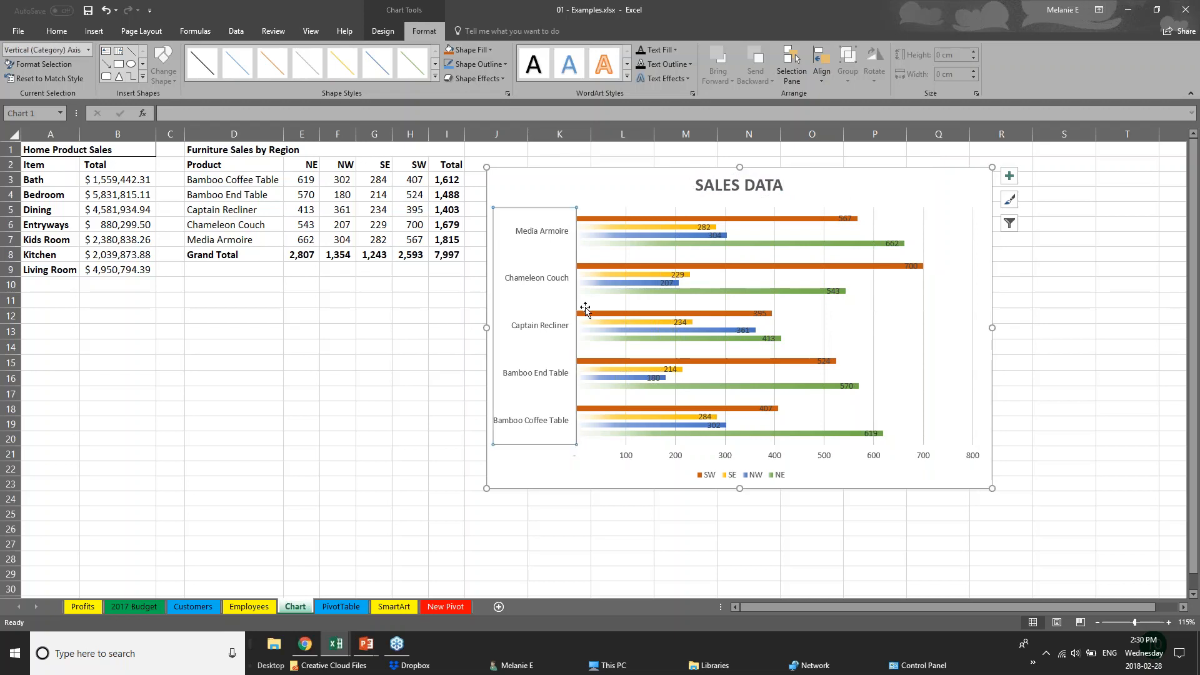
{"action": "left_click", "coordinate": [56, 31]}
{"action": "left_click", "coordinate": [205, 55]}
{"action": "left_click", "coordinate": [205, 55]}
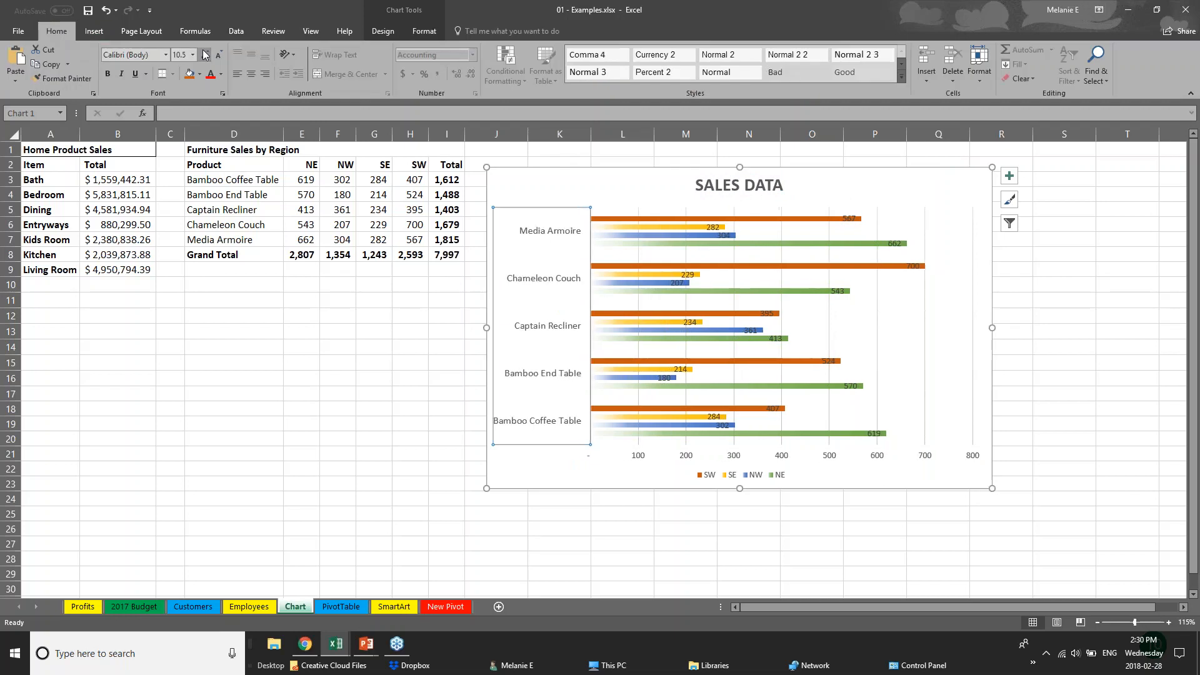
{"action": "left_click", "coordinate": [651, 456]}
{"action": "left_click", "coordinate": [650, 457]}
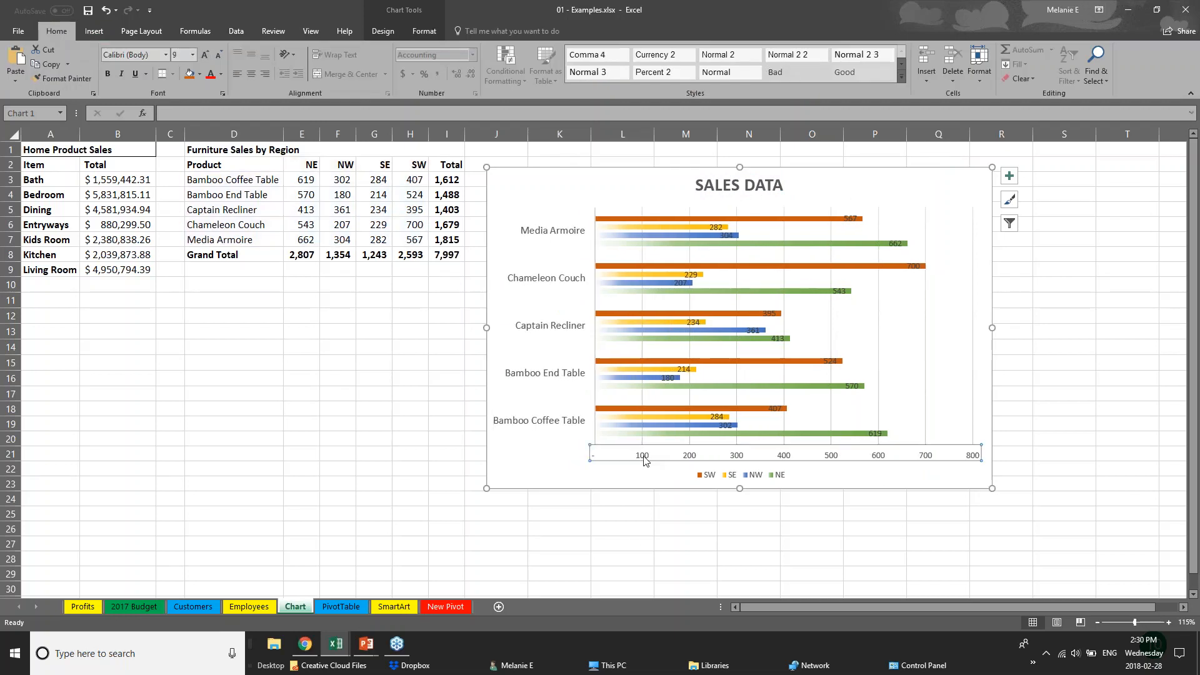
Reposition the 700 and 567 value labels and delete the horizontal value axis
{"action": "left_click", "coordinate": [849, 219]}
{"action": "left_click_drag", "start_coordinate": [912, 266], "coordinate": [940, 266]}
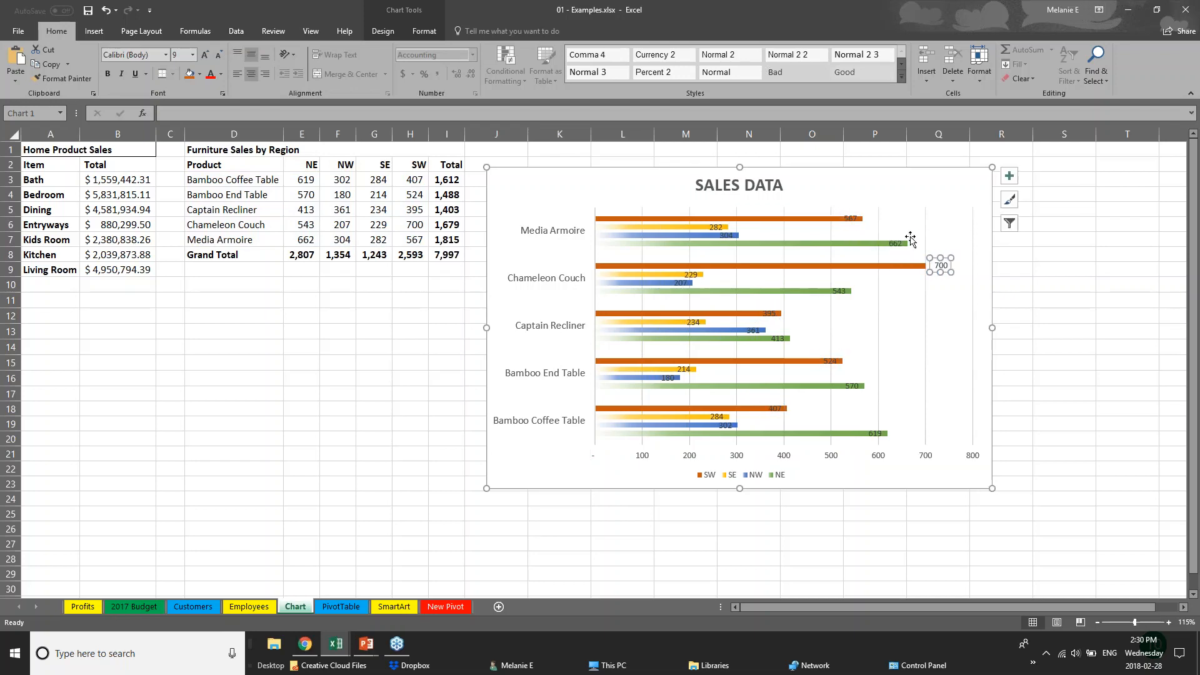
{"action": "left_click", "coordinate": [852, 221]}
{"action": "left_click_drag", "start_coordinate": [856, 220], "coordinate": [856, 220]}
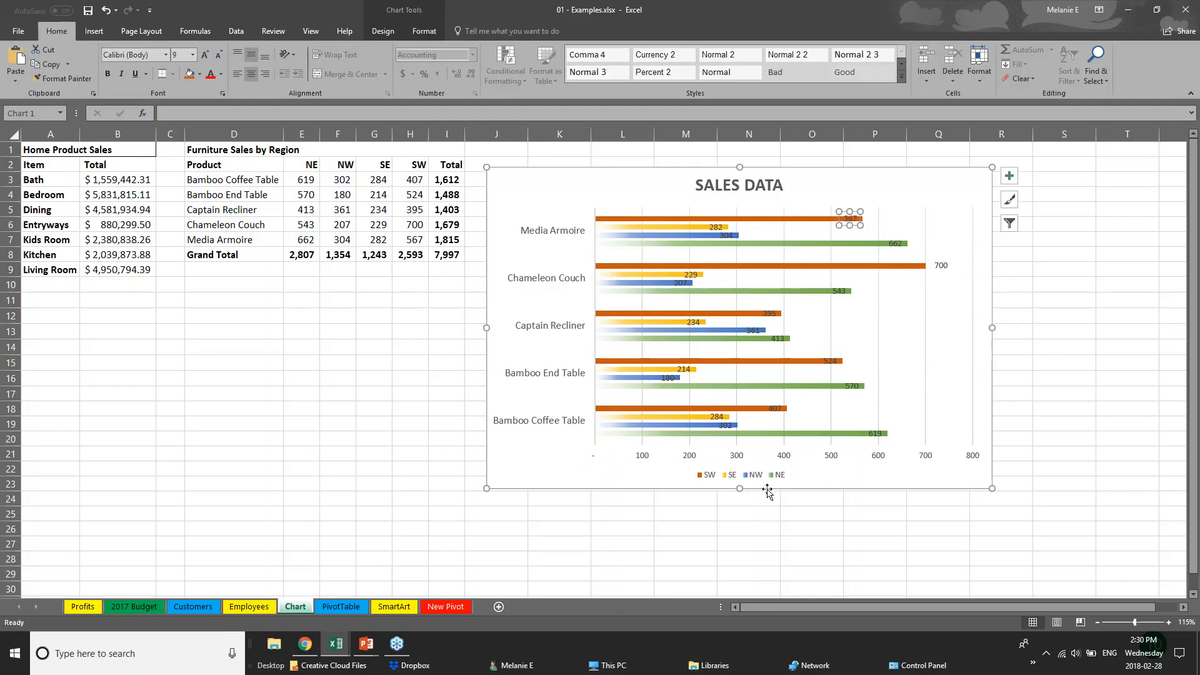
{"action": "left_click", "coordinate": [781, 460]}
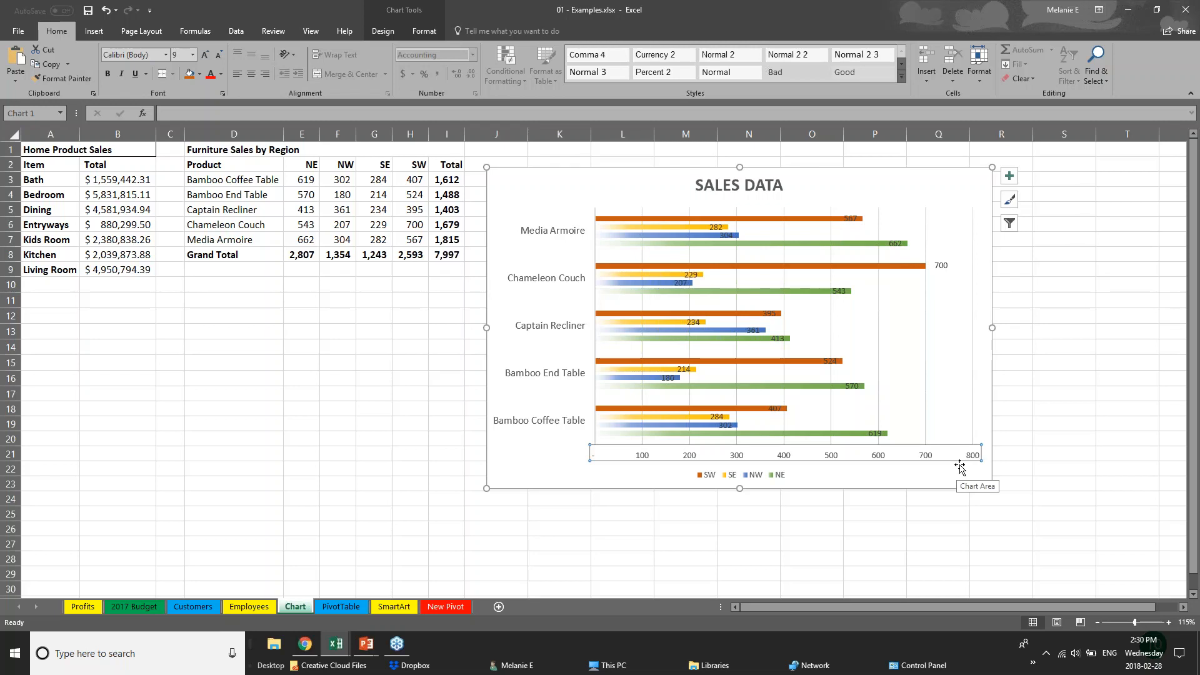
{"action": "key", "text": "Delete"}
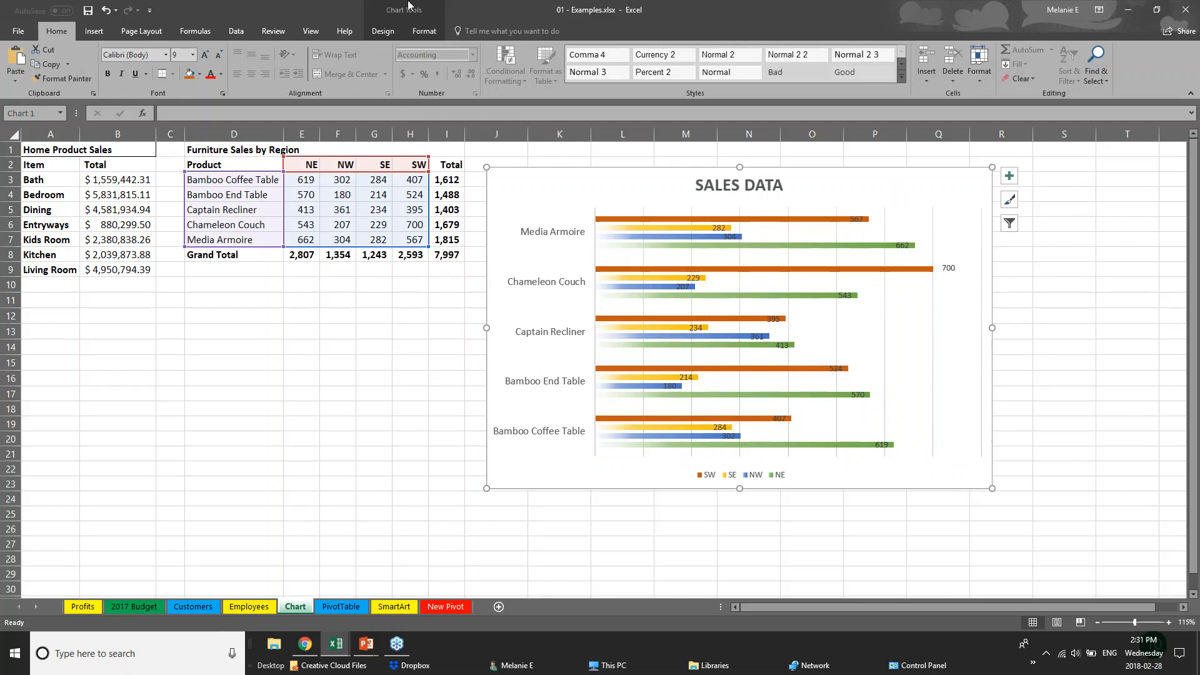
Select the SW, SE and NW chart series to see their source ranges
{"action": "left_click", "coordinate": [388, 32]}
{"action": "left_click", "coordinate": [425, 34]}
{"action": "left_click", "coordinate": [394, 33]}
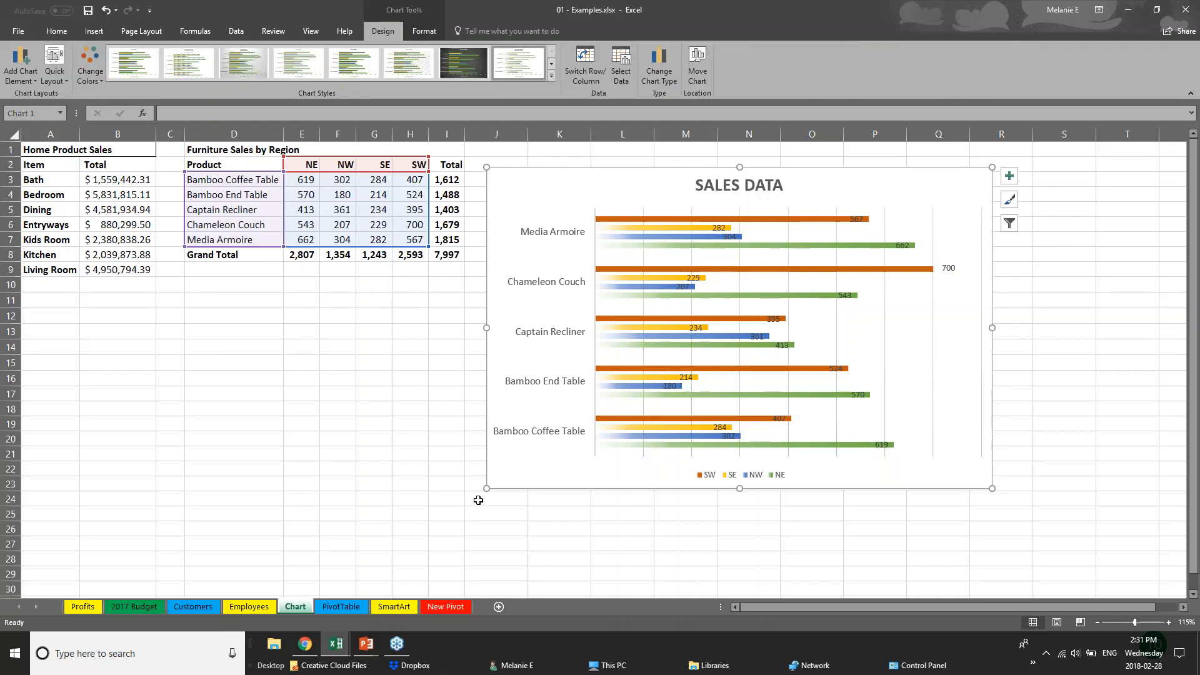
{"action": "left_click", "coordinate": [380, 181]}
{"action": "left_click", "coordinate": [593, 218]}
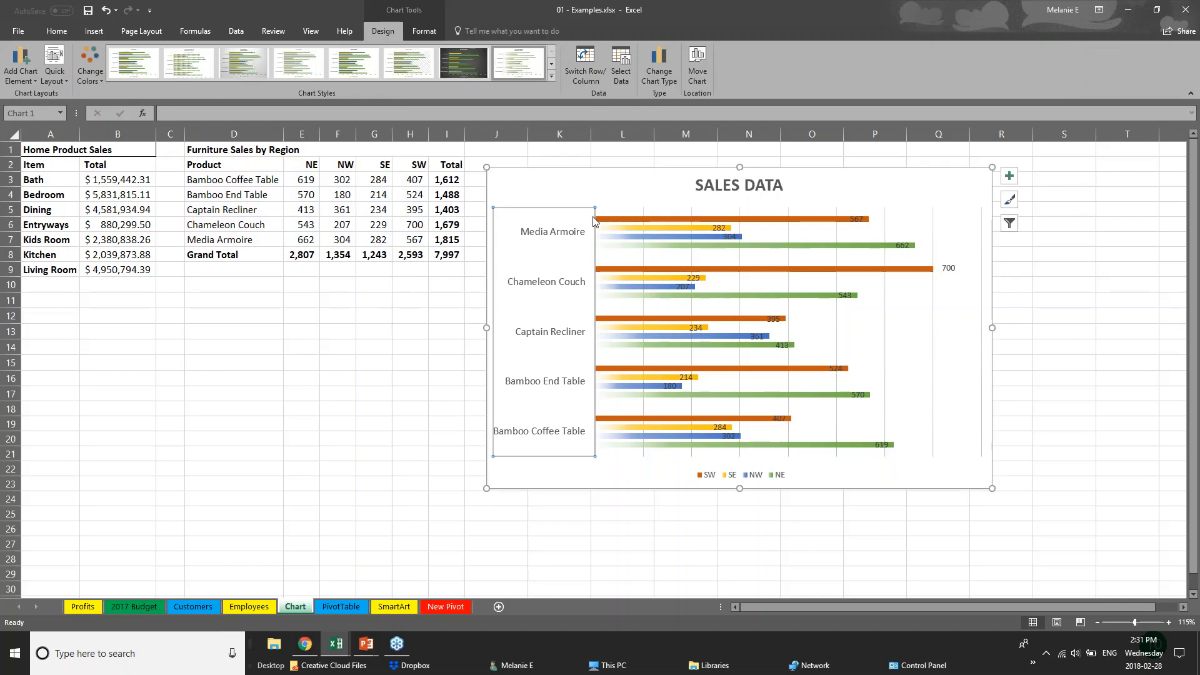
{"action": "left_click", "coordinate": [673, 220]}
{"action": "left_click", "coordinate": [685, 229]}
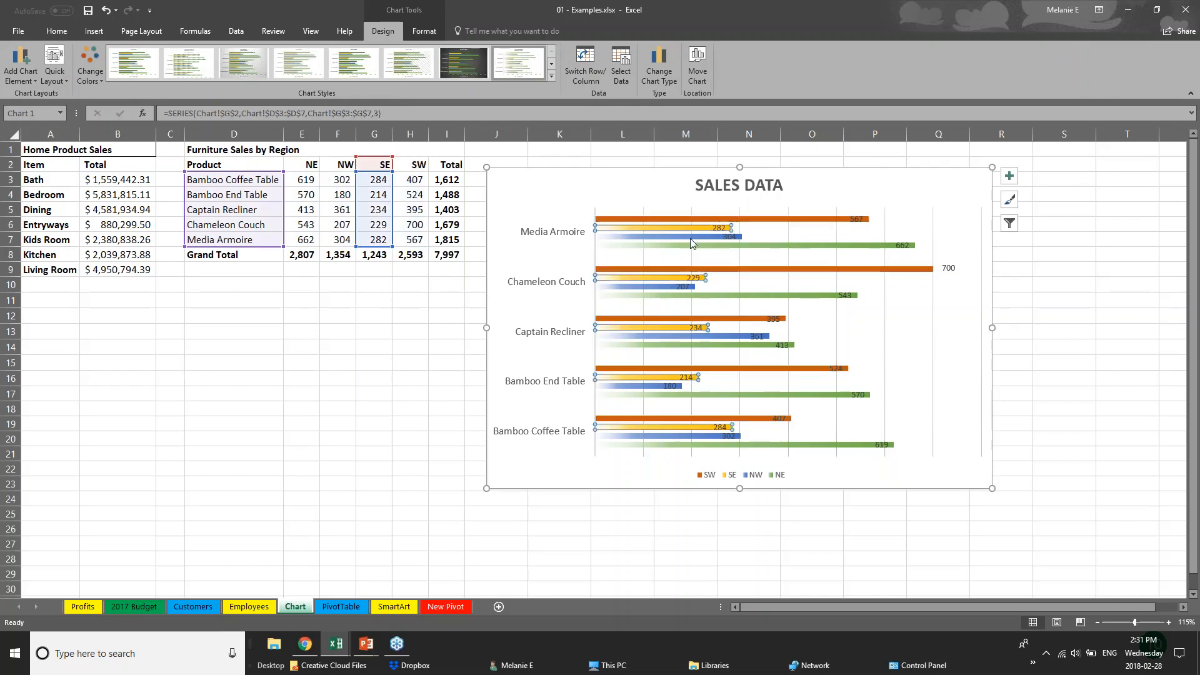
{"action": "left_click", "coordinate": [690, 238]}
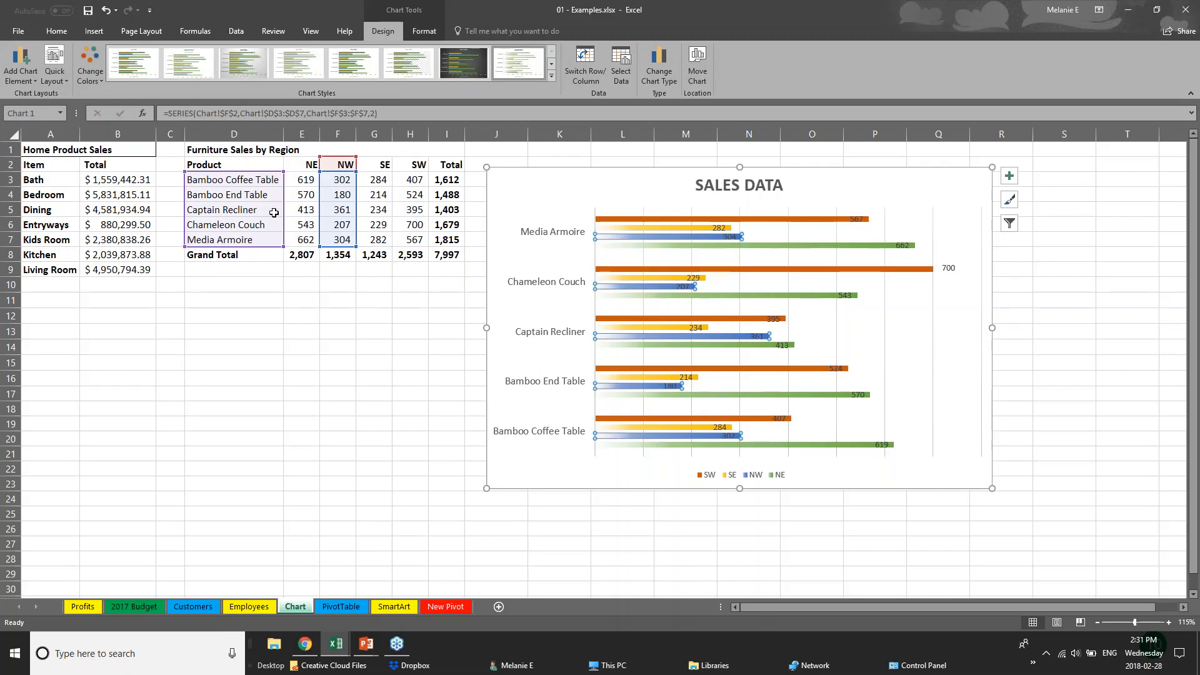
Change Bamboo End Table's NW value in F4 from 180 to 181
{"action": "left_click", "coordinate": [344, 195]}
{"action": "double_click", "coordinate": [344, 195]}
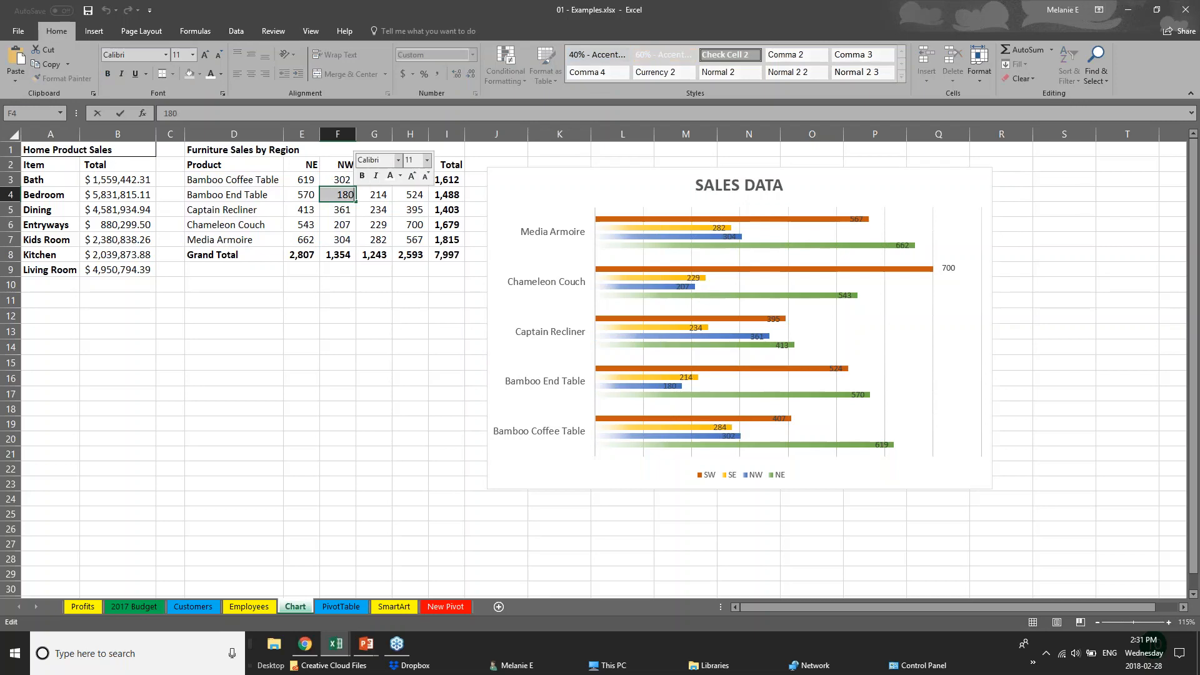
{"action": "type", "text": "181"}
{"action": "key", "text": "Return"}
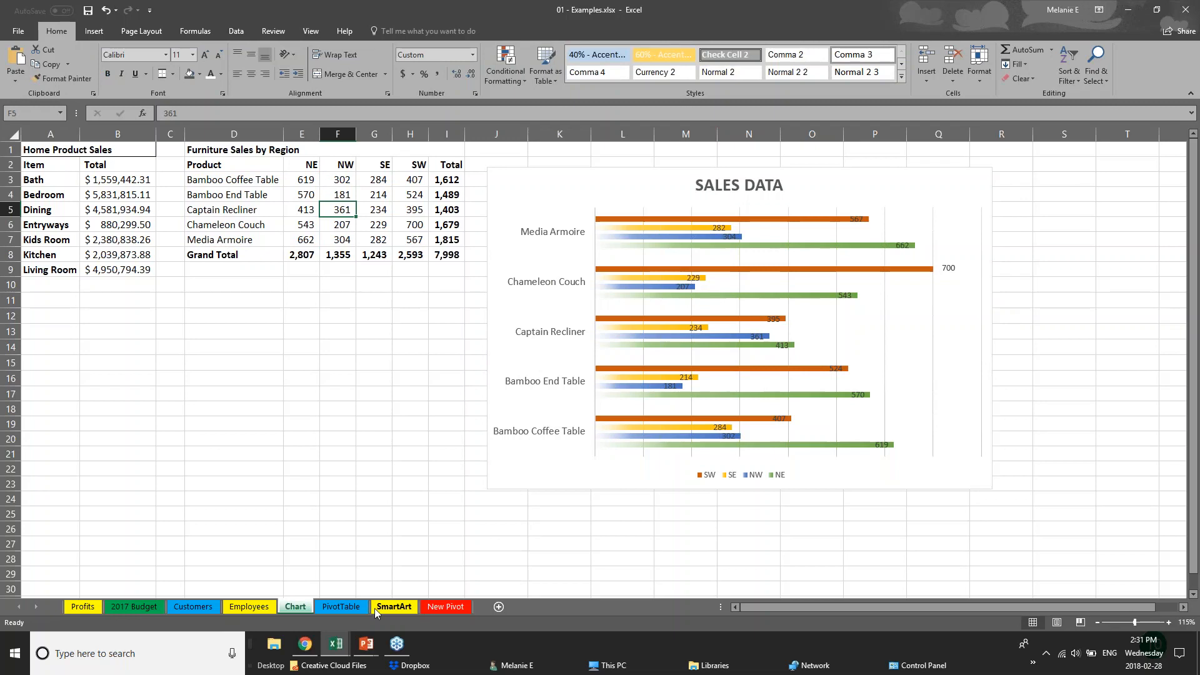
{"action": "left_click", "coordinate": [366, 644]}
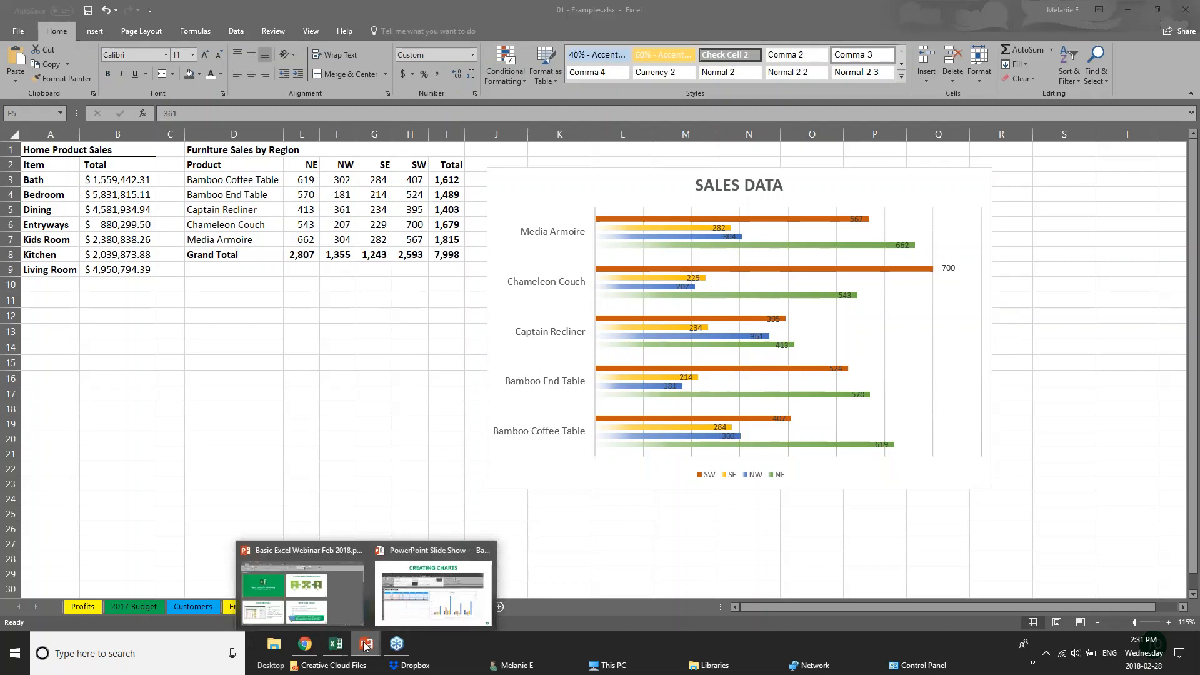
Bring the PowerPoint slide show forward and advance to the CREATING TABLES slide
{"action": "left_click", "coordinate": [411, 617]}
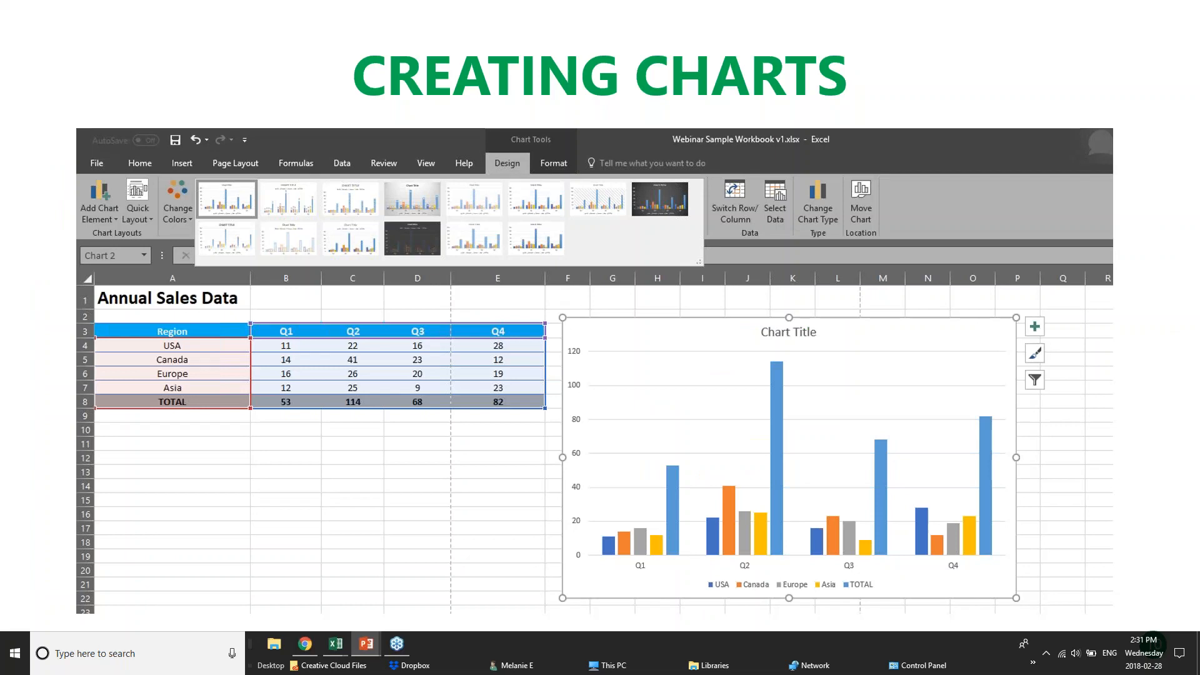
{"action": "key", "text": "Right"}
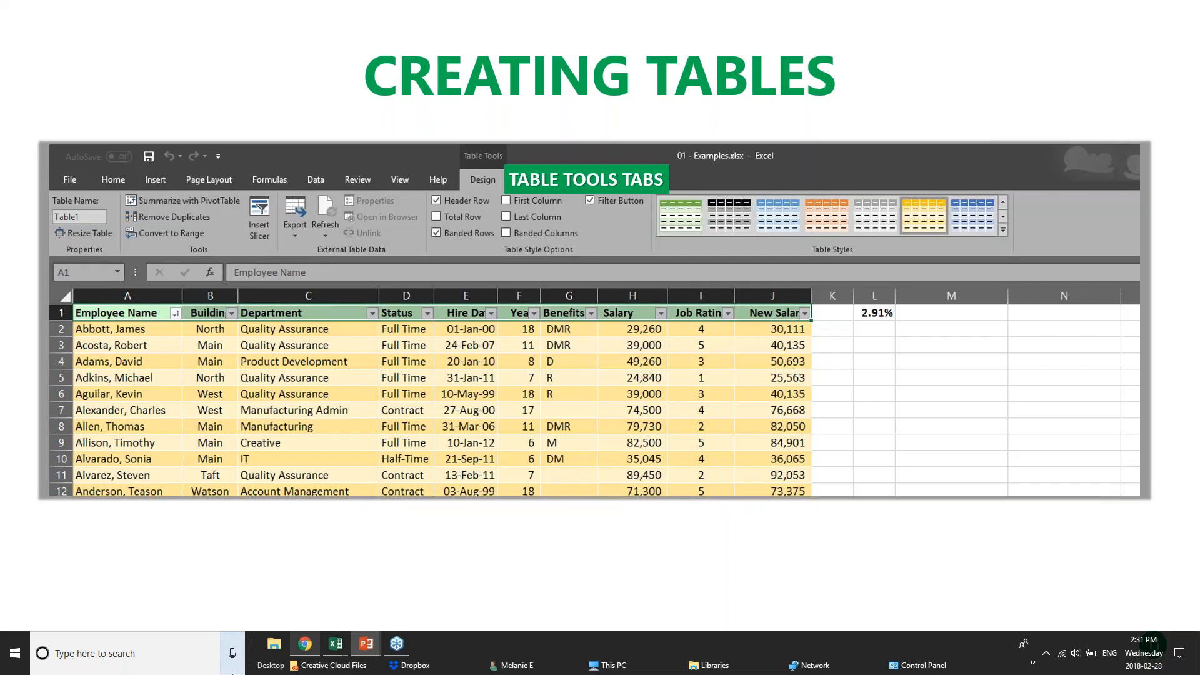
{"action": "mouse_move", "coordinate": [329, 657]}
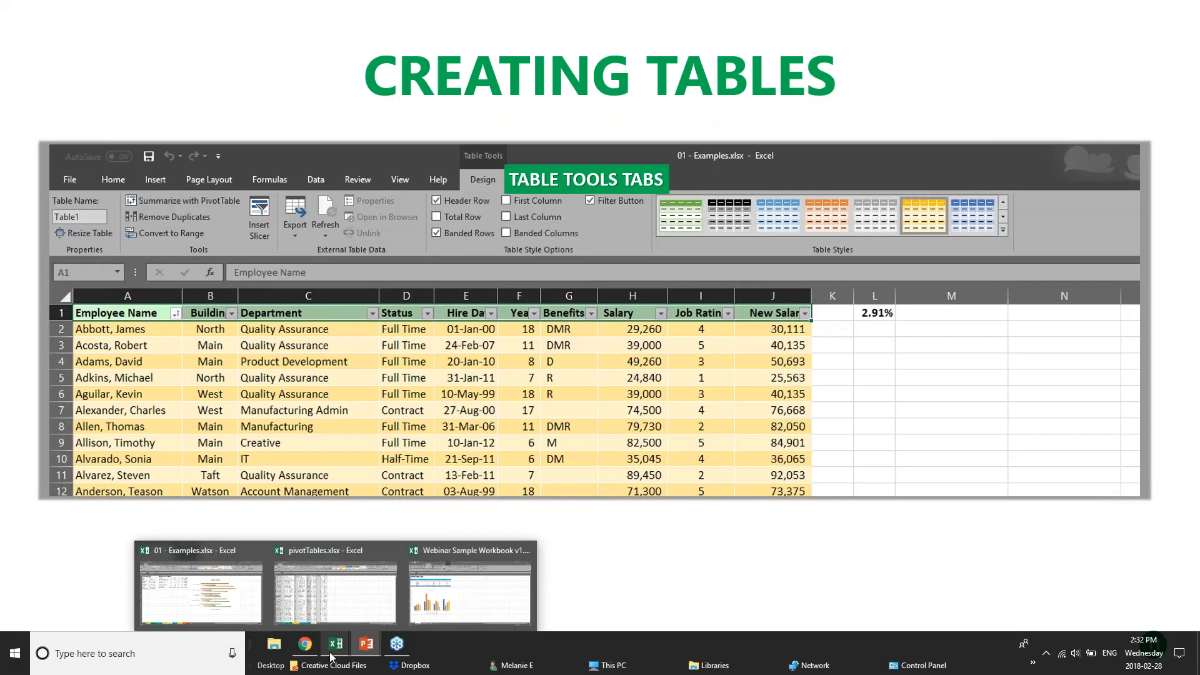
Cycle through Webinar Sample Workbook and pivotTables.xlsx, ending back on 01 - Examples.xlsx
{"action": "left_click", "coordinate": [460, 597]}
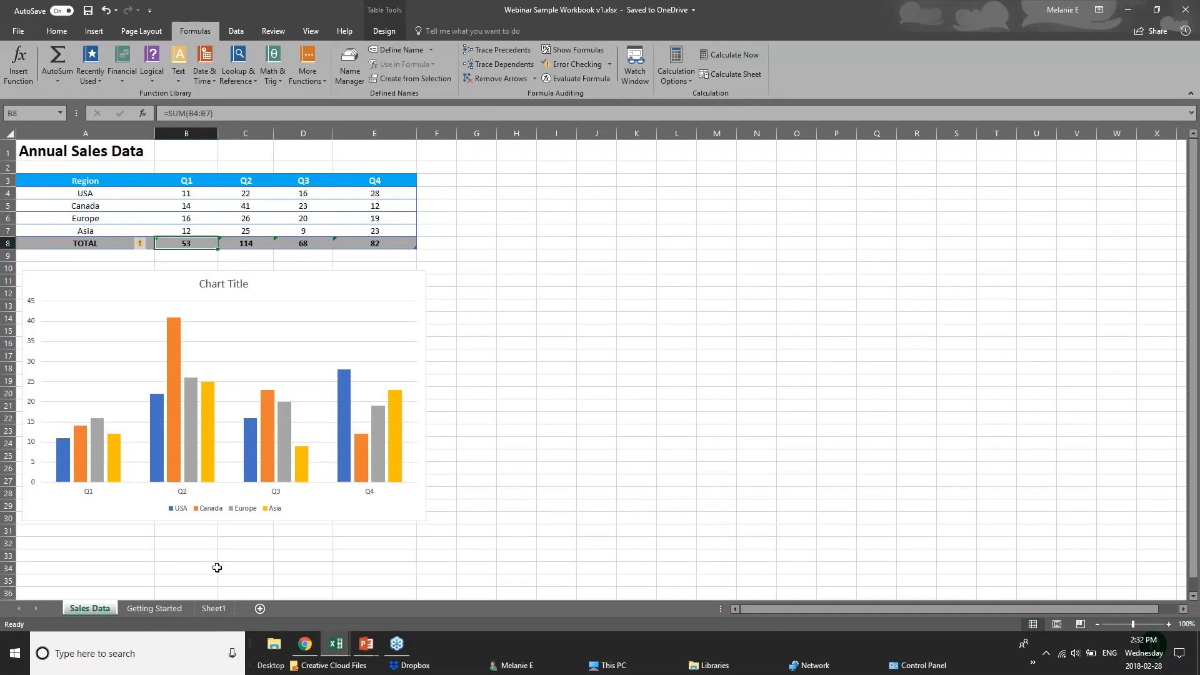
{"action": "left_click", "coordinate": [336, 643]}
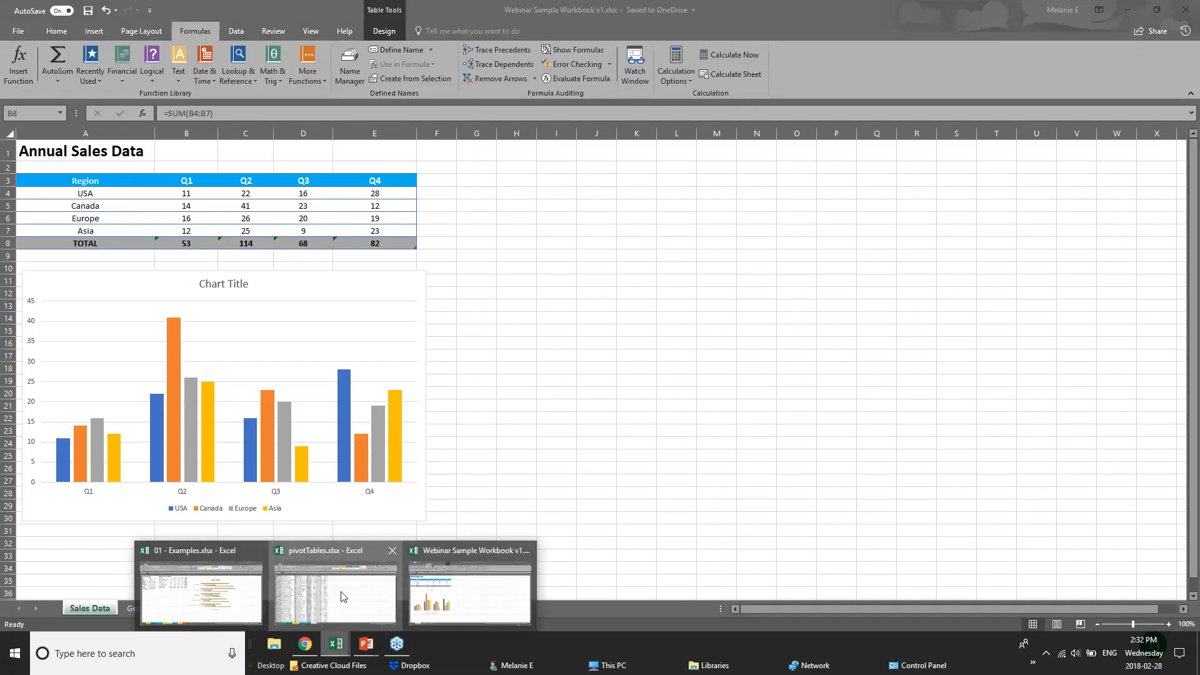
{"action": "left_click", "coordinate": [341, 595]}
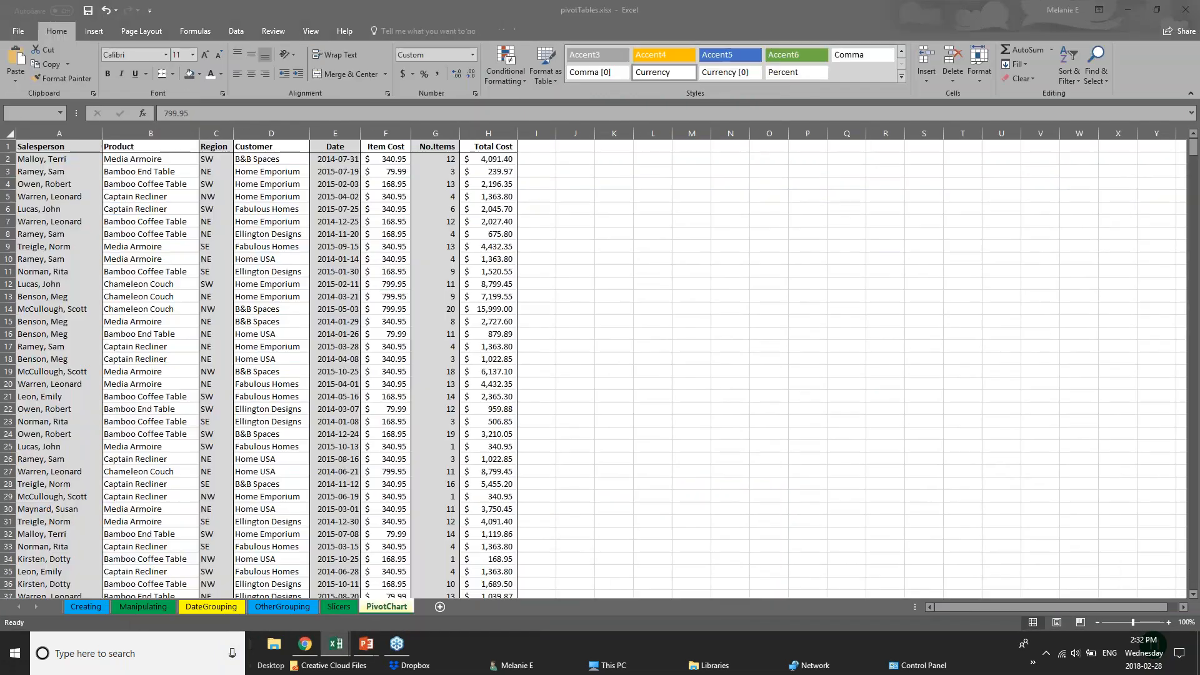
{"action": "left_click", "coordinate": [336, 643]}
{"action": "left_click", "coordinate": [228, 588]}
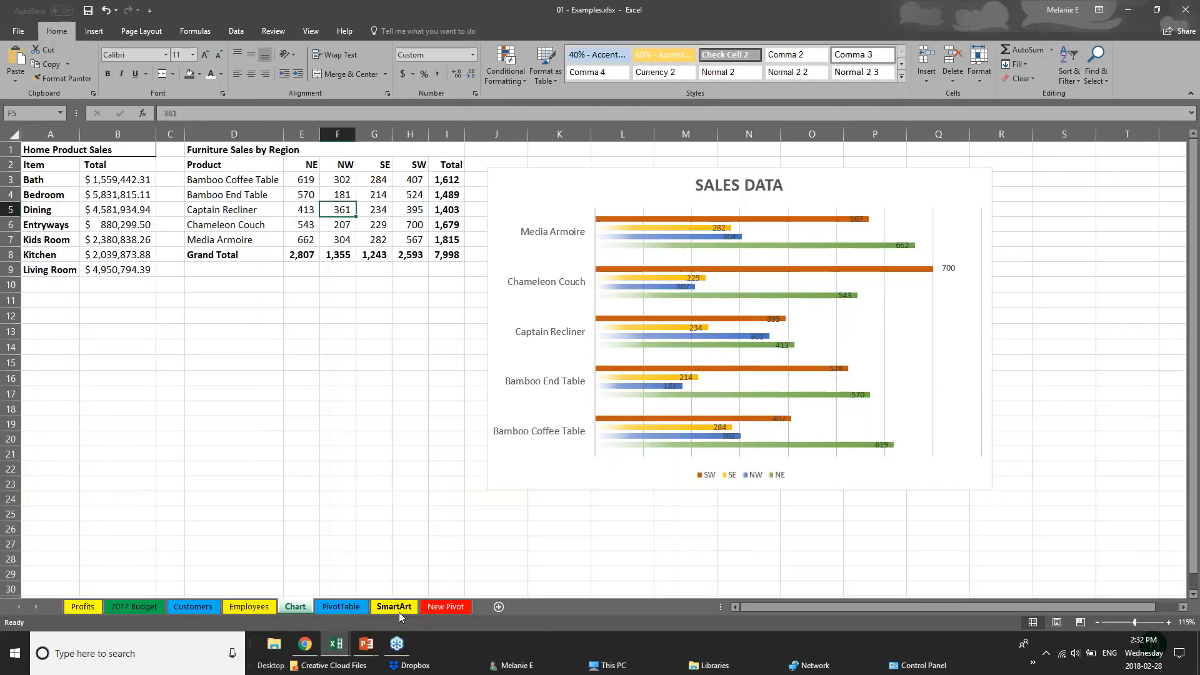
{"action": "left_click", "coordinate": [336, 644]}
{"action": "left_click", "coordinate": [333, 611]}
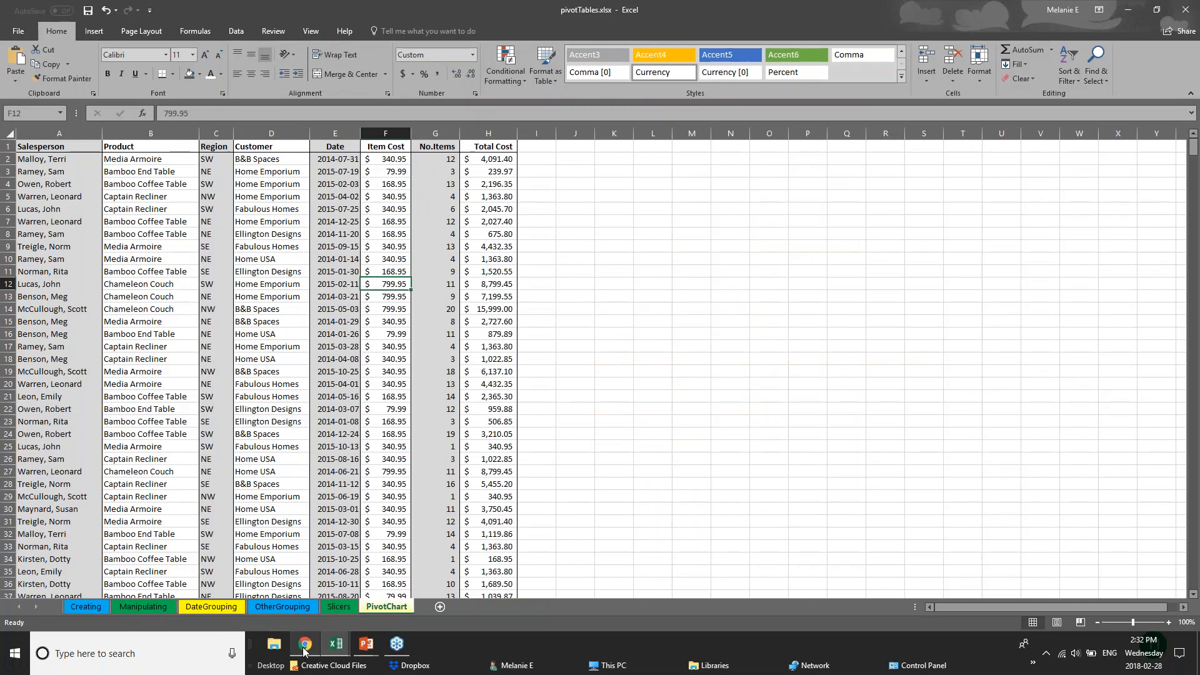
{"action": "left_click", "coordinate": [335, 644]}
{"action": "left_click", "coordinate": [435, 595]}
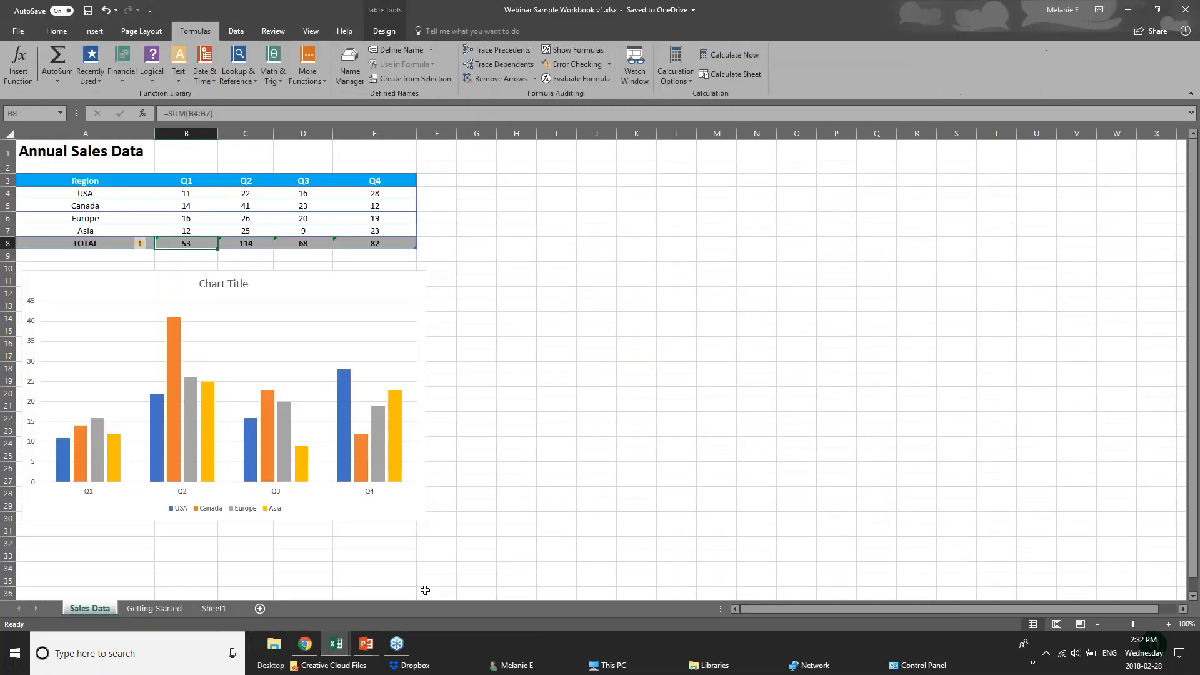
{"action": "left_click", "coordinate": [335, 647]}
{"action": "left_click", "coordinate": [226, 607]}
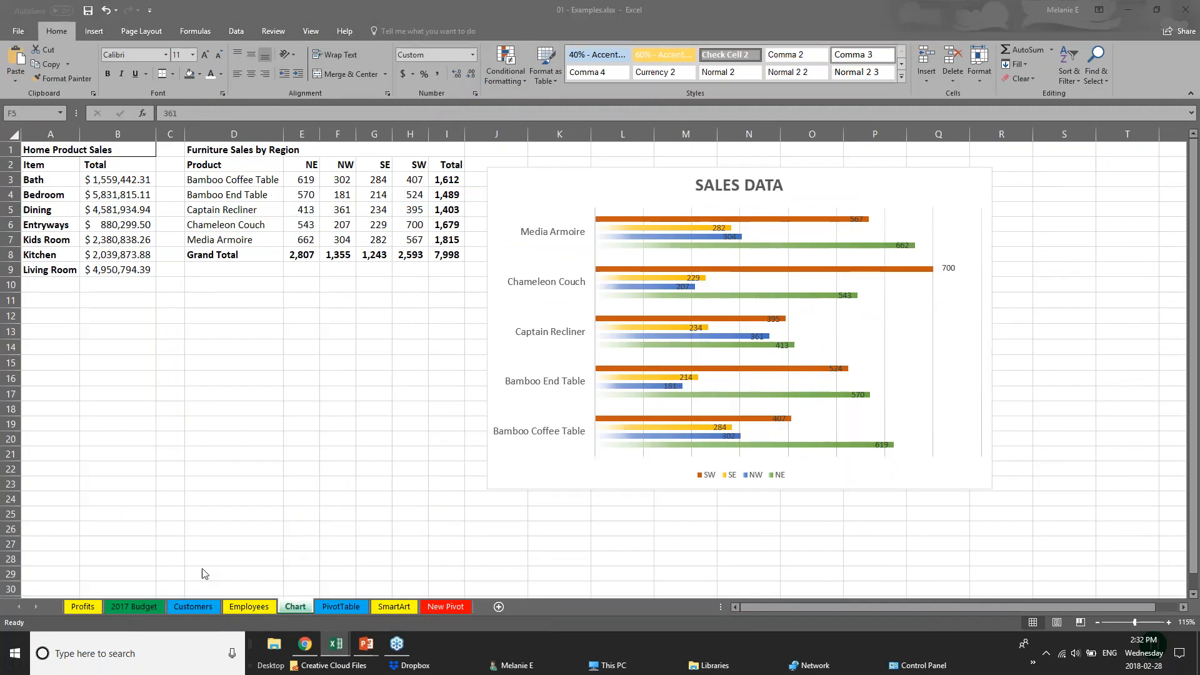
{"action": "left_click", "coordinate": [137, 609]}
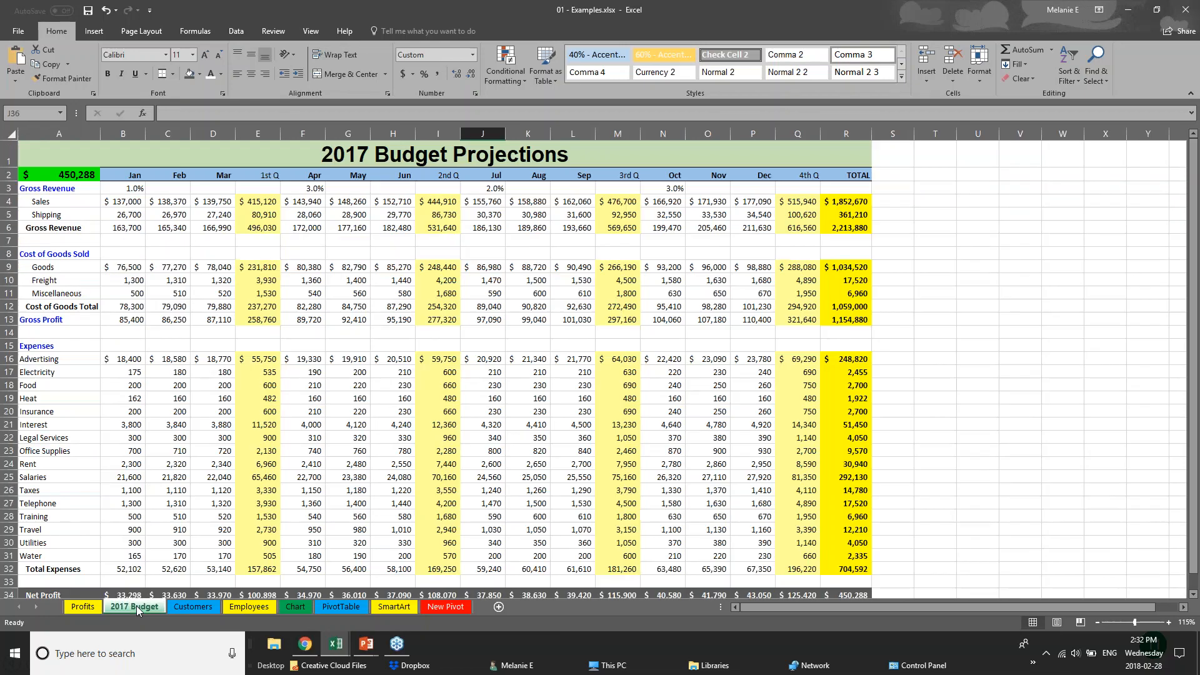
Open the Customers sheet and browse the customer list, returning to the top with Ctrl+Home
{"action": "left_click", "coordinate": [193, 606]}
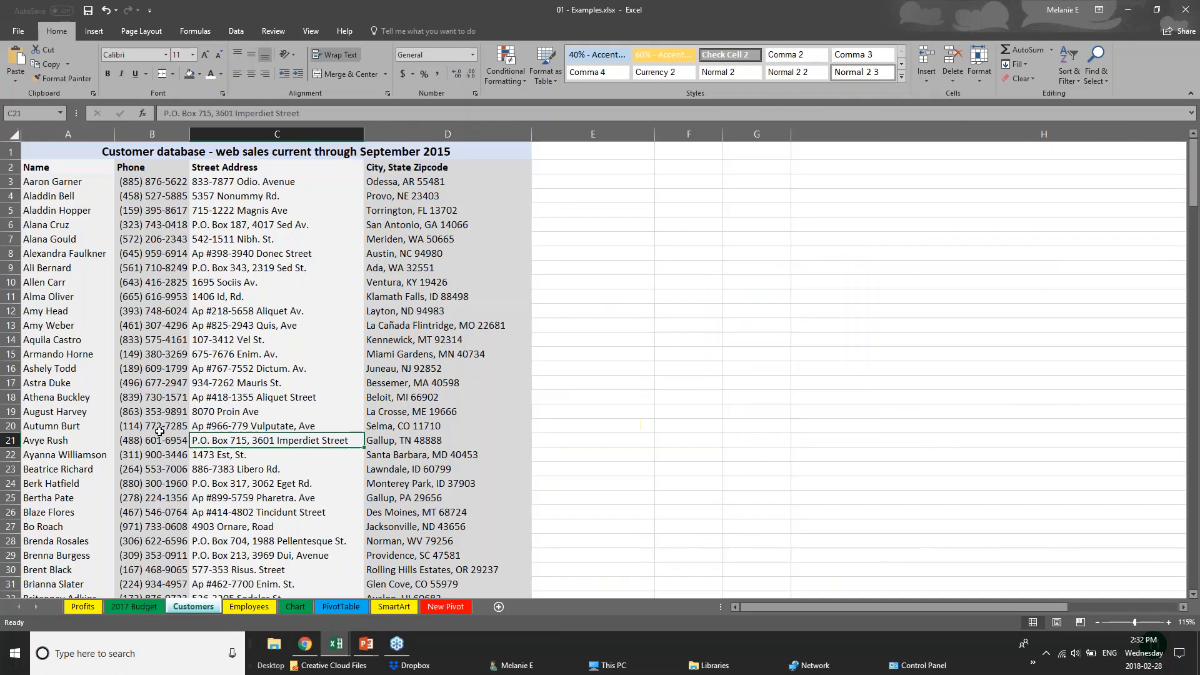
{"action": "left_click", "coordinate": [275, 207]}
{"action": "left_click", "coordinate": [47, 167]}
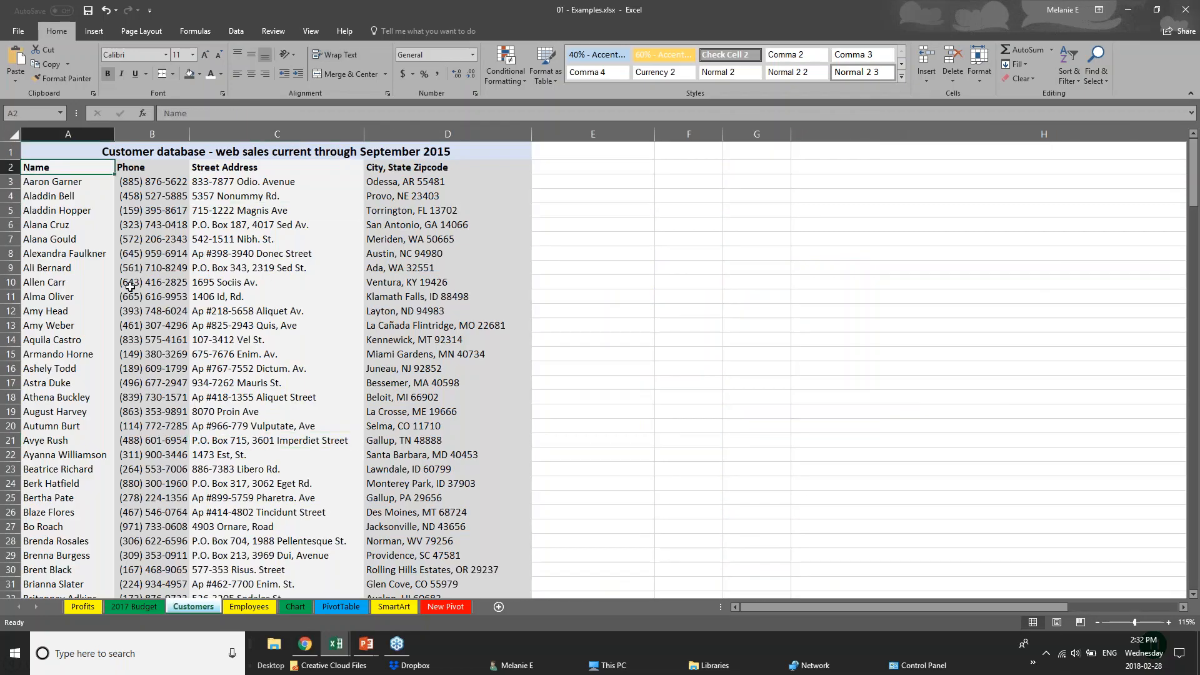
{"action": "scroll", "coordinate": [130, 286], "scroll_direction": "down", "scroll_amount": 20}
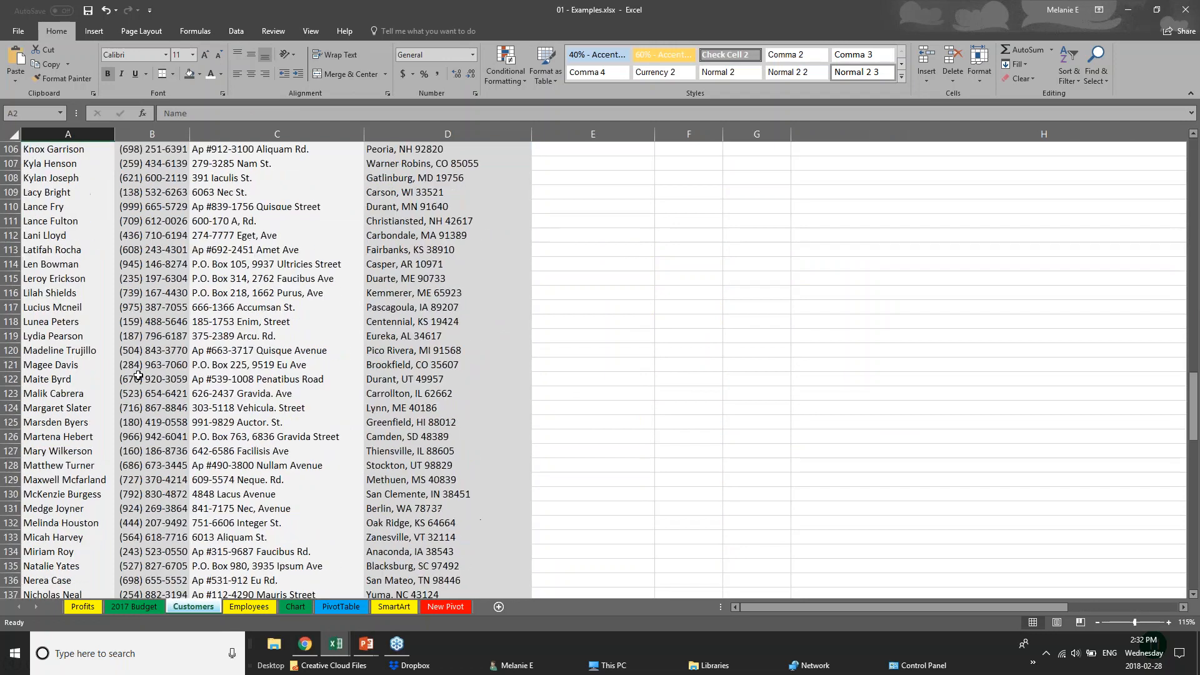
{"action": "scroll", "coordinate": [138, 375], "scroll_direction": "down", "scroll_amount": 20}
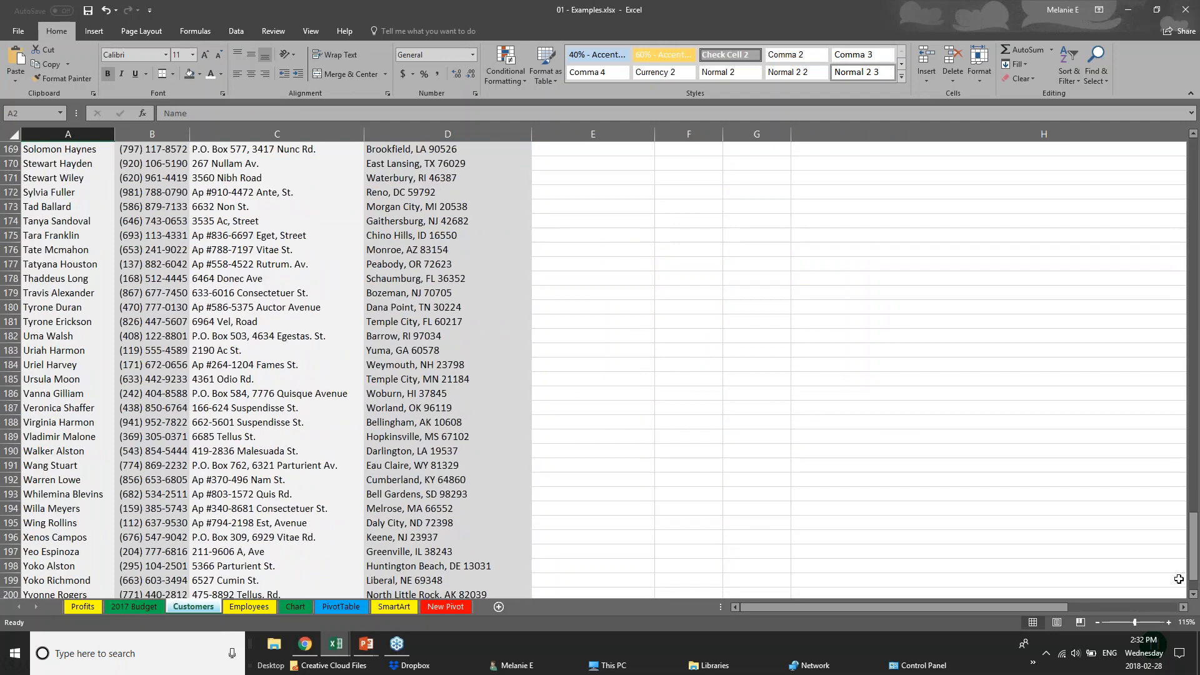
{"action": "key", "text": "ctrl+Home"}
{"action": "left_click", "coordinate": [88, 212]}
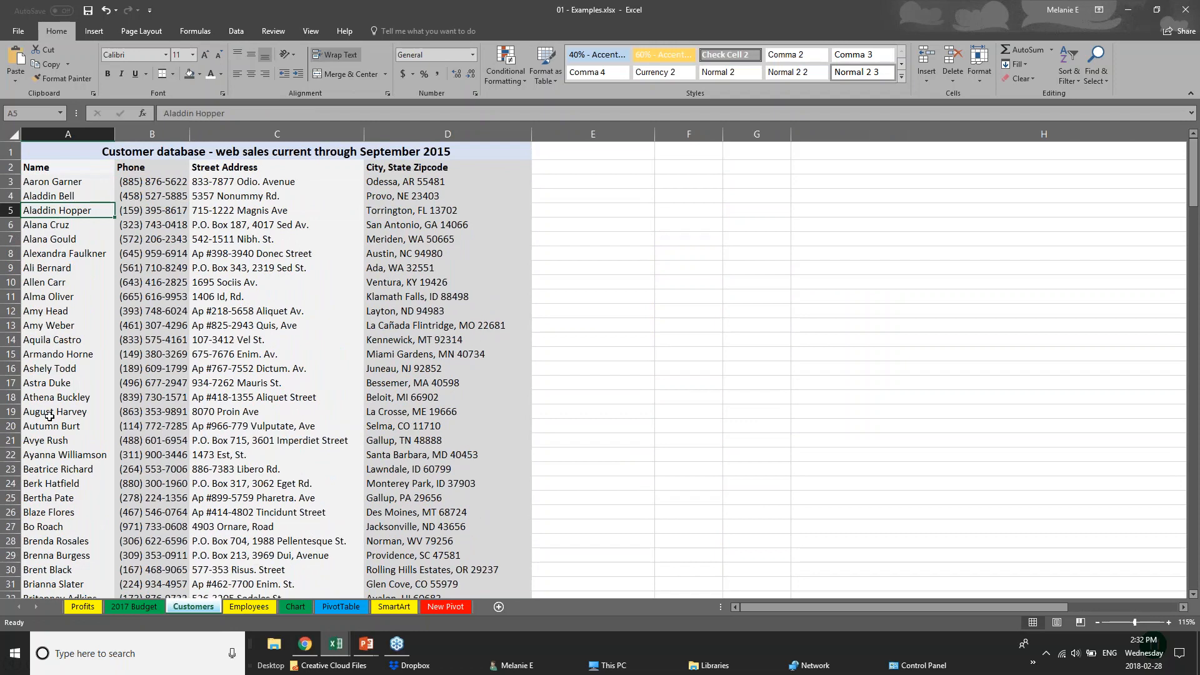
{"action": "scroll", "coordinate": [49, 416], "scroll_direction": "down", "scroll_amount": 2}
{"action": "scroll", "coordinate": [49, 412], "scroll_direction": "up", "scroll_amount": 2}
Convert the whole Customers worksheet into a table with headers, accepting the large-operation warning
{"action": "left_click", "coordinate": [13, 136]}
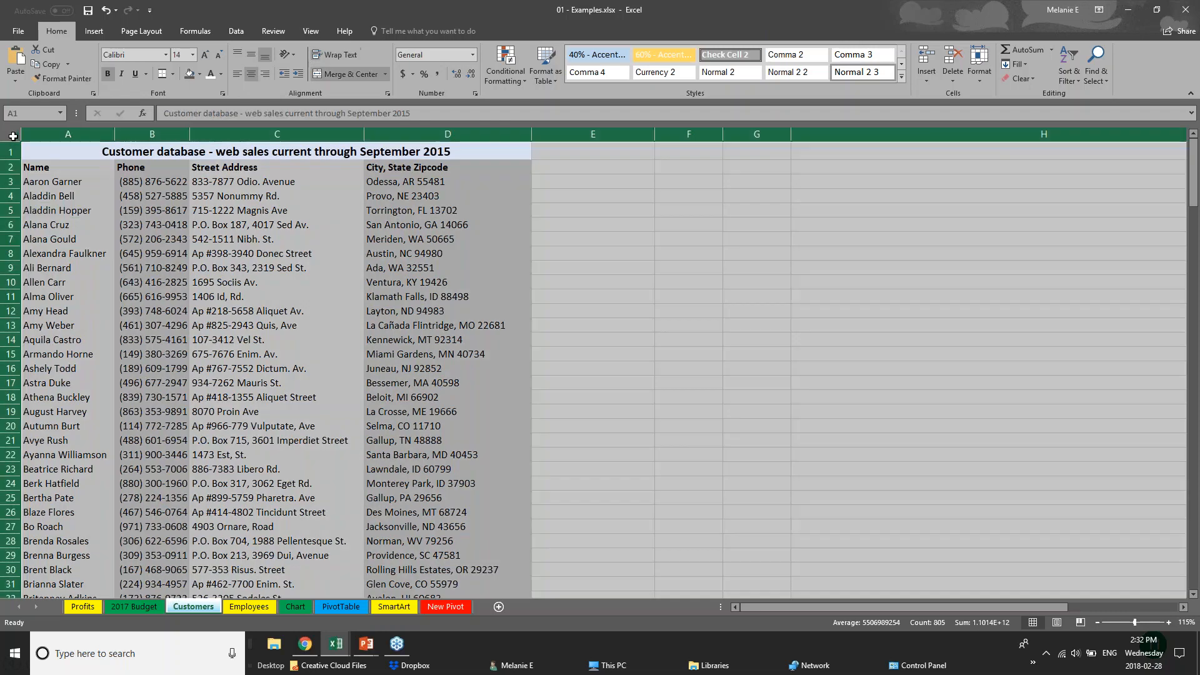
{"action": "left_click", "coordinate": [94, 31]}
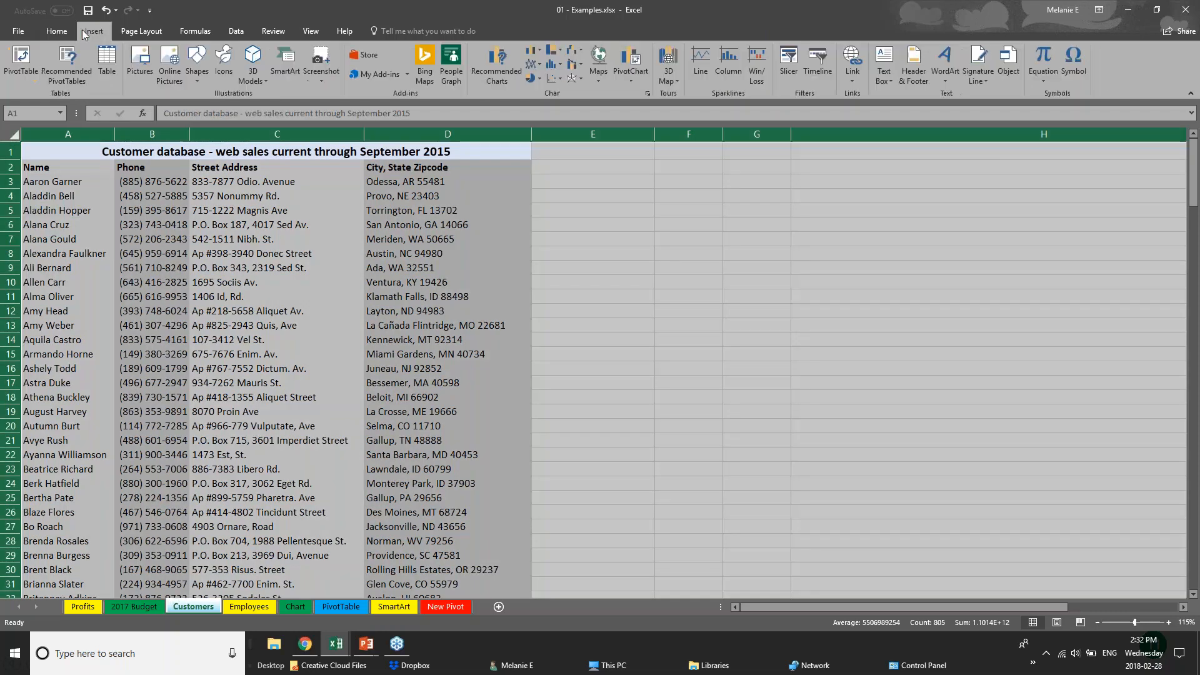
{"action": "left_click", "coordinate": [110, 74]}
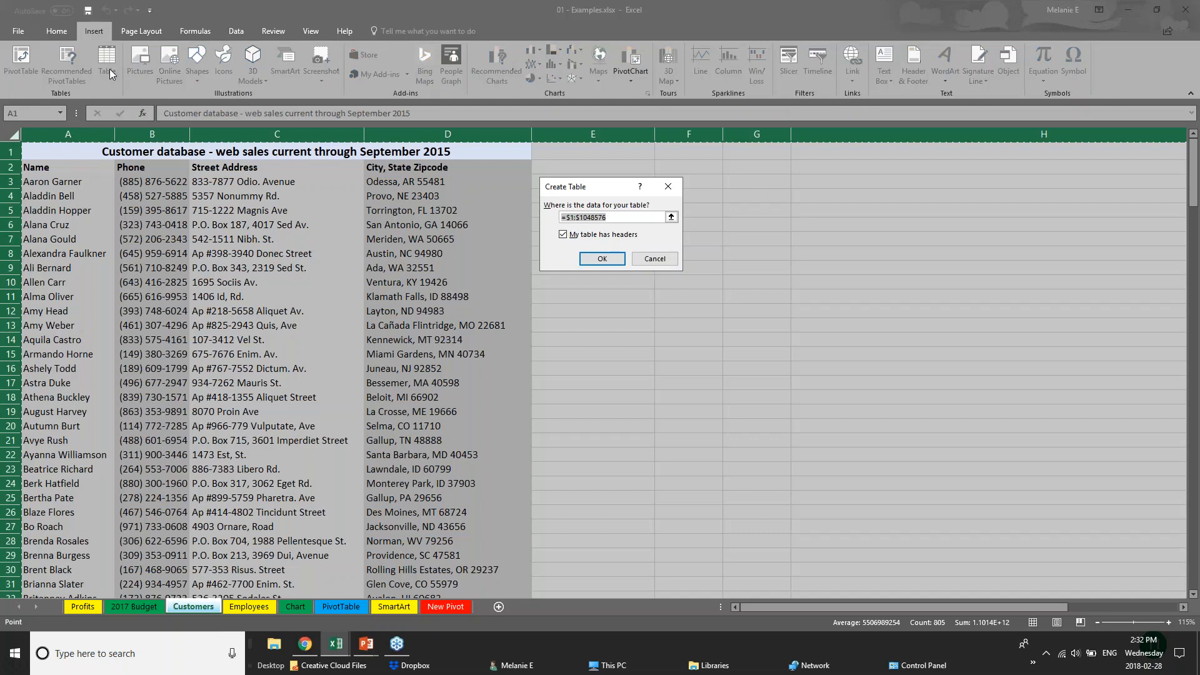
{"action": "left_click", "coordinate": [608, 263]}
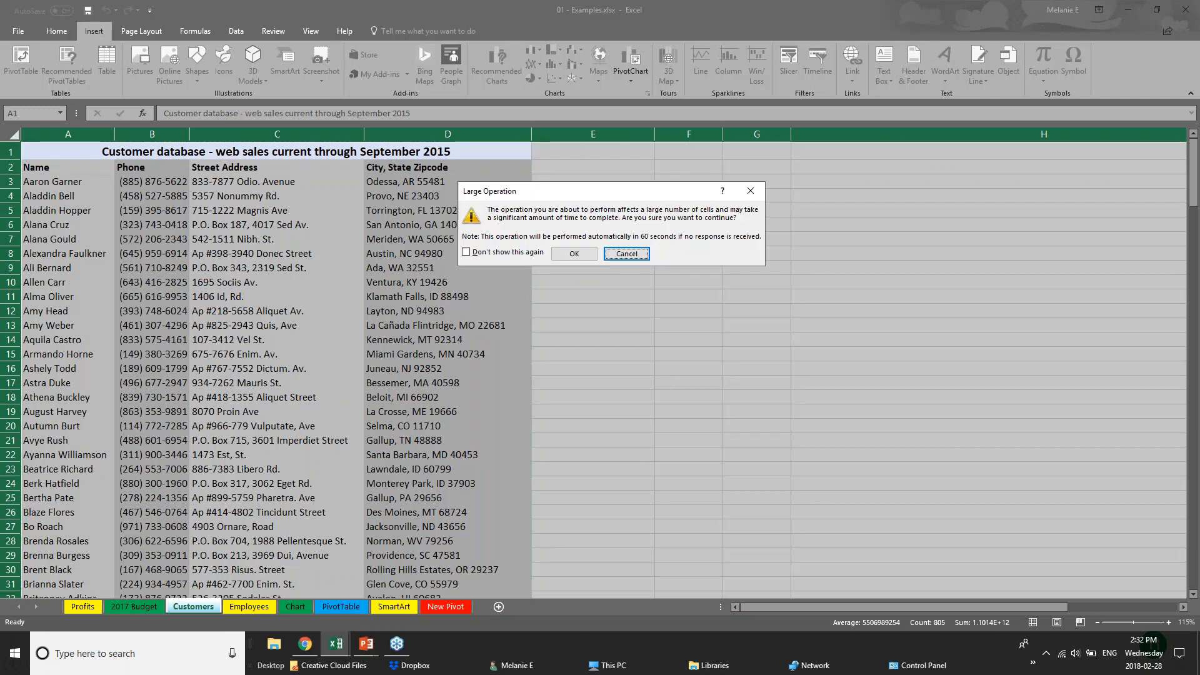
{"action": "left_click", "coordinate": [574, 253]}
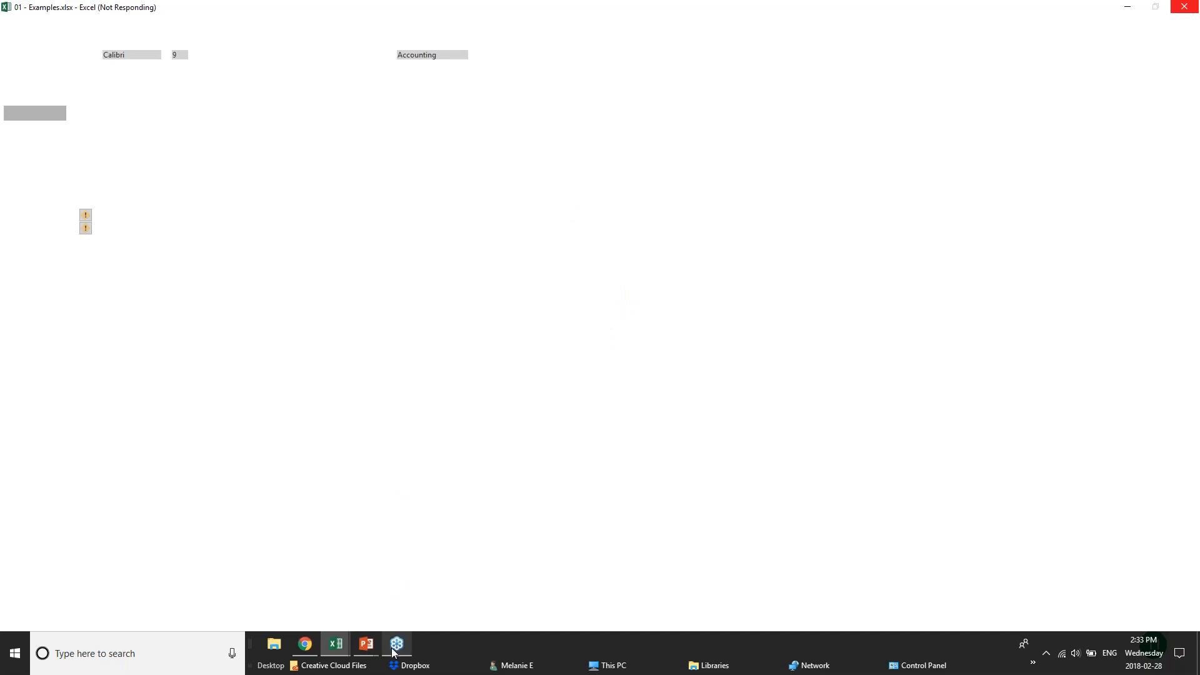
Switch between Webinar Sample Workbook and the slide show, finishing on pivotTables.xlsx
{"action": "mouse_move", "coordinate": [335, 643]}
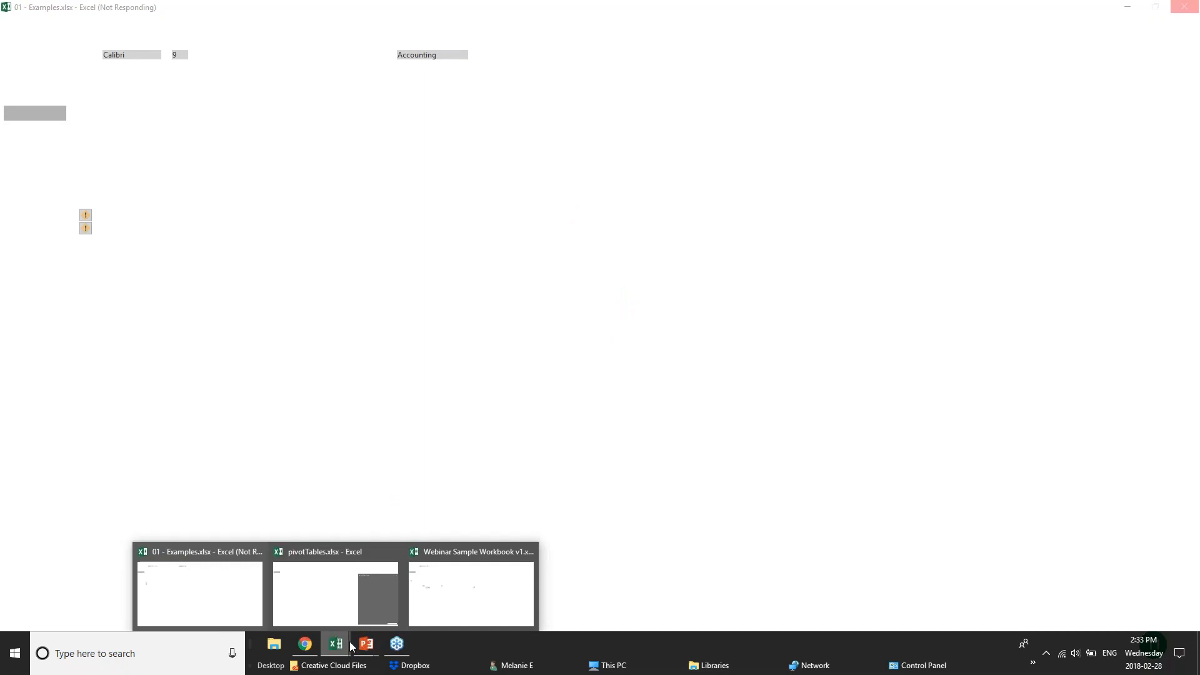
{"action": "left_click", "coordinate": [445, 606]}
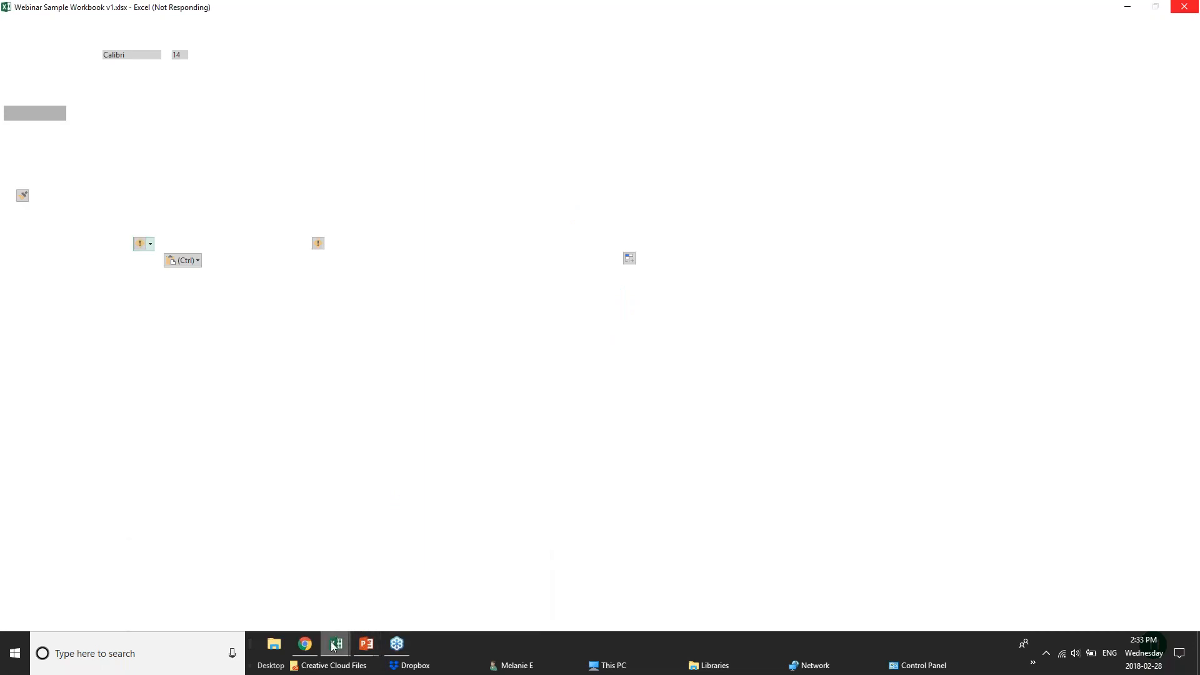
{"action": "mouse_move", "coordinate": [334, 644]}
{"action": "left_click", "coordinate": [333, 621]}
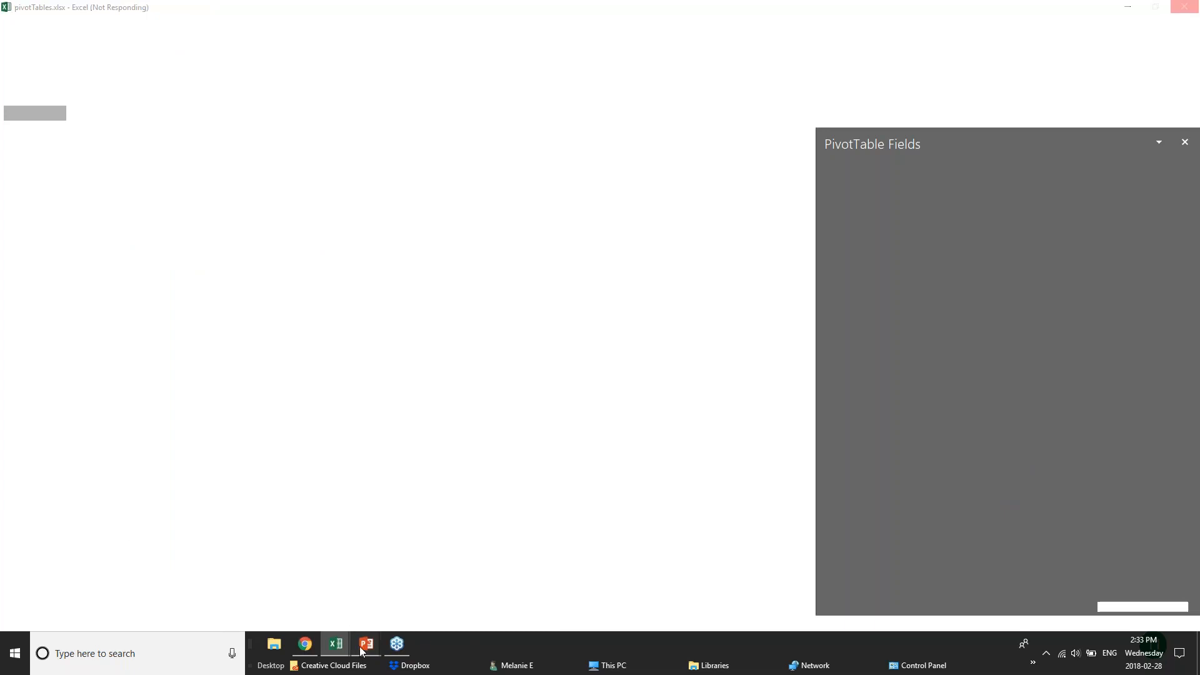
{"action": "mouse_move", "coordinate": [361, 649]}
{"action": "left_click", "coordinate": [467, 601]}
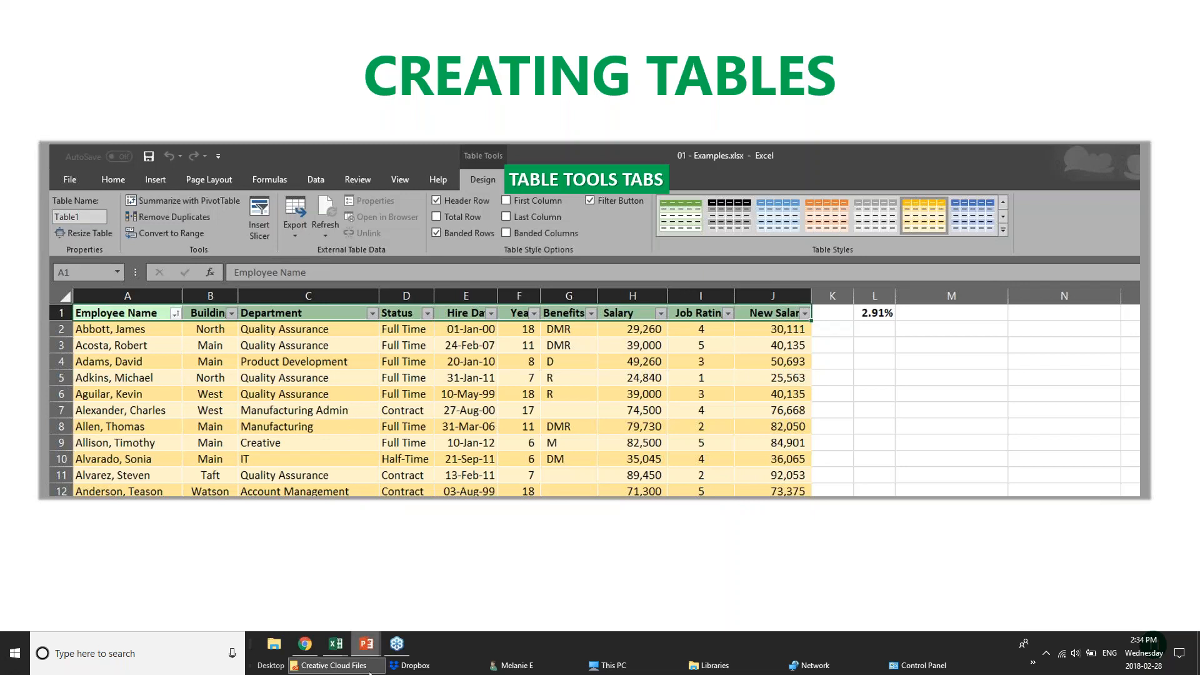
{"action": "mouse_move", "coordinate": [341, 650]}
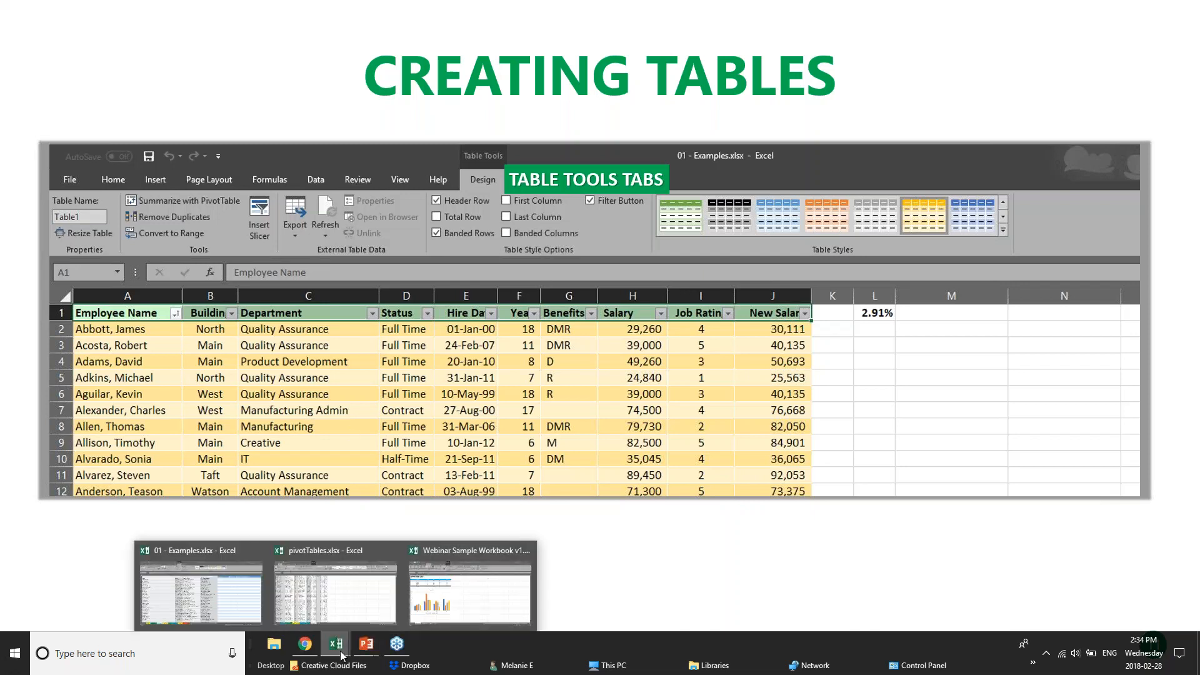
{"action": "left_click", "coordinate": [287, 587]}
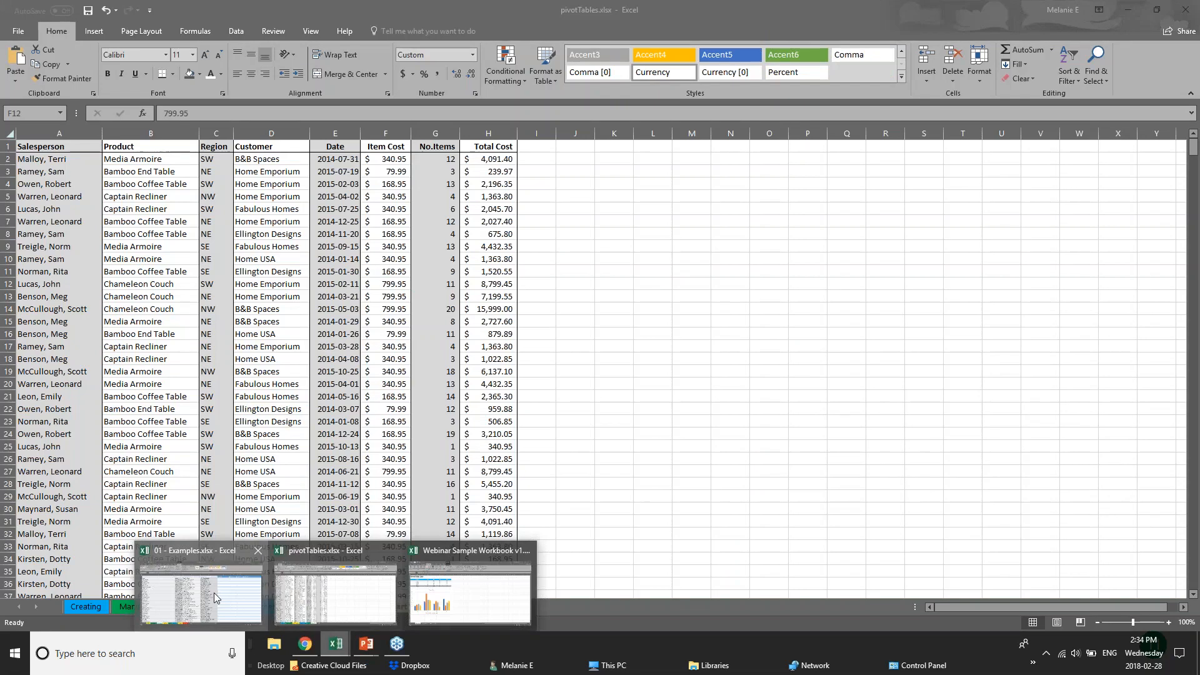
In 01 - Examples.xlsx, undo the table conversion on the Customers sheet
{"action": "left_click", "coordinate": [214, 593]}
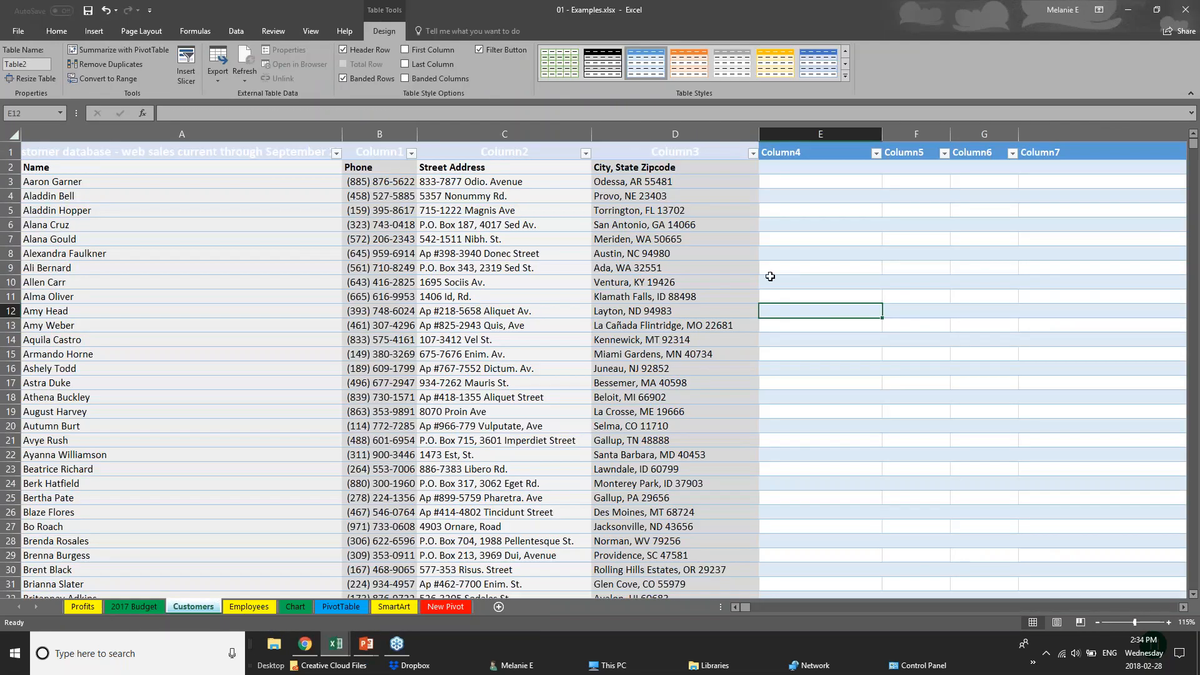
{"action": "key", "text": "ctrl+a"}
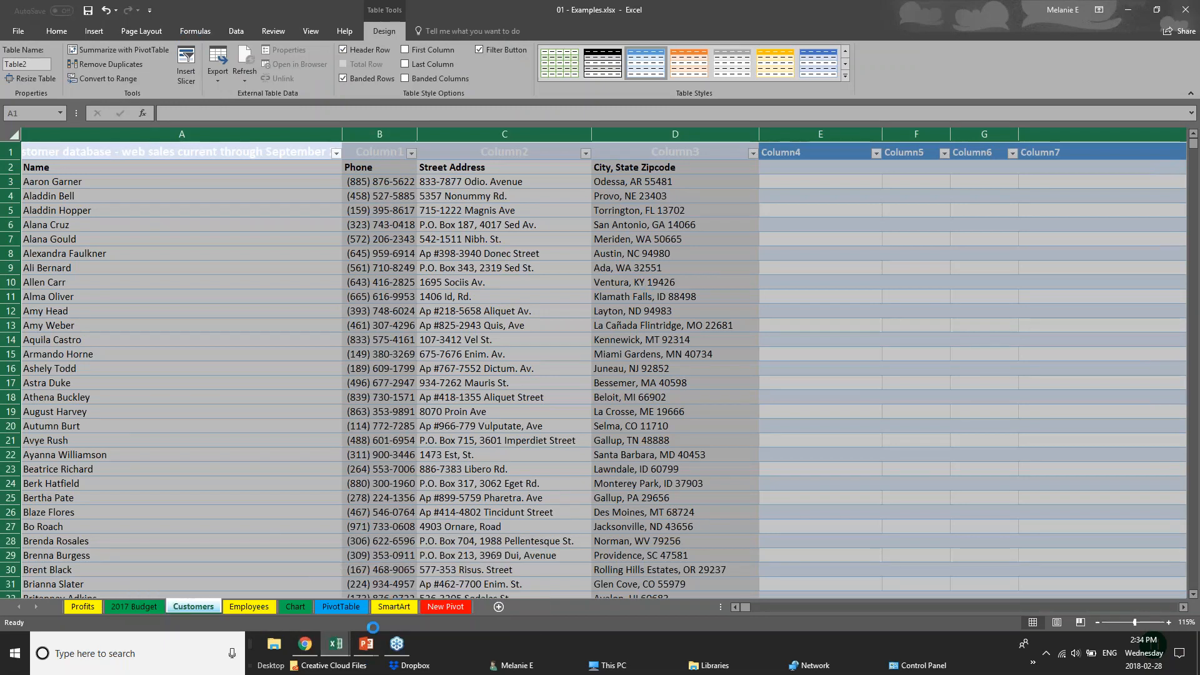
{"action": "key", "text": "ctrl+z"}
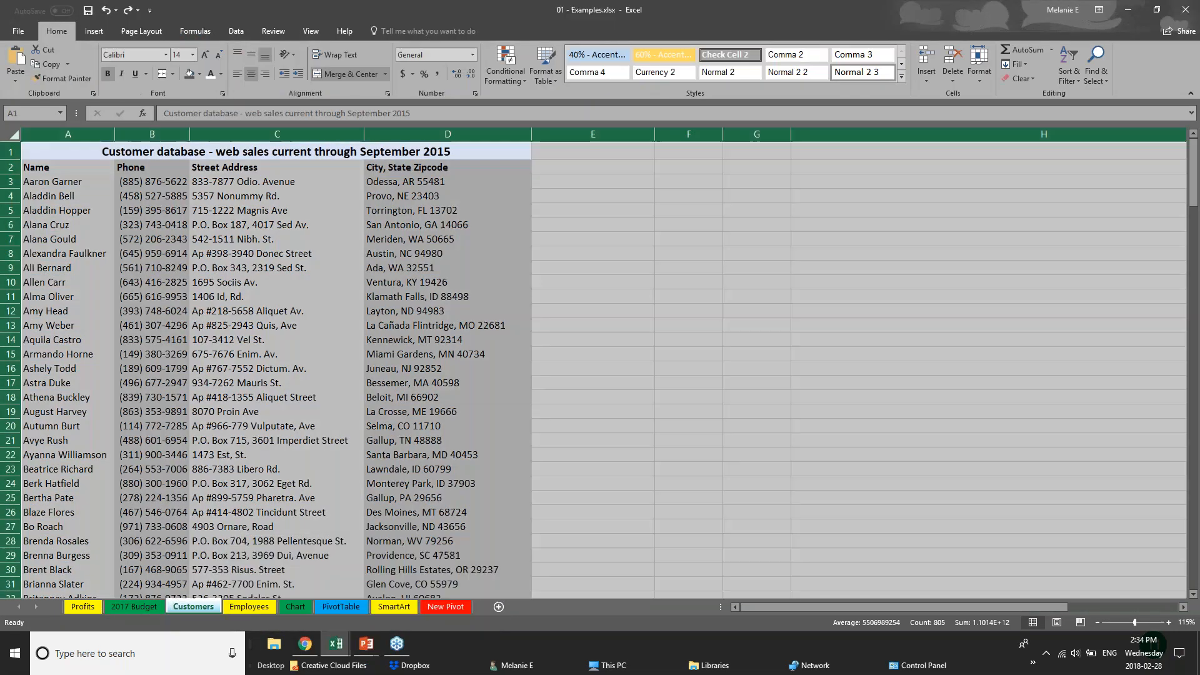
{"action": "left_click", "coordinate": [60, 154]}
{"action": "left_click", "coordinate": [13, 137]}
{"action": "left_click", "coordinate": [192, 190]}
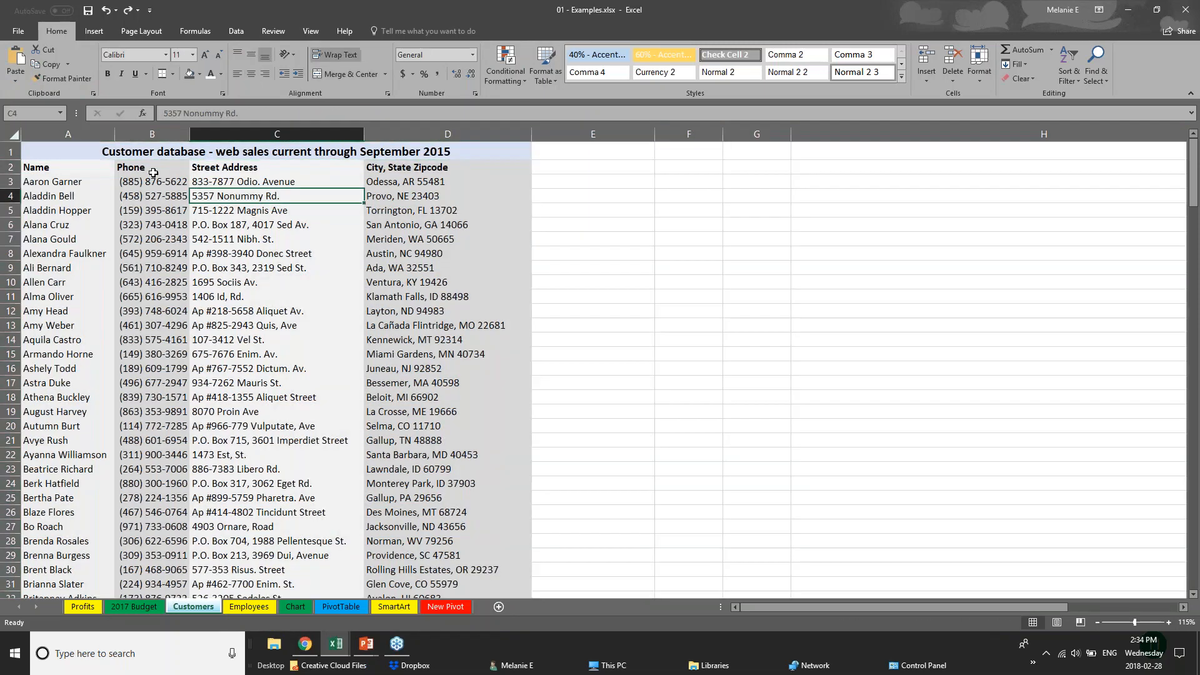
Retry making merged title cell A1 a table, undo it, and move to the Chart sheet
{"action": "left_click", "coordinate": [57, 156]}
{"action": "left_click", "coordinate": [94, 31]}
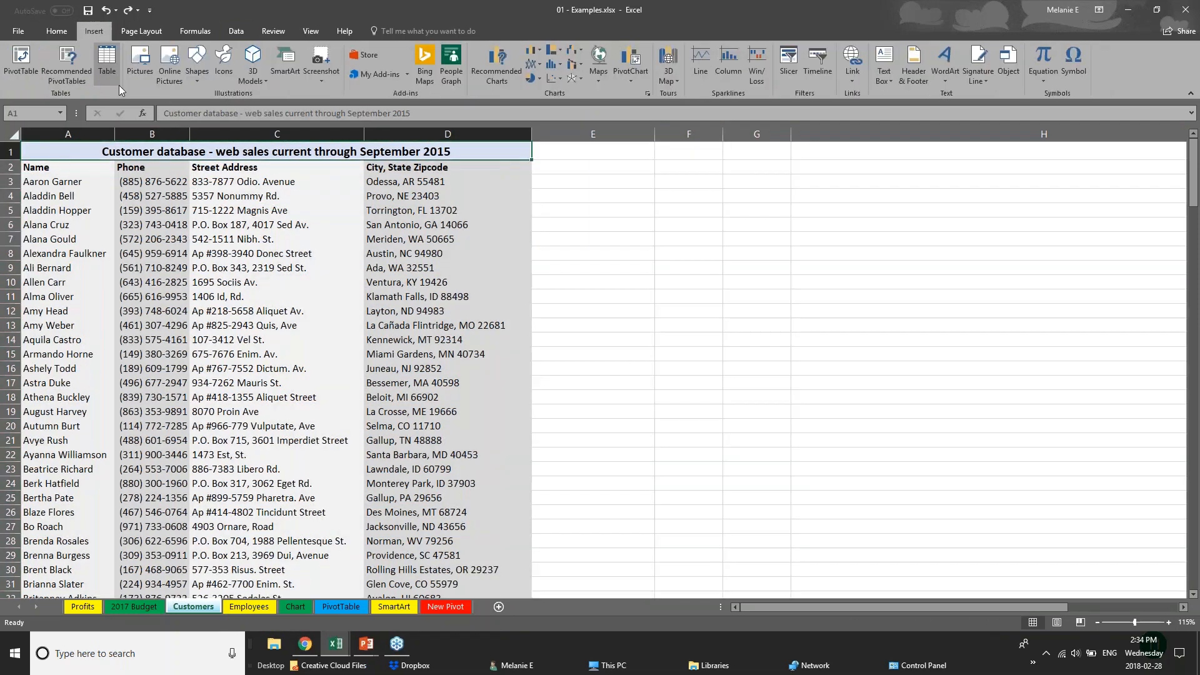
{"action": "left_click", "coordinate": [104, 70]}
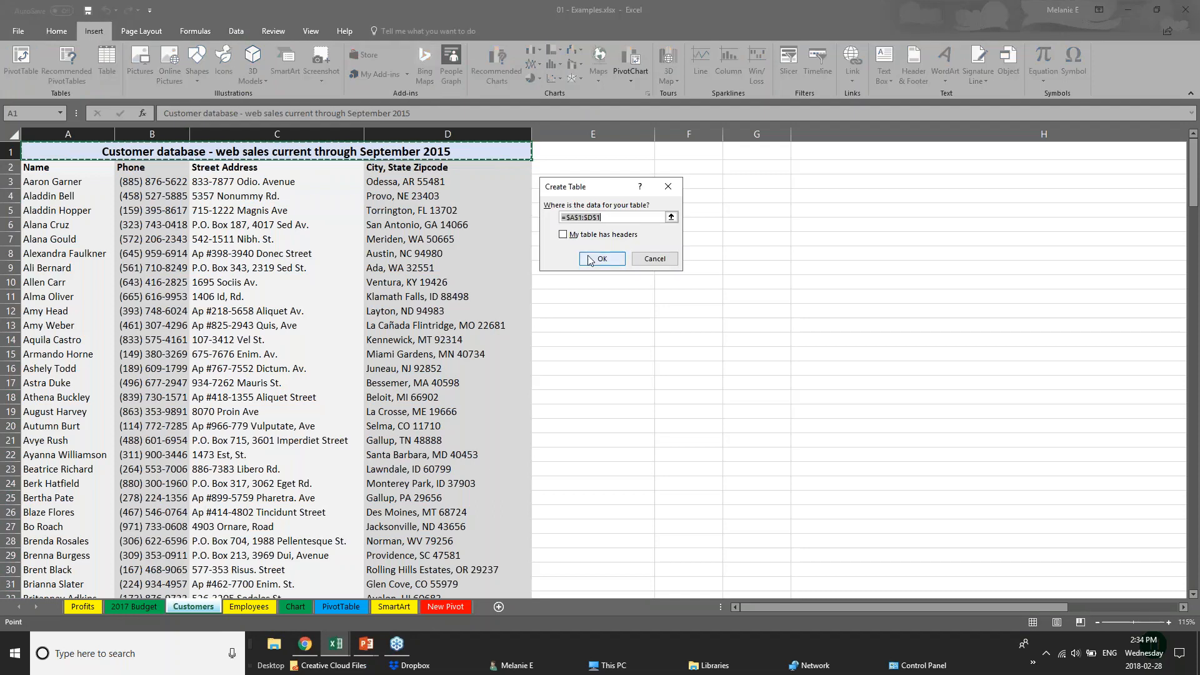
{"action": "left_click", "coordinate": [601, 259]}
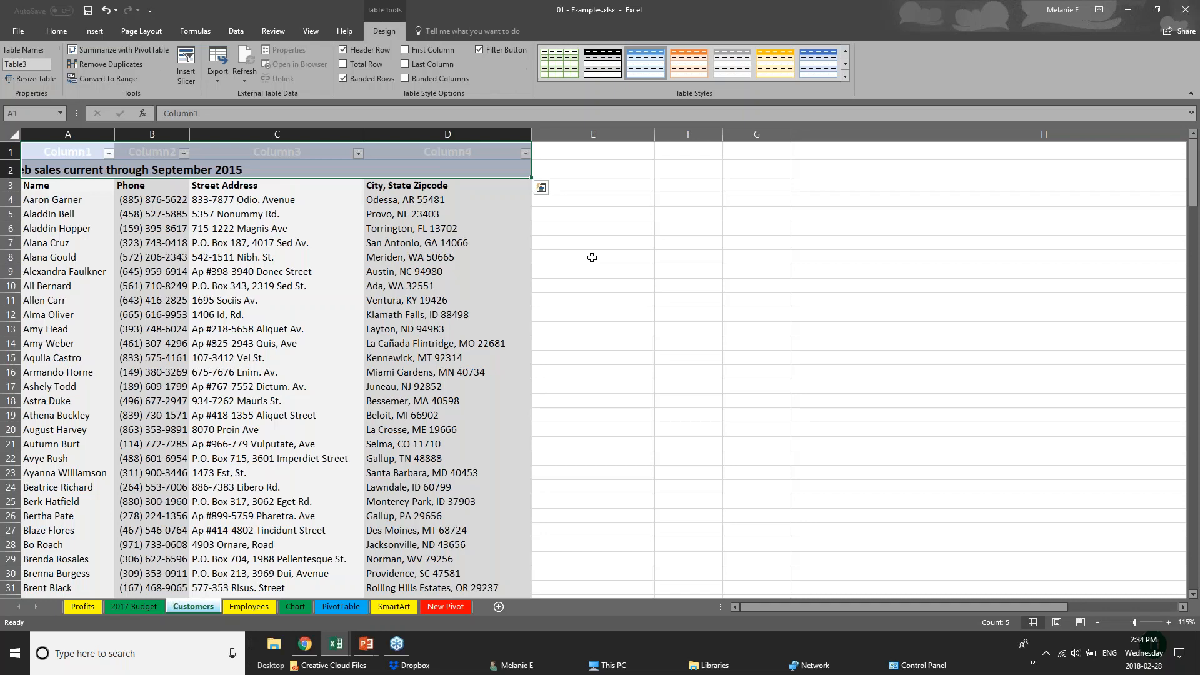
{"action": "key", "text": "ctrl+z"}
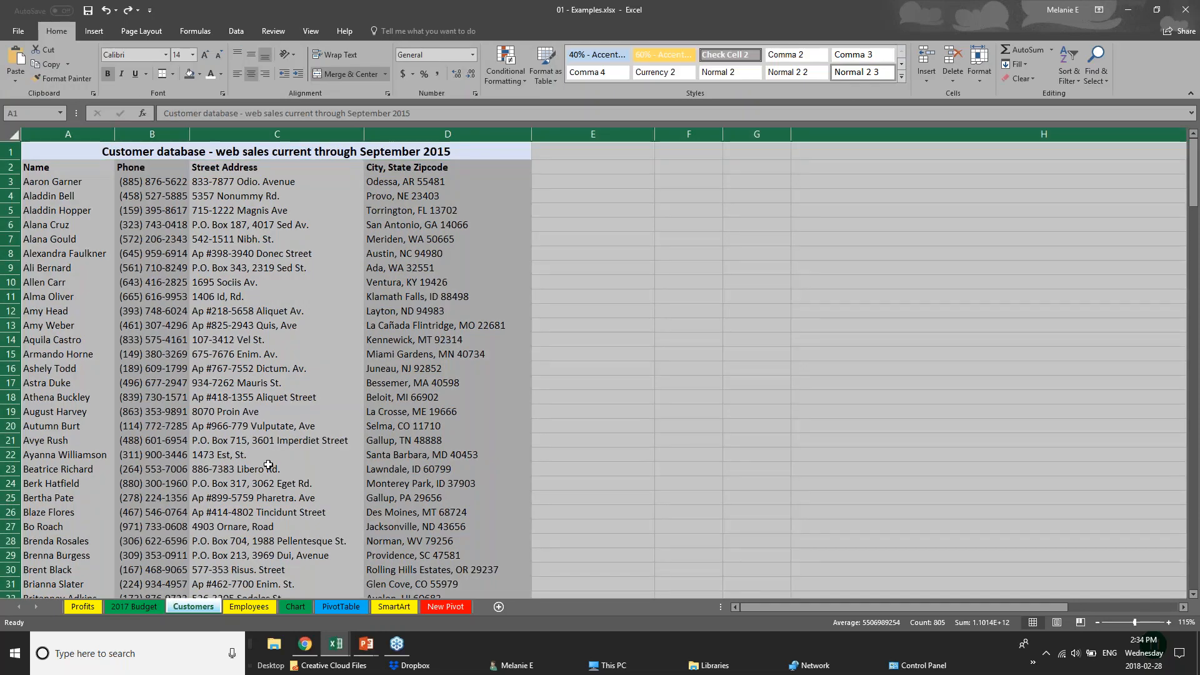
{"action": "left_click", "coordinate": [265, 468]}
{"action": "left_click", "coordinate": [299, 606]}
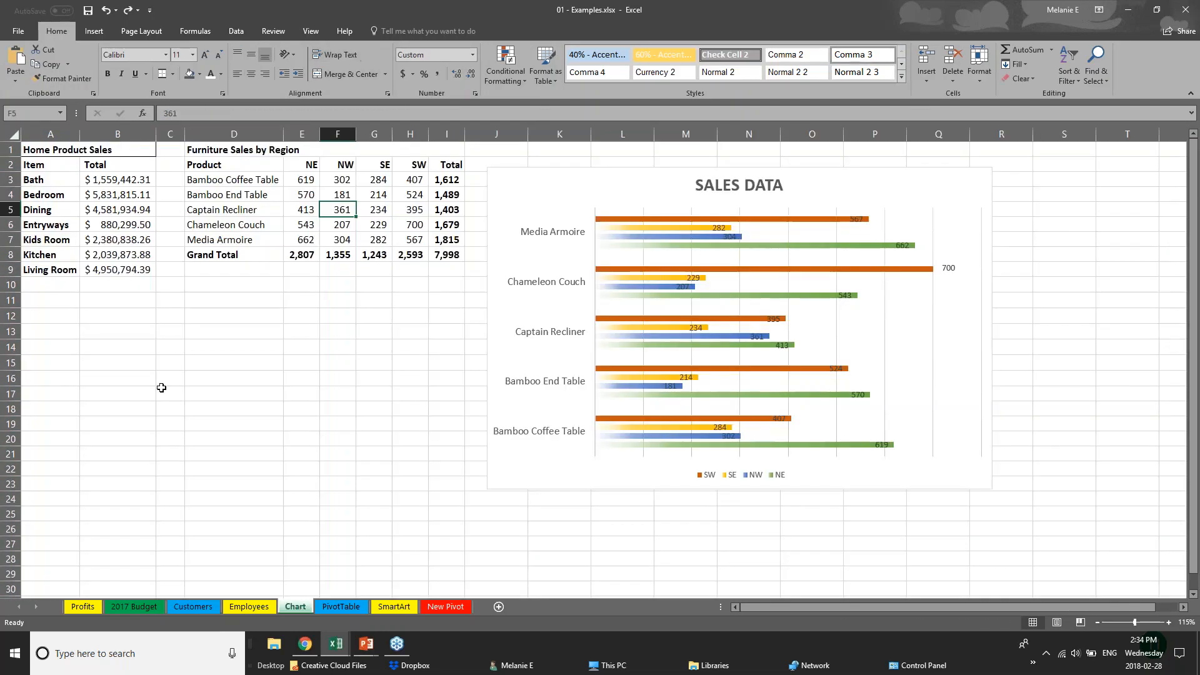
Convert Furniture Sales by Region range D1:I8 into a table and expand the Table Styles gallery
{"action": "left_click", "coordinate": [223, 153]}
{"action": "left_click_drag", "start_coordinate": [223, 153], "coordinate": [226, 255]}
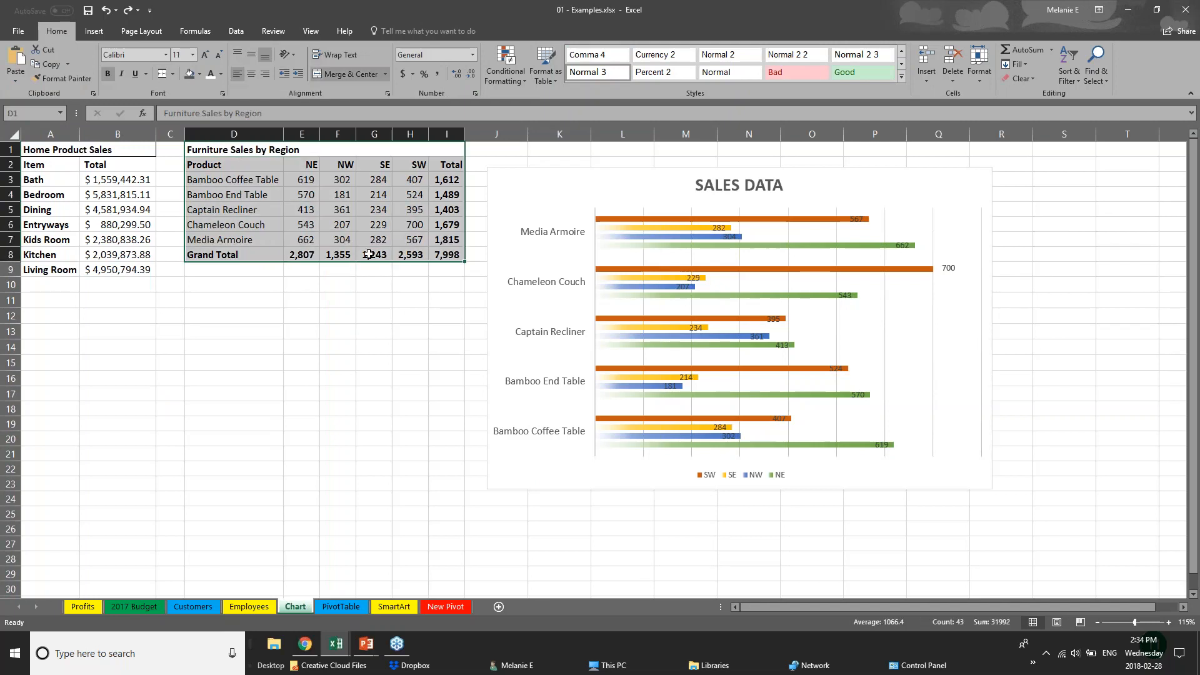
{"action": "left_click", "coordinate": [94, 32]}
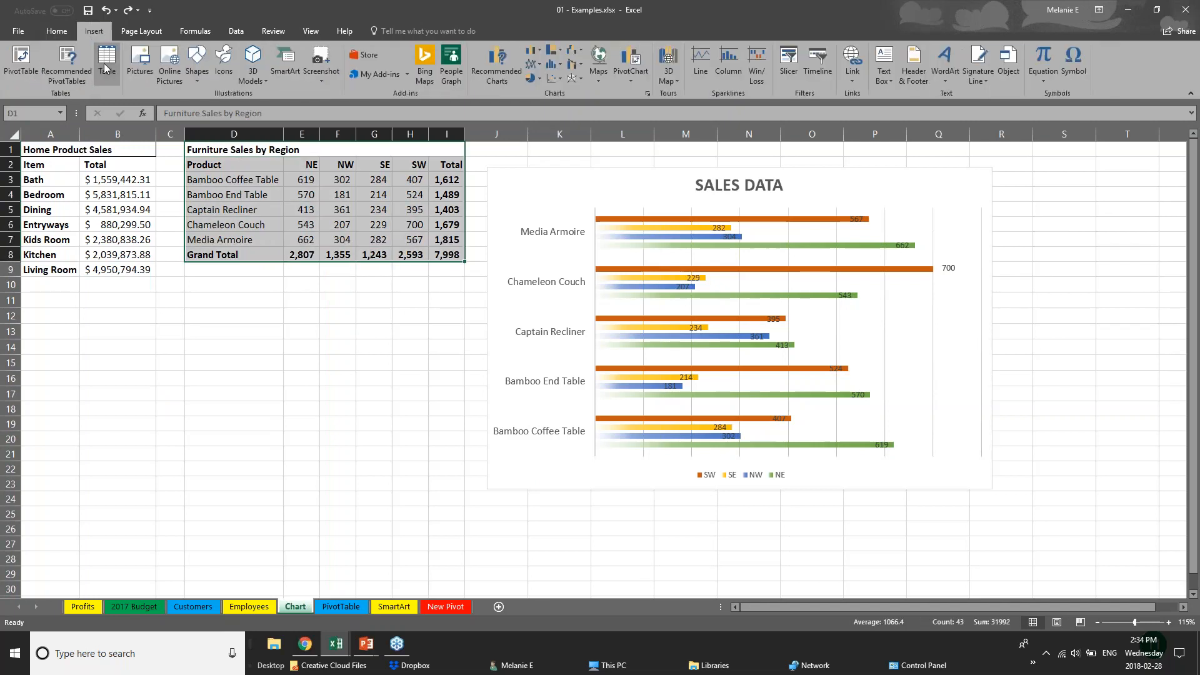
{"action": "left_click", "coordinate": [107, 62]}
{"action": "left_click", "coordinate": [600, 259]}
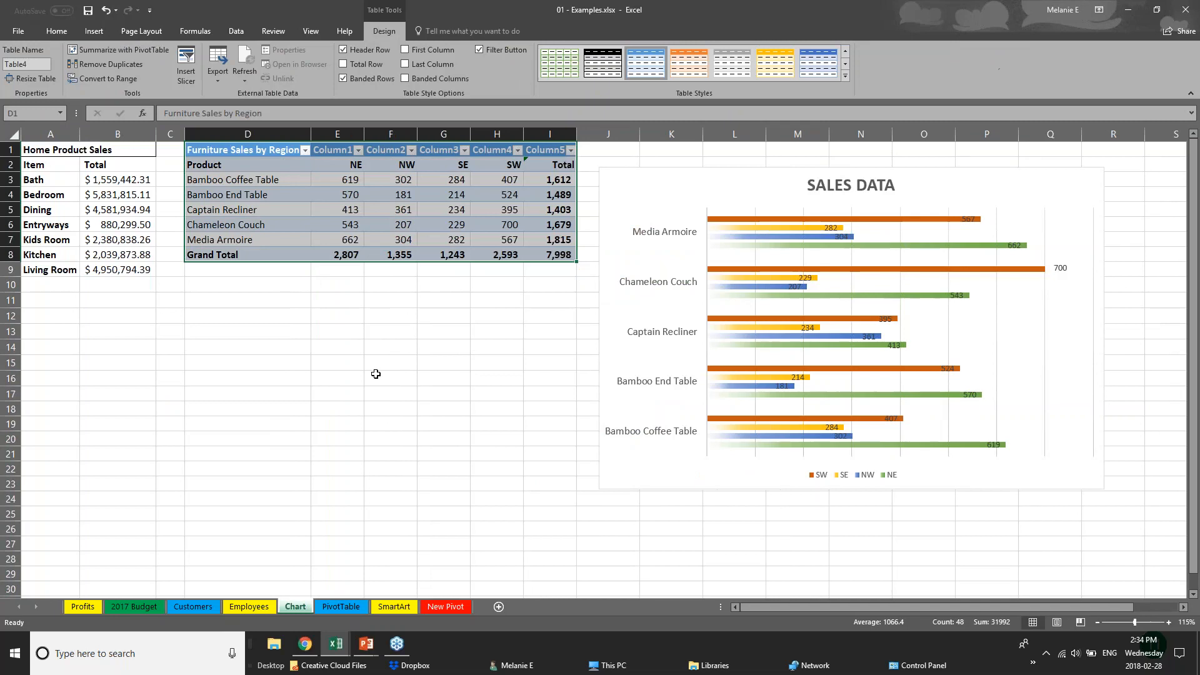
{"action": "left_click", "coordinate": [375, 374]}
{"action": "left_click_drag", "start_coordinate": [243, 150], "coordinate": [571, 256]}
{"action": "left_click", "coordinate": [845, 77]}
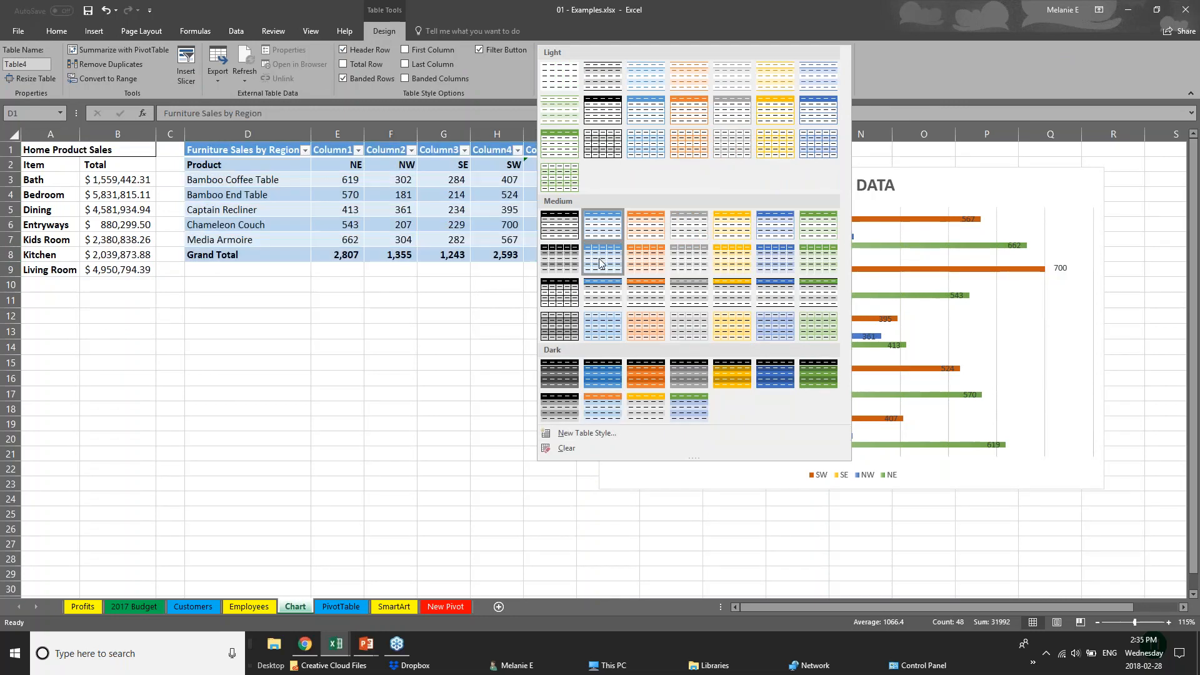
Apply an orange Medium table style to the Furniture Sales table
{"action": "left_click", "coordinate": [653, 302]}
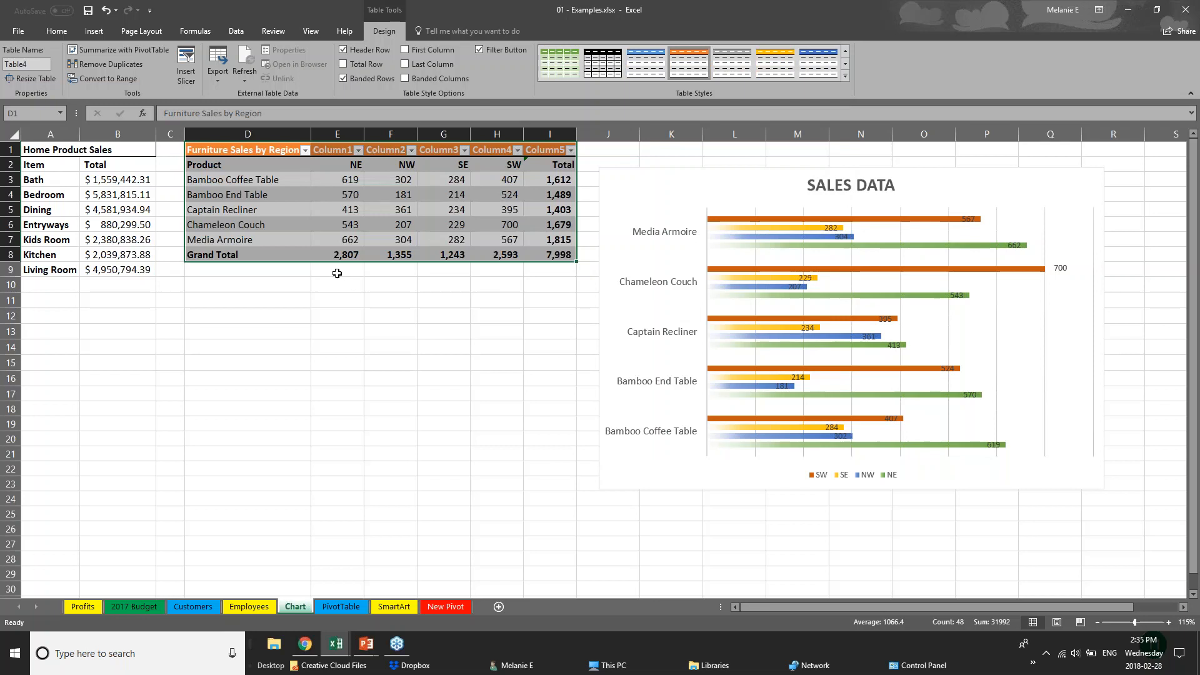
{"action": "left_click", "coordinate": [284, 254]}
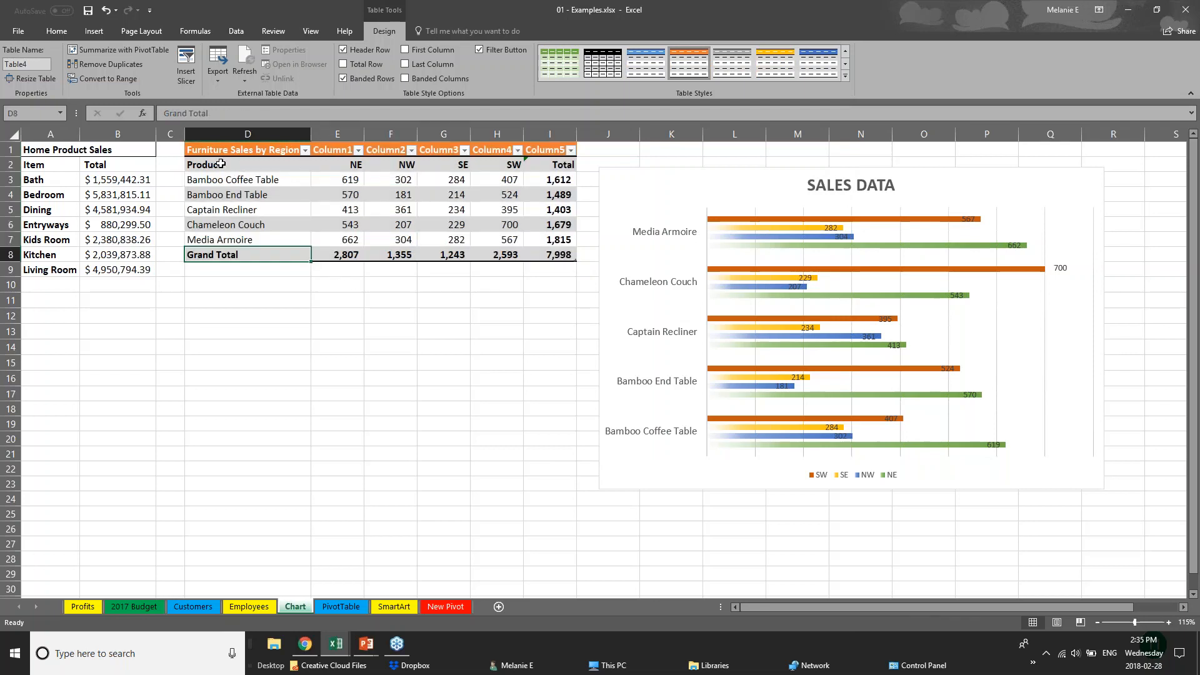
{"action": "left_click", "coordinate": [230, 162]}
{"action": "left_click_drag", "start_coordinate": [231, 162], "coordinate": [252, 245]}
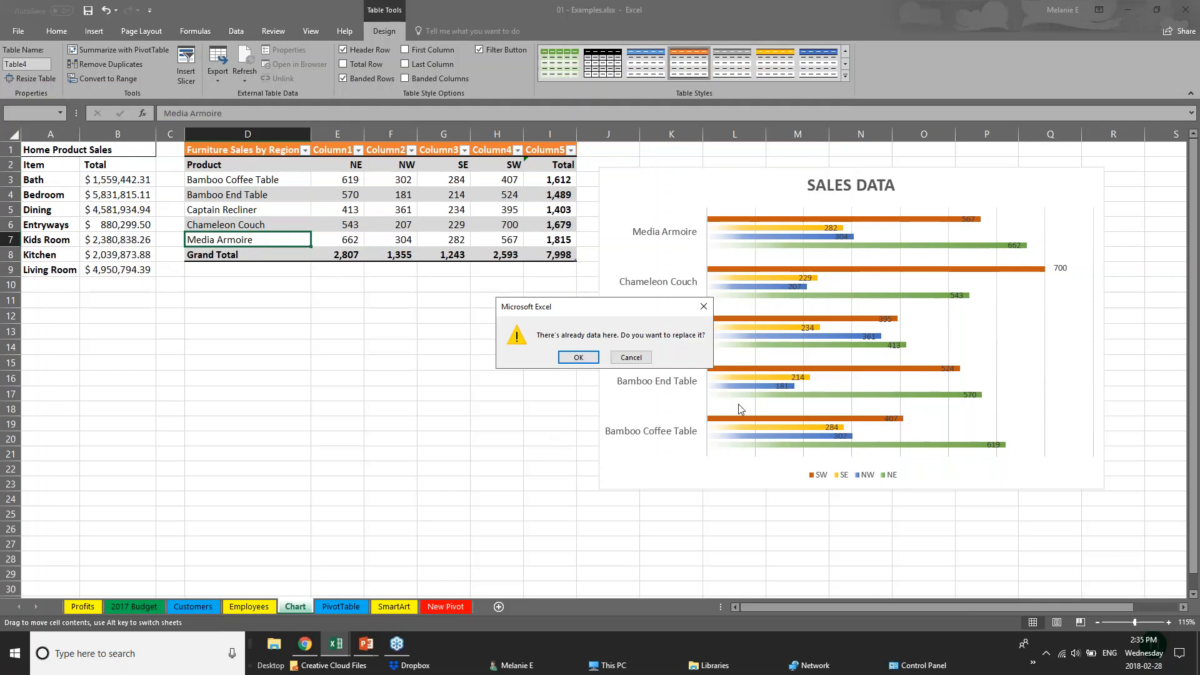
{"action": "left_click", "coordinate": [634, 354]}
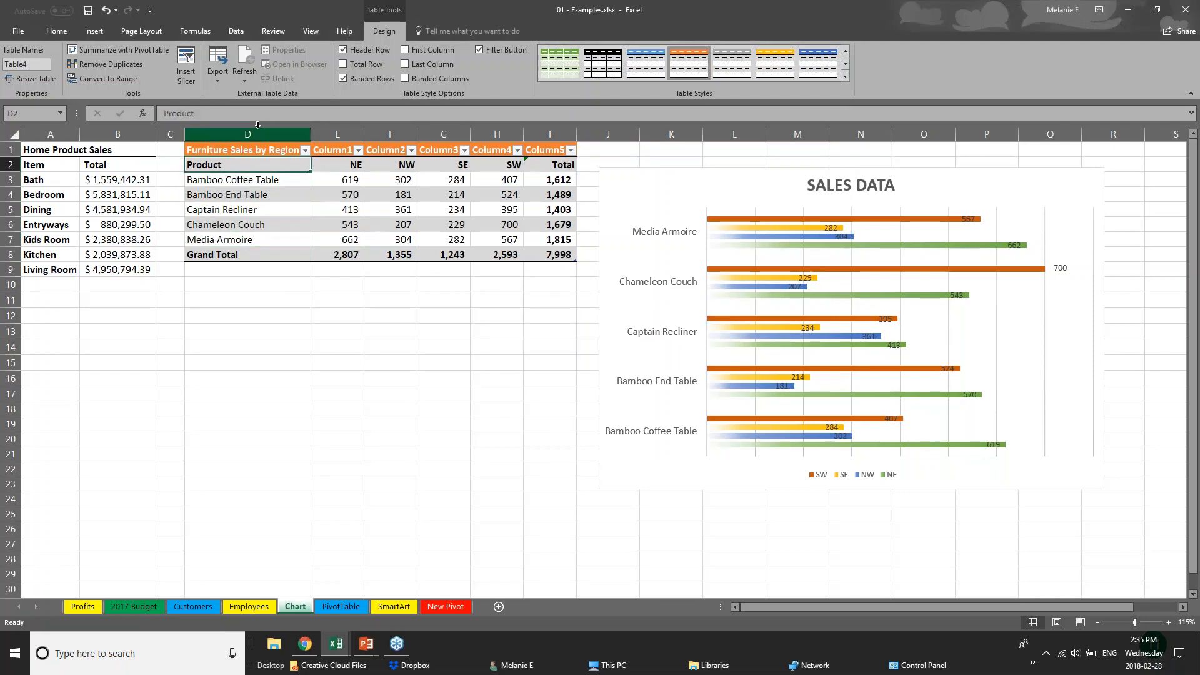
Turn on First Column so the product names D2:D7 appear in bold orange
{"action": "left_click_drag", "start_coordinate": [262, 168], "coordinate": [250, 241]}
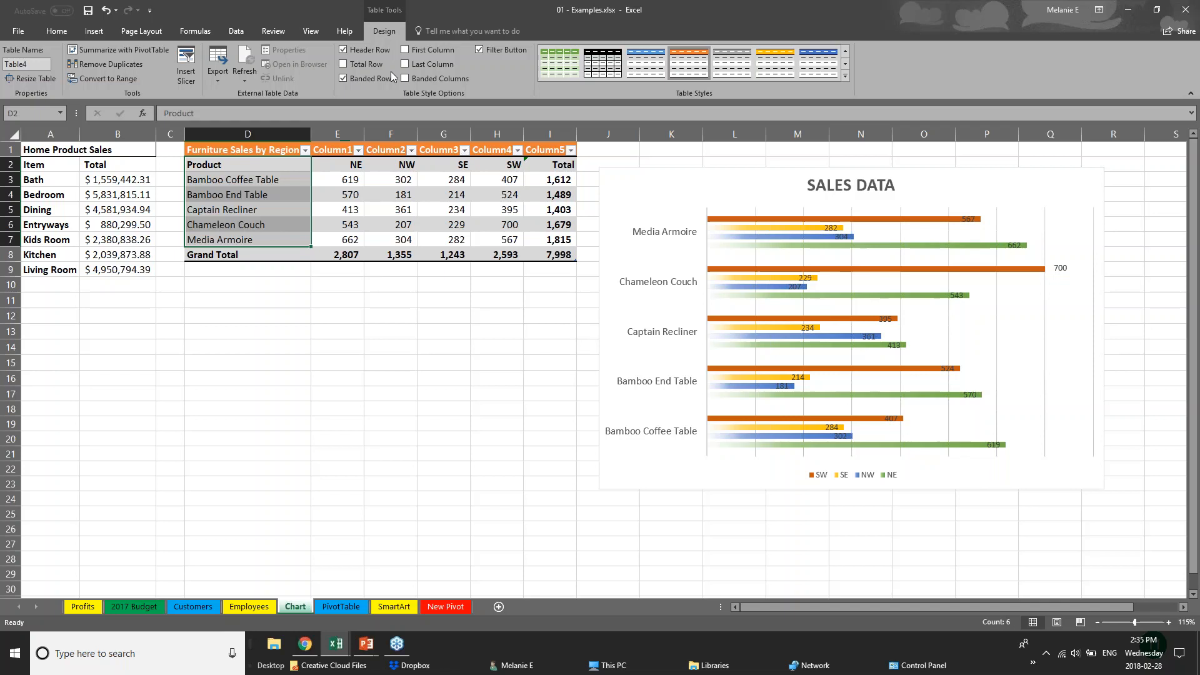
{"action": "left_click", "coordinate": [404, 50]}
{"action": "left_click", "coordinate": [314, 350]}
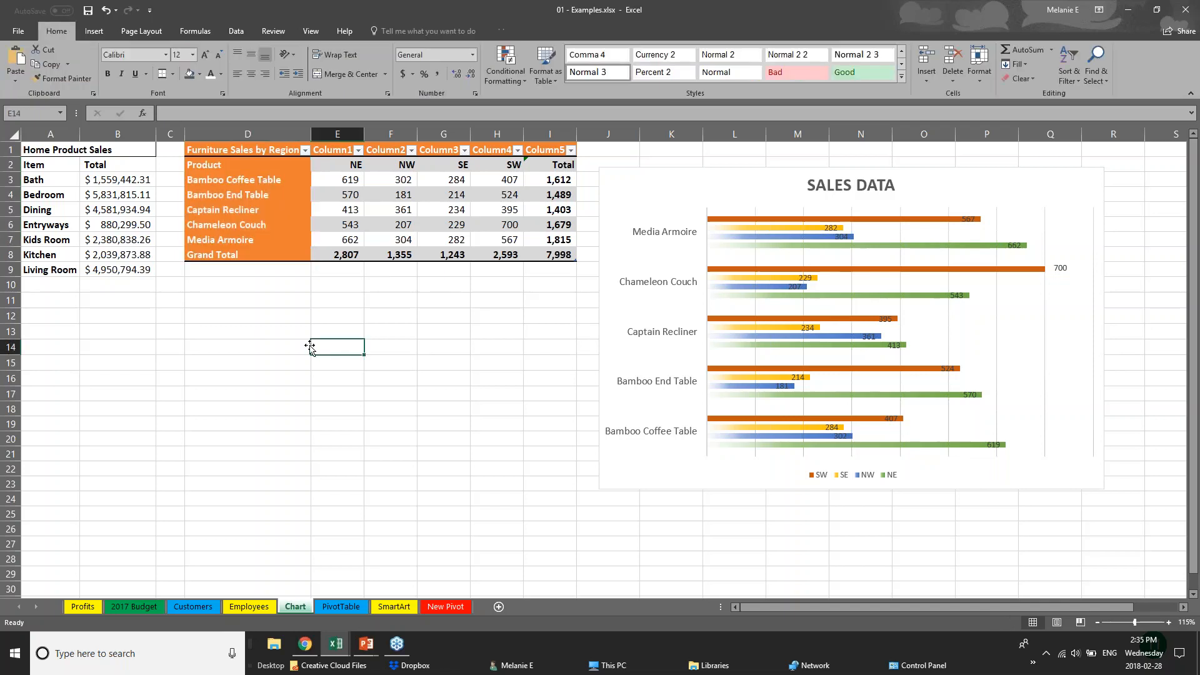
{"action": "left_click", "coordinate": [227, 153]}
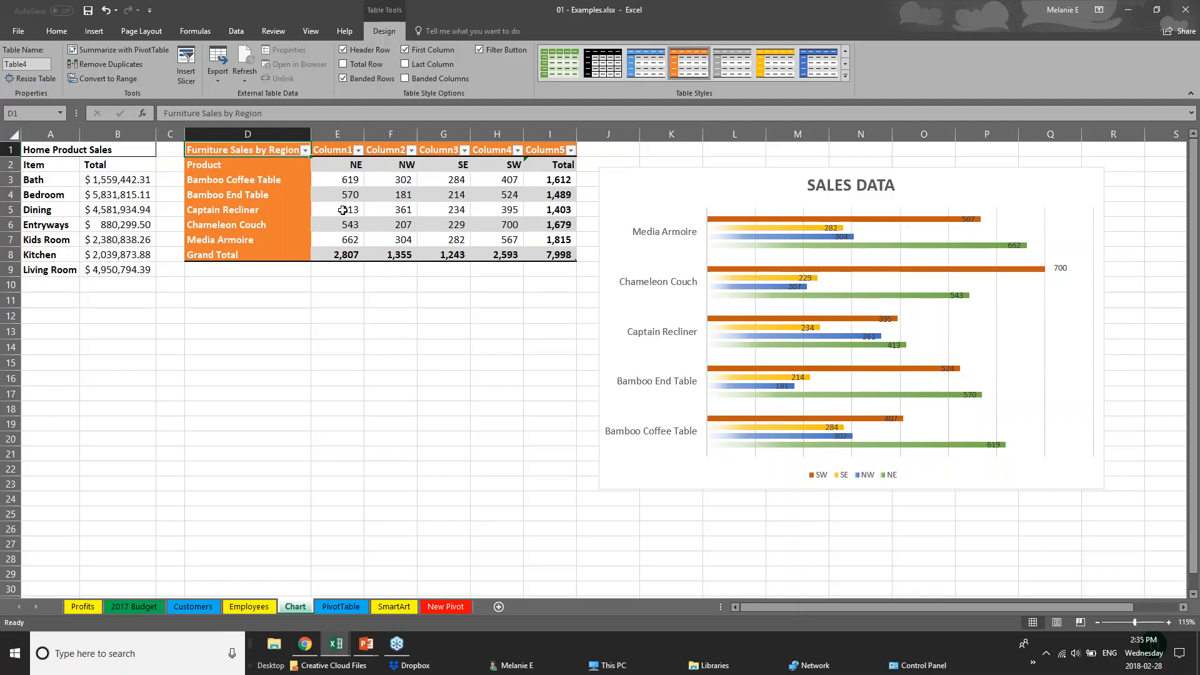
Return to the running PowerPoint slide show and advance one slide
{"action": "left_click", "coordinate": [452, 606]}
{"action": "left_click", "coordinate": [366, 644]}
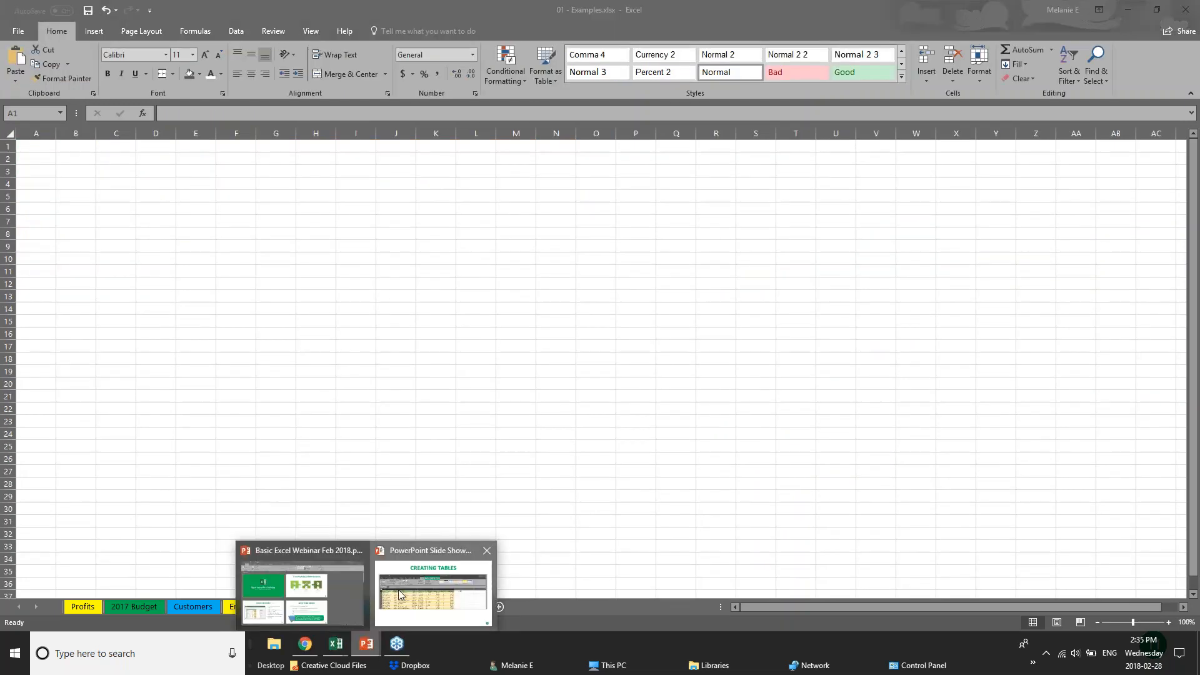
{"action": "left_click", "coordinate": [400, 593]}
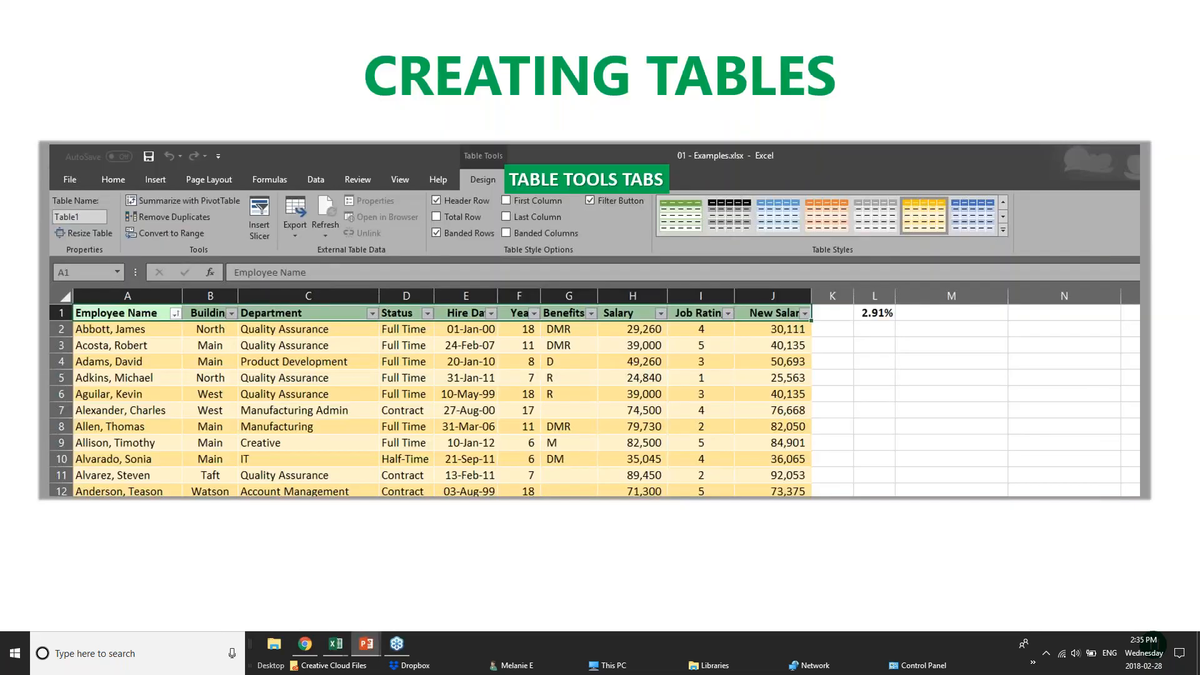
{"action": "key", "text": "Right"}
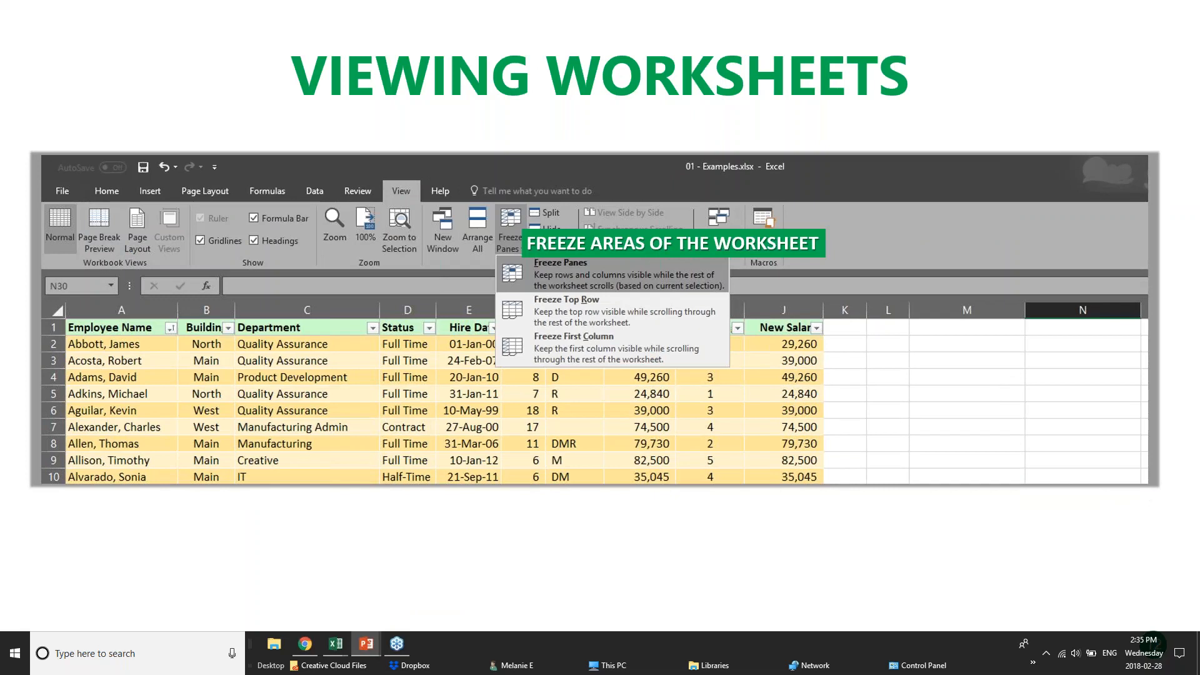
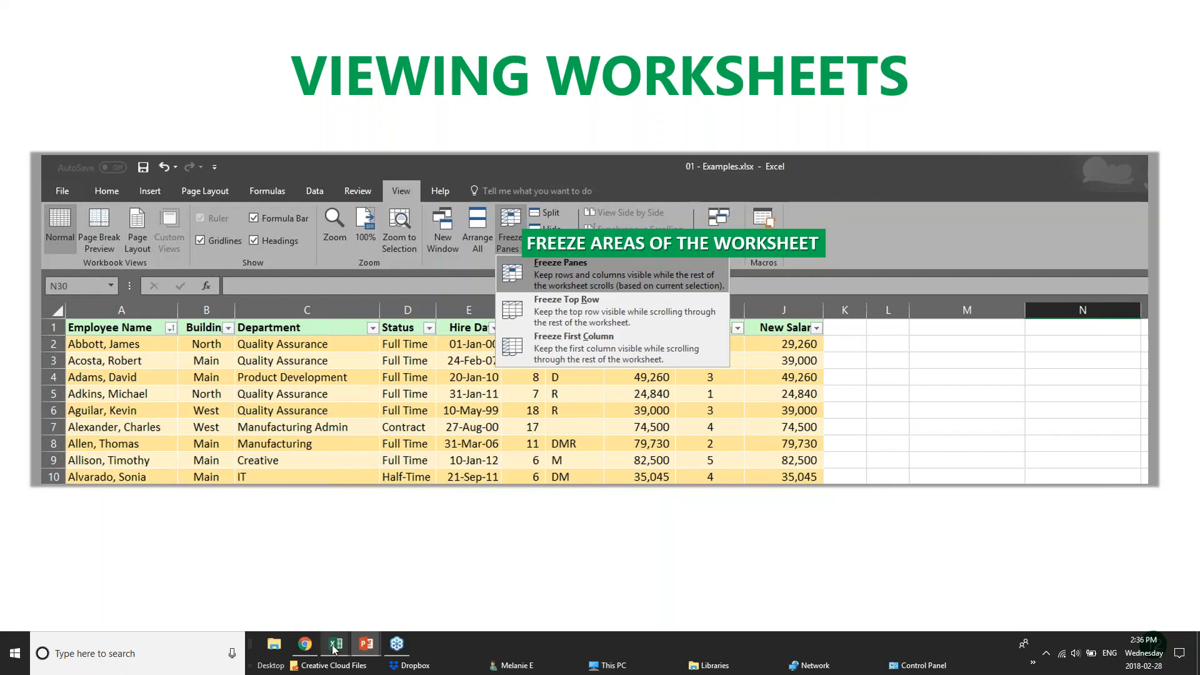
Bring the pivotTables workbook to the front and scroll its PivotChart sales data
{"action": "mouse_move", "coordinate": [335, 650]}
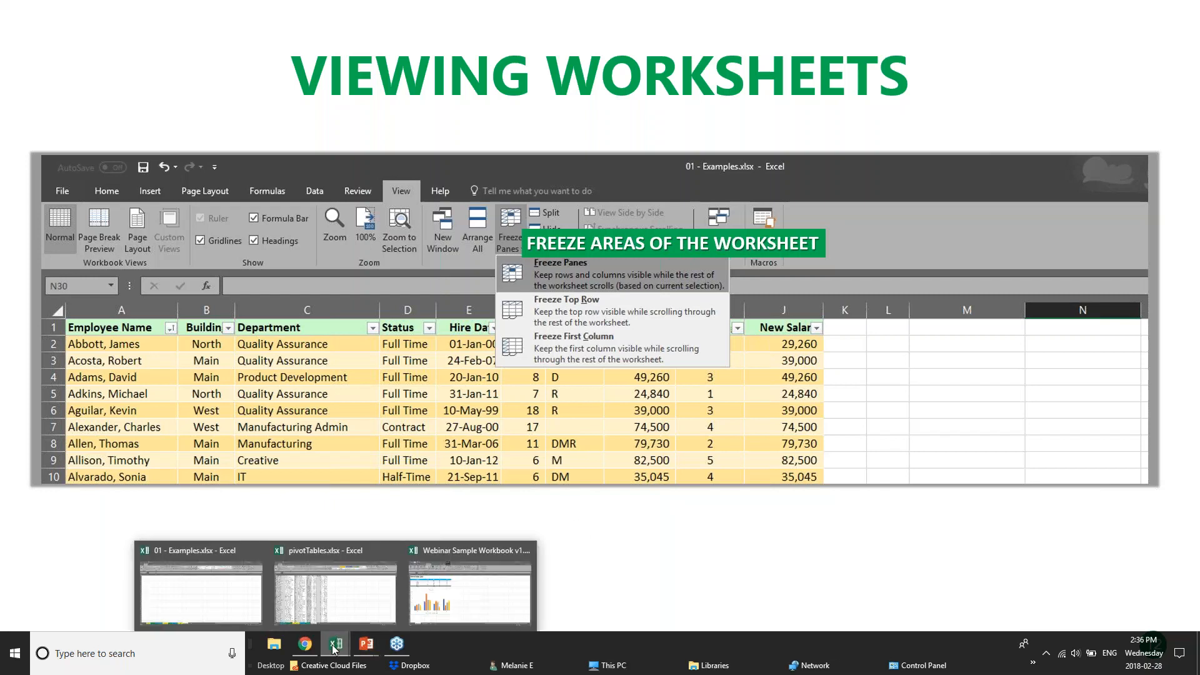
{"action": "left_click", "coordinate": [321, 601]}
{"action": "scroll", "coordinate": [262, 364], "scroll_direction": "down", "scroll_amount": 13}
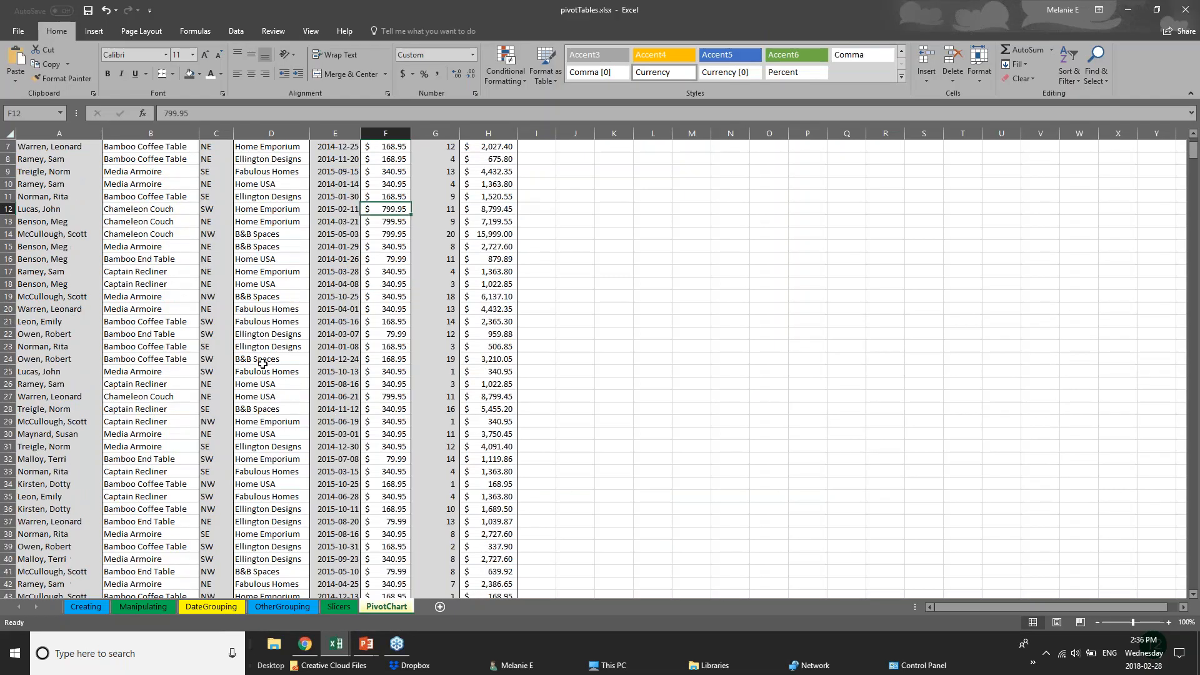
{"action": "scroll", "coordinate": [262, 364], "scroll_direction": "down", "scroll_amount": 19}
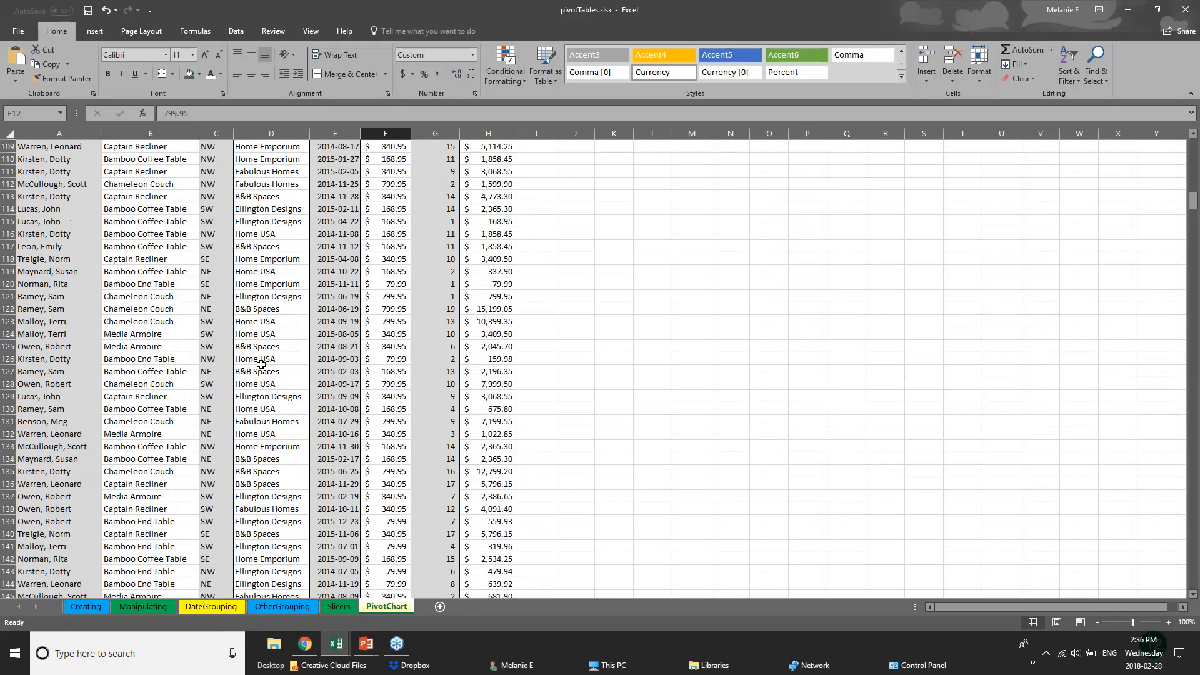
{"action": "scroll", "coordinate": [251, 365], "scroll_direction": "up", "scroll_amount": 6}
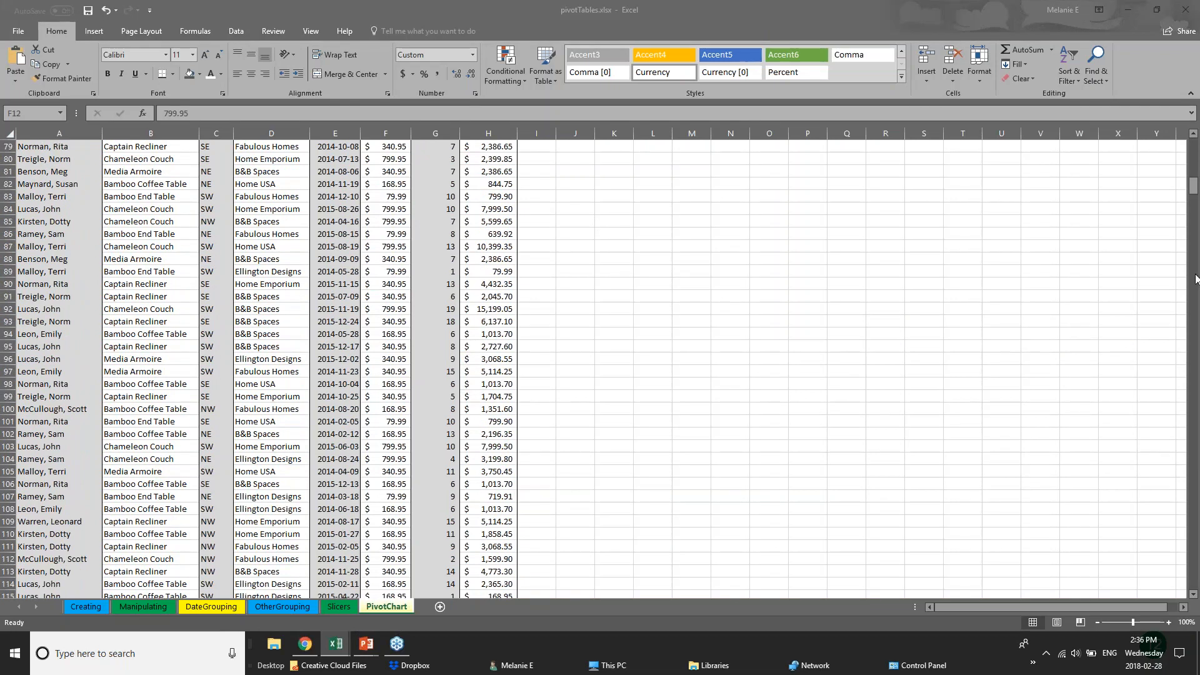
Browse down to the records around rows 367–370, then return to the header row
{"action": "left_click", "coordinate": [1194, 186]}
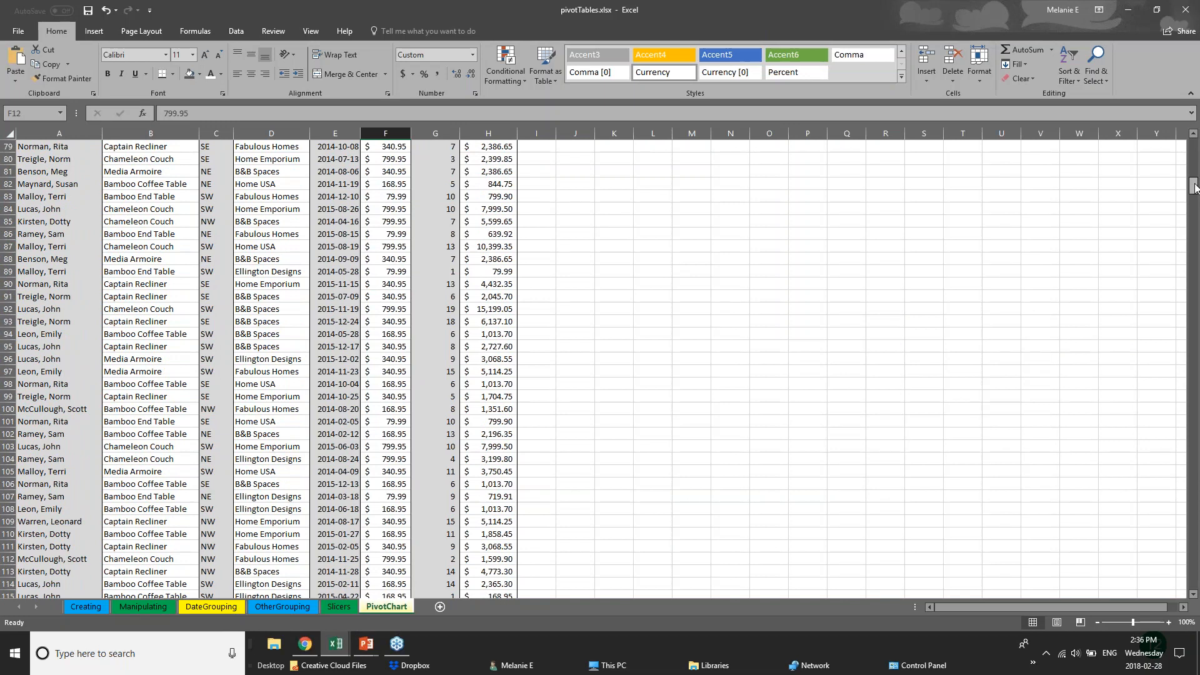
{"action": "left_click_drag", "start_coordinate": [1193, 186], "coordinate": [1194, 151]}
{"action": "left_click", "coordinate": [1194, 212]}
{"action": "left_click_drag", "start_coordinate": [1196, 218], "coordinate": [1194, 323]}
{"action": "left_click", "coordinate": [70, 283]}
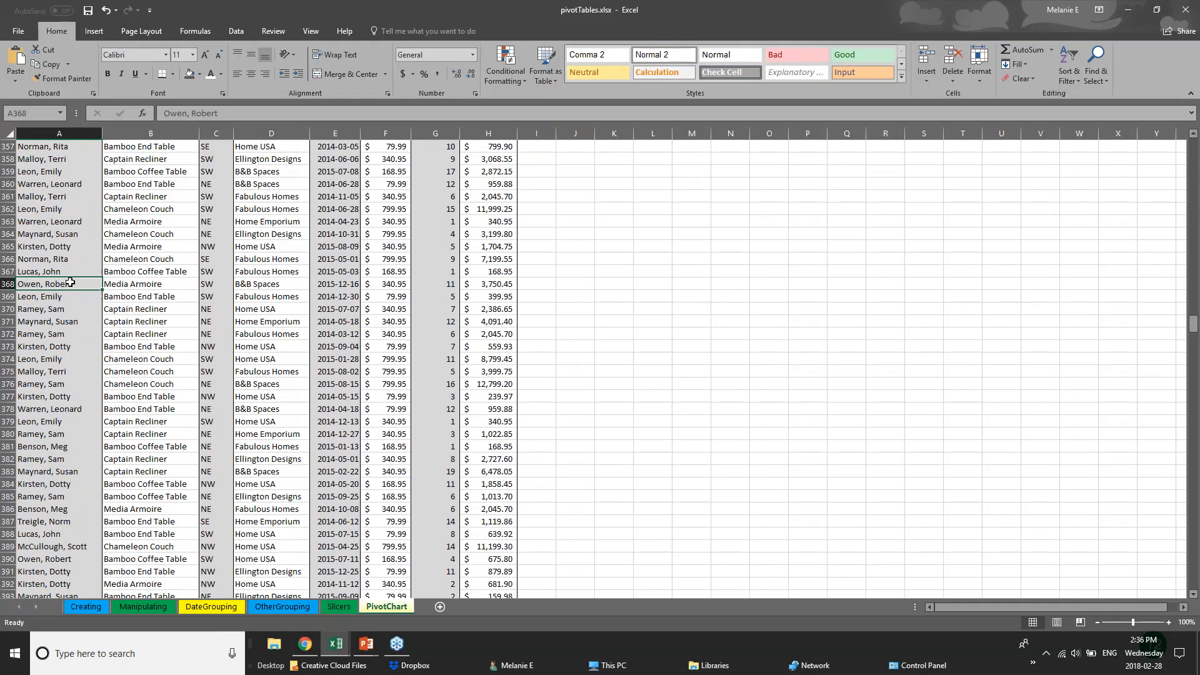
{"action": "left_click", "coordinate": [173, 275]}
{"action": "left_click", "coordinate": [183, 299]}
{"action": "left_click", "coordinate": [295, 306]}
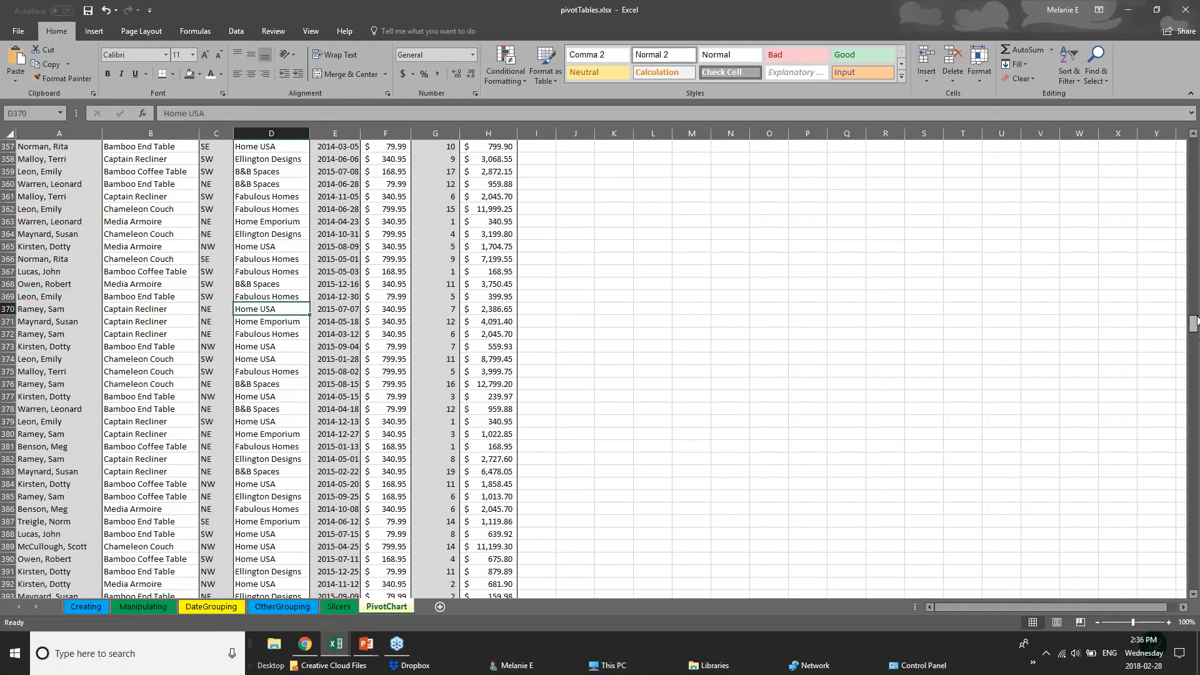
{"action": "left_click_drag", "start_coordinate": [1195, 323], "coordinate": [1193, 145]}
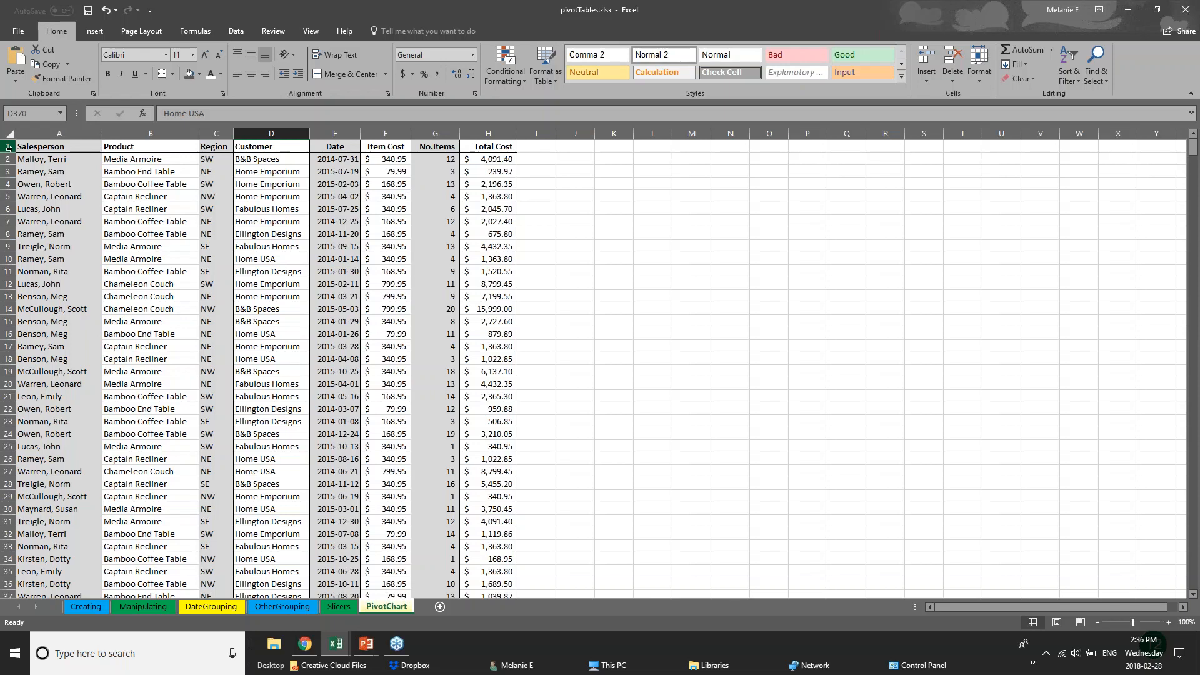
Select header row 1 and bring up the View tab's Freeze Panes options
{"action": "left_click", "coordinate": [8, 147]}
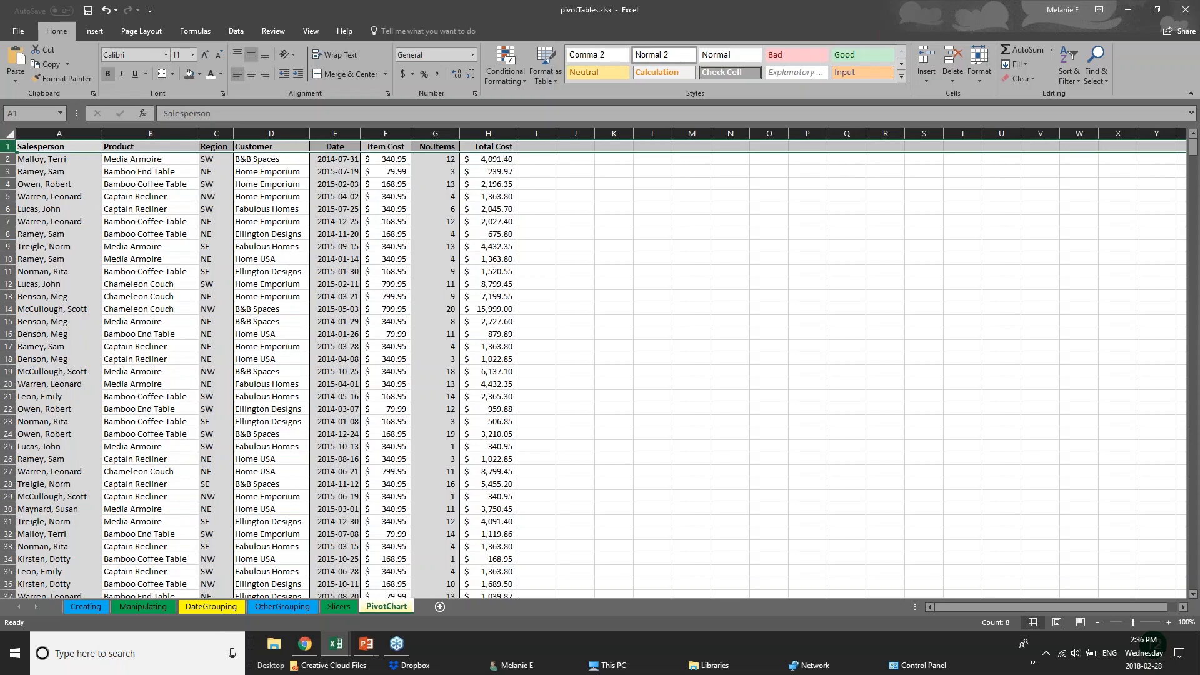
{"action": "left_click", "coordinate": [314, 32]}
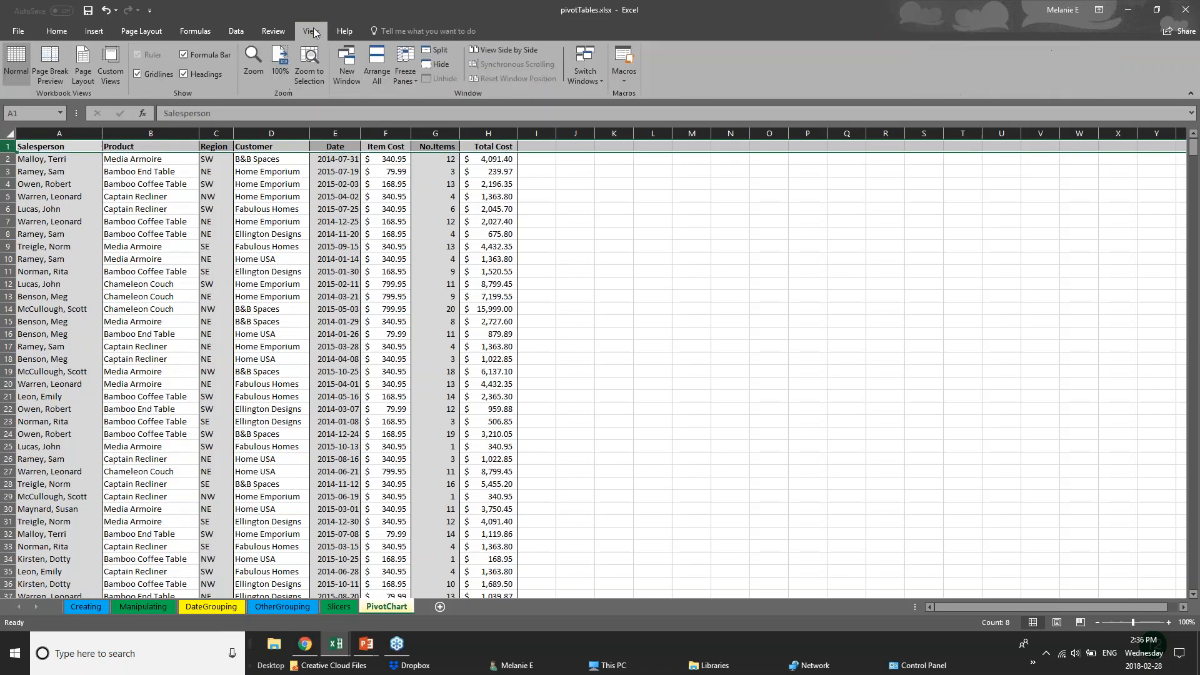
{"action": "left_click", "coordinate": [406, 77]}
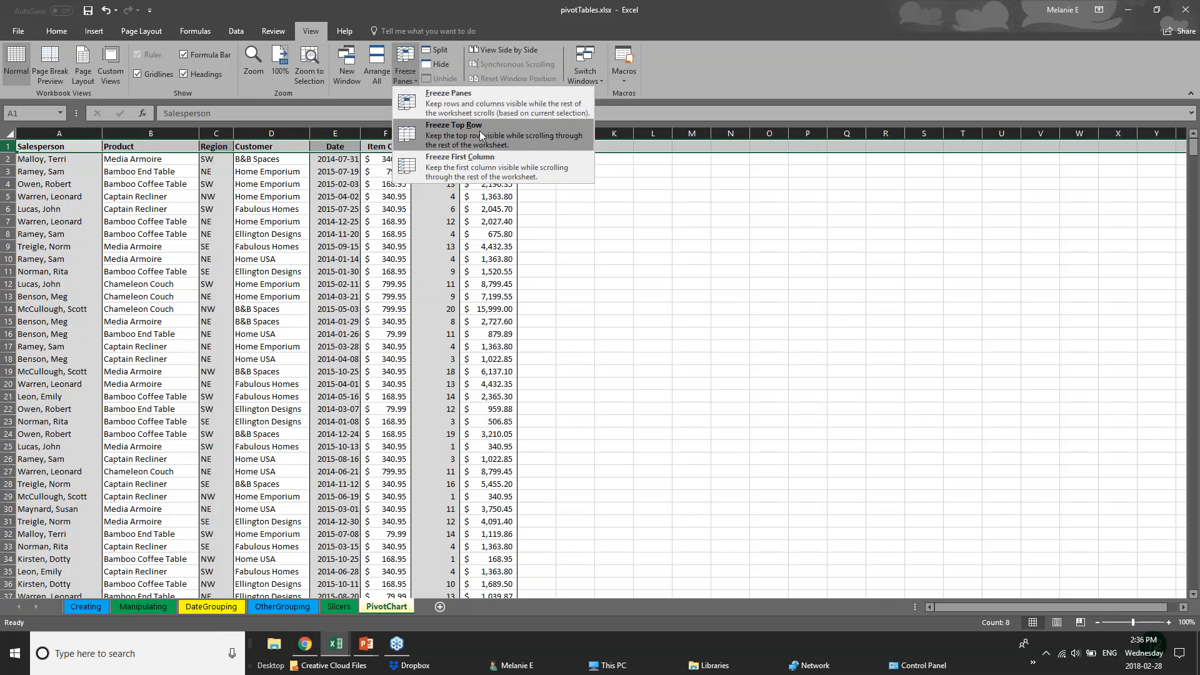
Freeze the first column (Salesperson) of the sales sheet
{"action": "left_click", "coordinate": [484, 167]}
{"action": "left_click", "coordinate": [54, 195]}
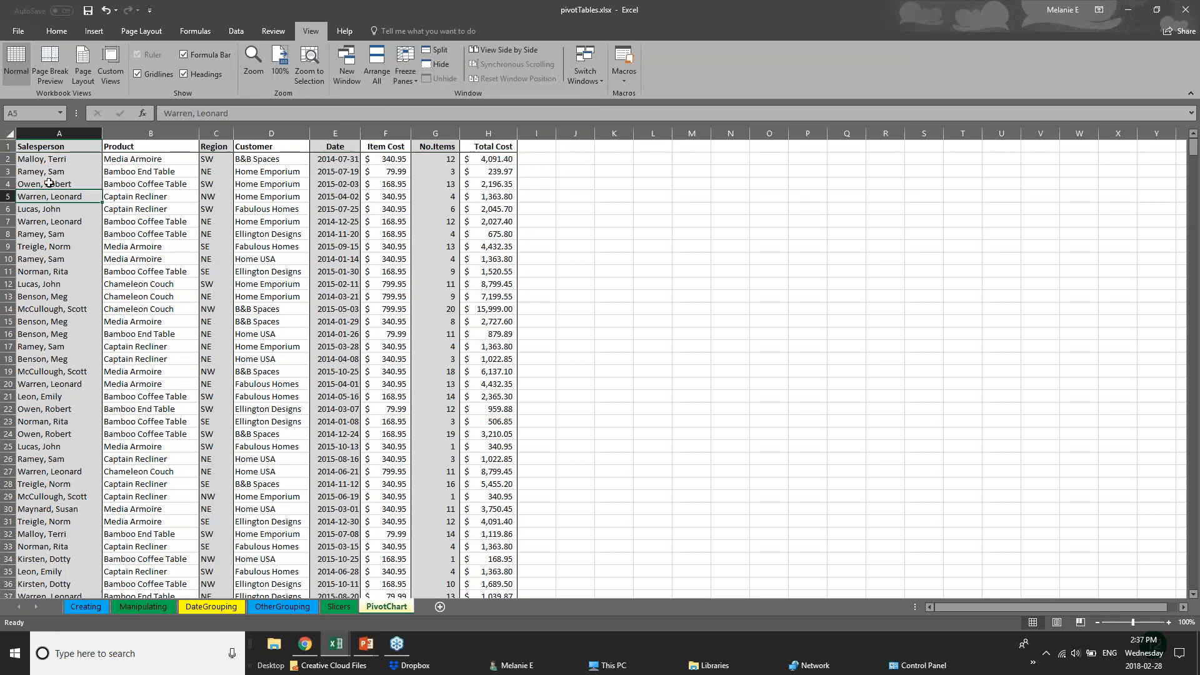
{"action": "left_click", "coordinate": [61, 132]}
{"action": "left_click", "coordinate": [405, 74]}
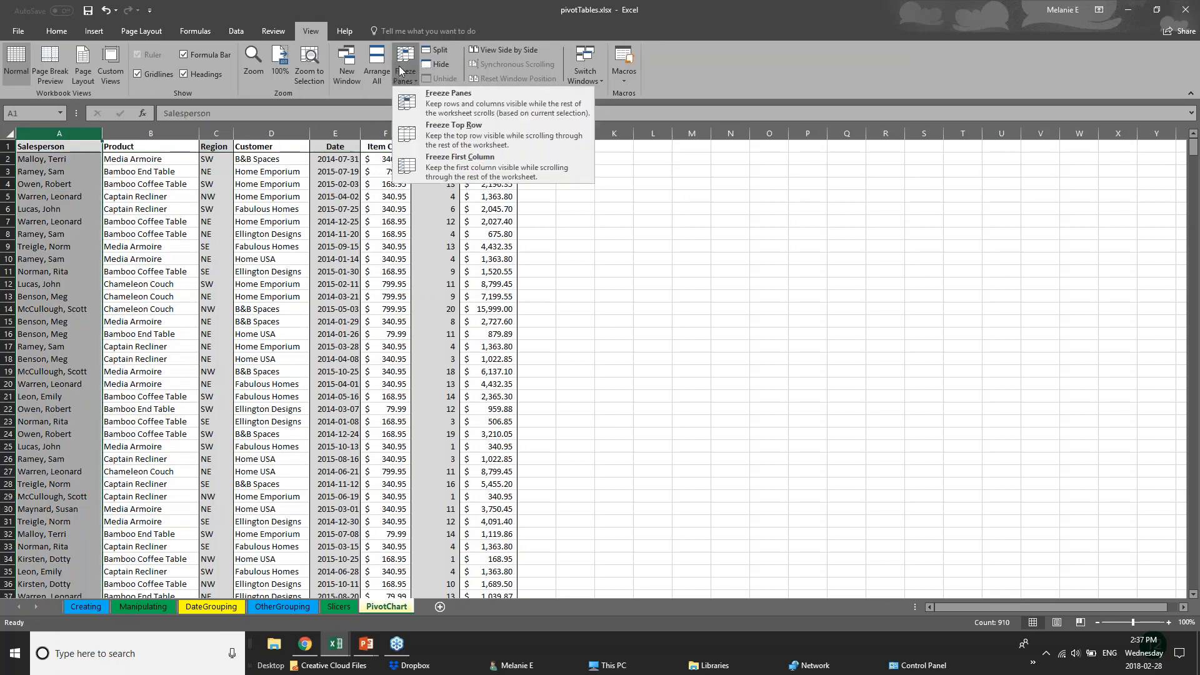
{"action": "left_click", "coordinate": [427, 168]}
Widen the Total Cost, No.Items and Item Cost columns H, G and F
{"action": "left_click_drag", "start_coordinate": [517, 133], "coordinate": [1058, 133]}
{"action": "left_click_drag", "start_coordinate": [461, 133], "coordinate": [750, 133]}
{"action": "left_click_drag", "start_coordinate": [413, 131], "coordinate": [510, 132]}
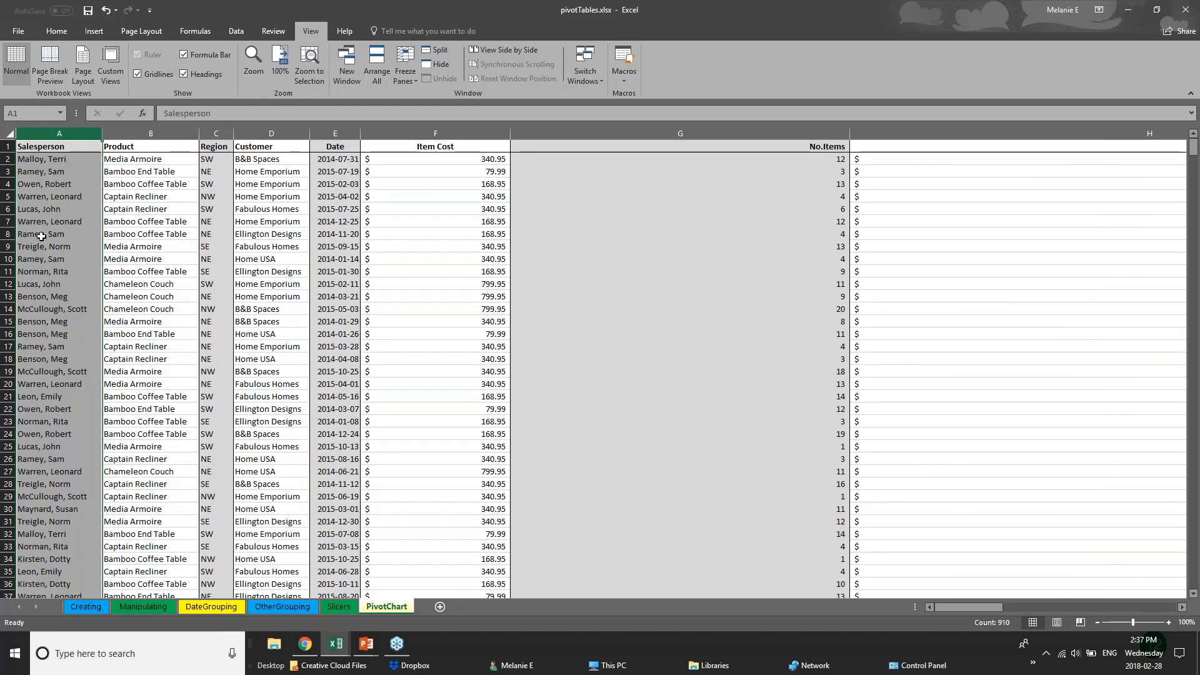
Freeze the top header row instead and check cells below it
{"action": "left_click", "coordinate": [9, 146]}
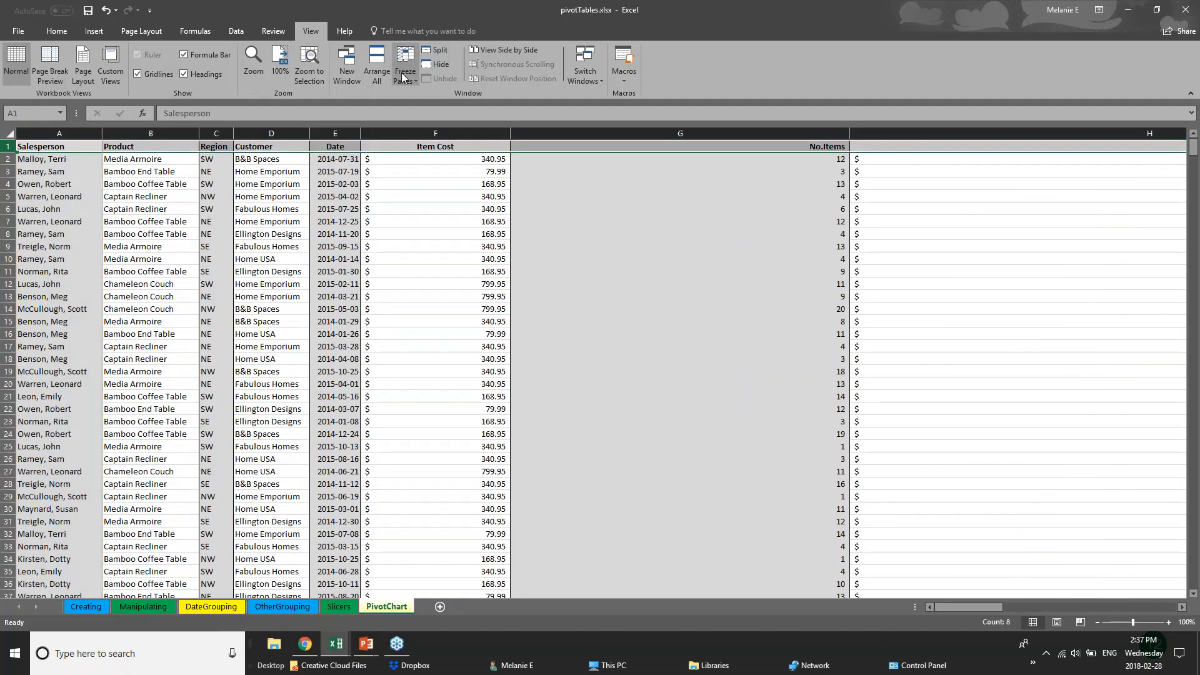
{"action": "left_click", "coordinate": [415, 78]}
{"action": "left_click", "coordinate": [450, 122]}
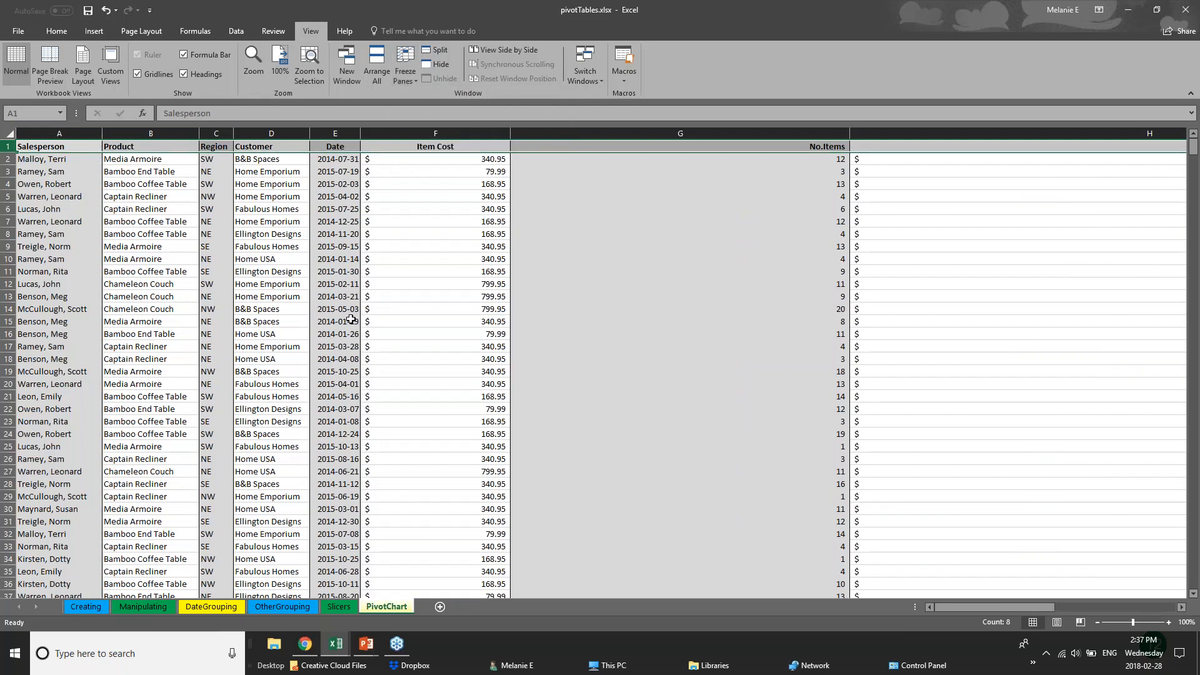
{"action": "left_click", "coordinate": [558, 372]}
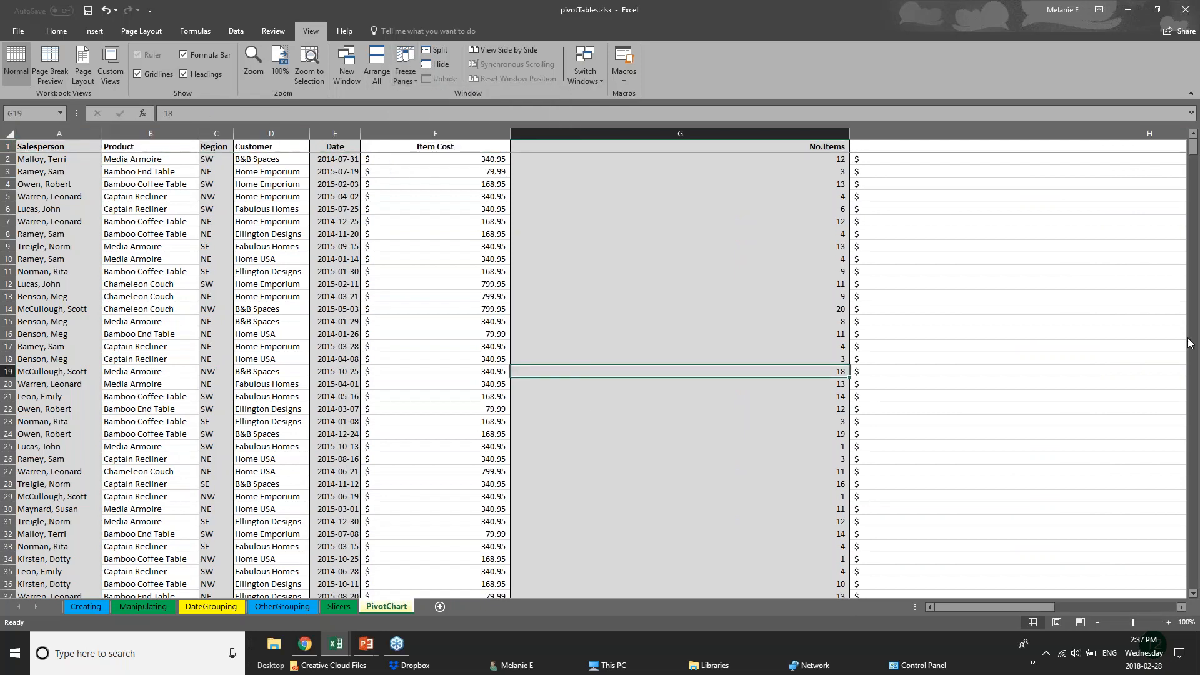
{"action": "mouse_move", "coordinate": [1194, 151]}
{"action": "left_mouse_down"}
{"action": "mouse_move", "coordinate": [1198, 380]}
{"action": "mouse_move", "coordinate": [1193, 150]}
{"action": "left_mouse_up"}
{"action": "left_click", "coordinate": [57, 148]}
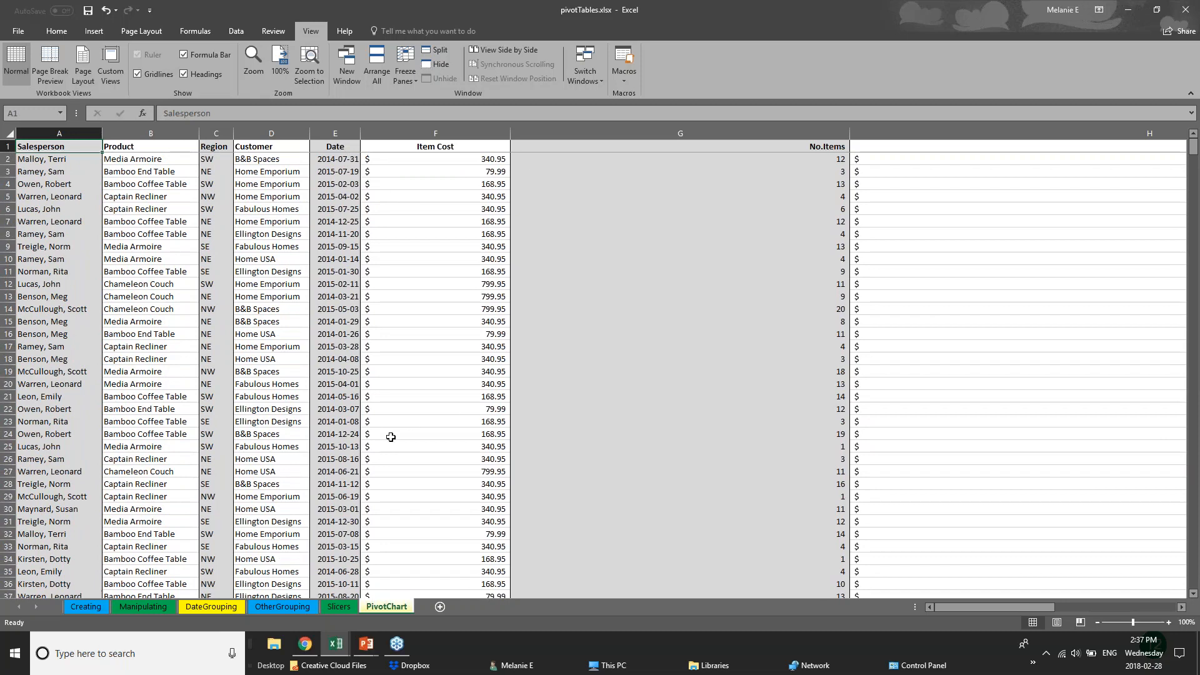
Scroll through the records to confirm the header row stays frozen
{"action": "left_click", "coordinate": [384, 383]}
{"action": "scroll", "coordinate": [362, 425], "scroll_direction": "down", "scroll_amount": 1}
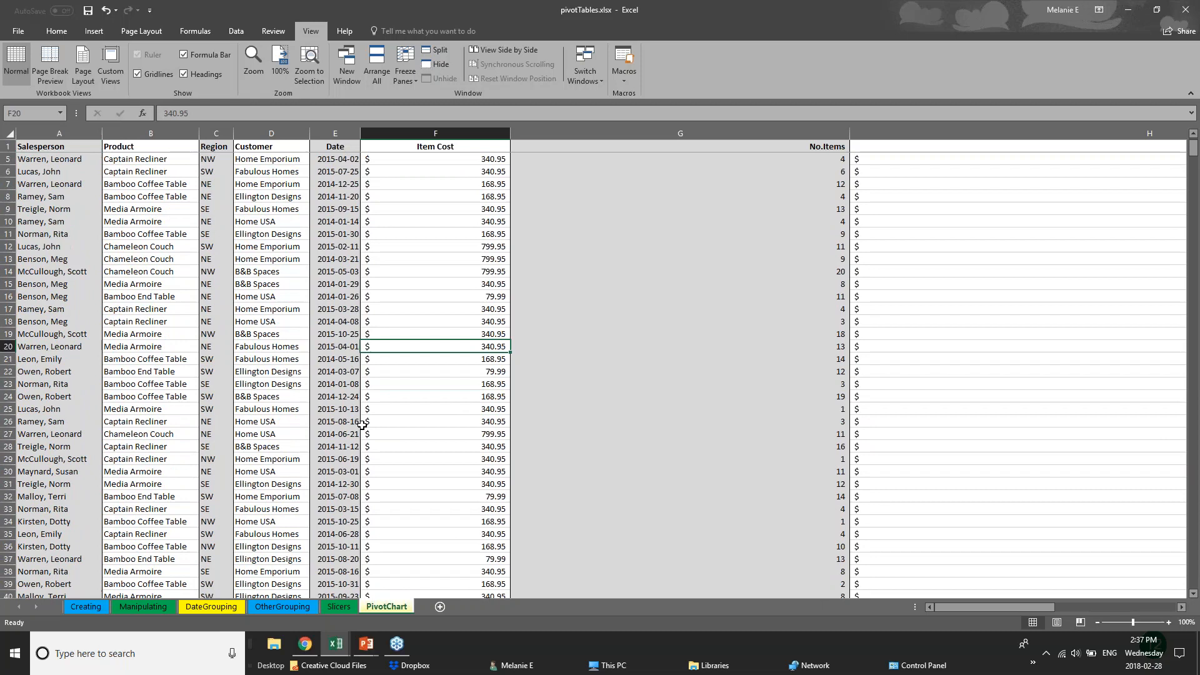
{"action": "scroll", "coordinate": [281, 415], "scroll_direction": "down", "scroll_amount": 1}
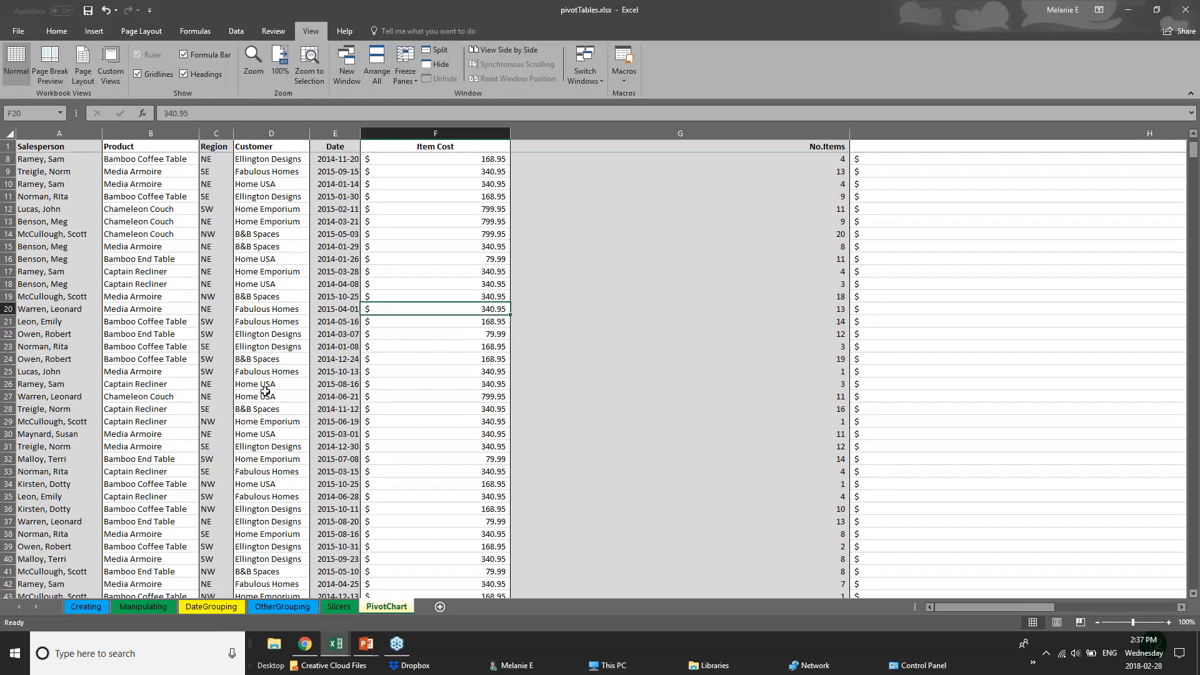
{"action": "left_click", "coordinate": [276, 422]}
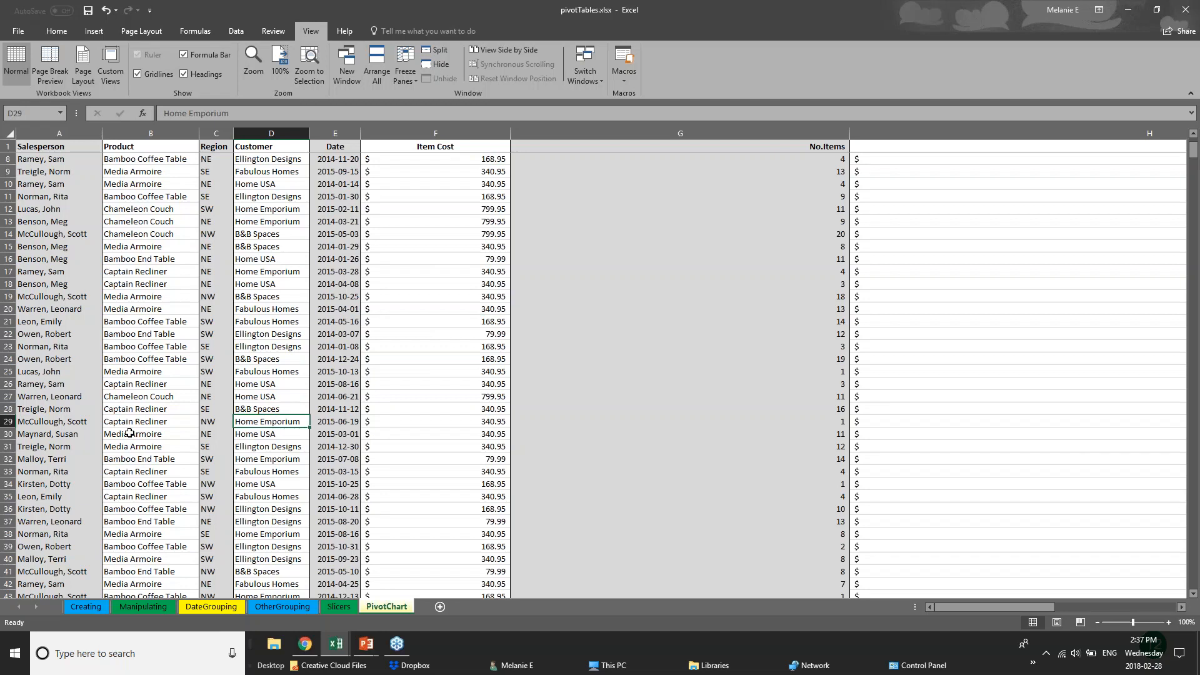
{"action": "scroll", "coordinate": [129, 433], "scroll_direction": "down", "scroll_amount": 12}
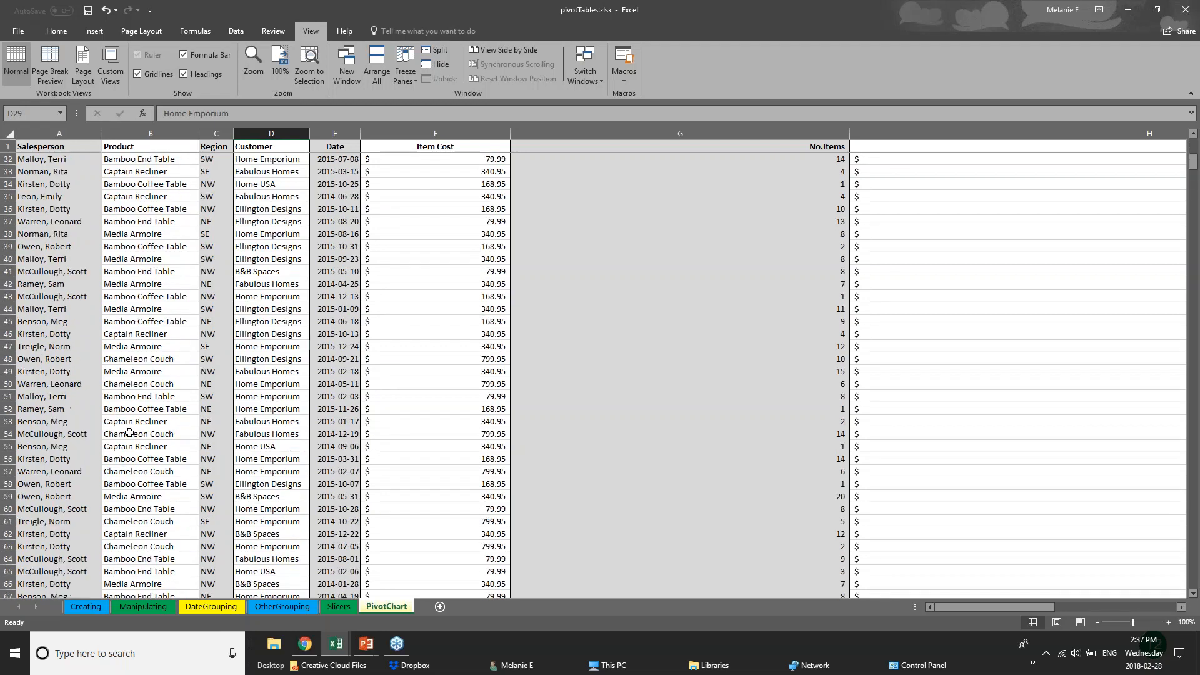
{"action": "scroll", "coordinate": [129, 433], "scroll_direction": "down", "scroll_amount": 3}
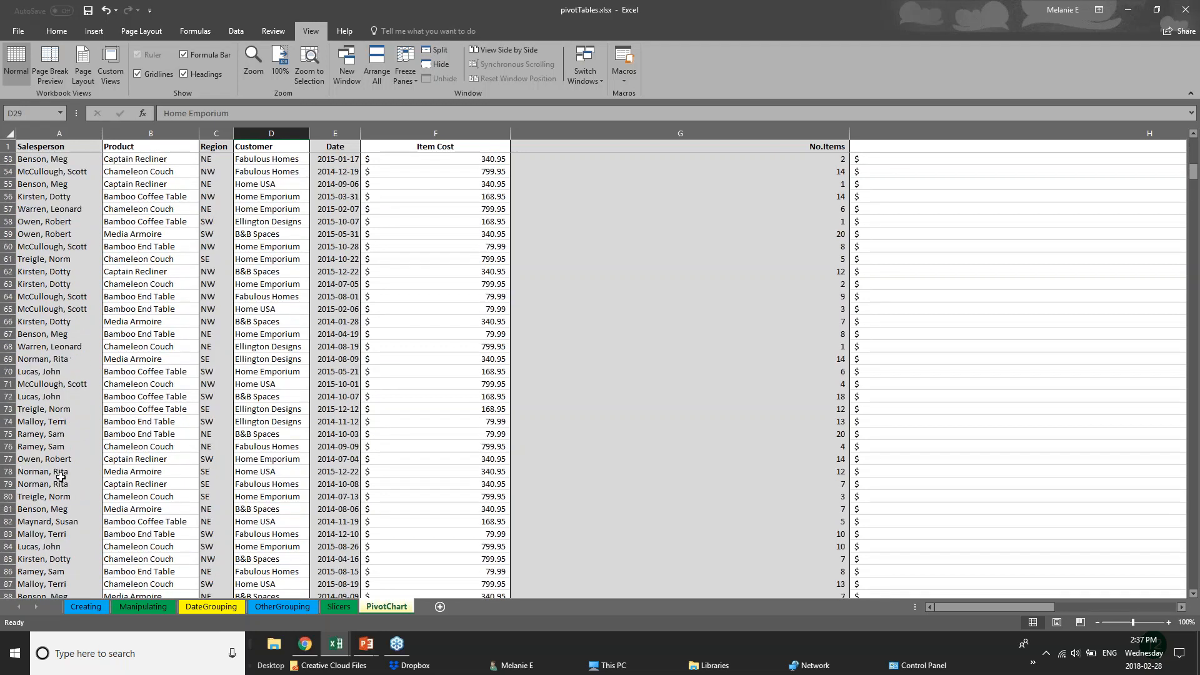
{"action": "scroll", "coordinate": [61, 476], "scroll_direction": "up", "scroll_amount": 1}
{"action": "scroll", "coordinate": [61, 476], "scroll_direction": "up", "scroll_amount": 3}
{"action": "scroll", "coordinate": [61, 476], "scroll_direction": "up", "scroll_amount": 8}
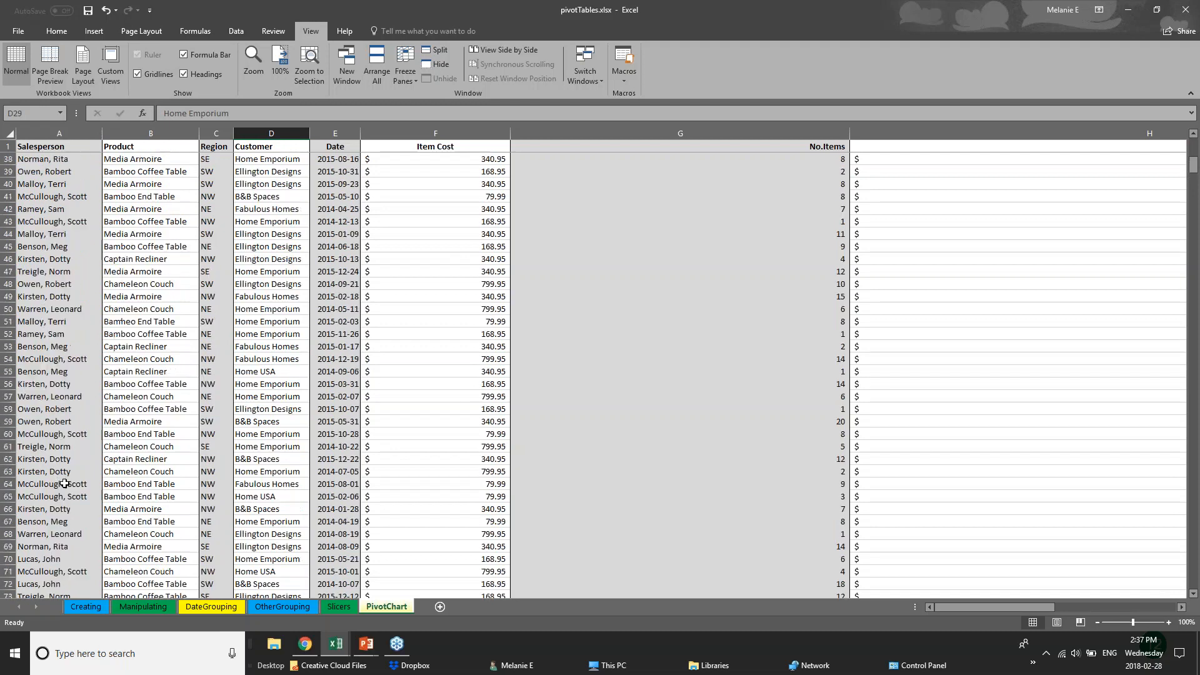
Narrow columns F and G so Total Cost fits beside them, then select row 110
{"action": "left_click_drag", "start_coordinate": [510, 133], "coordinate": [446, 134]}
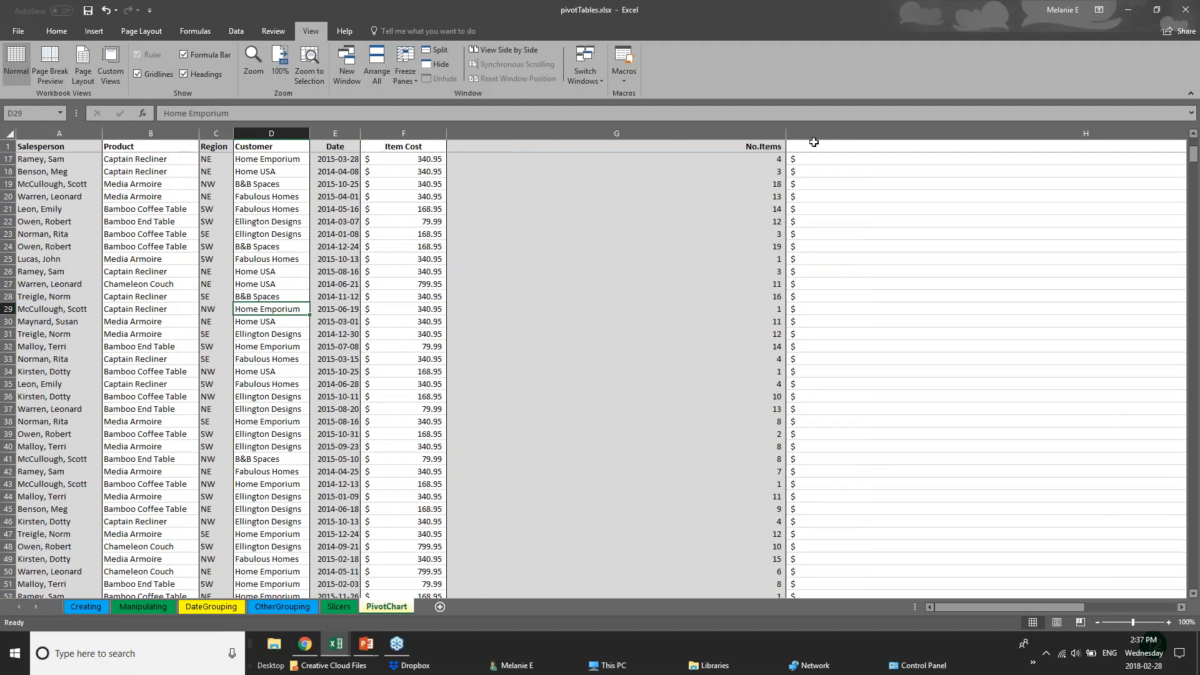
{"action": "left_click_drag", "start_coordinate": [786, 133], "coordinate": [551, 133]}
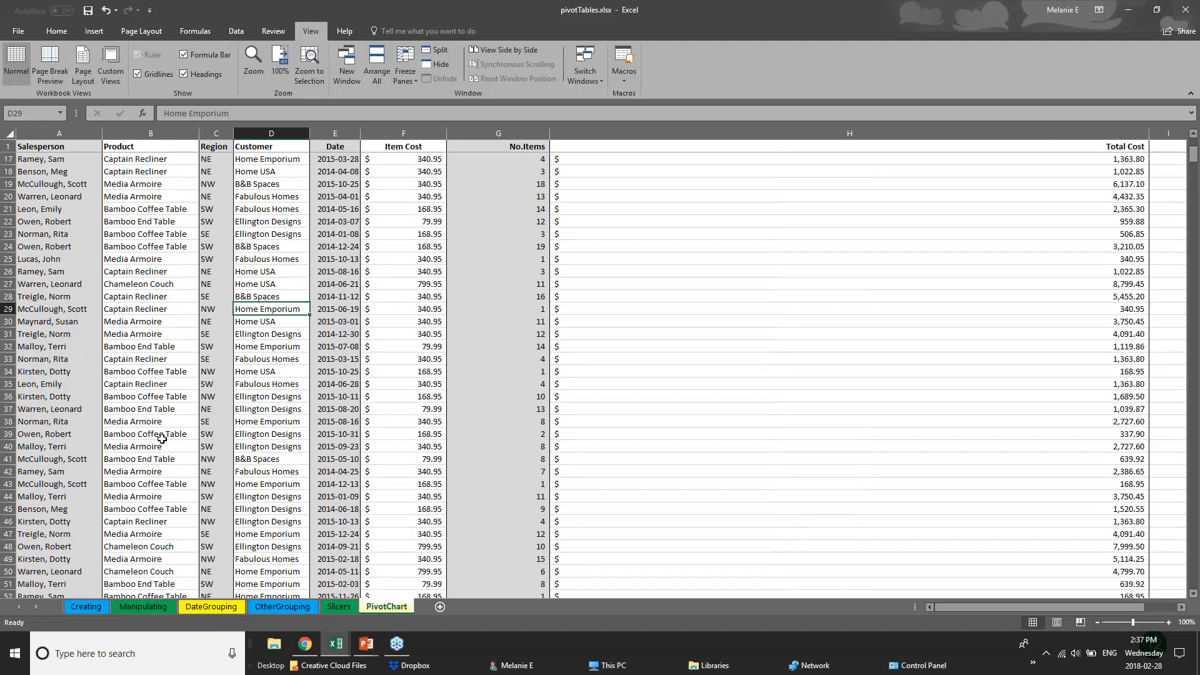
{"action": "scroll", "coordinate": [104, 498], "scroll_direction": "down", "scroll_amount": 3}
{"action": "scroll", "coordinate": [104, 498], "scroll_direction": "down", "scroll_amount": 18}
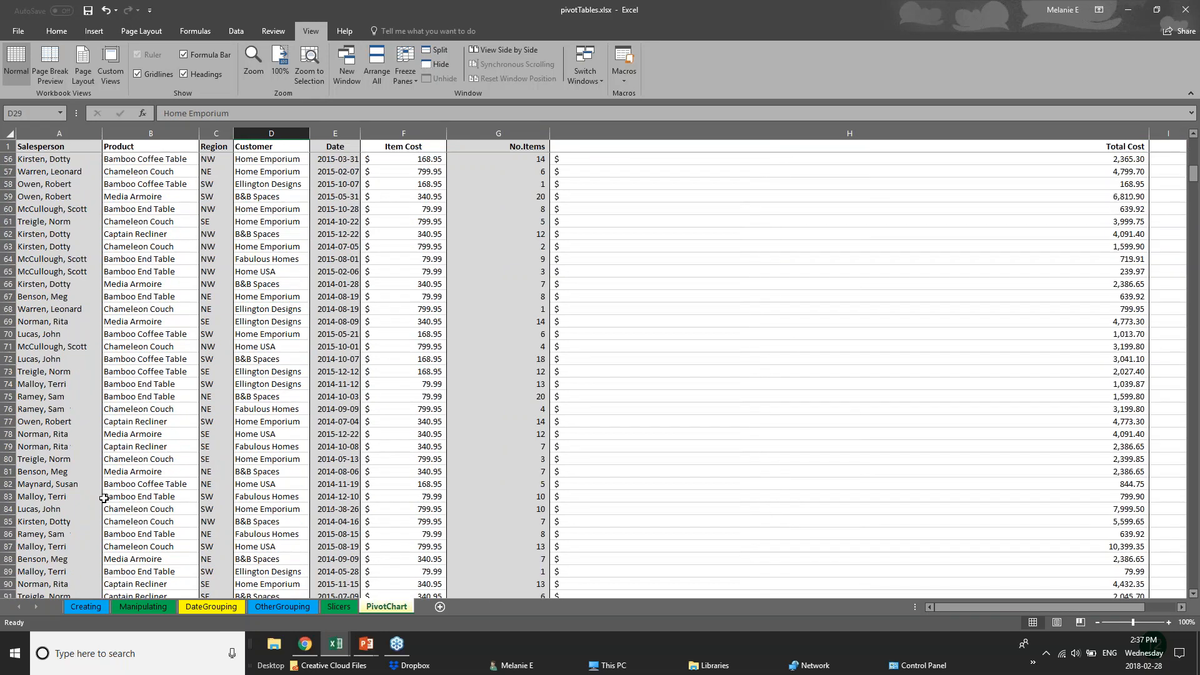
{"action": "scroll", "coordinate": [119, 547], "scroll_direction": "down", "scroll_amount": 2}
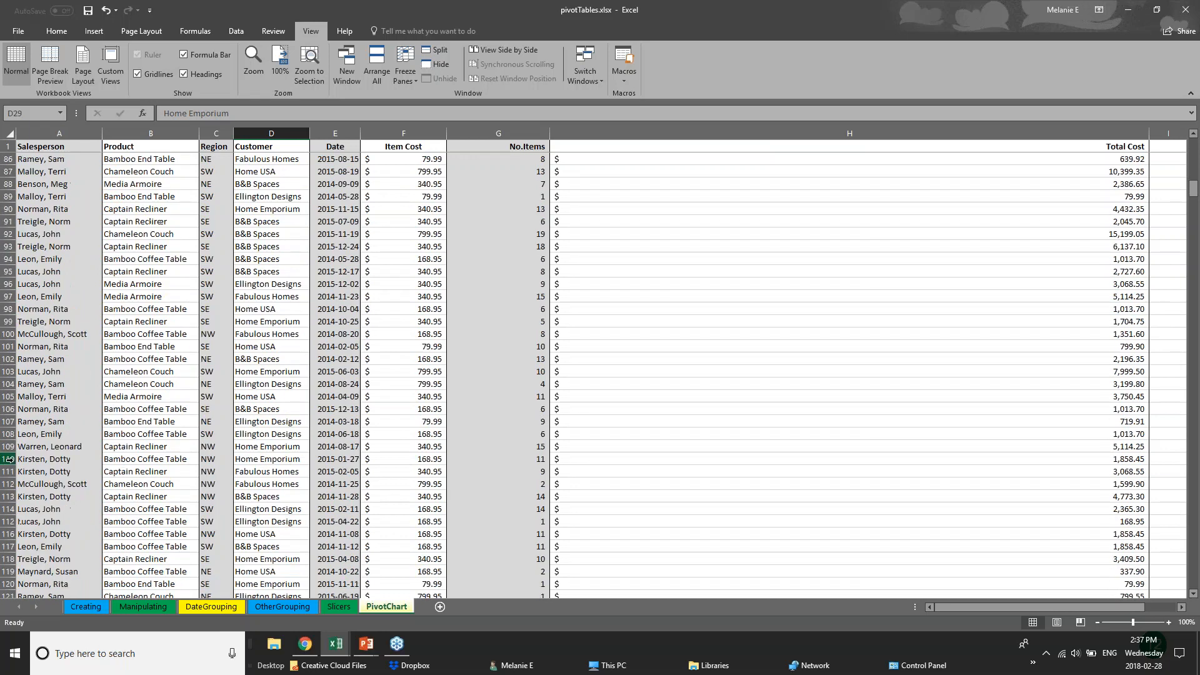
{"action": "left_click", "coordinate": [10, 460]}
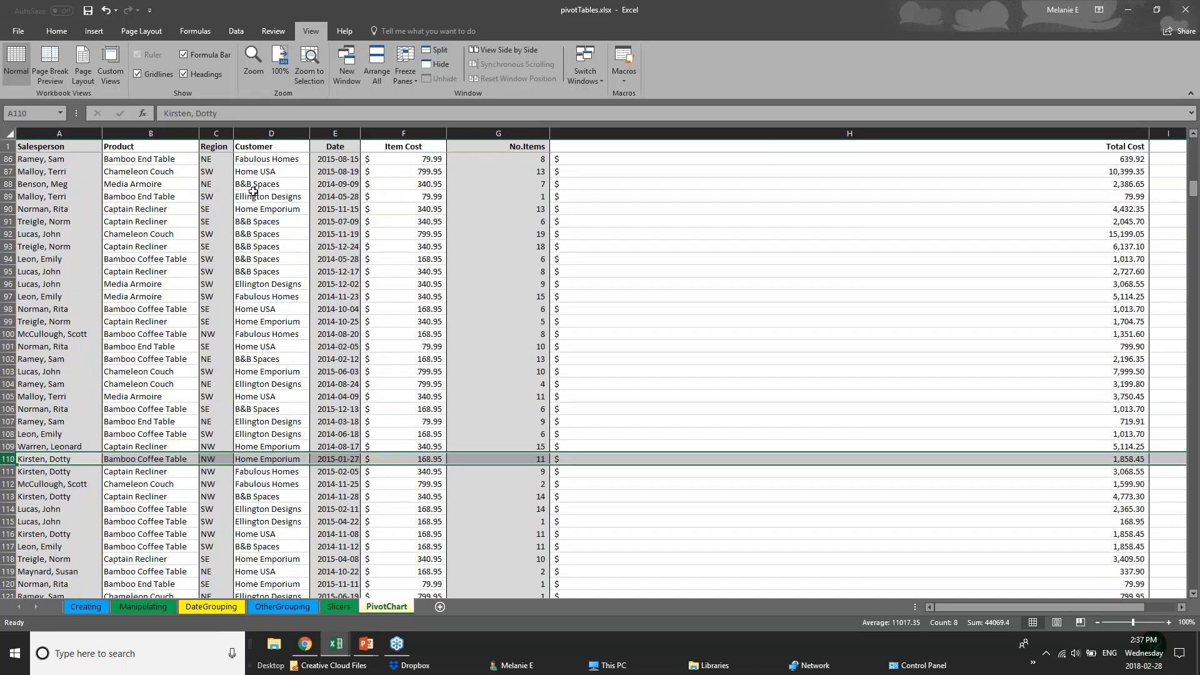
Split the sheet into separately scrolling panes and scroll the records, selecting row 106
{"action": "left_click", "coordinate": [428, 55]}
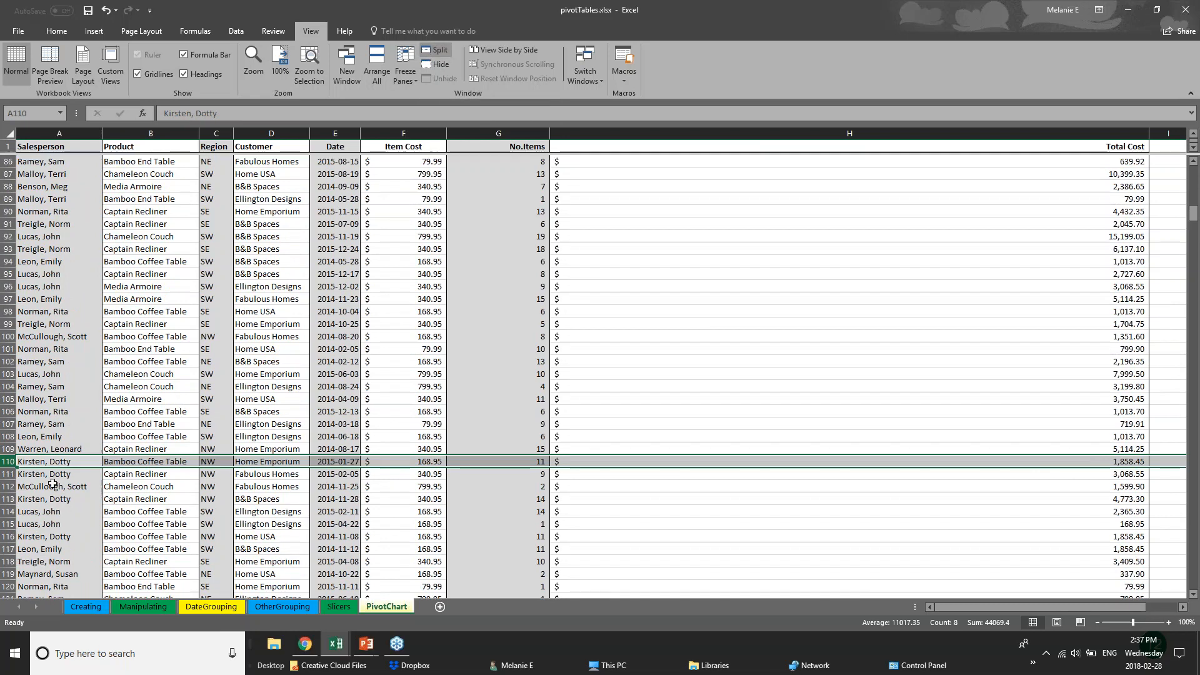
{"action": "left_click", "coordinate": [516, 409]}
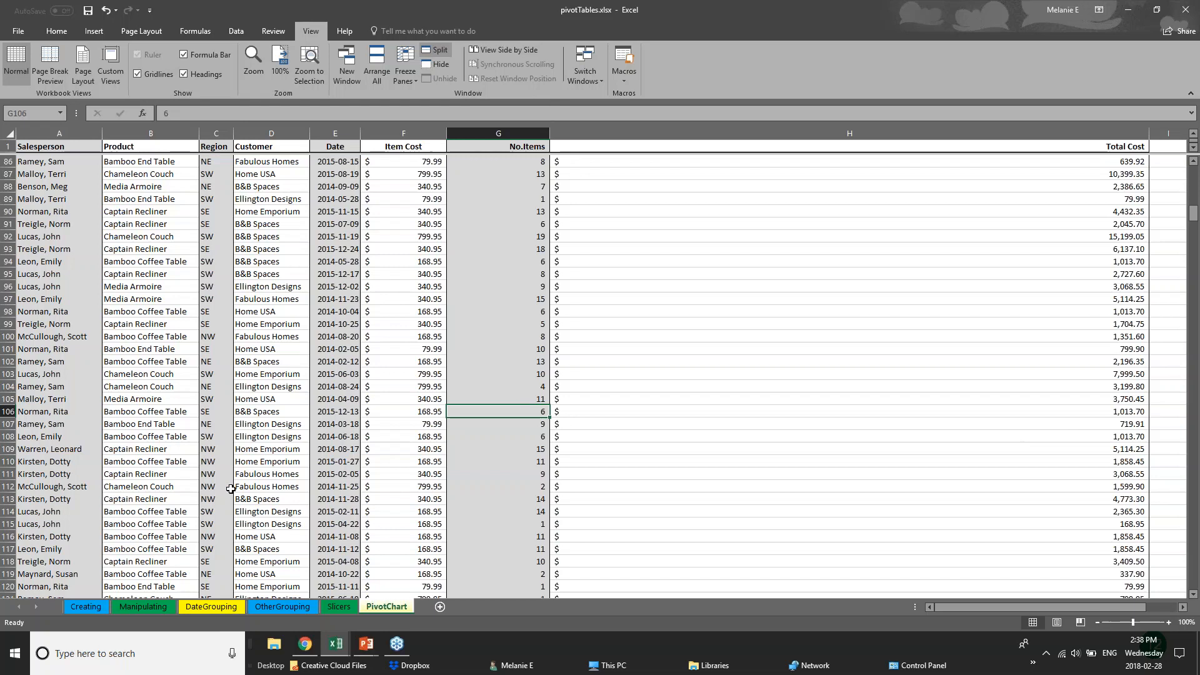
{"action": "scroll", "coordinate": [230, 488], "scroll_direction": "down", "scroll_amount": 1}
{"action": "scroll", "coordinate": [231, 488], "scroll_direction": "down", "scroll_amount": 7}
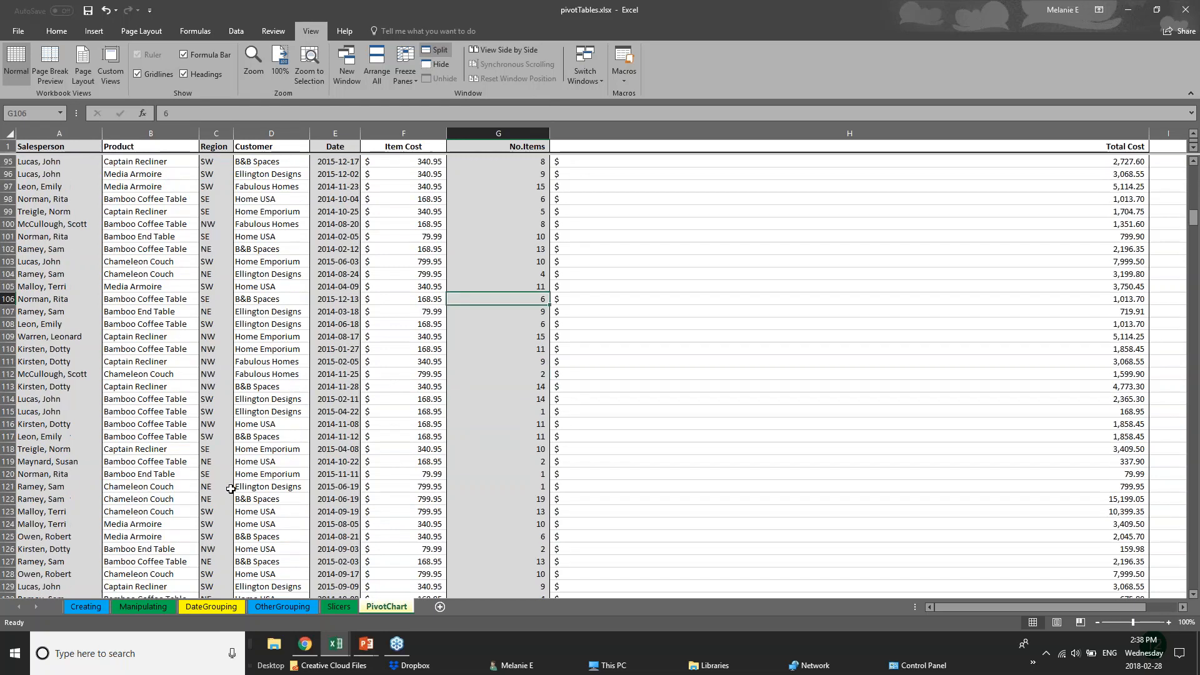
{"action": "scroll", "coordinate": [231, 488], "scroll_direction": "up", "scroll_amount": 7}
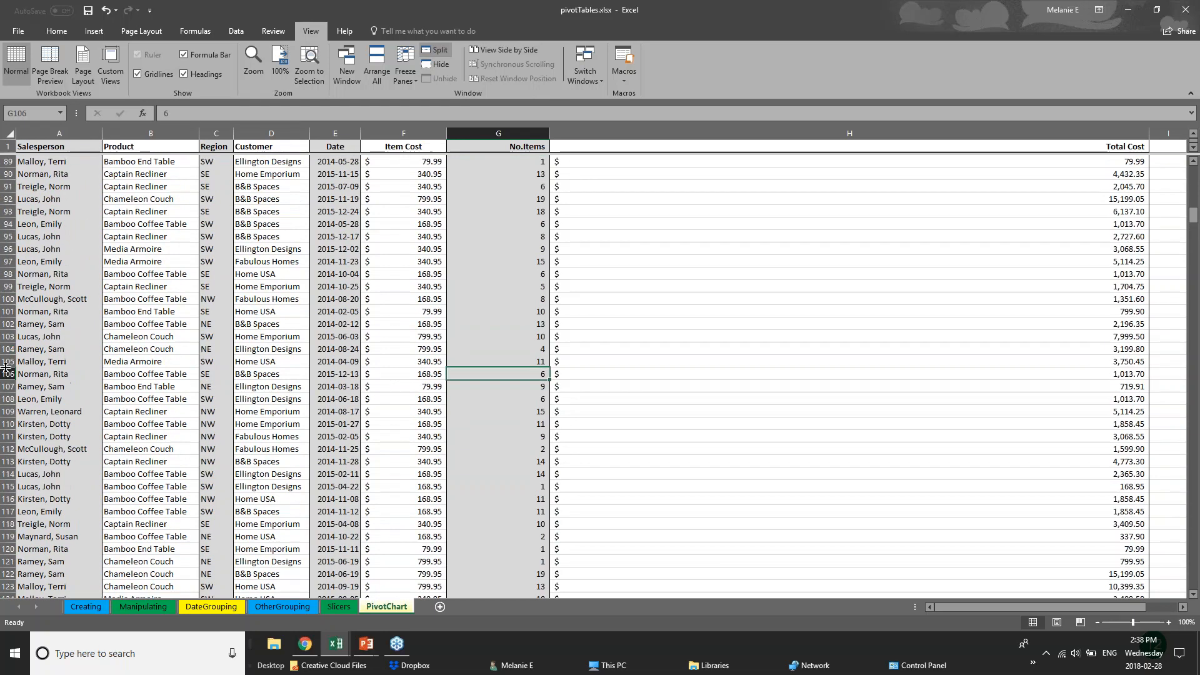
{"action": "left_click", "coordinate": [7, 374]}
Toggle the split off and on, then freeze panes at cell G19
{"action": "left_click", "coordinate": [437, 50]}
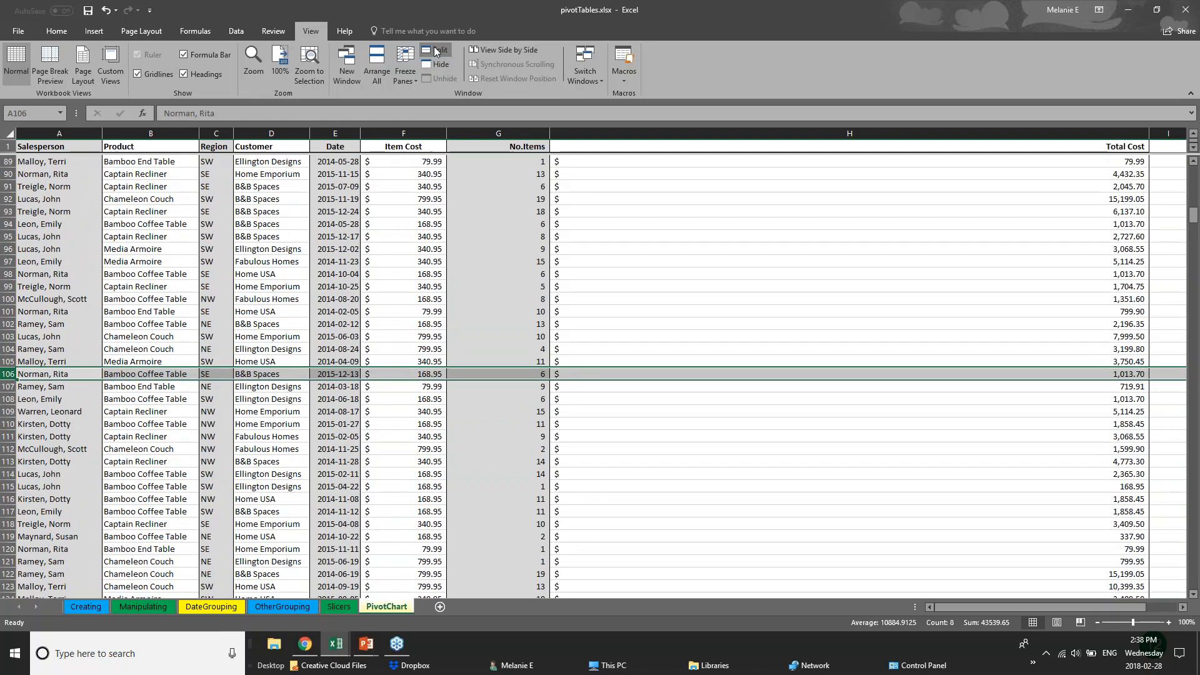
{"action": "left_click", "coordinate": [437, 50]}
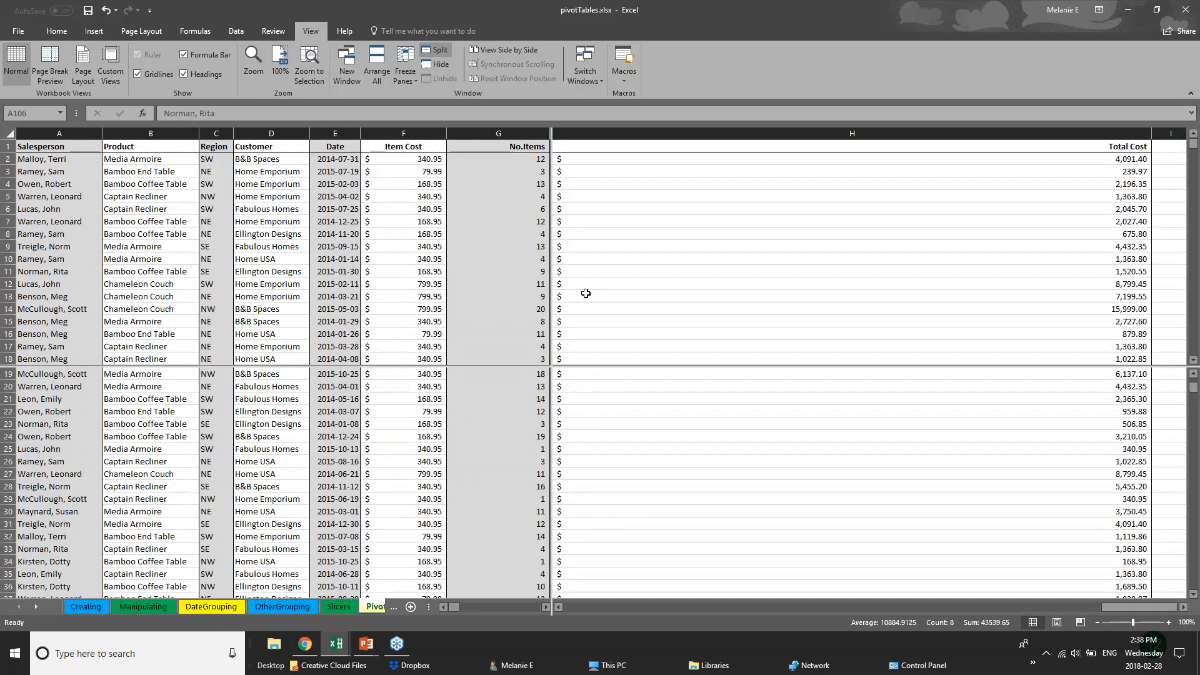
{"action": "left_click", "coordinate": [563, 258]}
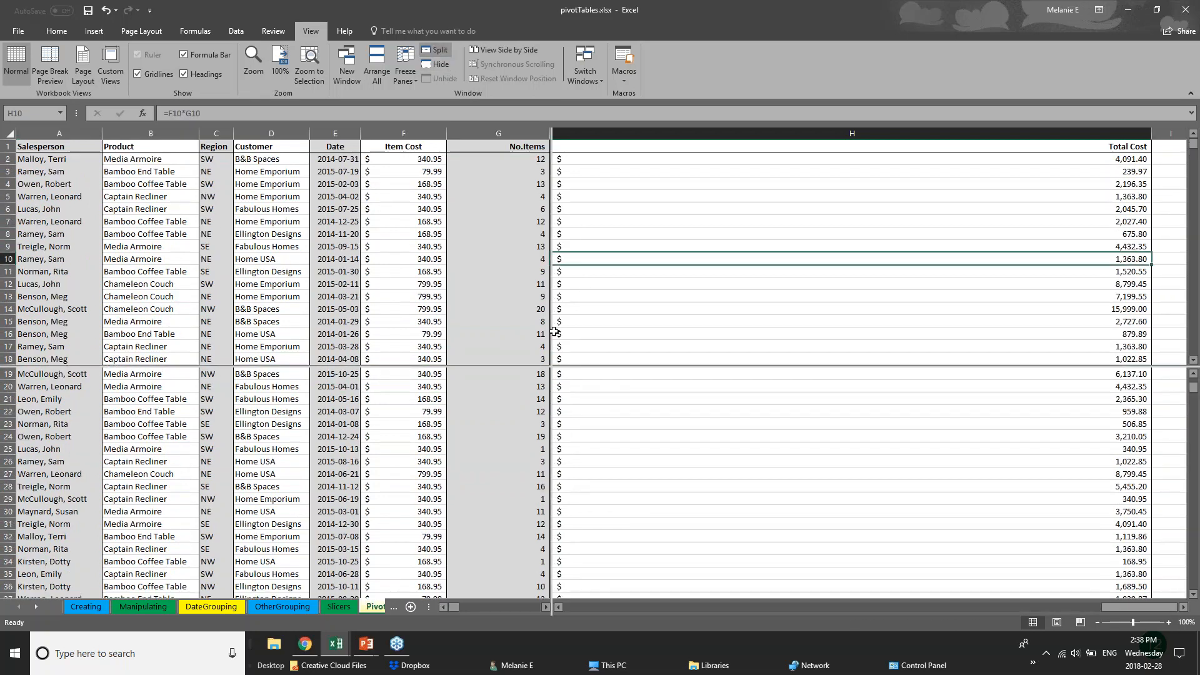
{"action": "left_click", "coordinate": [519, 373]}
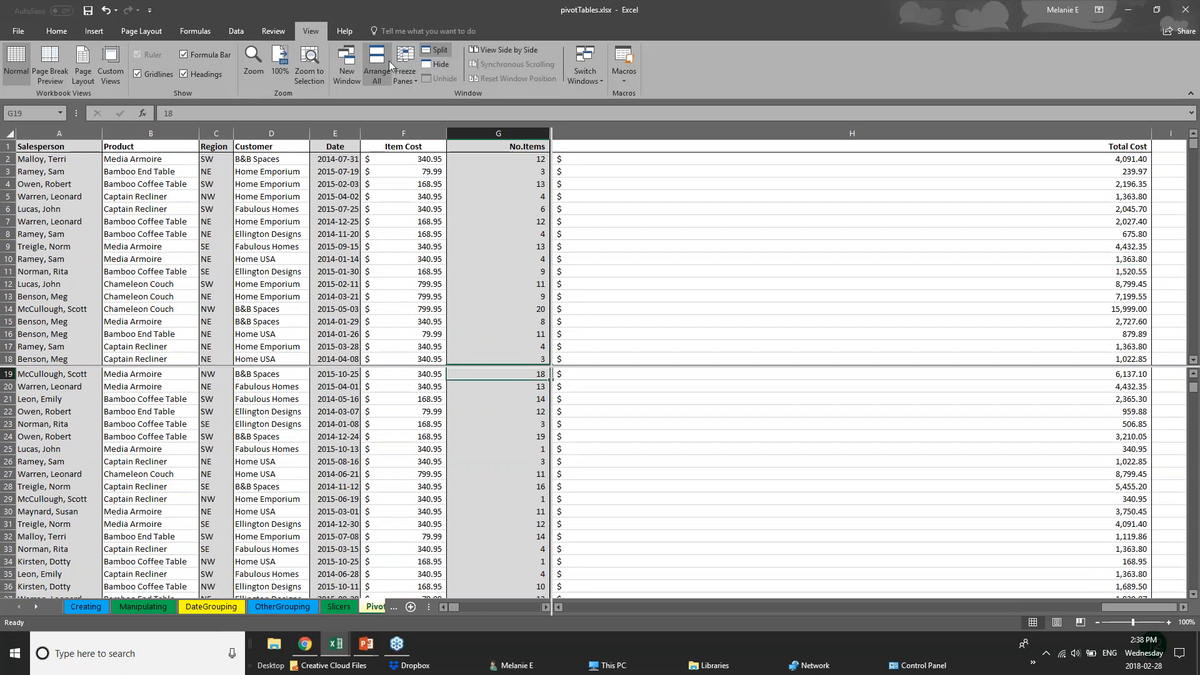
{"action": "left_click", "coordinate": [407, 74]}
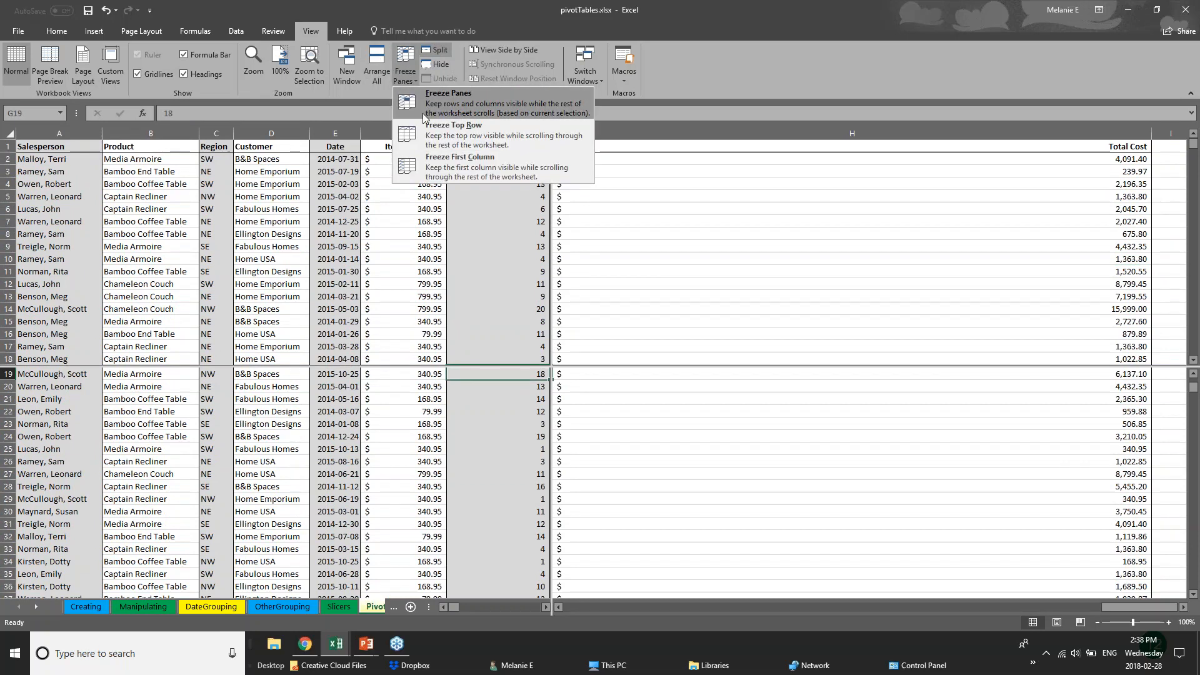
{"action": "left_click", "coordinate": [447, 98]}
Scroll the upper and lower panes independently, selecting cells such as E12, A55 and A97
{"action": "scroll", "coordinate": [497, 468], "scroll_direction": "up", "scroll_amount": 4}
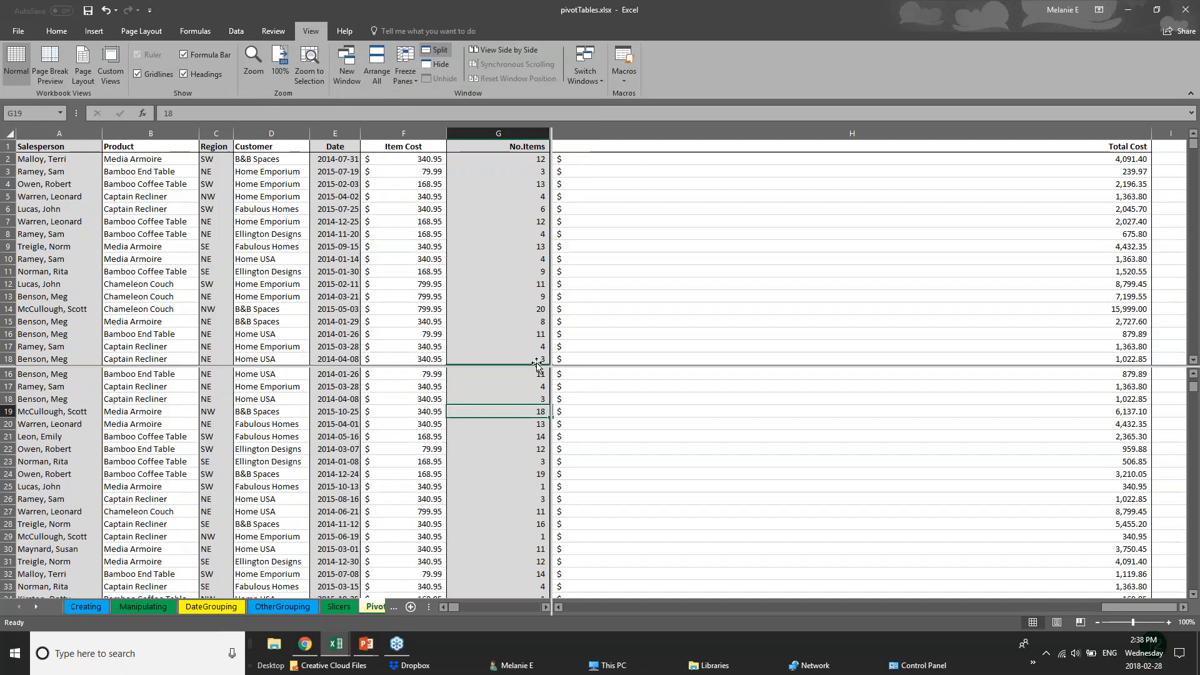
{"action": "scroll", "coordinate": [497, 475], "scroll_direction": "down", "scroll_amount": 4}
{"action": "scroll", "coordinate": [496, 501], "scroll_direction": "up", "scroll_amount": 6}
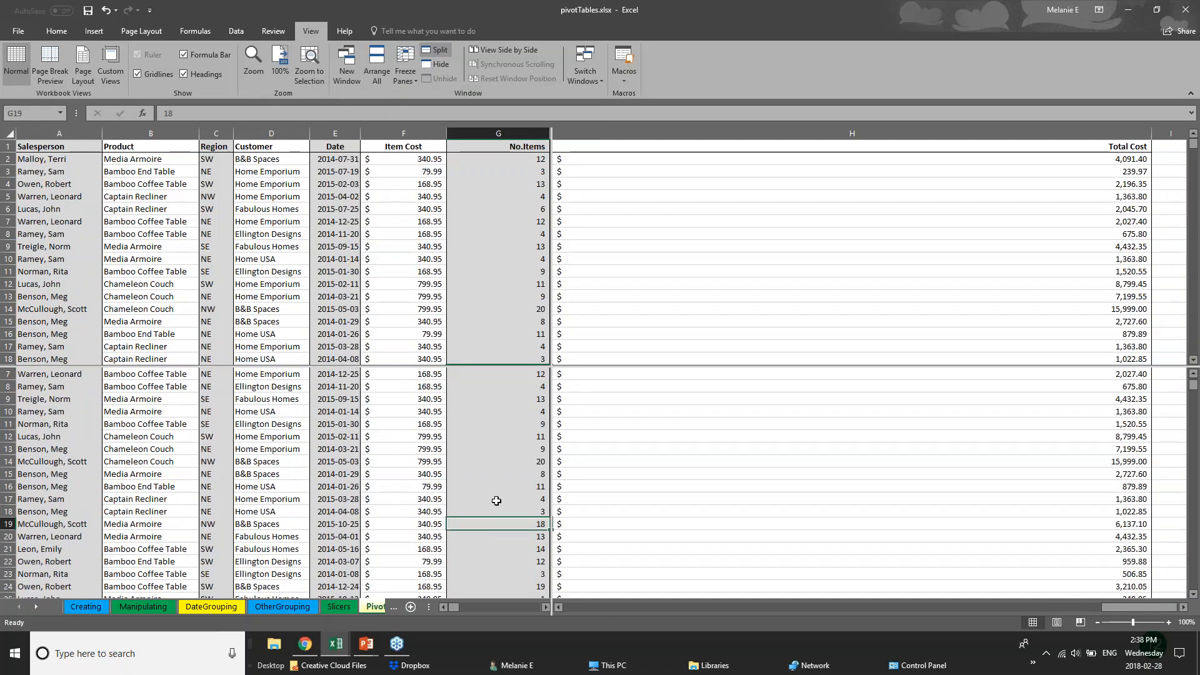
{"action": "scroll", "coordinate": [496, 501], "scroll_direction": "down", "scroll_amount": 8}
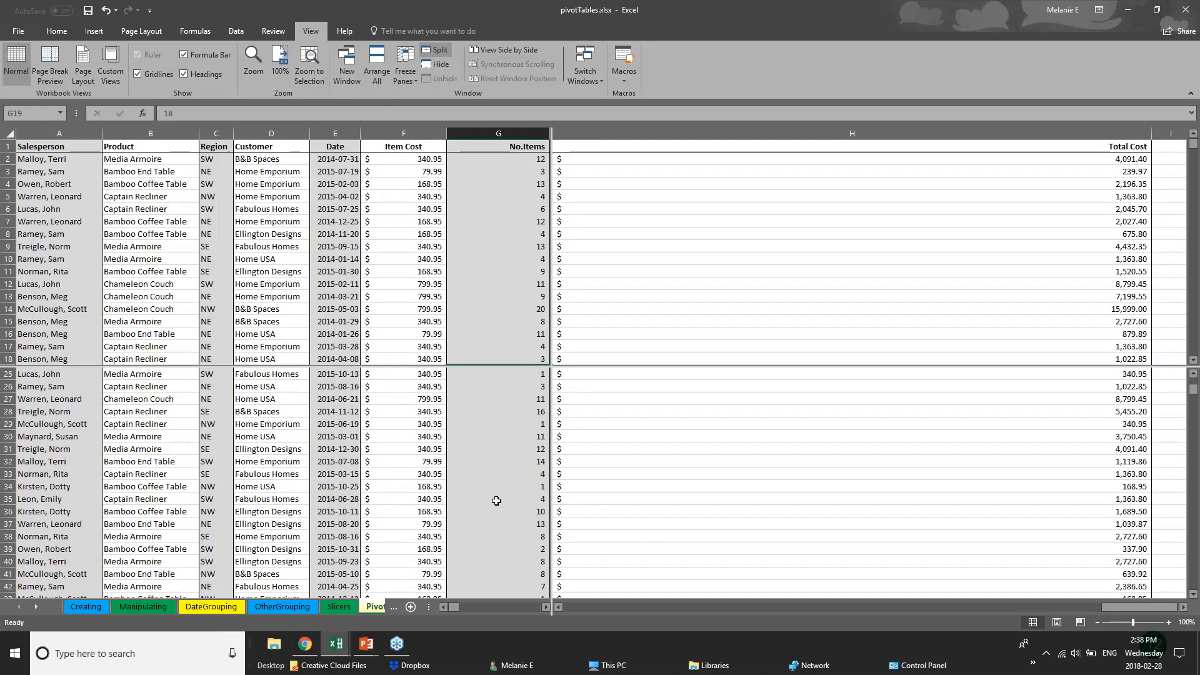
{"action": "scroll", "coordinate": [496, 501], "scroll_direction": "down", "scroll_amount": 20}
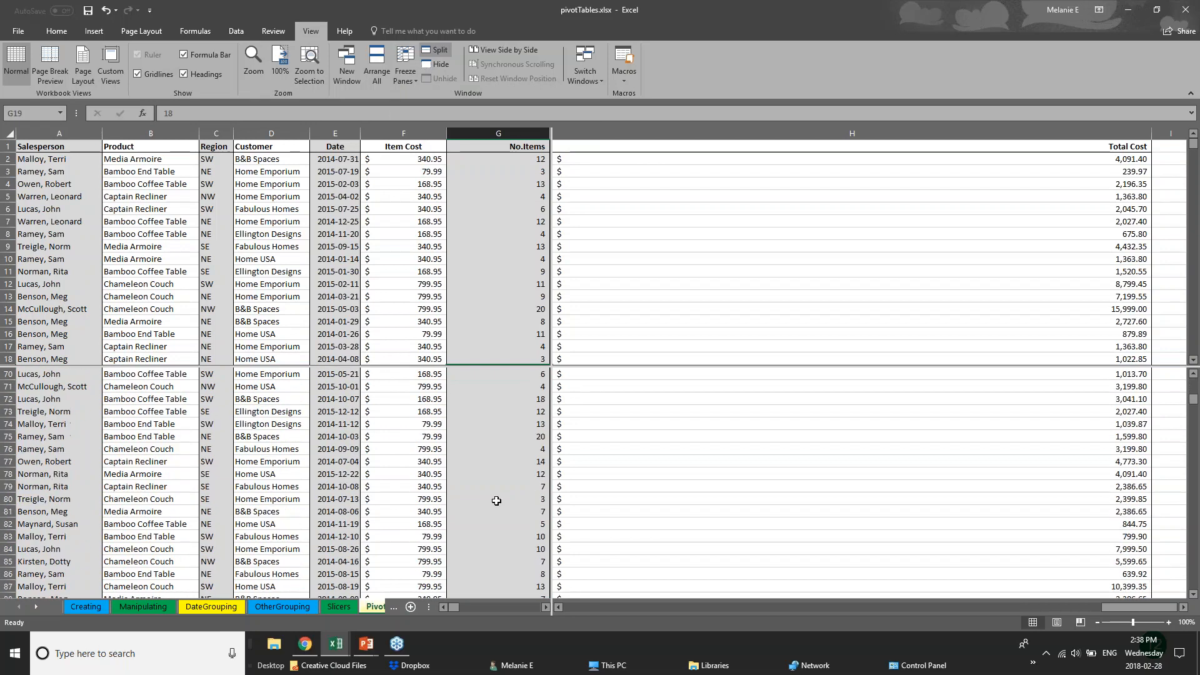
{"action": "scroll", "coordinate": [496, 501], "scroll_direction": "up", "scroll_amount": 2}
{"action": "left_click", "coordinate": [468, 233]}
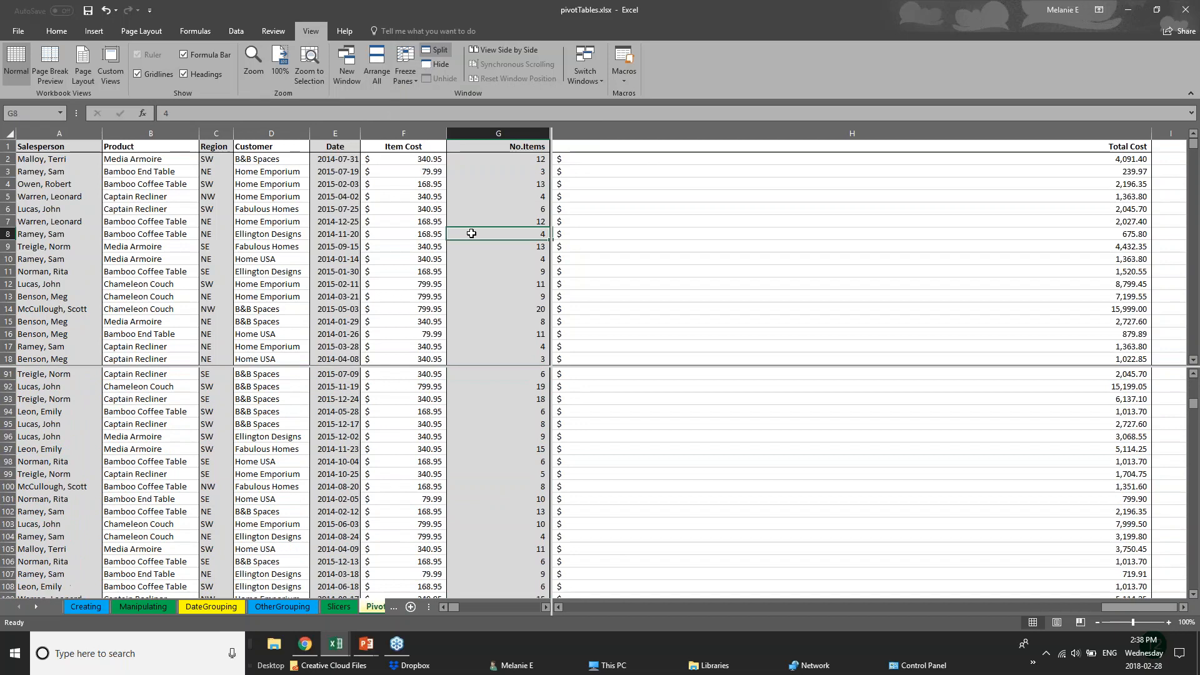
{"action": "left_click", "coordinate": [340, 281]}
{"action": "scroll", "coordinate": [339, 280], "scroll_direction": "down", "scroll_amount": 9}
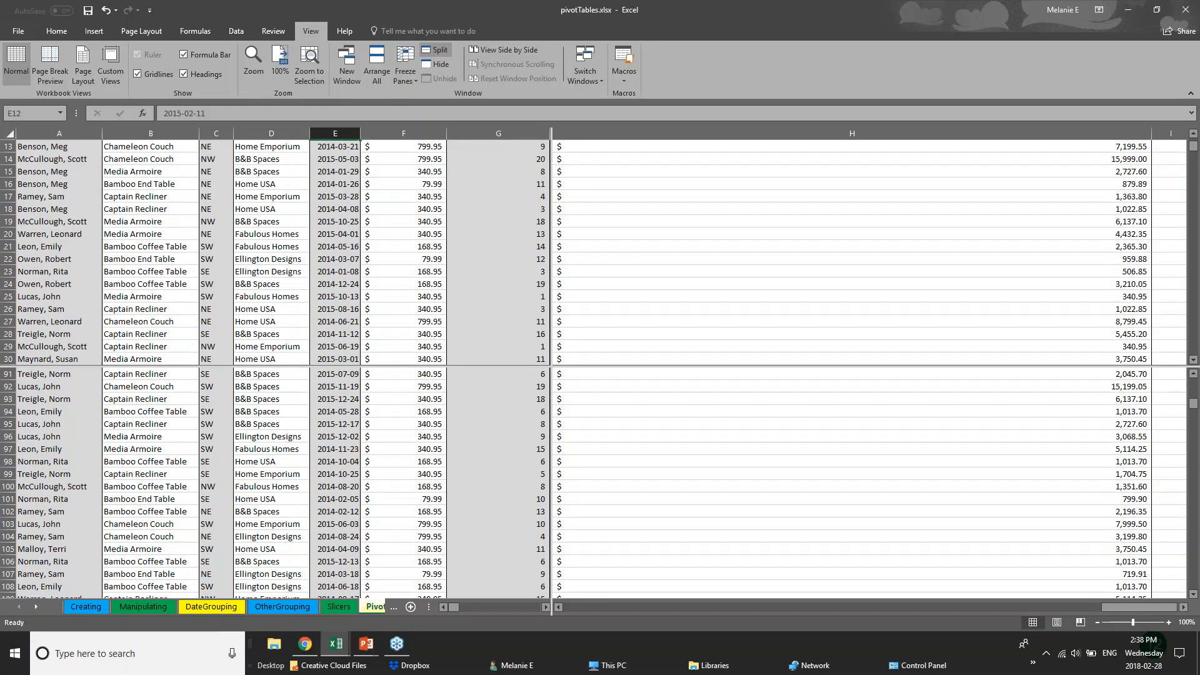
{"action": "scroll", "coordinate": [340, 280], "scroll_direction": "down", "scroll_amount": 6}
{"action": "left_click", "coordinate": [22, 257]}
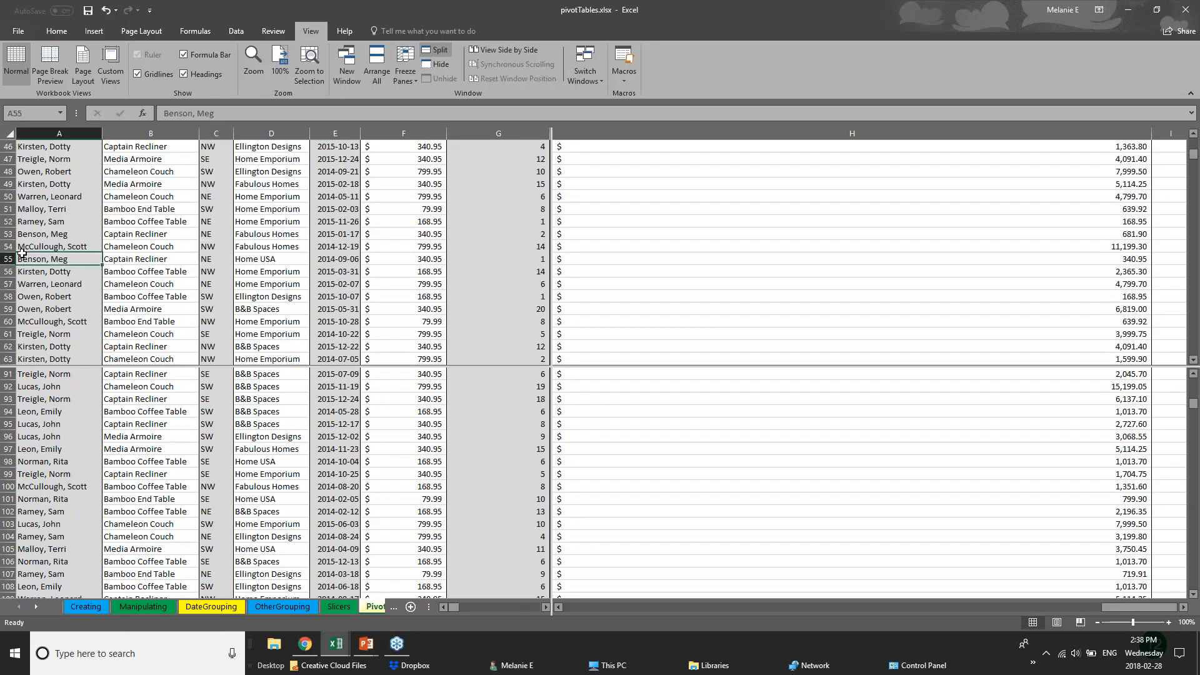
{"action": "scroll", "coordinate": [75, 320], "scroll_direction": "up", "scroll_amount": 4}
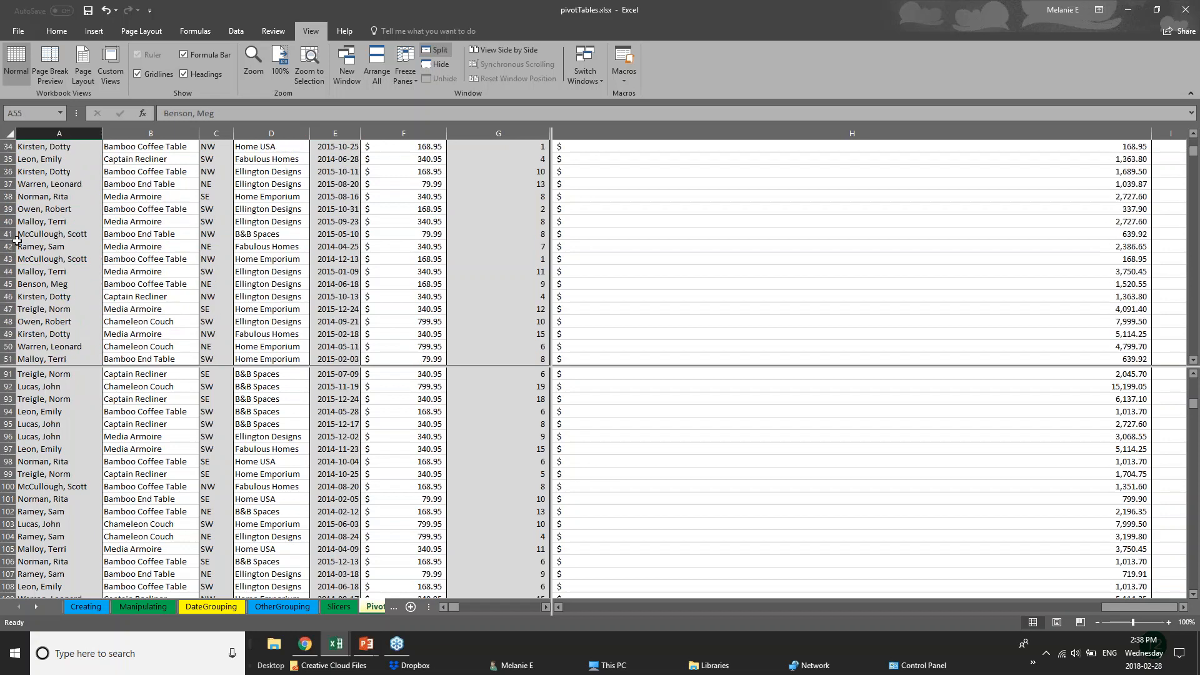
{"action": "left_click", "coordinate": [77, 444]}
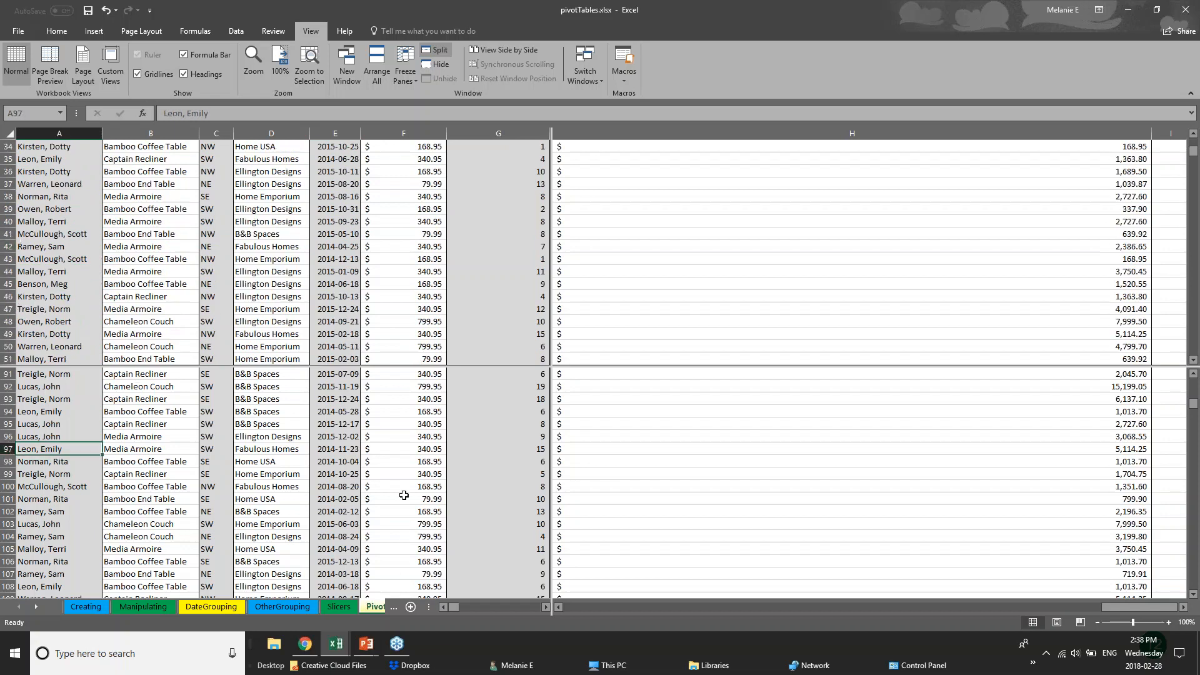
Flip through the OtherGrouping, DateGrouping and Manipulating pivot sheets, then return to PivotChart
{"action": "left_click", "coordinate": [376, 607]}
{"action": "left_click", "coordinate": [259, 609]}
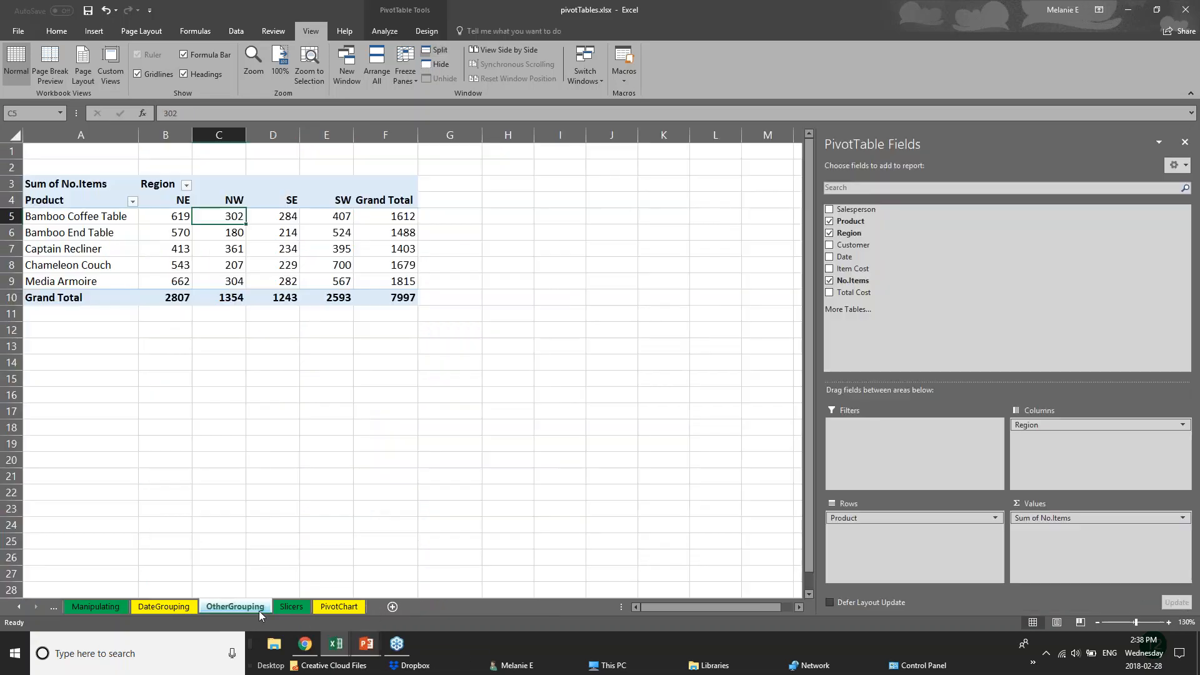
{"action": "left_click", "coordinate": [177, 609]}
{"action": "left_click", "coordinate": [219, 608]}
{"action": "left_click", "coordinate": [181, 609]}
{"action": "left_click", "coordinate": [218, 608]}
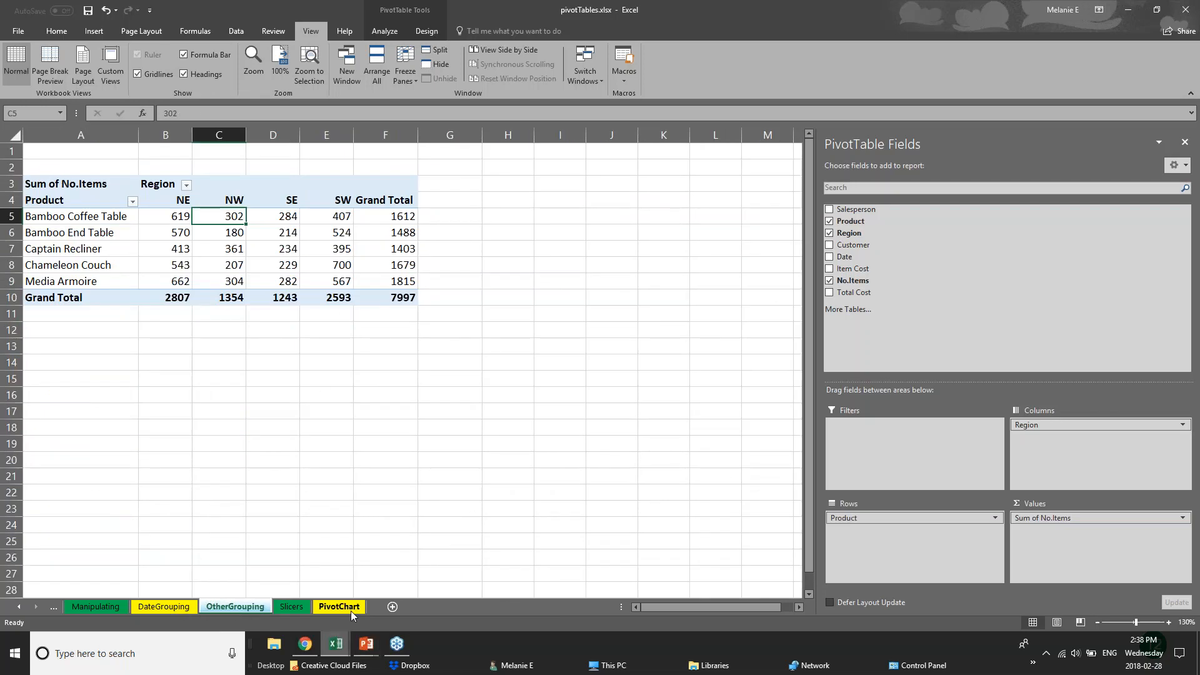
{"action": "left_click", "coordinate": [107, 606]}
{"action": "left_click", "coordinate": [164, 606]}
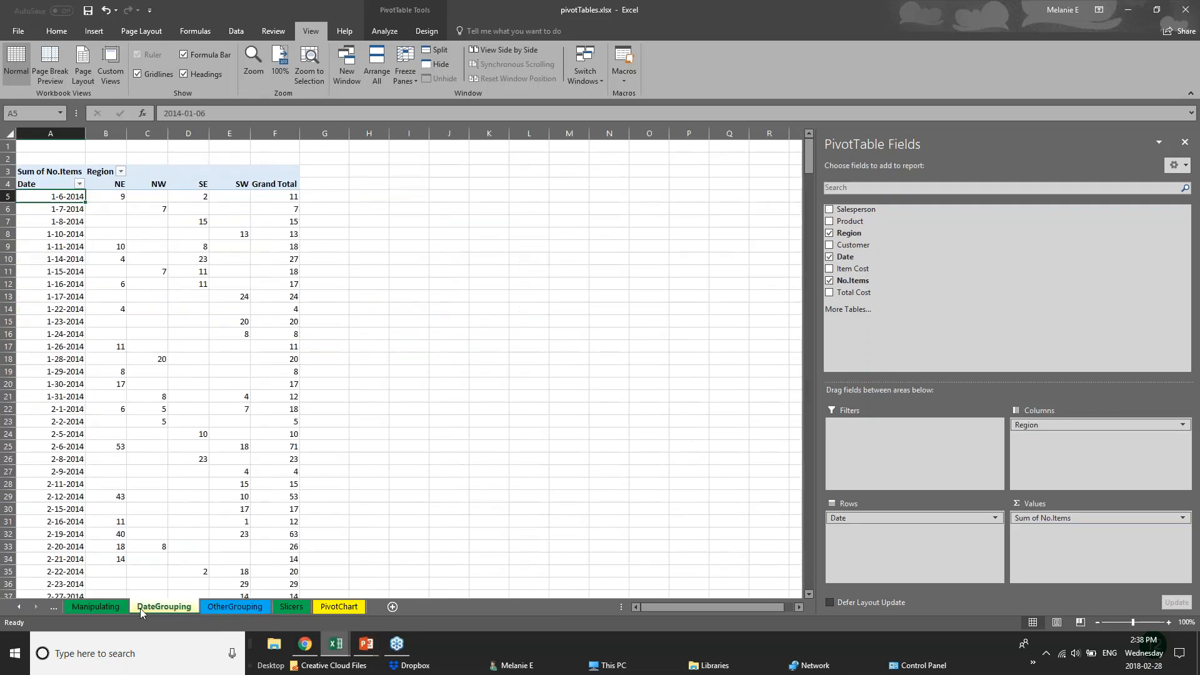
{"action": "left_click", "coordinate": [223, 610]}
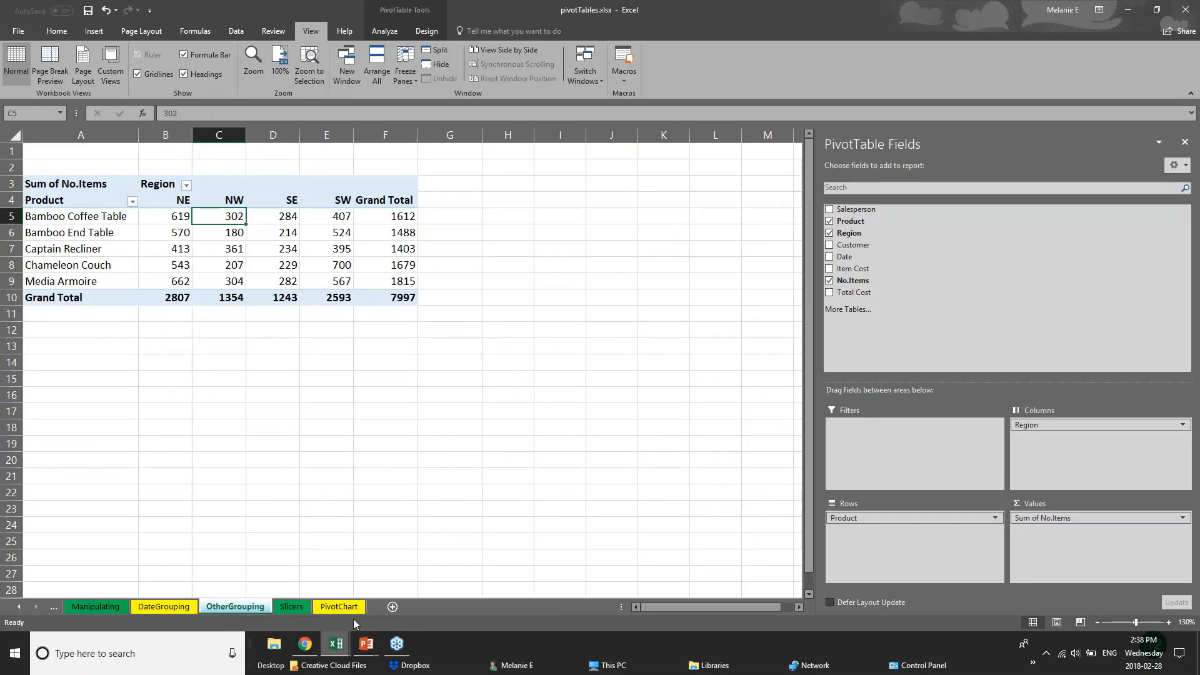
{"action": "left_click", "coordinate": [335, 609]}
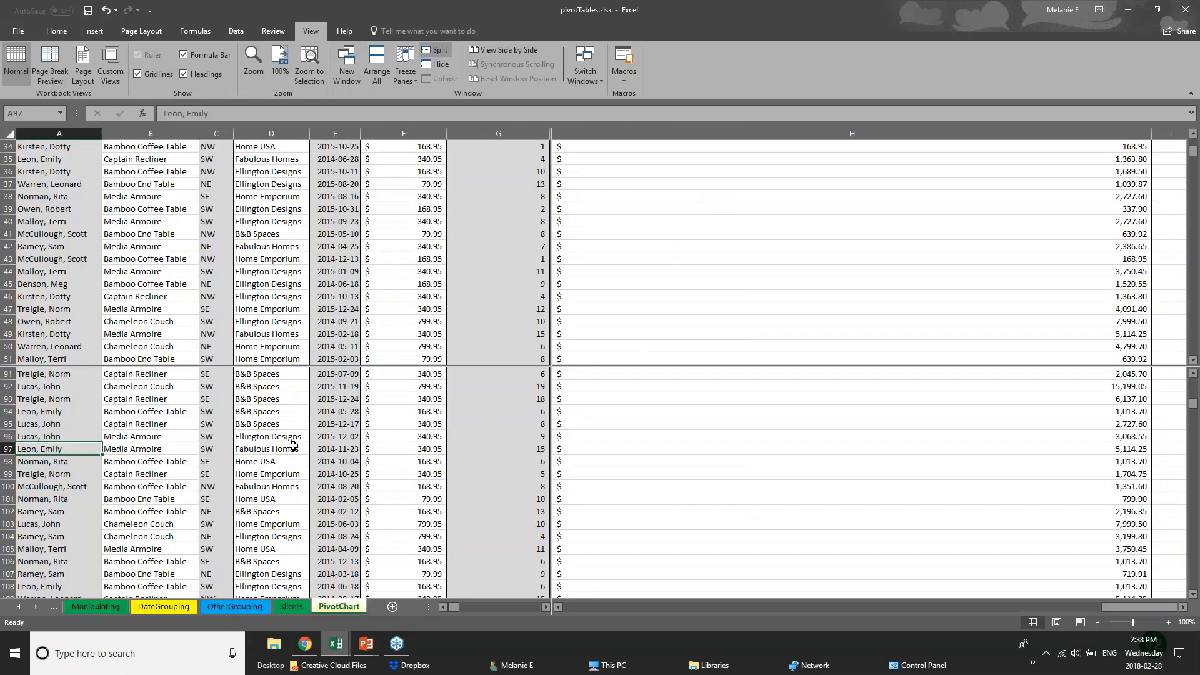
{"action": "scroll", "coordinate": [293, 445], "scroll_direction": "down", "scroll_amount": 3}
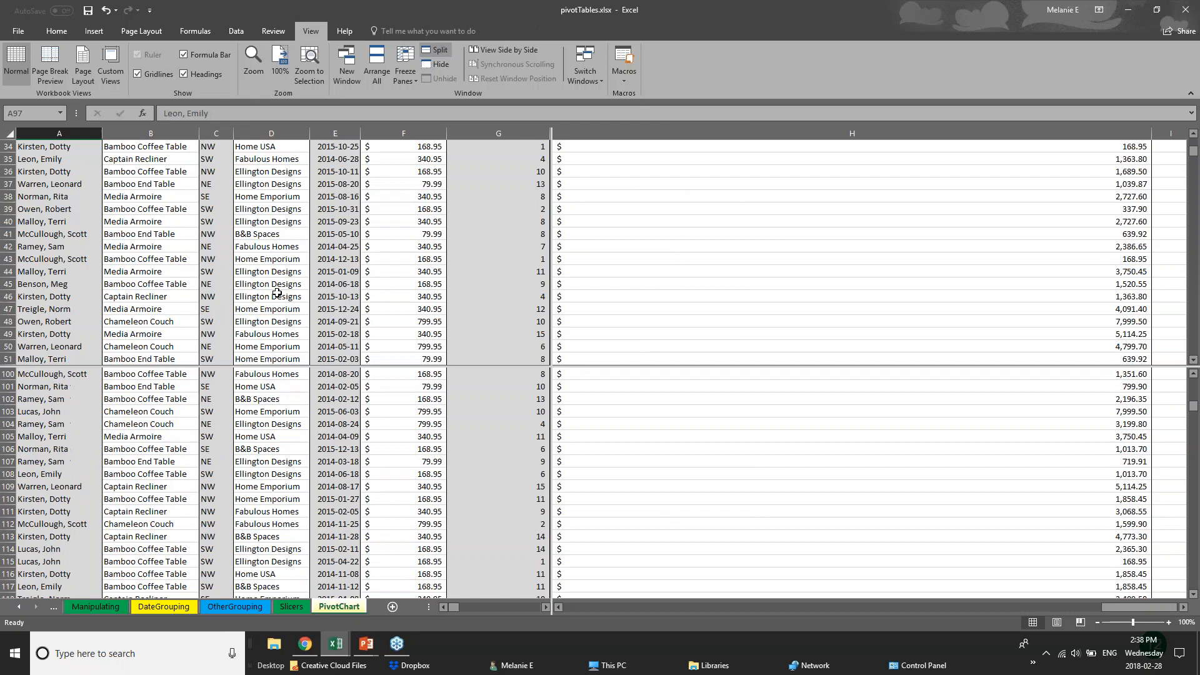
{"action": "scroll", "coordinate": [290, 425], "scroll_direction": "up", "scroll_amount": 8}
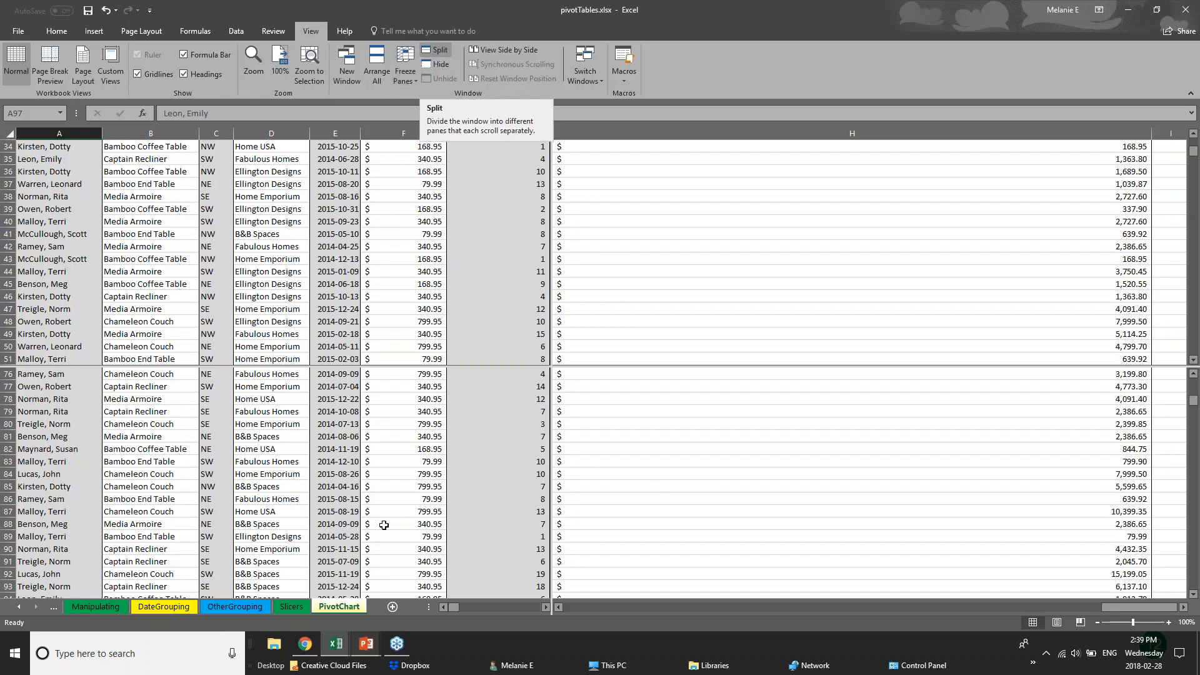
Bring the PowerPoint slide show back and advance one slide
{"action": "mouse_move", "coordinate": [370, 646]}
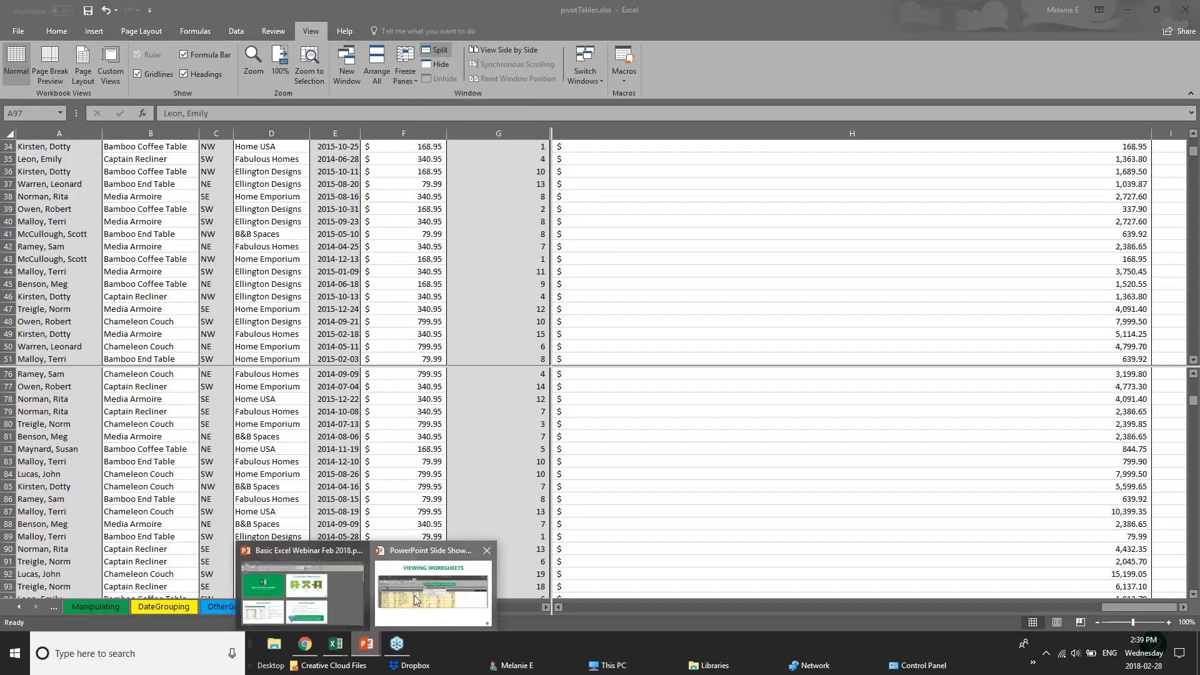
{"action": "left_click", "coordinate": [413, 595]}
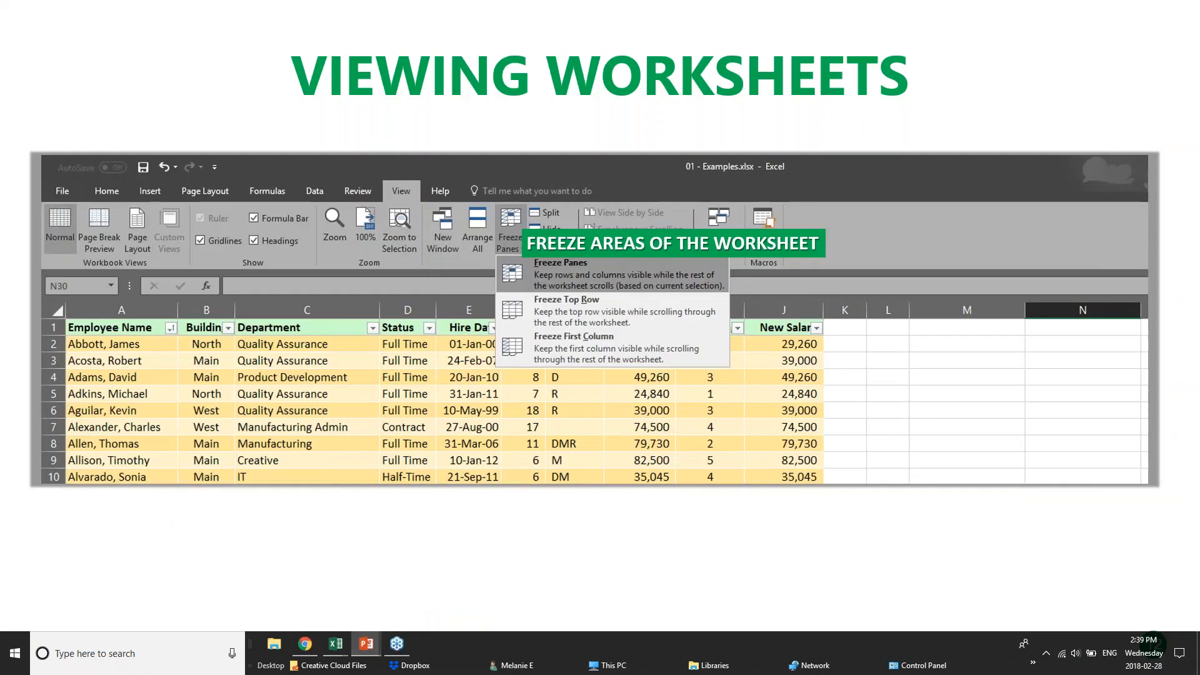
{"action": "key", "text": "Right"}
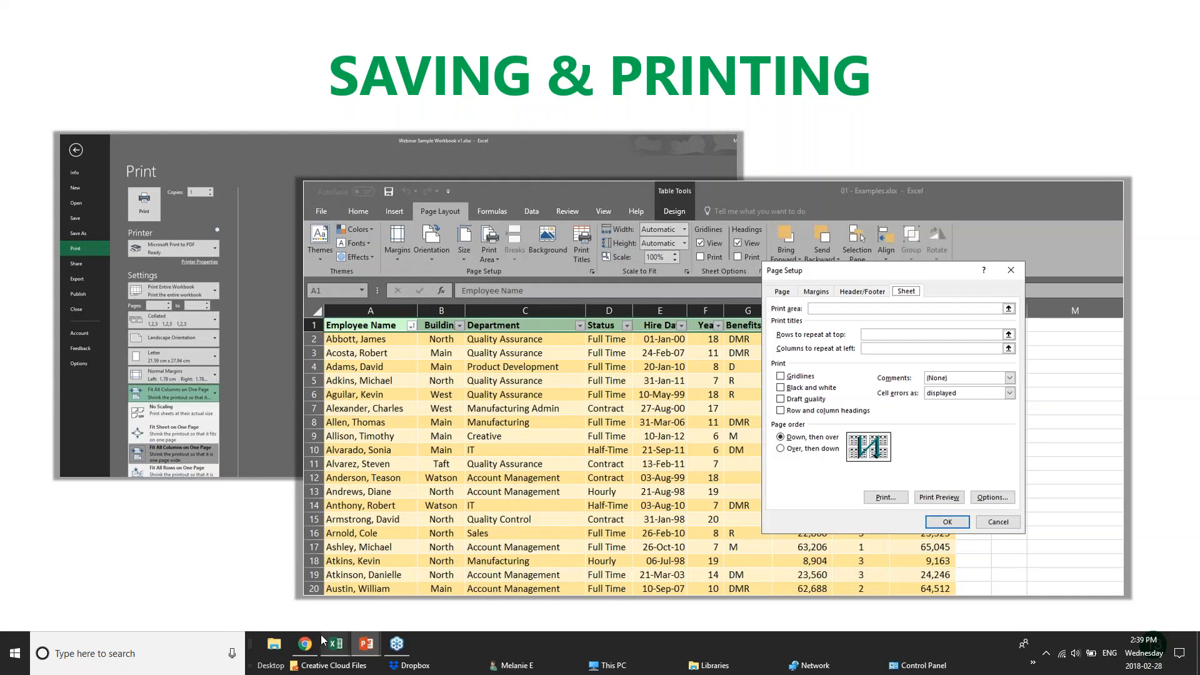
Back in pivotTables.xlsx, click through the OtherGrouping, DateGrouping and Manipulating sheets
{"action": "left_click", "coordinate": [346, 624]}
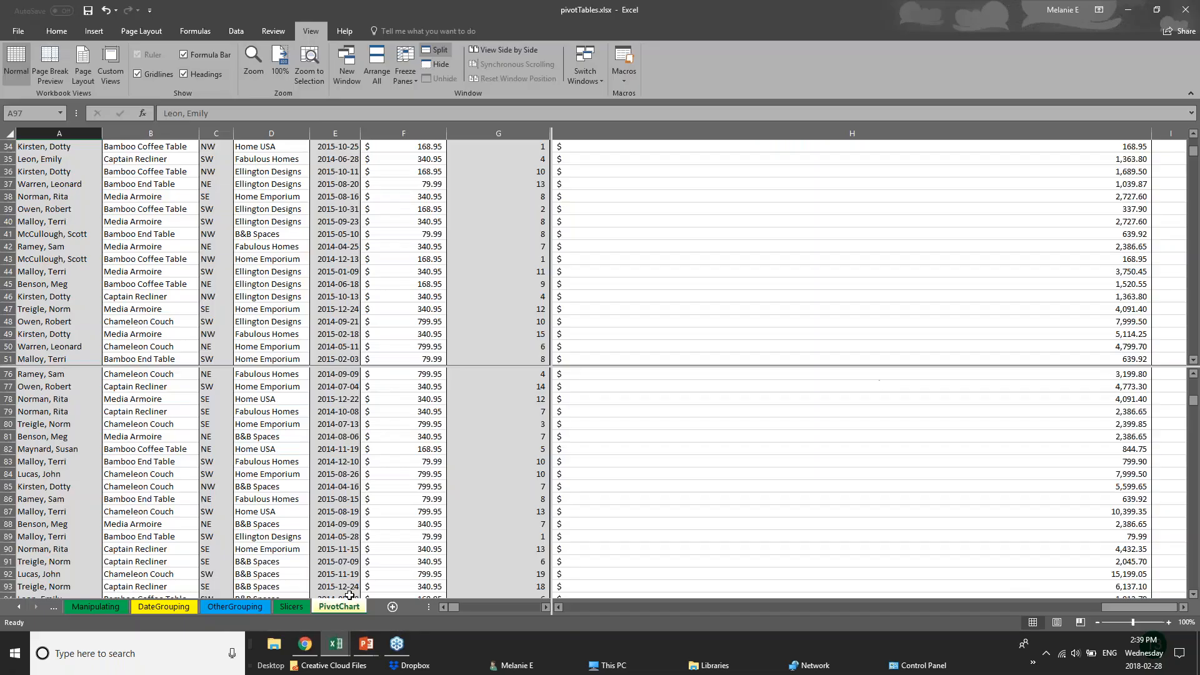
{"action": "scroll", "coordinate": [275, 481], "scroll_direction": "down", "scroll_amount": 11}
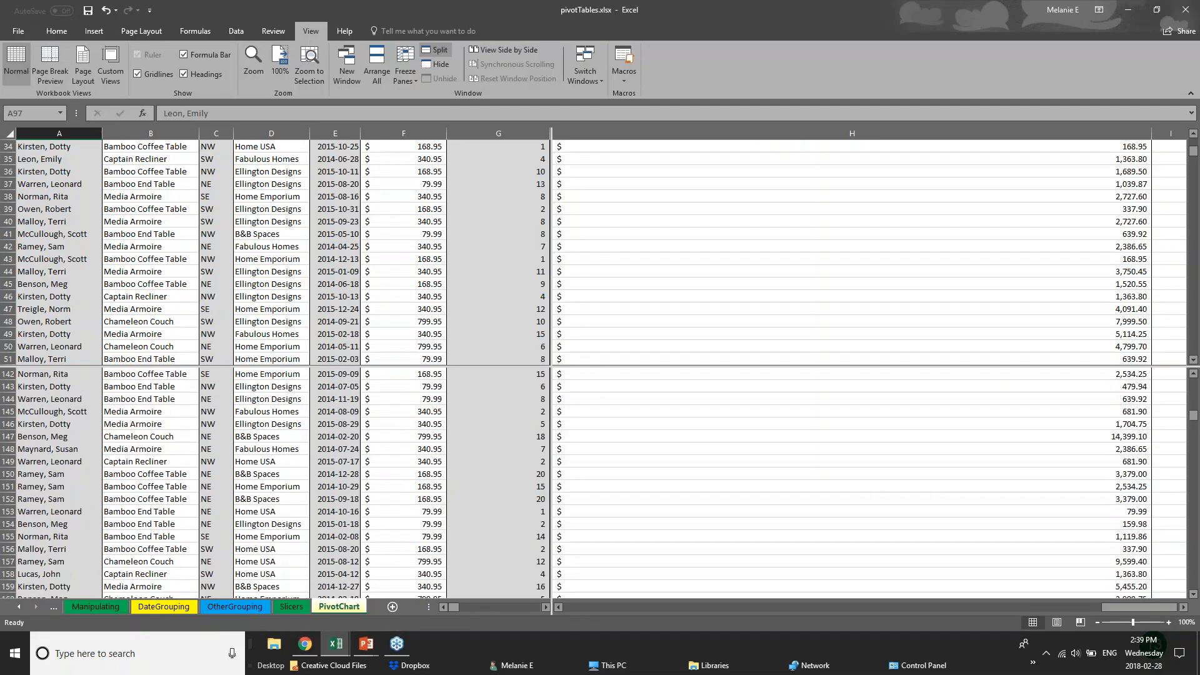
{"action": "left_click", "coordinate": [240, 607]}
{"action": "left_click", "coordinate": [164, 607]}
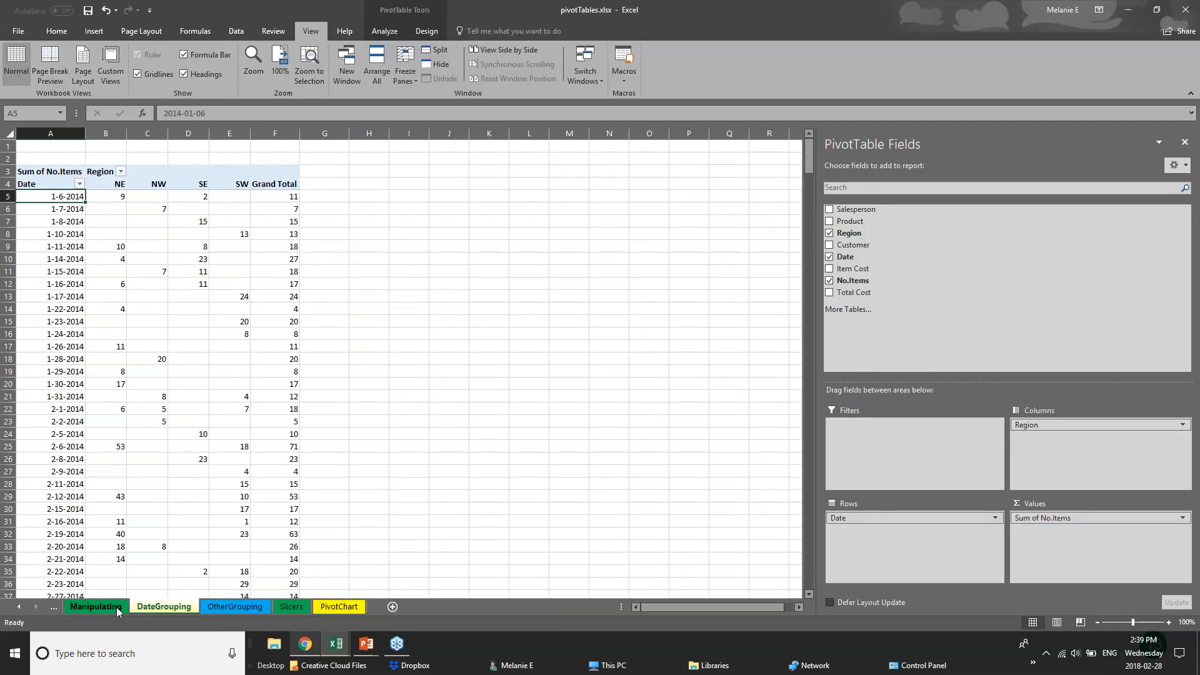
{"action": "left_click", "coordinate": [96, 607]}
Switch to 01 - Examples.xlsx and open its 2017 Budget sheet
{"action": "left_click", "coordinate": [348, 650]}
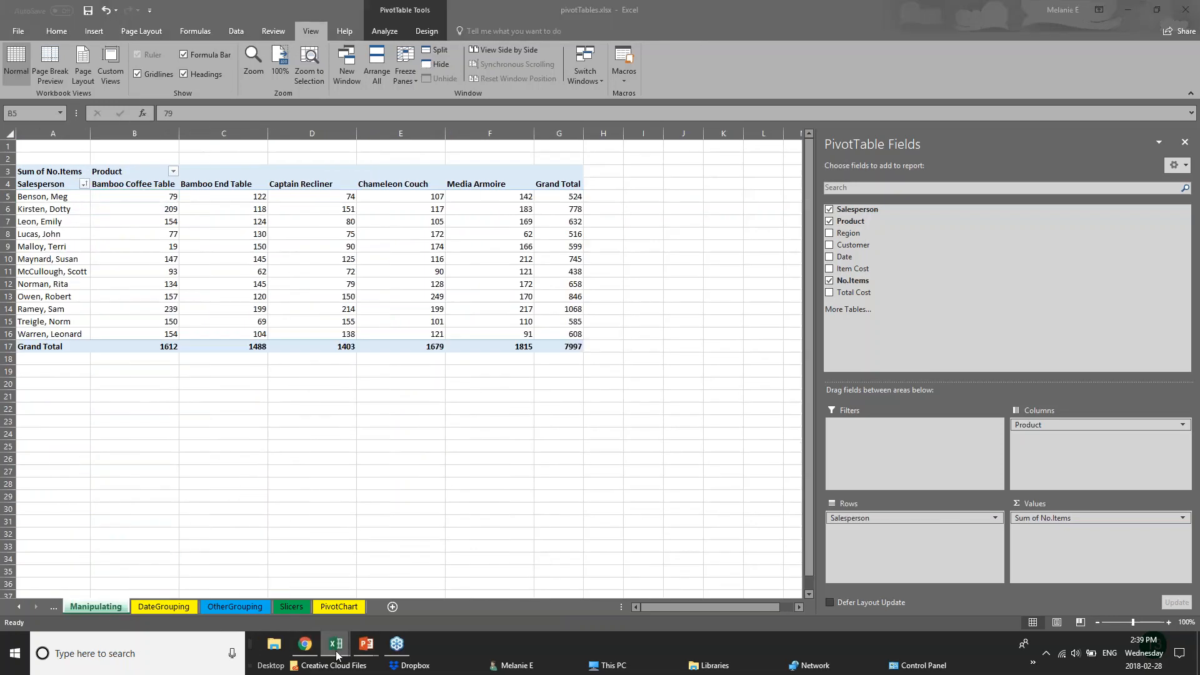
{"action": "left_click", "coordinate": [223, 582]}
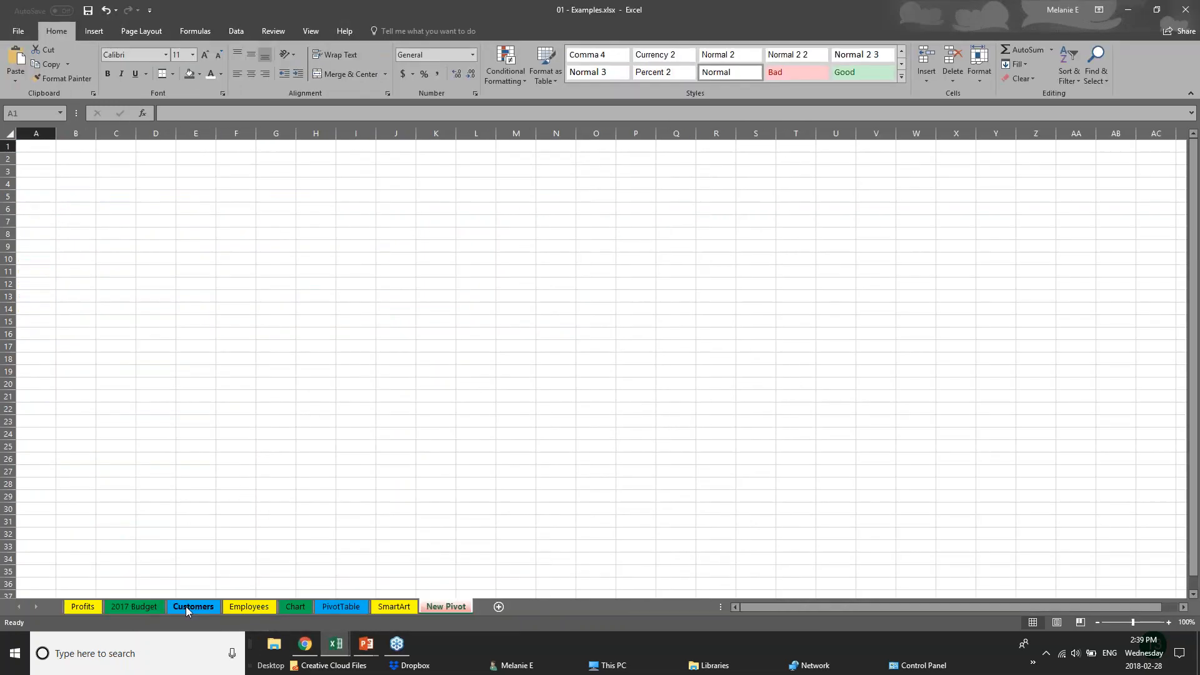
{"action": "left_click", "coordinate": [185, 606]}
{"action": "left_click", "coordinate": [134, 606]}
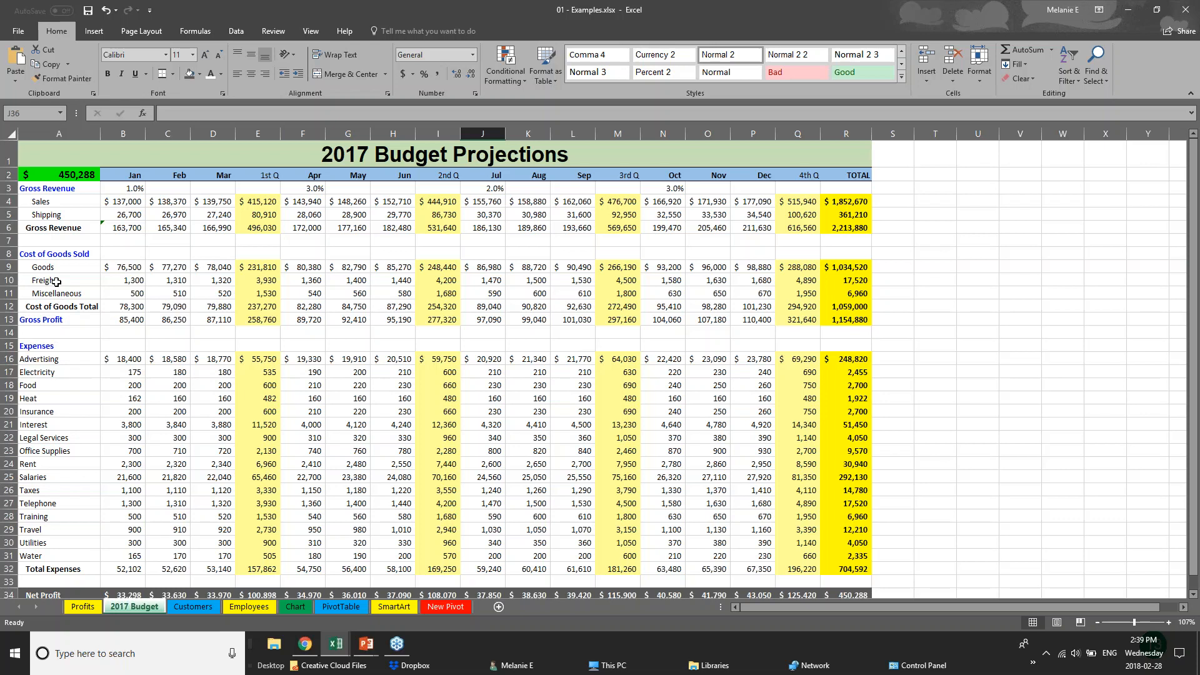
Save 01 - Examples, view the Save As locations, then go to Print preview
{"action": "left_click", "coordinate": [15, 35]}
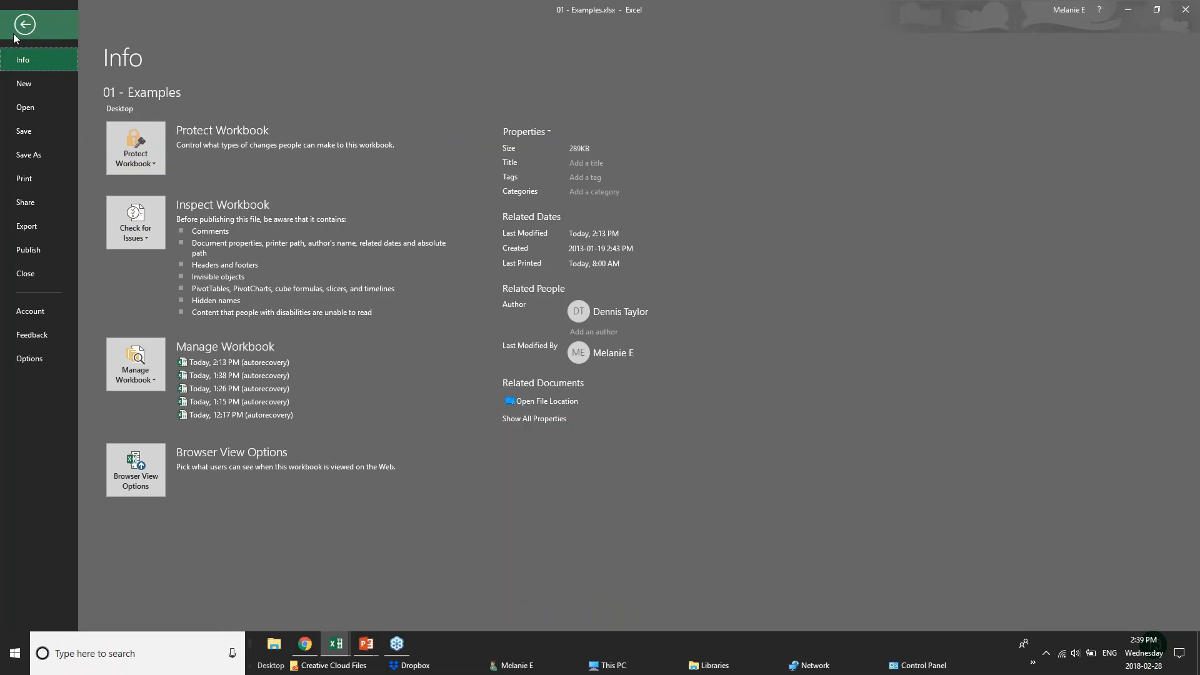
{"action": "left_click", "coordinate": [50, 134]}
{"action": "left_click", "coordinate": [16, 32]}
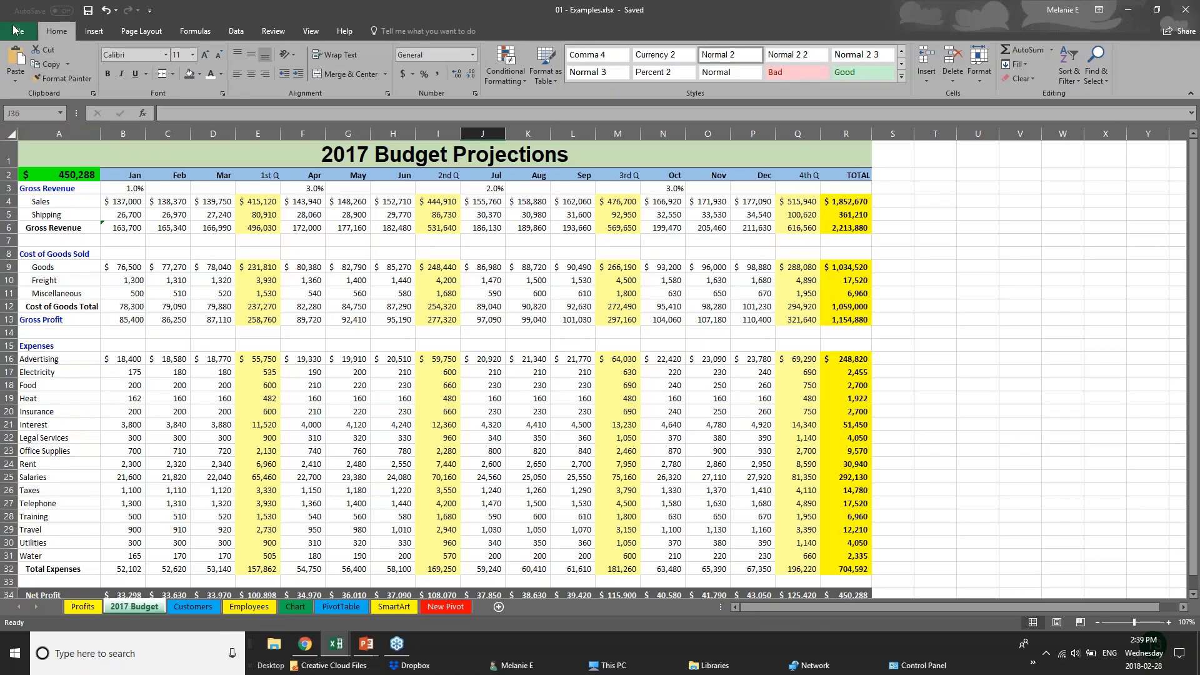
{"action": "left_click", "coordinate": [30, 163]}
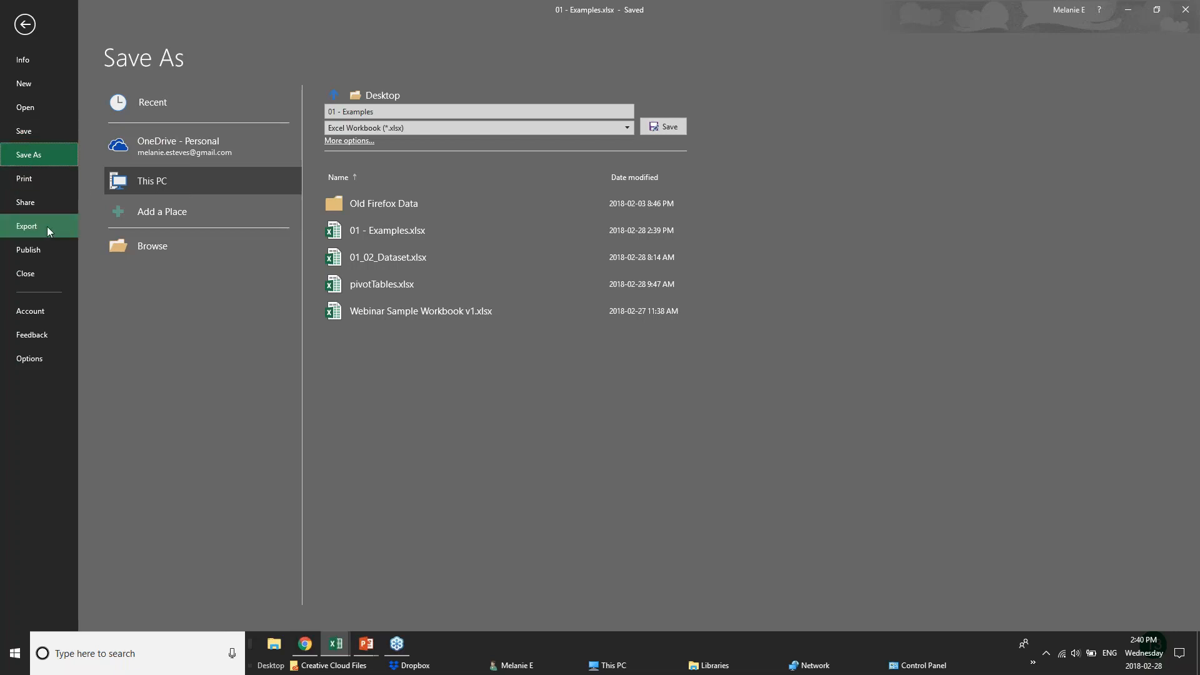
{"action": "left_click", "coordinate": [27, 180]}
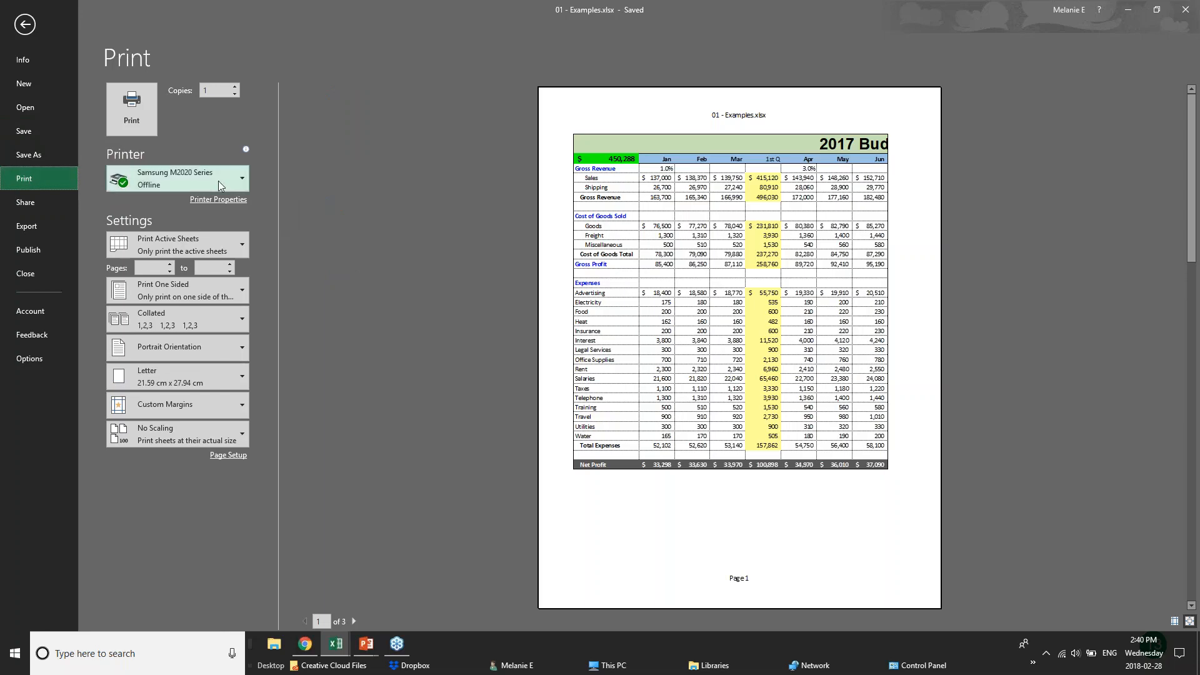
Set the printer to Microsoft Print to PDF and page through the preview
{"action": "mouse_move", "coordinate": [219, 185]}
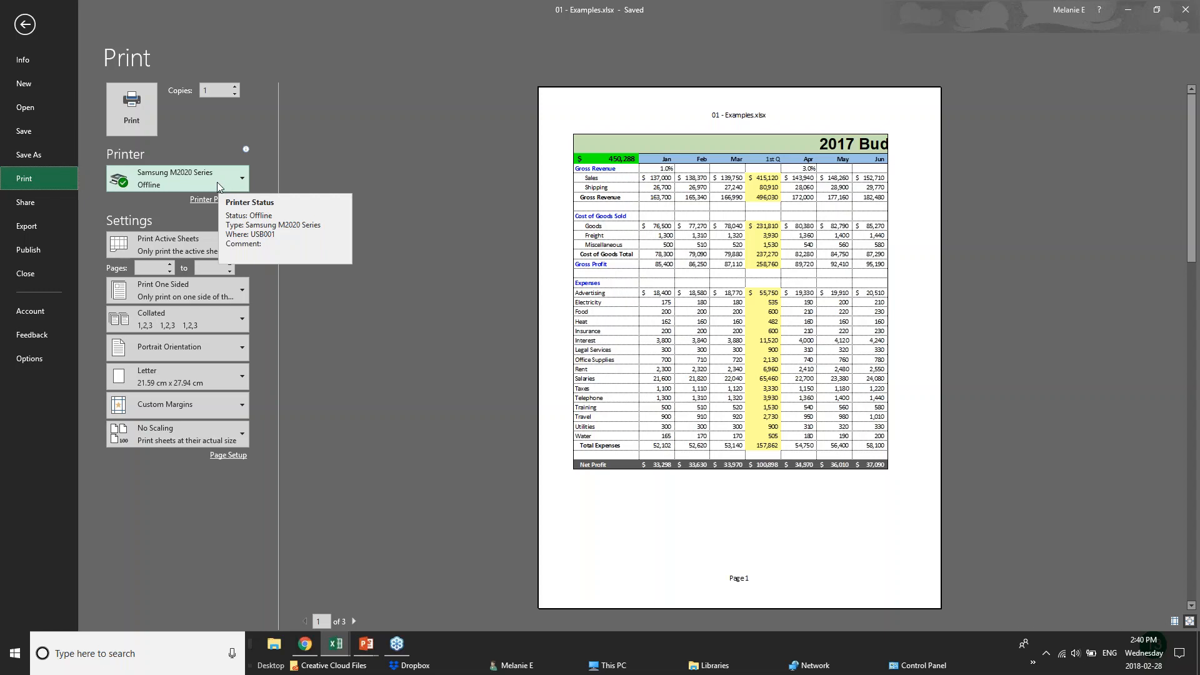
{"action": "left_click", "coordinate": [217, 183]}
{"action": "left_click", "coordinate": [216, 238]}
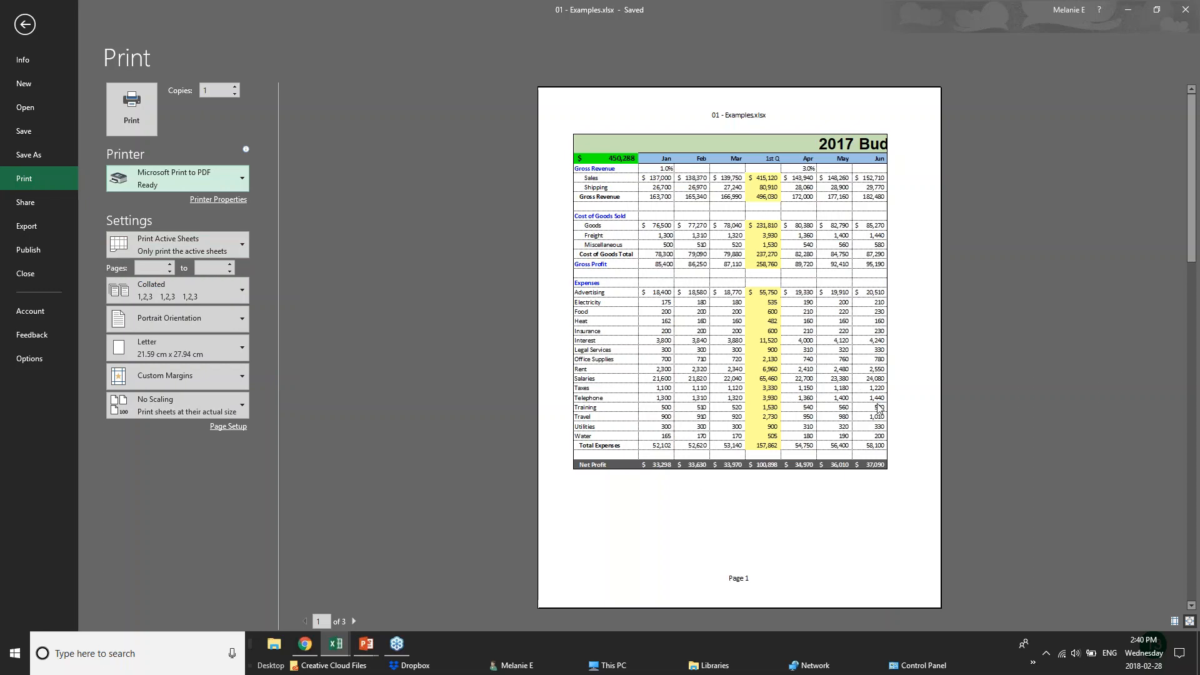
{"action": "left_click", "coordinate": [354, 621]}
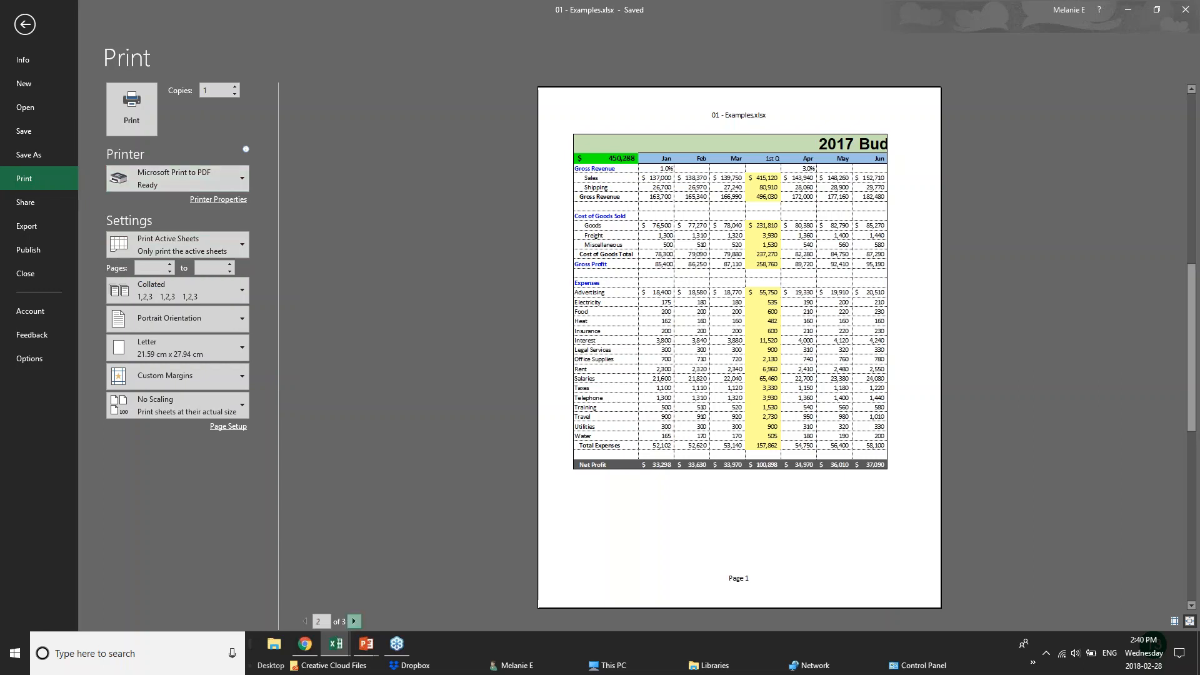
{"action": "left_click", "coordinate": [354, 621]}
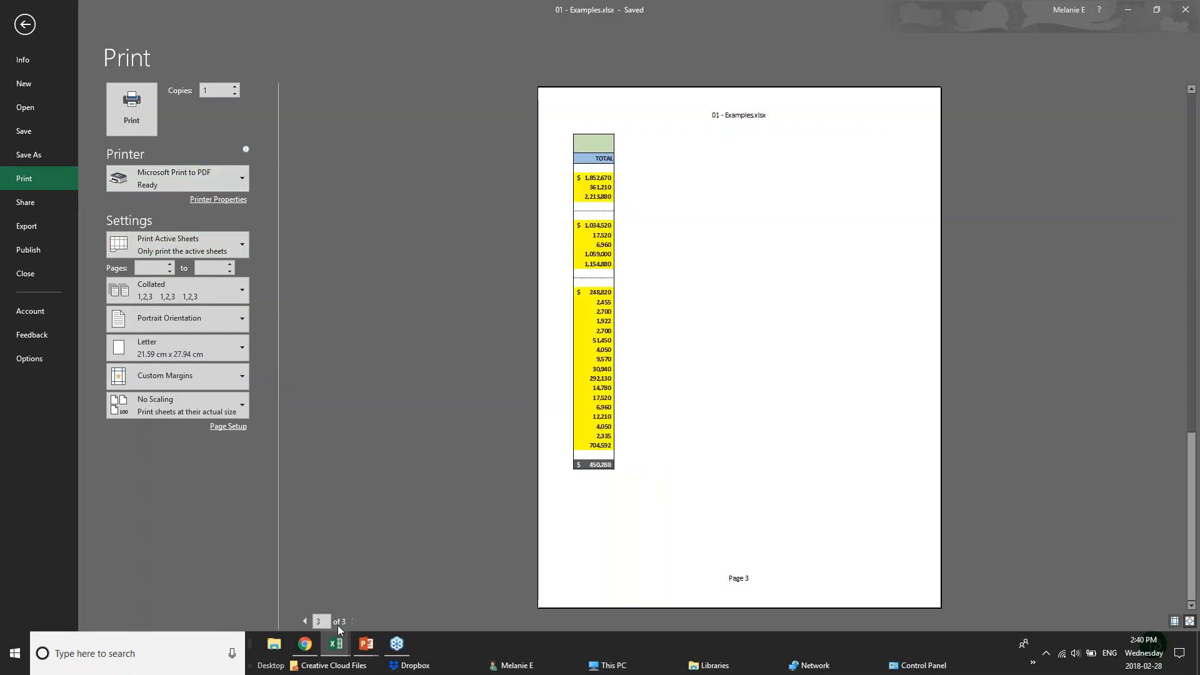
{"action": "left_click", "coordinate": [305, 621]}
{"action": "left_click", "coordinate": [305, 621]}
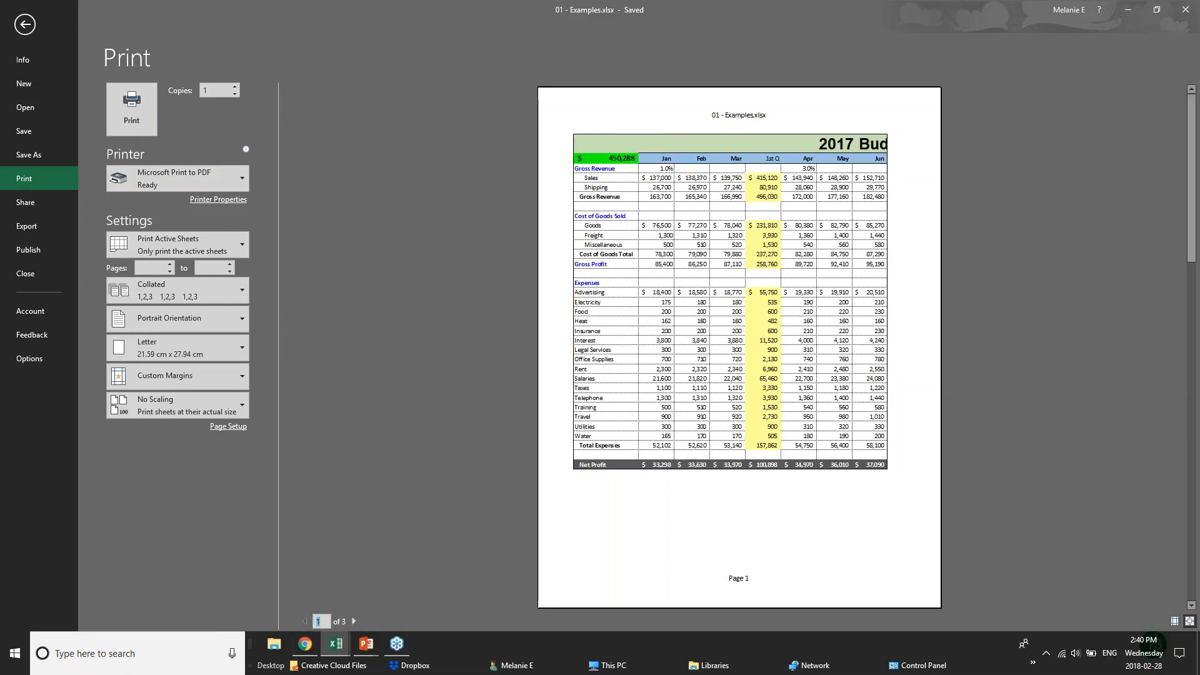
Set Landscape orientation, Print Active Sheets and Narrow margins for the printout
{"action": "left_click", "coordinate": [229, 321]}
{"action": "left_click", "coordinate": [219, 374]}
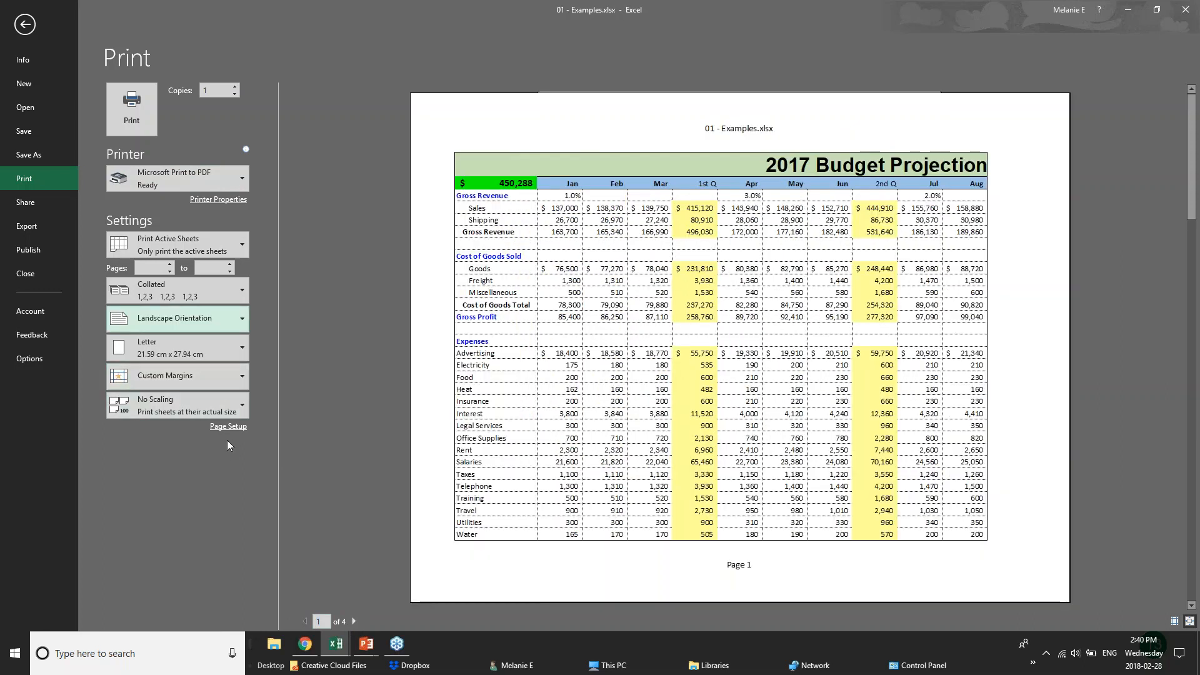
{"action": "left_click", "coordinate": [240, 241]}
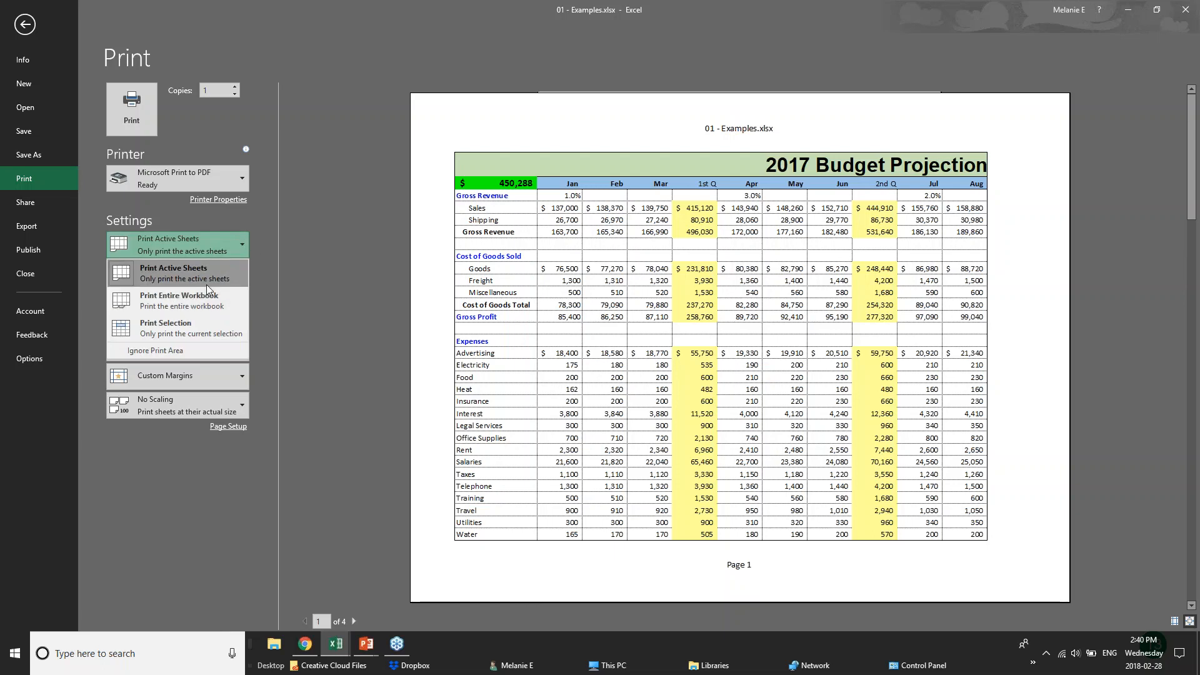
{"action": "left_click", "coordinate": [208, 326]}
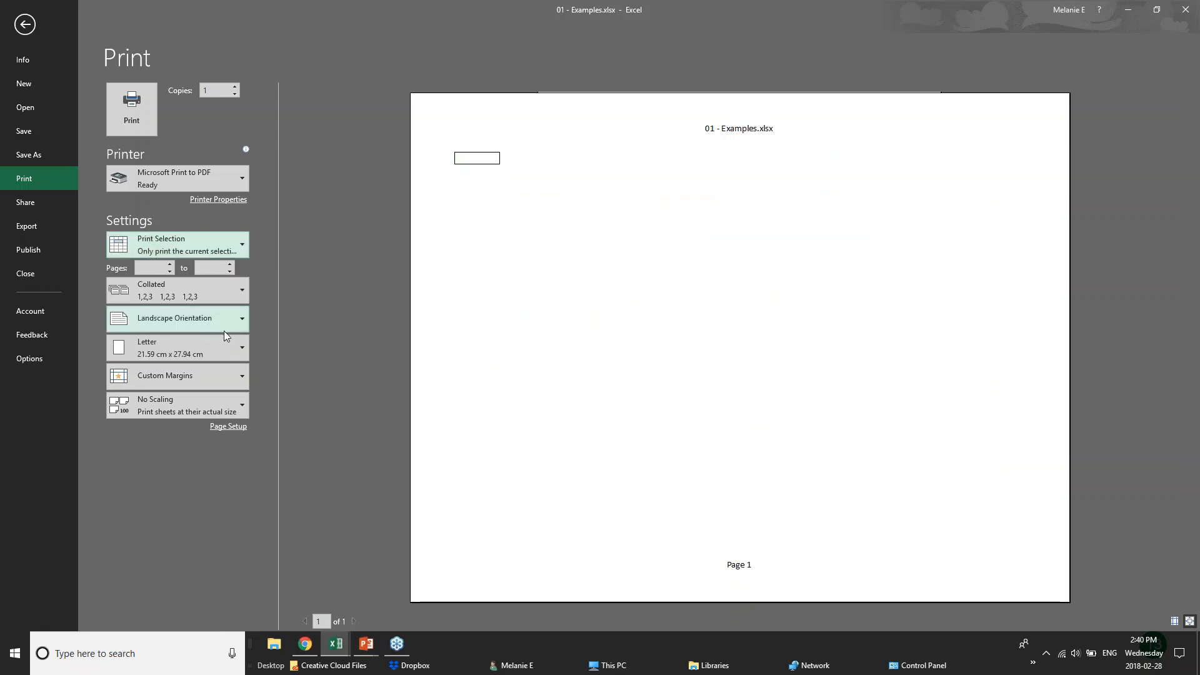
{"action": "left_click", "coordinate": [215, 238]}
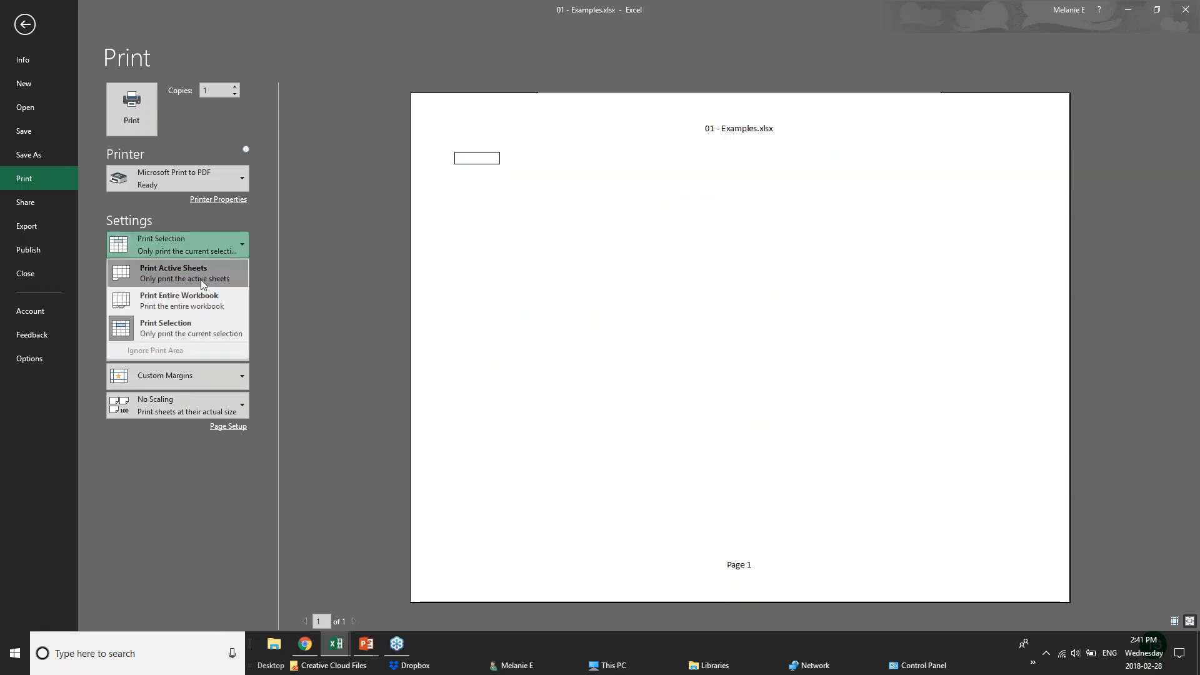
{"action": "left_click", "coordinate": [200, 282]}
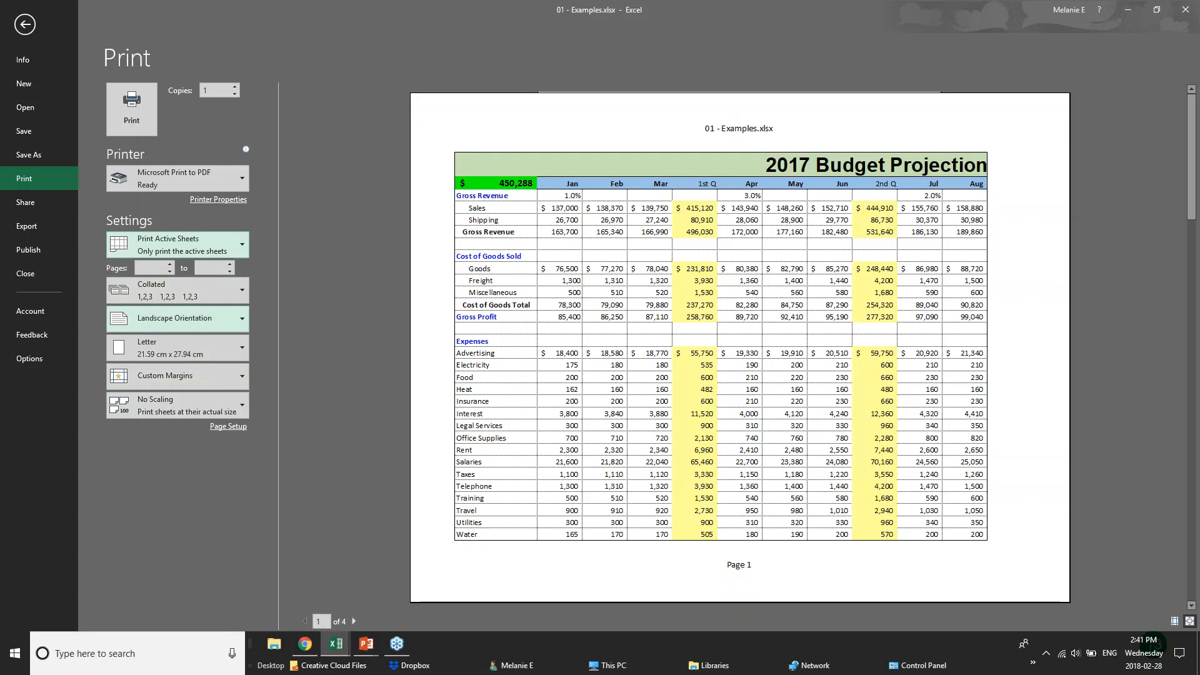
{"action": "left_click", "coordinate": [236, 376]}
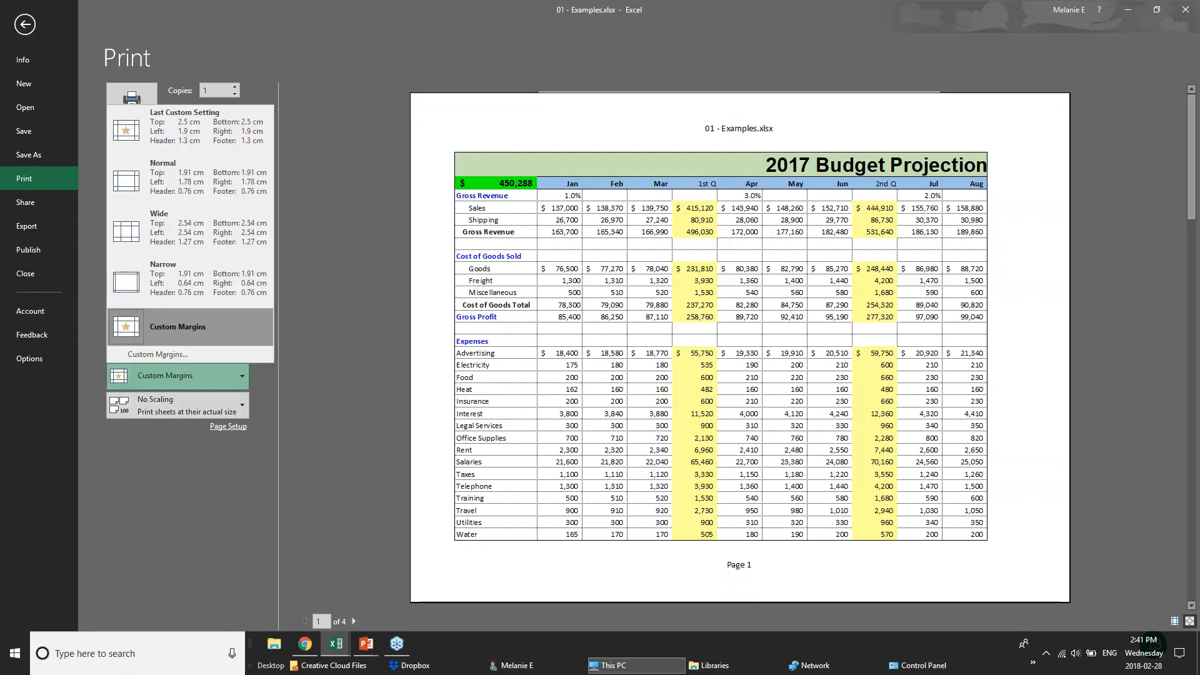
{"action": "left_click", "coordinate": [195, 286]}
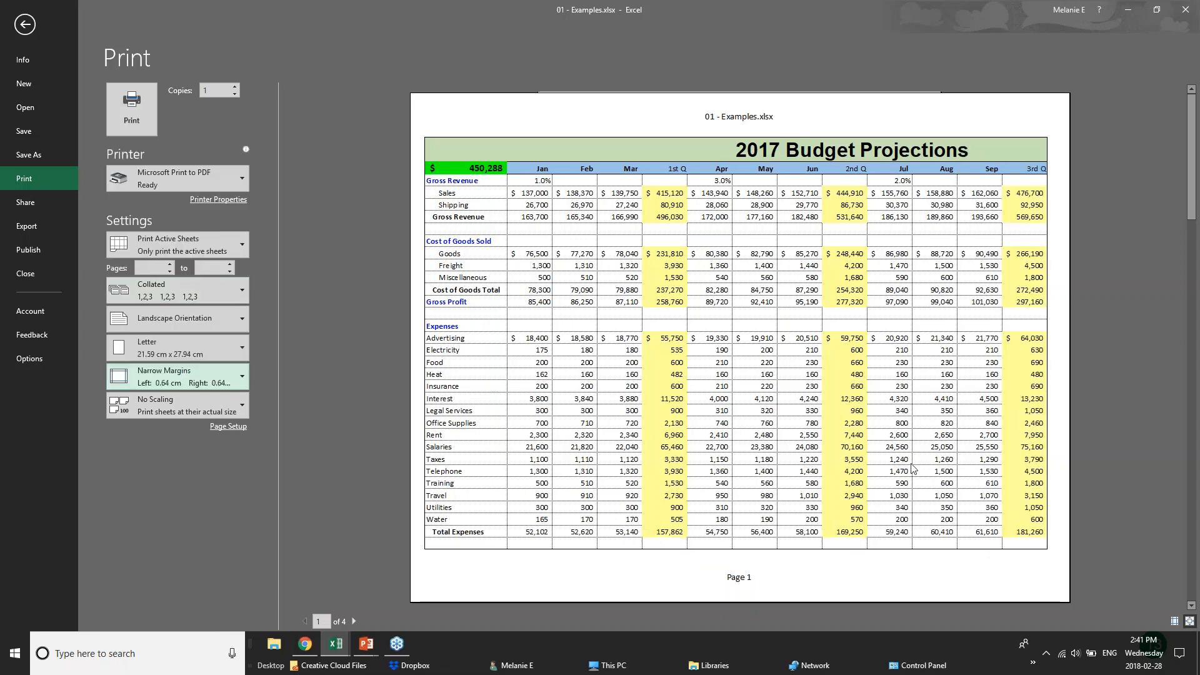
{"action": "left_click", "coordinate": [224, 431]}
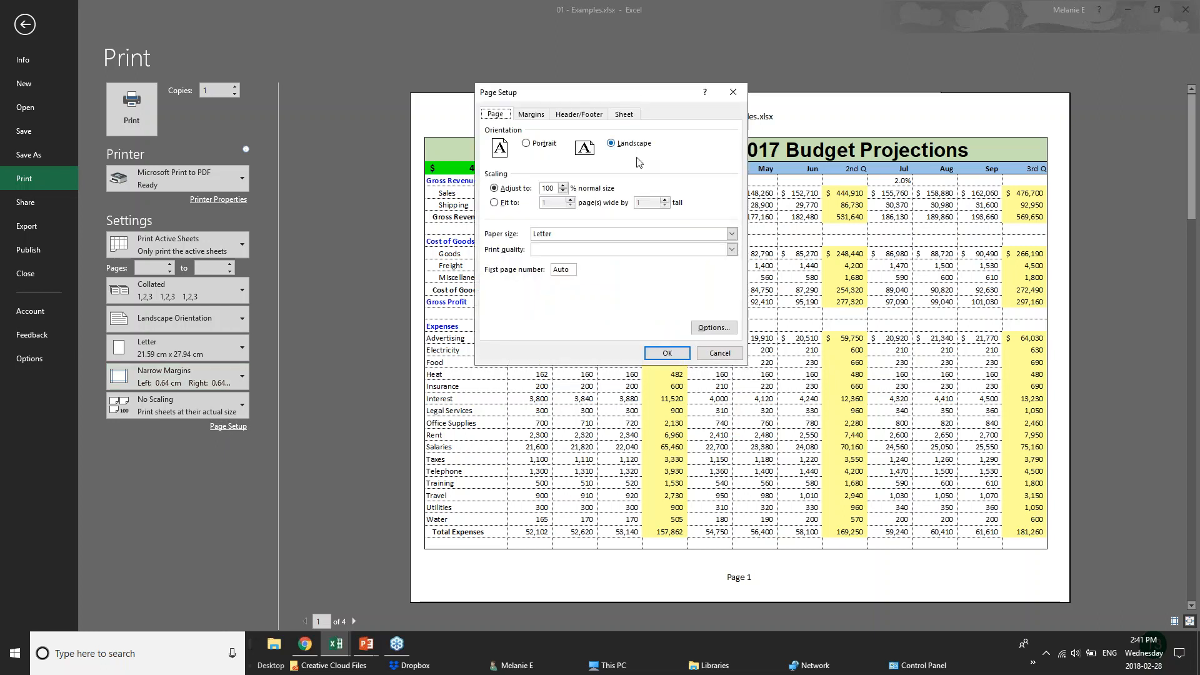
In Page Setup, scale the sheet to fit on 1 page by 1 page
{"action": "left_click", "coordinate": [565, 191]}
{"action": "left_click", "coordinate": [565, 191]}
{"action": "left_click", "coordinate": [565, 188]}
{"action": "left_click", "coordinate": [500, 203]}
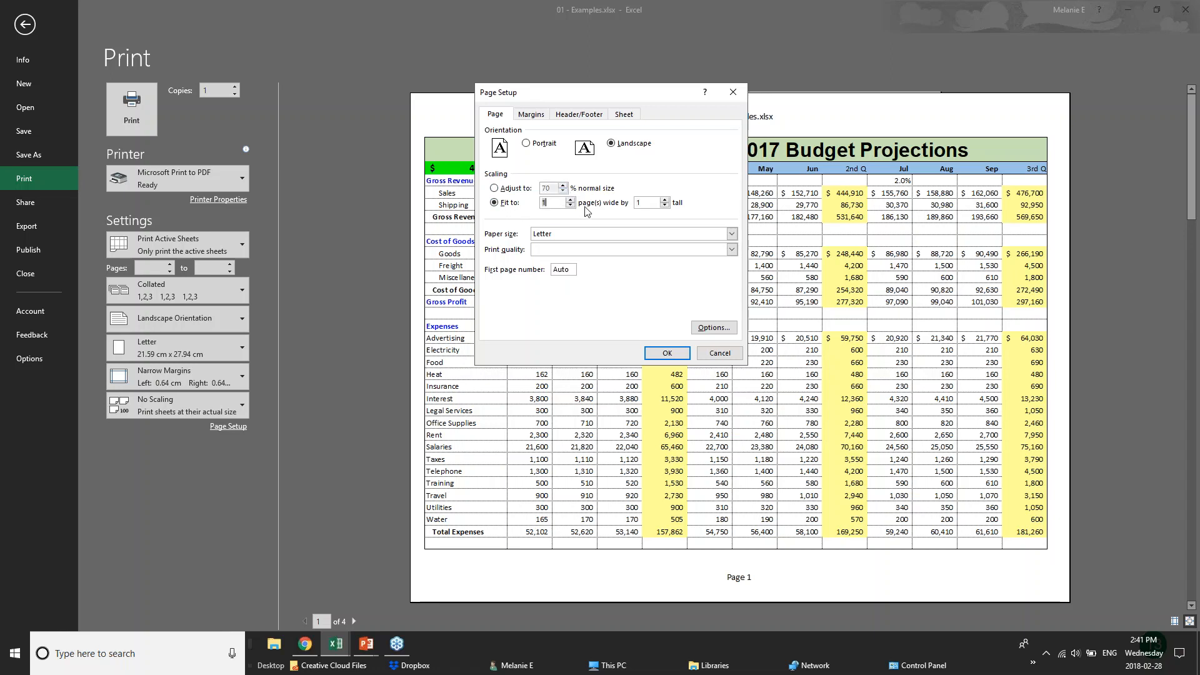
{"action": "left_click", "coordinate": [535, 115]}
{"action": "left_click", "coordinate": [531, 114]}
{"action": "left_click", "coordinate": [579, 115]}
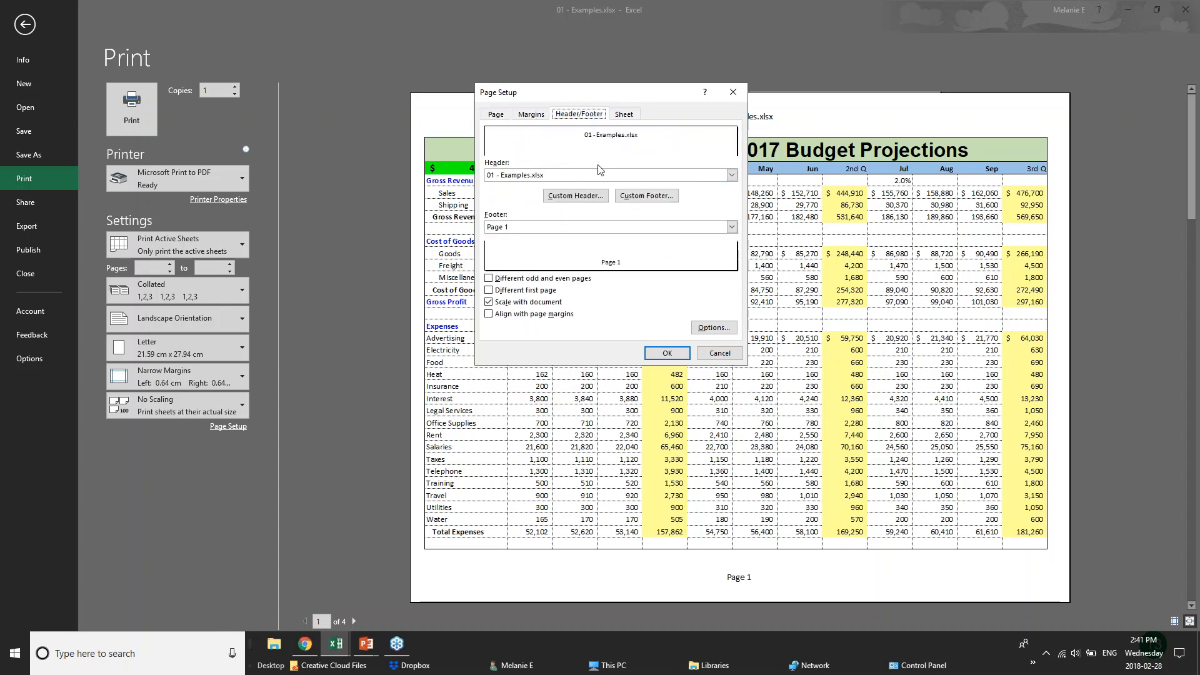
Write a custom header: BUDGET PROJECTIONS on the left, CONFIDENTIAL in the centre
{"action": "left_click", "coordinate": [562, 179]}
{"action": "left_click", "coordinate": [562, 179]}
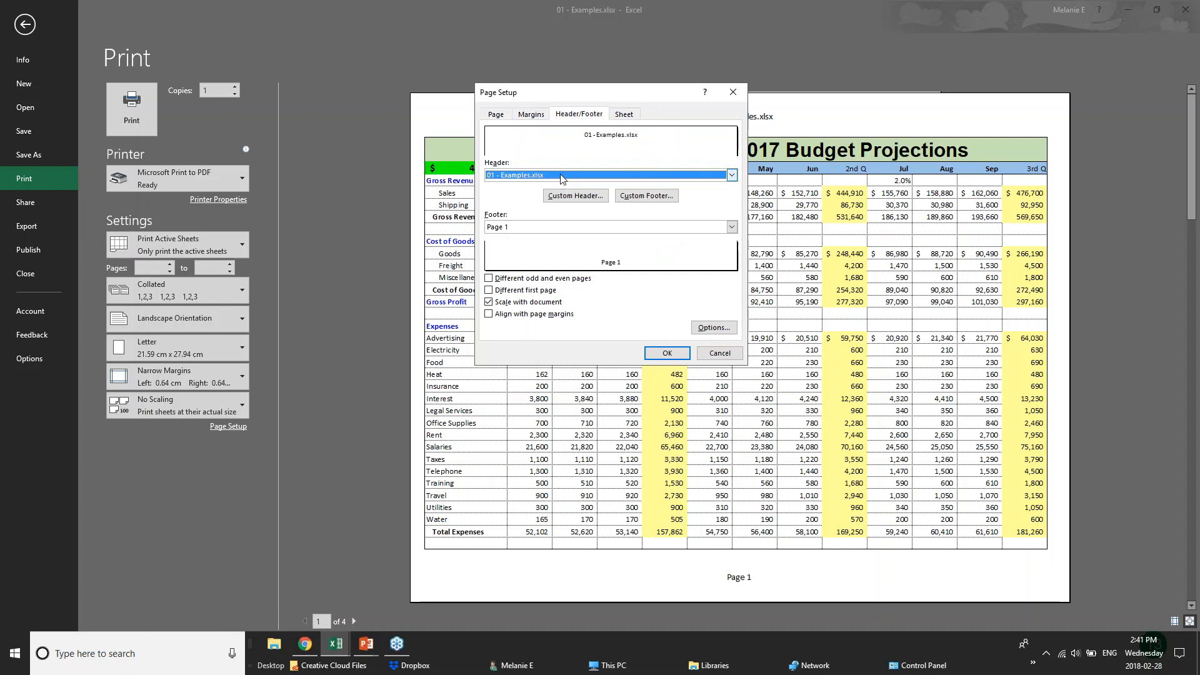
{"action": "left_click", "coordinate": [569, 198]}
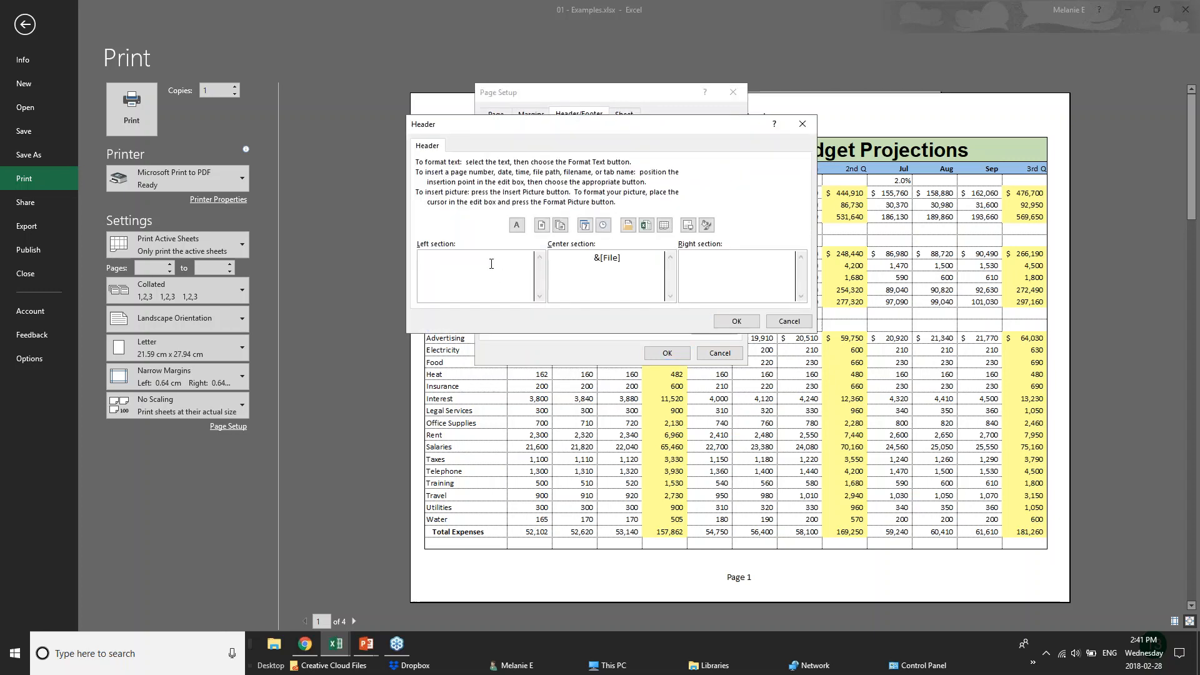
{"action": "type", "text": "BUDGET "}
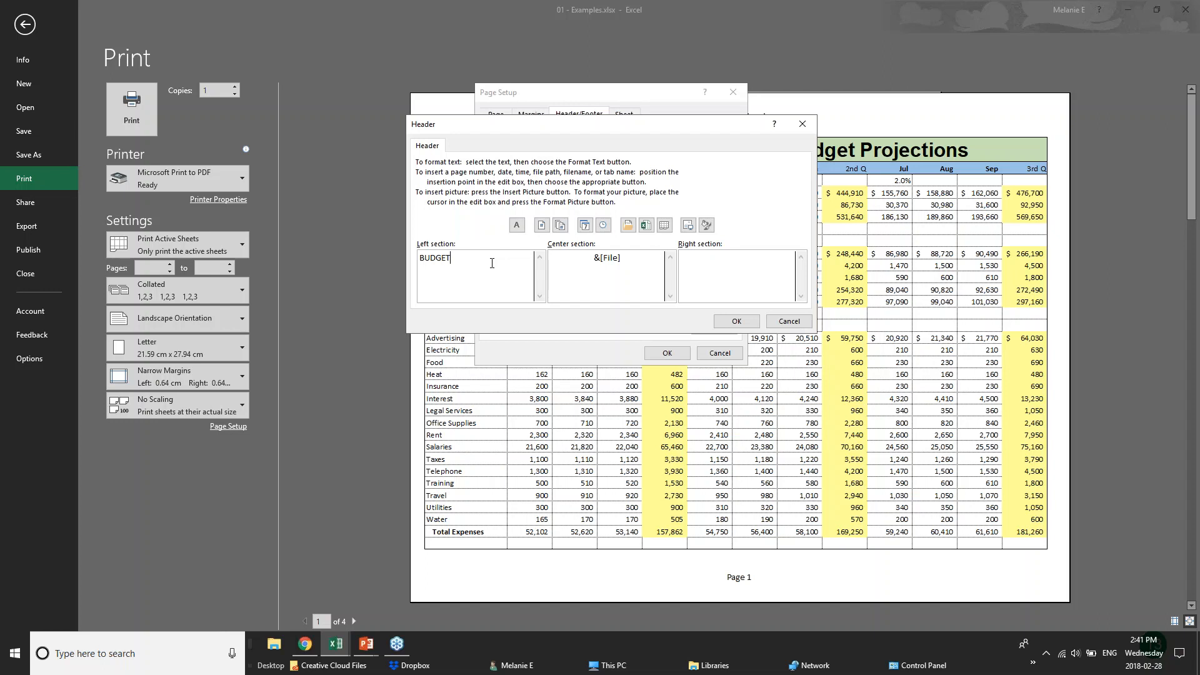
{"action": "type", "text": "PROD"}
{"action": "key", "text": "BackSpace"}
{"action": "type", "text": "JECTIONS"}
{"action": "left_click_drag", "start_coordinate": [620, 257], "coordinate": [549, 257]}
{"action": "type", "text": "CONFIDENTIAL"}
{"action": "left_click", "coordinate": [736, 320]}
Apply the Page Setup so the budget prints on one landscape page, then switch to PowerPoint
{"action": "left_click", "coordinate": [667, 353]}
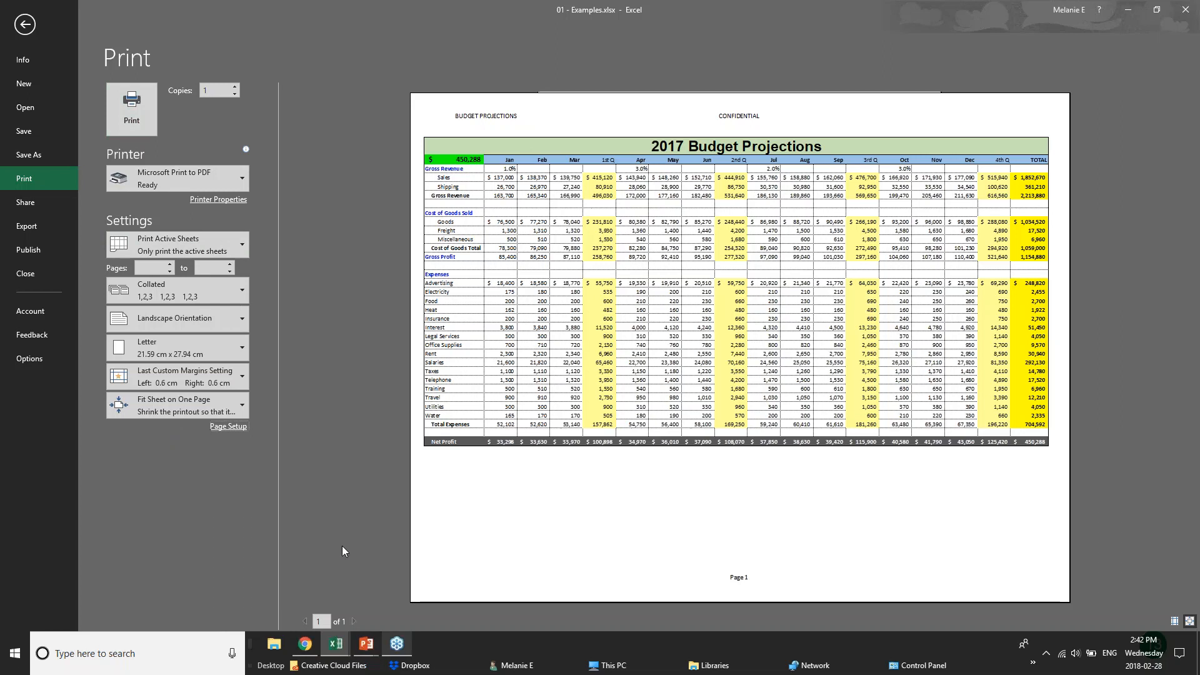
{"action": "mouse_move", "coordinate": [366, 653]}
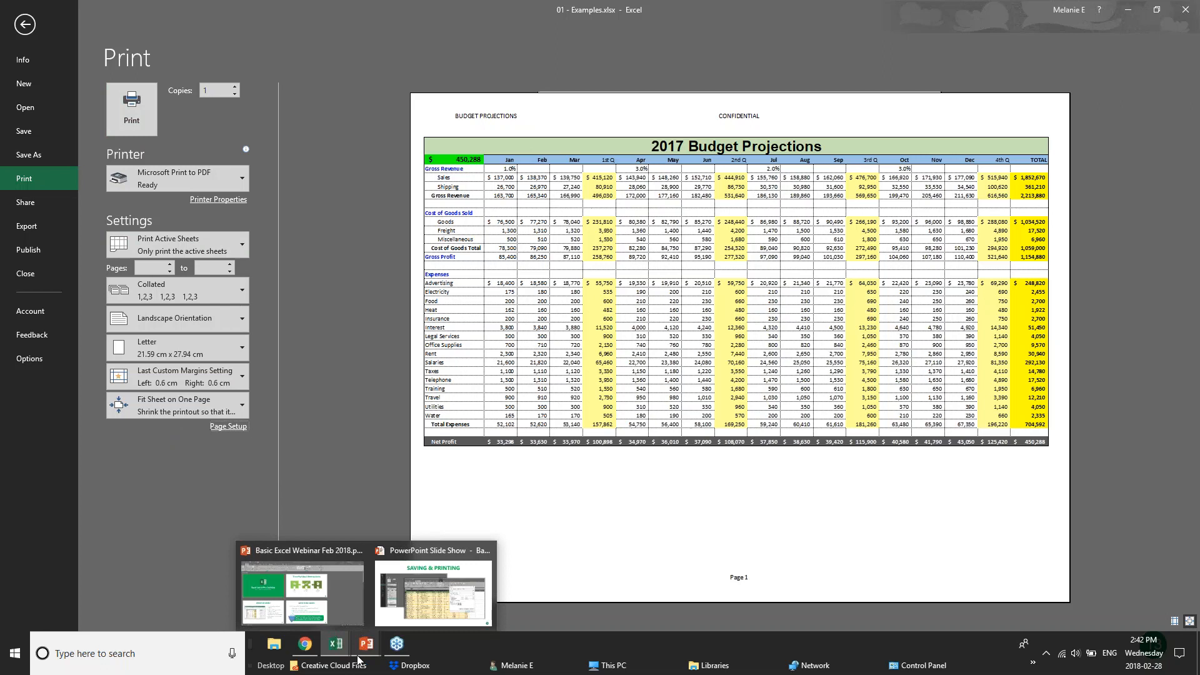
{"action": "left_click", "coordinate": [370, 649]}
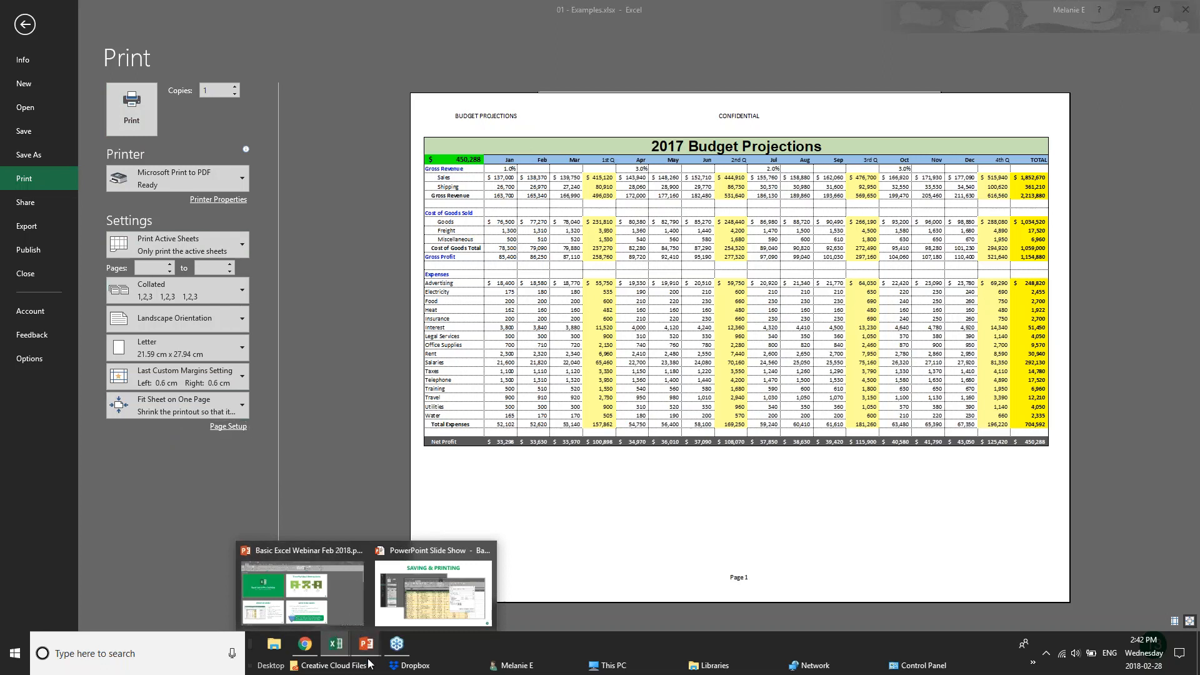
Advance the PowerPoint slide show to the Sharing & Security slide, then bring the webinar browser forward
{"action": "left_click", "coordinate": [425, 602]}
{"action": "key", "text": "Right"}
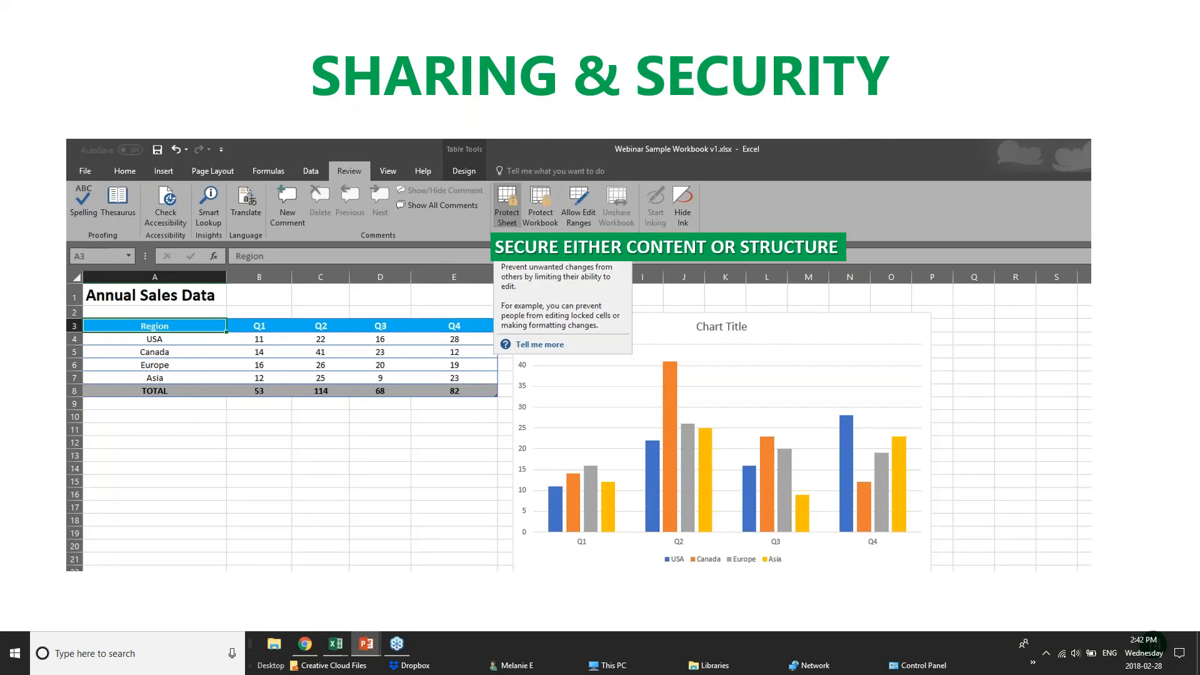
{"action": "left_click", "coordinate": [306, 644]}
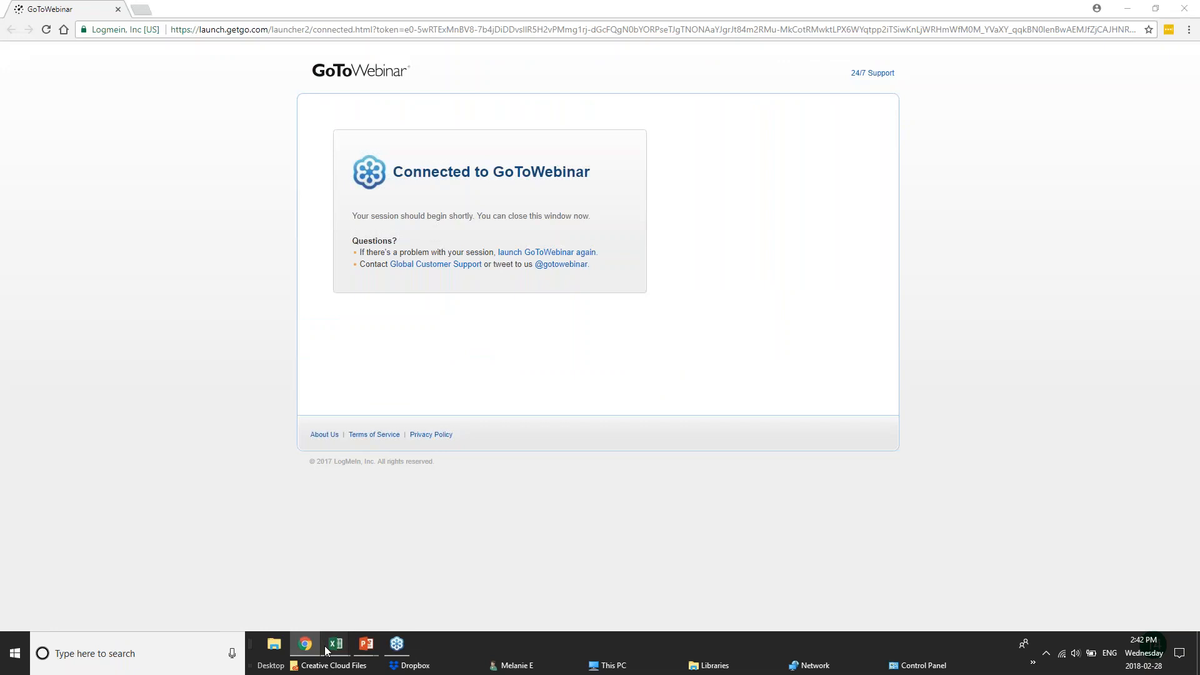
Return to Excel and reach the Save As page with the Desktop location selected
{"action": "mouse_move", "coordinate": [336, 644]}
{"action": "left_click", "coordinate": [215, 598]}
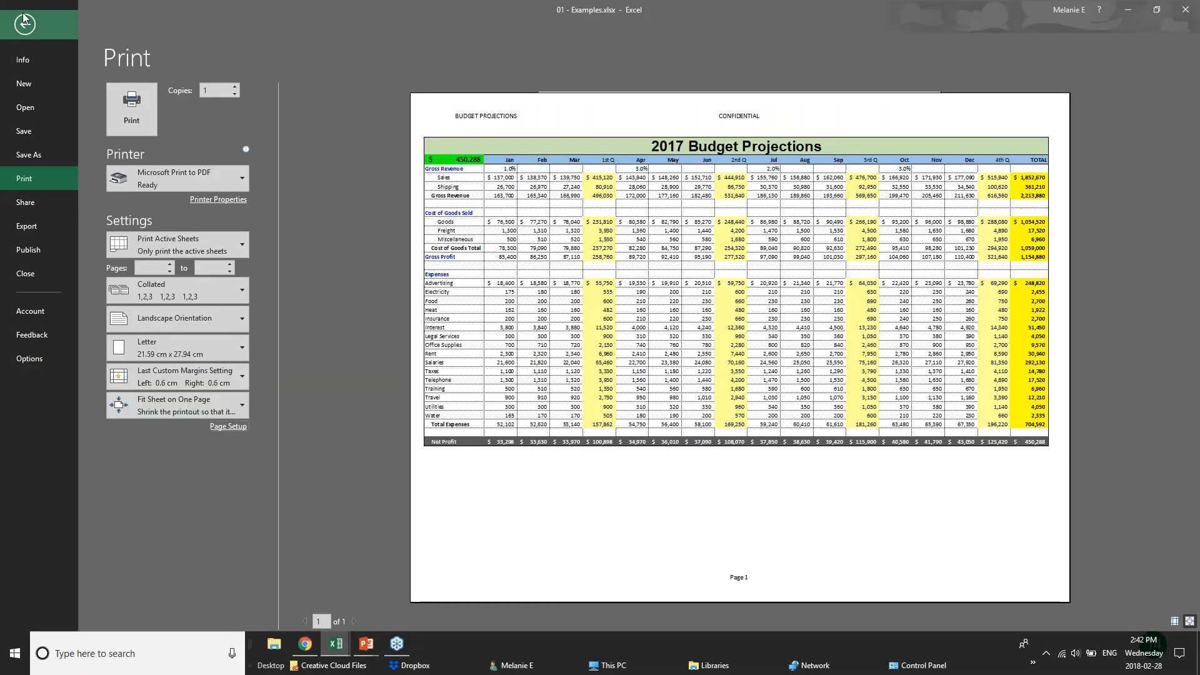
{"action": "left_click", "coordinate": [25, 24]}
{"action": "left_click", "coordinate": [29, 33]}
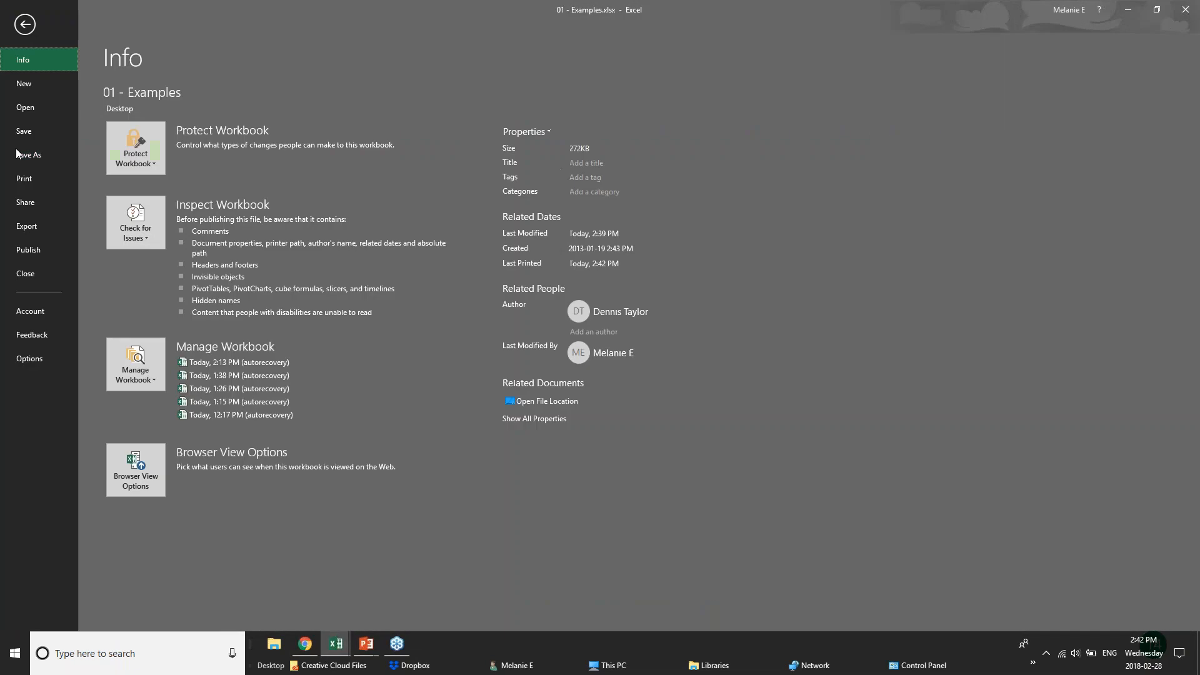
{"action": "left_click", "coordinate": [22, 154]}
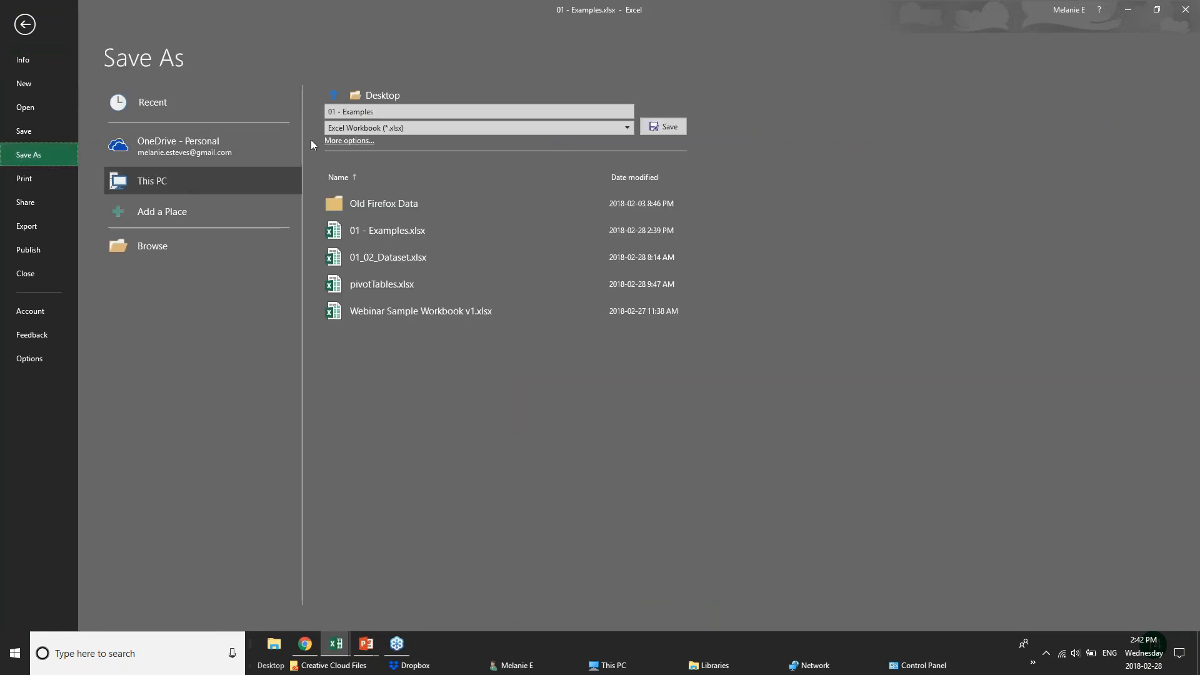
{"action": "left_click", "coordinate": [149, 153]}
{"action": "left_click", "coordinate": [161, 182]}
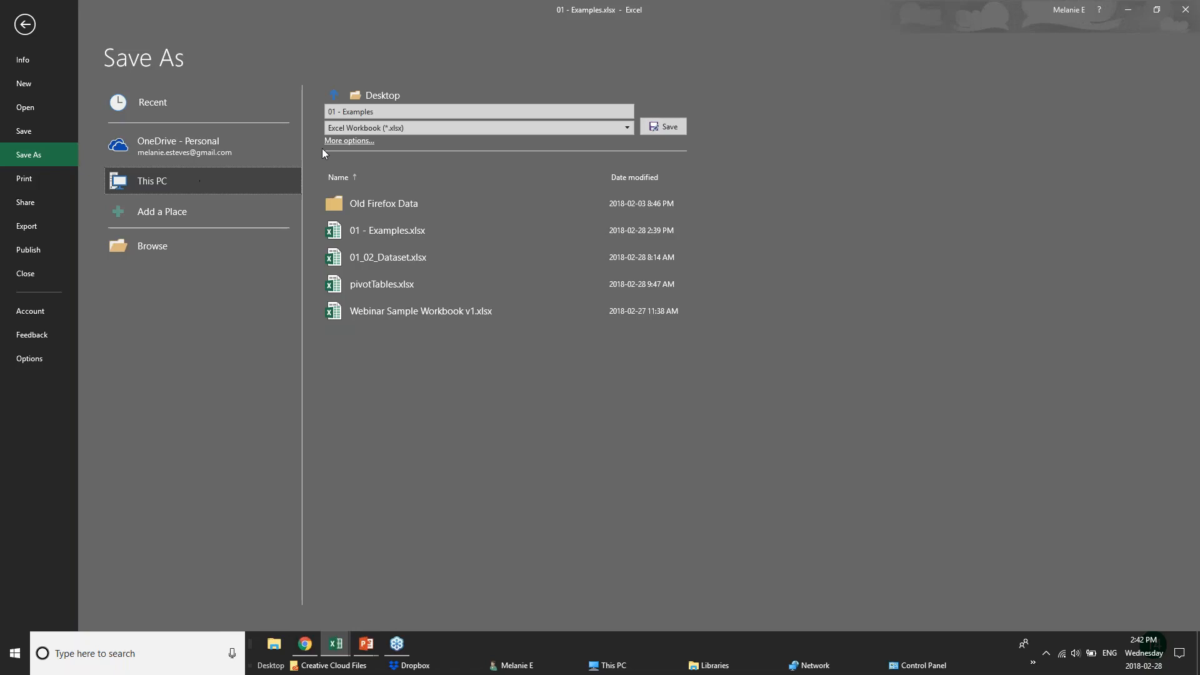
View the General Options password fields in Save As, then cancel without a password and leave Backstage
{"action": "key", "text": "F12"}
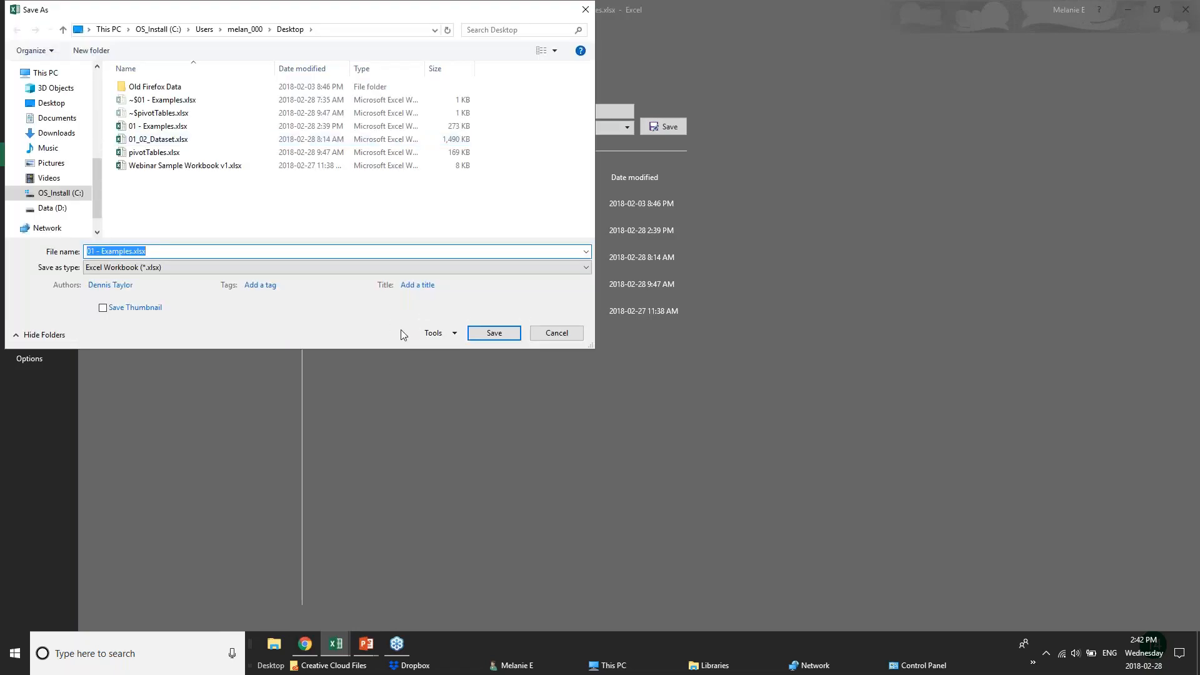
{"action": "left_click", "coordinate": [436, 333]}
{"action": "left_click", "coordinate": [462, 375]}
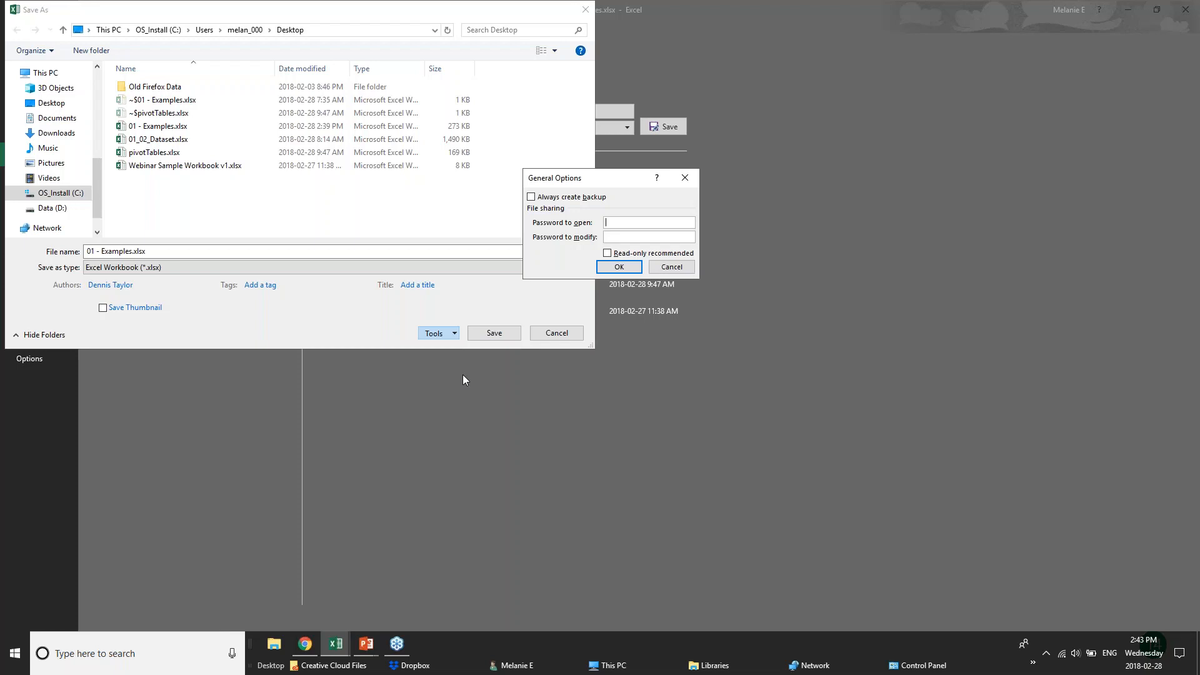
{"action": "left_click", "coordinate": [678, 273]}
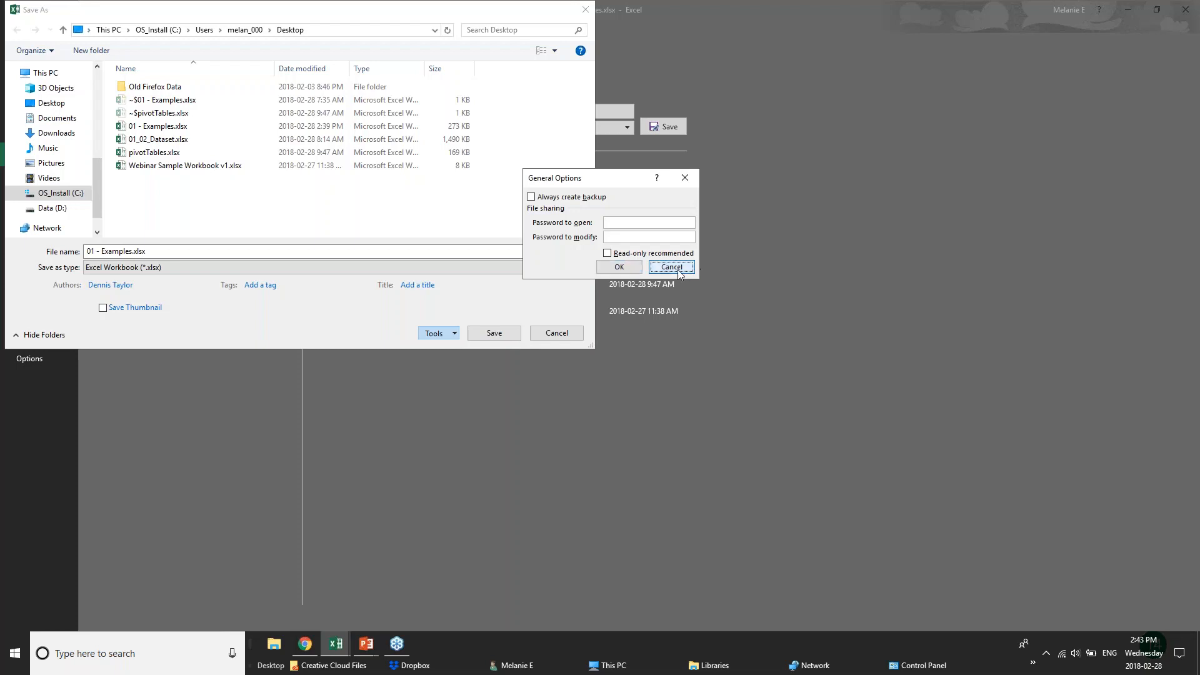
{"action": "left_click", "coordinate": [557, 332]}
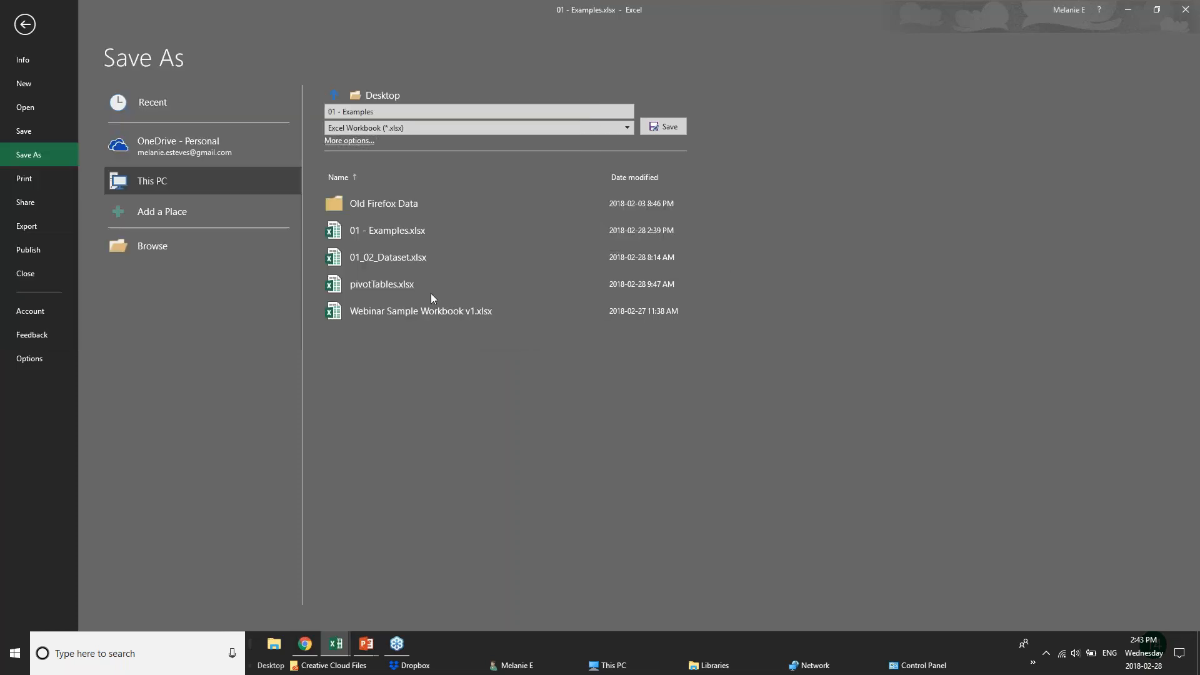
{"action": "left_click", "coordinate": [19, 31]}
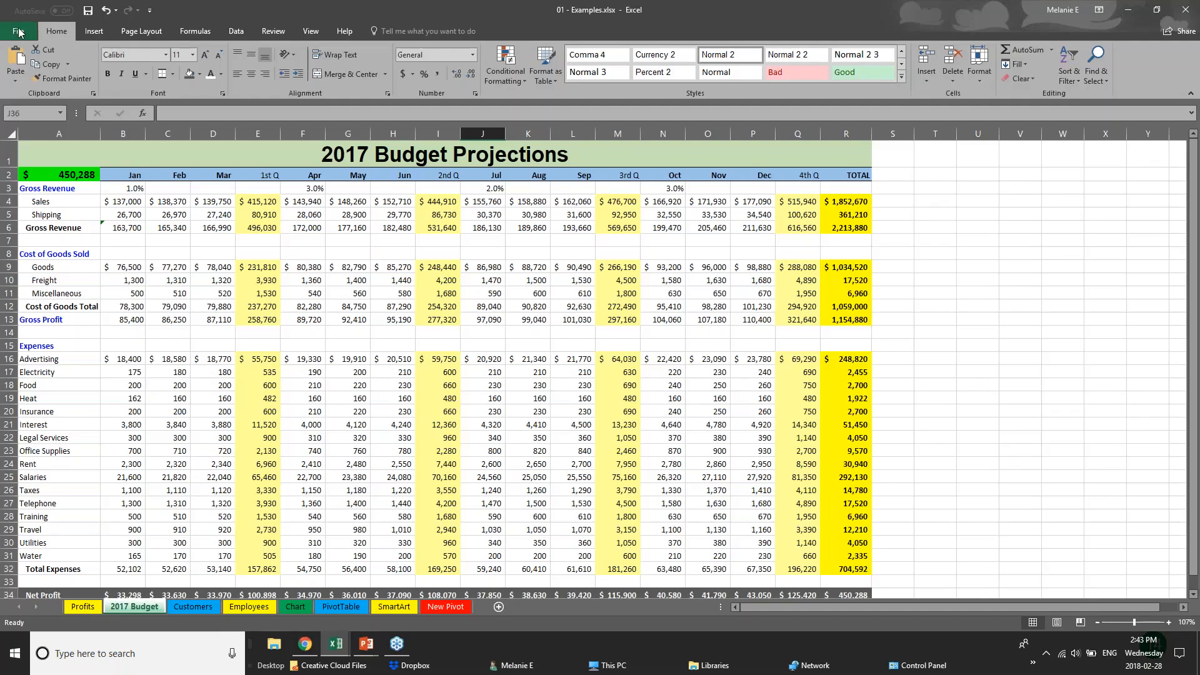
Inspect cells C15 and E12–E14 on the budget sheet, including E13's formula
{"action": "left_click", "coordinate": [156, 340]}
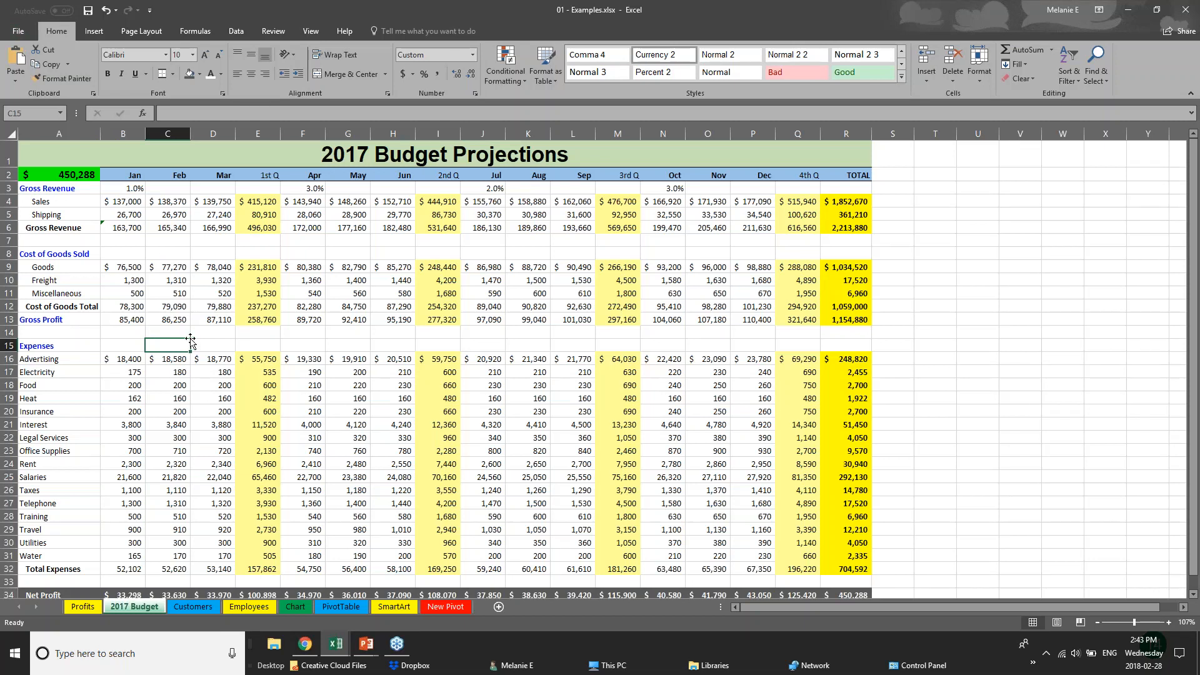
{"action": "left_click", "coordinate": [243, 303]}
{"action": "left_click", "coordinate": [260, 327]}
{"action": "left_click", "coordinate": [265, 317]}
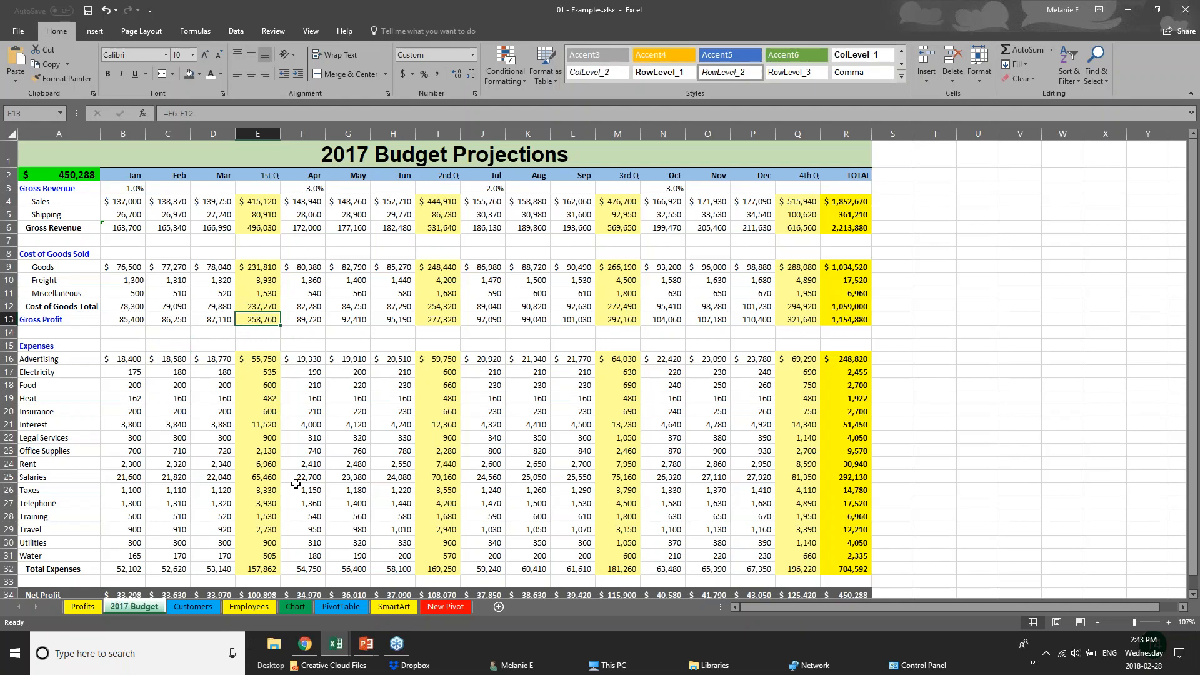
Go via the Customers sheet to the Employees sheet and scroll to the top of the table
{"action": "left_click", "coordinate": [178, 607]}
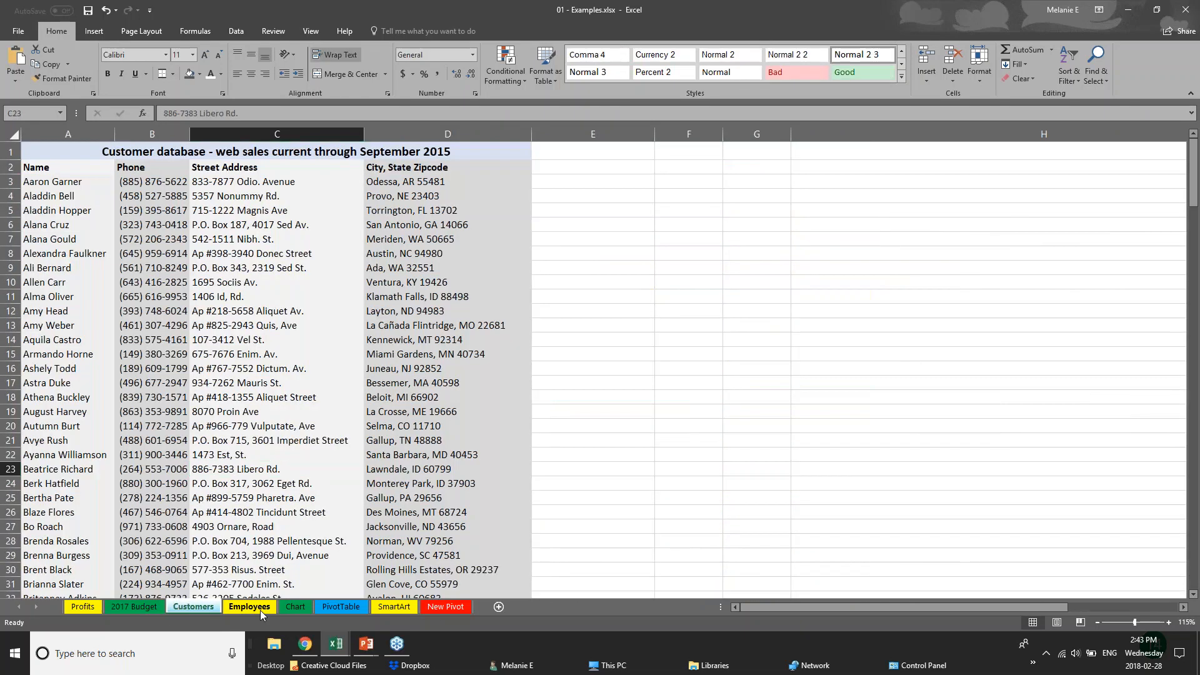
{"action": "left_click", "coordinate": [262, 609]}
{"action": "scroll", "coordinate": [257, 398], "scroll_direction": "up", "scroll_amount": 1}
{"action": "scroll", "coordinate": [259, 405], "scroll_direction": "up", "scroll_amount": 4}
{"action": "left_click_drag", "start_coordinate": [1196, 452], "coordinate": [1196, 146]}
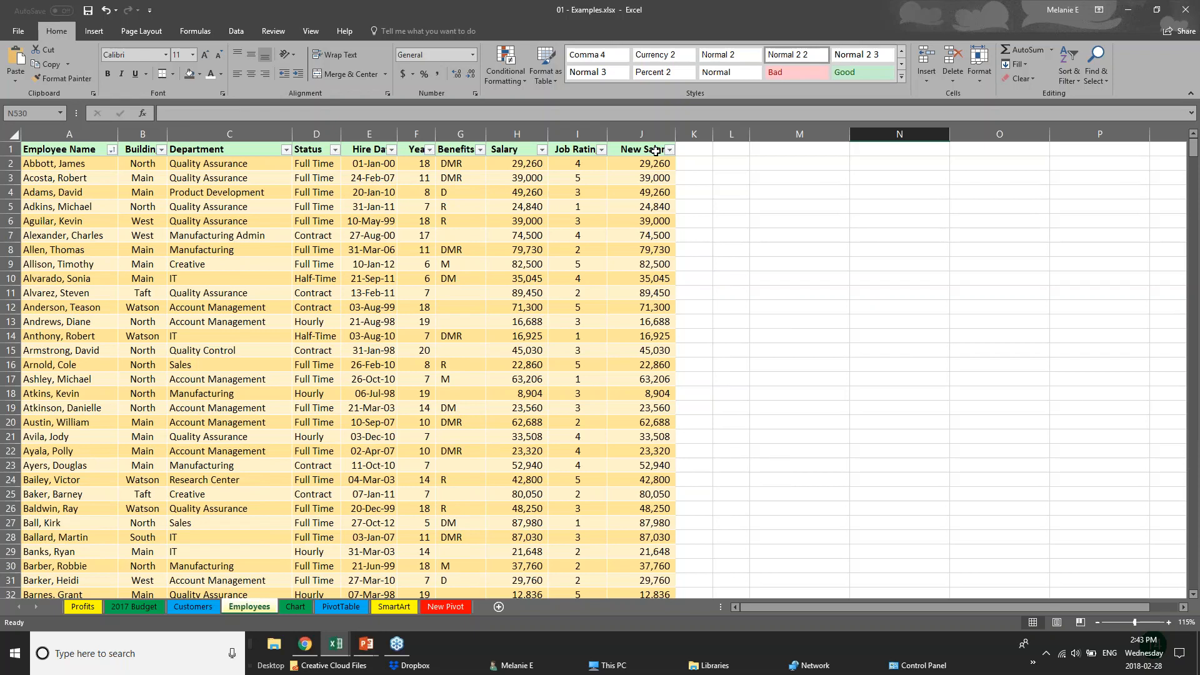
Inspect the Salary column and the New Salary formula =ROUND(H*$L$1+H,0) in J2 and J4
{"action": "left_click", "coordinate": [515, 152]}
{"action": "left_click", "coordinate": [516, 165]}
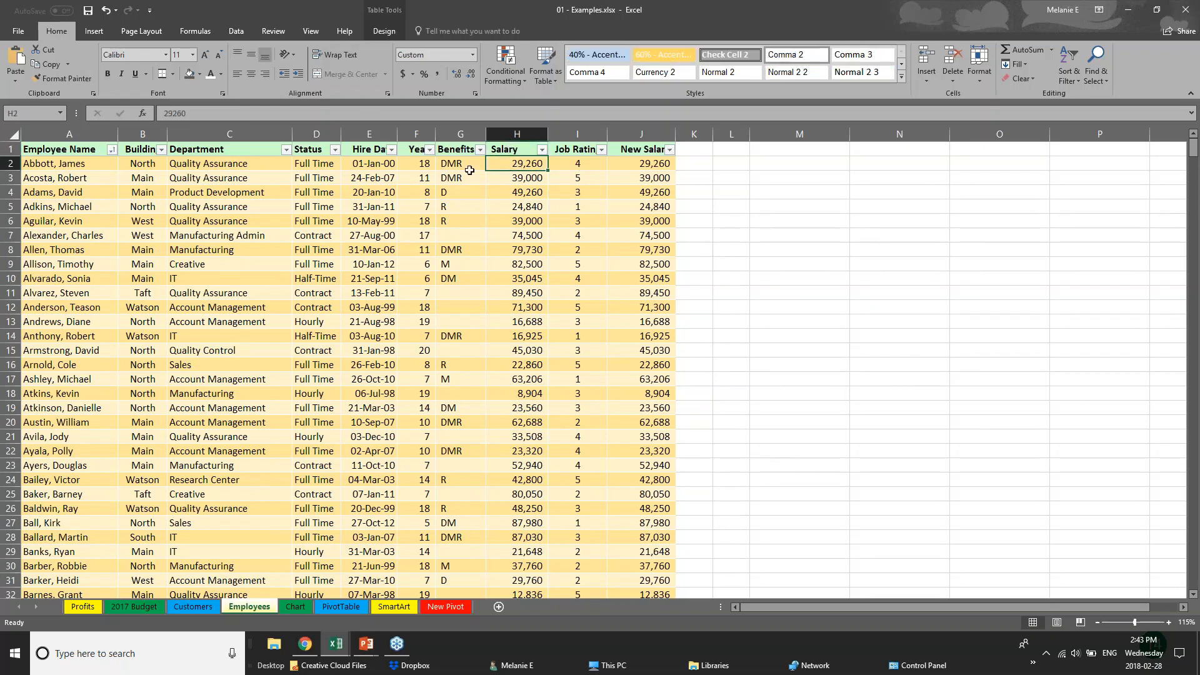
{"action": "left_click", "coordinate": [653, 164]}
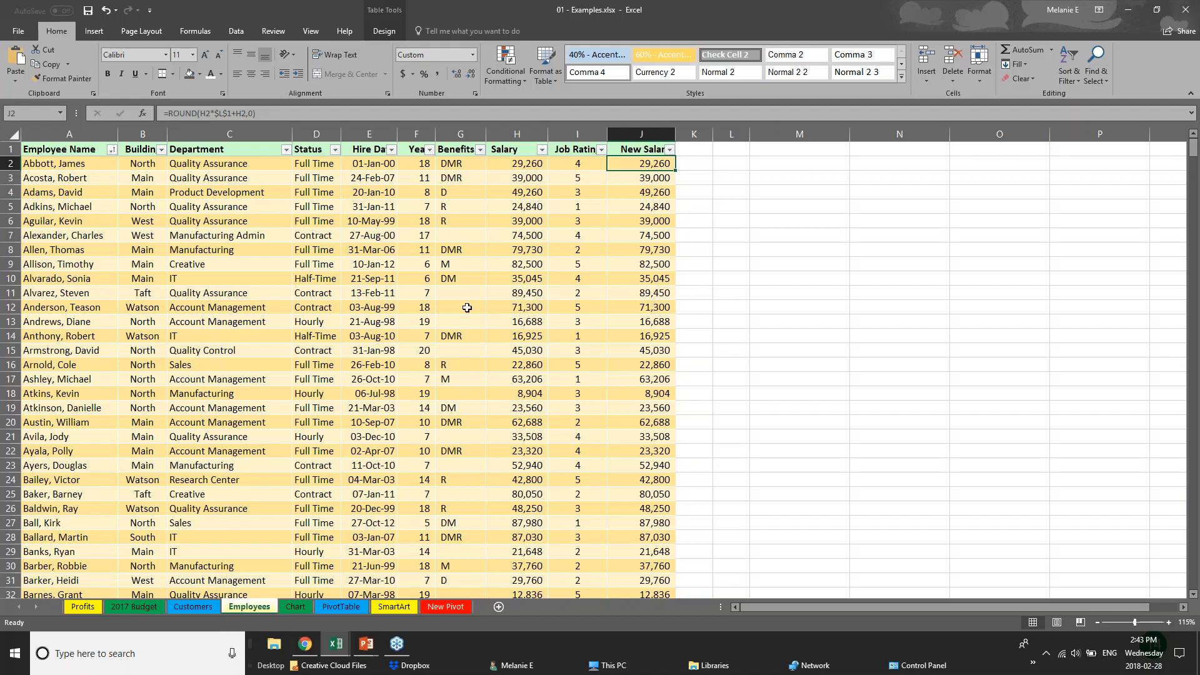
{"action": "left_click", "coordinate": [635, 152]}
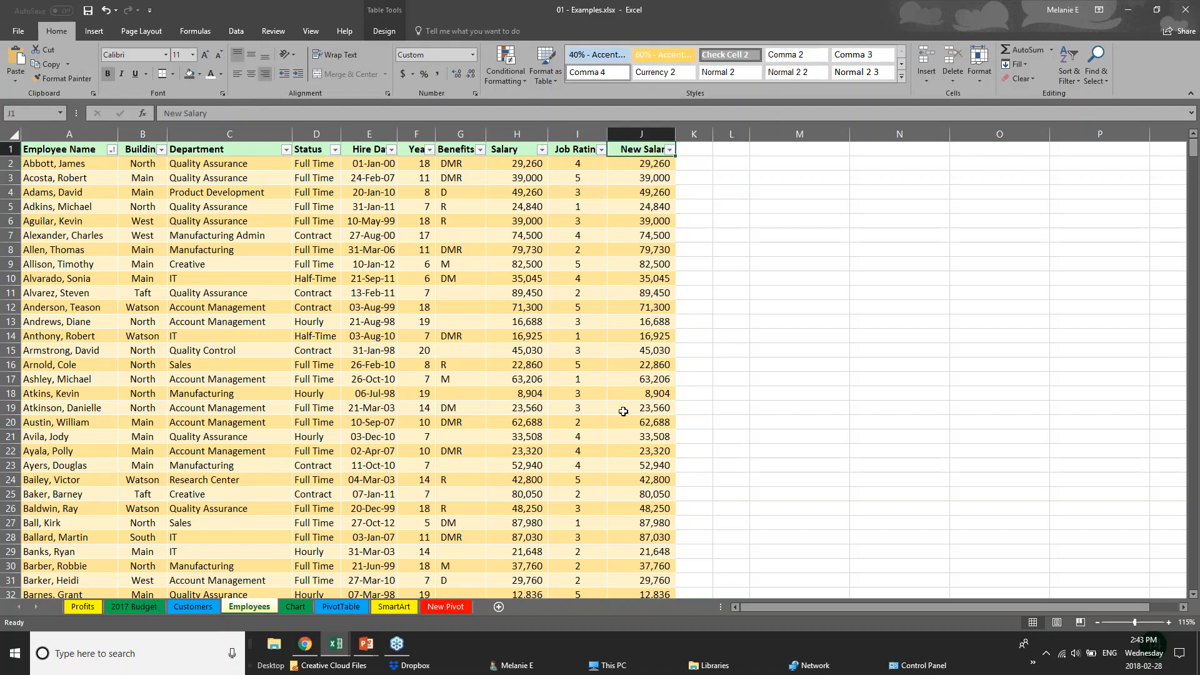
{"action": "left_click", "coordinate": [663, 165]}
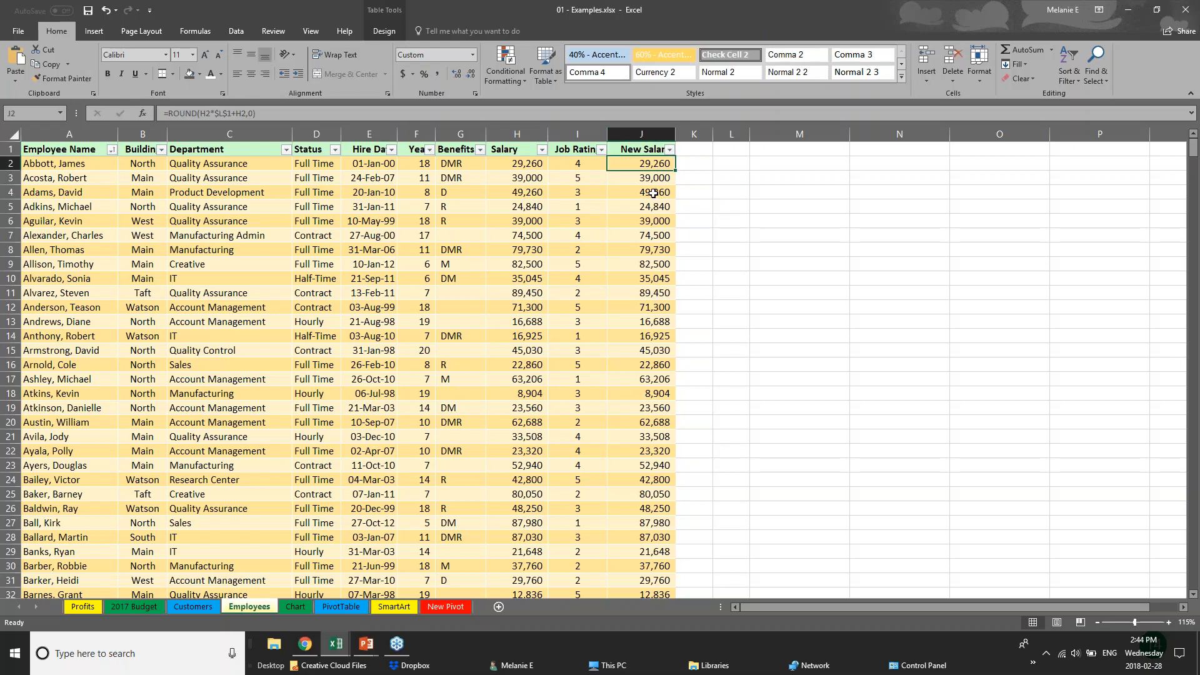
{"action": "left_click", "coordinate": [655, 189]}
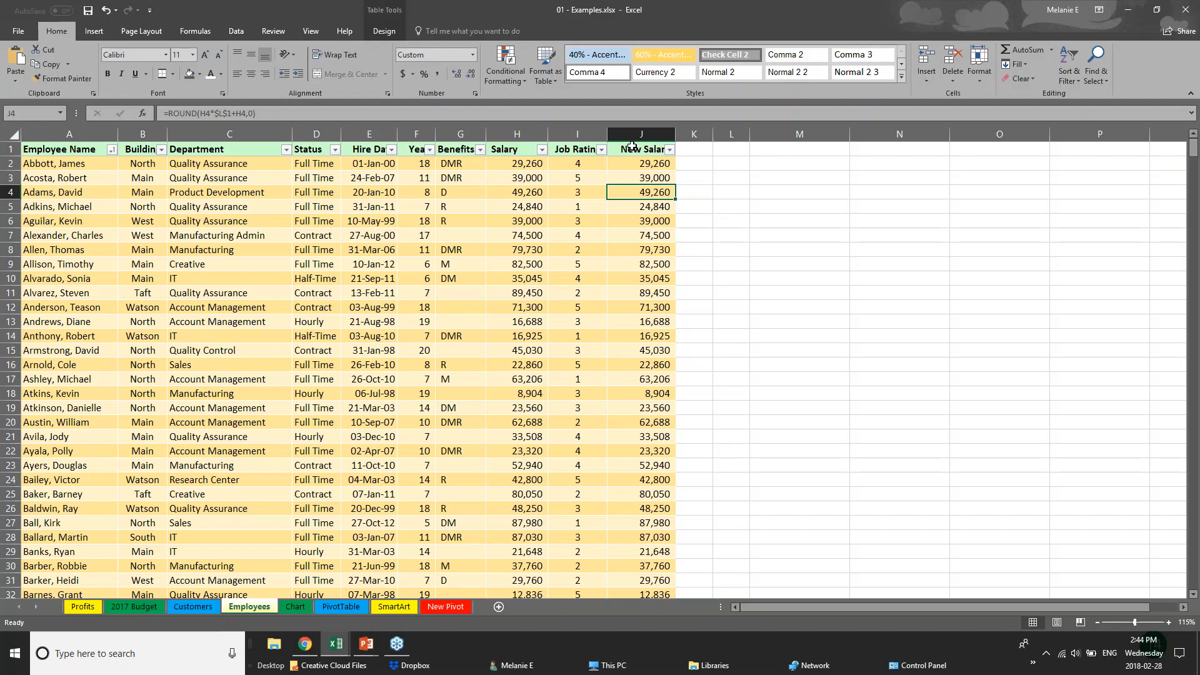
Browse the View, Data, Insert, Page Layout and Formulas ribbon tabs
{"action": "left_click", "coordinate": [309, 30]}
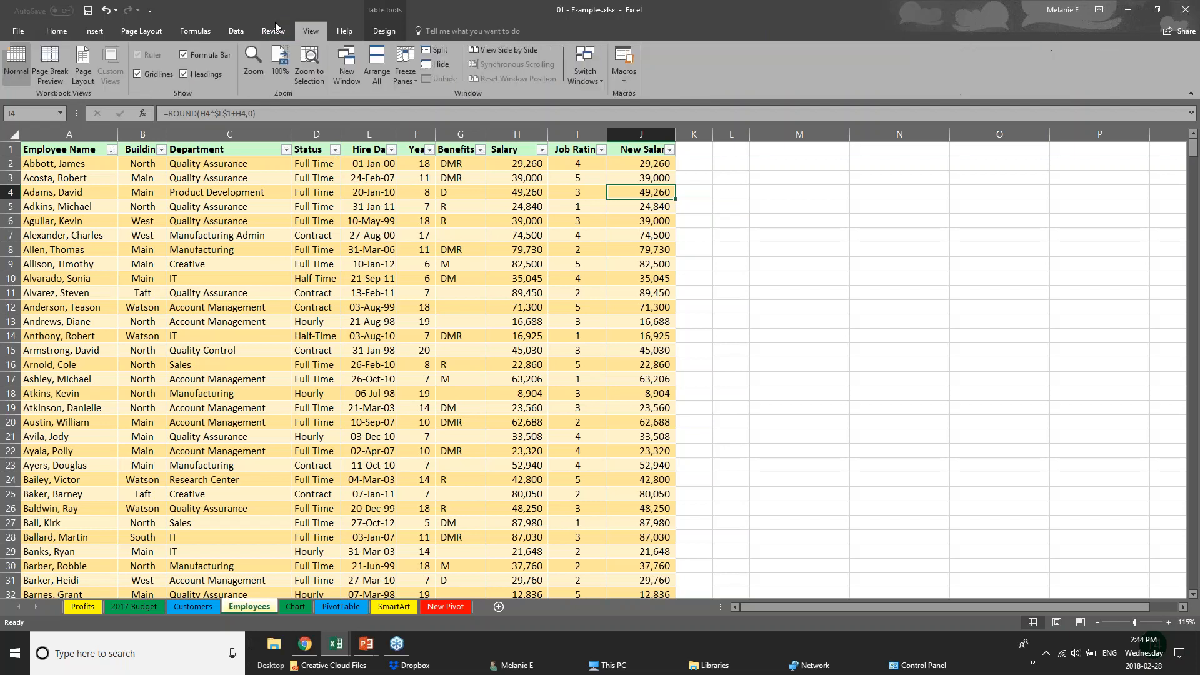
{"action": "left_click", "coordinate": [227, 31]}
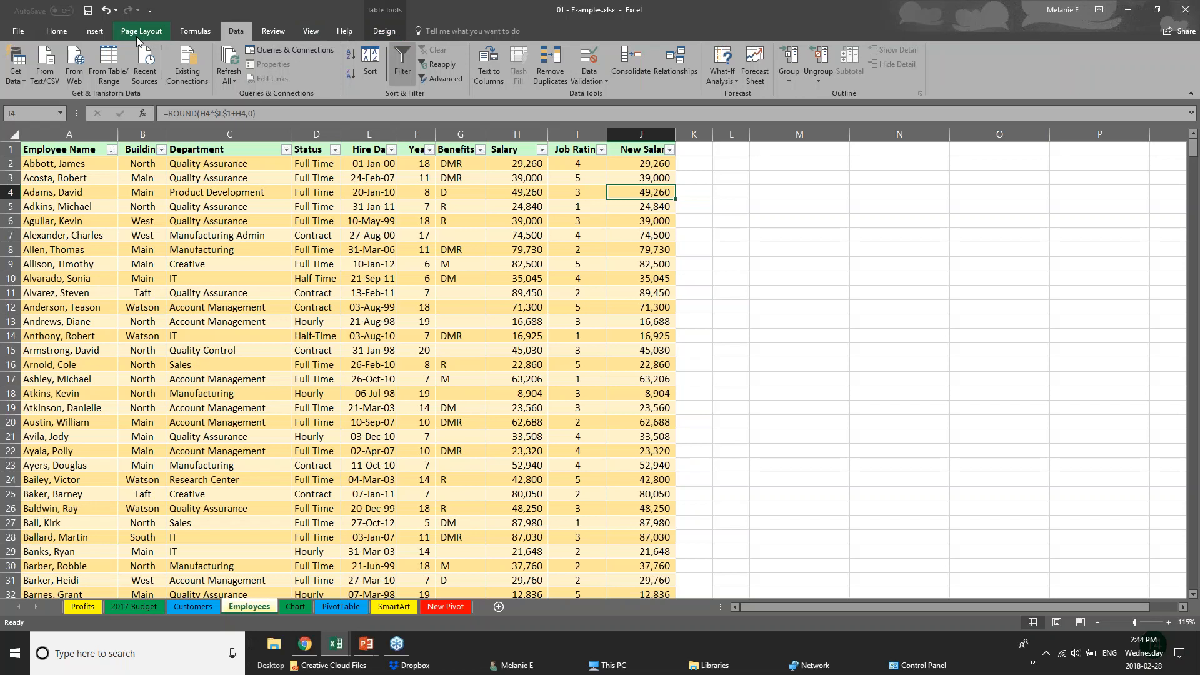
{"action": "left_click", "coordinate": [95, 31]}
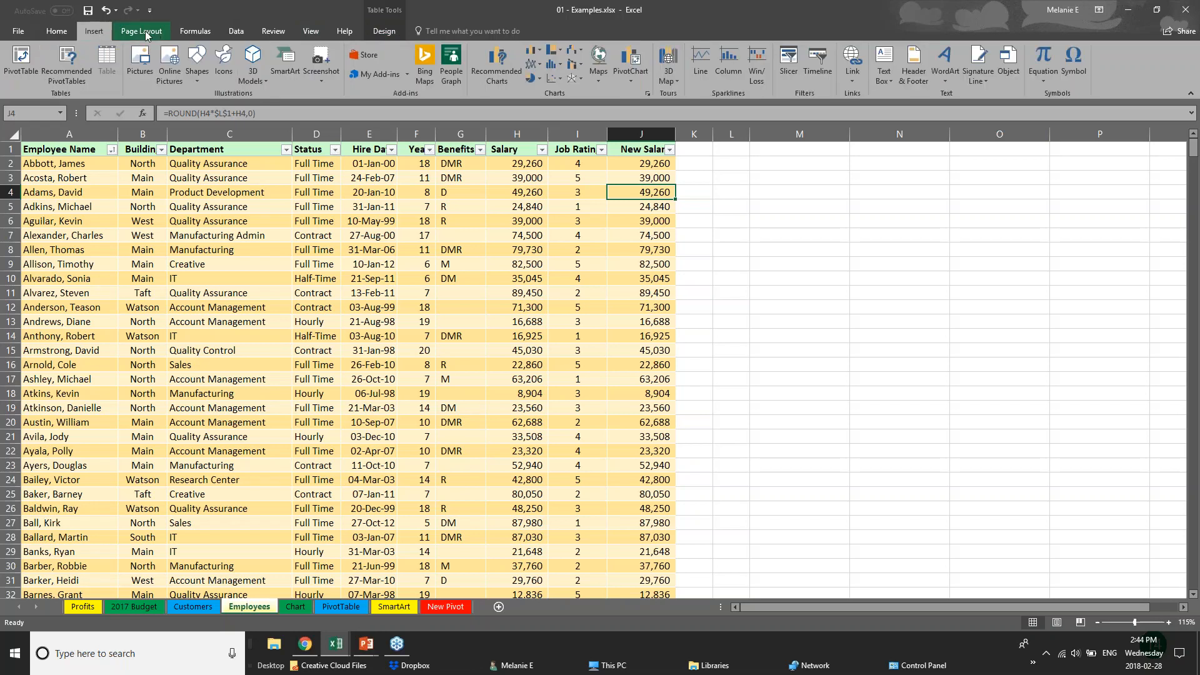
{"action": "left_click", "coordinate": [142, 31]}
{"action": "left_click", "coordinate": [184, 31]}
{"action": "left_click", "coordinate": [518, 279]}
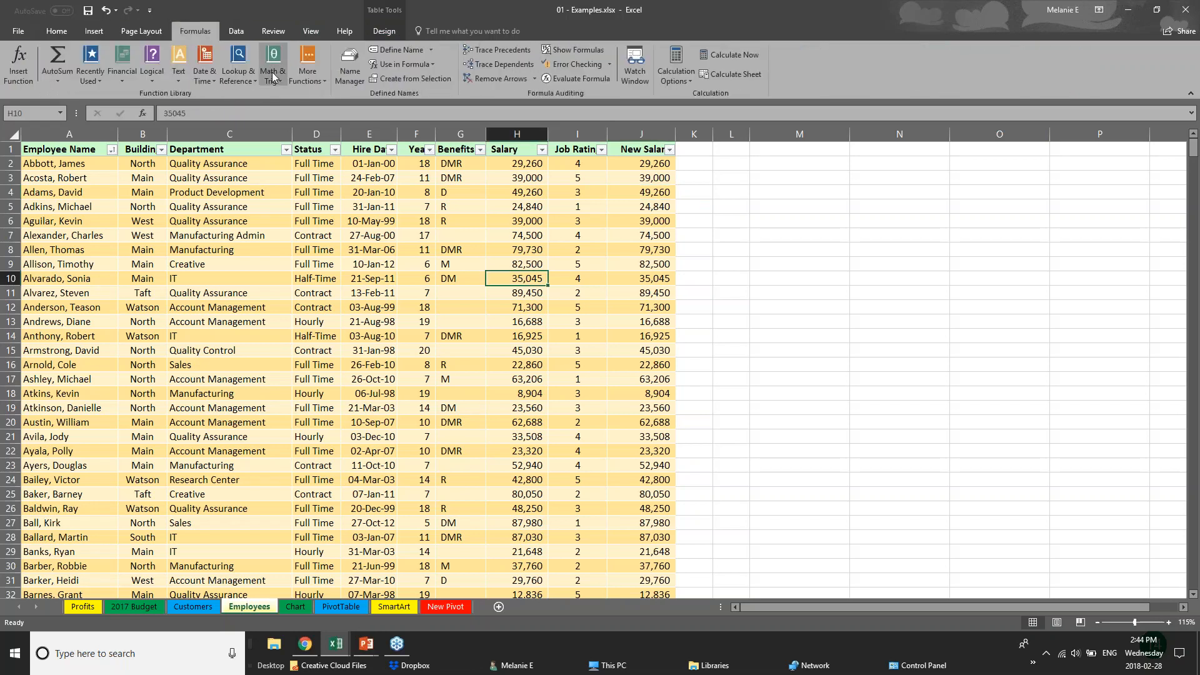
{"action": "left_click", "coordinate": [234, 28]}
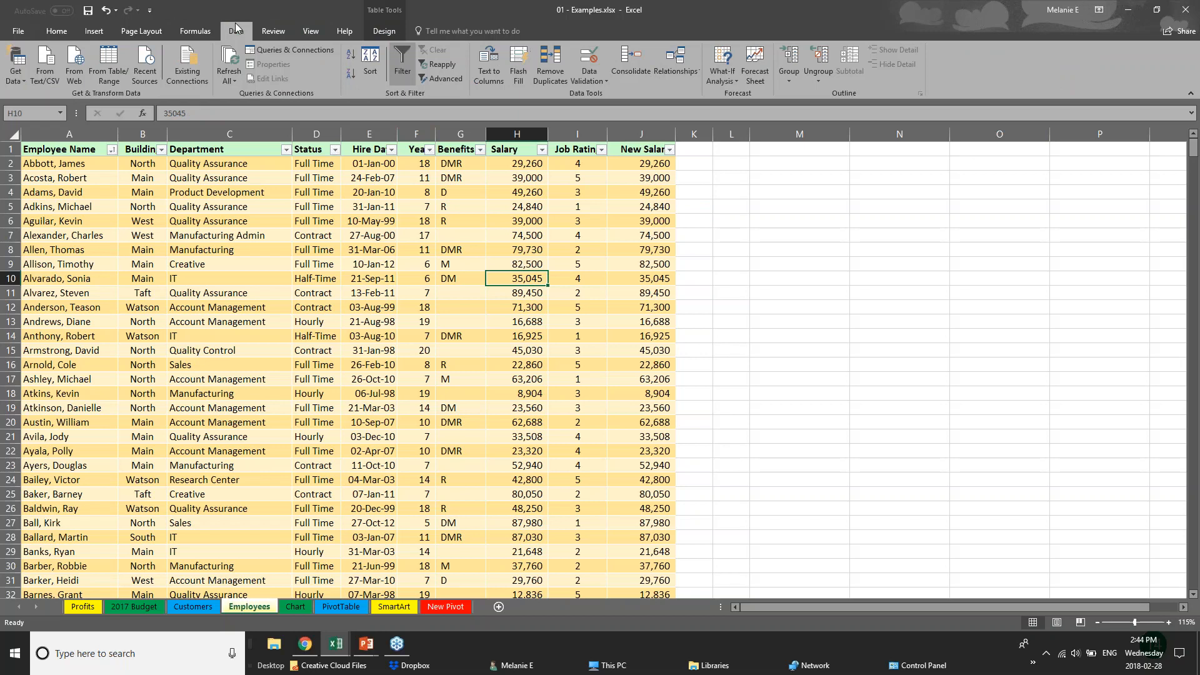
Show the Review tab commands and select the New Salary values and the whole Salary column H
{"action": "left_click", "coordinate": [272, 33]}
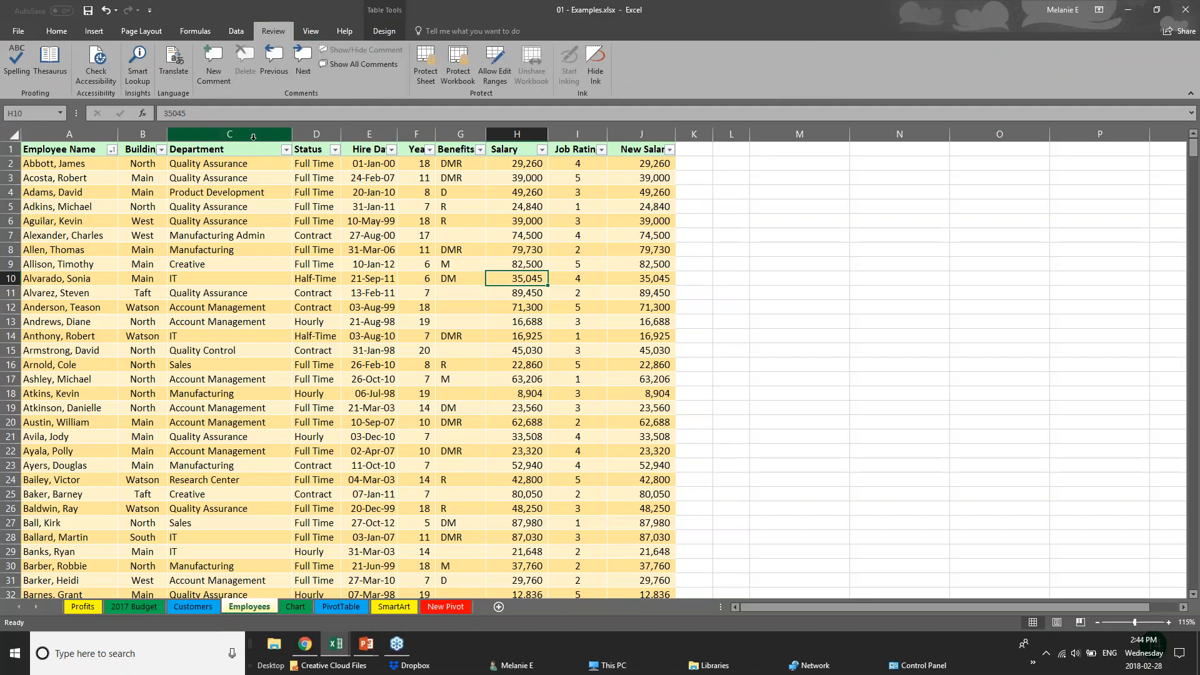
{"action": "left_click", "coordinate": [519, 165]}
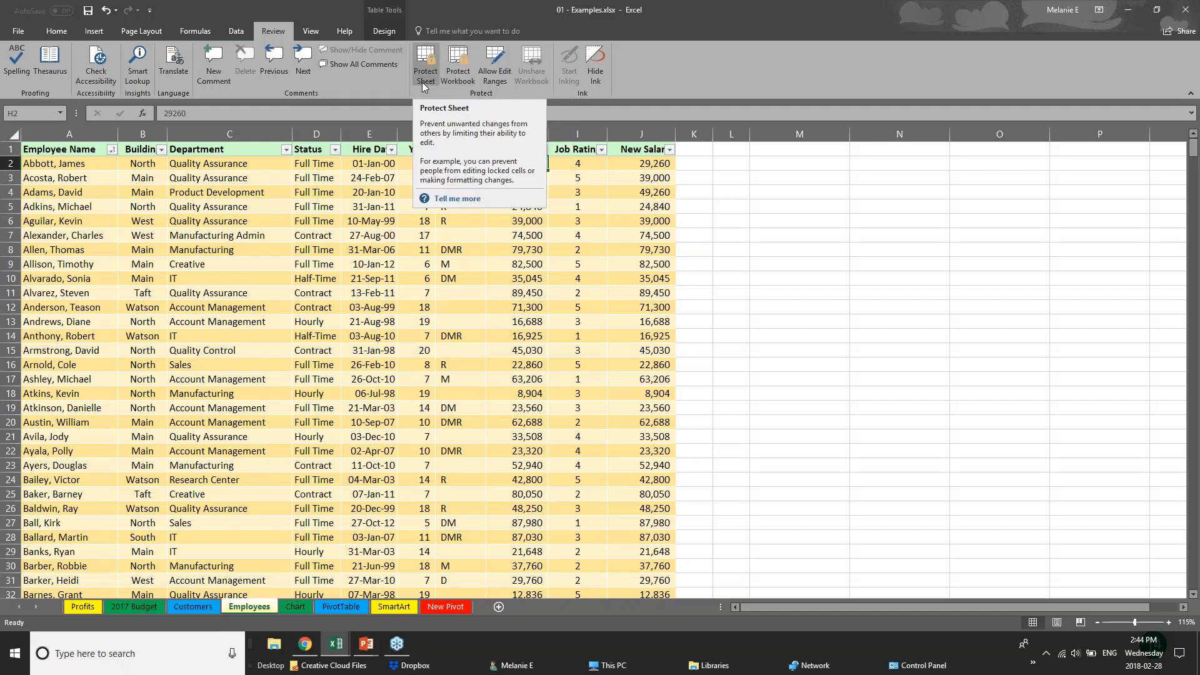
{"action": "left_click", "coordinate": [403, 267]}
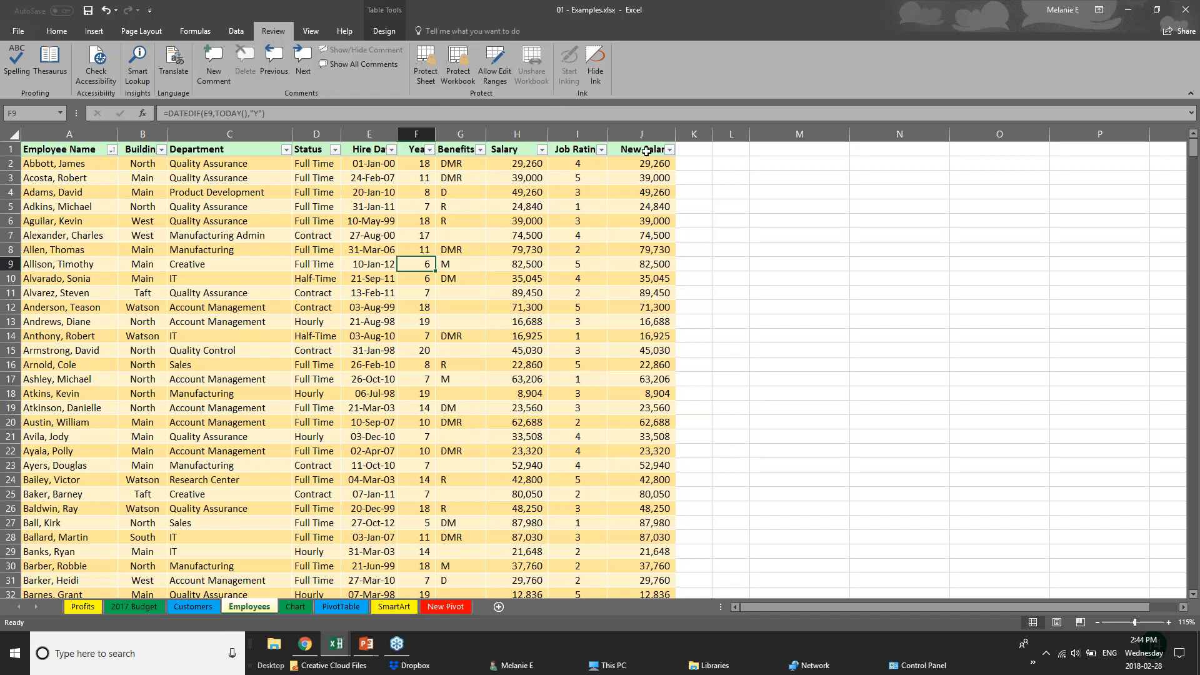
{"action": "left_click_drag", "start_coordinate": [648, 150], "coordinate": [644, 293]}
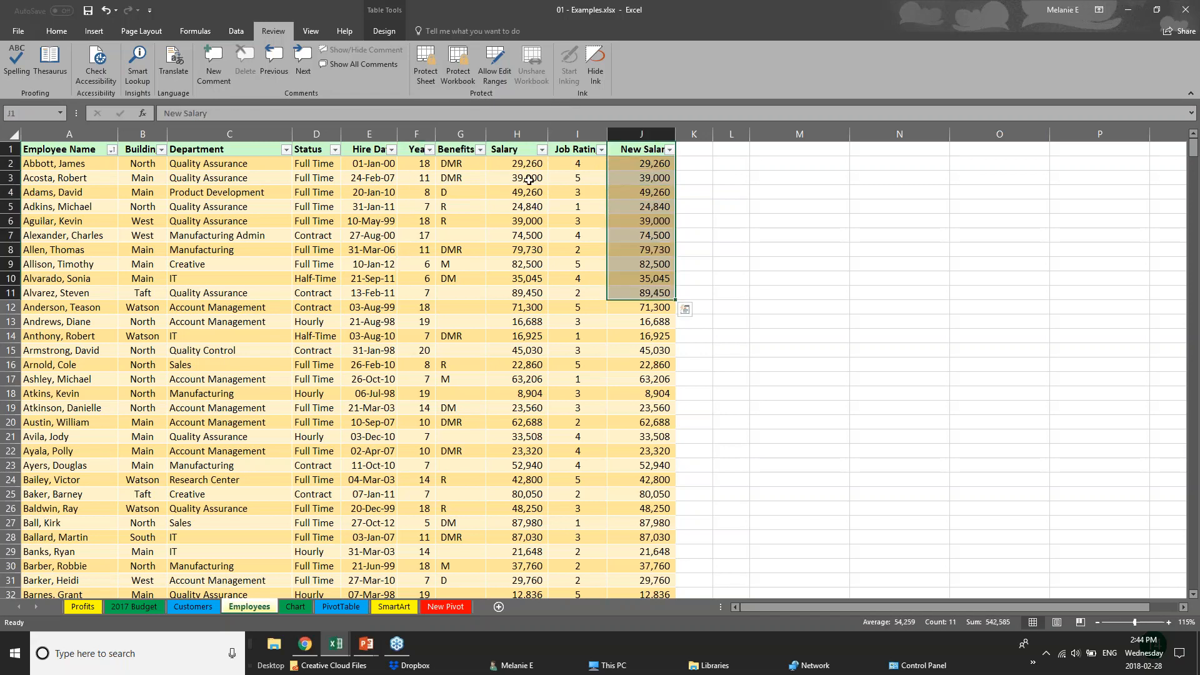
{"action": "left_click", "coordinate": [519, 134]}
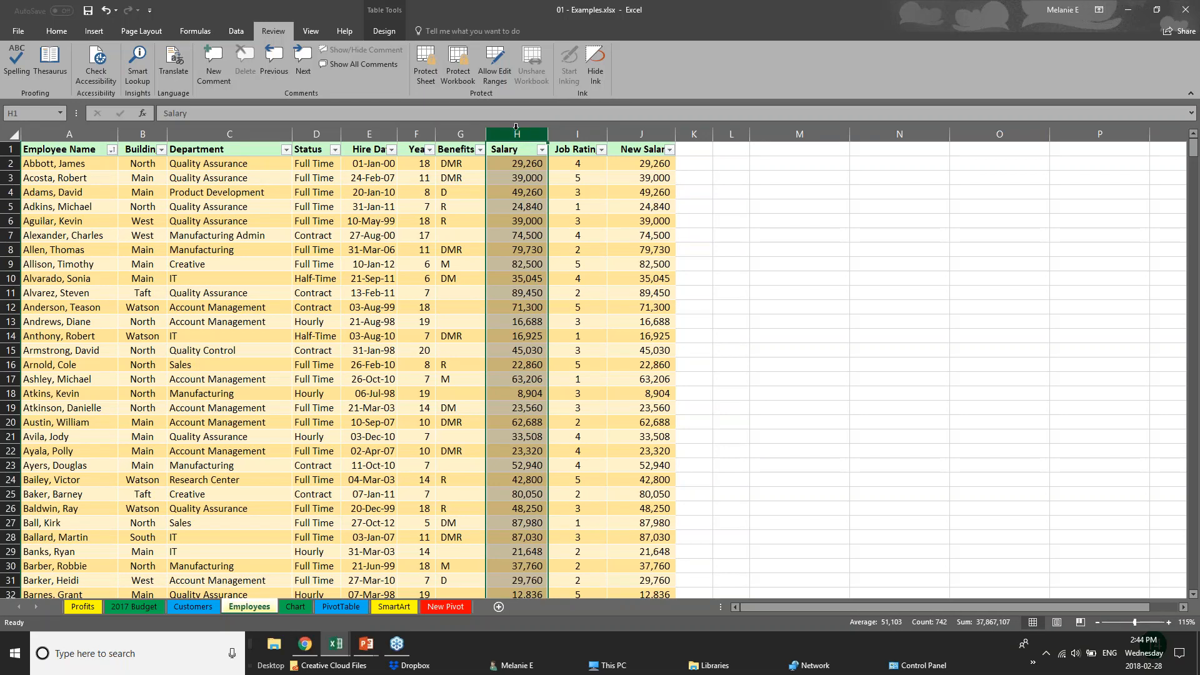
{"action": "left_click", "coordinate": [423, 75]}
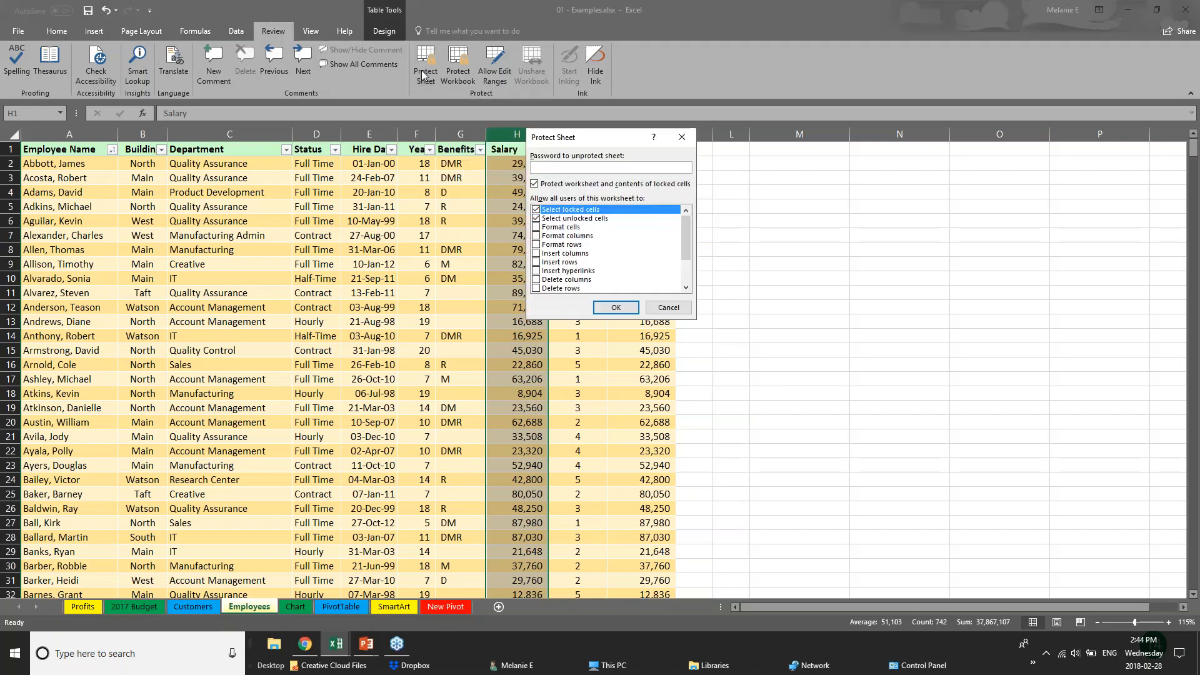
{"action": "type", "text": "••"}
{"action": "left_click", "coordinate": [667, 308]}
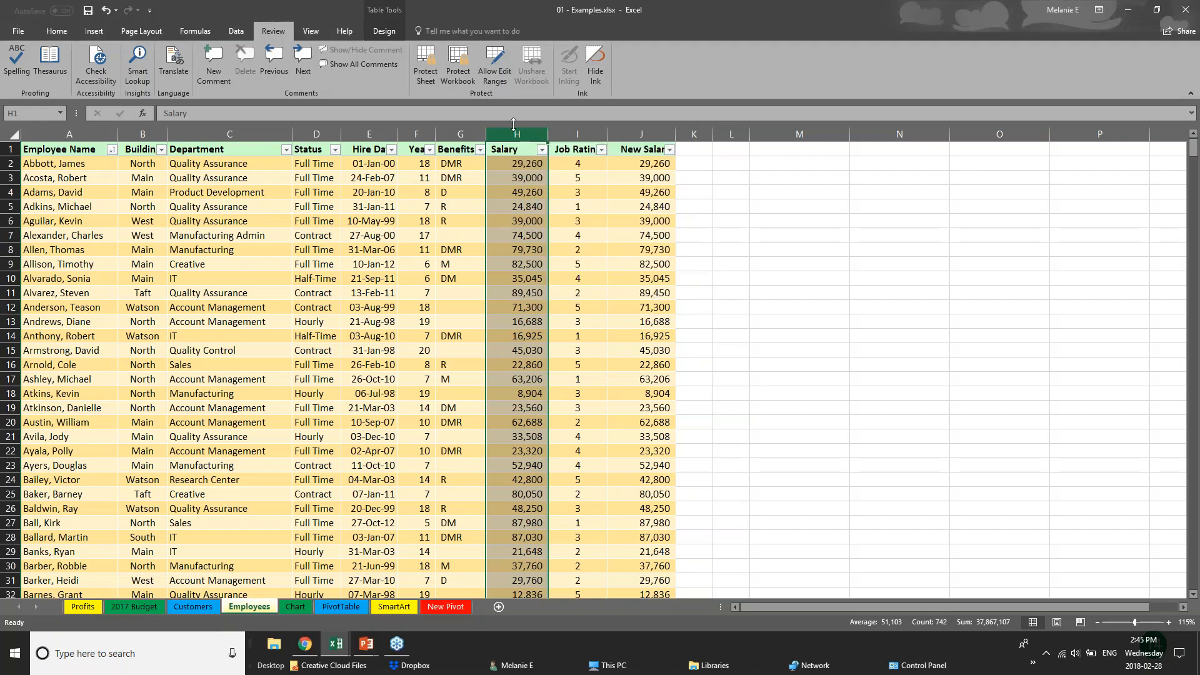
{"action": "left_click", "coordinate": [351, 503]}
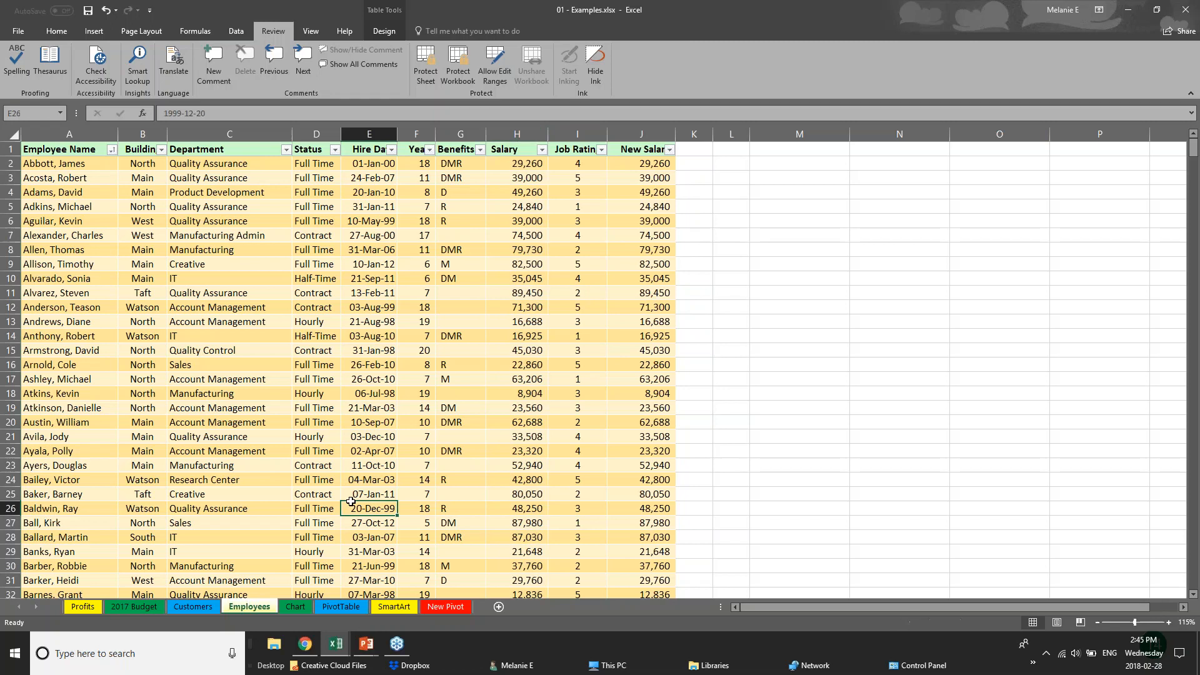
{"action": "left_click", "coordinate": [427, 80]}
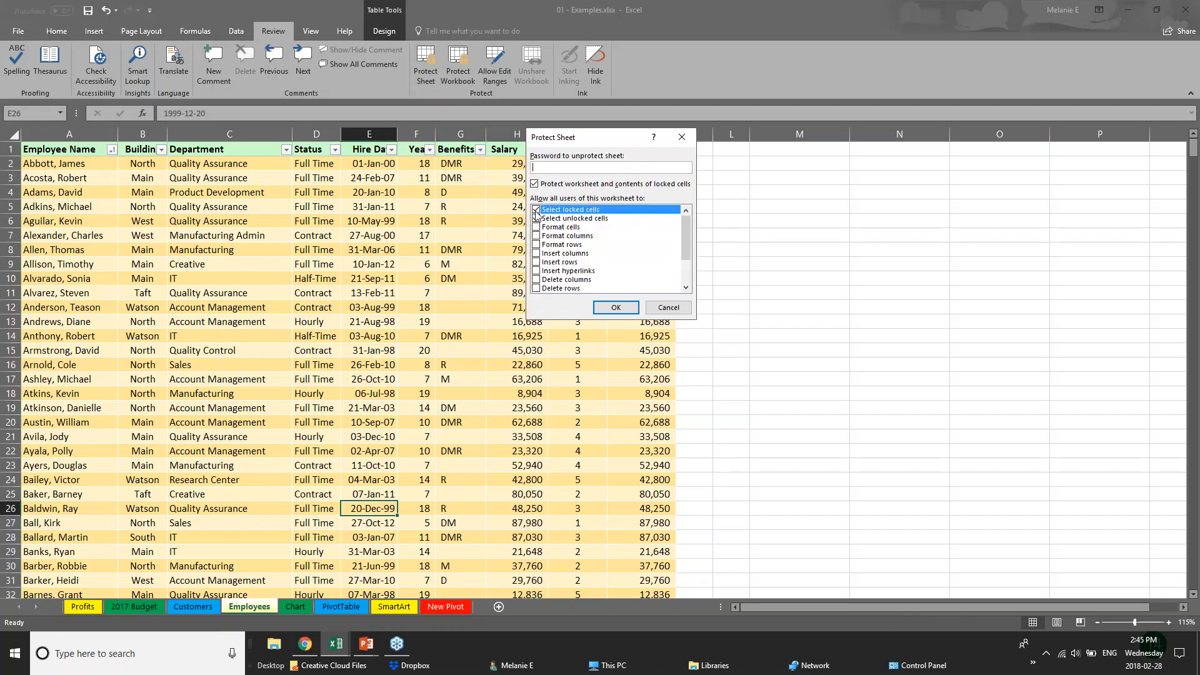
{"action": "type", "text": "pa"}
{"action": "left_click", "coordinate": [535, 210]}
{"action": "left_click_drag", "start_coordinate": [683, 241], "coordinate": [685, 272]}
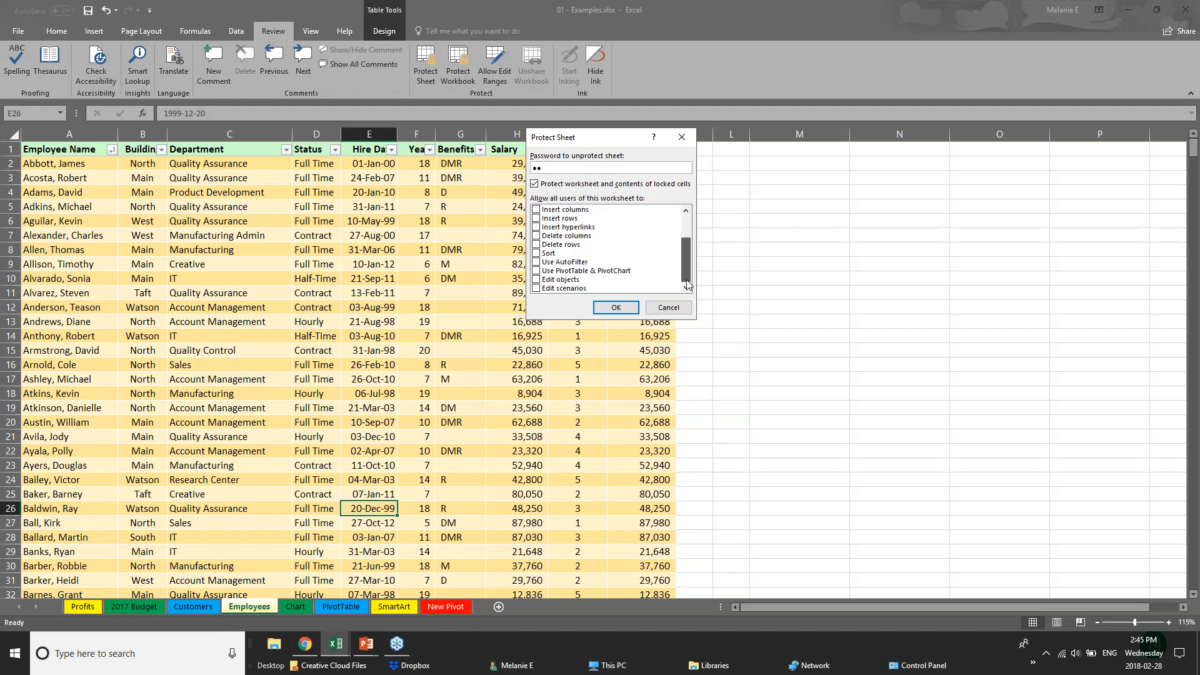
{"action": "left_click", "coordinate": [536, 280]}
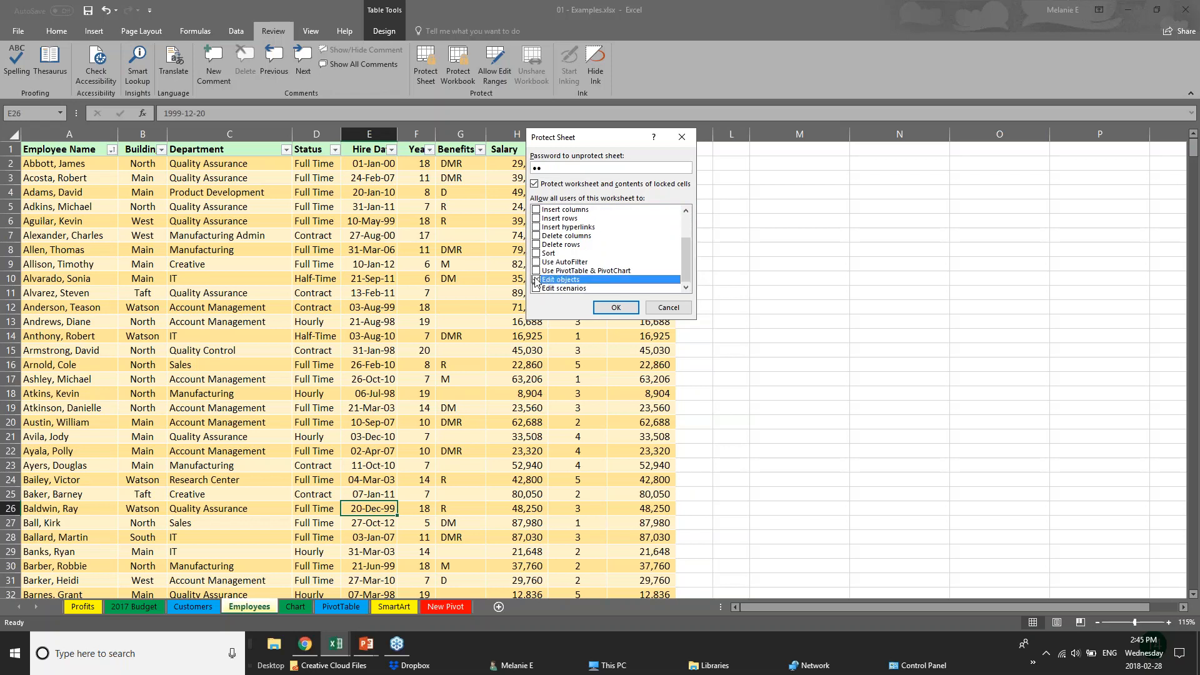
{"action": "left_click_drag", "start_coordinate": [683, 250], "coordinate": [684, 229]}
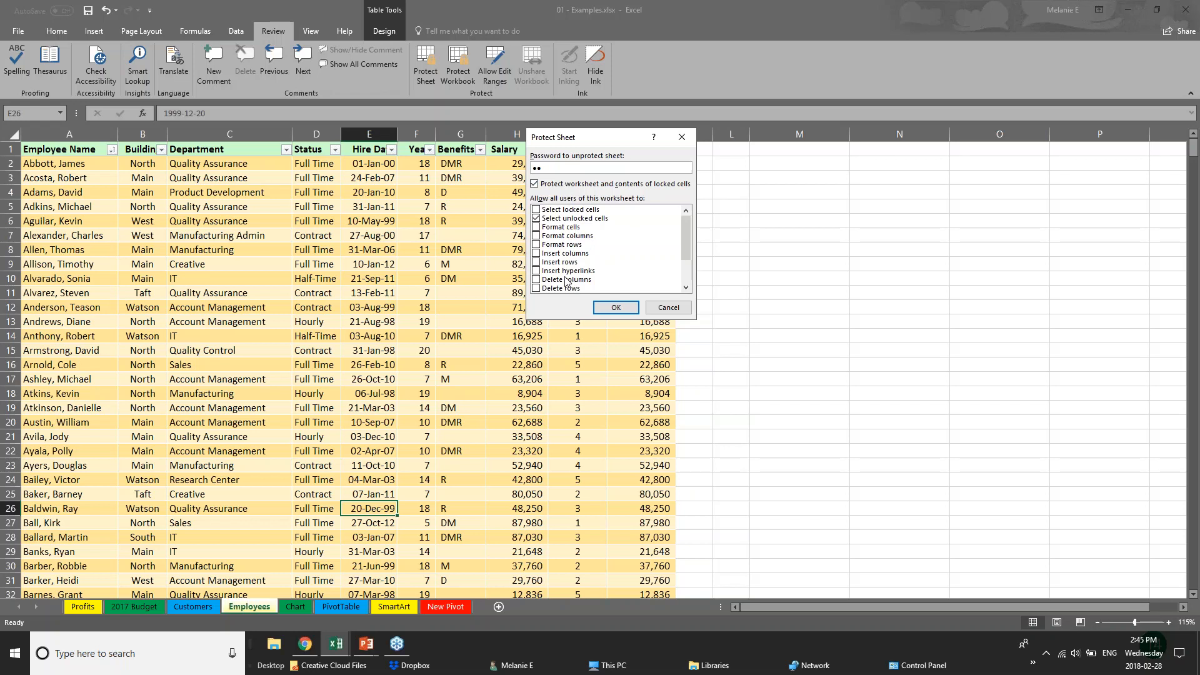
{"action": "left_click", "coordinate": [654, 306]}
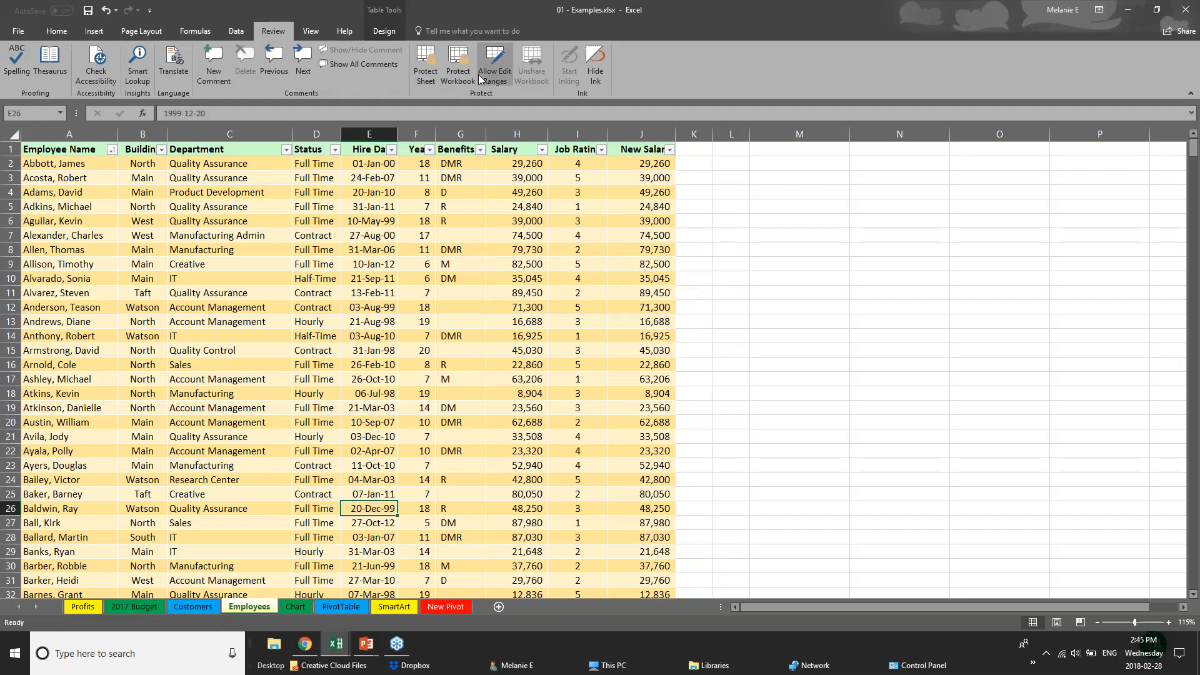
Open and cancel the Protect Workbook structure dialog twice without applying protection
{"action": "left_click", "coordinate": [521, 275]}
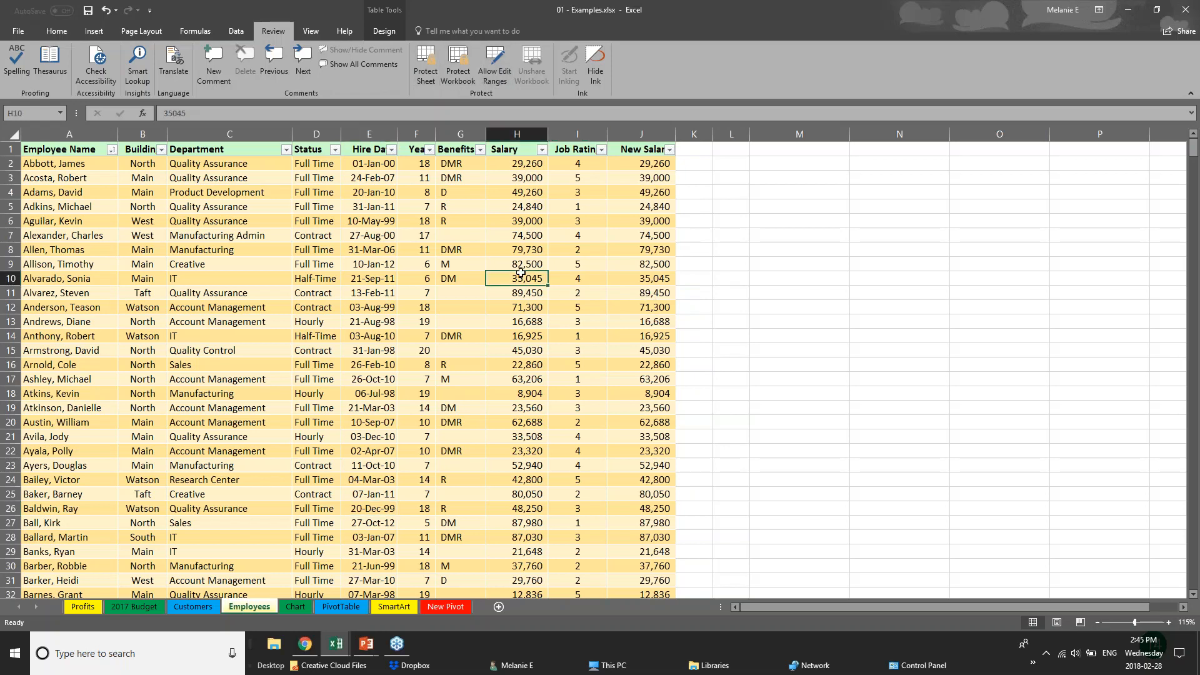
{"action": "left_click", "coordinate": [509, 225]}
{"action": "left_click", "coordinate": [458, 81]}
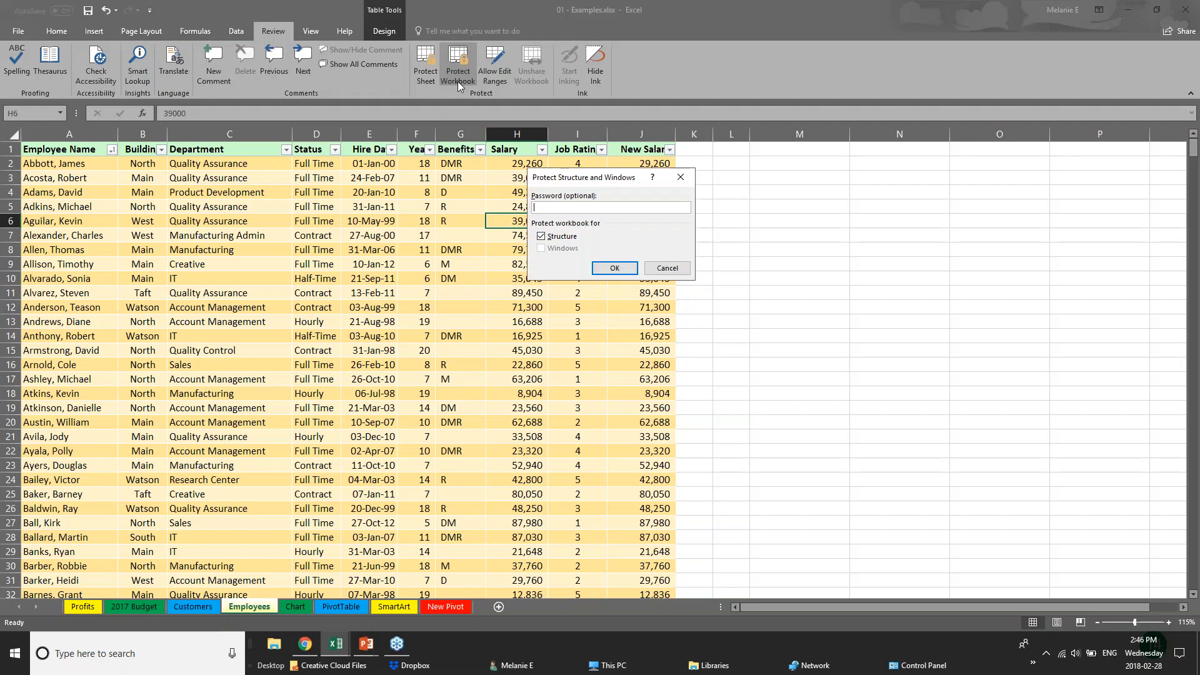
{"action": "left_click", "coordinate": [667, 270]}
{"action": "left_click", "coordinate": [443, 60]}
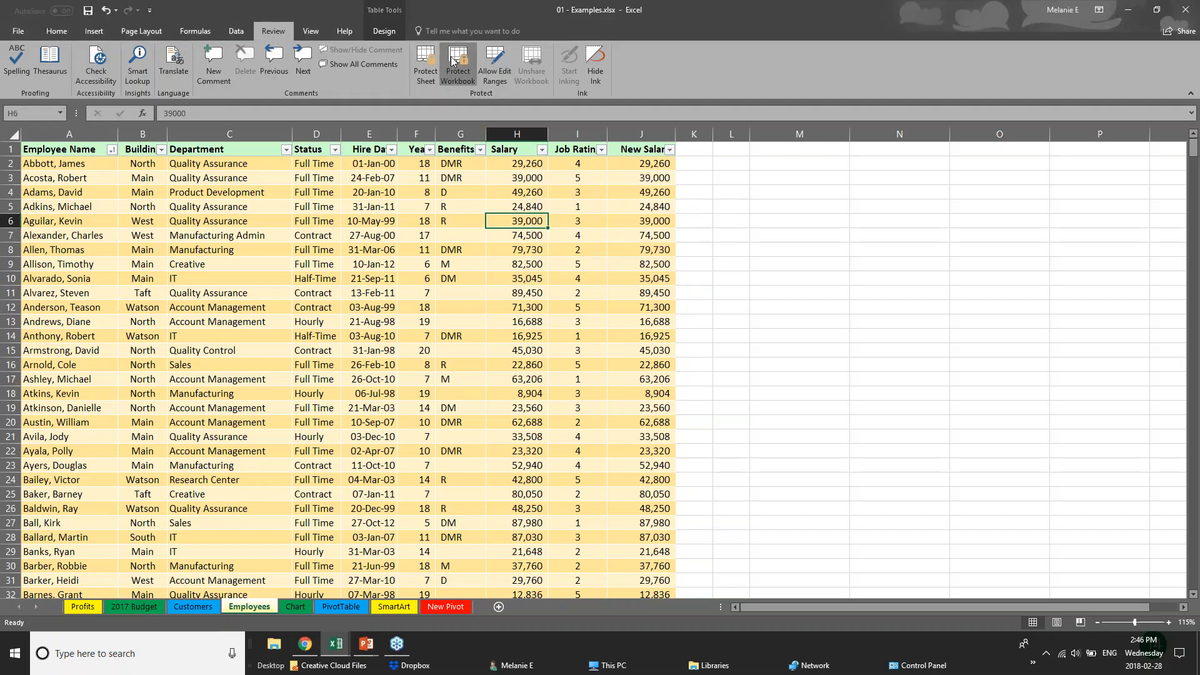
{"action": "left_click", "coordinate": [667, 270]}
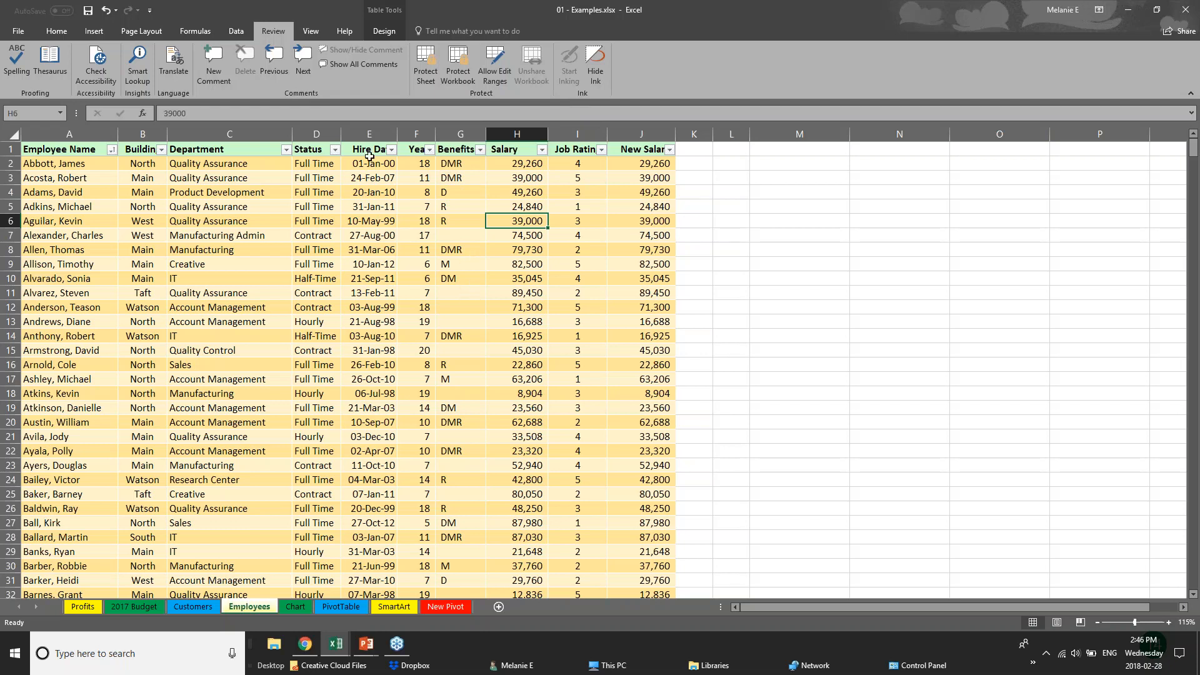
Hide the Salary (H) and New Salary (J) columns on the Employees sheet
{"action": "left_click", "coordinate": [369, 134]}
{"action": "left_click", "coordinate": [416, 134]}
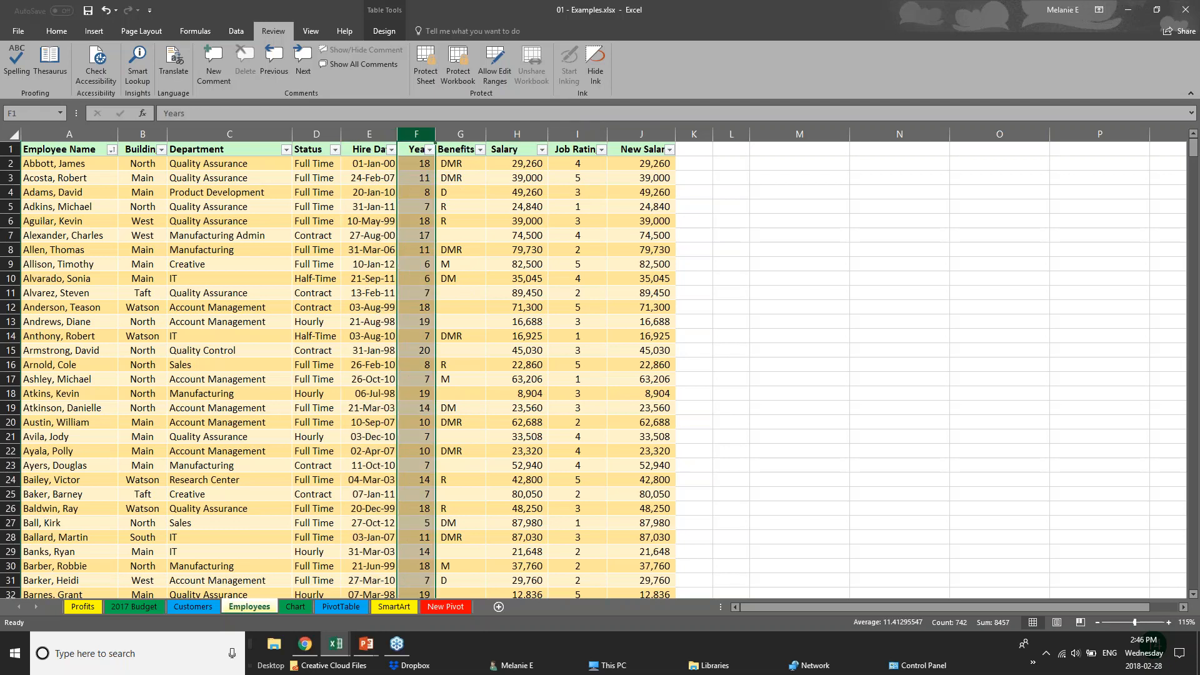
{"action": "left_click", "coordinate": [517, 134]}
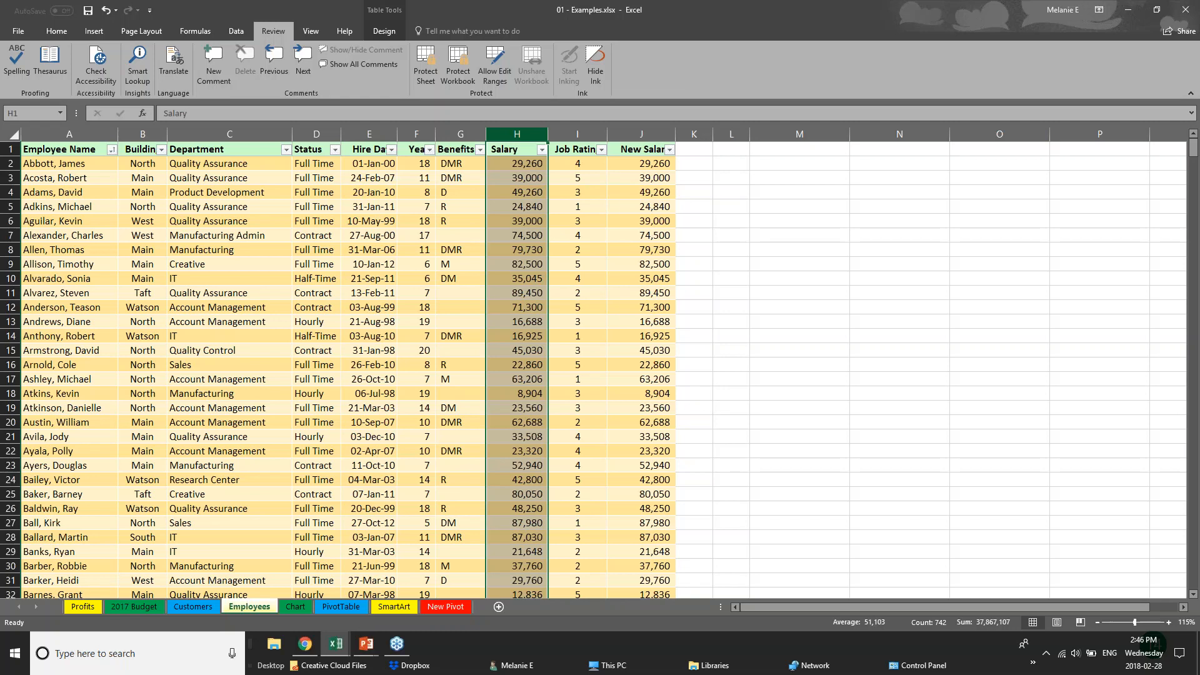
{"action": "key", "text": "shift+F10"}
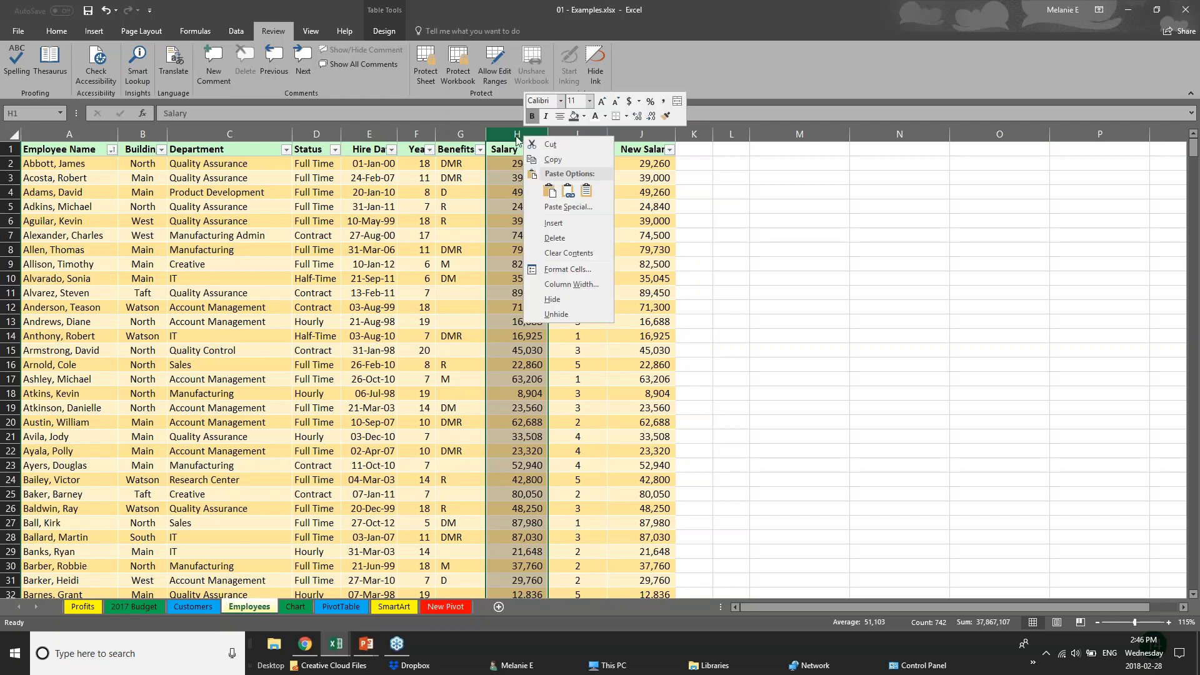
{"action": "left_click", "coordinate": [561, 298]}
{"action": "left_click", "coordinate": [562, 134]}
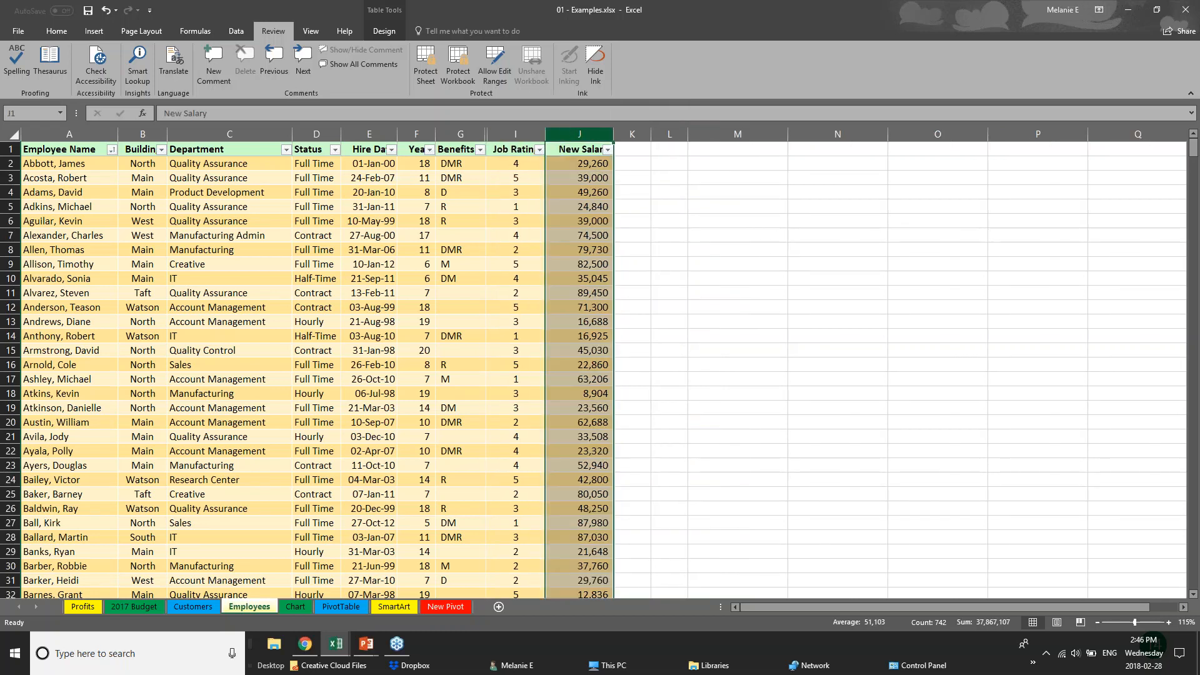
{"action": "right_click", "coordinate": [575, 136]}
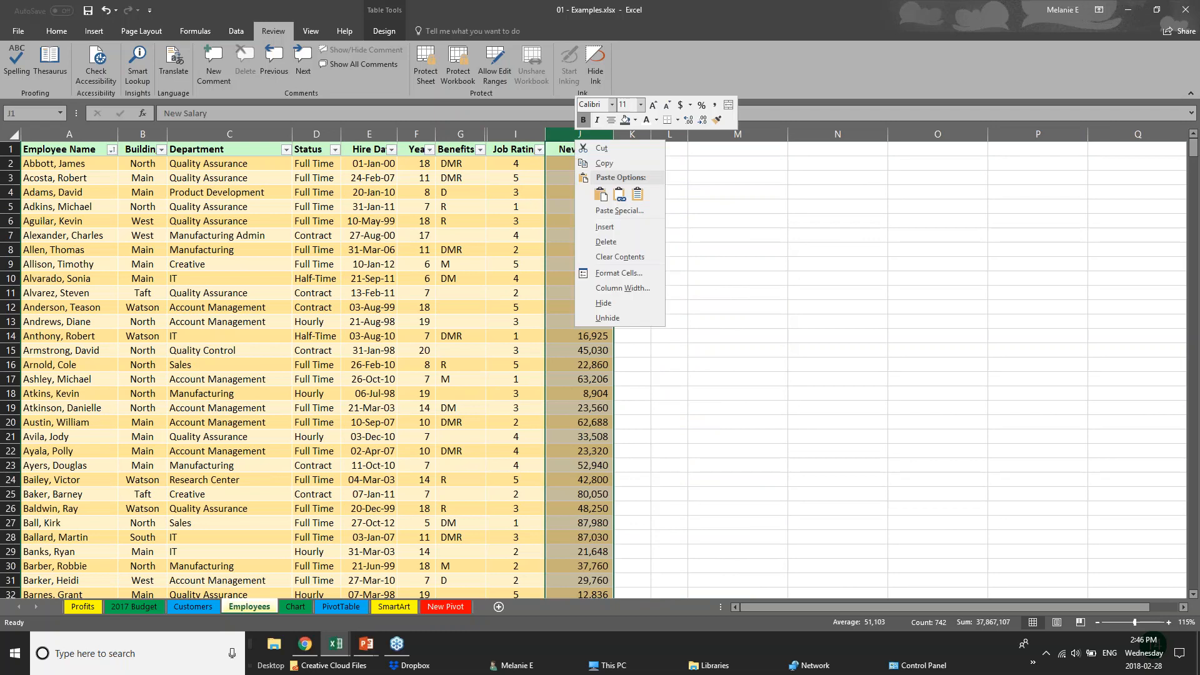
{"action": "left_click", "coordinate": [604, 303]}
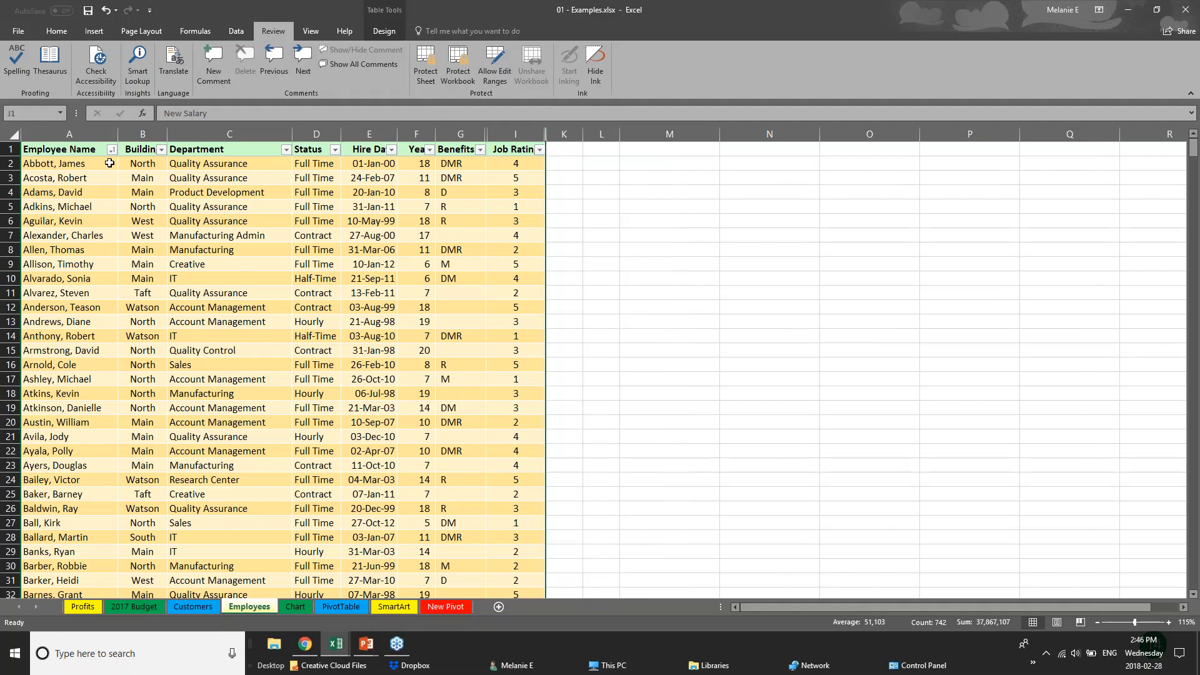
Protect the workbook structure with a password, confirming it
{"action": "left_click", "coordinate": [465, 64]}
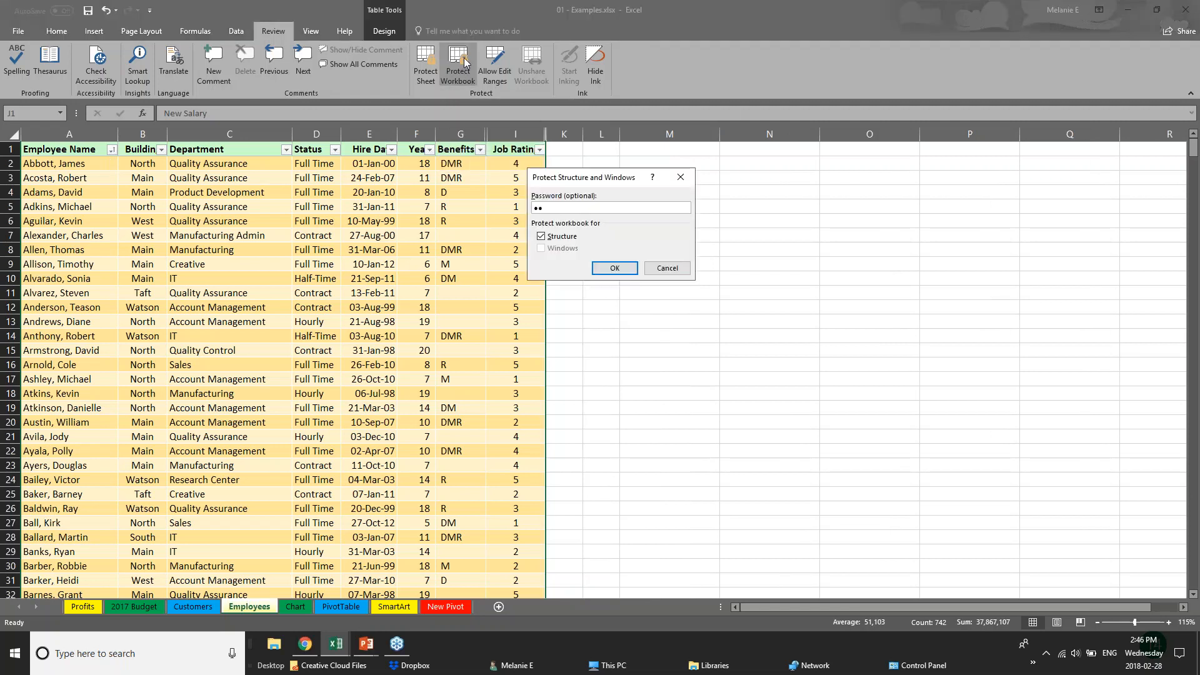
{"action": "key", "text": "Return"}
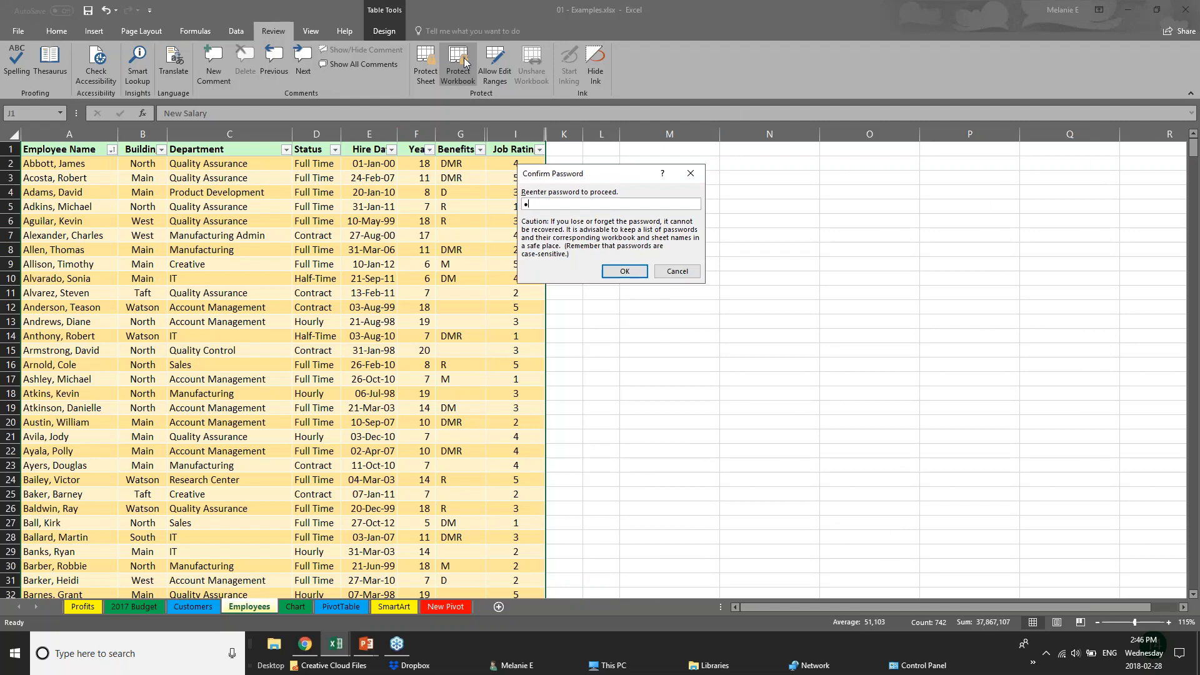
{"action": "type", "text": "•••"}
{"action": "key", "text": "Return"}
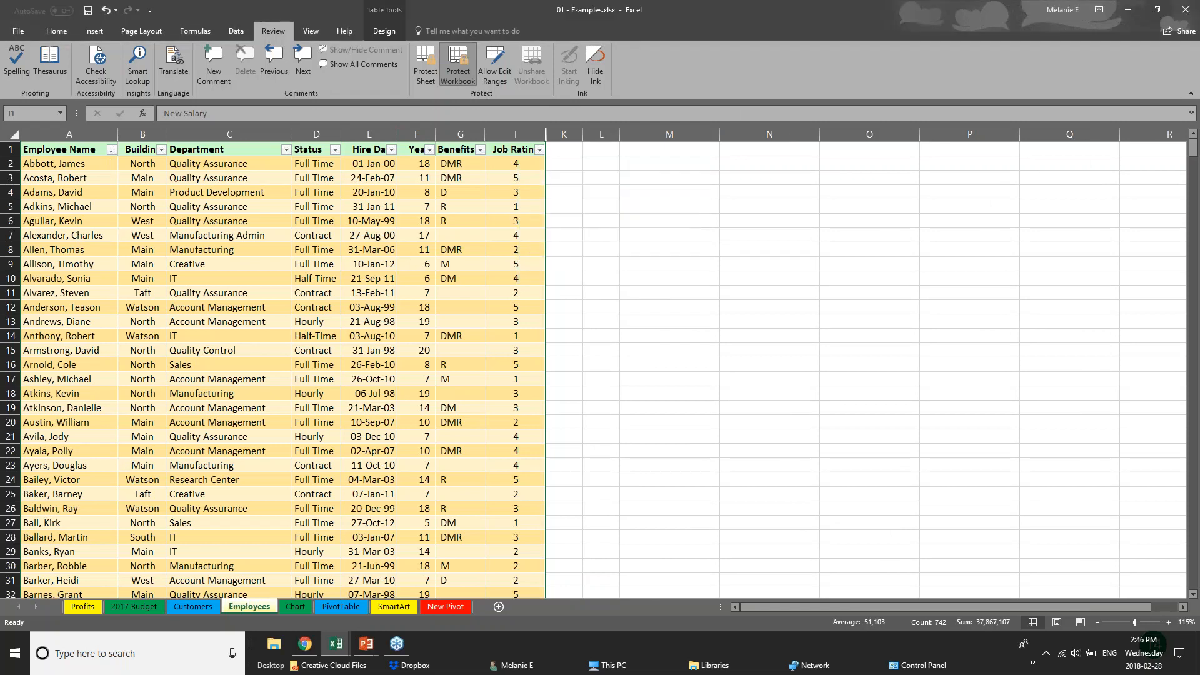
{"action": "left_click", "coordinate": [466, 250]}
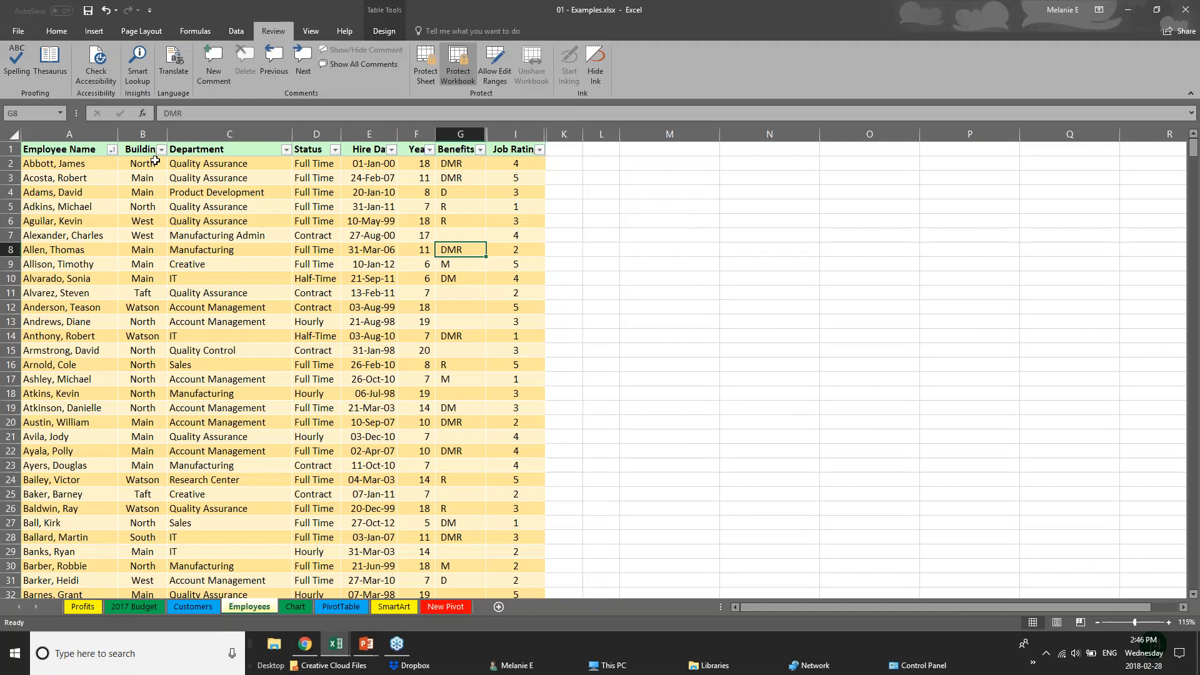
{"action": "left_click", "coordinate": [155, 160]}
{"action": "left_click", "coordinate": [149, 221]}
{"action": "left_click", "coordinate": [23, 437]}
{"action": "left_click", "coordinate": [179, 333]}
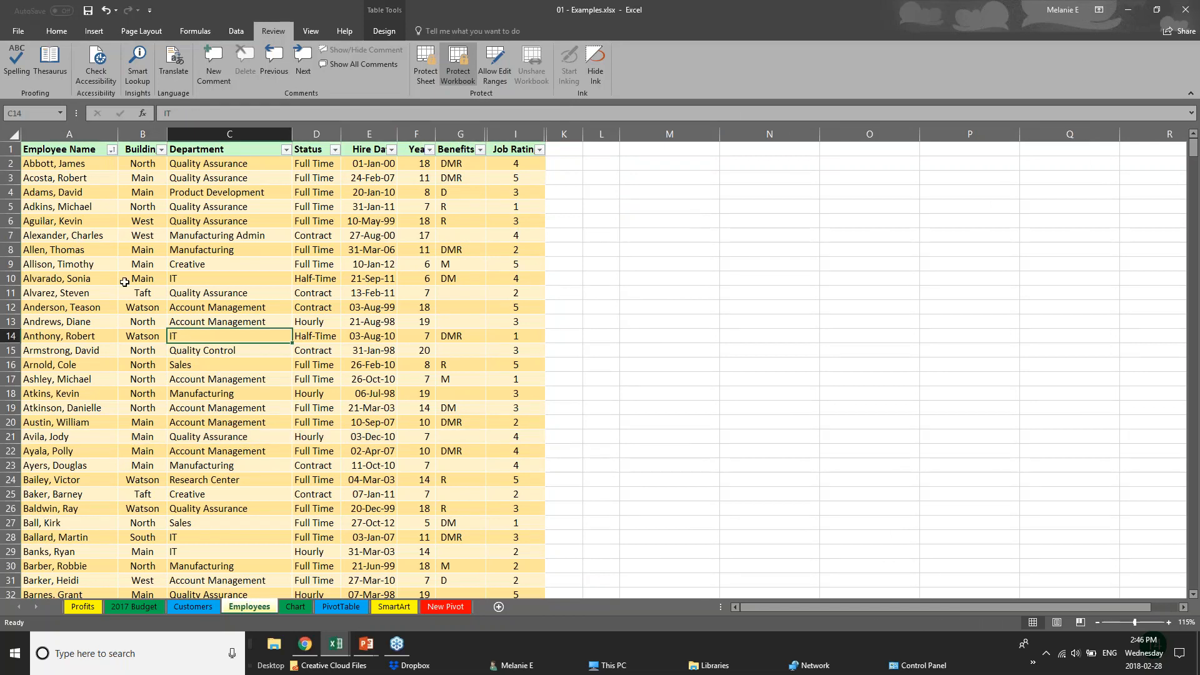
{"action": "left_click", "coordinate": [125, 281]}
{"action": "left_click", "coordinate": [353, 348]}
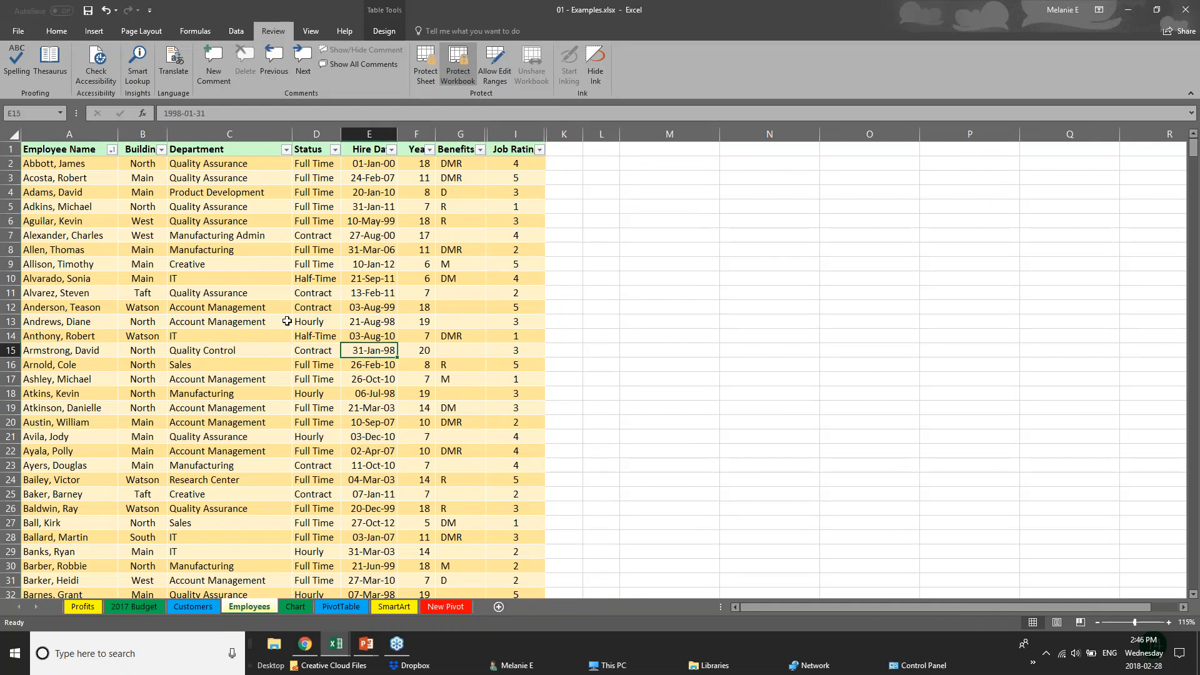
{"action": "left_click", "coordinate": [461, 133]}
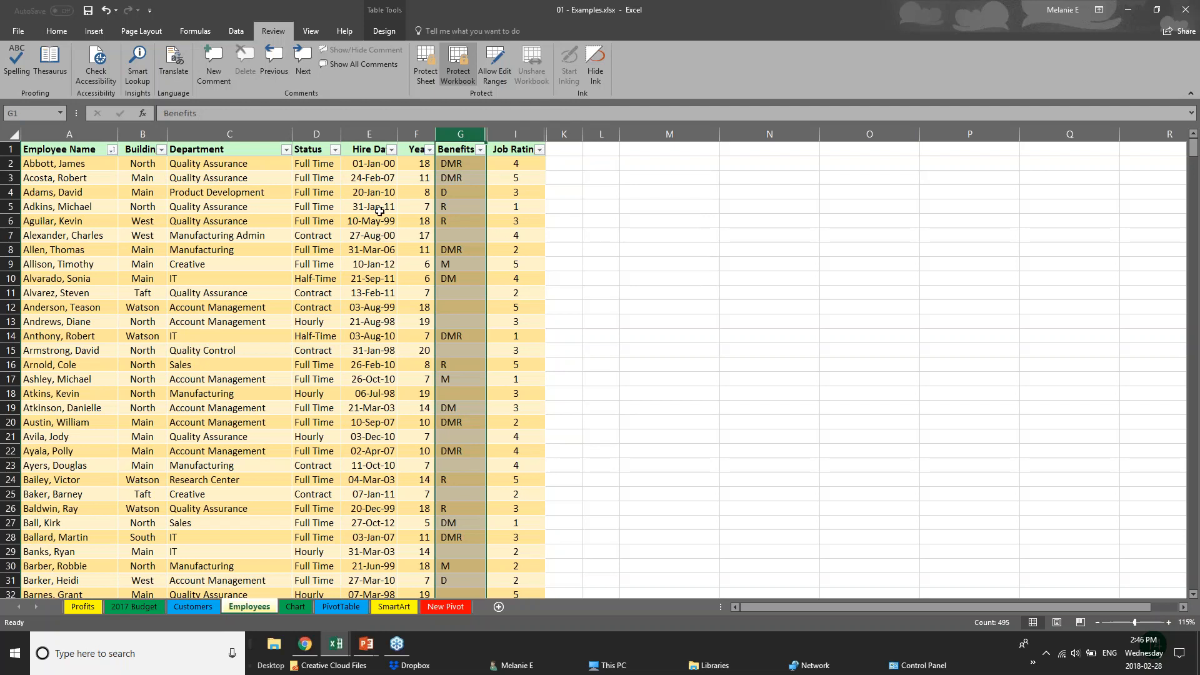
{"action": "left_click", "coordinate": [206, 221]}
{"action": "left_click", "coordinate": [316, 264]}
{"action": "left_click", "coordinate": [213, 307]}
{"action": "scroll", "coordinate": [213, 307], "scroll_direction": "down", "scroll_amount": 1}
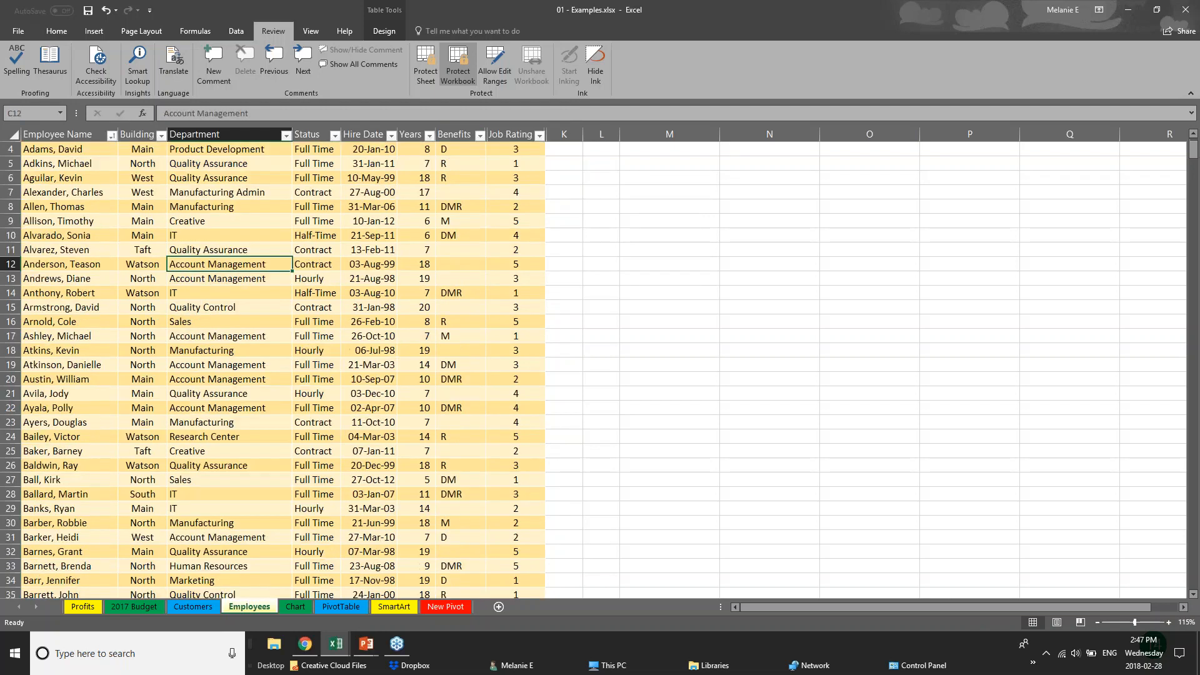
{"action": "scroll", "coordinate": [204, 329], "scroll_direction": "down", "scroll_amount": 11}
{"action": "scroll", "coordinate": [207, 312], "scroll_direction": "up", "scroll_amount": 12}
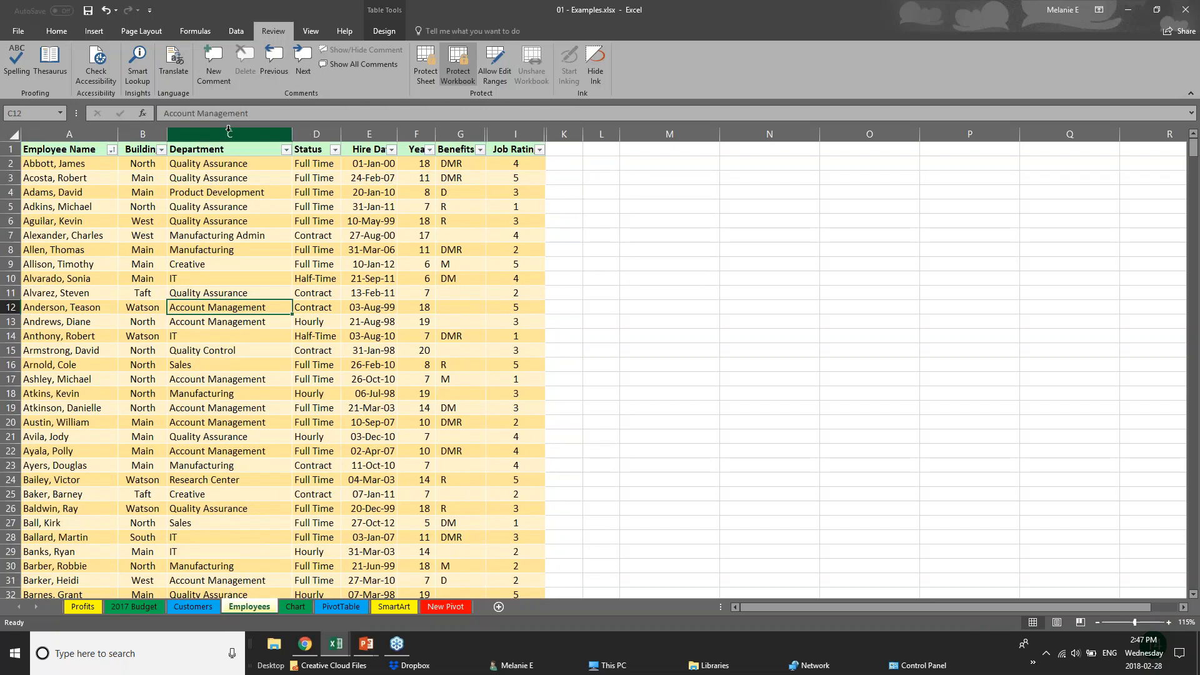
{"action": "right_click", "coordinate": [228, 129]}
{"action": "right_click", "coordinate": [313, 133]}
{"action": "key", "text": "Escape"}
{"action": "right_click", "coordinate": [419, 135]}
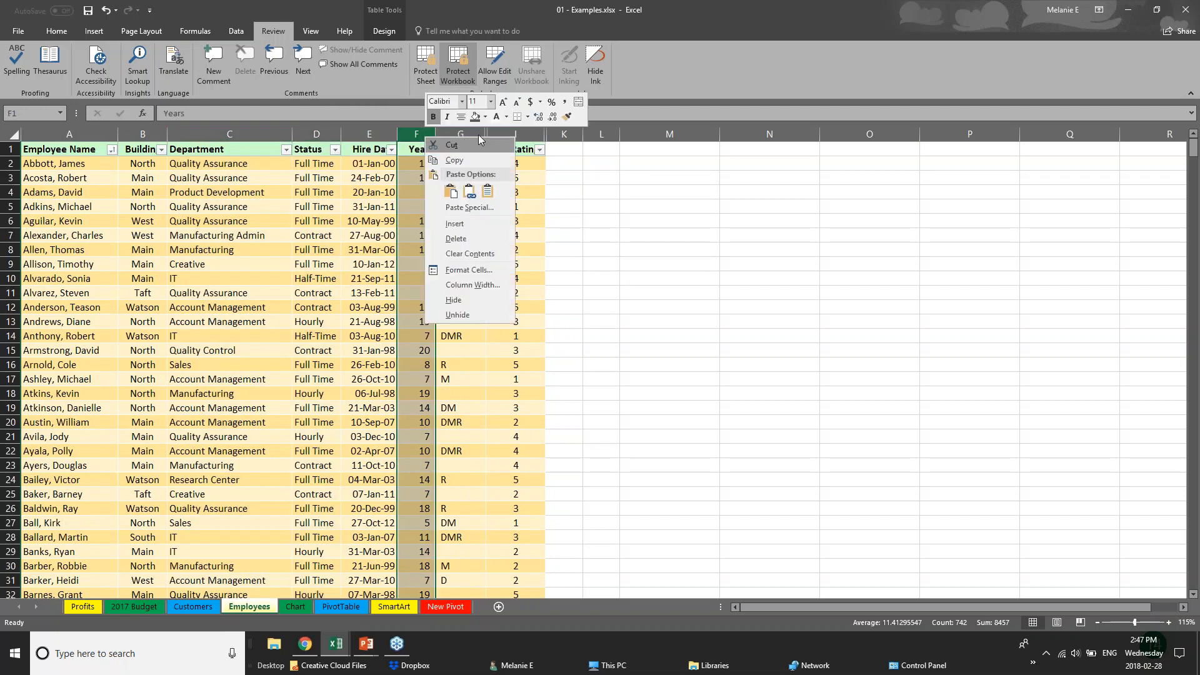
{"action": "left_click", "coordinate": [479, 315]}
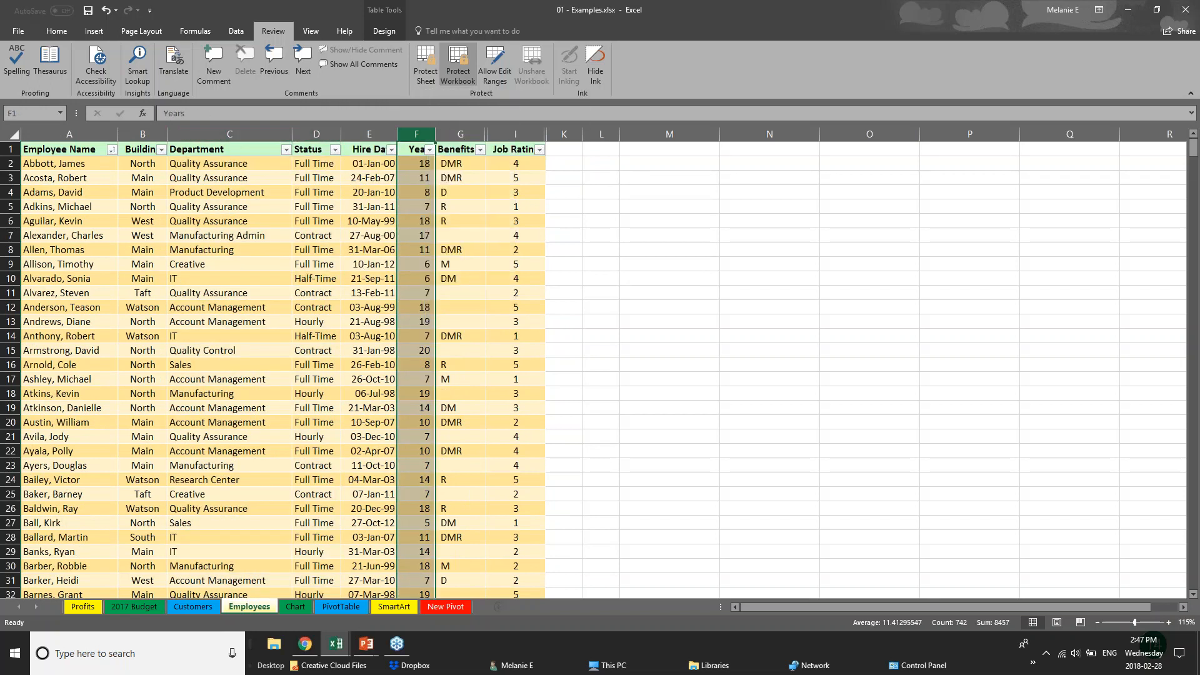
{"action": "right_click", "coordinate": [481, 134]}
{"action": "left_click", "coordinate": [600, 323]}
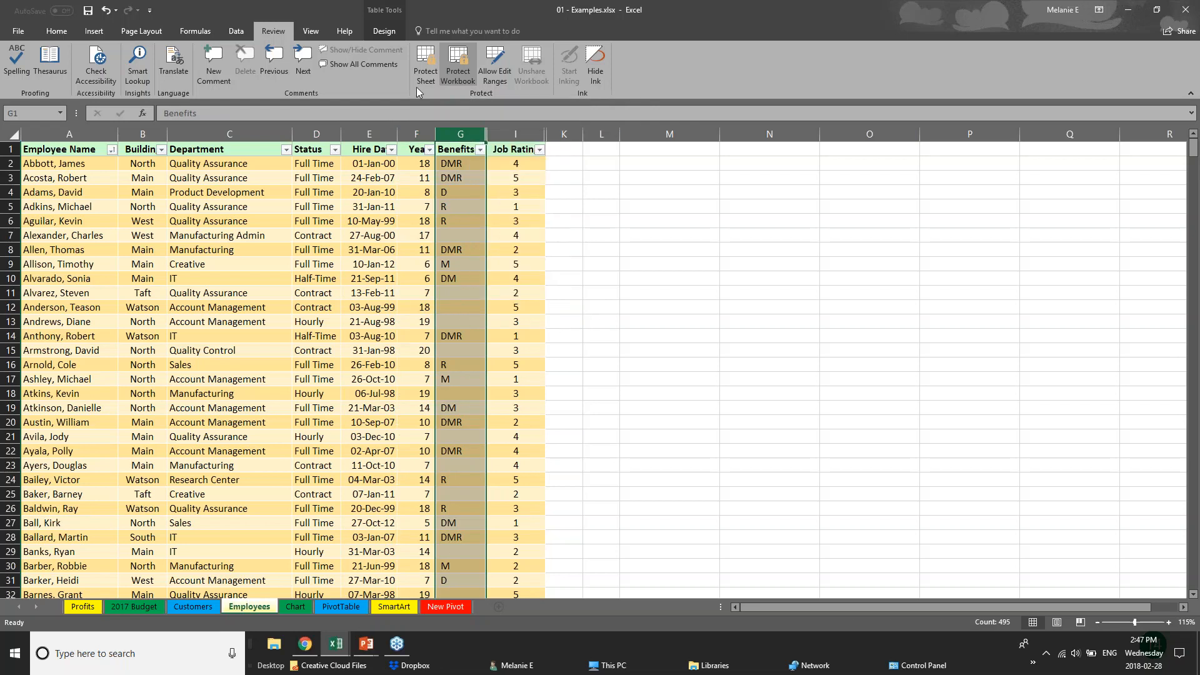
{"action": "right_click", "coordinate": [449, 133]}
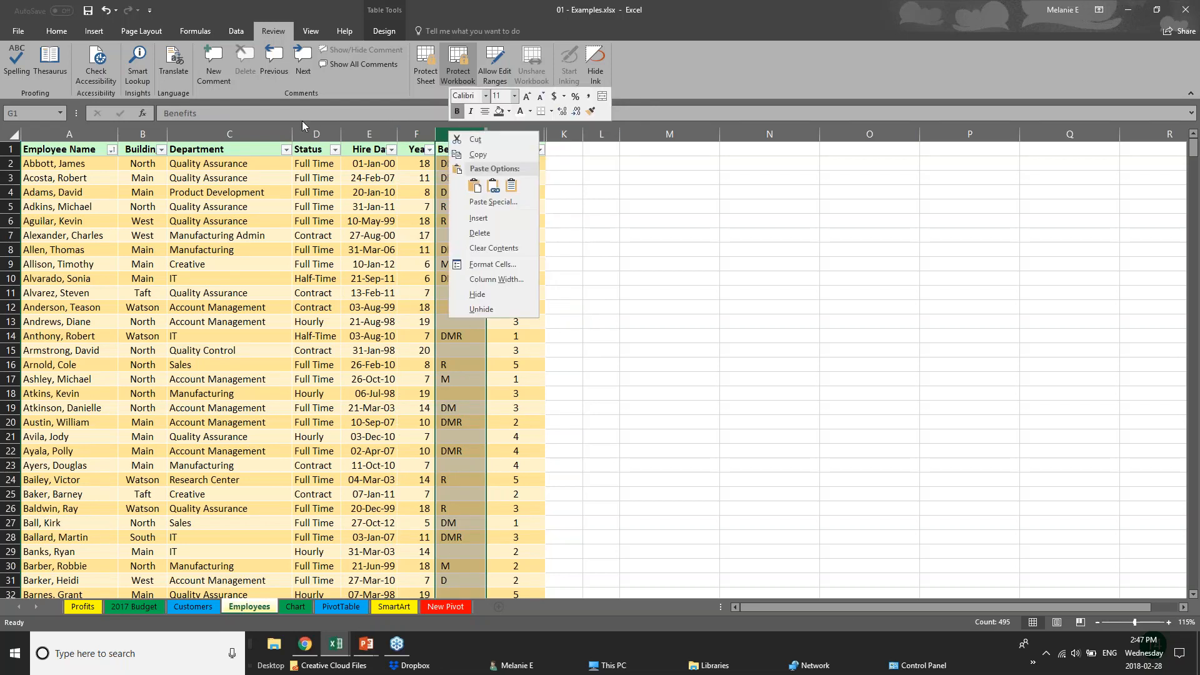
{"action": "key", "text": "Escape"}
{"action": "left_click", "coordinate": [257, 134]}
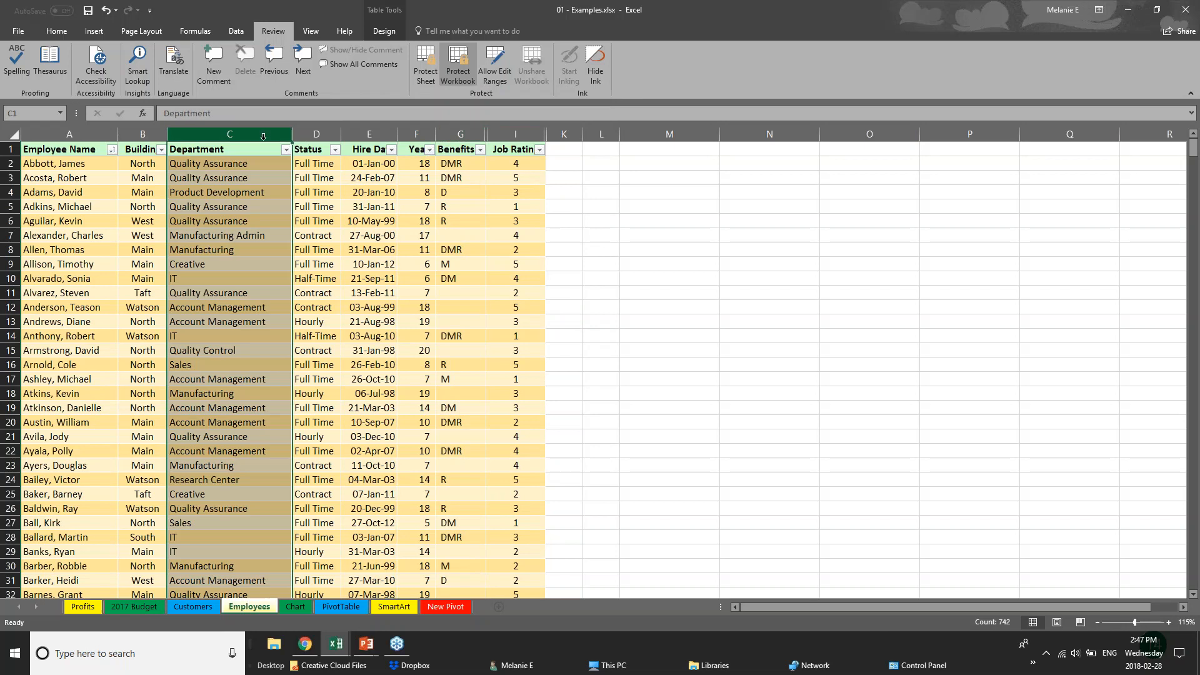
{"action": "left_click", "coordinate": [316, 134]}
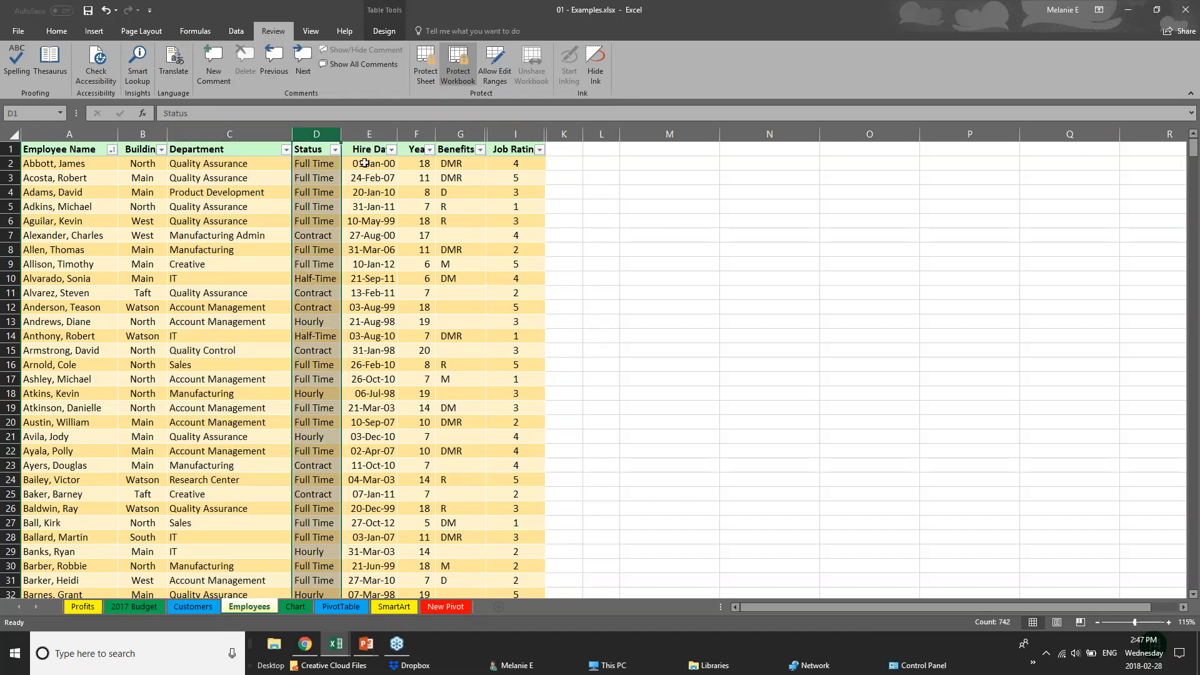
{"action": "left_click", "coordinate": [365, 135]}
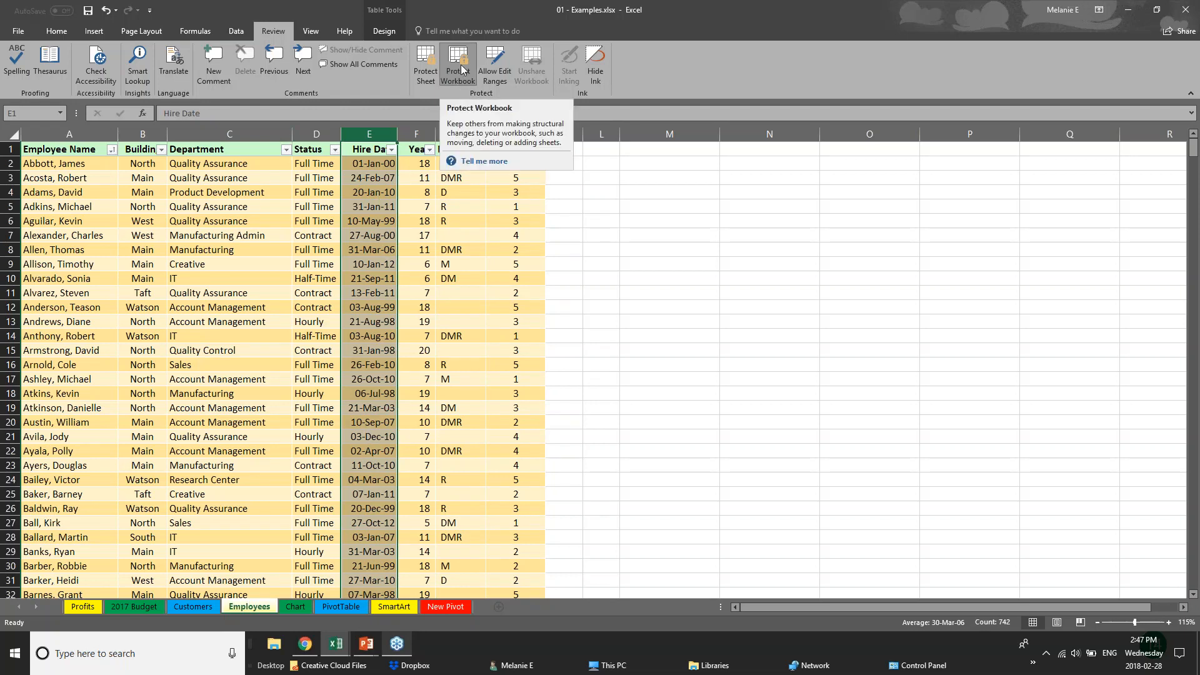
Cycle through the 2017 Budget, Chart, PivotTable and Customers sheets, ending on Employees
{"action": "left_click", "coordinate": [135, 608]}
{"action": "left_click", "coordinate": [250, 607]}
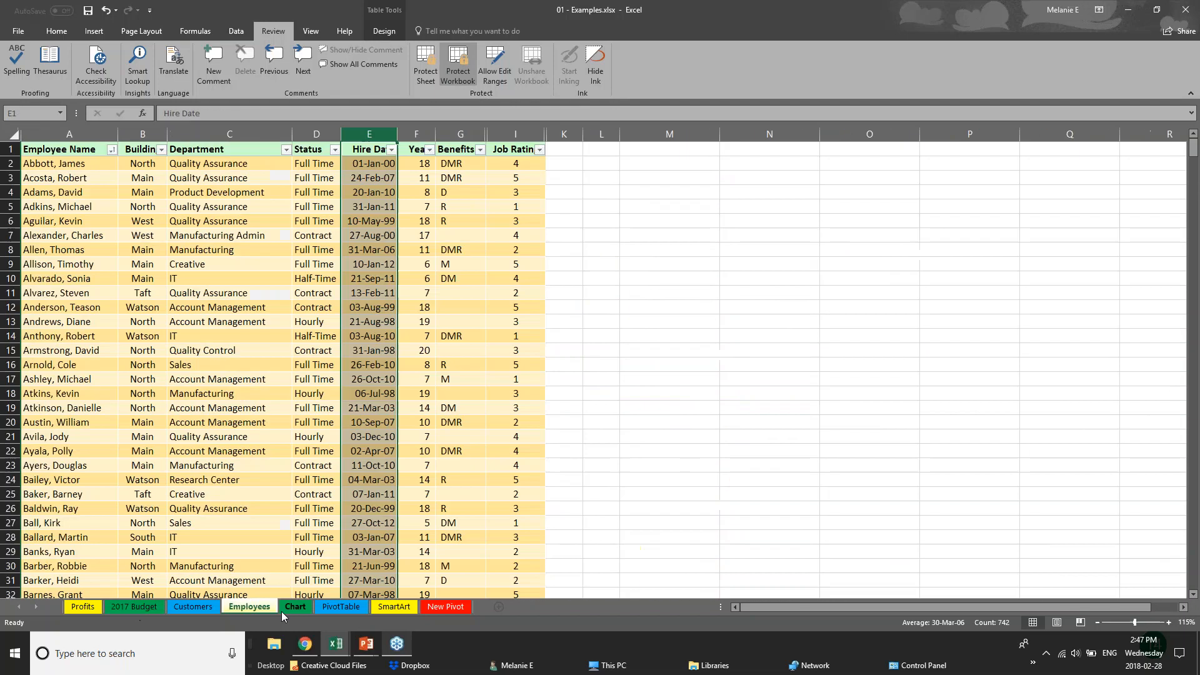
{"action": "left_click", "coordinate": [291, 605]}
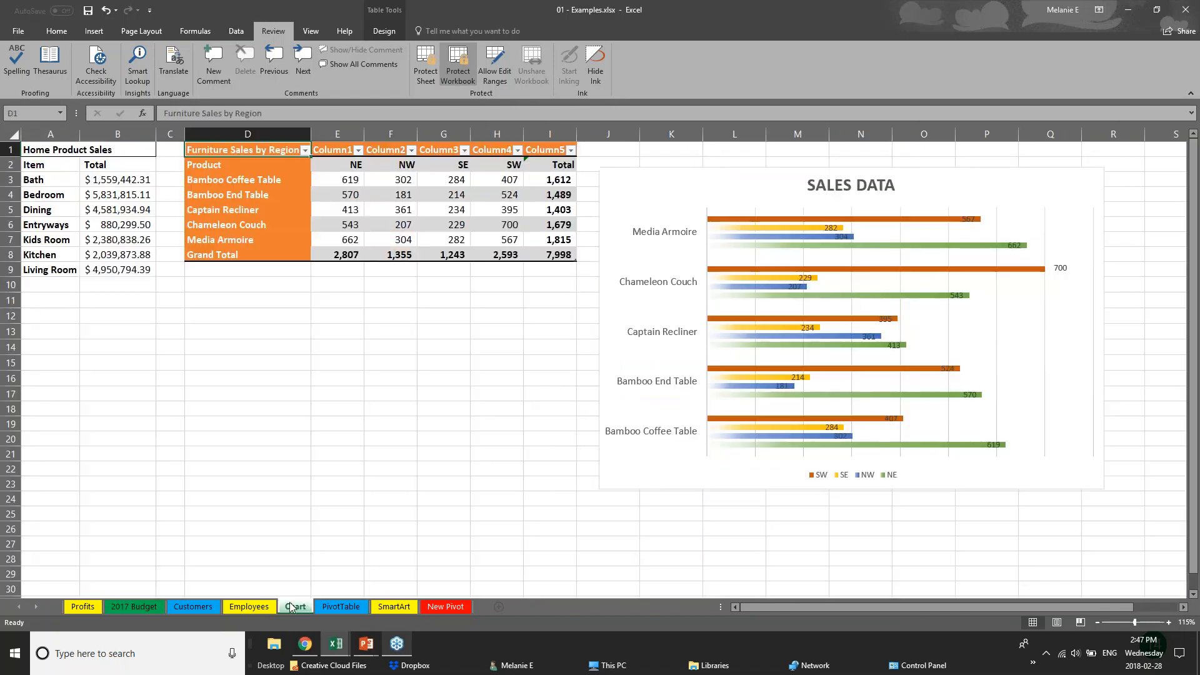
{"action": "left_click", "coordinate": [335, 610]}
{"action": "left_click", "coordinate": [186, 606]}
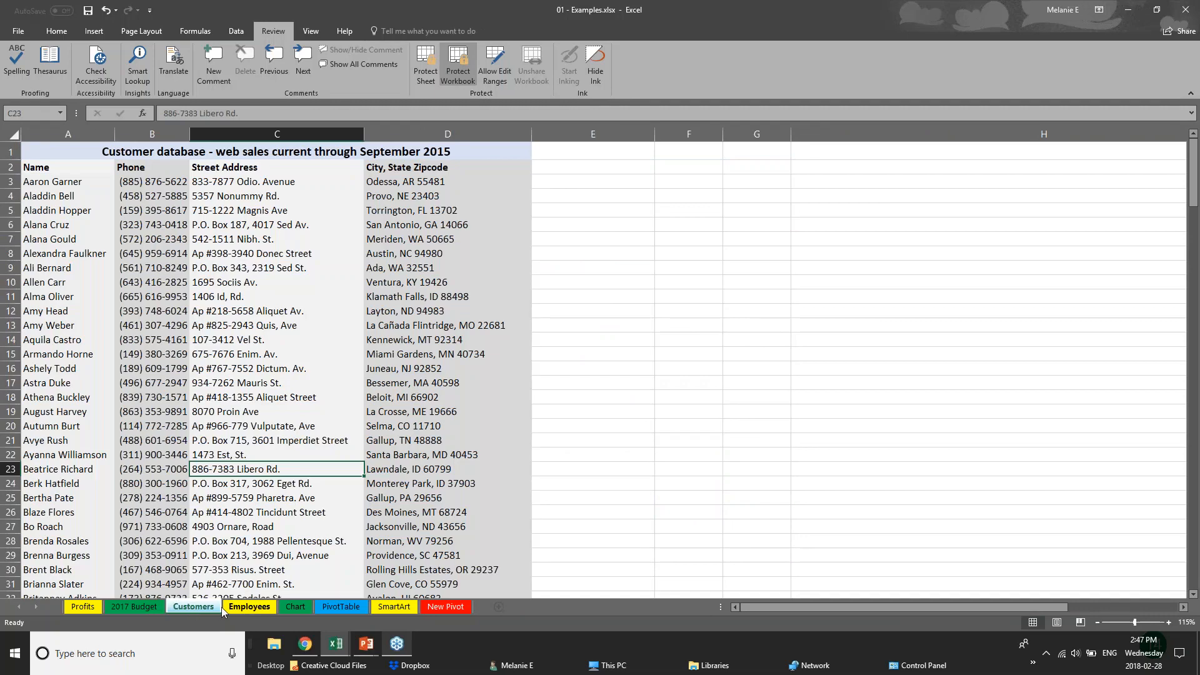
{"action": "left_click", "coordinate": [224, 607]}
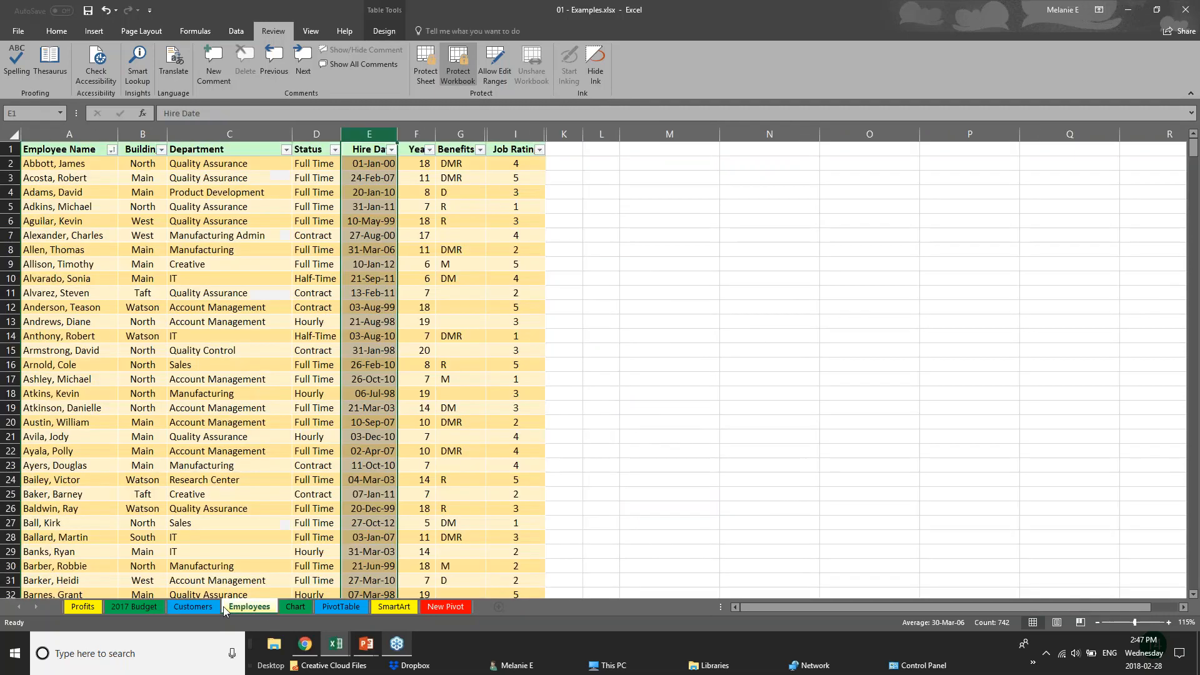
Unprotect the workbook structure by entering its password
{"action": "right_click", "coordinate": [256, 608]}
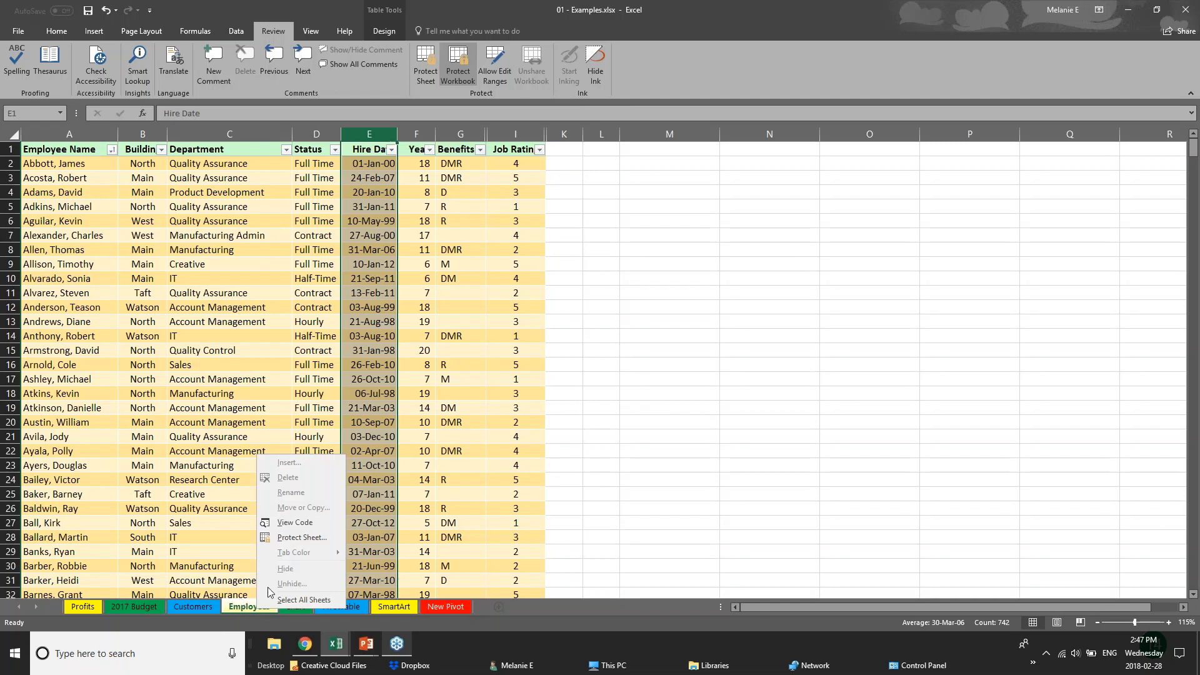
{"action": "left_click", "coordinate": [458, 66]}
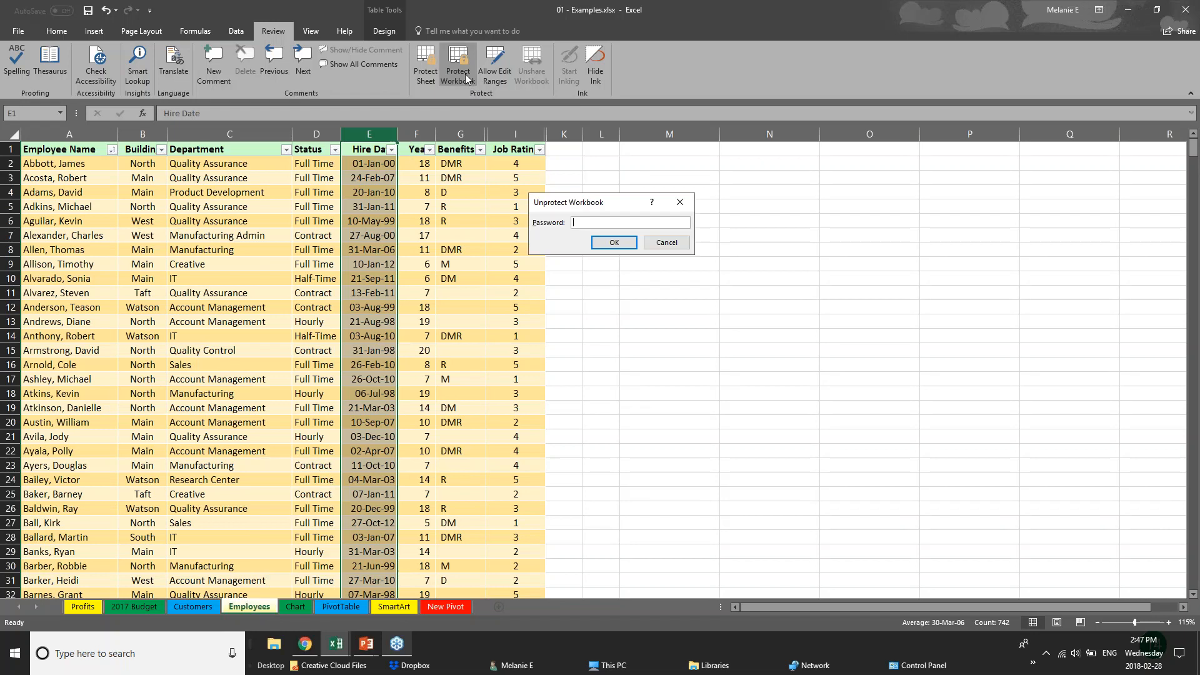
{"action": "type", "text": "•"}
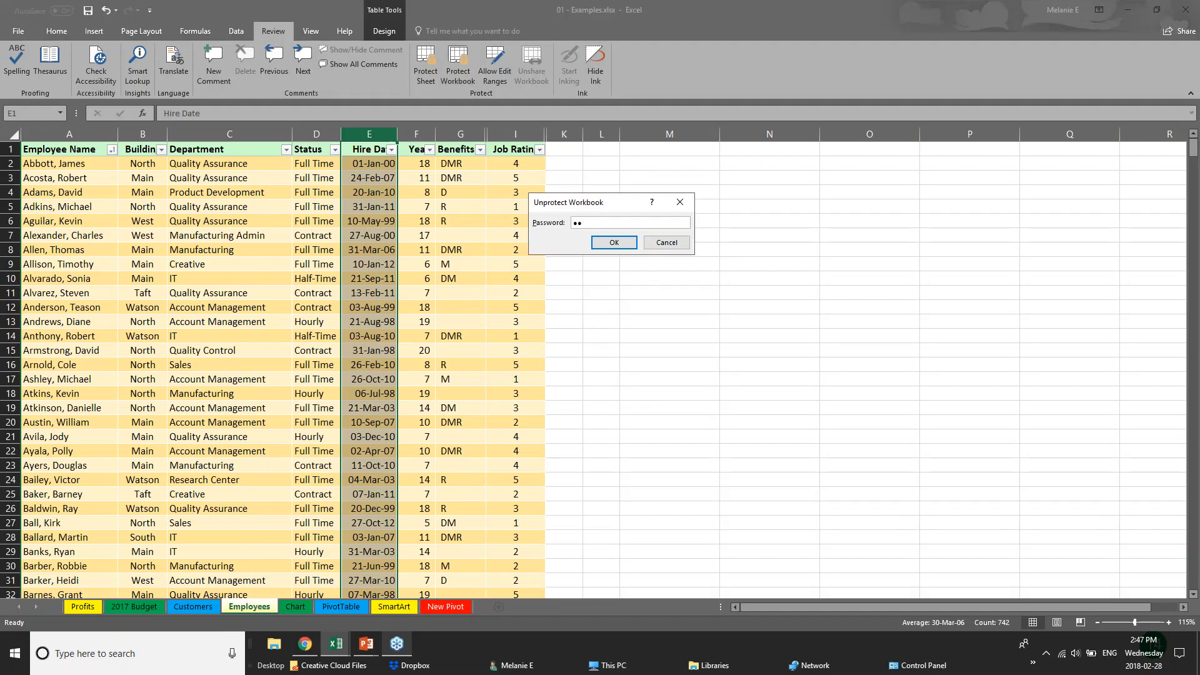
{"action": "key", "text": "Return"}
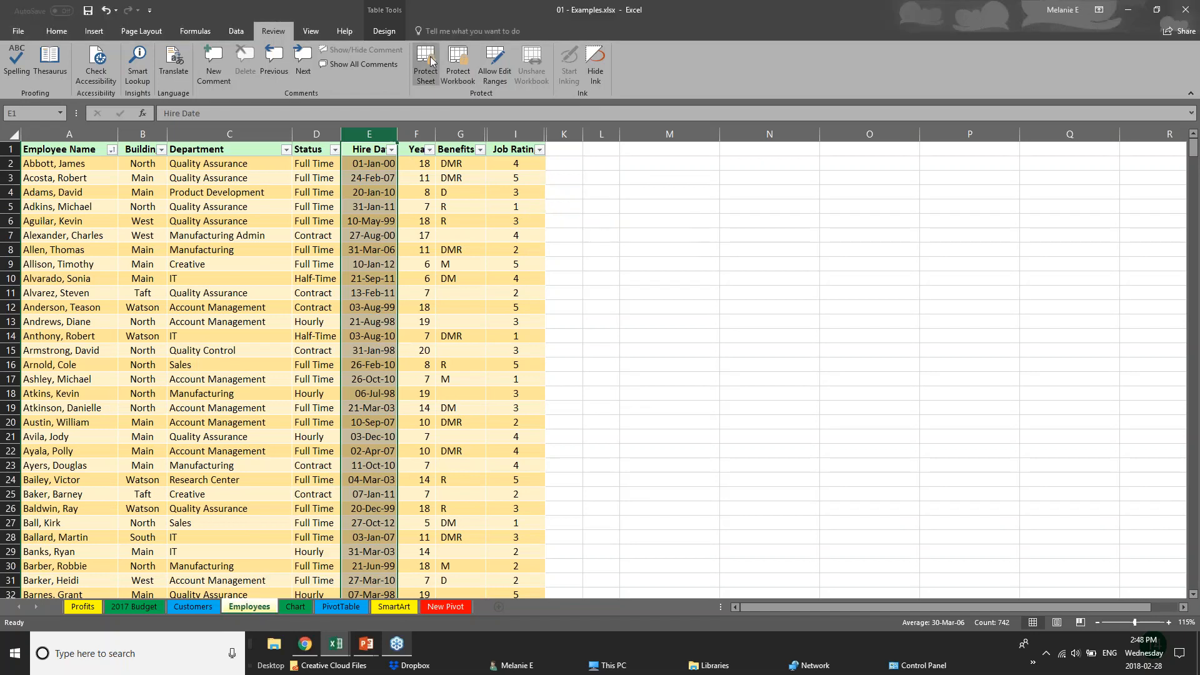
Hide the Employees sheet and protect the workbook structure with a confirmed password
{"action": "right_click", "coordinate": [261, 609]}
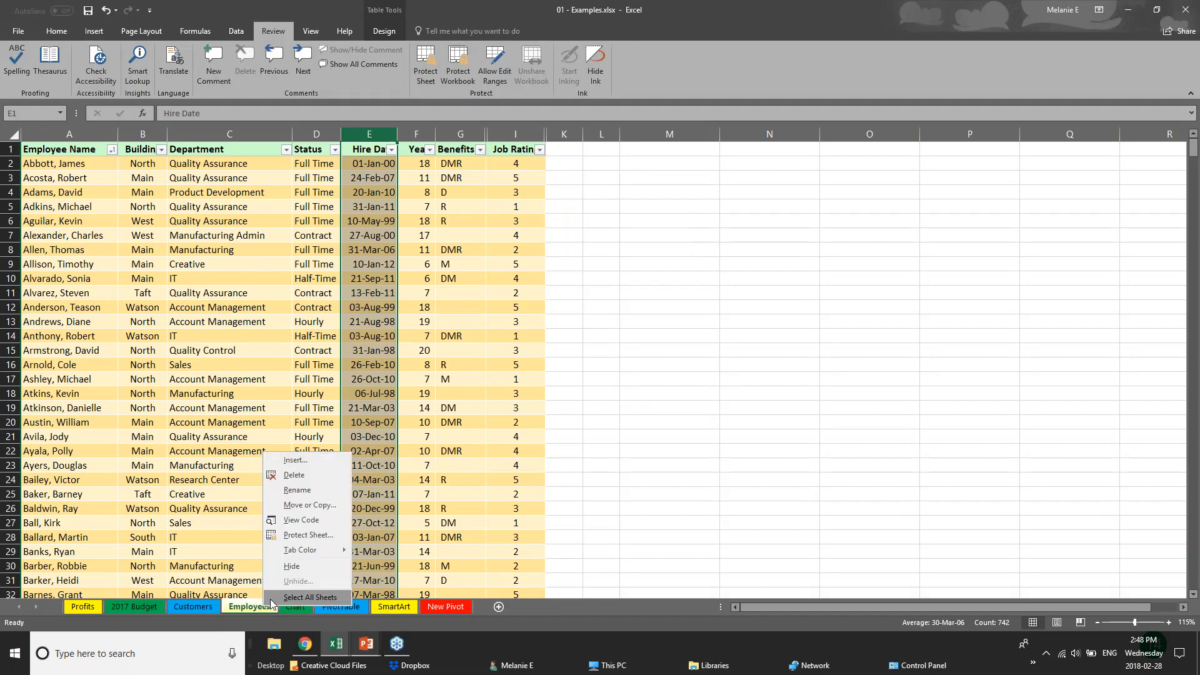
{"action": "left_click", "coordinate": [291, 566]}
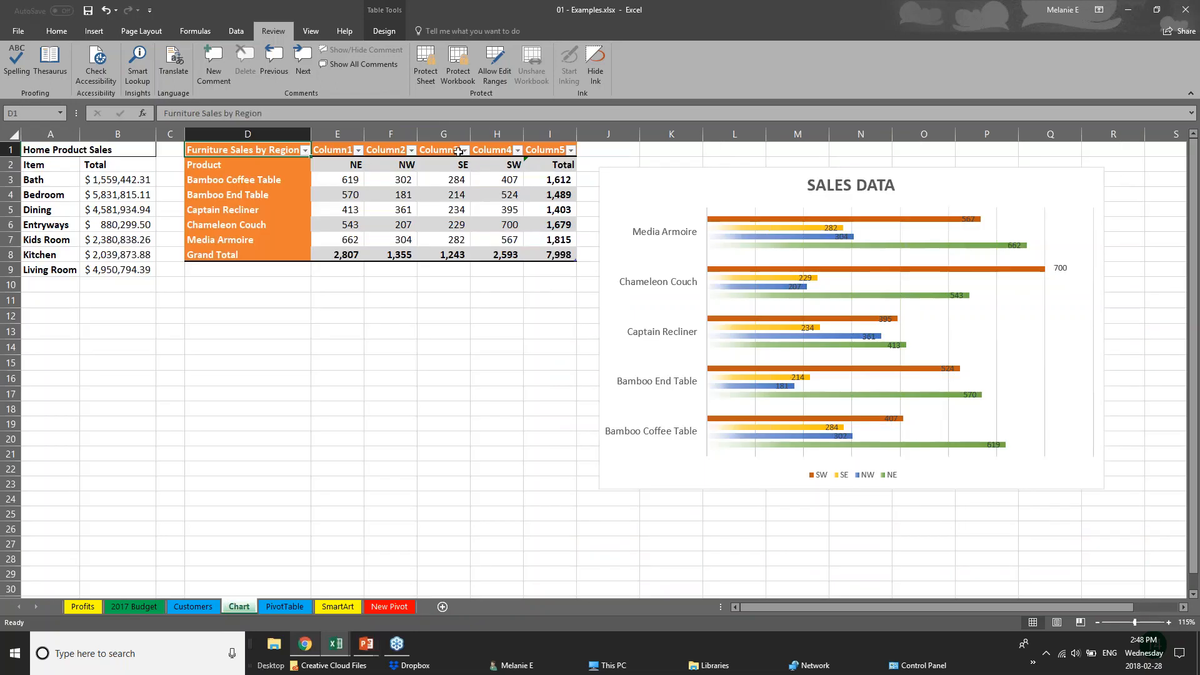
{"action": "left_click", "coordinate": [463, 76]}
{"action": "type", "text": "1"}
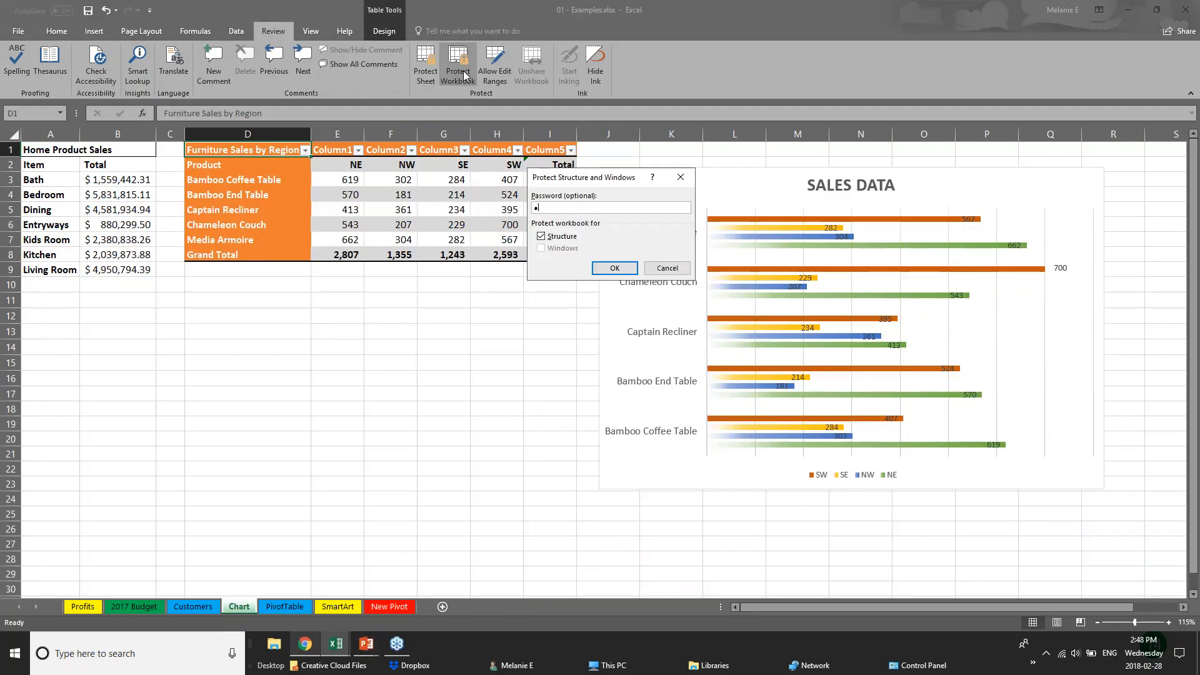
{"action": "key", "text": "Return"}
{"action": "type", "text": "1"}
{"action": "key", "text": "Return"}
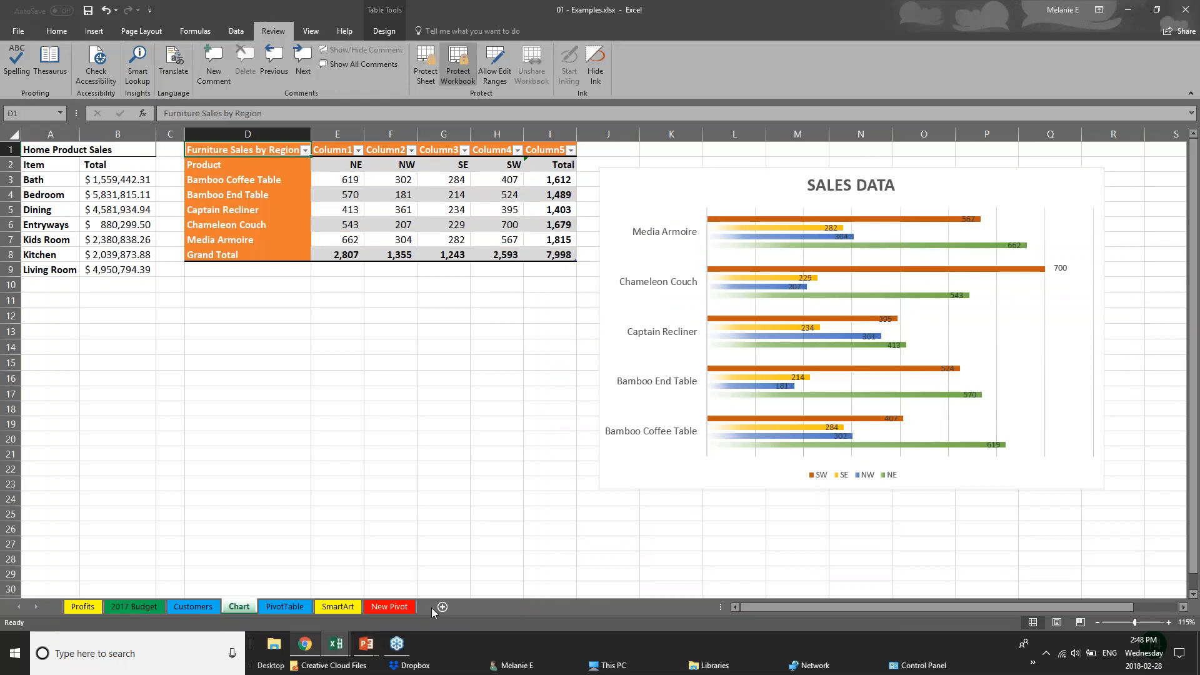
Check the PivotTable tab's menu to confirm sheet actions are blocked, ending on the Chart sheet
{"action": "left_click", "coordinate": [193, 606]}
{"action": "left_click", "coordinate": [285, 606]}
{"action": "right_click", "coordinate": [287, 610]}
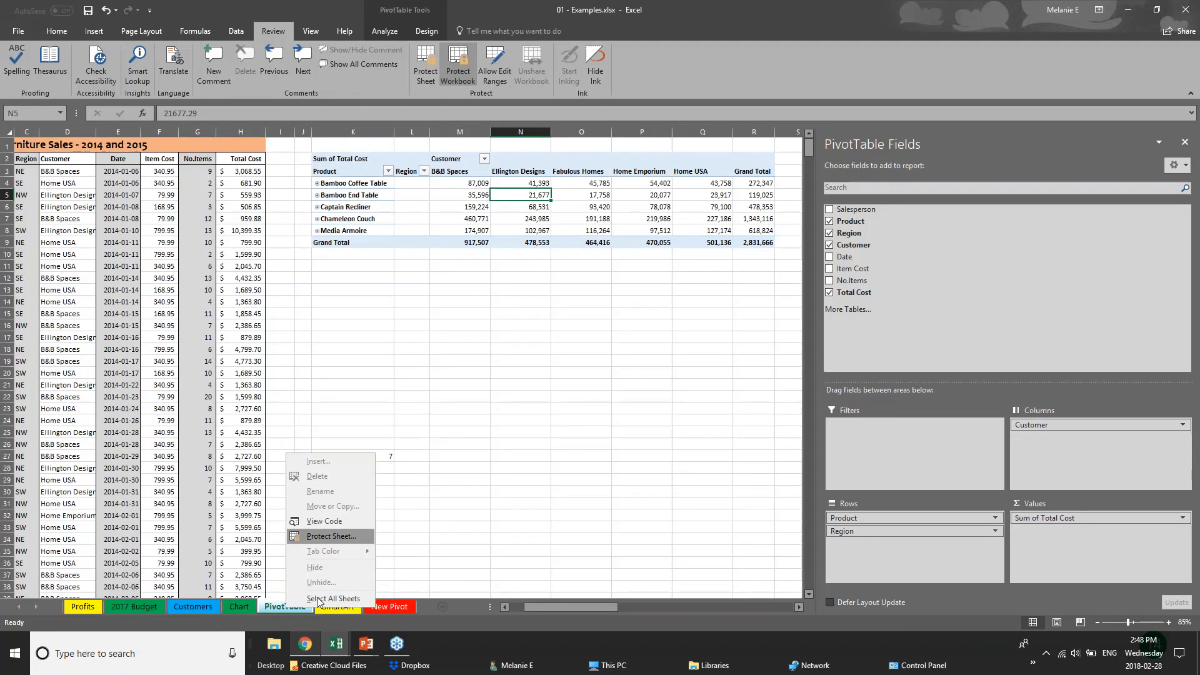
{"action": "left_click", "coordinate": [202, 608]}
{"action": "left_click", "coordinate": [190, 606]}
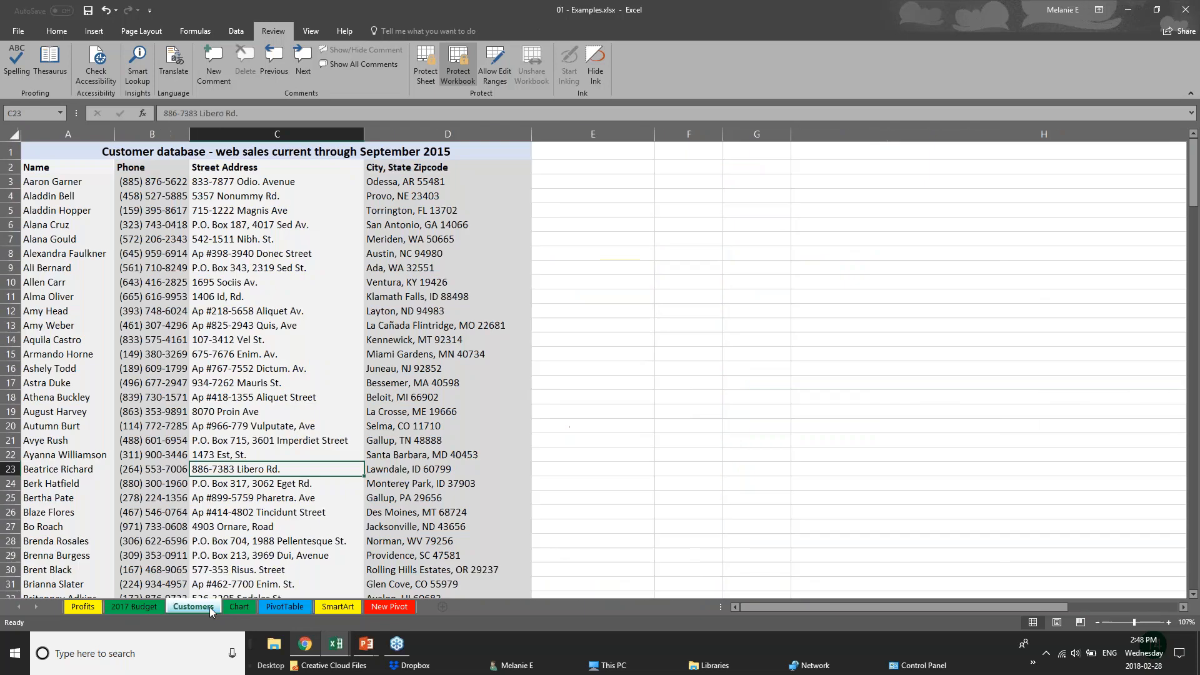
{"action": "left_click", "coordinate": [238, 606]}
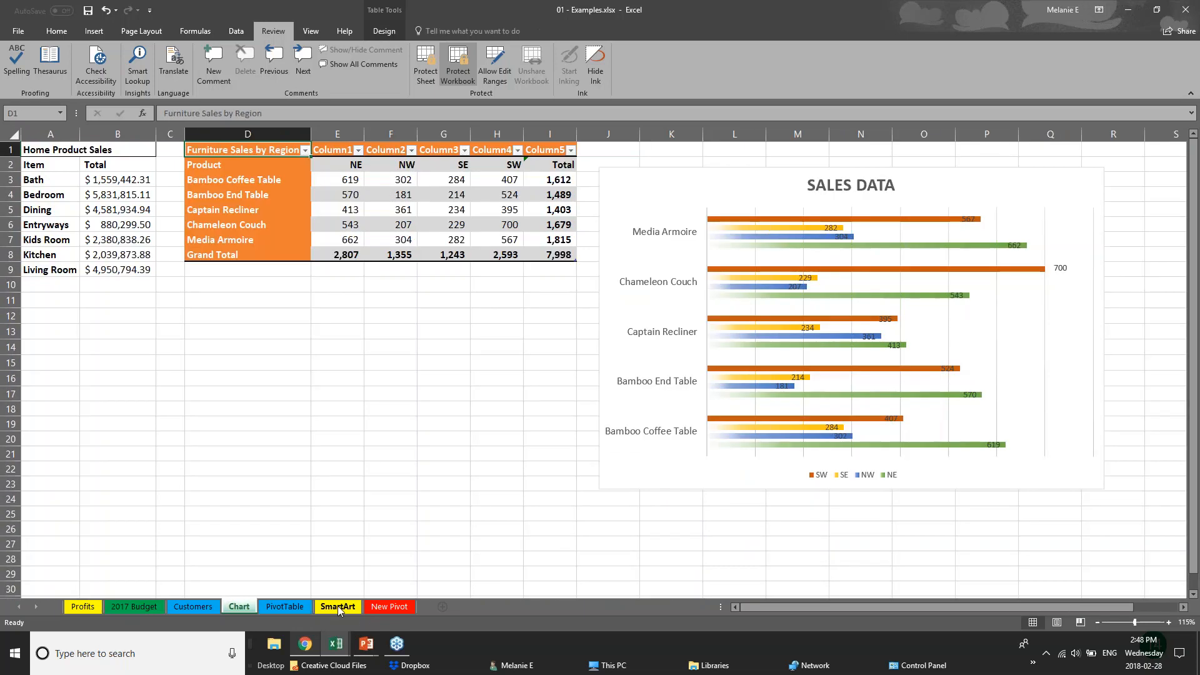
Use Review > Protect Workbook to remove the workbook structure protection
{"action": "left_click", "coordinate": [458, 66]}
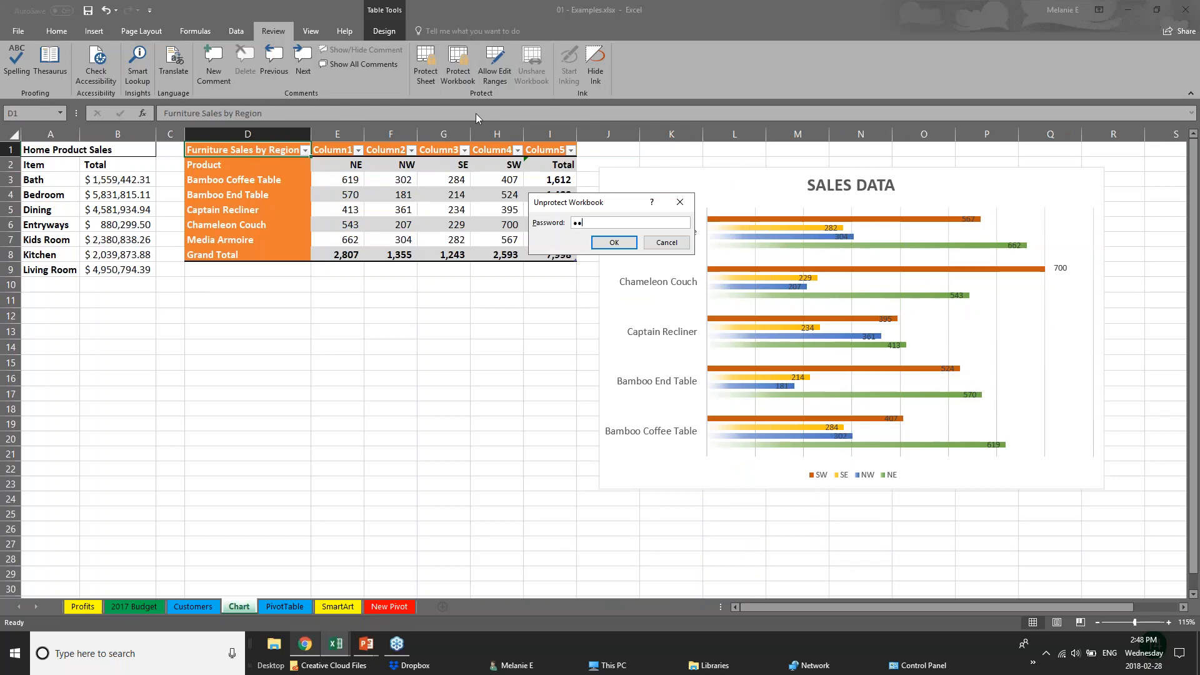
{"action": "key", "text": "Escape"}
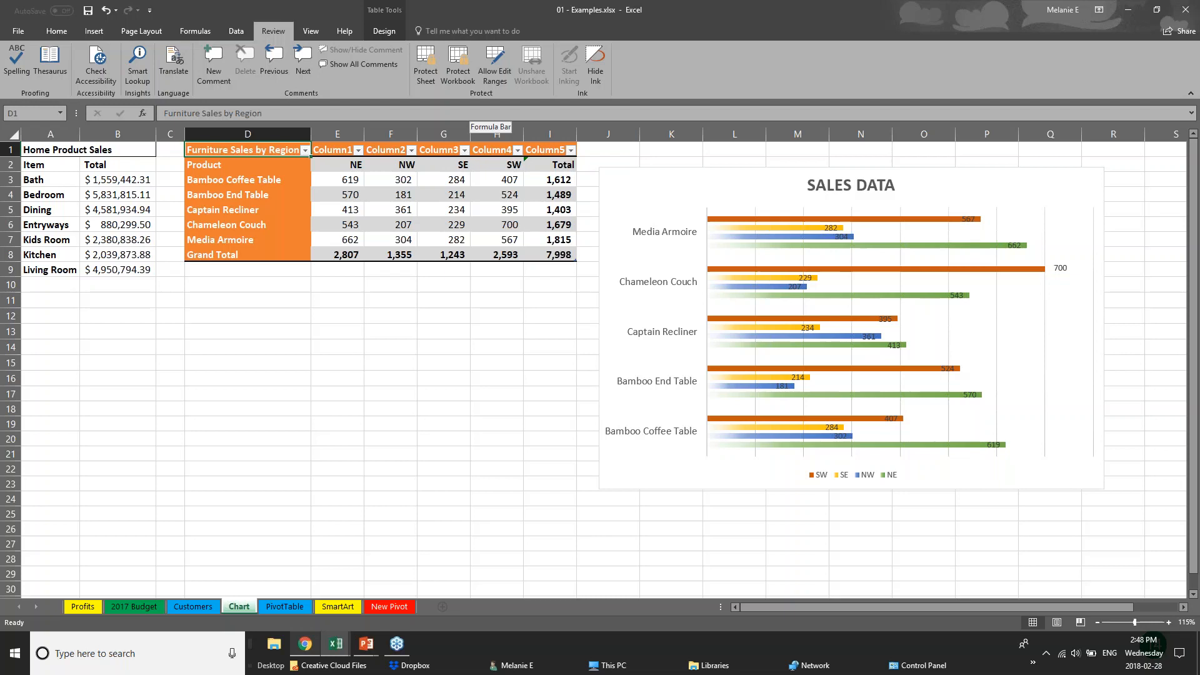
{"action": "mouse_move", "coordinate": [371, 653]}
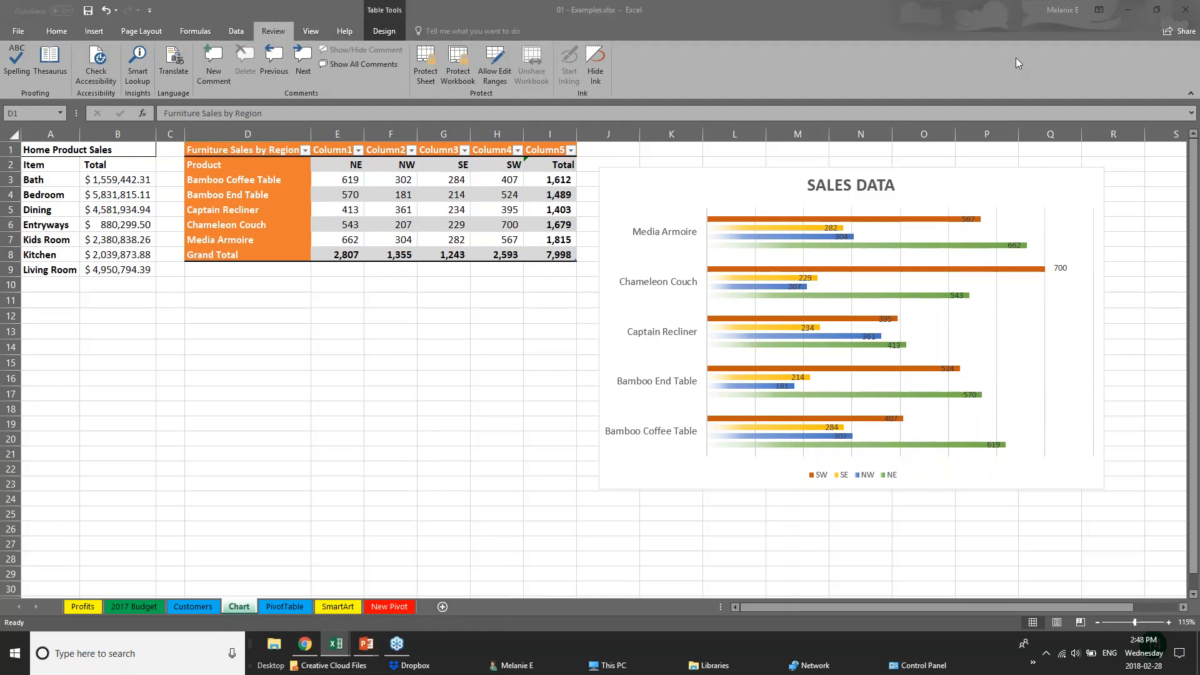
Upload the workbook to OneDrive, add a contact as invitee with Can edit, then close Share unsent
{"action": "left_click", "coordinate": [1172, 34]}
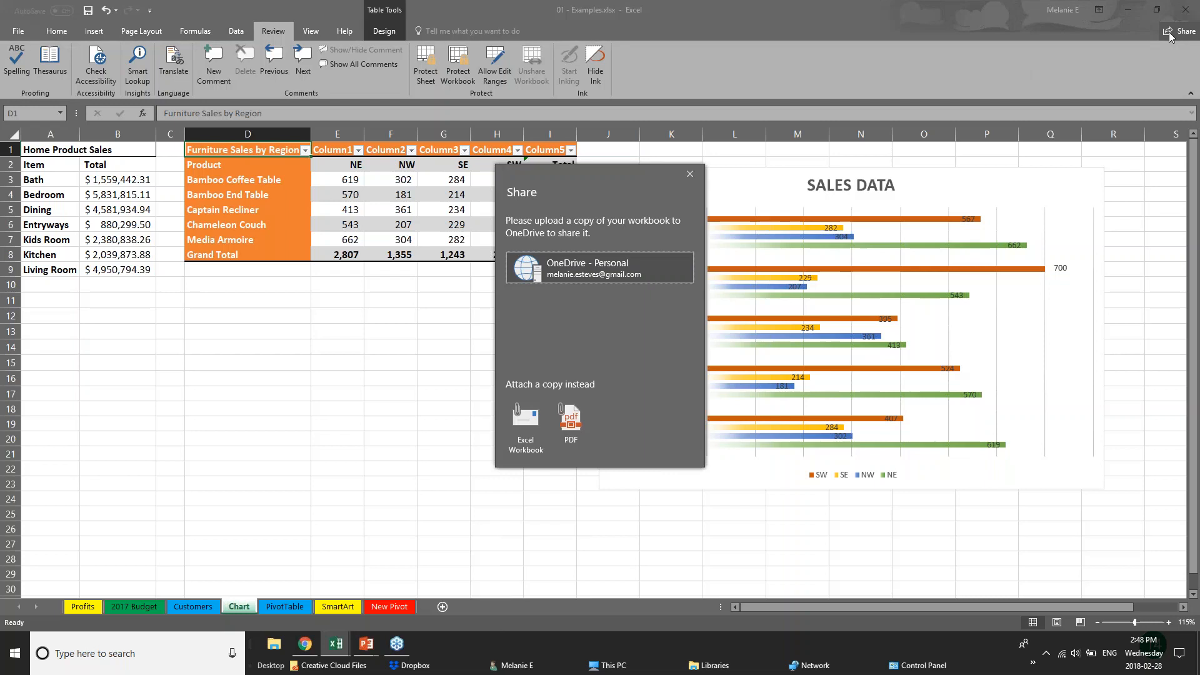
{"action": "left_click", "coordinate": [525, 275]}
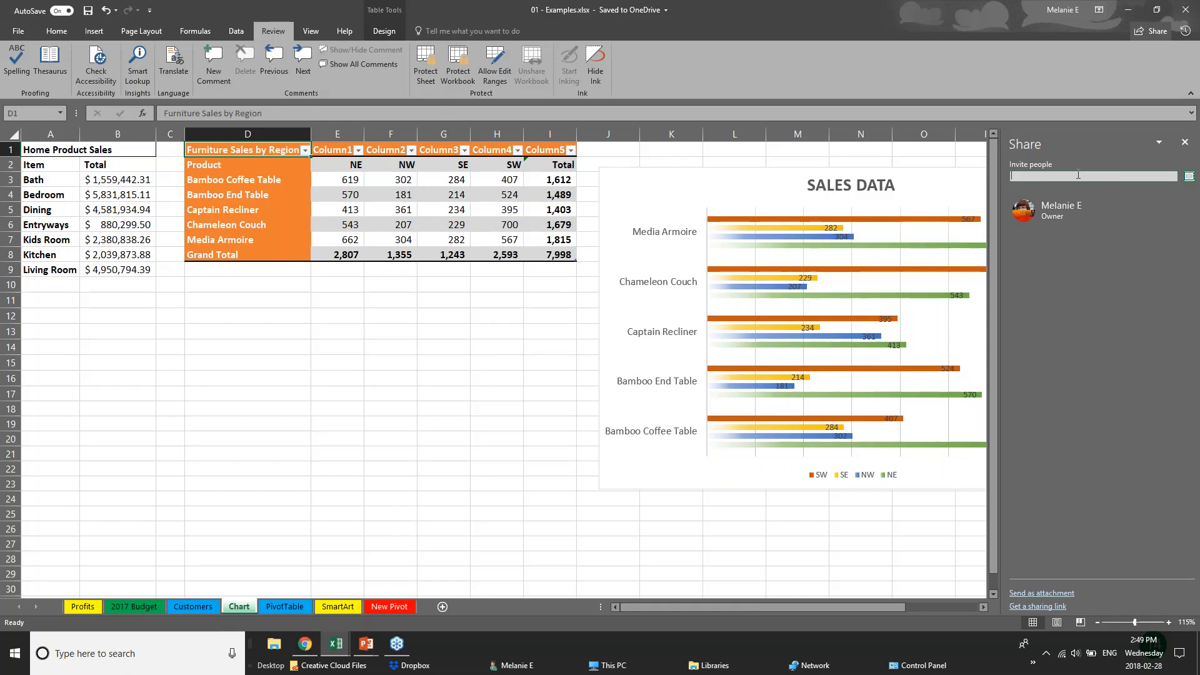
{"action": "type", "text": "cheryl"}
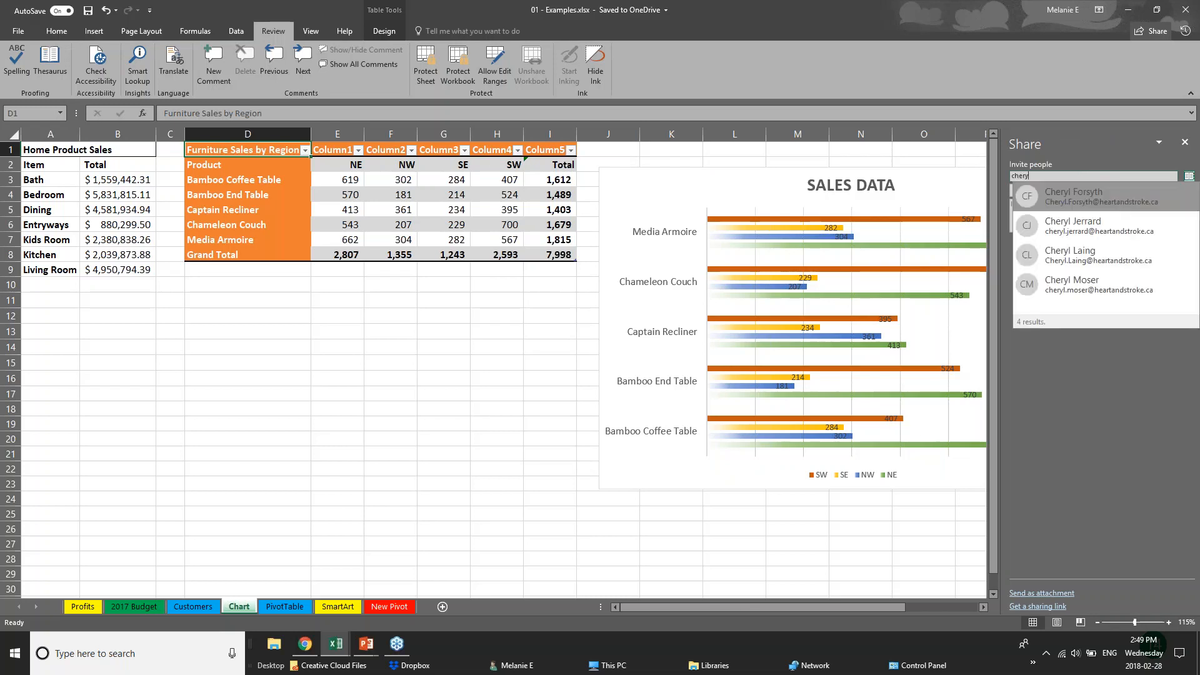
{"action": "left_click", "coordinate": [1122, 257]}
{"action": "left_click", "coordinate": [1032, 190]}
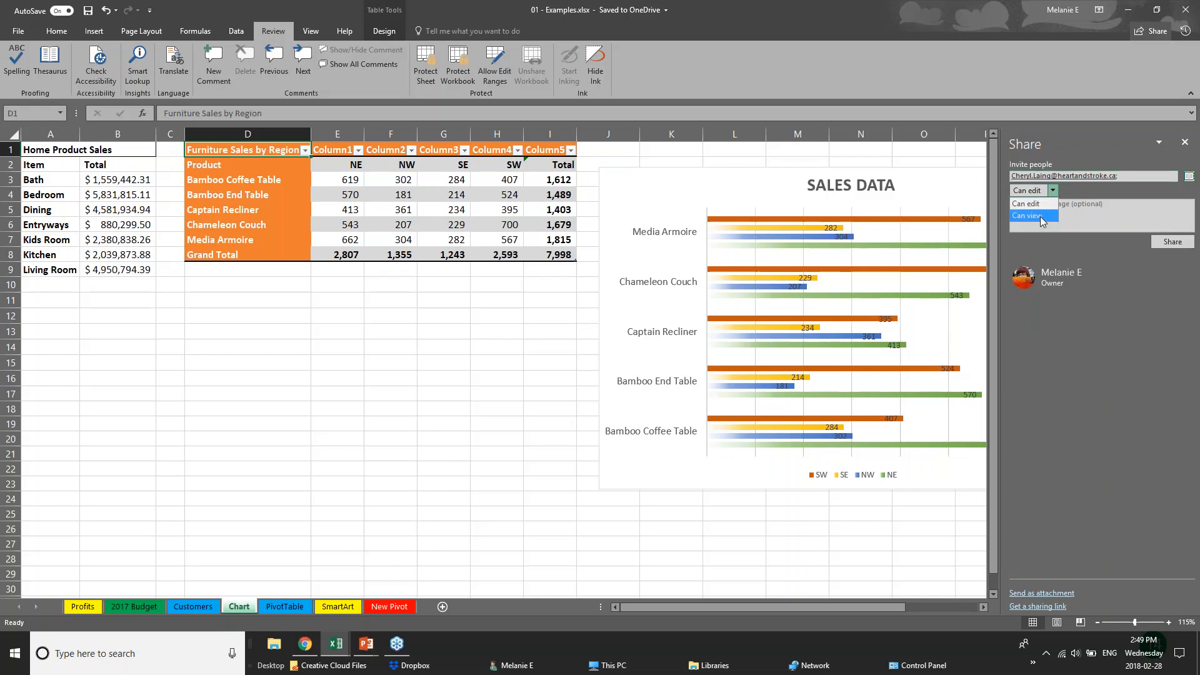
{"action": "left_click", "coordinate": [1115, 297]}
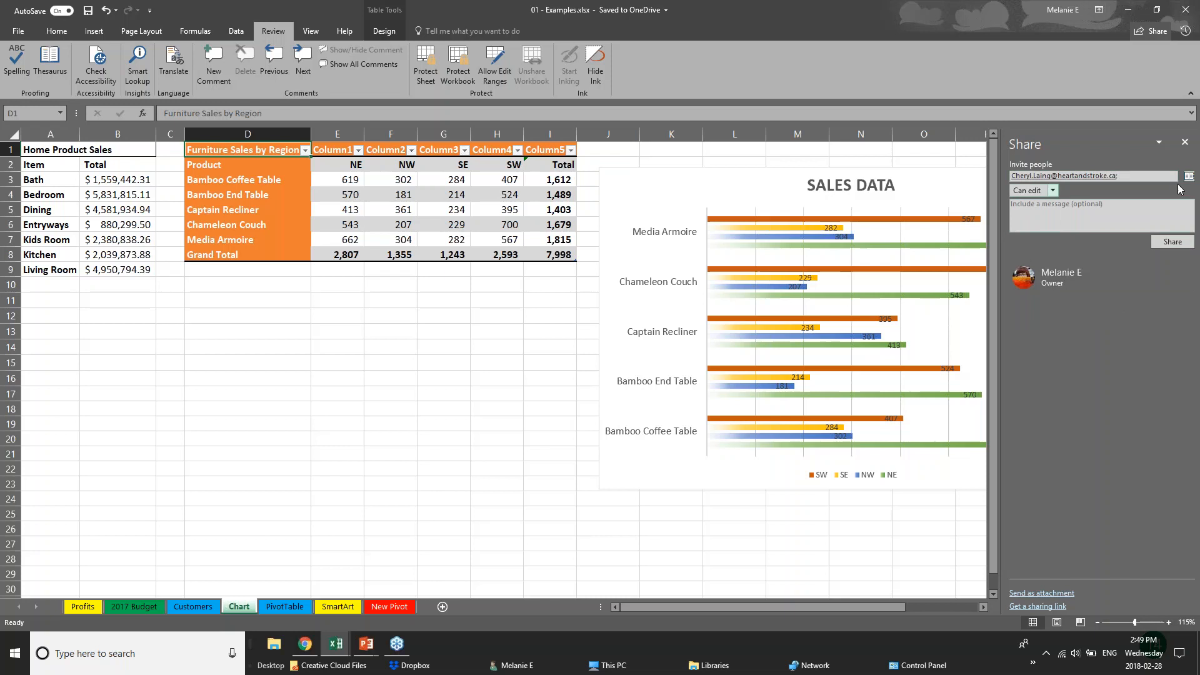
{"action": "left_click", "coordinate": [1184, 142]}
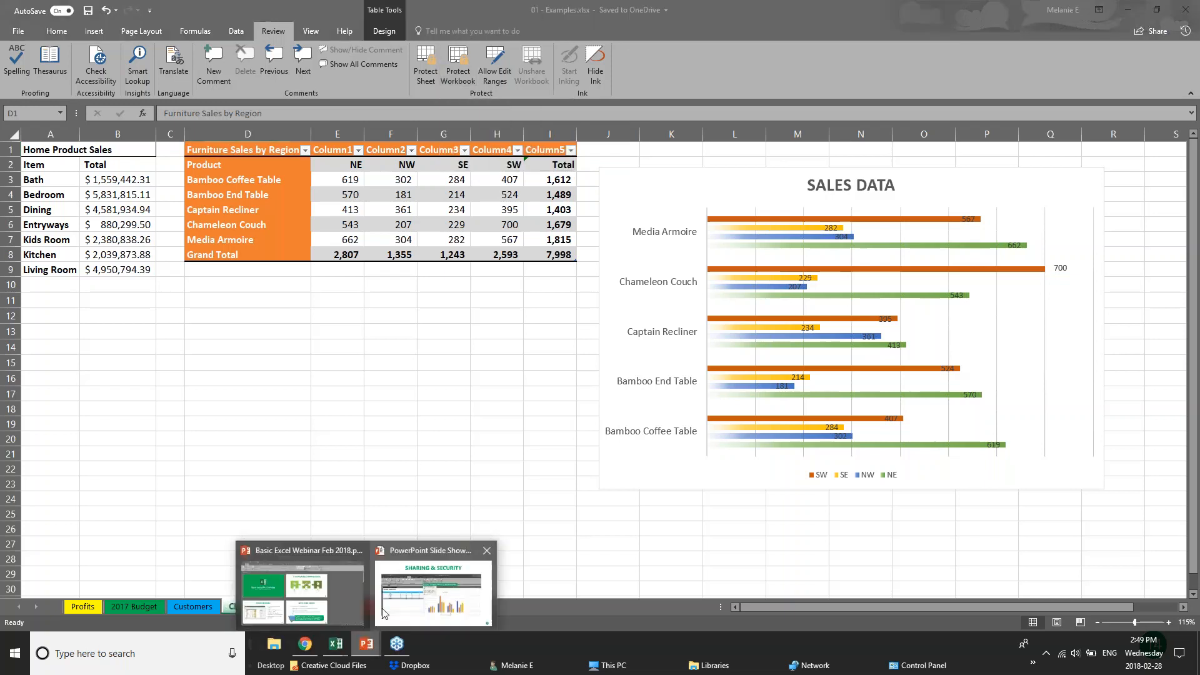
Advance the slide show to the QUICK ANALYSIS TOOL slide, then return to Webinar Sample Workbook v1.xlsx
{"action": "left_click", "coordinate": [395, 582]}
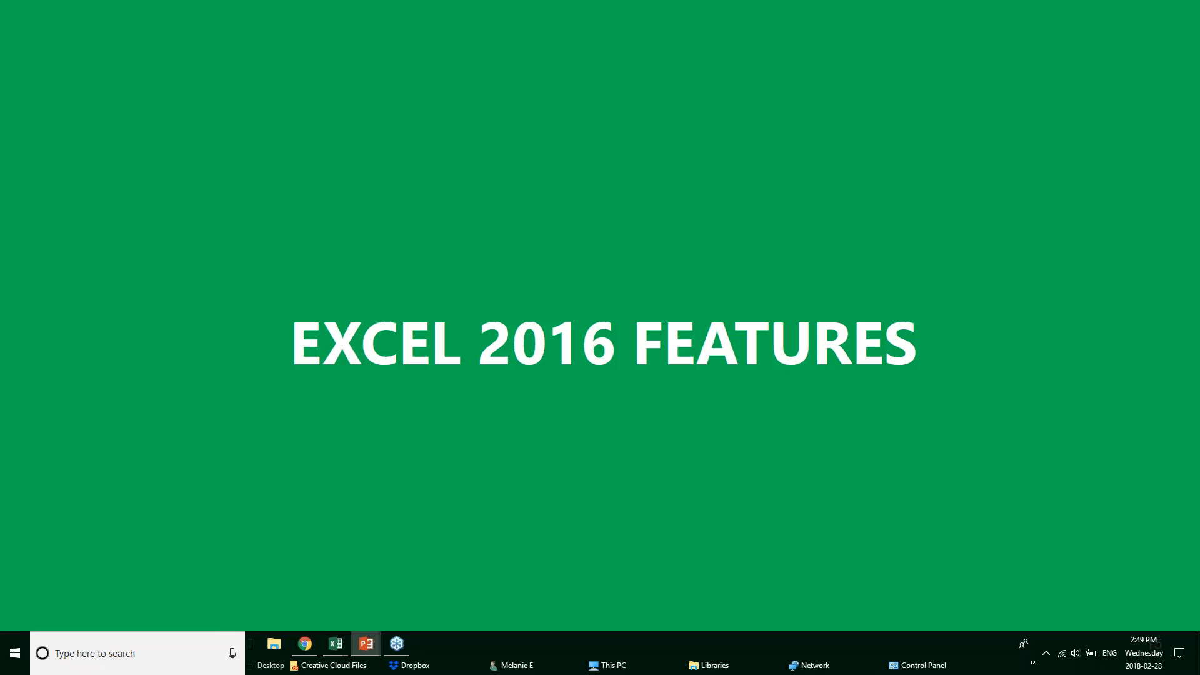
{"action": "key", "text": "Right"}
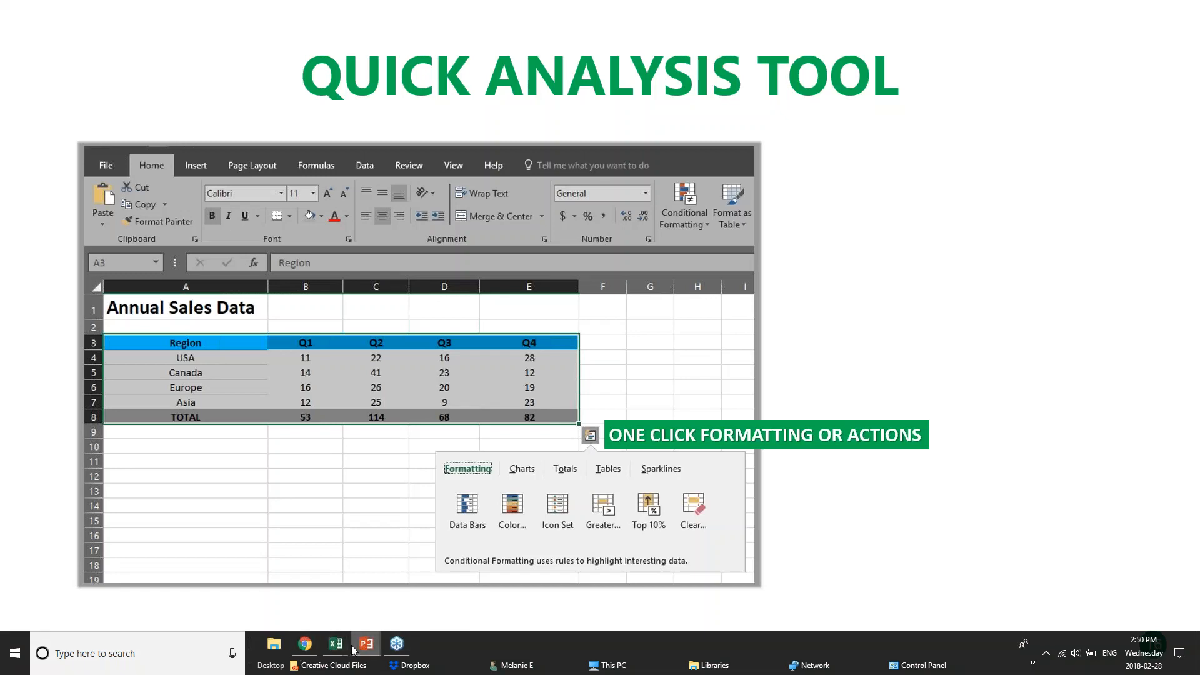
{"action": "mouse_move", "coordinate": [343, 652]}
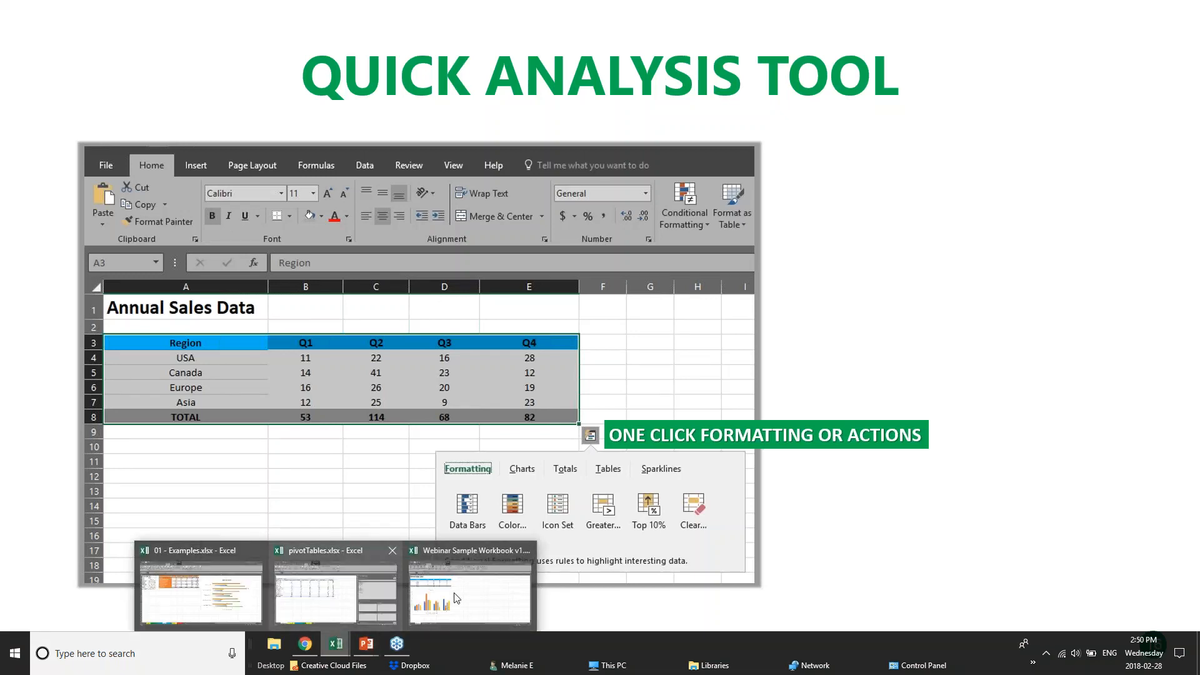
{"action": "left_click", "coordinate": [493, 594]}
{"action": "left_click", "coordinate": [441, 279]}
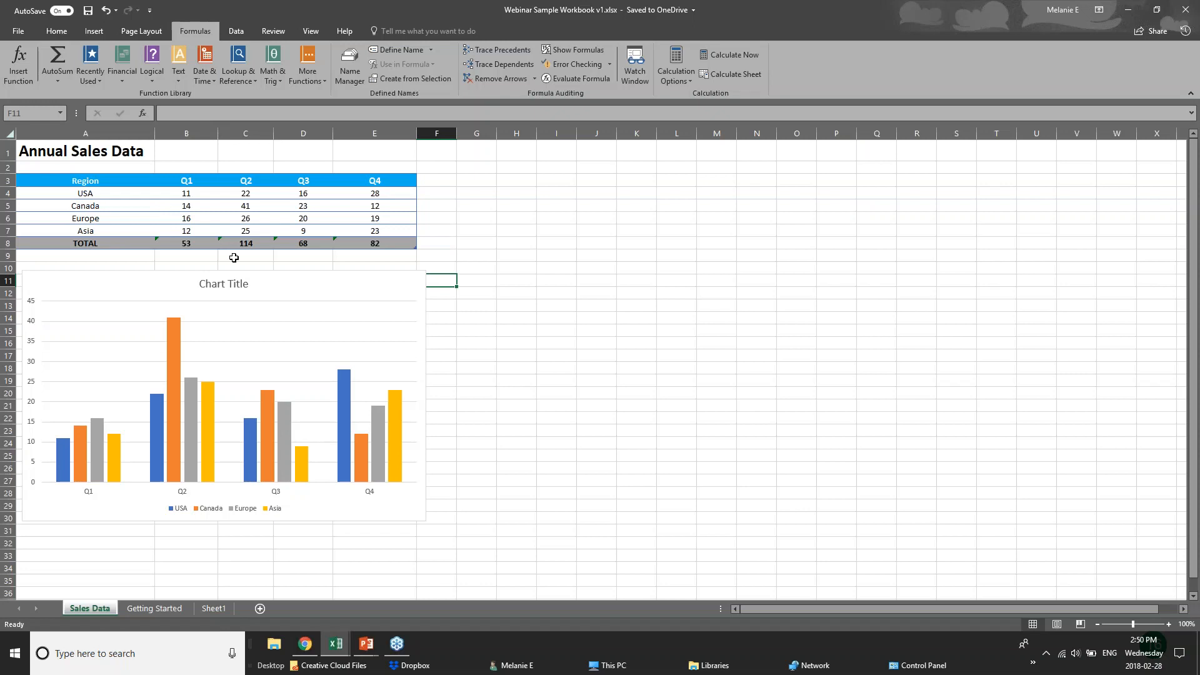
Select the Annual Sales Data table and apply a Quick Analysis colour scale and data bars
{"action": "left_click_drag", "start_coordinate": [92, 185], "coordinate": [398, 240]}
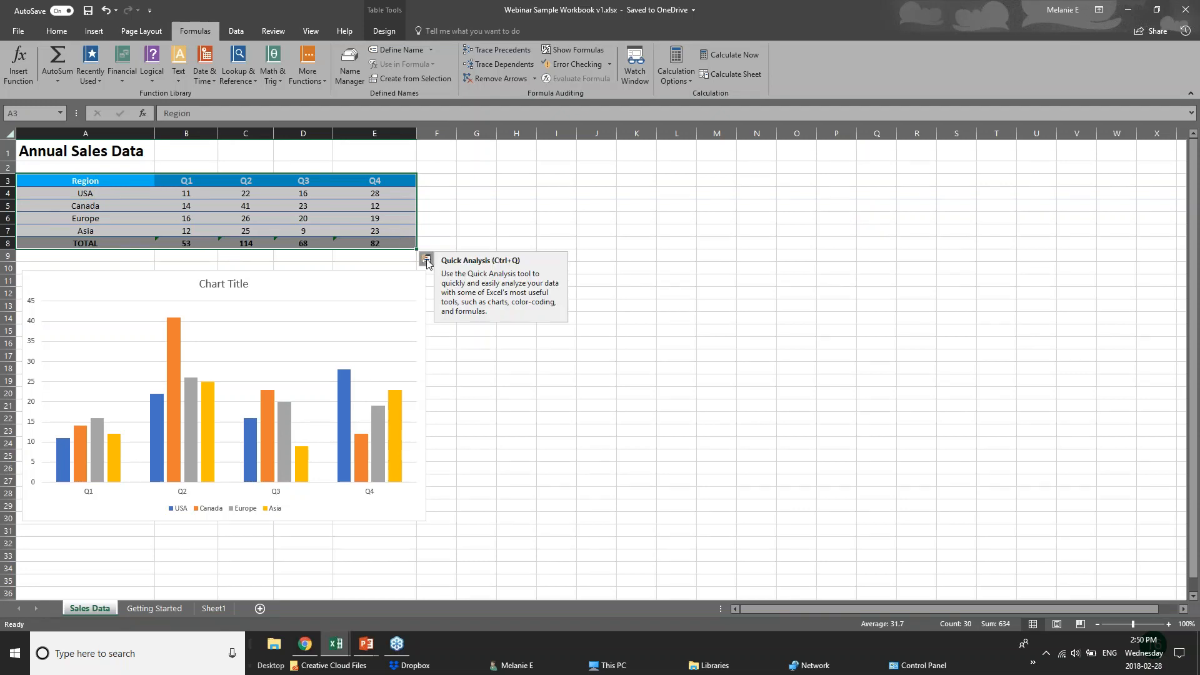
{"action": "left_click", "coordinate": [425, 259]}
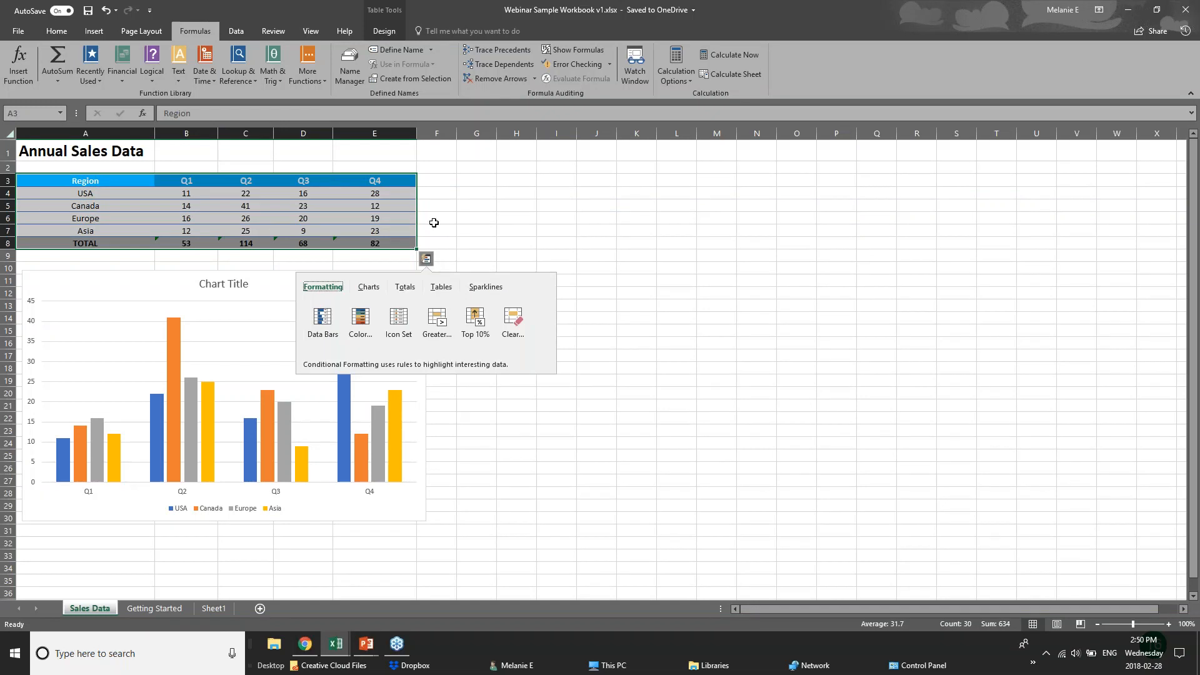
{"action": "left_click", "coordinate": [406, 288]}
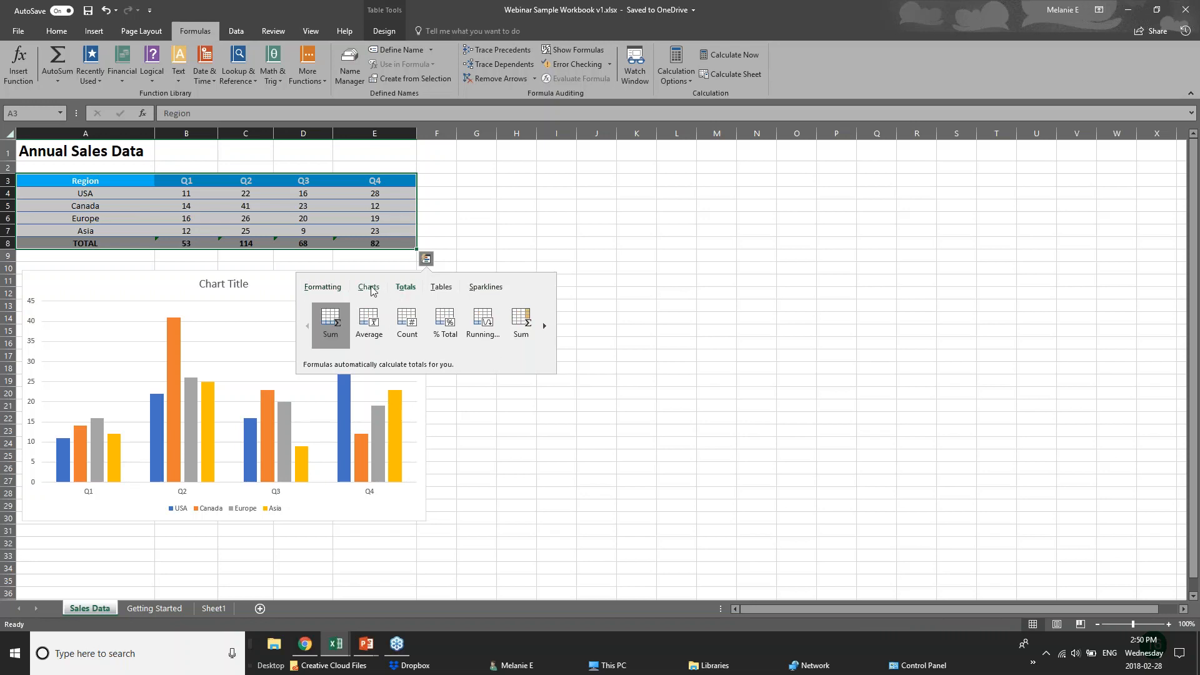
{"action": "left_click", "coordinate": [306, 286]}
{"action": "left_click", "coordinate": [363, 323]}
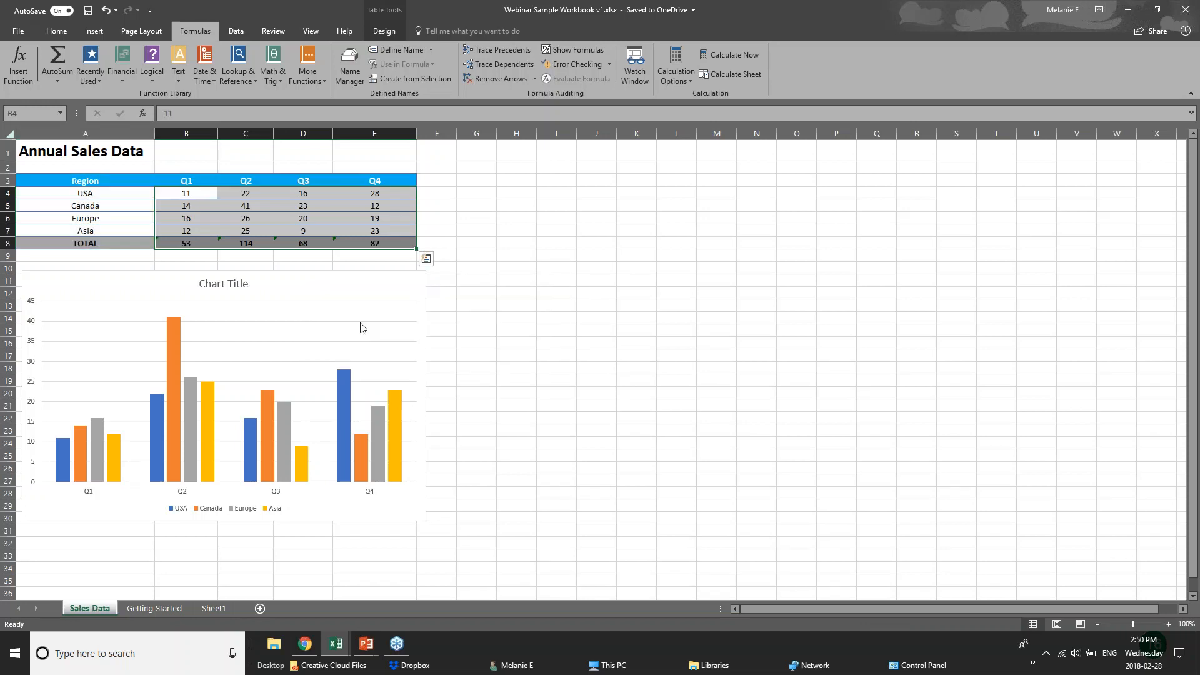
{"action": "left_click", "coordinate": [426, 258]}
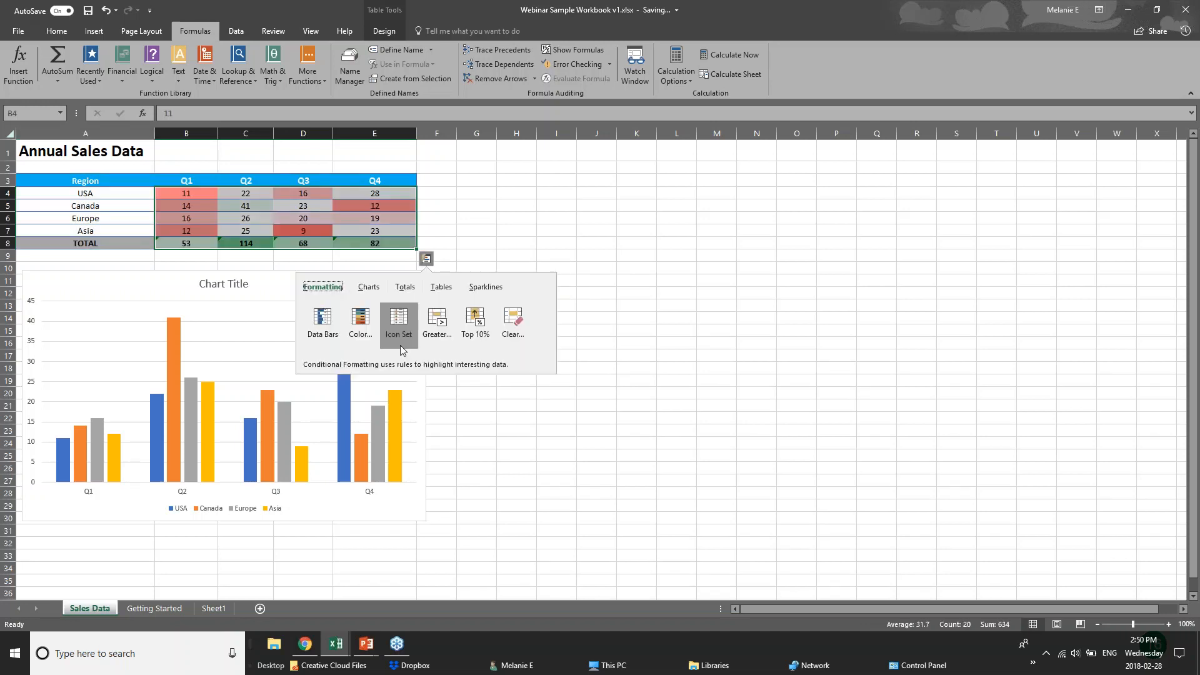
{"action": "left_click", "coordinate": [322, 320]}
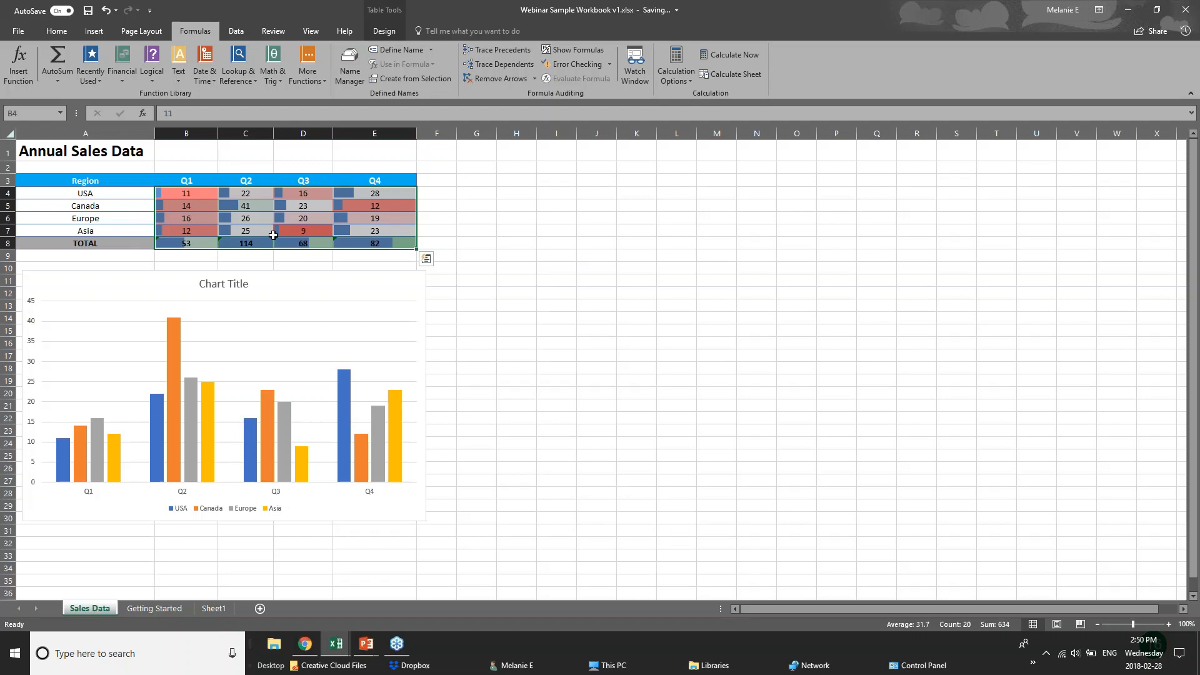
Highlight values greater than 50 with light red fill, then reselect the table
{"action": "left_click", "coordinate": [426, 259]}
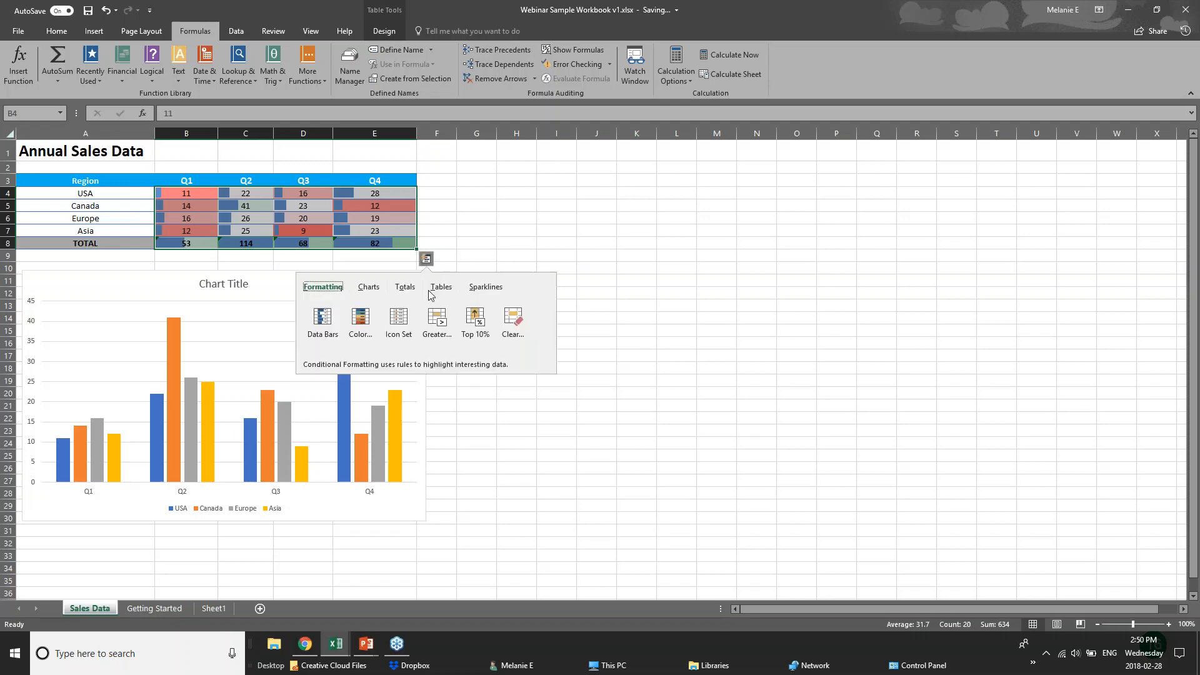
{"action": "left_click", "coordinate": [437, 322]}
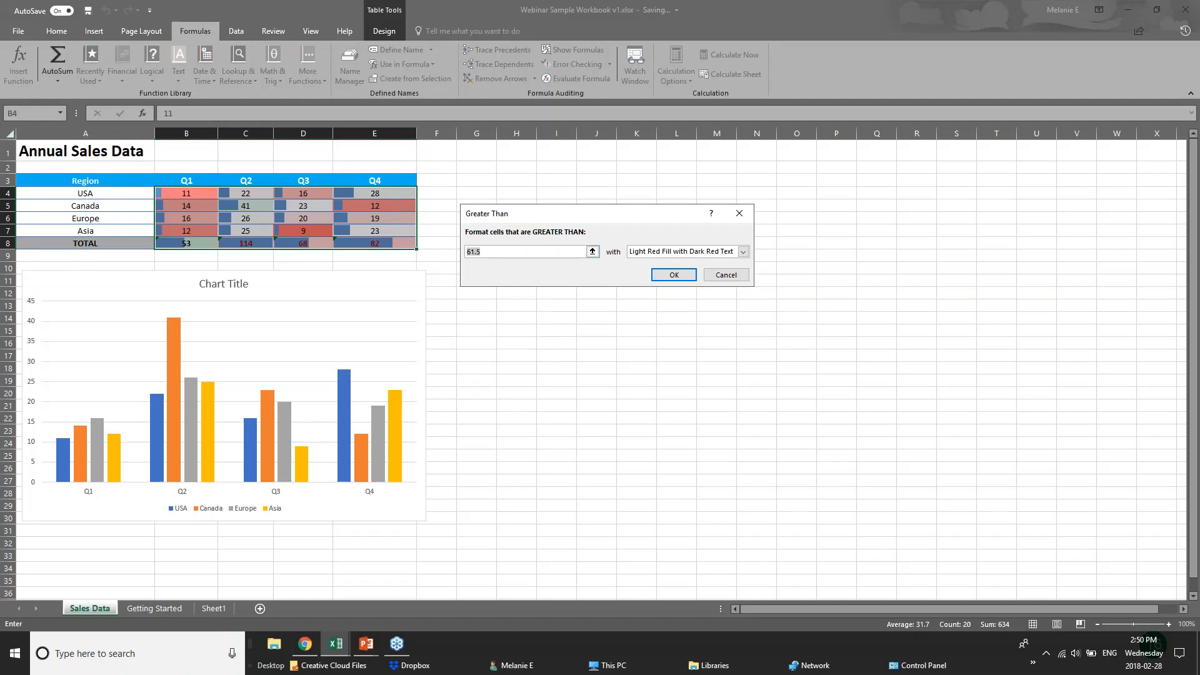
{"action": "type", "text": "50"}
{"action": "key", "text": "Return"}
{"action": "left_click", "coordinate": [415, 278]}
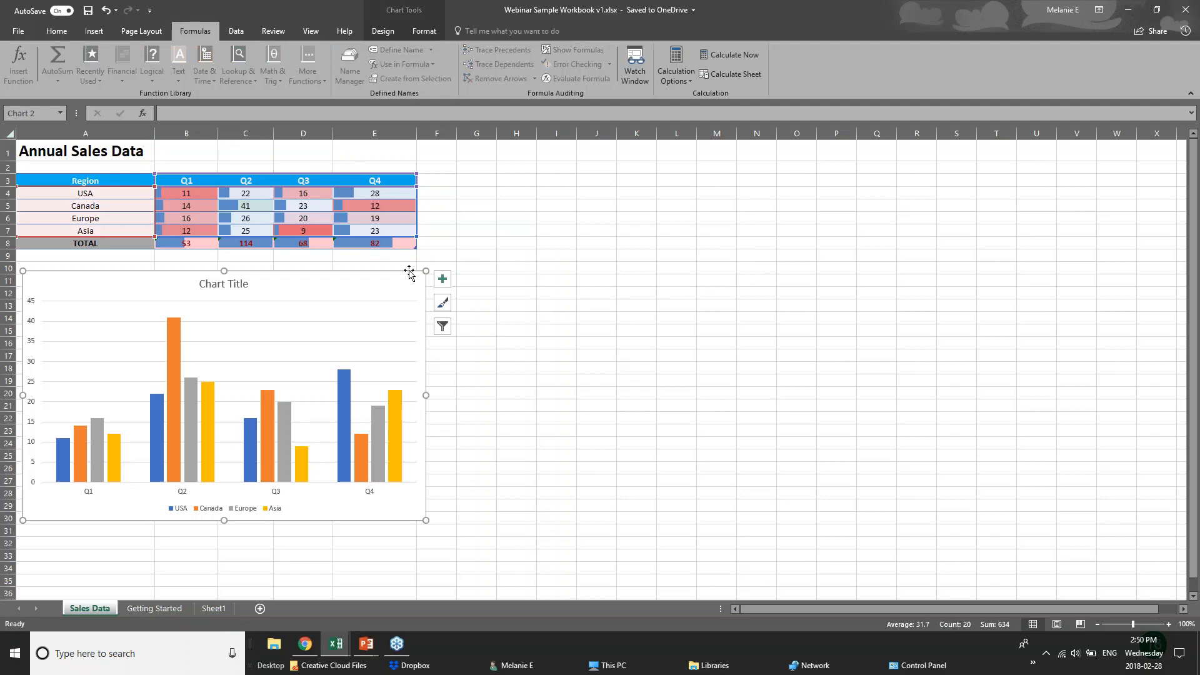
{"action": "left_click", "coordinate": [345, 244]}
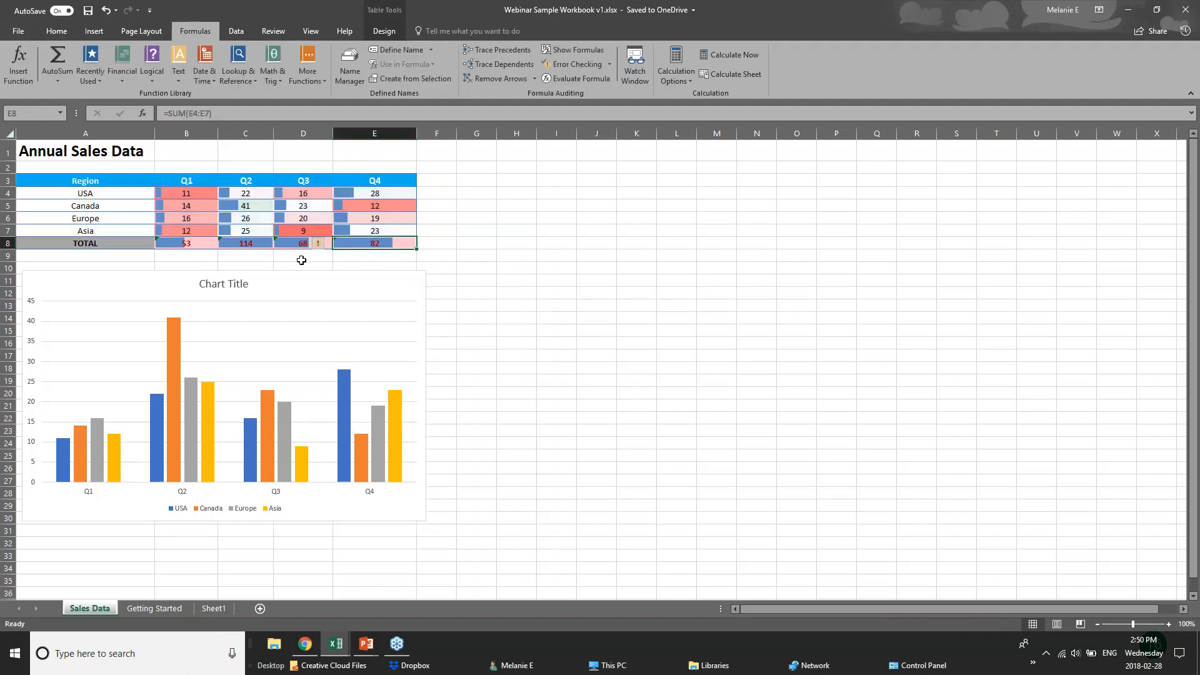
{"action": "left_click_drag", "start_coordinate": [62, 180], "coordinate": [378, 244]}
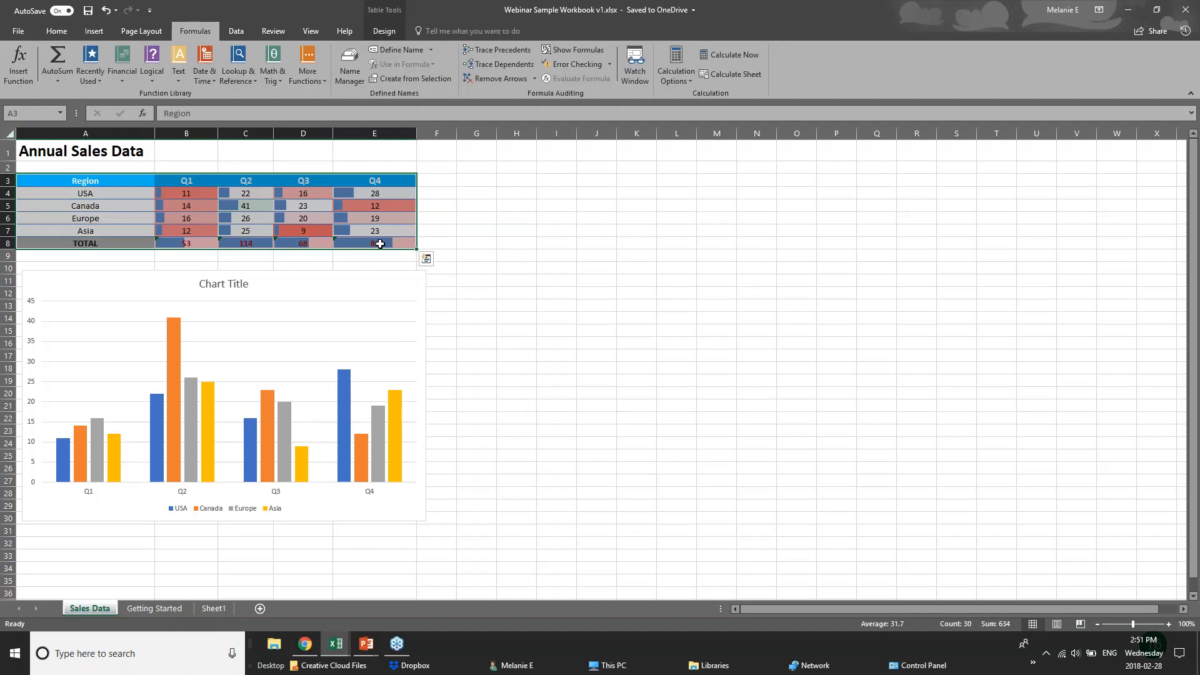
Browse the Quick Analysis chart suggestions for the table, then close the panel without adding one
{"action": "left_click", "coordinate": [425, 258]}
{"action": "left_click", "coordinate": [371, 291]}
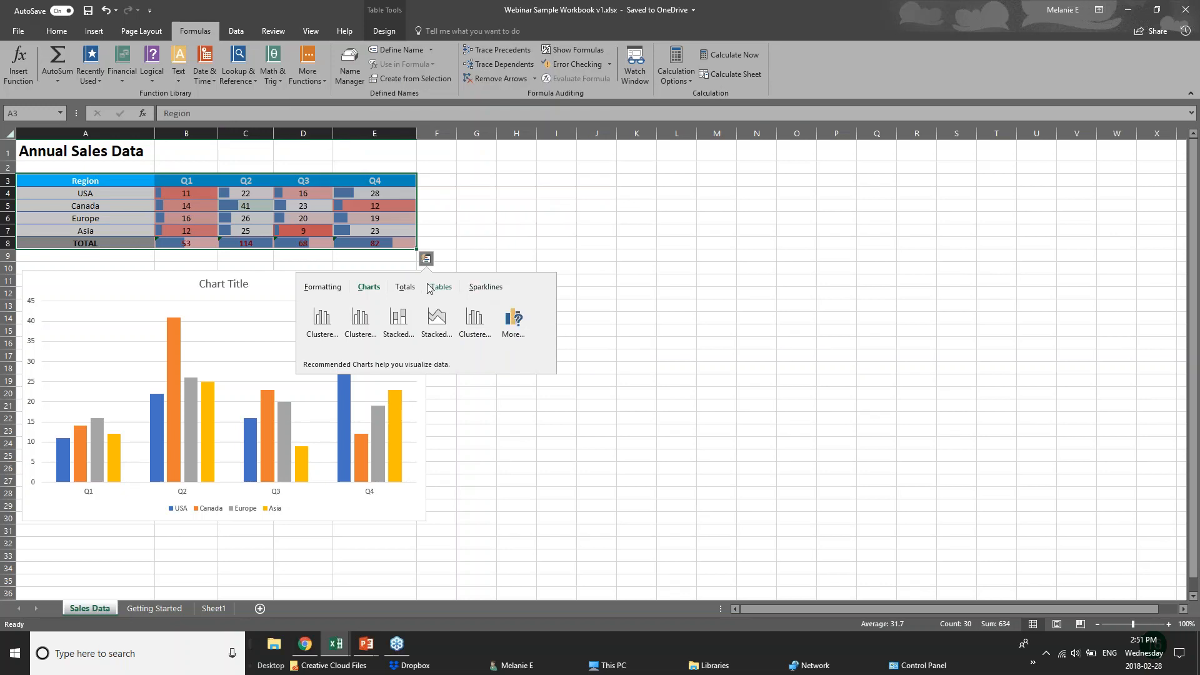
{"action": "left_click", "coordinate": [303, 181]}
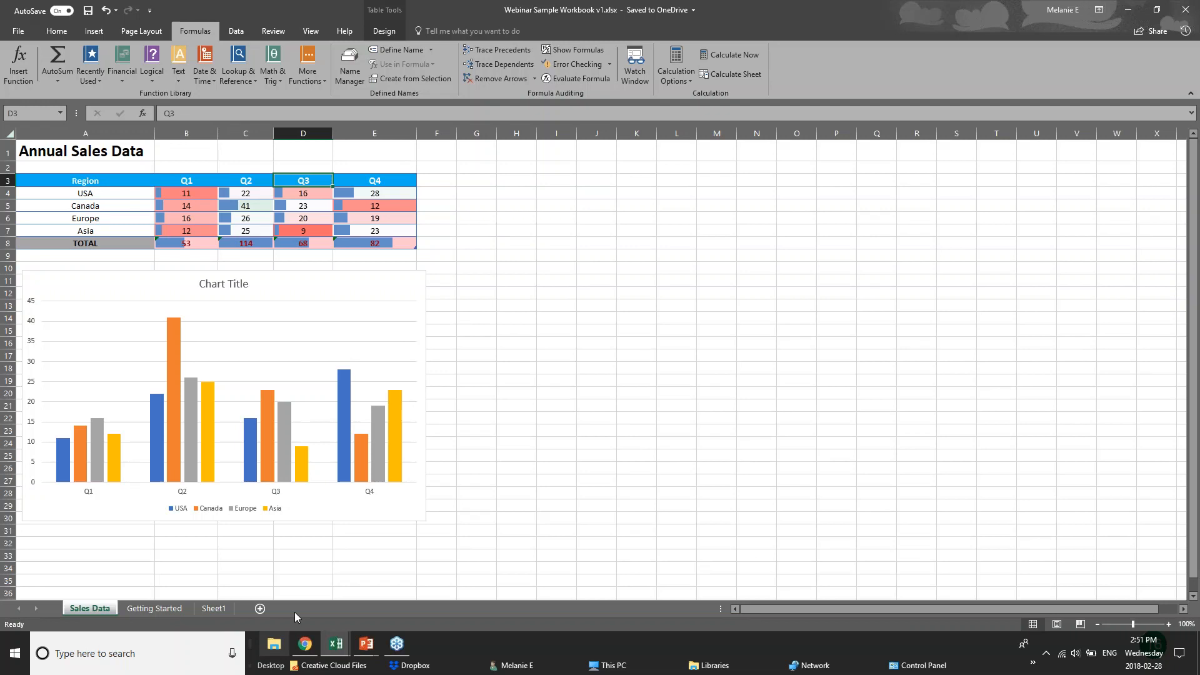
Select cells A3:D8, click F8, and return to the PowerPoint slide show
{"action": "left_click_drag", "start_coordinate": [86, 182], "coordinate": [313, 241]}
{"action": "left_click", "coordinate": [434, 244]}
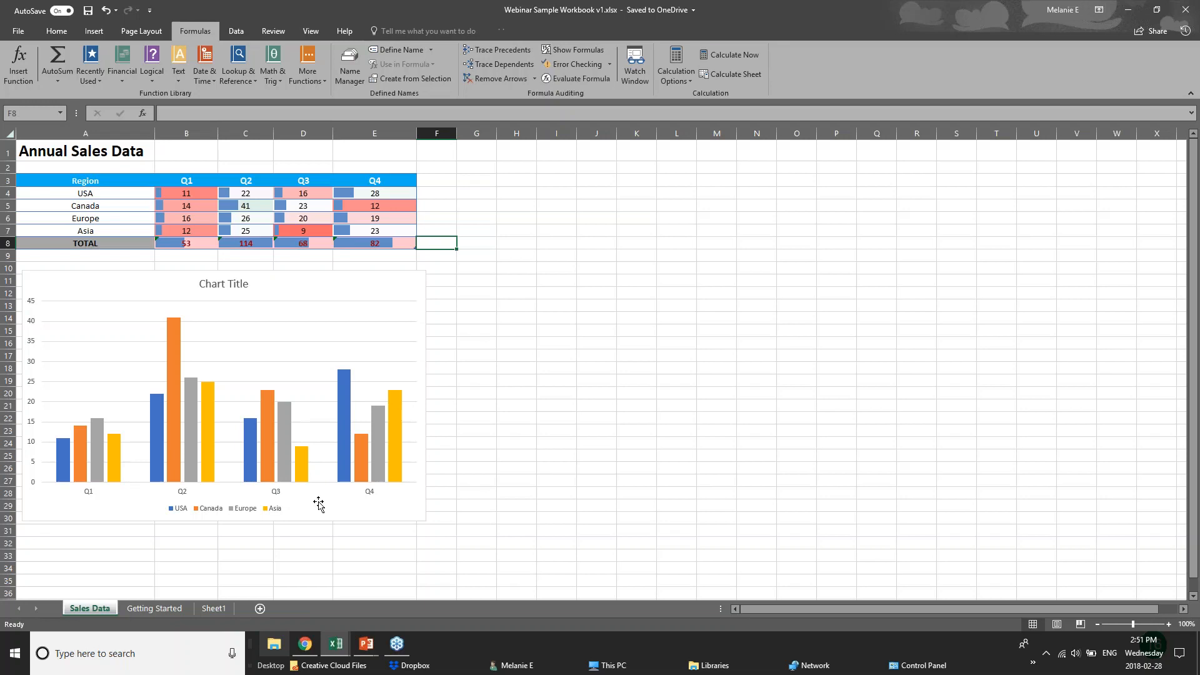
{"action": "left_click", "coordinate": [370, 648]}
Advance to the New Charts slide and bring pivotTables.xlsx to the front
{"action": "left_click", "coordinate": [438, 581]}
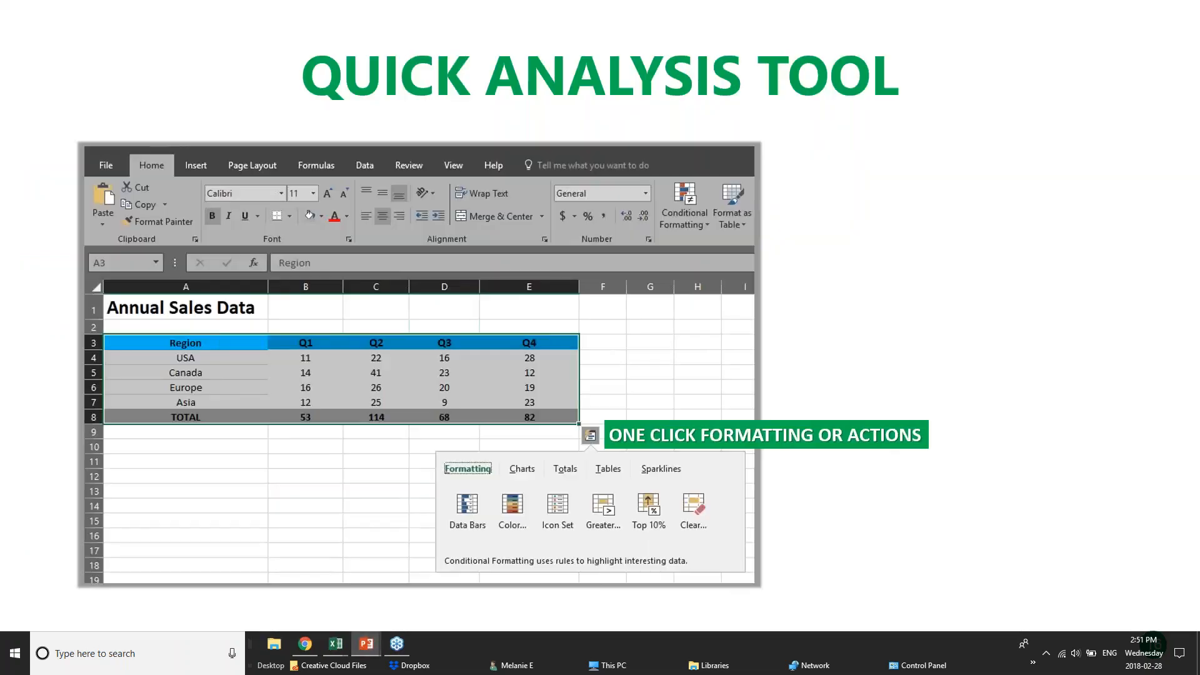
{"action": "key", "text": "Right"}
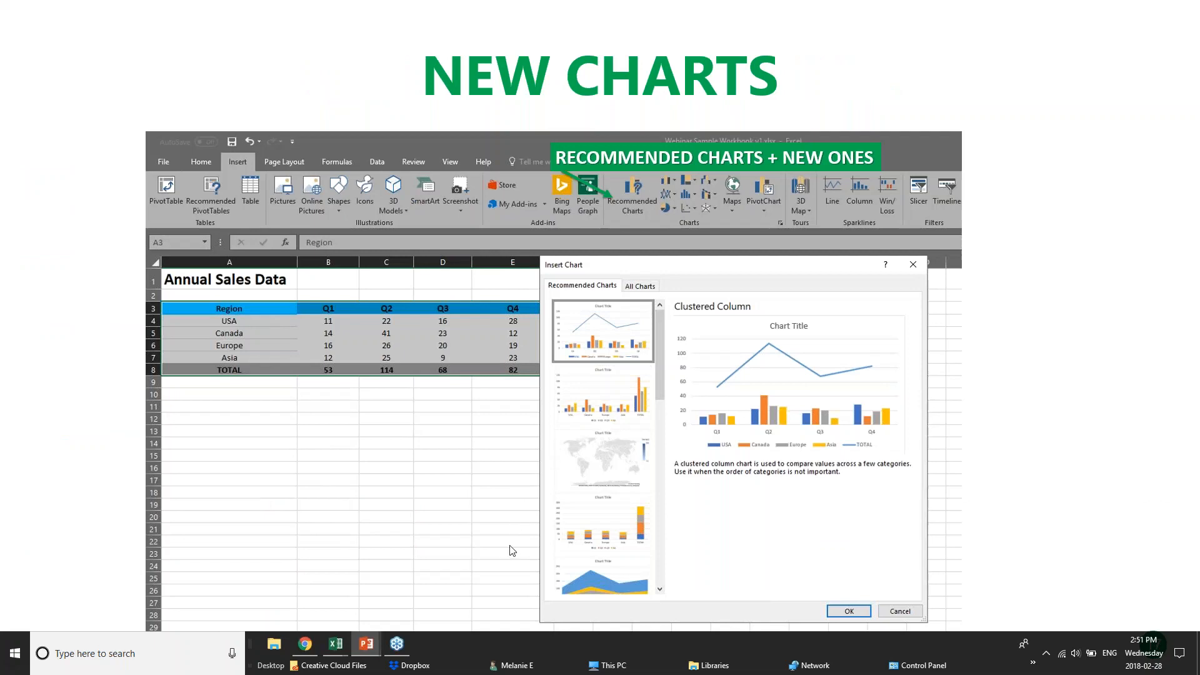
{"action": "left_click", "coordinate": [336, 644]}
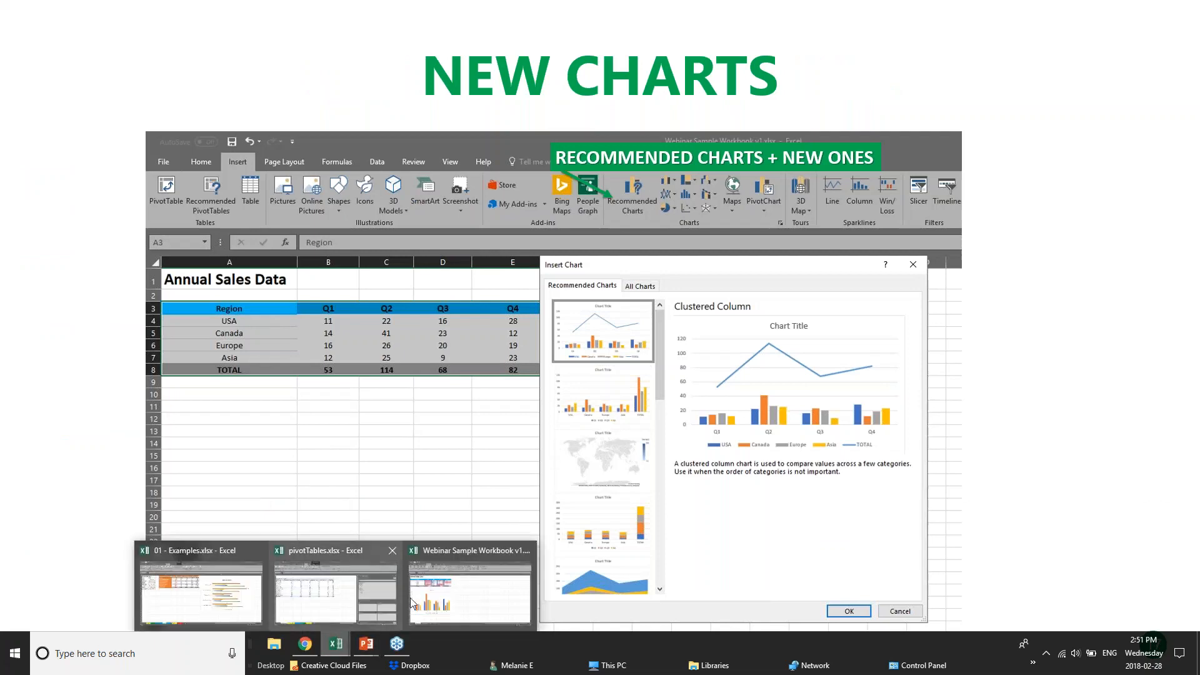
{"action": "left_click", "coordinate": [366, 597]}
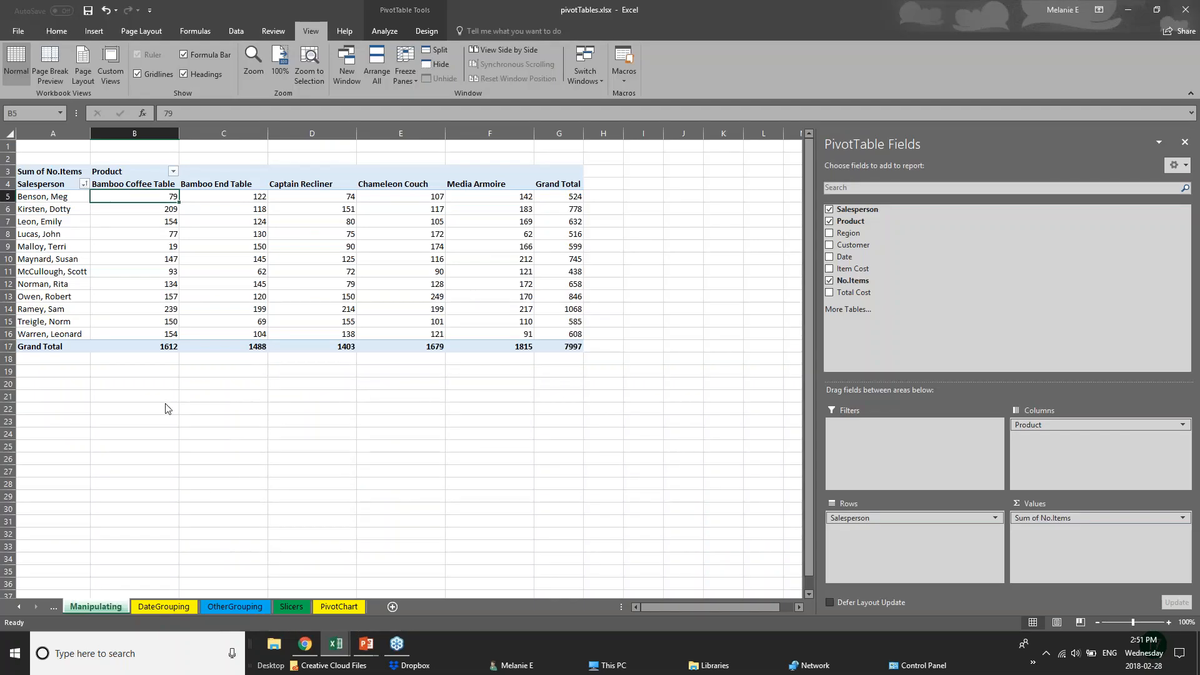
Switch via the Webinar Sample Workbook to 01 - Examples.xlsx
{"action": "left_click", "coordinate": [336, 650]}
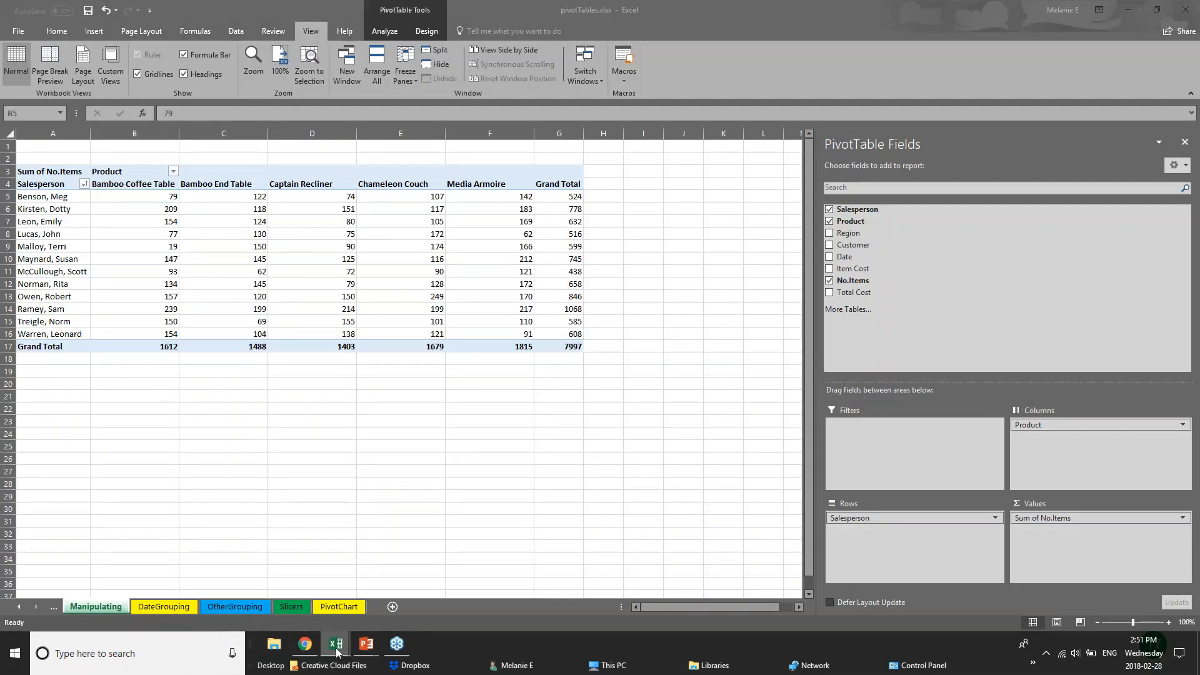
{"action": "left_click", "coordinate": [339, 648]}
{"action": "left_click", "coordinate": [438, 599]}
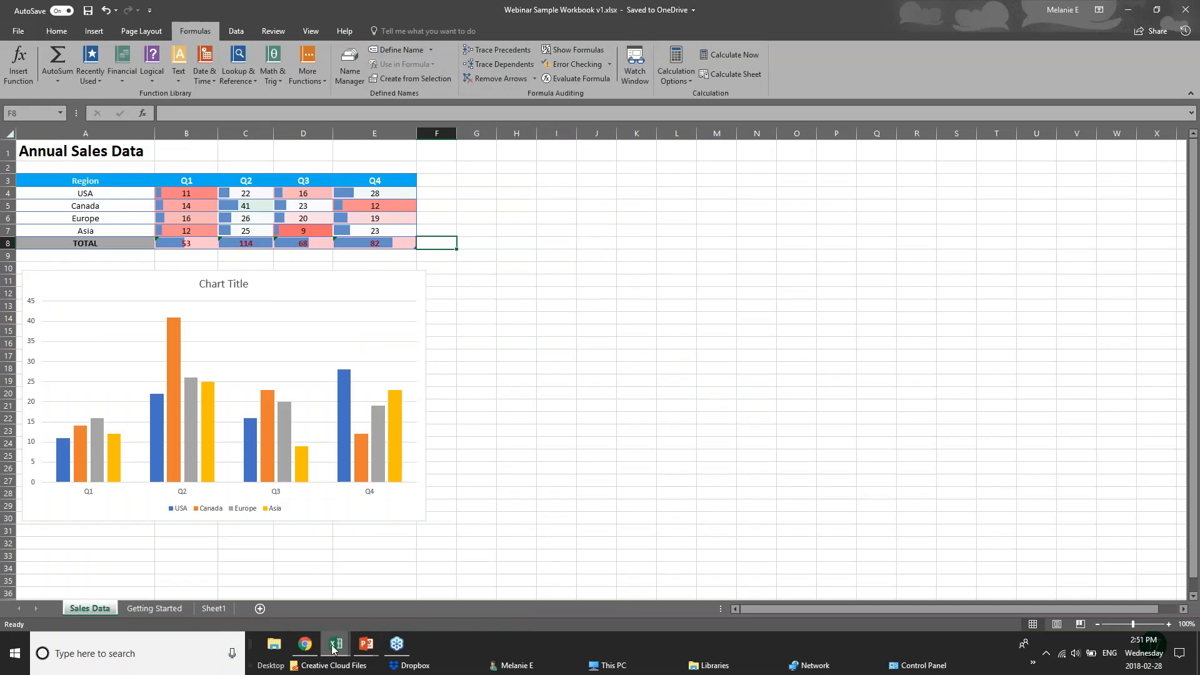
{"action": "left_click", "coordinate": [342, 647]}
{"action": "left_click", "coordinate": [172, 598]}
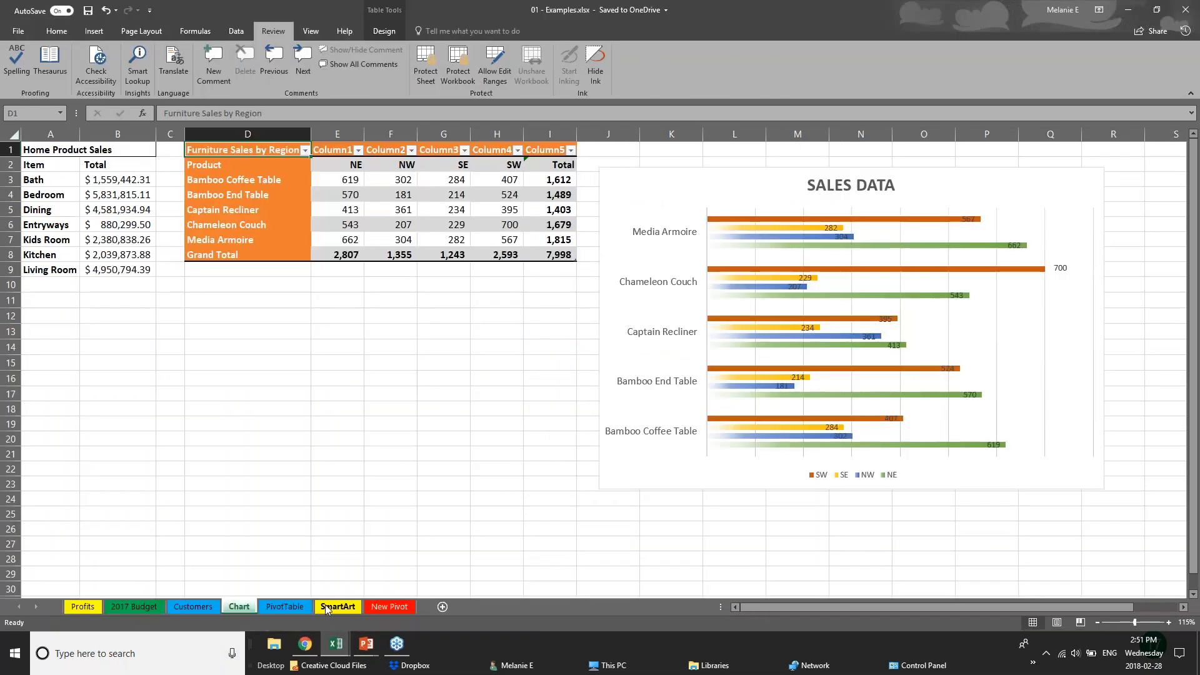
Select the furniture sales figures E3:I8 and insert a Treemap hierarchy chart
{"action": "left_click_drag", "start_coordinate": [476, 332], "coordinate": [479, 324]}
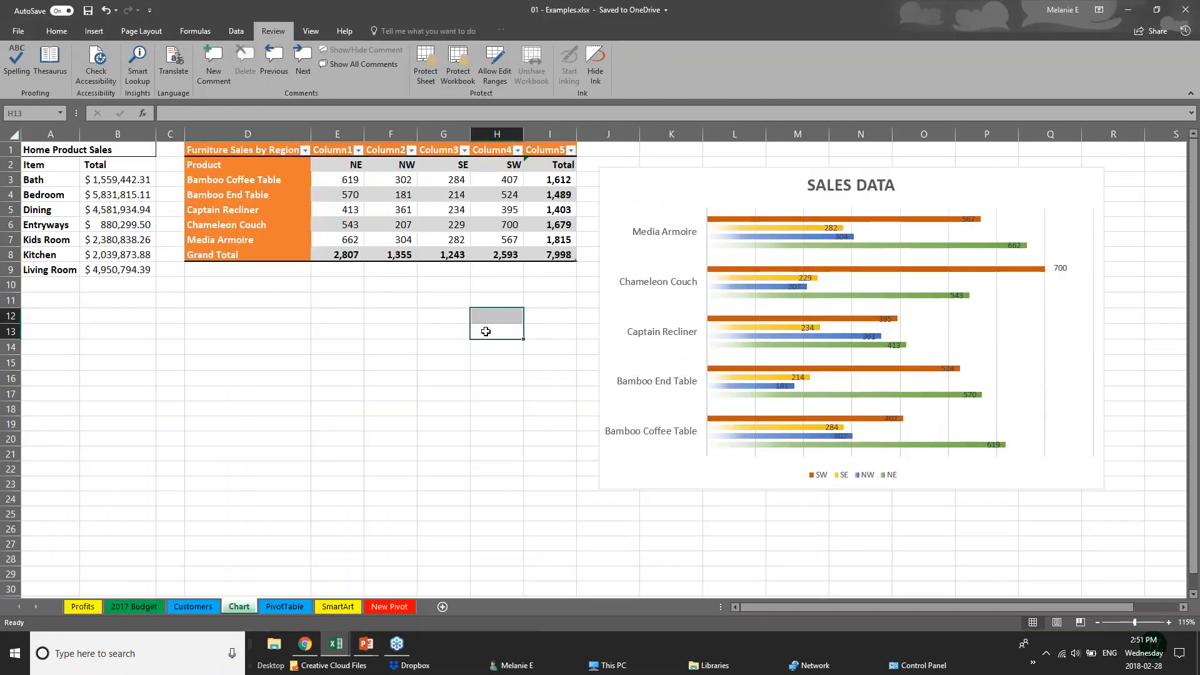
{"action": "left_click", "coordinate": [85, 32]}
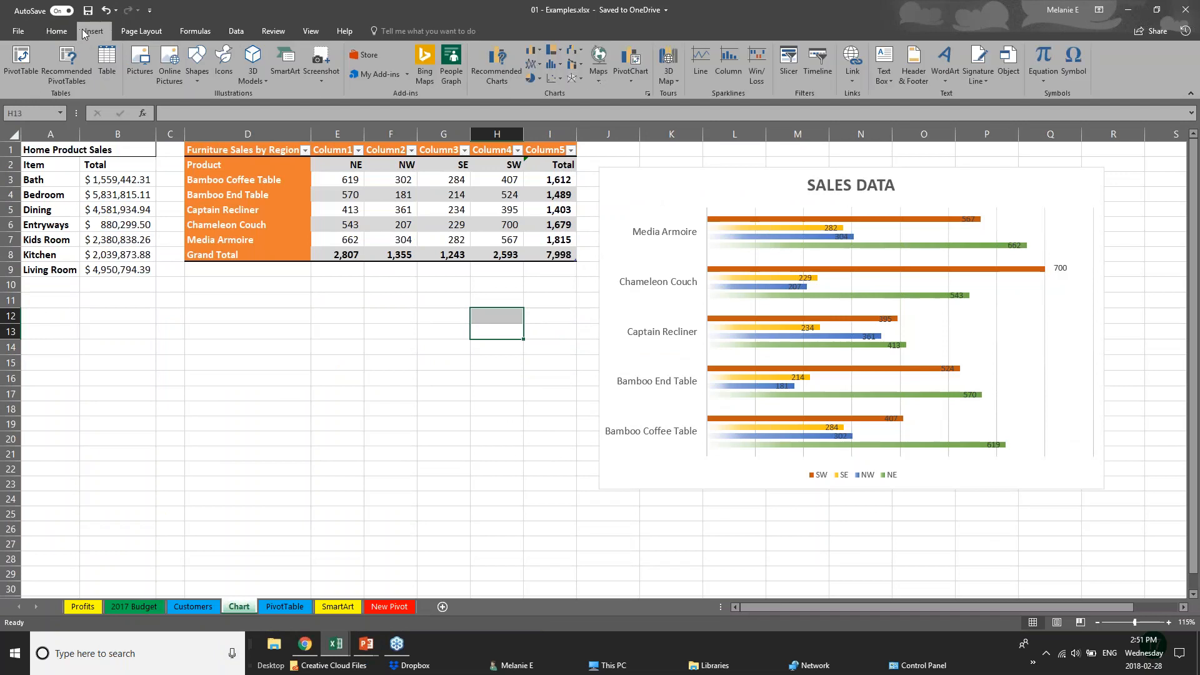
{"action": "left_click", "coordinate": [90, 195]}
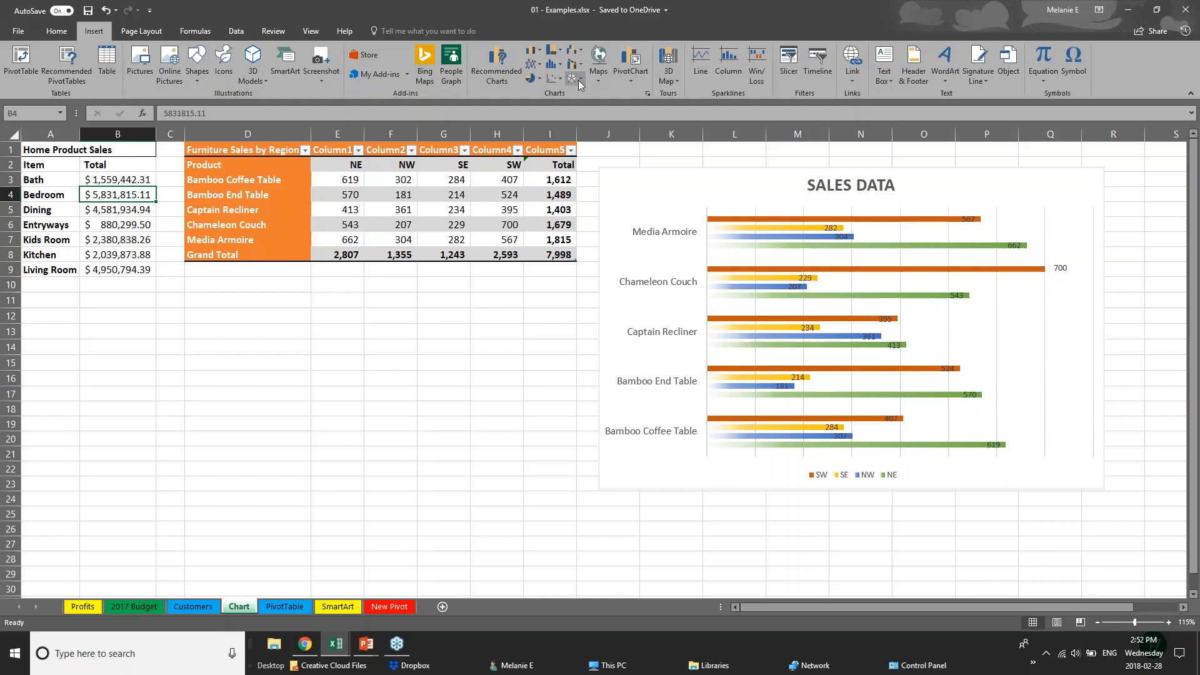
{"action": "left_click", "coordinate": [561, 52]}
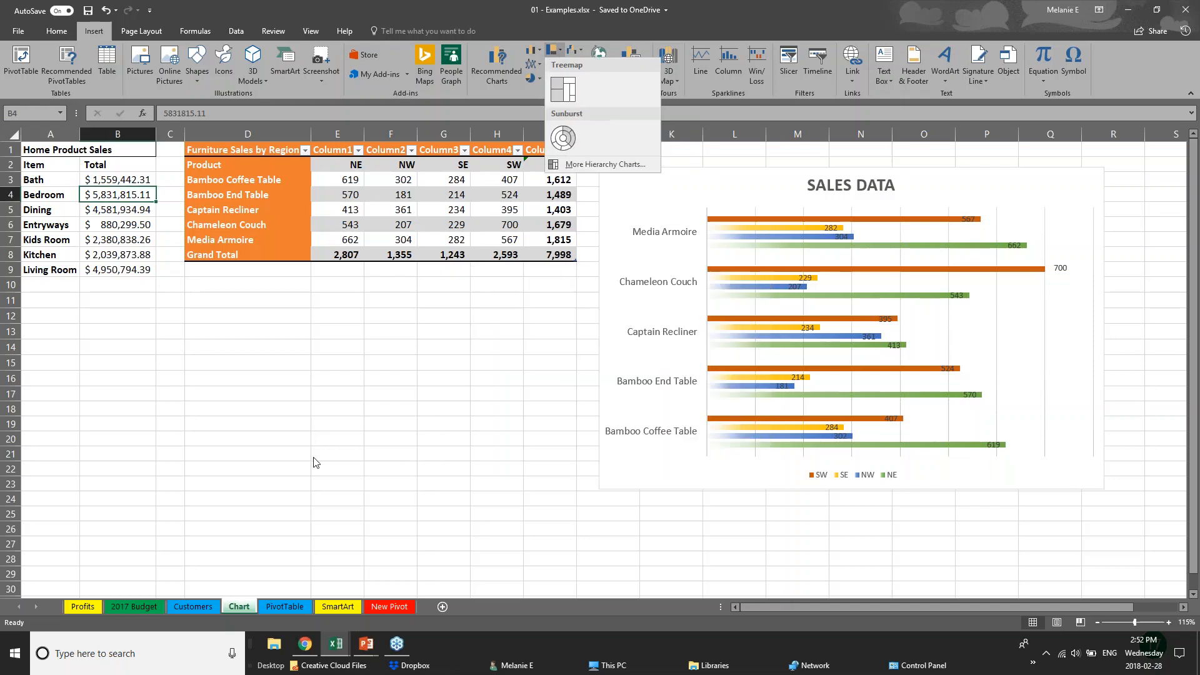
{"action": "left_click", "coordinate": [269, 153]}
{"action": "left_click_drag", "start_coordinate": [261, 151], "coordinate": [471, 205]}
{"action": "left_click", "coordinate": [344, 250]}
{"action": "left_click", "coordinate": [339, 178]}
{"action": "left_click_drag", "start_coordinate": [329, 181], "coordinate": [565, 257]}
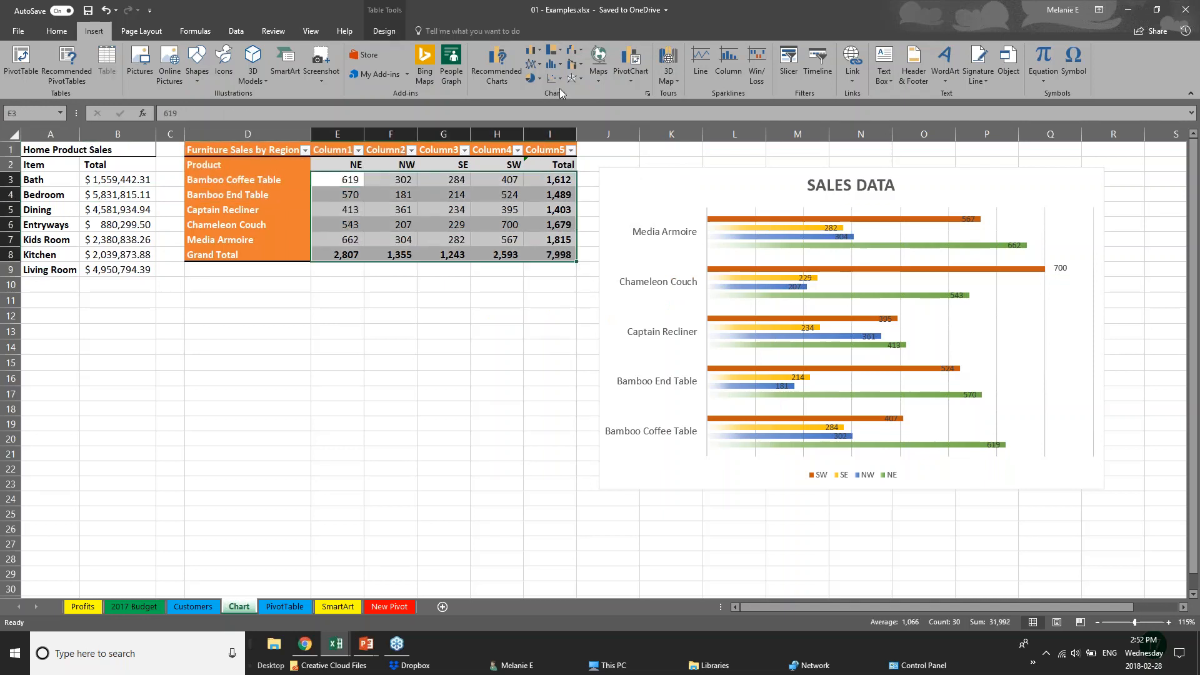
{"action": "left_click", "coordinate": [561, 55]}
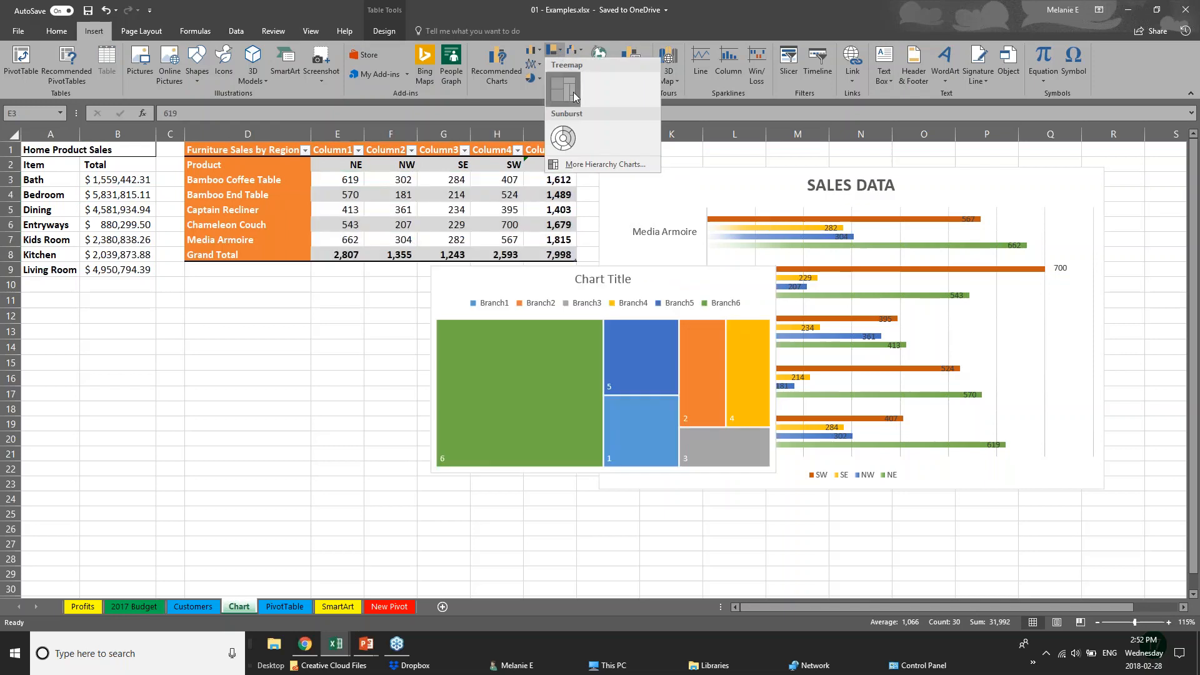
{"action": "left_click", "coordinate": [559, 63]}
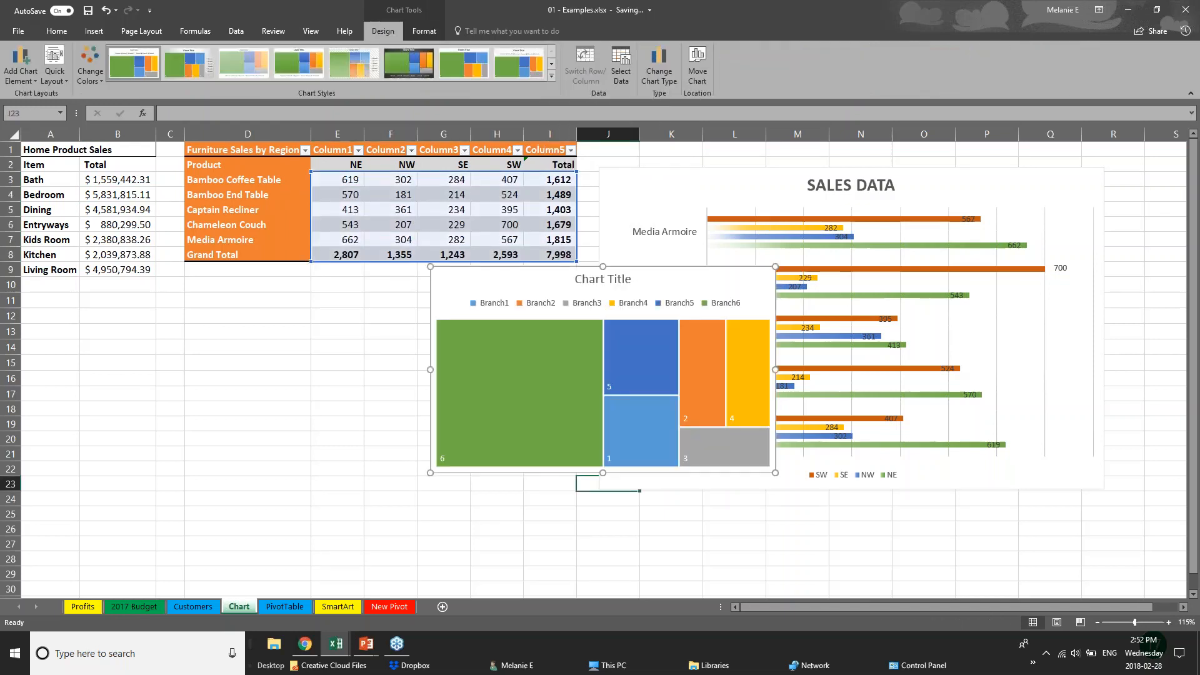
Move the treemap chart below the Furniture Sales by Region table
{"action": "left_click", "coordinate": [509, 479]}
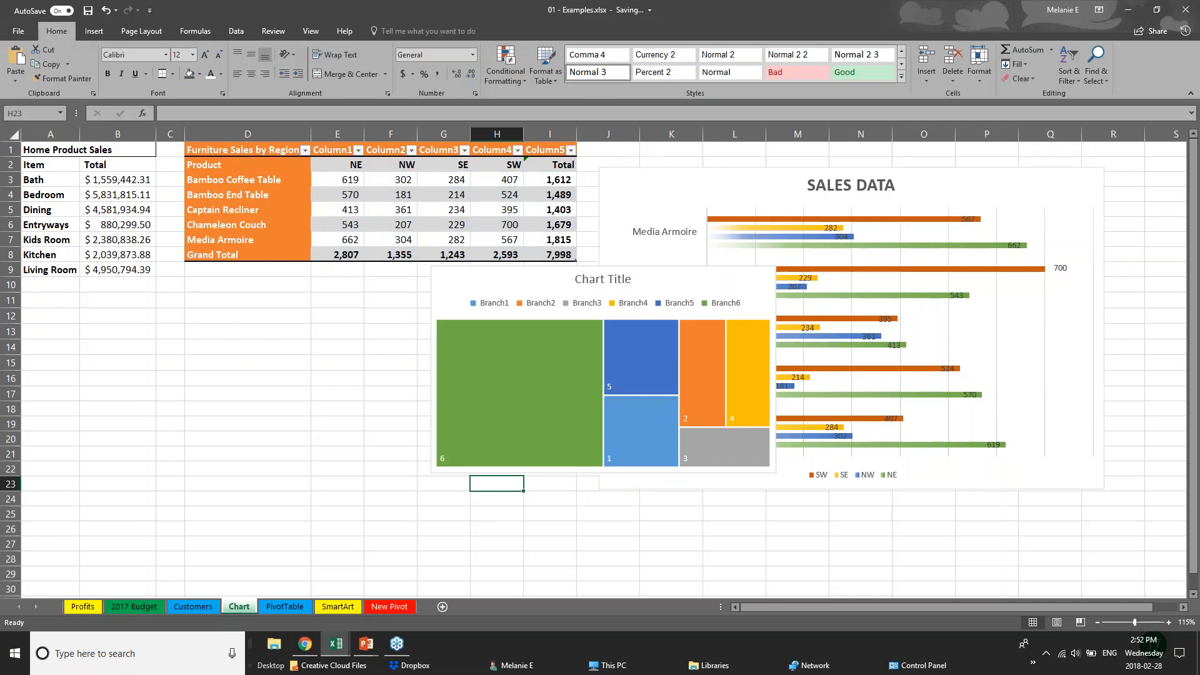
{"action": "left_click", "coordinate": [573, 337]}
{"action": "left_click_drag", "start_coordinate": [548, 276], "coordinate": [313, 308]}
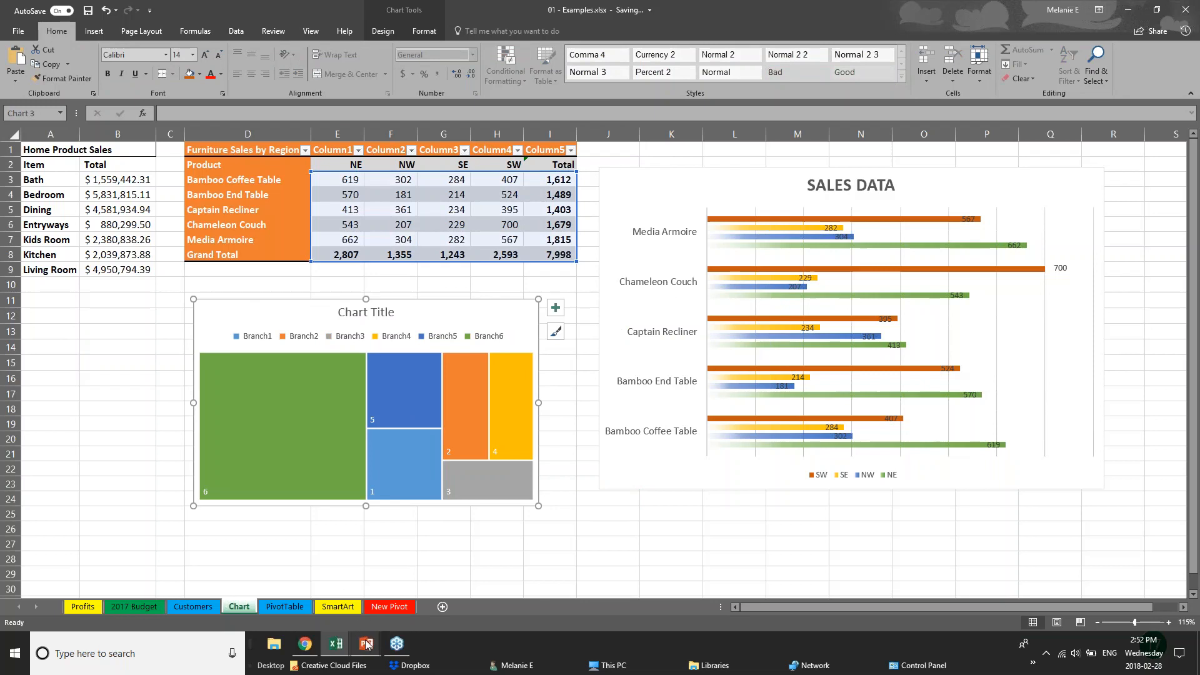
{"action": "key", "text": "Escape"}
{"action": "left_click", "coordinate": [92, 31]}
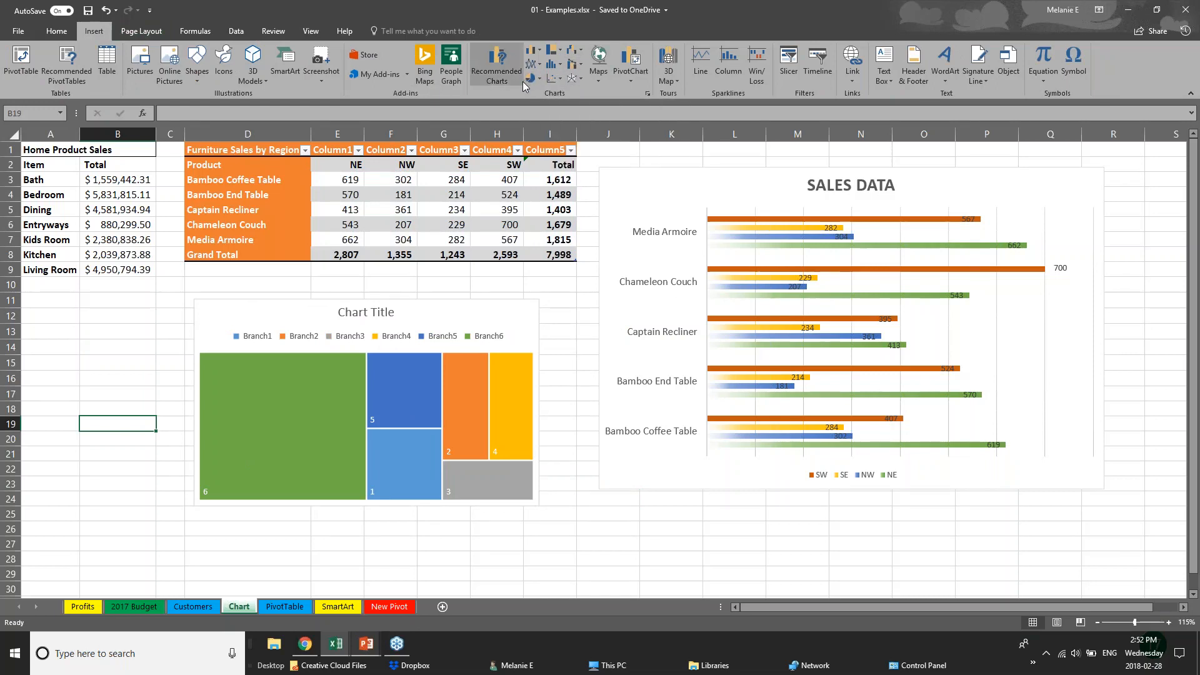
Dismiss the chart-data warnings and select the furniture sales figures E3:I8
{"action": "left_click", "coordinate": [647, 94]}
{"action": "key", "text": "Return"}
{"action": "left_click", "coordinate": [471, 92]}
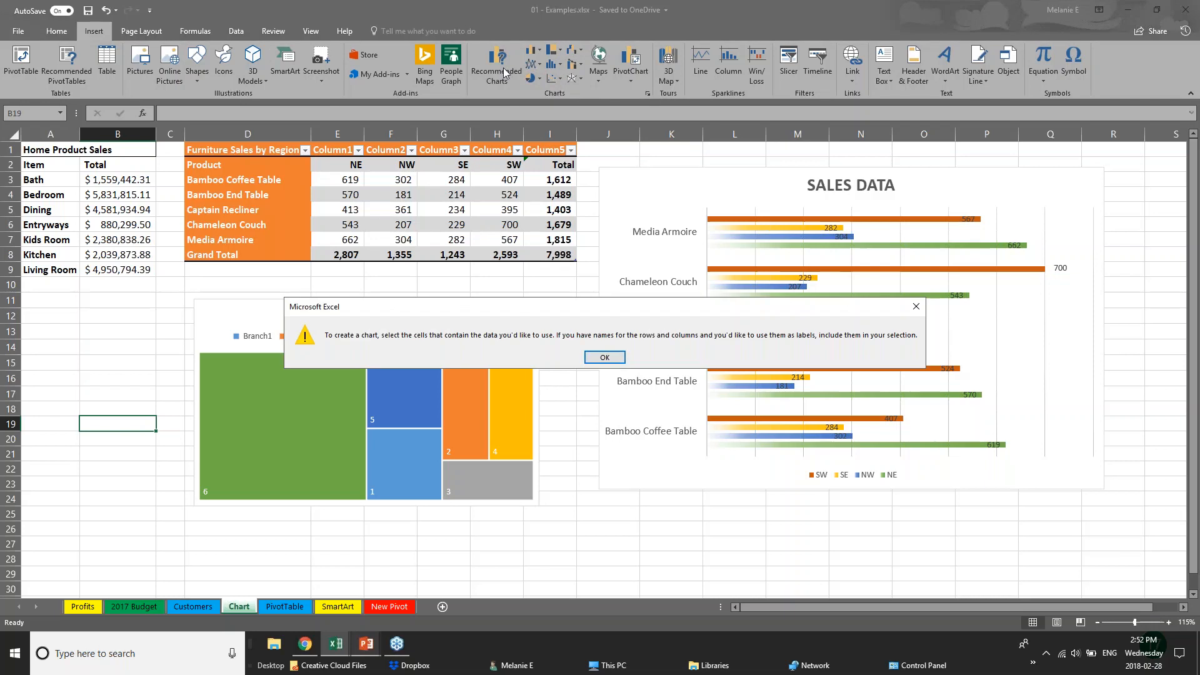
{"action": "left_click", "coordinate": [605, 361]}
{"action": "left_click_drag", "start_coordinate": [342, 182], "coordinate": [558, 253]}
Preview Waterfall, Treemap, Box and Whisker, Sunburst and Line charts in Recommended Charts, then cancel
{"action": "left_click", "coordinate": [491, 60]}
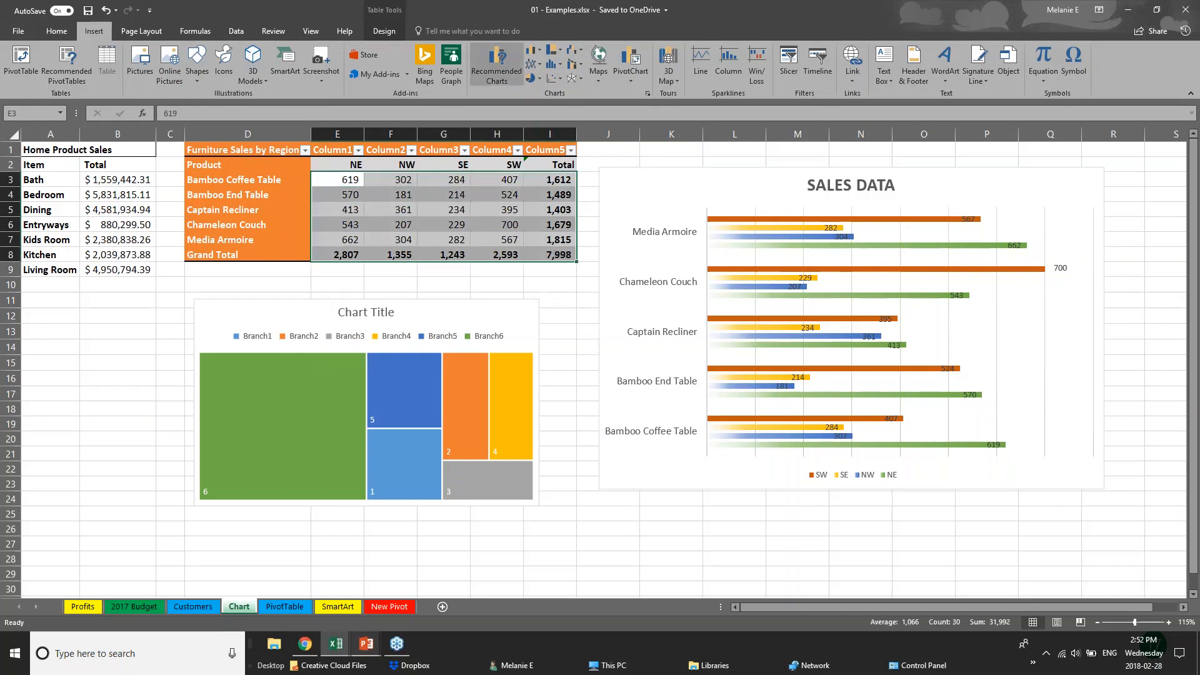
{"action": "left_click", "coordinate": [505, 158]}
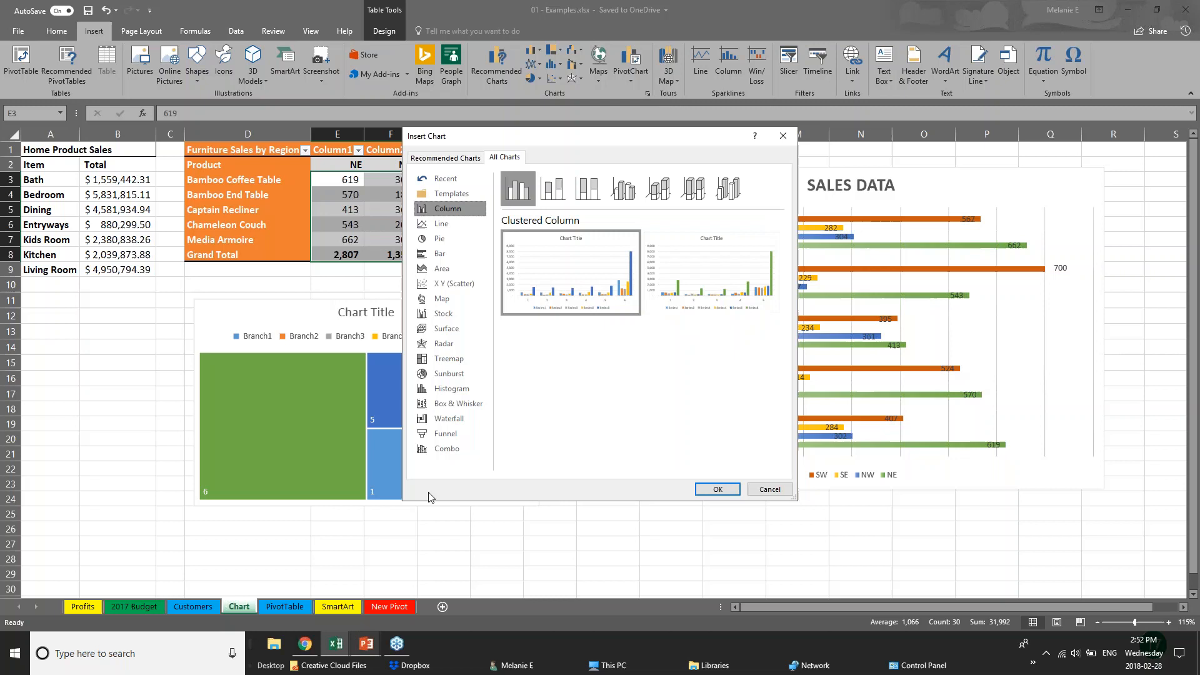
{"action": "left_click", "coordinate": [449, 423]}
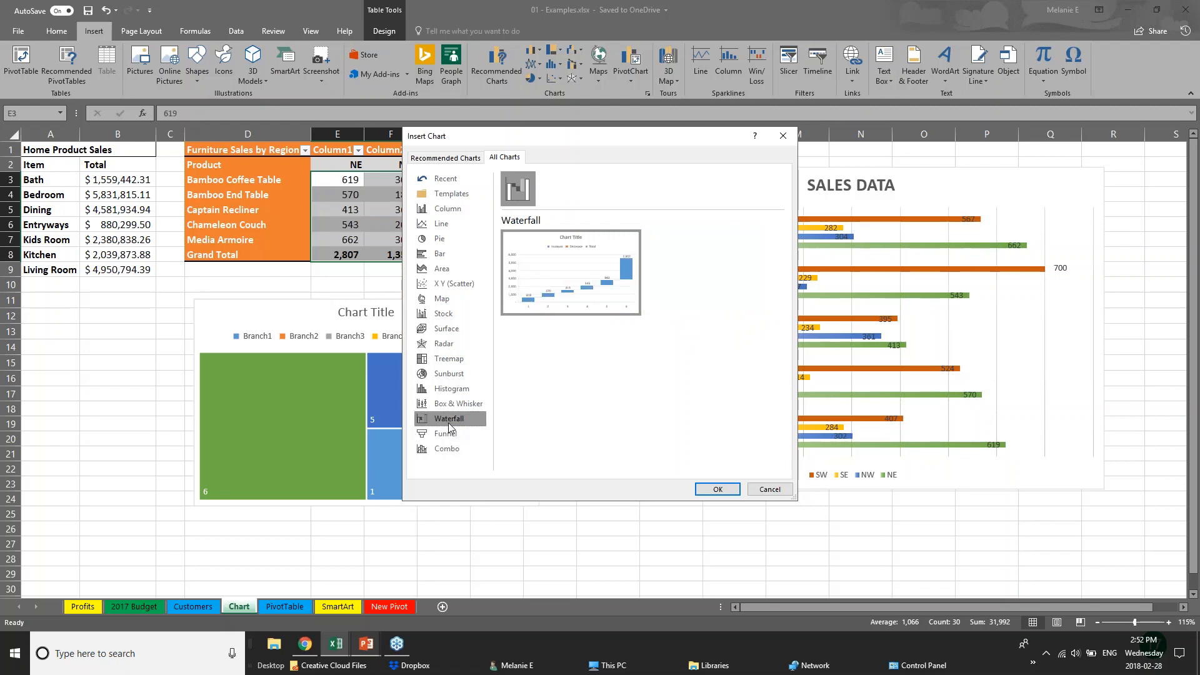
{"action": "left_click", "coordinate": [442, 359]}
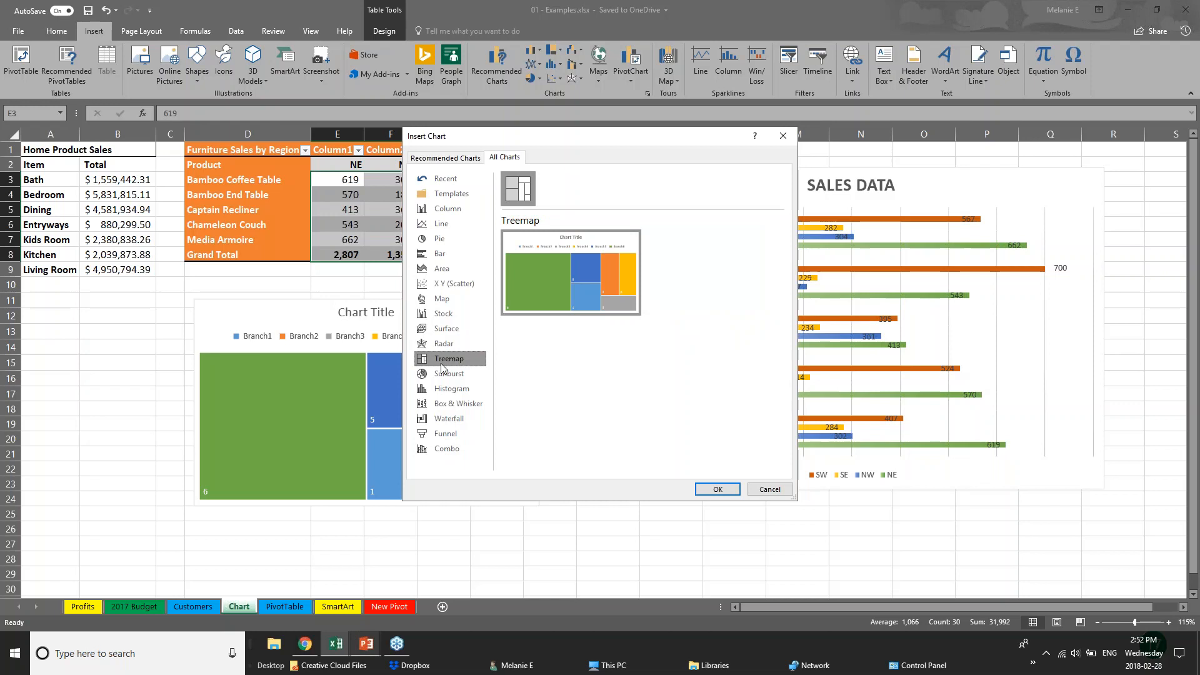
{"action": "left_click", "coordinate": [467, 405]}
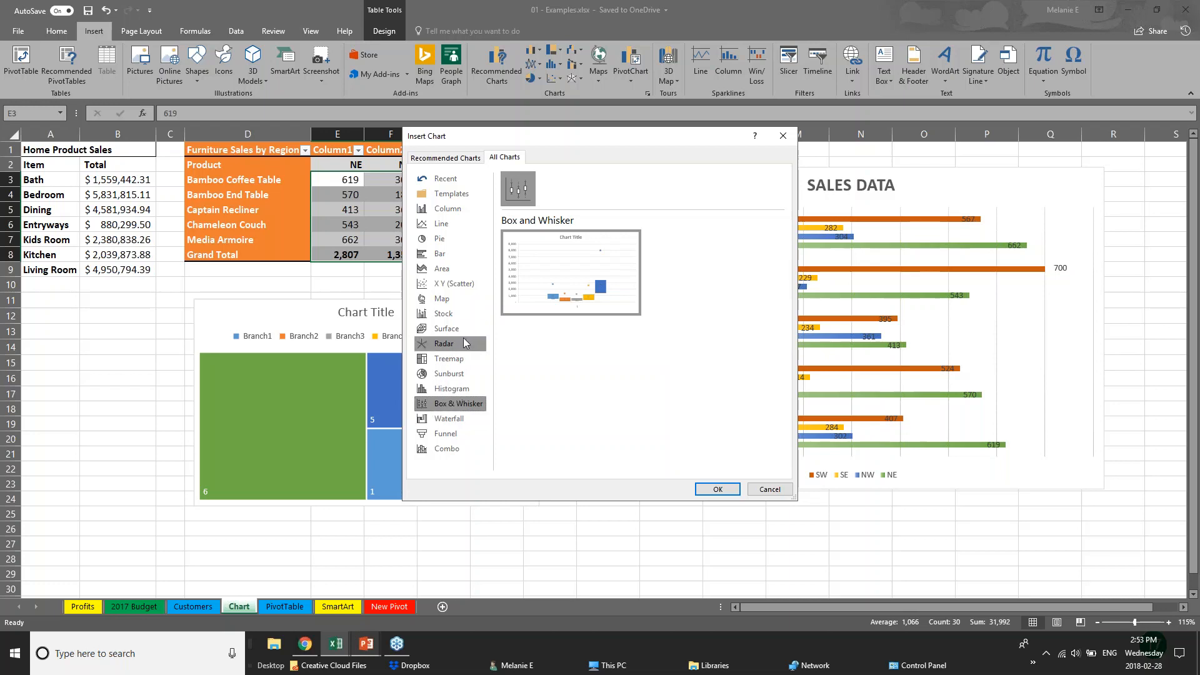
{"action": "left_click", "coordinate": [467, 372]}
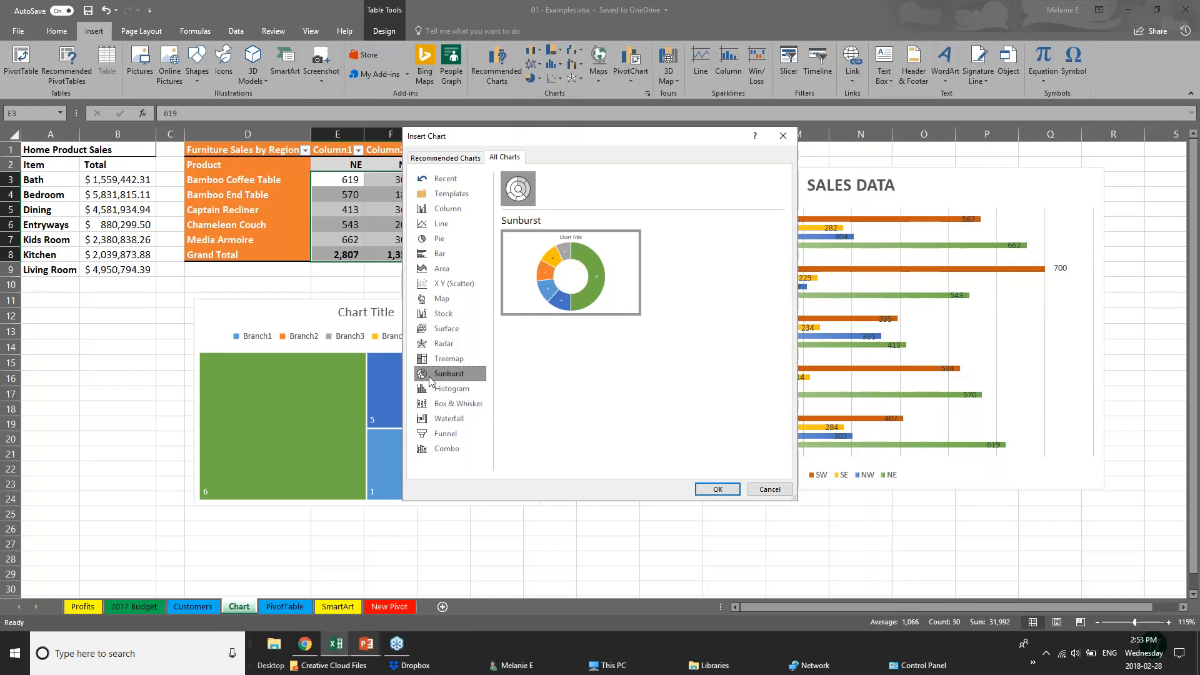
{"action": "left_click", "coordinate": [435, 157]}
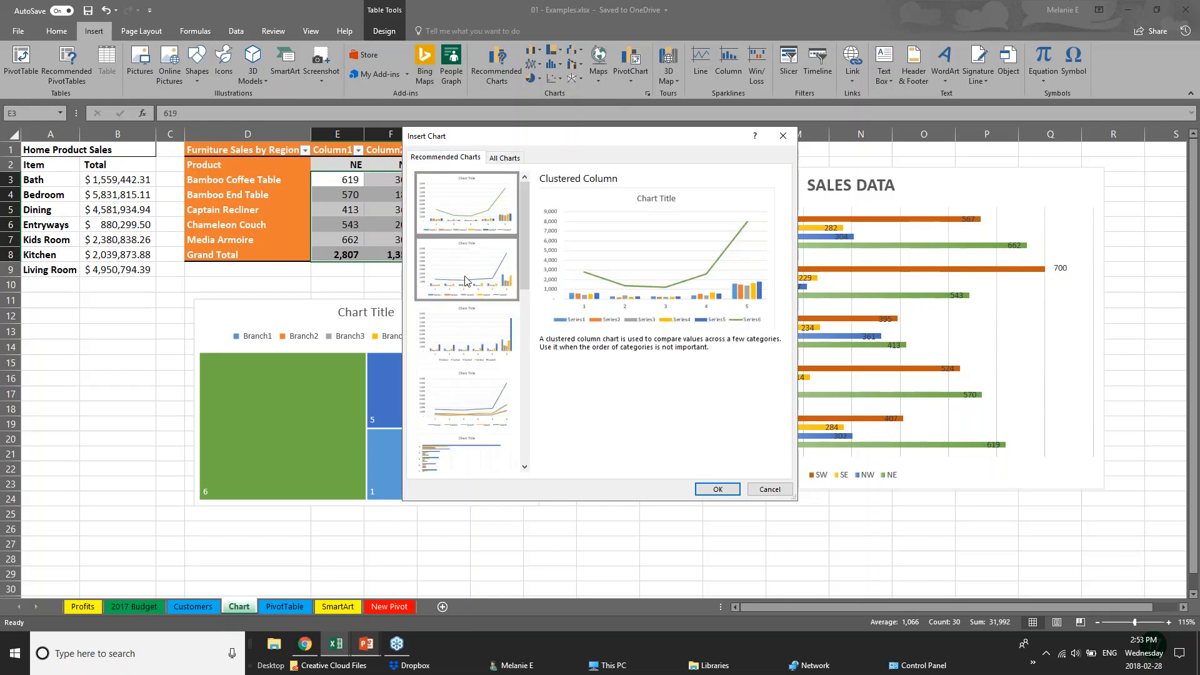
{"action": "left_click", "coordinate": [467, 334]}
{"action": "left_click", "coordinate": [470, 398]}
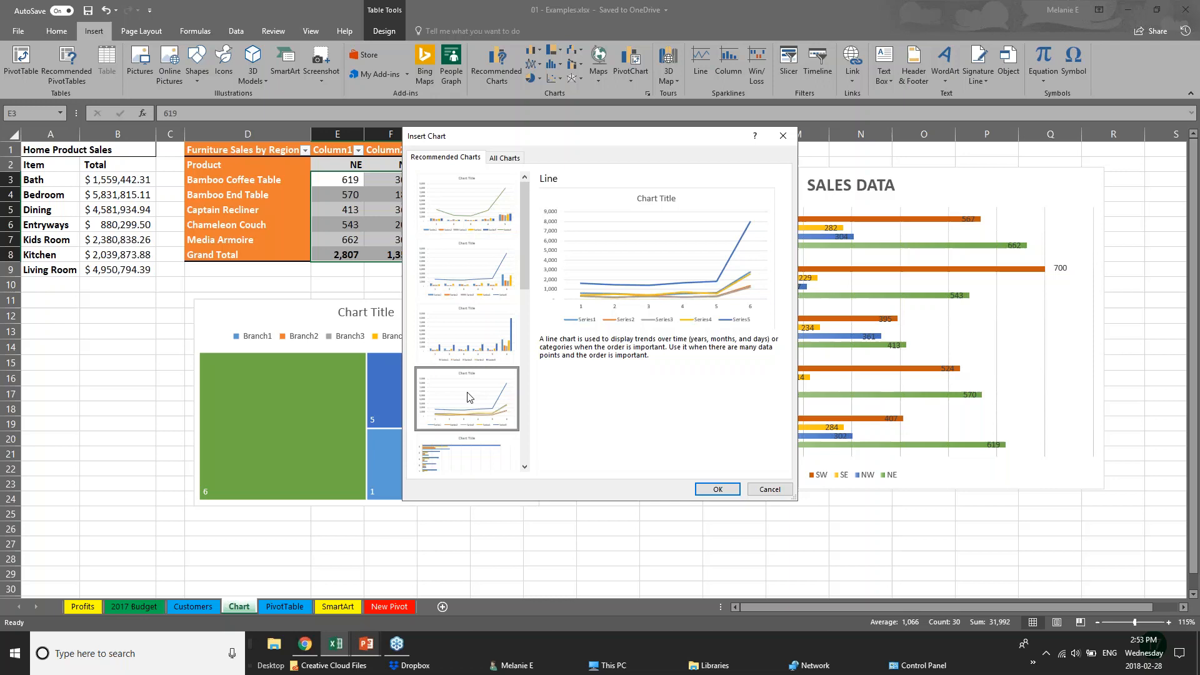
{"action": "left_click", "coordinate": [769, 489]}
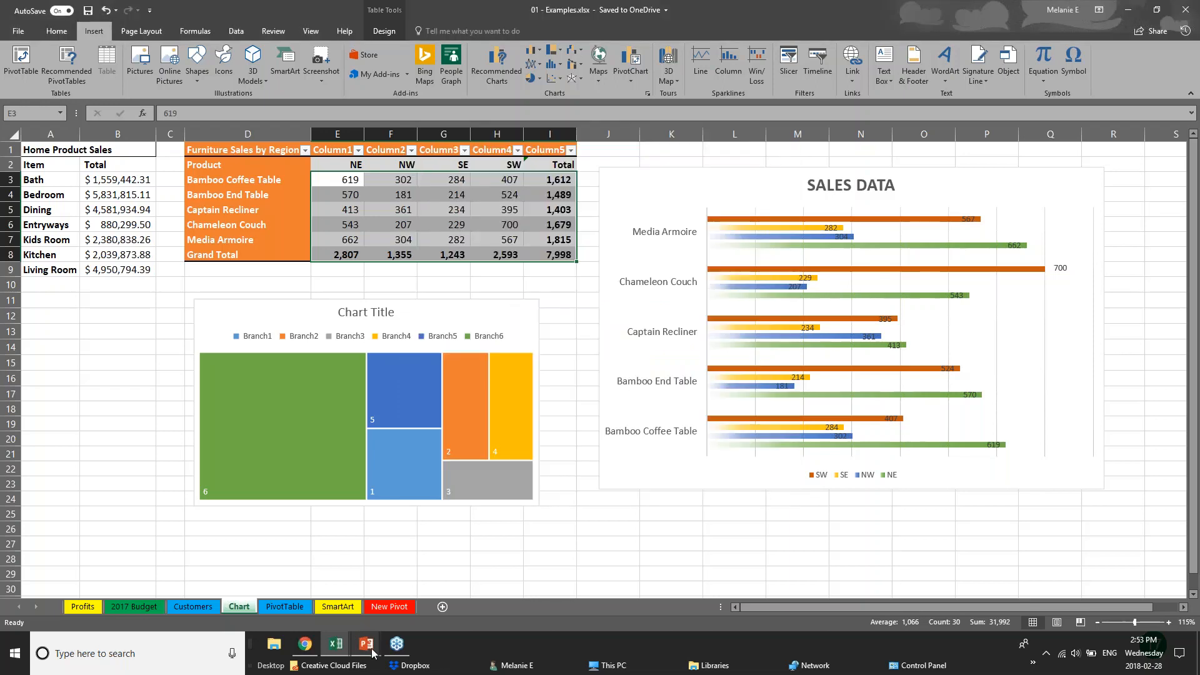
Advance the PowerPoint slide show to the 3D POWER MAPS slide
{"action": "mouse_move", "coordinate": [371, 653]}
{"action": "left_click", "coordinate": [435, 585]}
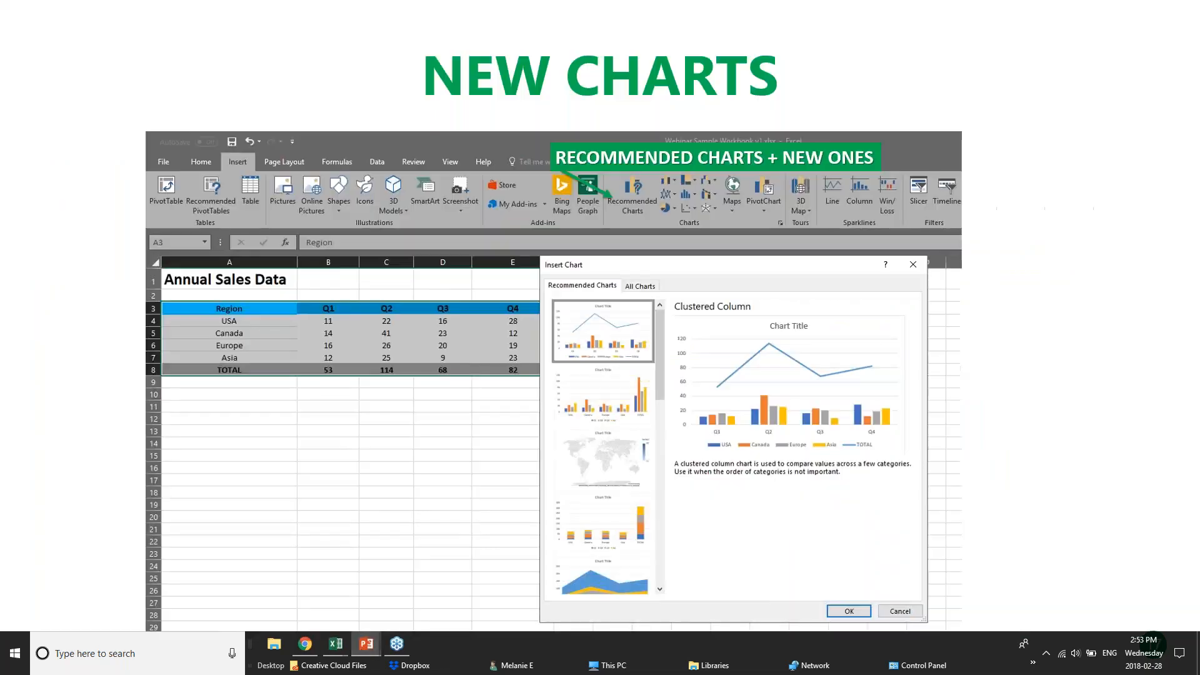
{"action": "key", "text": "Right"}
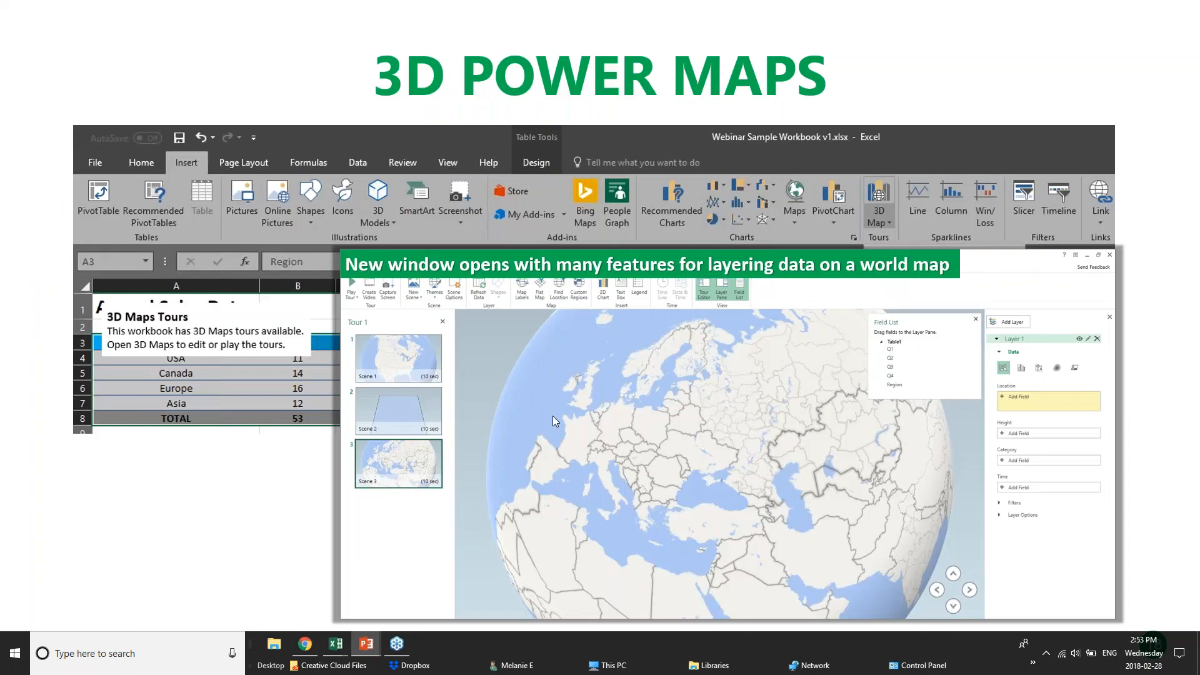
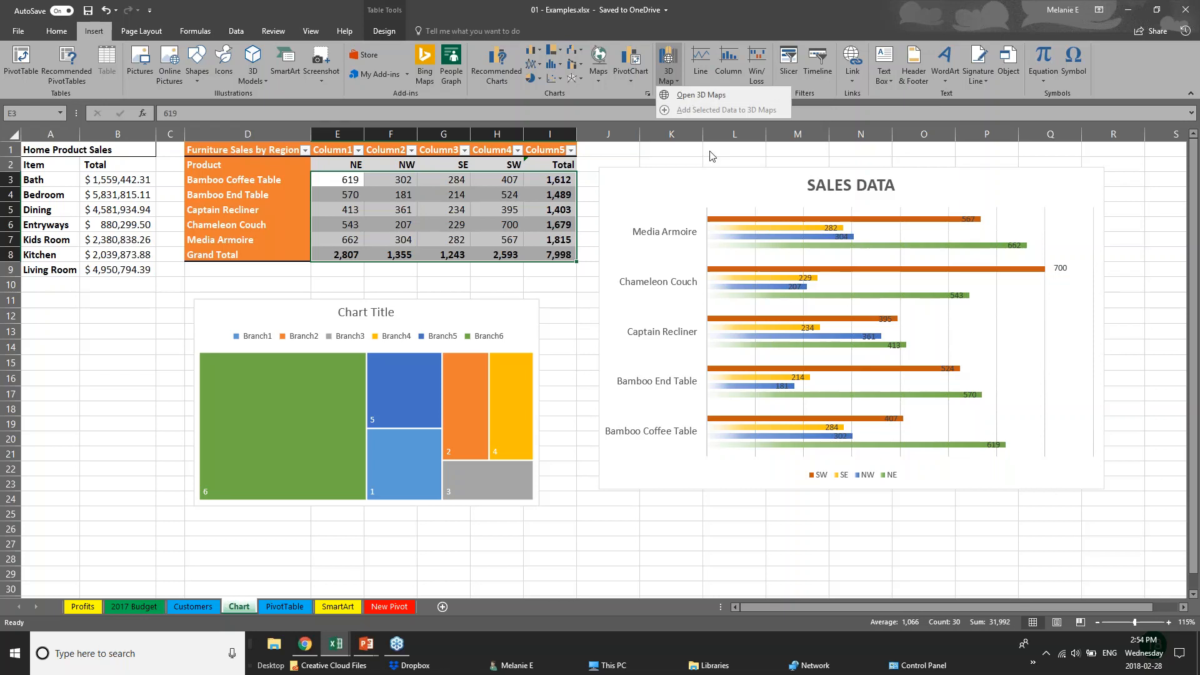
Bring the PowerPoint slide show back to the front, showing the 3D POWER MAPS slide
{"action": "mouse_move", "coordinate": [367, 644]}
{"action": "left_click", "coordinate": [322, 612]}
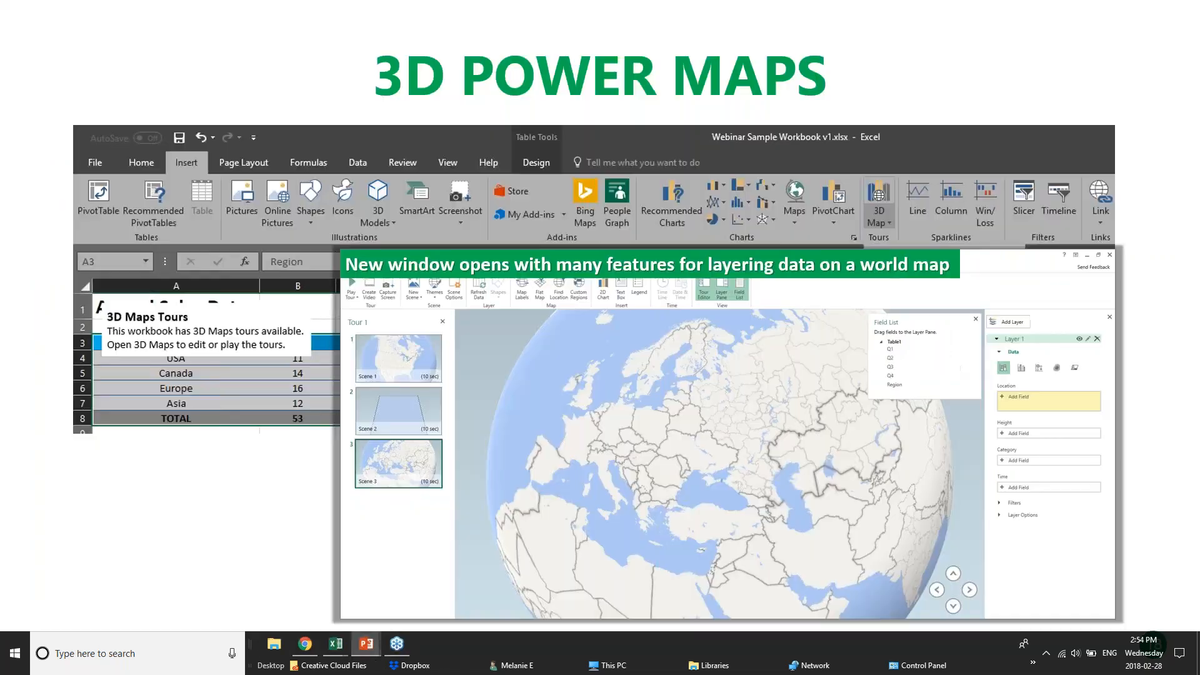
Advance to the PIVOT TABLES slide, then switch to the pivotTables.xlsx workbook in Excel
{"action": "key", "text": "Right"}
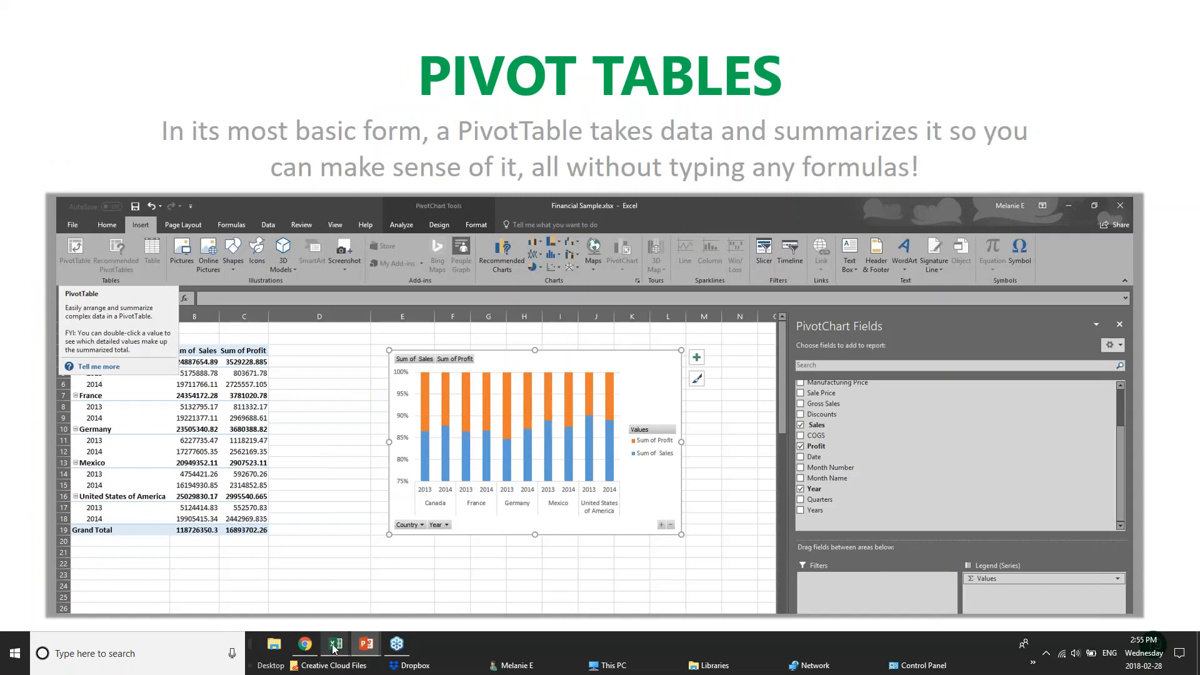
{"action": "mouse_move", "coordinate": [336, 644]}
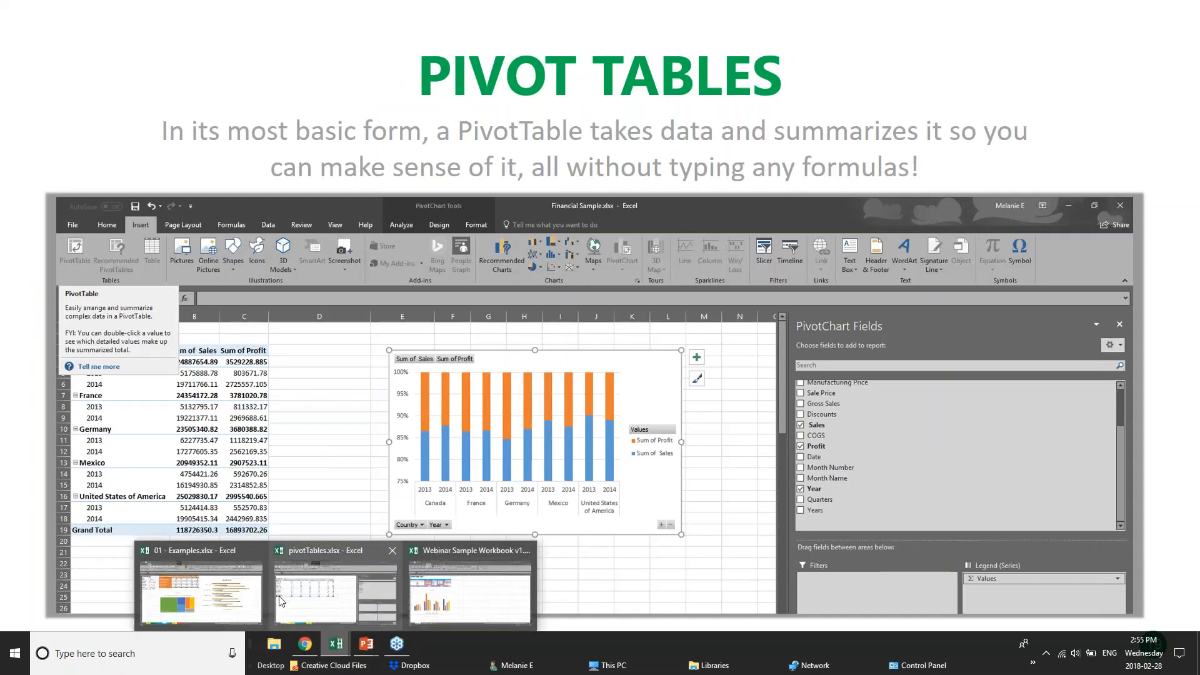
{"action": "left_click", "coordinate": [356, 591]}
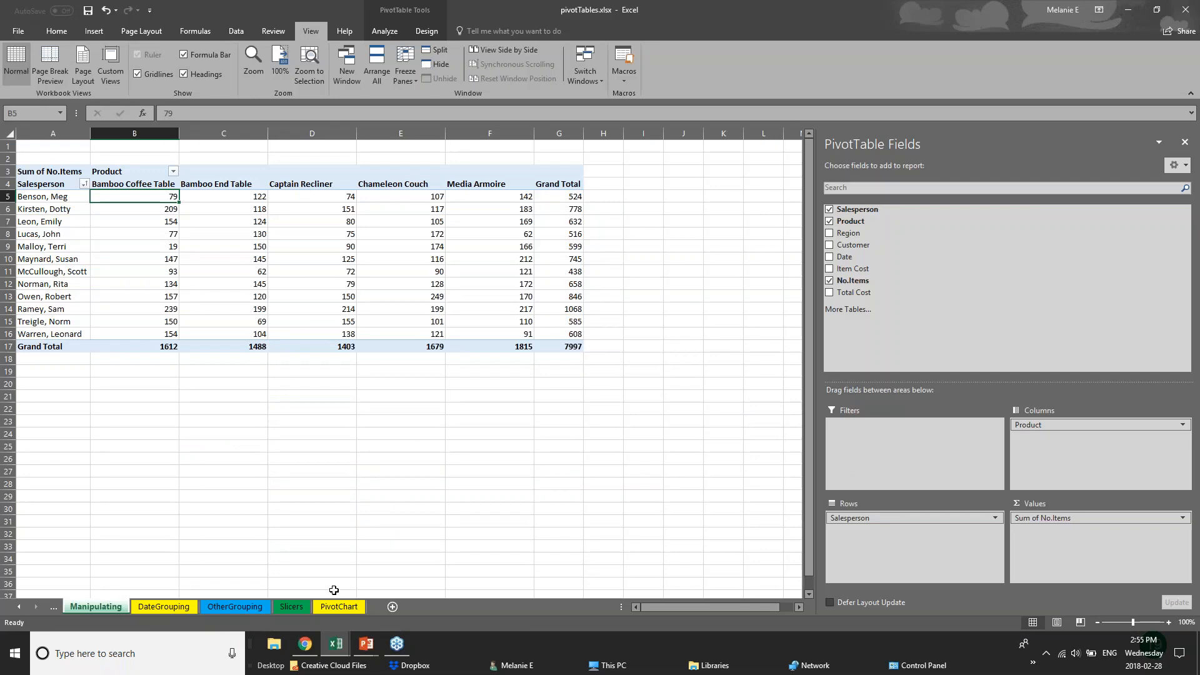
Move through the DateGrouping and OtherGrouping sheets to the Slicers sheet
{"action": "left_click", "coordinate": [183, 607]}
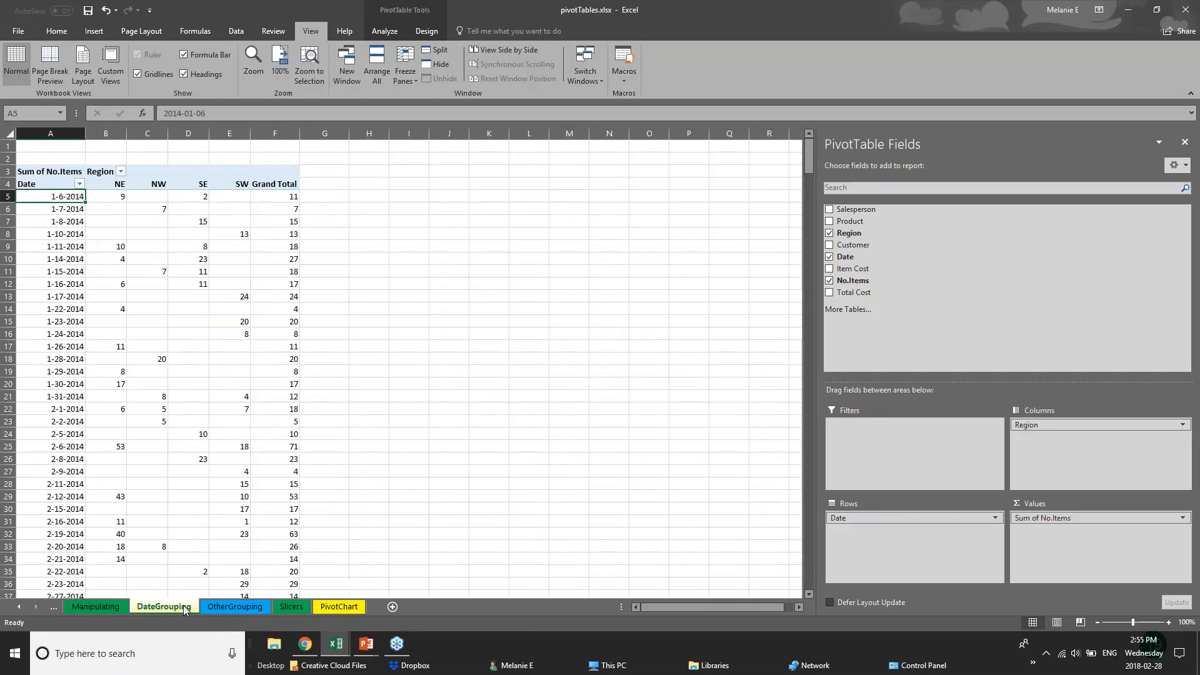
{"action": "left_click", "coordinate": [254, 609]}
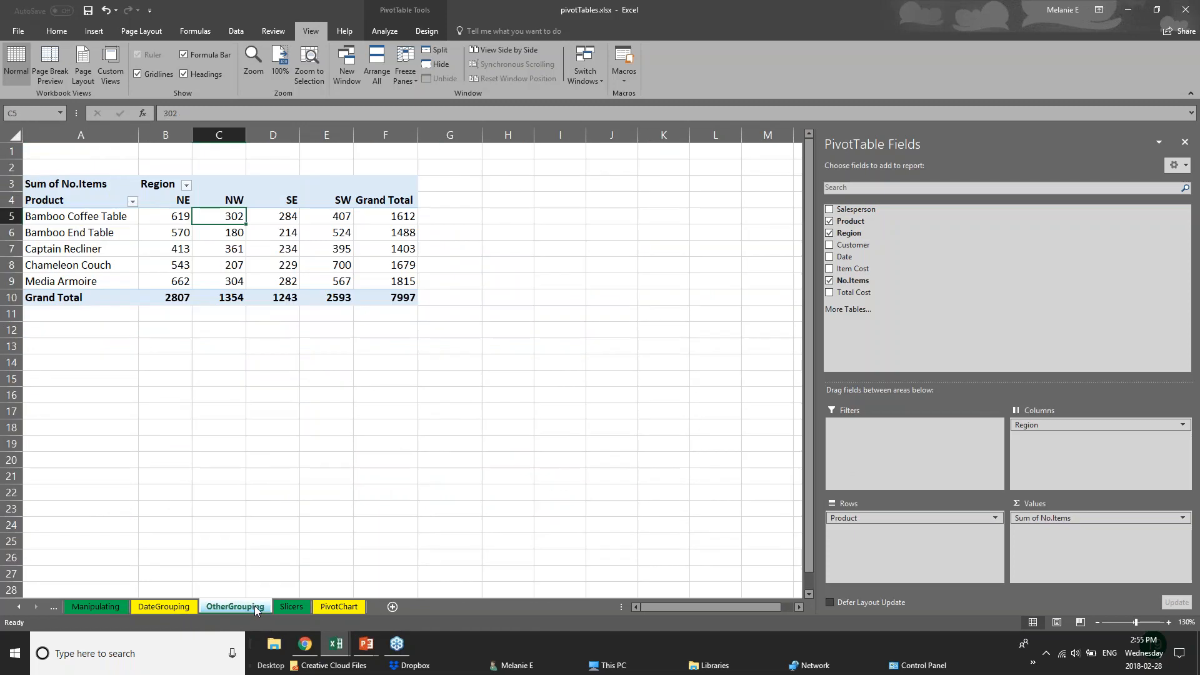
{"action": "left_click", "coordinate": [300, 607]}
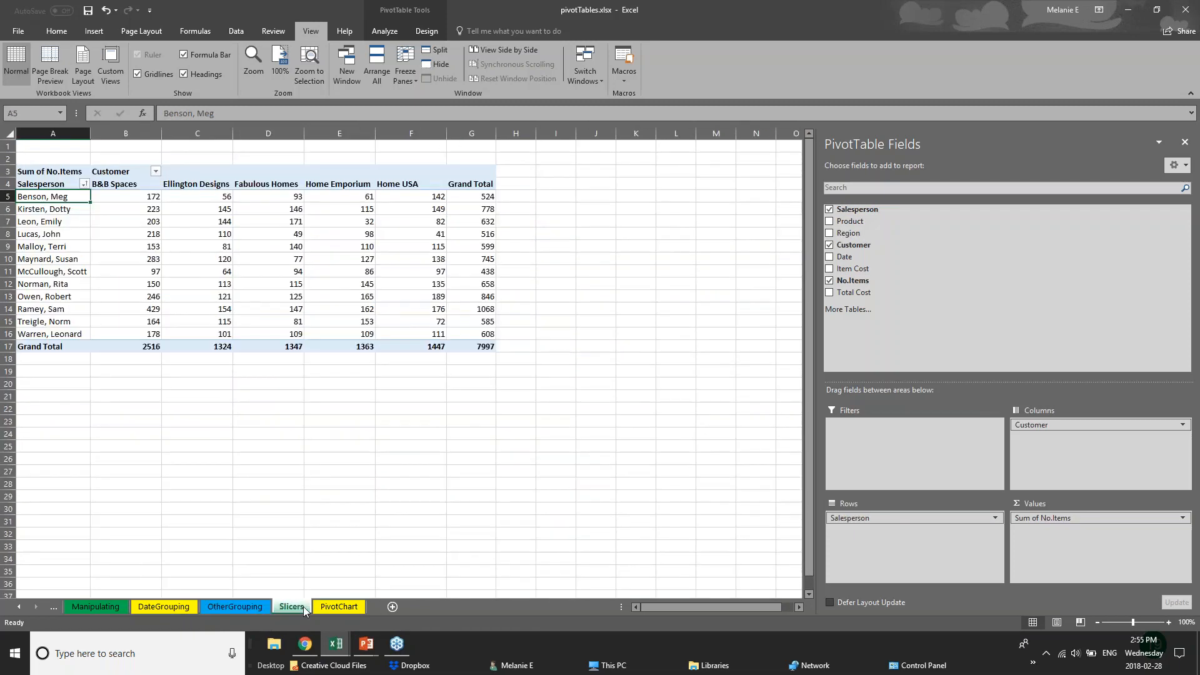
Hide the PivotTable Fields list and select the Salesperson/Customer pivot table
{"action": "left_click", "coordinate": [1185, 9]}
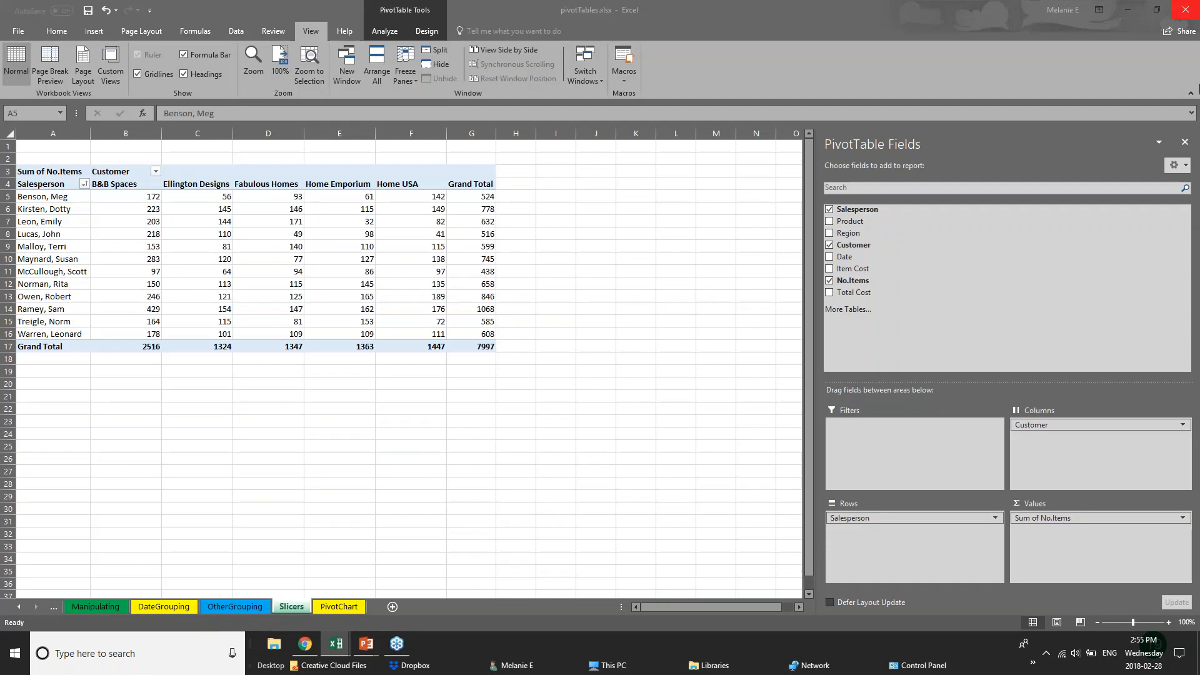
{"action": "left_click", "coordinate": [1185, 144]}
{"action": "left_click", "coordinate": [369, 319]}
{"action": "left_click", "coordinate": [130, 334]}
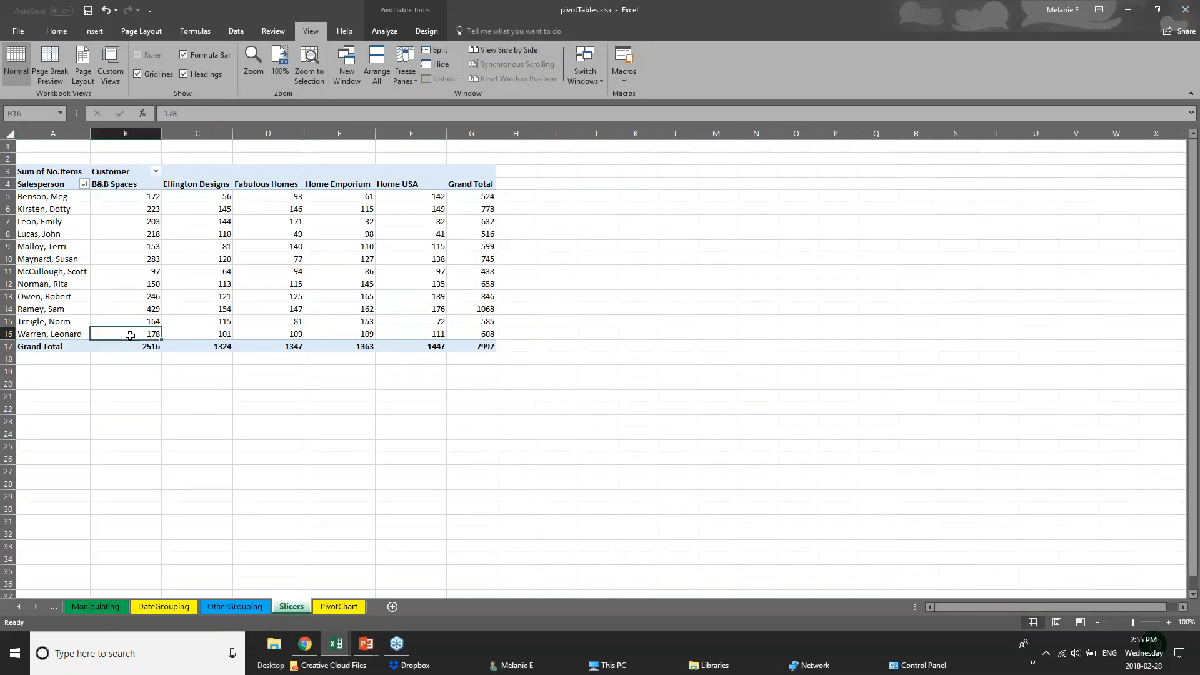
{"action": "left_click", "coordinate": [45, 163]}
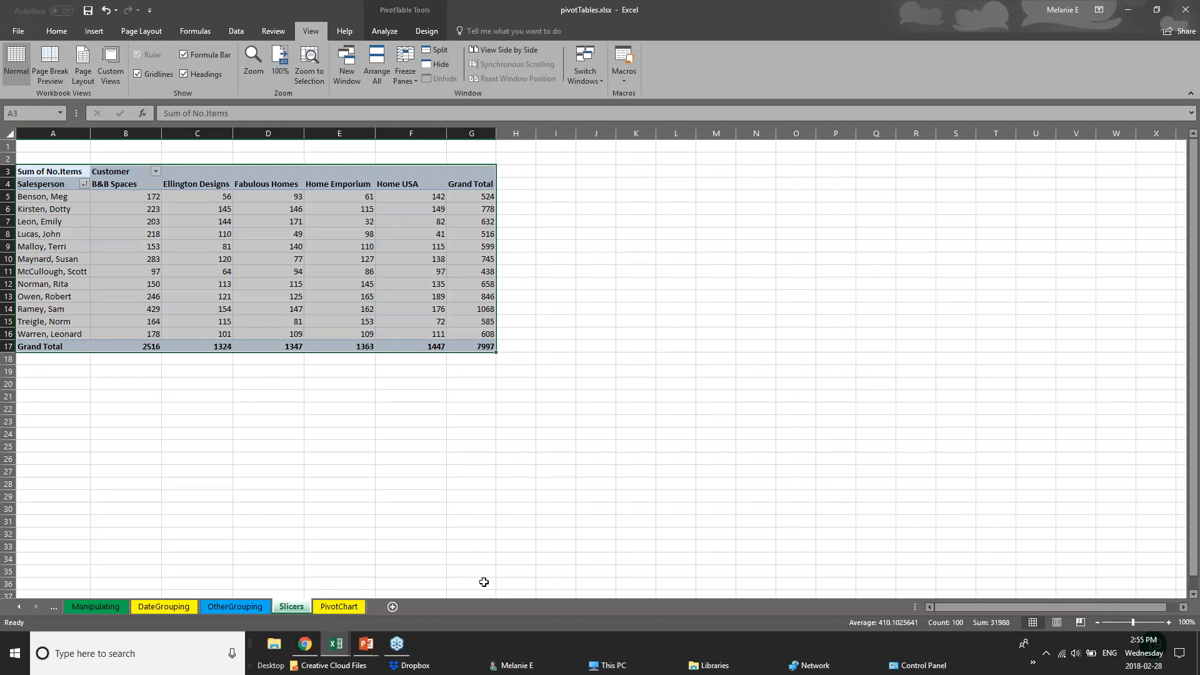
Briefly show the PIVOT TABLES slide, then return to the pivotTables workbook
{"action": "mouse_move", "coordinate": [368, 646]}
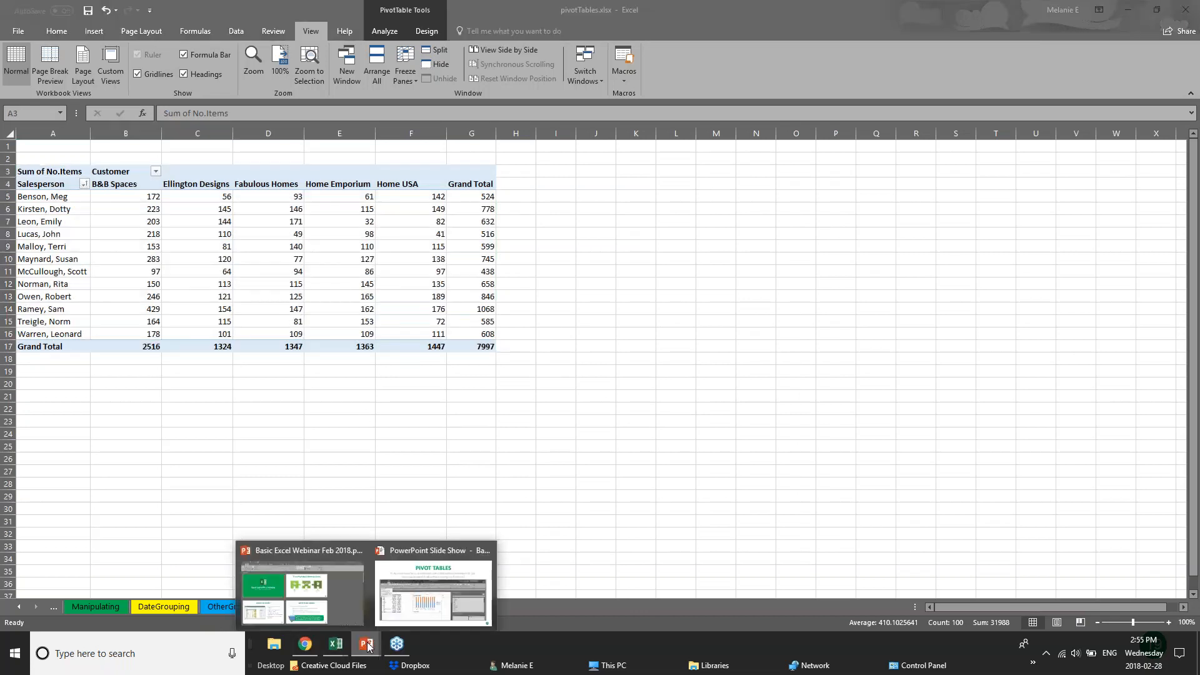
{"action": "left_click", "coordinate": [399, 600]}
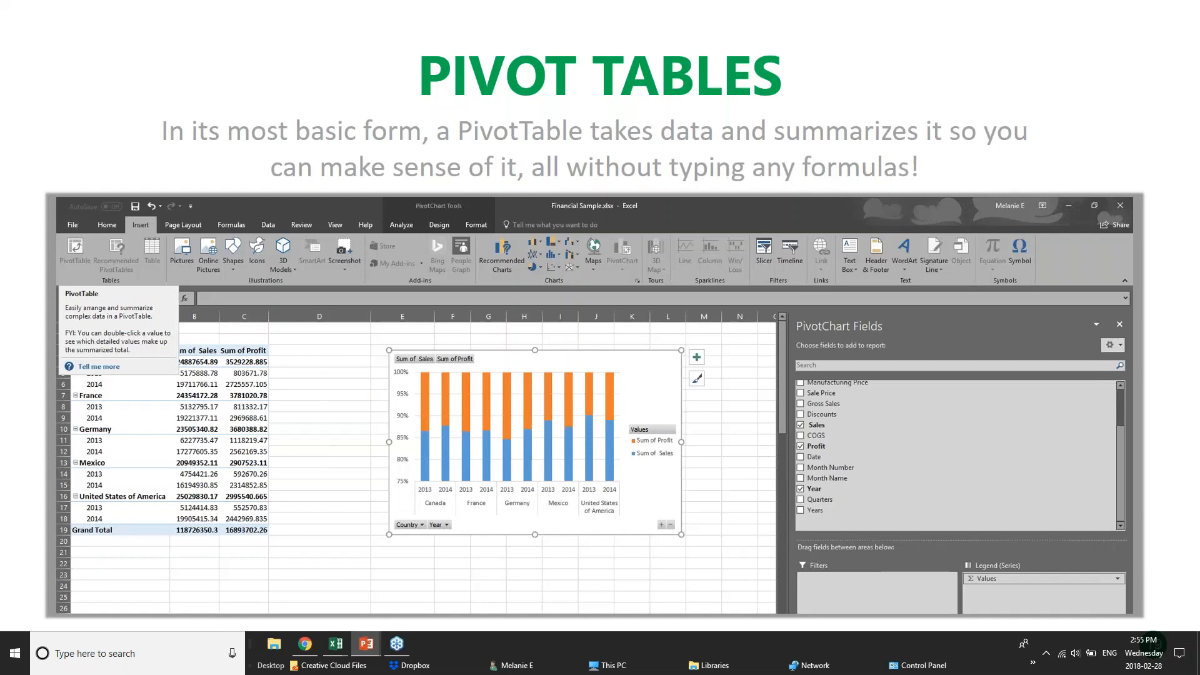
{"action": "mouse_move", "coordinate": [343, 641]}
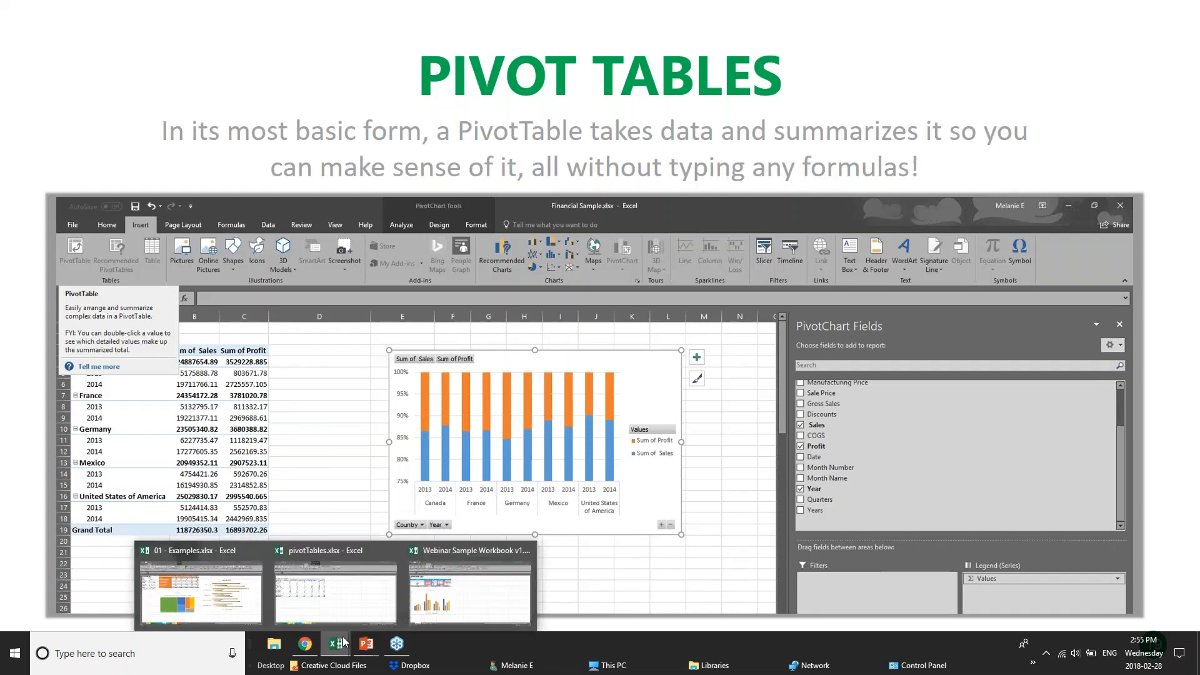
{"action": "left_click", "coordinate": [342, 596]}
Demonstrate selecting cells and ranges in the Slicers pivot table, ending on empty cell D20
{"action": "left_click", "coordinate": [140, 212]}
{"action": "left_click_drag", "start_coordinate": [24, 197], "coordinate": [215, 197]}
{"action": "left_click", "coordinate": [216, 198]}
{"action": "left_click", "coordinate": [520, 197]}
{"action": "left_click_drag", "start_coordinate": [75, 222], "coordinate": [142, 235]}
{"action": "left_click_drag", "start_coordinate": [201, 184], "coordinate": [200, 349]}
{"action": "left_click", "coordinate": [261, 386]}
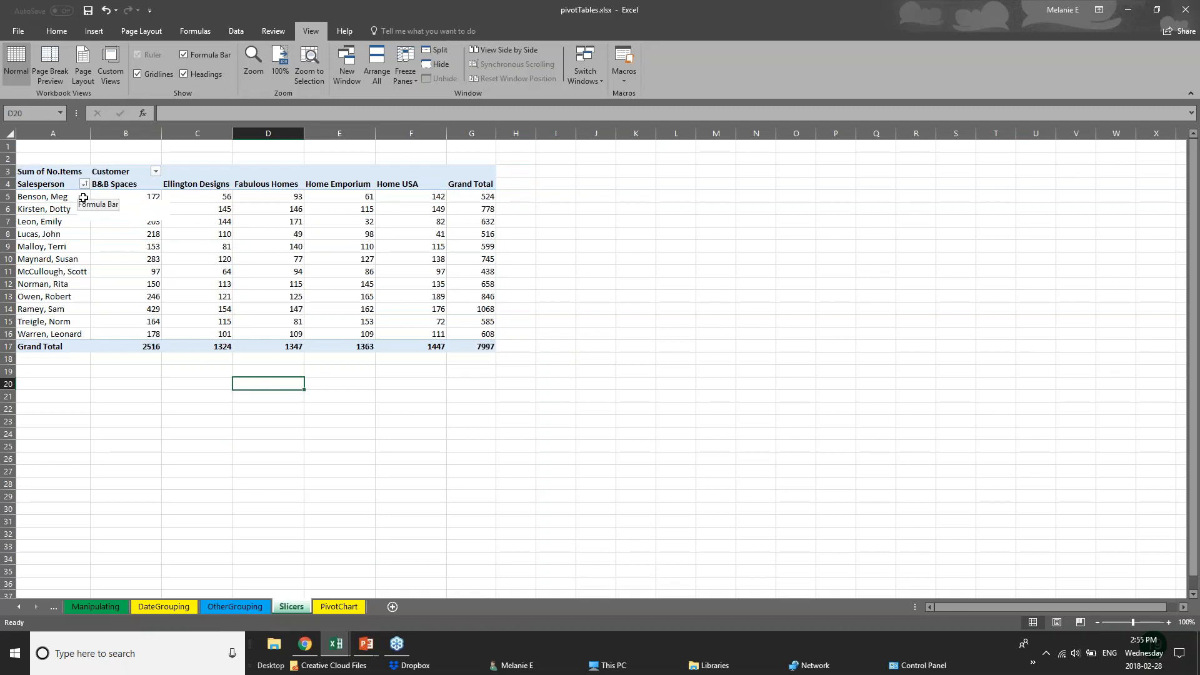
Switch to the PivotTable sheet of the 01 - Examples workbook
{"action": "left_click", "coordinate": [262, 608]}
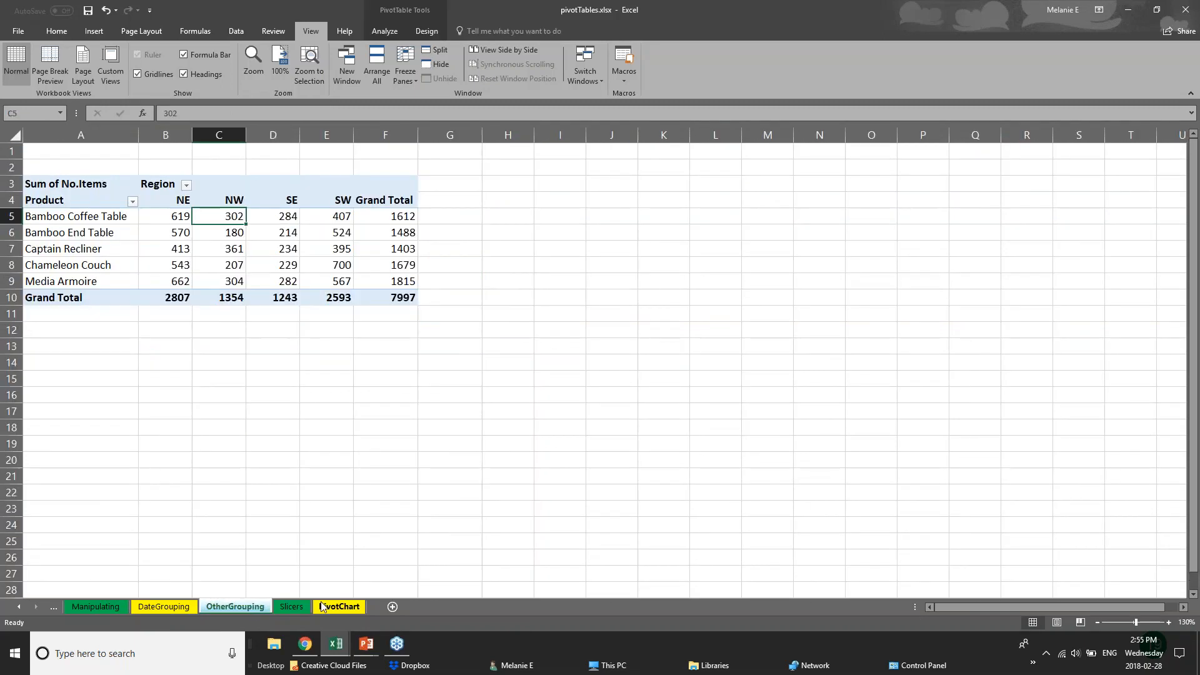
{"action": "left_click", "coordinate": [322, 606]}
{"action": "mouse_move", "coordinate": [335, 643]}
{"action": "left_click", "coordinate": [232, 622]}
{"action": "left_click", "coordinate": [290, 608]}
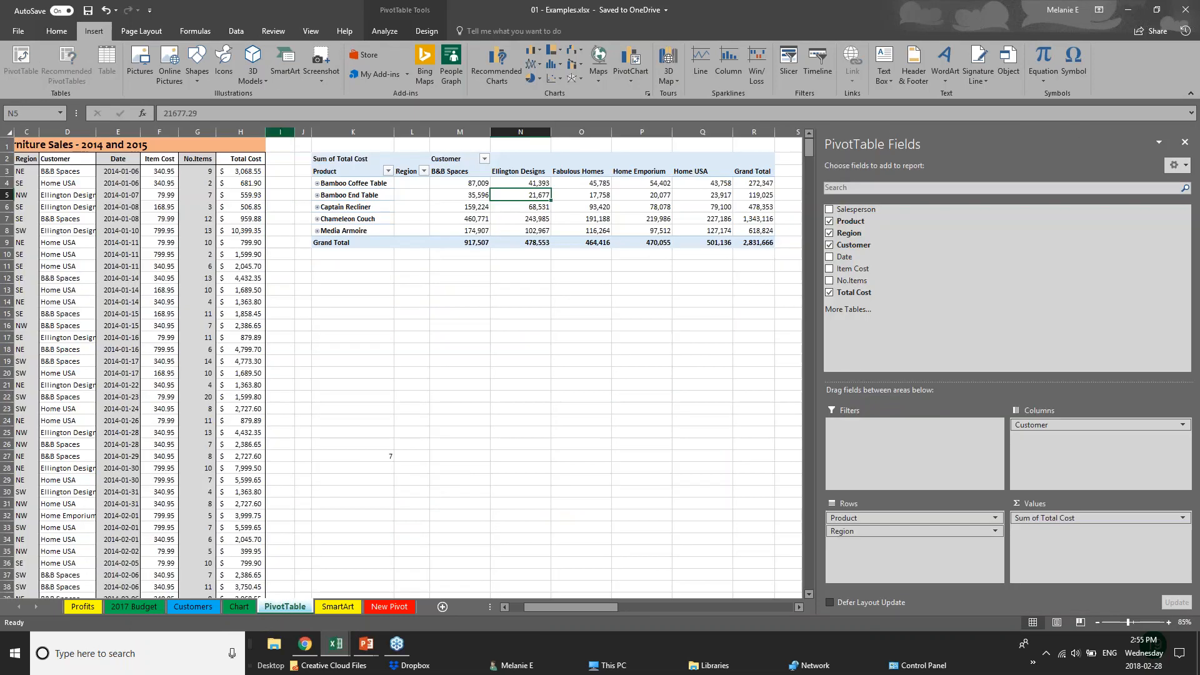
Hide the field list and delete the existing pivot table in K1:T11
{"action": "left_click", "coordinate": [388, 162]}
{"action": "left_click", "coordinate": [1184, 141]}
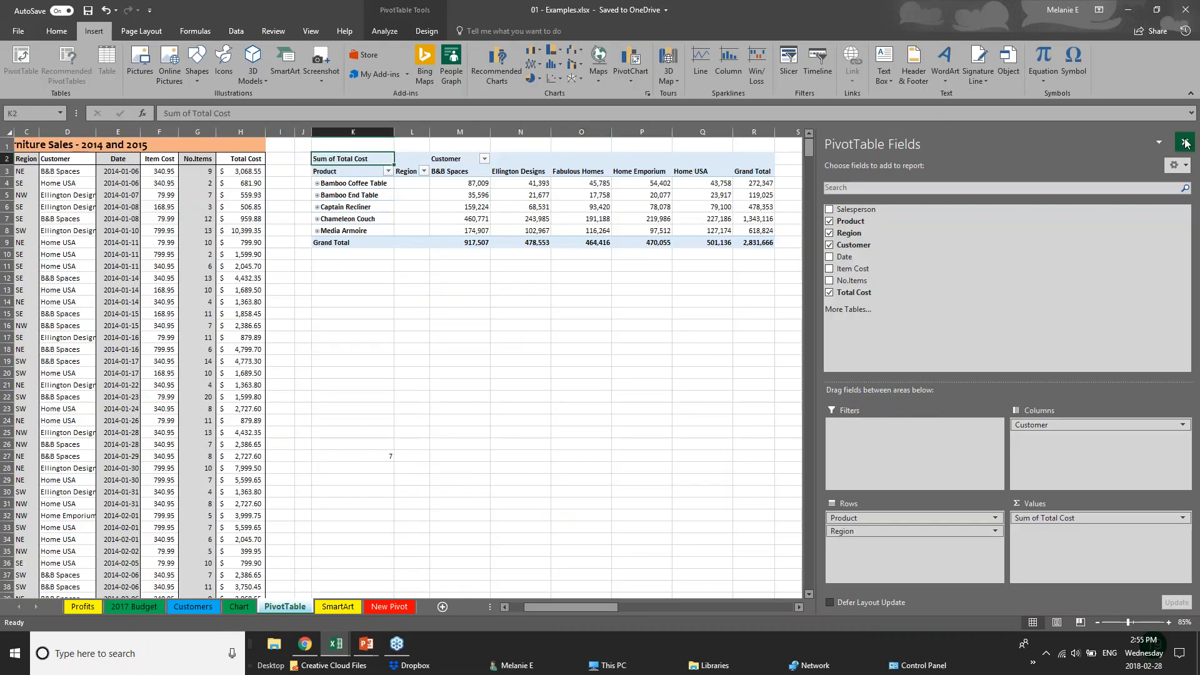
{"action": "left_click_drag", "start_coordinate": [341, 145], "coordinate": [842, 267]}
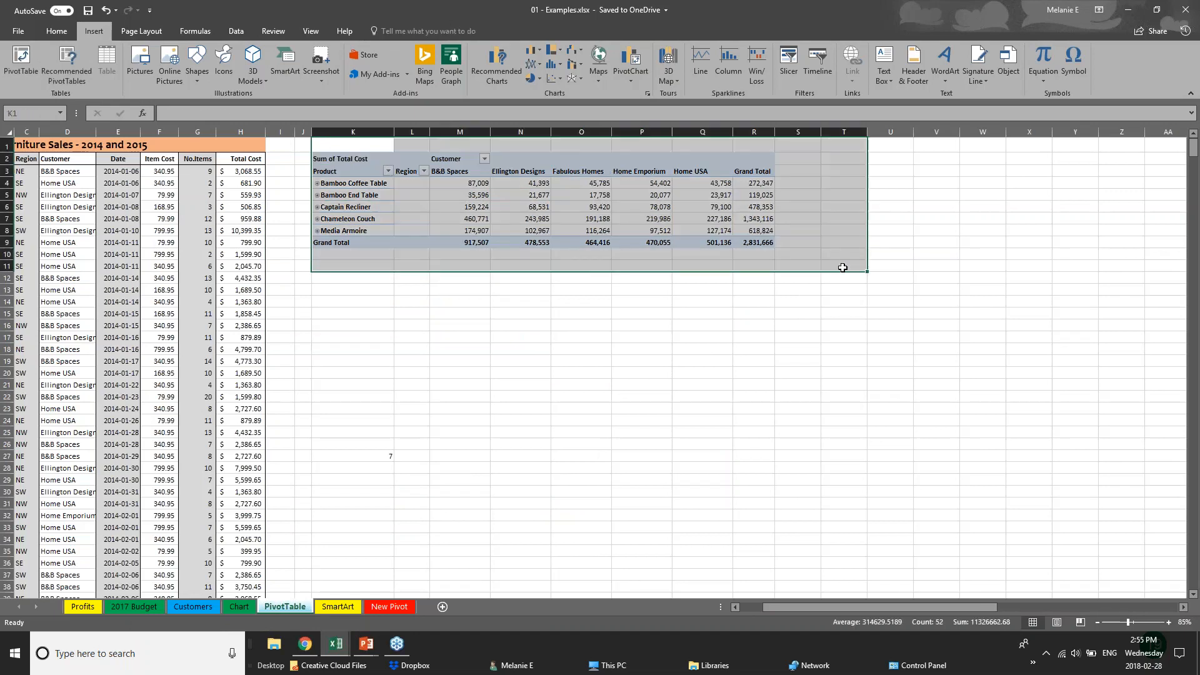
{"action": "key", "text": "Delete"}
{"action": "left_click", "coordinate": [166, 252]}
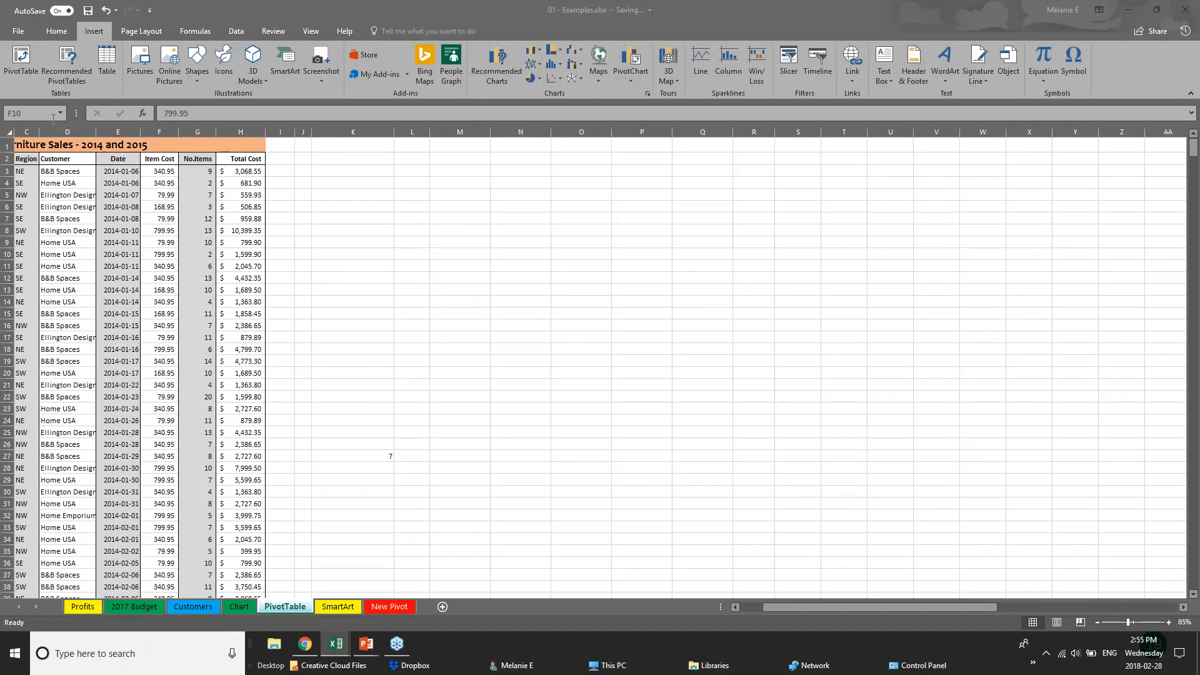
Review the furniture sales data and its Total Cost formulas, ending on empty cell K14
{"action": "left_click_drag", "start_coordinate": [781, 606], "coordinate": [760, 606]}
{"action": "left_click", "coordinate": [56, 197]}
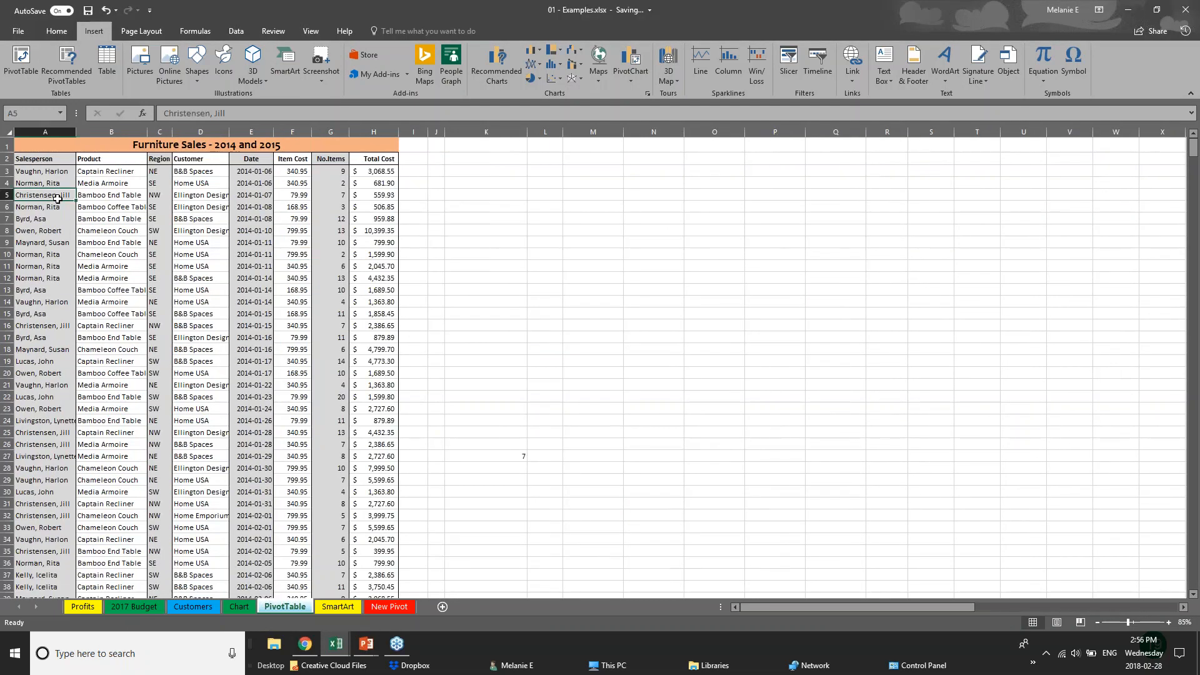
{"action": "scroll", "coordinate": [29, 366], "scroll_direction": "down", "scroll_amount": 2}
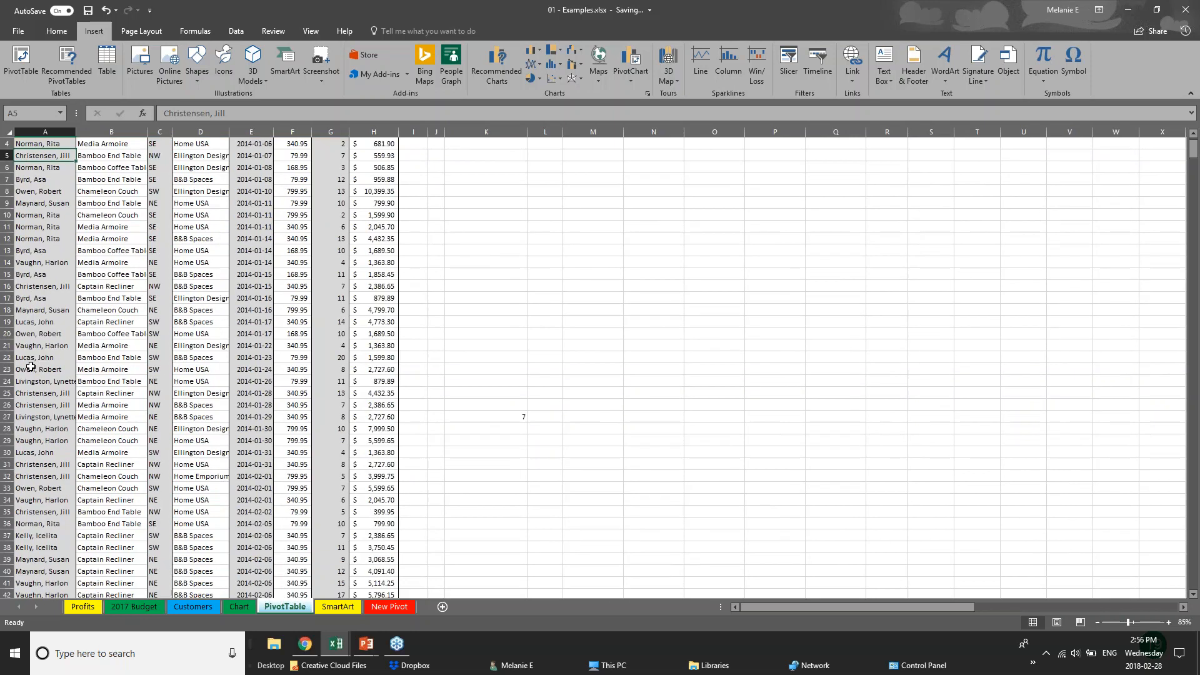
{"action": "scroll", "coordinate": [30, 366], "scroll_direction": "up", "scroll_amount": 2}
{"action": "left_click", "coordinate": [362, 175]}
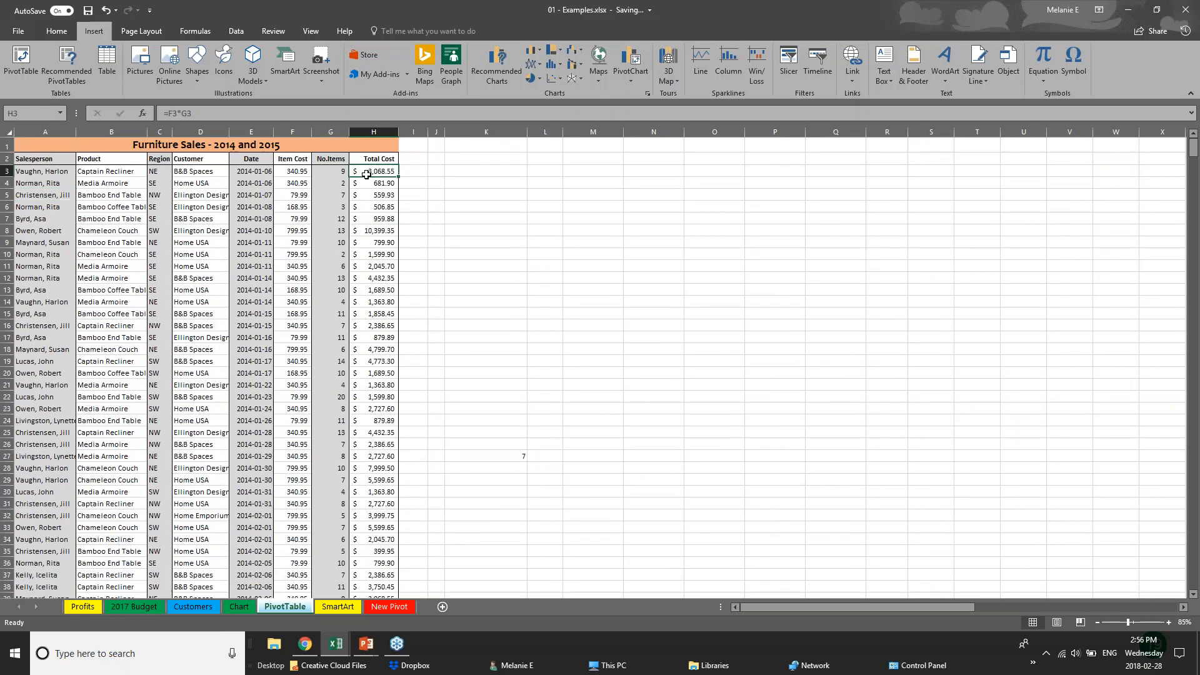
{"action": "left_click", "coordinate": [368, 250]}
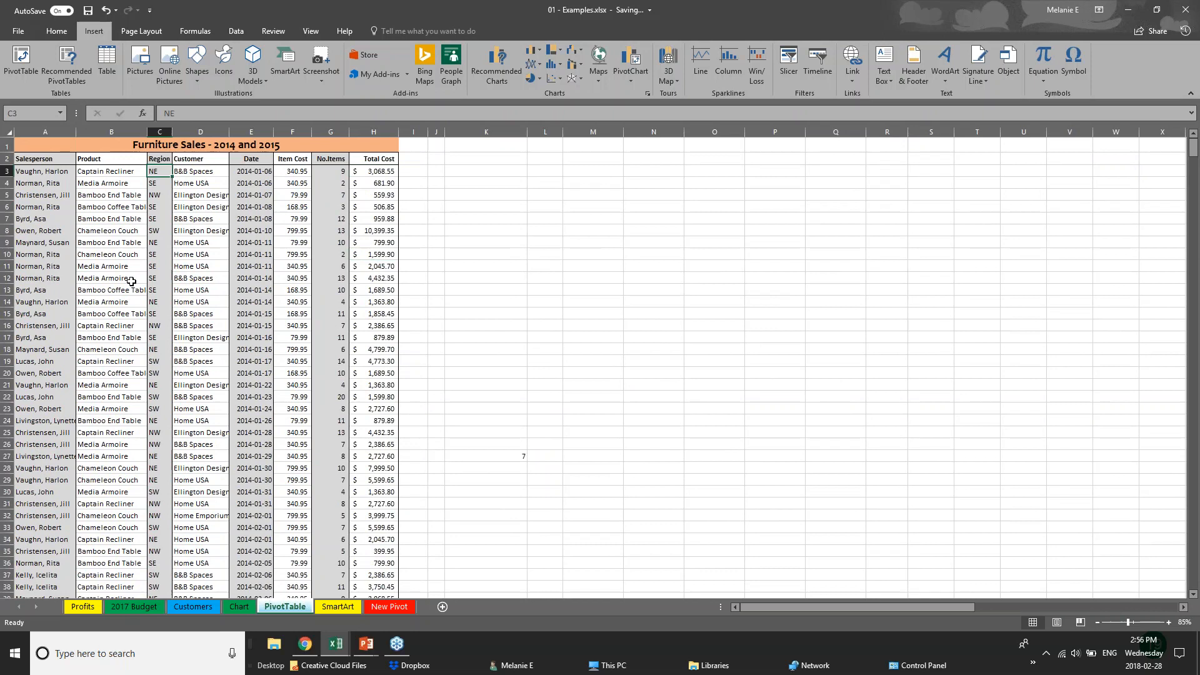
{"action": "left_click", "coordinate": [70, 349]}
{"action": "scroll", "coordinate": [79, 498], "scroll_direction": "down", "scroll_amount": 5}
{"action": "scroll", "coordinate": [79, 498], "scroll_direction": "down", "scroll_amount": 20}
{"action": "scroll", "coordinate": [79, 498], "scroll_direction": "down", "scroll_amount": 17}
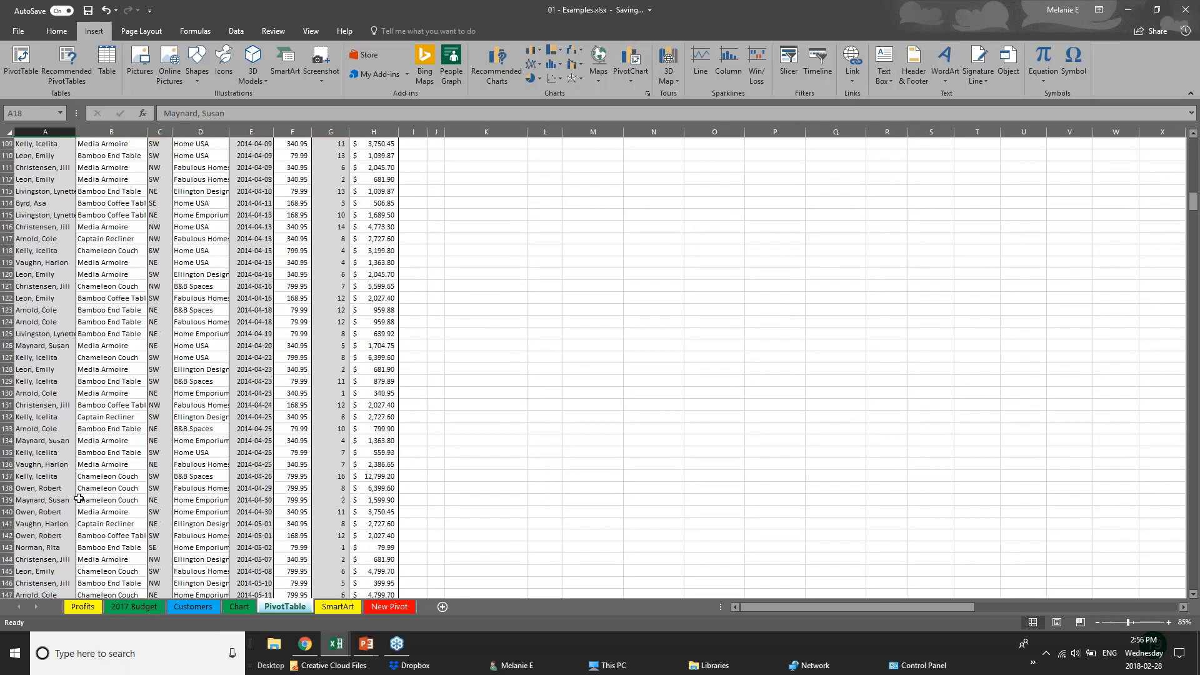
{"action": "scroll", "coordinate": [79, 498], "scroll_direction": "up", "scroll_amount": 20}
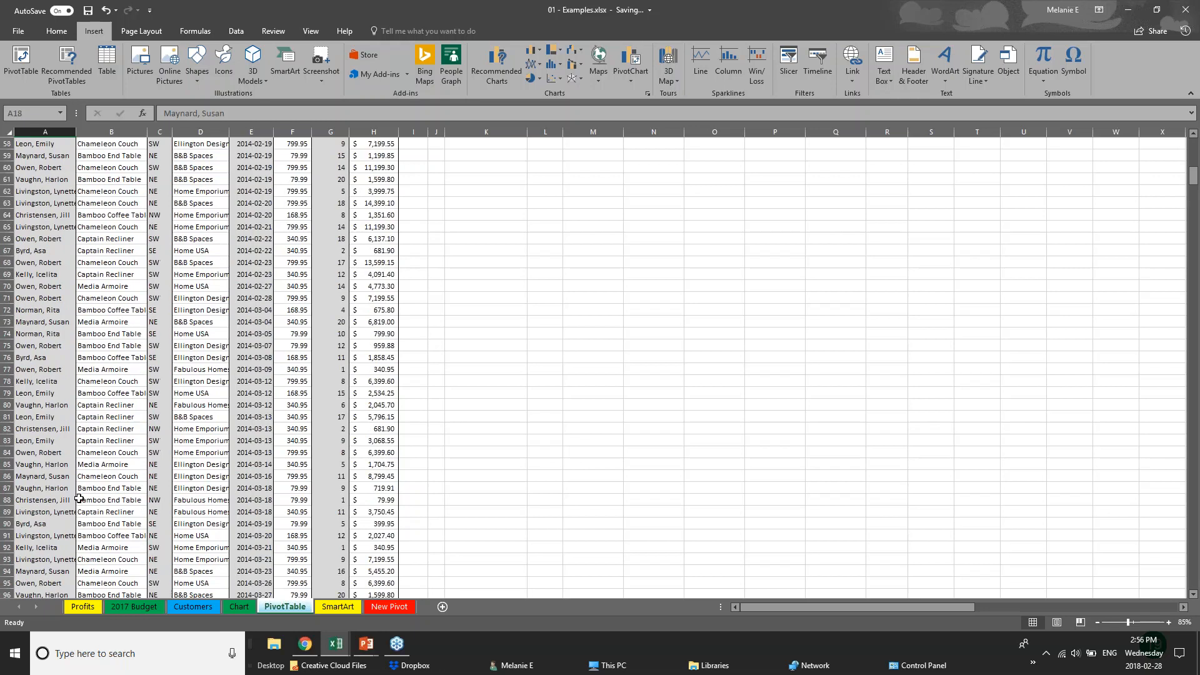
{"action": "scroll", "coordinate": [78, 490], "scroll_direction": "up", "scroll_amount": 5}
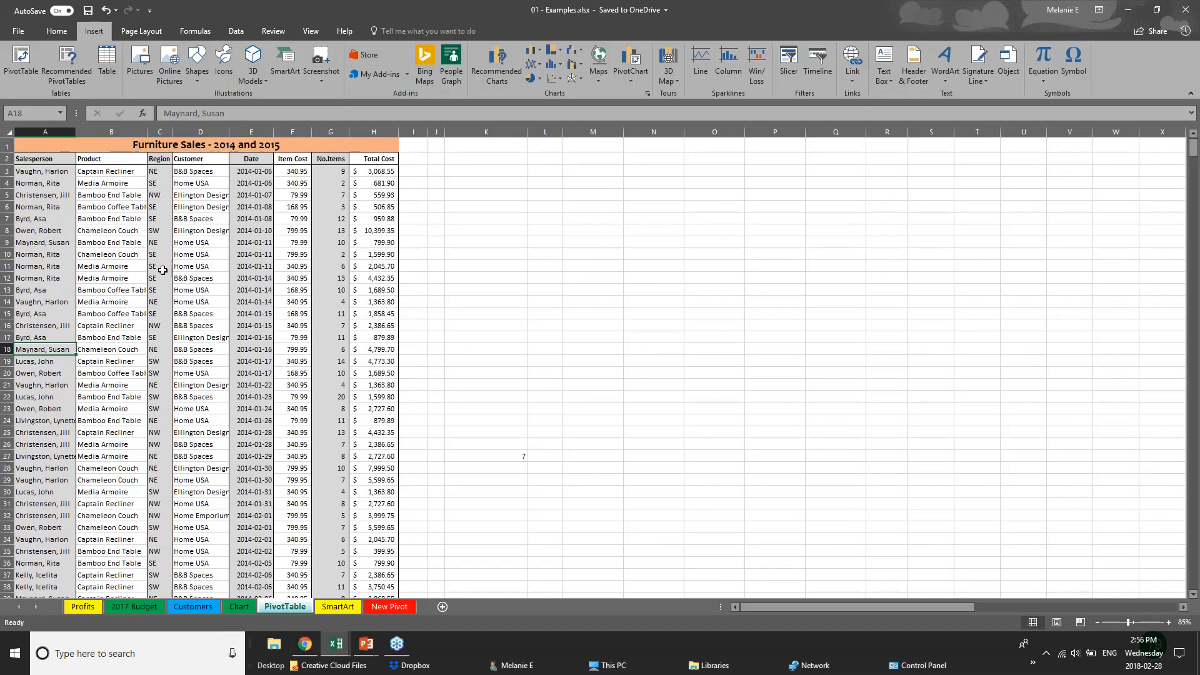
{"action": "left_click", "coordinate": [10, 134]}
{"action": "left_click", "coordinate": [483, 300]}
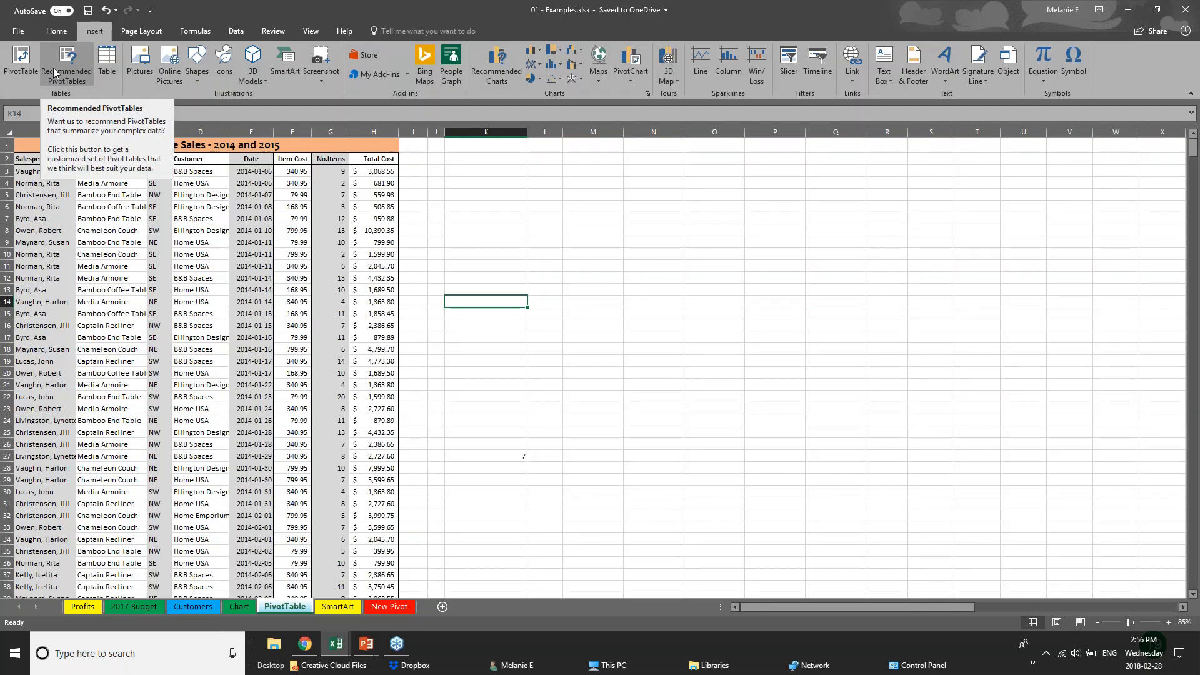
Start a PivotTable, try columns A–H and then A1:H9 as the source, and cancel
{"action": "left_click", "coordinate": [18, 80]}
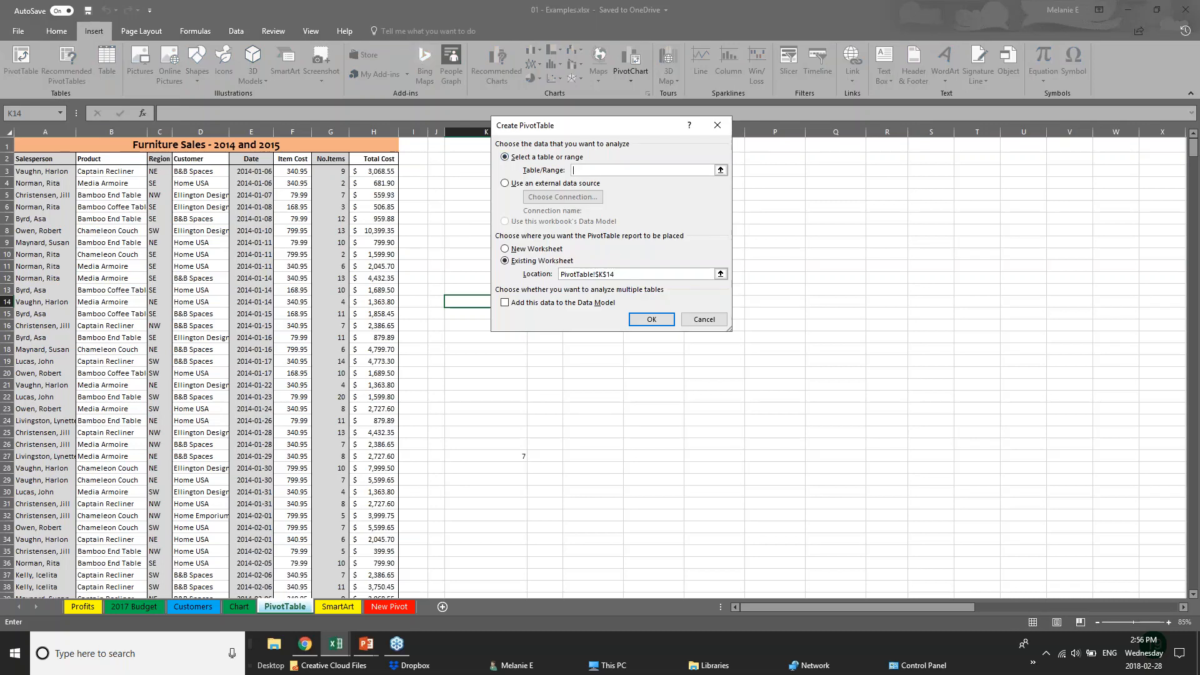
{"action": "left_click", "coordinate": [39, 132]}
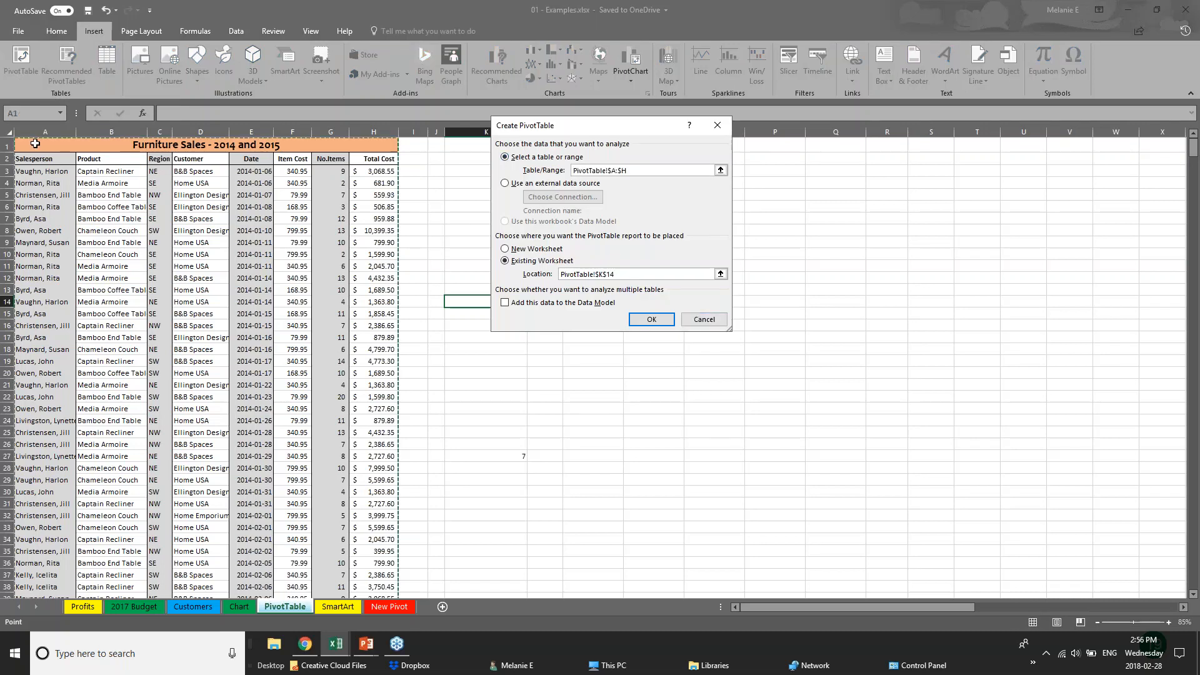
{"action": "left_click", "coordinate": [10, 132]}
{"action": "left_click", "coordinate": [25, 144]}
{"action": "left_click_drag", "start_coordinate": [28, 146], "coordinate": [283, 244]}
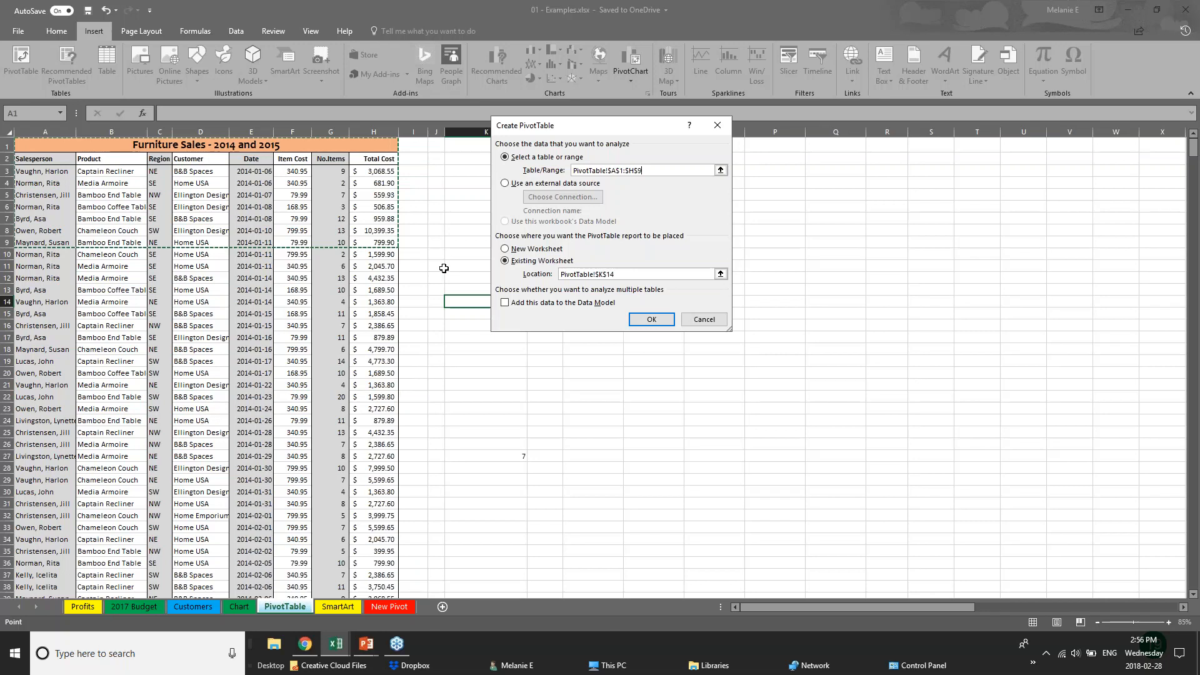
{"action": "left_click", "coordinate": [704, 322]}
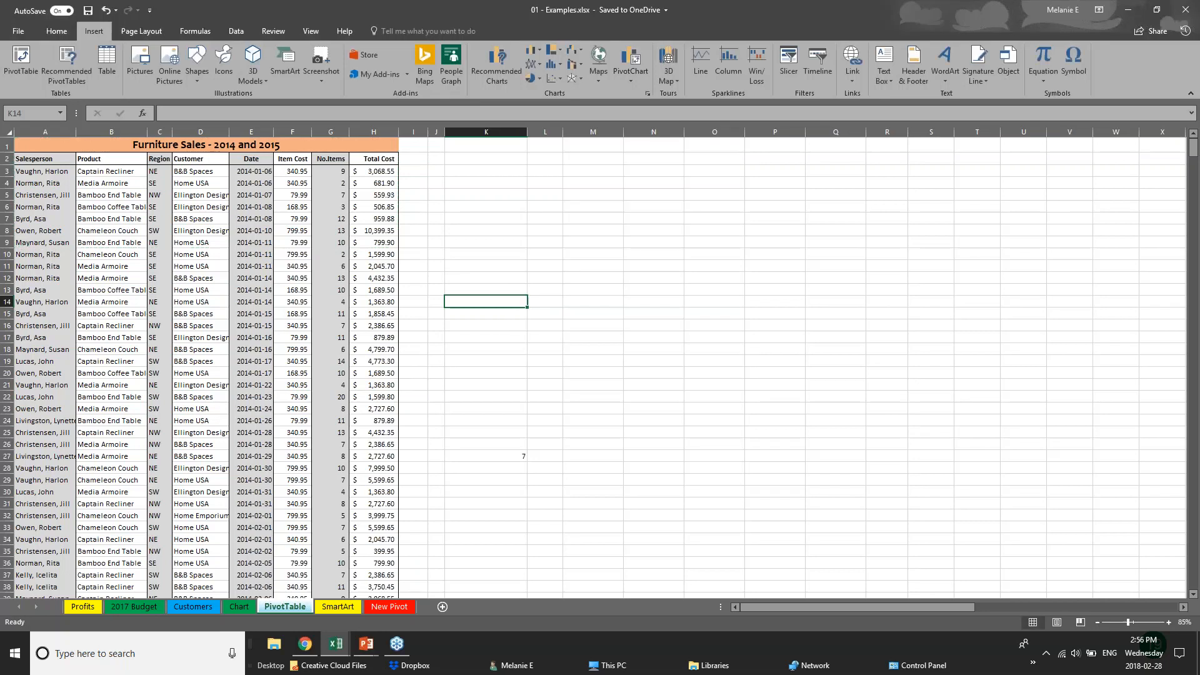
Try a PivotTable from the whole sheet, dismiss the invalid field name error, and cancel
{"action": "left_click", "coordinate": [8, 132]}
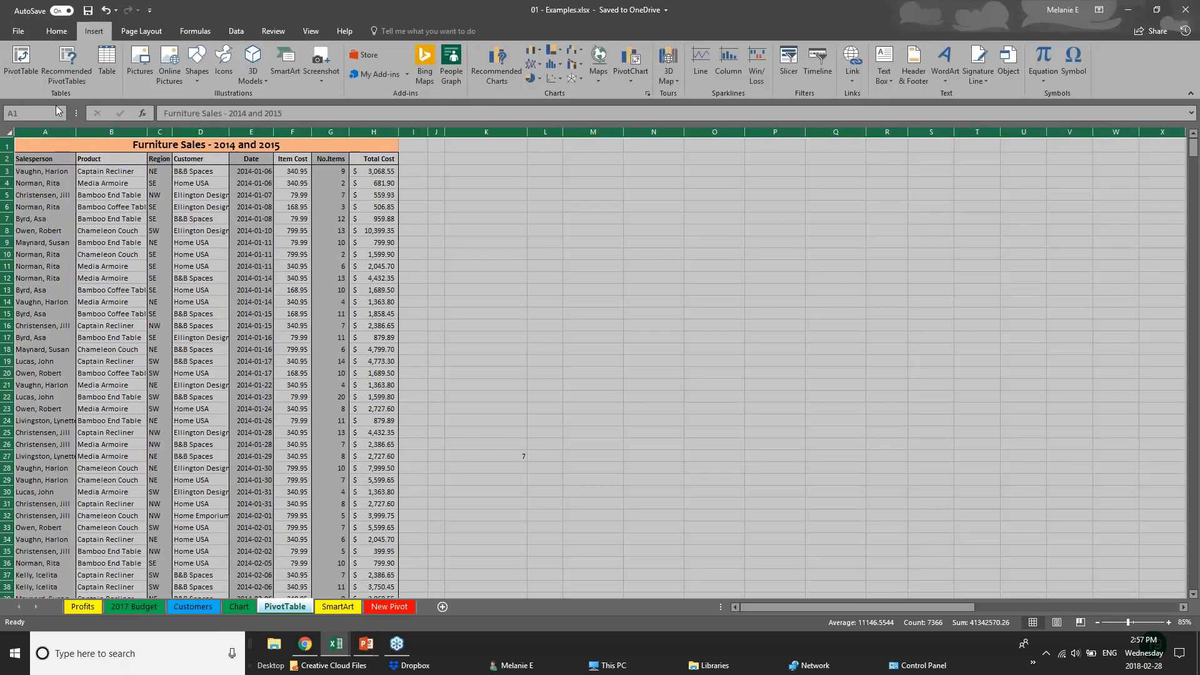
{"action": "left_click", "coordinate": [19, 56]}
{"action": "left_click", "coordinate": [653, 322]}
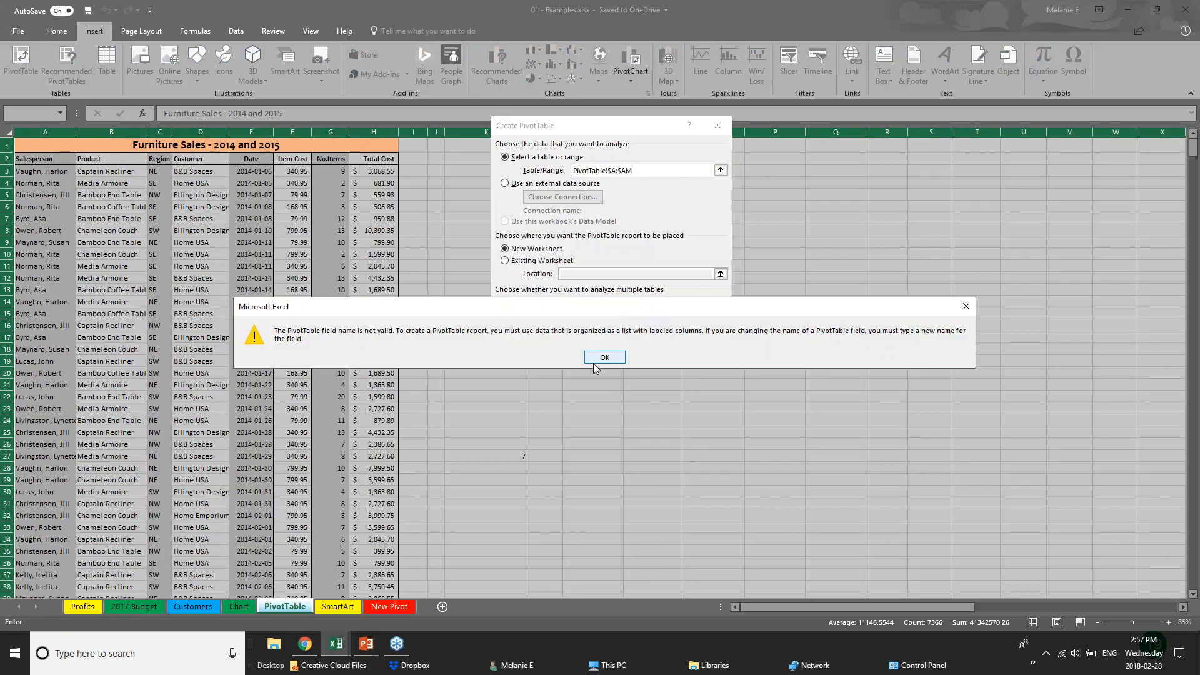
{"action": "left_click", "coordinate": [604, 357]}
{"action": "left_click", "coordinate": [638, 327]}
{"action": "left_click", "coordinate": [631, 357]}
{"action": "left_click", "coordinate": [703, 321]}
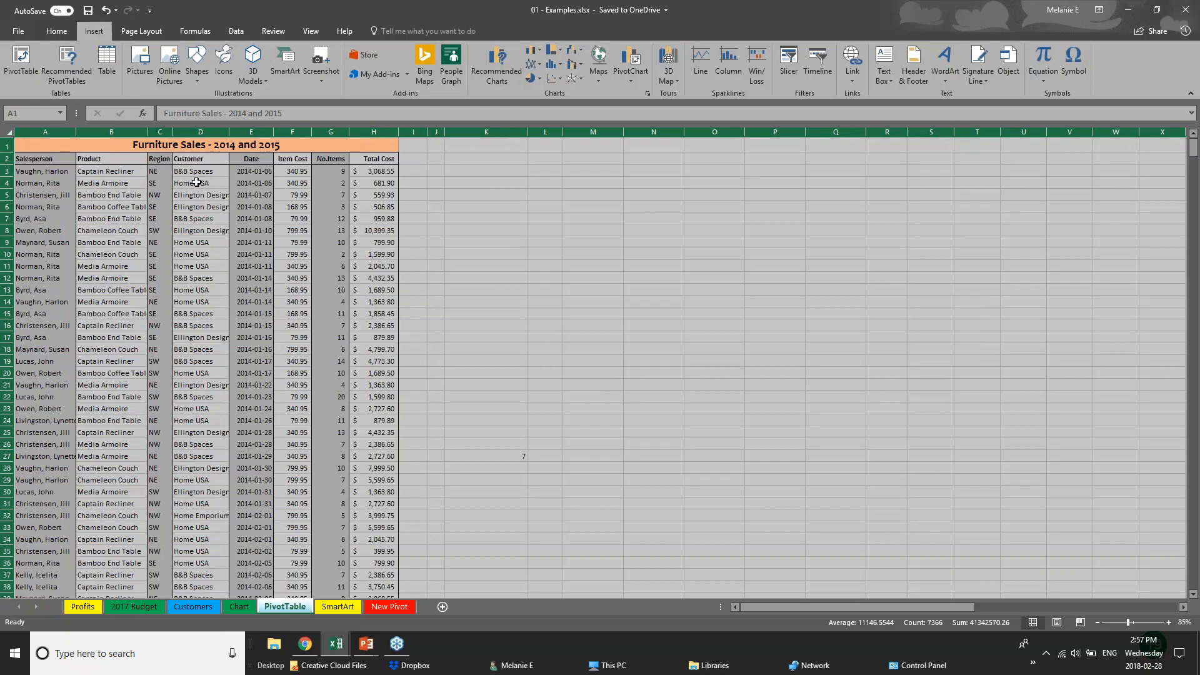
Select columns A to H and create the PivotTable on a new worksheet
{"action": "left_click", "coordinate": [200, 183]}
{"action": "left_click_drag", "start_coordinate": [24, 131], "coordinate": [41, 132]}
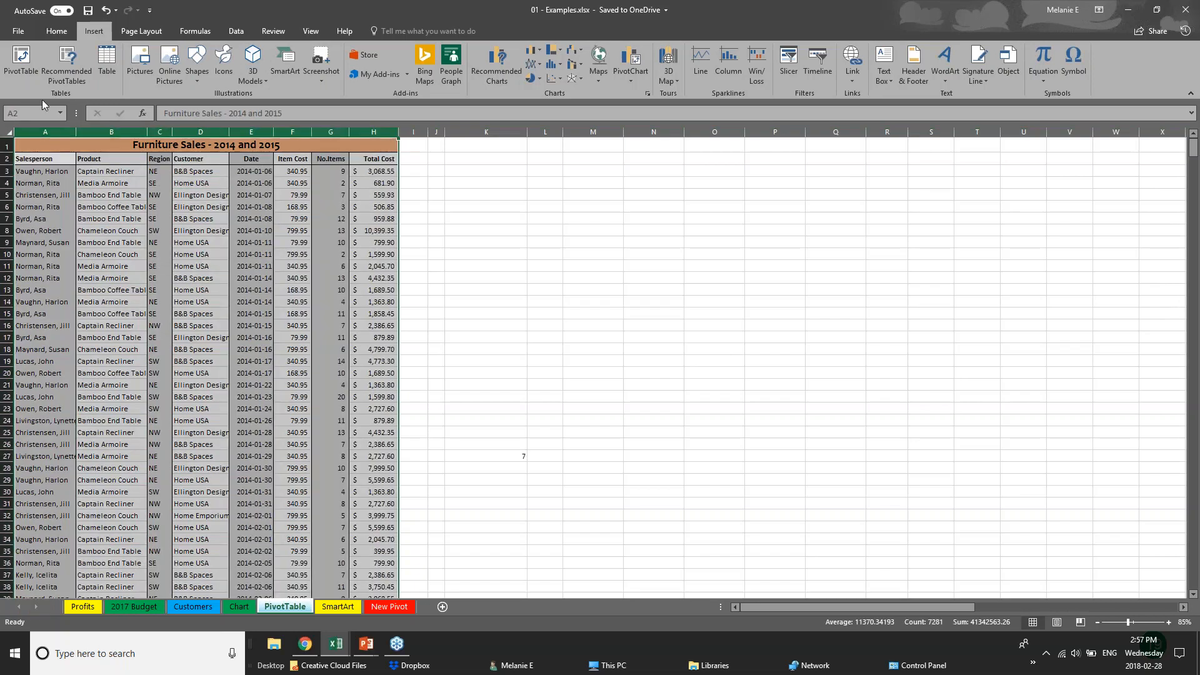
{"action": "left_click", "coordinate": [21, 62]}
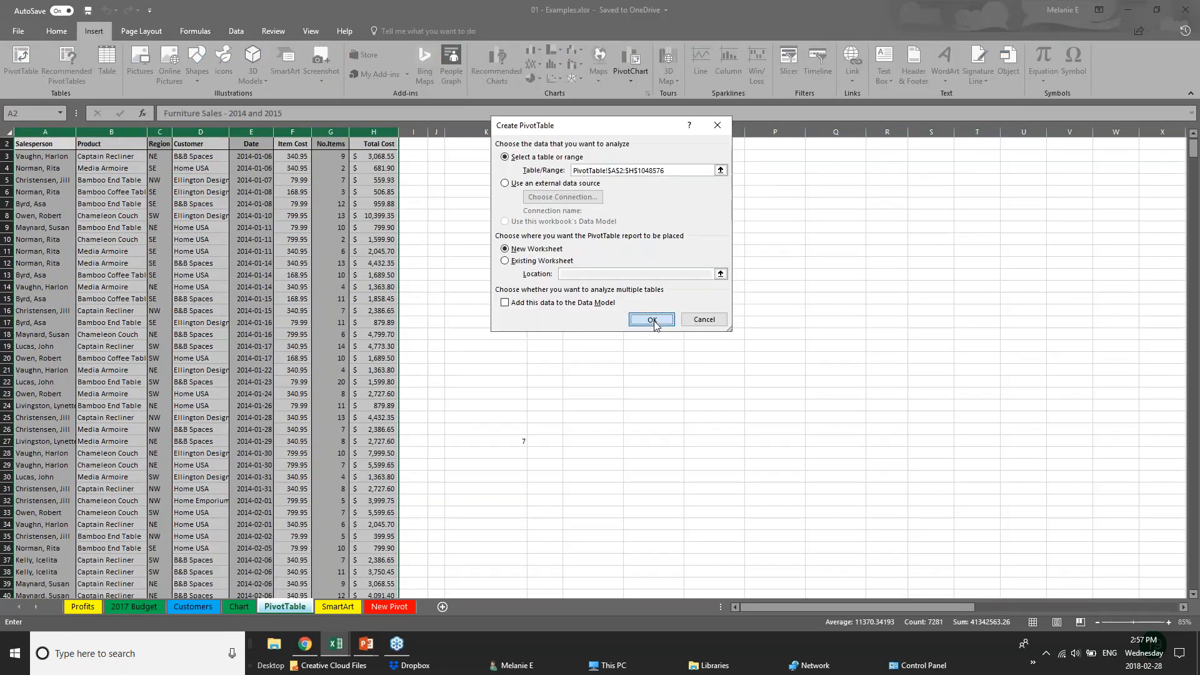
{"action": "left_click", "coordinate": [730, 393]}
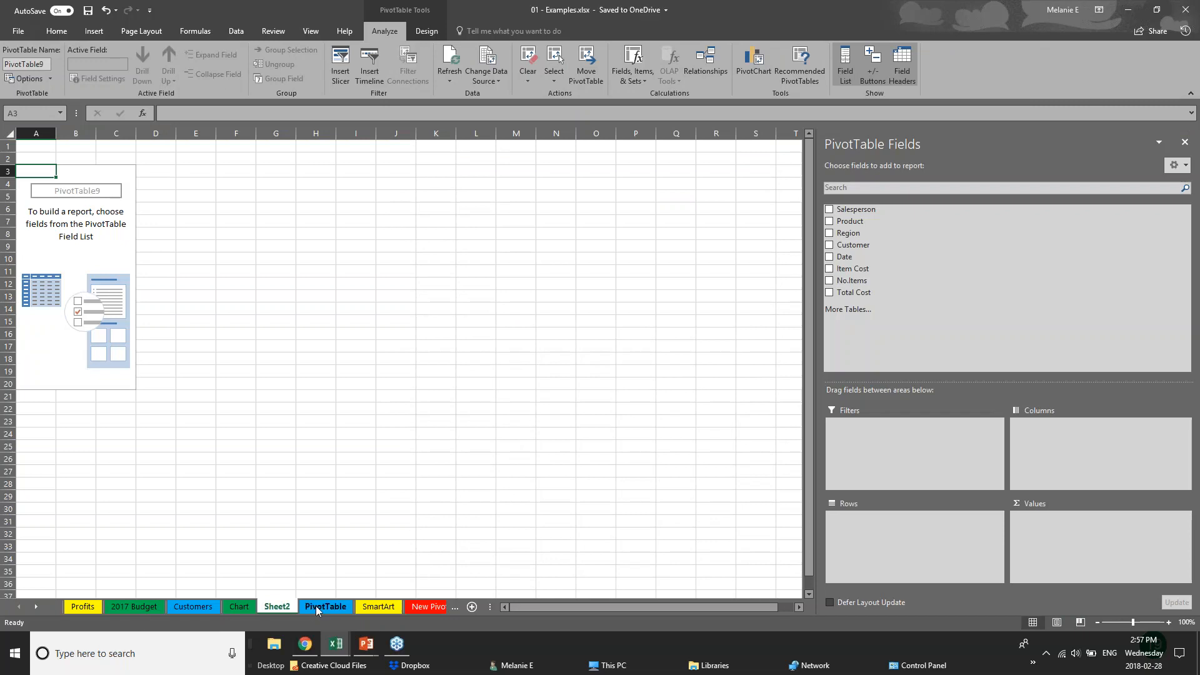
Rename the new Sheet2 worksheet to 'PIVOT 2'
{"action": "double_click", "coordinate": [280, 606]}
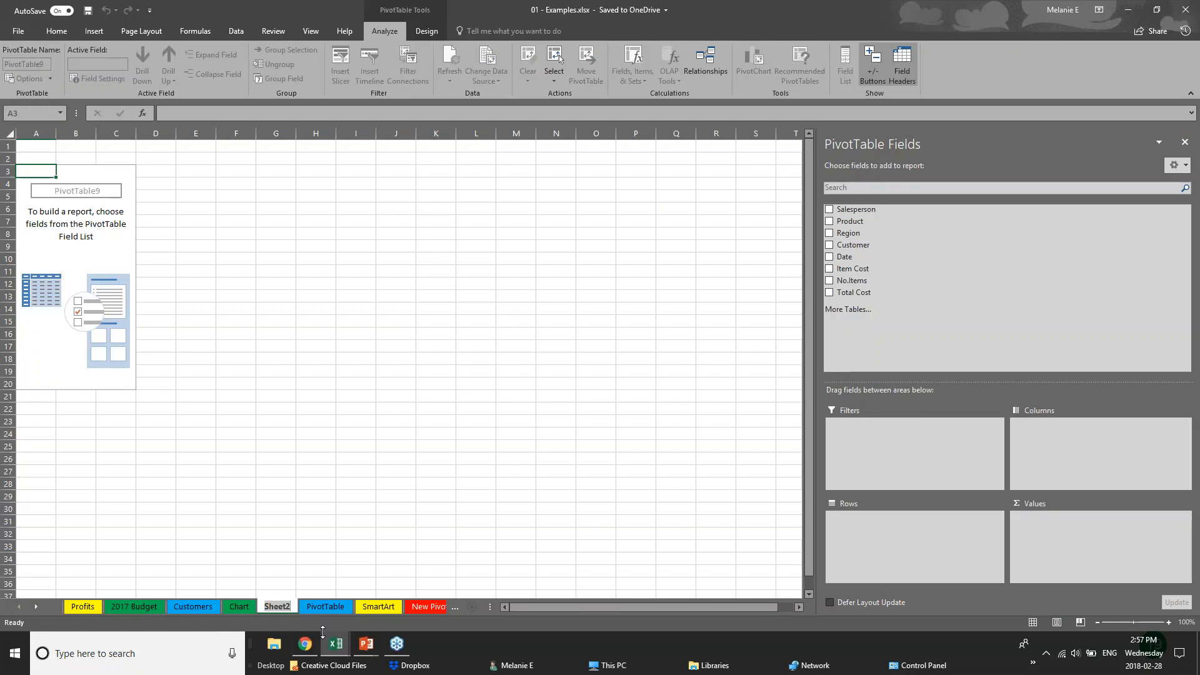
{"action": "type", "text": "PIVO"}
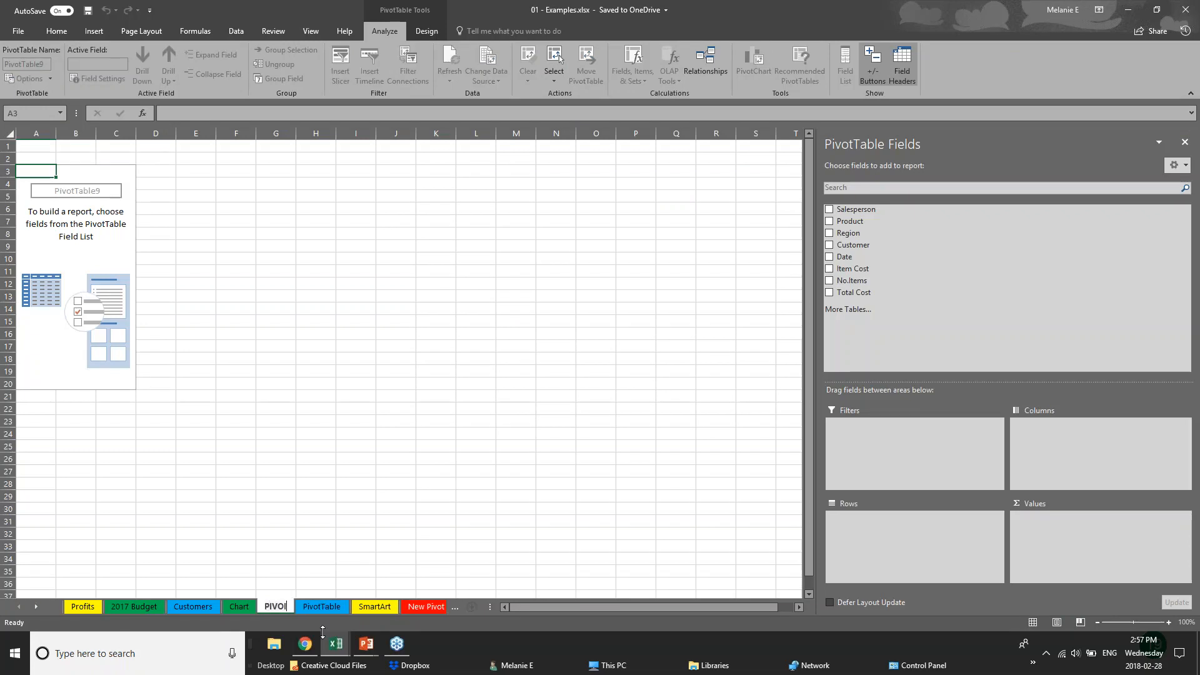
{"action": "type", "text": "T 2"}
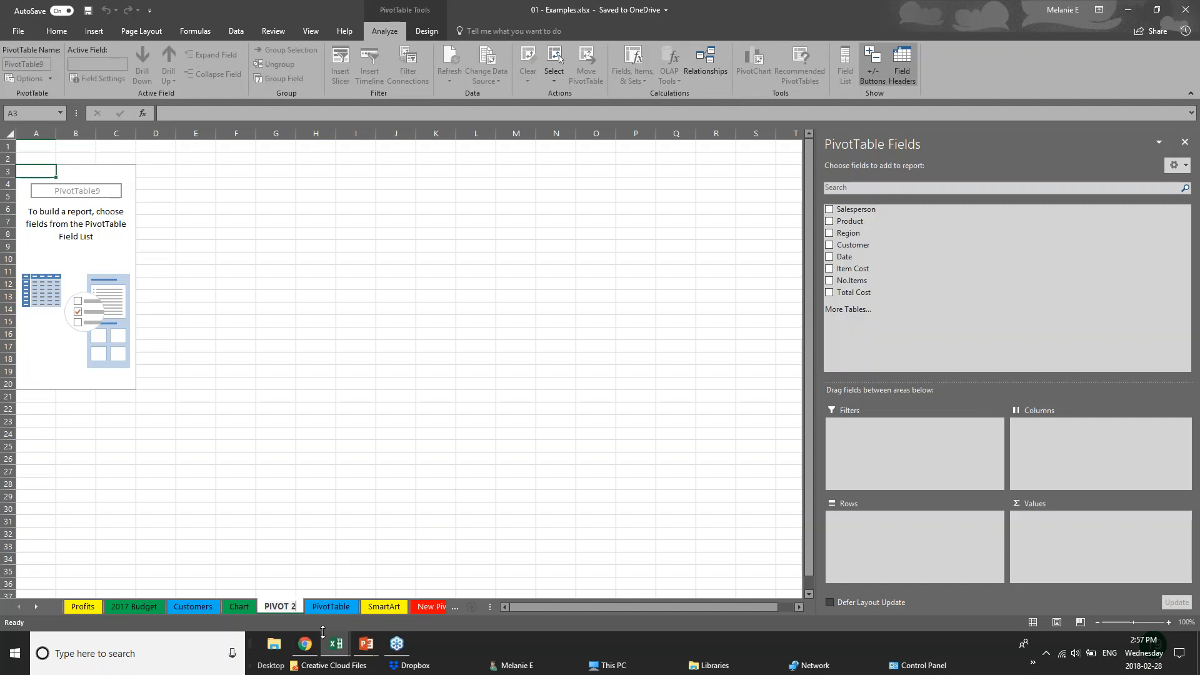
{"action": "left_click", "coordinate": [90, 194]}
{"action": "left_click_drag", "start_coordinate": [89, 194], "coordinate": [89, 181]}
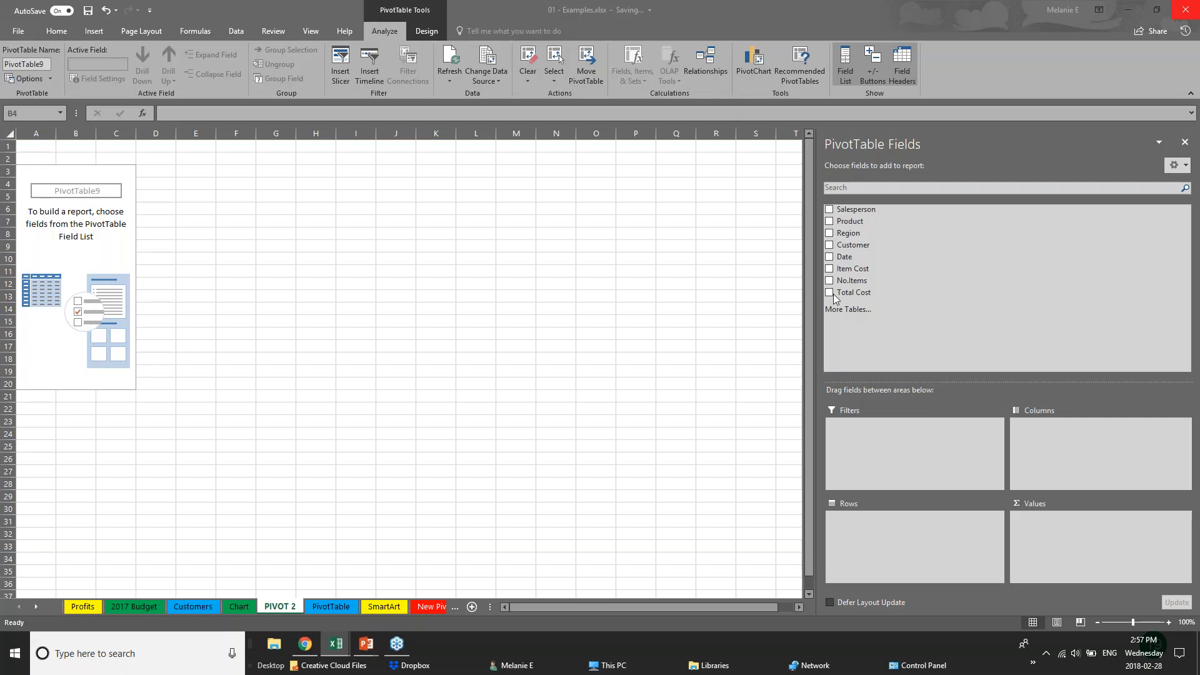
Put Region and Years in rows with Sum of Total Cost as values, and widen columns A and B
{"action": "left_click", "coordinate": [829, 233]}
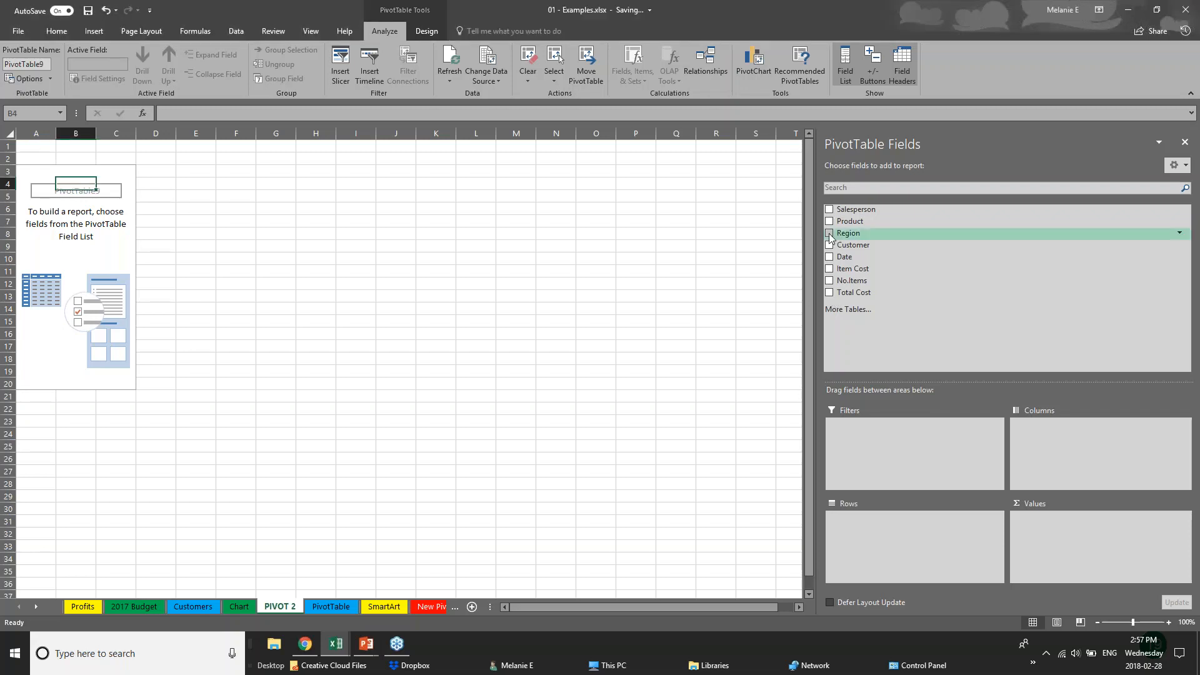
{"action": "left_click", "coordinate": [829, 234]}
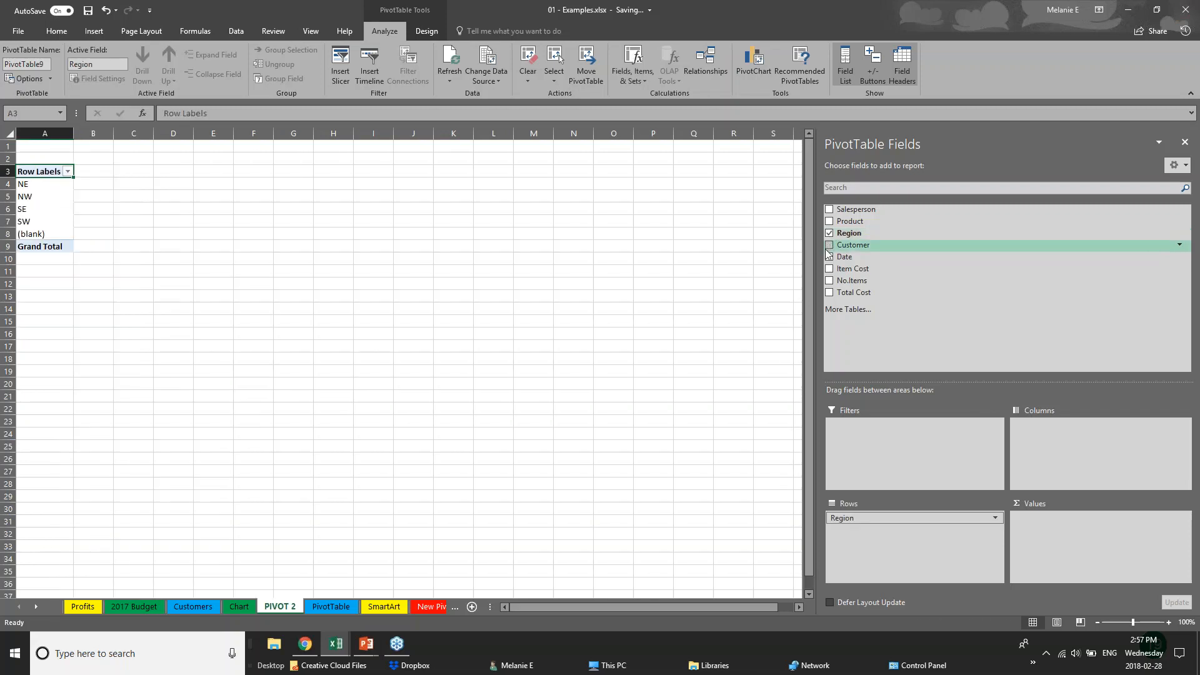
{"action": "left_click", "coordinate": [829, 257]}
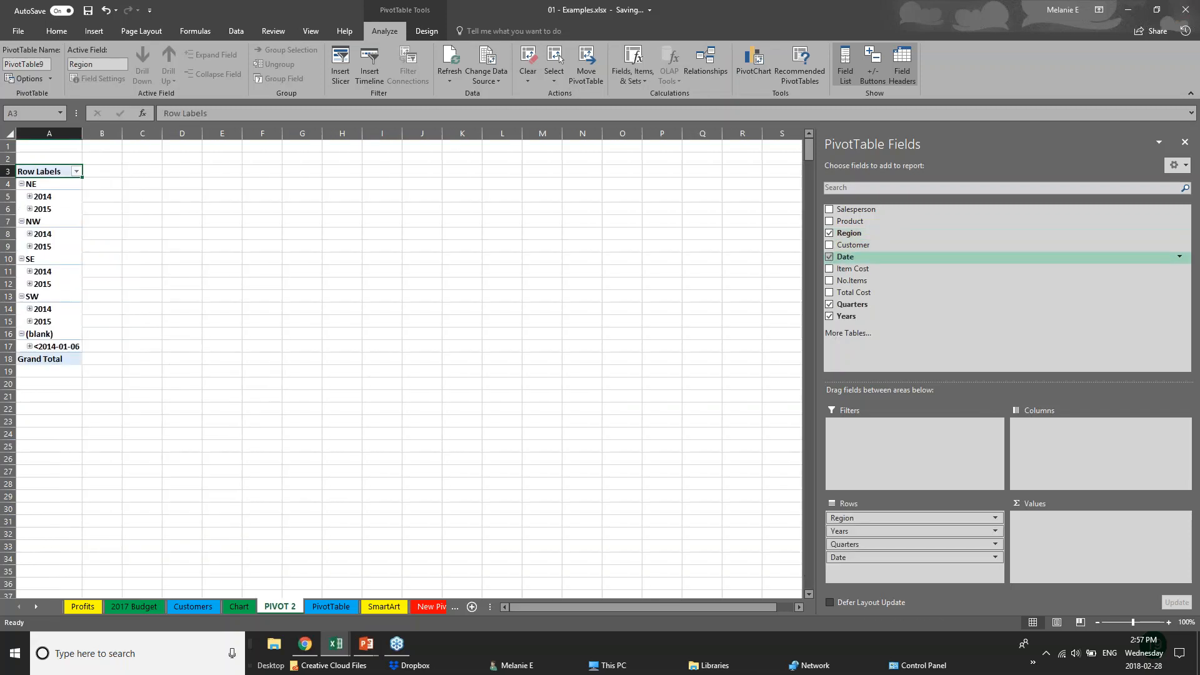
{"action": "left_click", "coordinate": [829, 305]}
{"action": "left_click", "coordinate": [829, 257]}
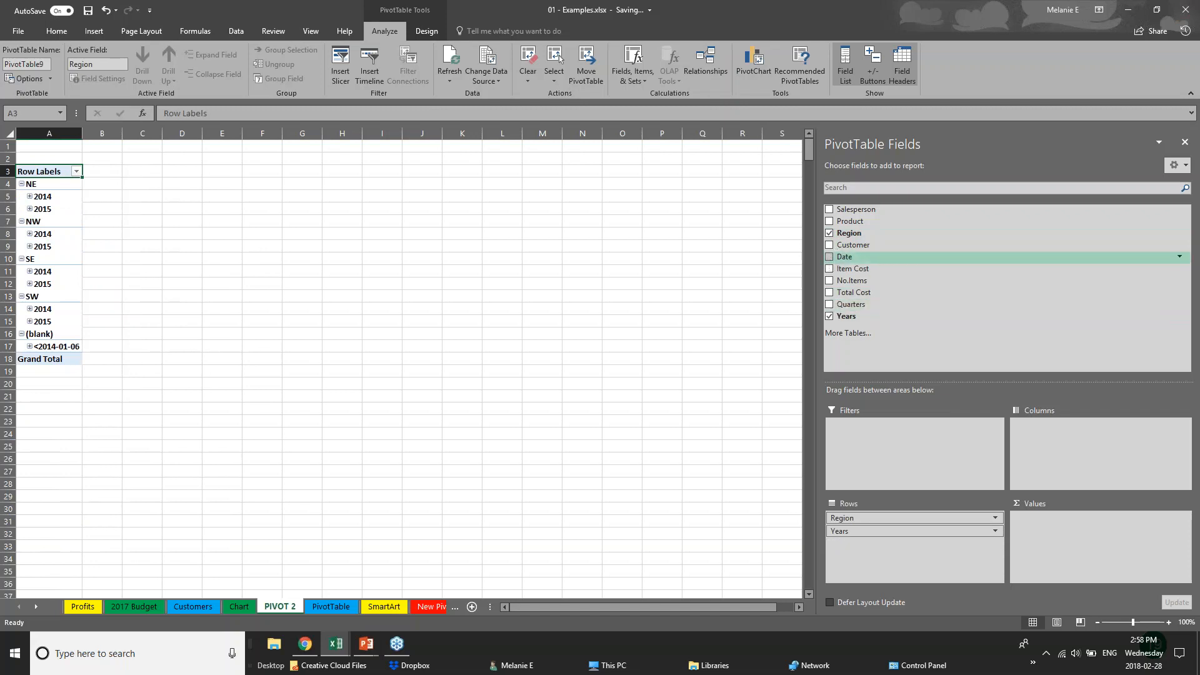
{"action": "left_click", "coordinate": [829, 294]}
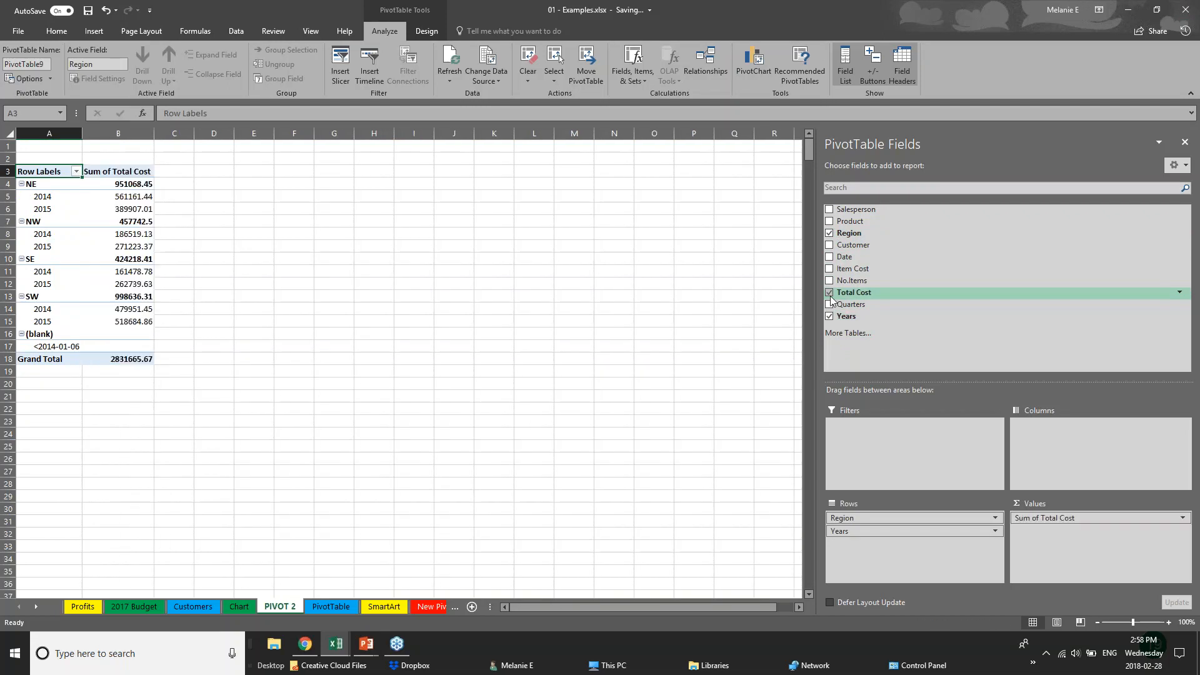
{"action": "left_click_drag", "start_coordinate": [83, 137], "coordinate": [280, 137]}
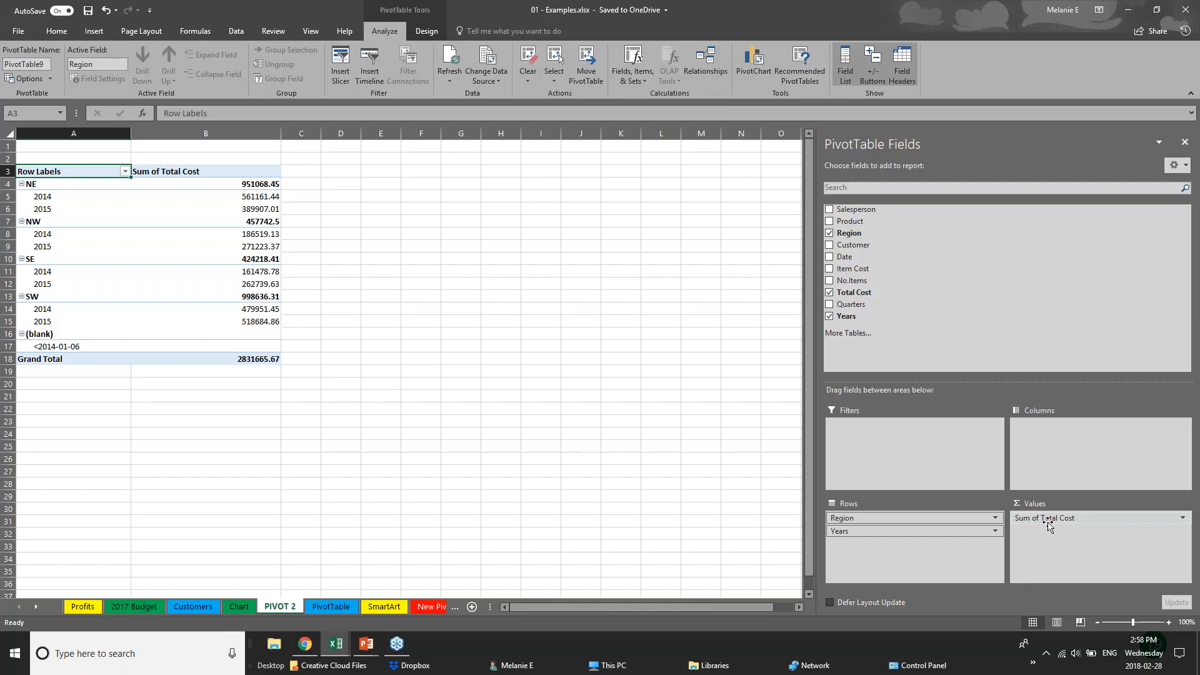
Move the Years field from Rows to Columns
{"action": "left_click", "coordinate": [876, 531]}
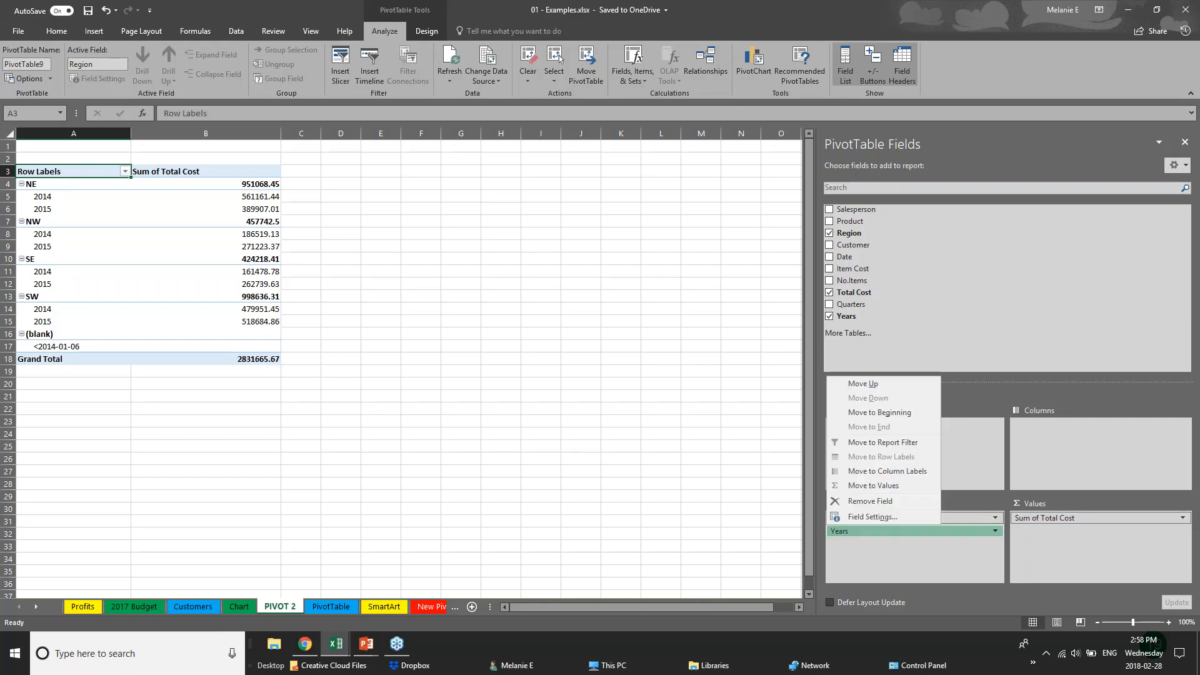
{"action": "left_click", "coordinate": [896, 536]}
{"action": "left_click", "coordinate": [894, 535]}
{"action": "left_click_drag", "start_coordinate": [895, 535], "coordinate": [1063, 441]}
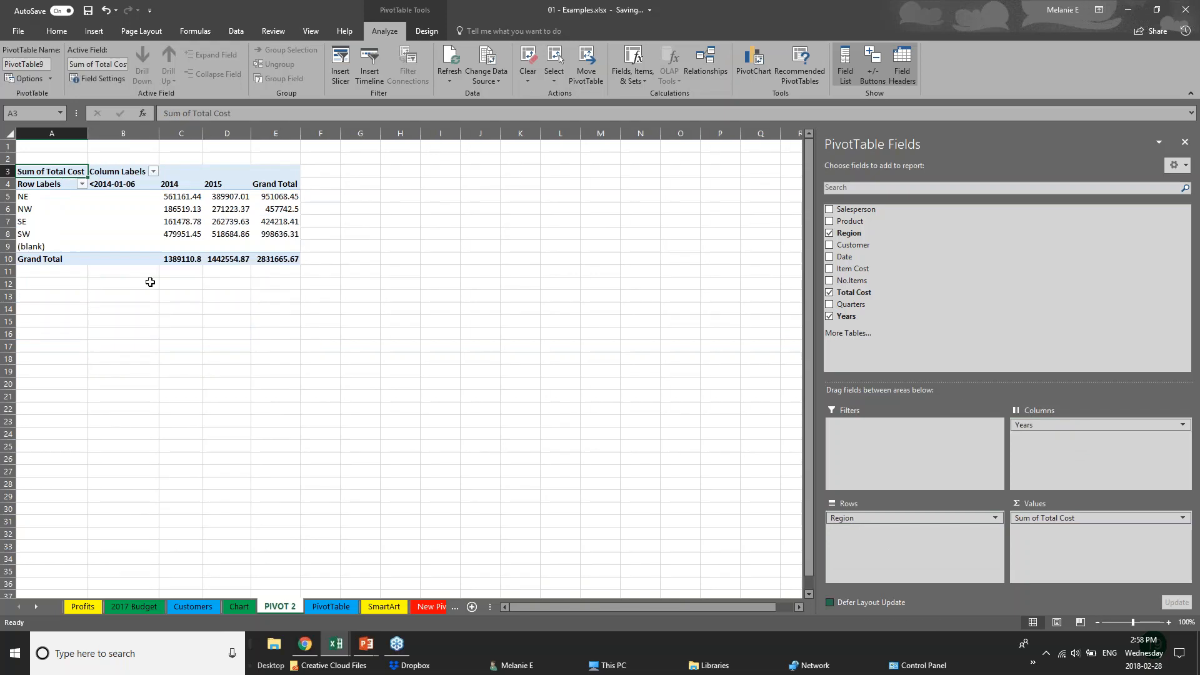
Inspect the region values for 2014 and 2015, then move Years back to Rows
{"action": "left_click", "coordinate": [29, 196]}
{"action": "left_click", "coordinate": [32, 222]}
{"action": "left_click", "coordinate": [168, 197]}
{"action": "left_click", "coordinate": [168, 223]}
{"action": "left_click", "coordinate": [245, 186]}
{"action": "left_click", "coordinate": [241, 209]}
{"action": "left_click", "coordinate": [239, 234]}
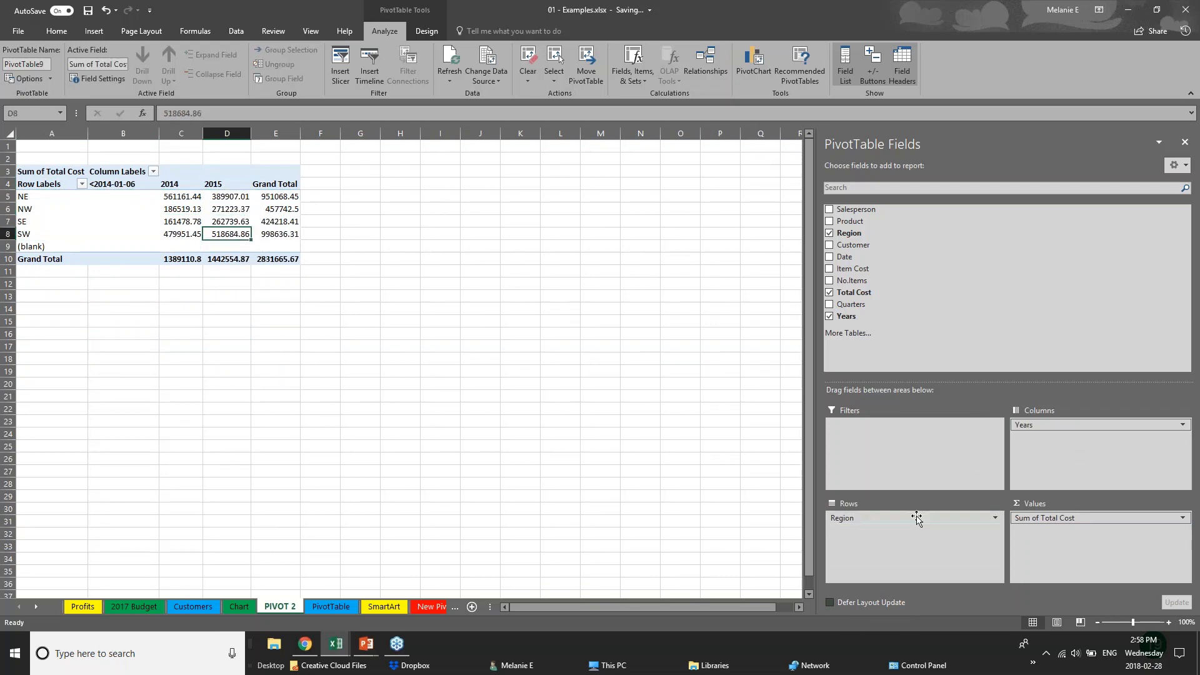
{"action": "mouse_move", "coordinate": [1050, 425]}
{"action": "left_mouse_down"}
{"action": "mouse_move", "coordinate": [1028, 459]}
{"action": "mouse_move", "coordinate": [910, 536]}
{"action": "mouse_move", "coordinate": [1065, 437]}
{"action": "left_mouse_up"}
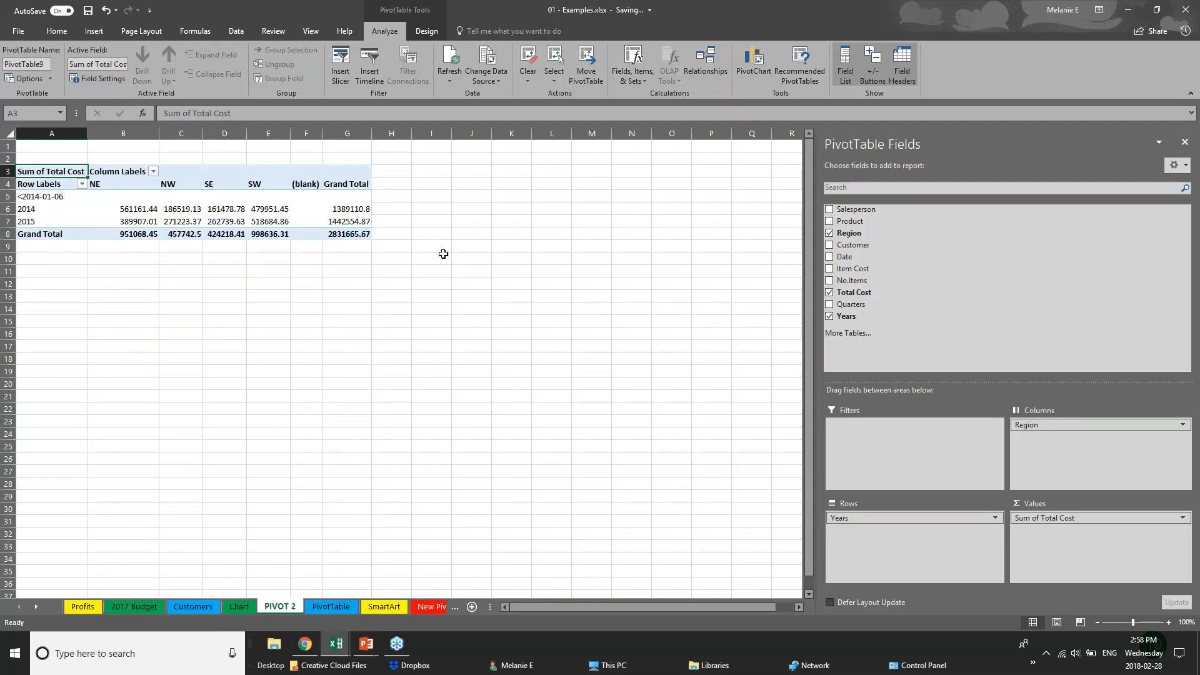
Add Customer and Date, move Customer to columns, and expand then collapse the 2014 and 2015 months
{"action": "left_click", "coordinate": [830, 246]}
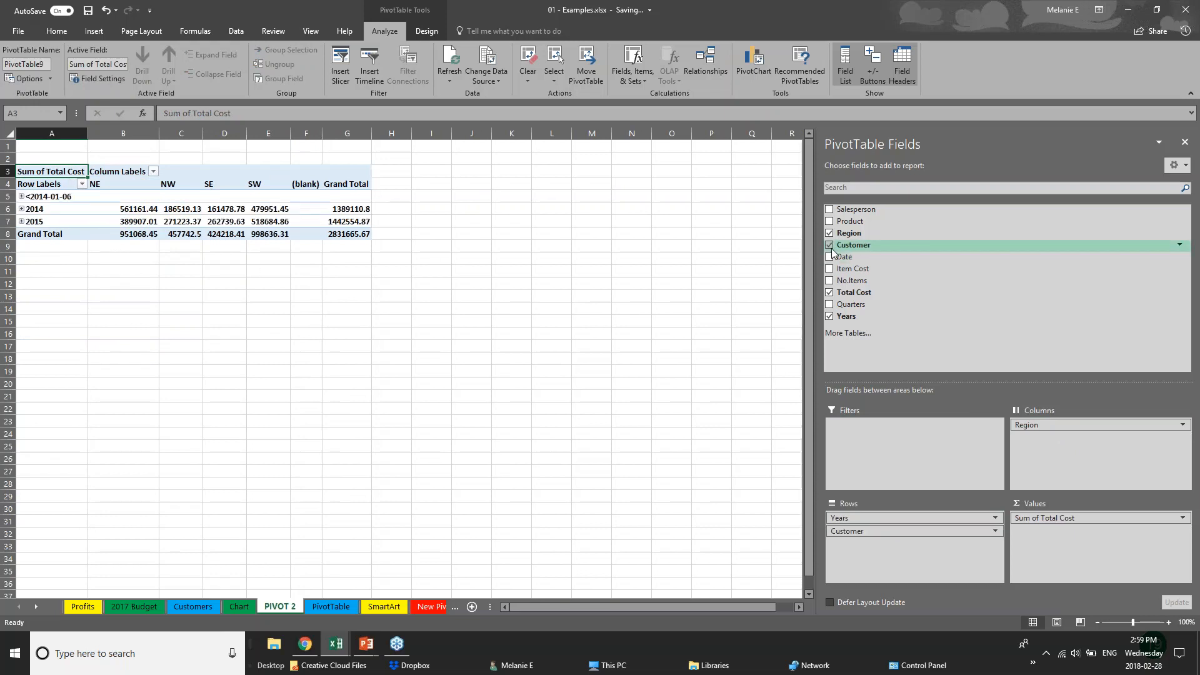
{"action": "left_click", "coordinate": [830, 257]}
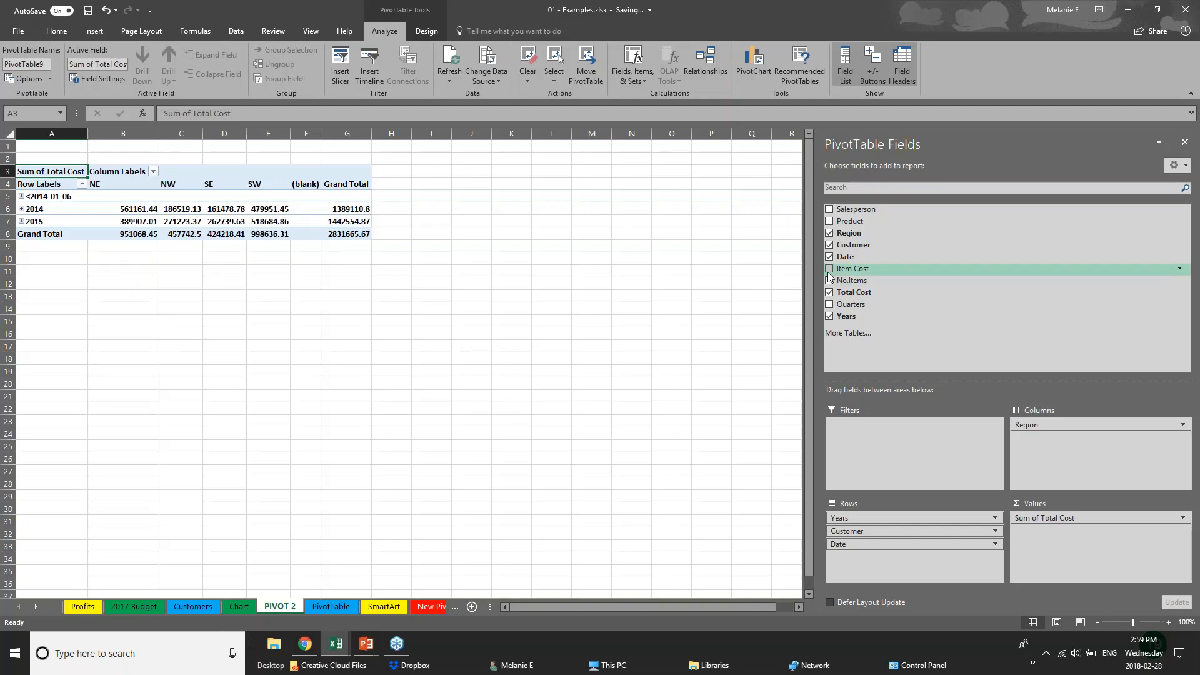
{"action": "left_click_drag", "start_coordinate": [881, 531], "coordinate": [1062, 441]}
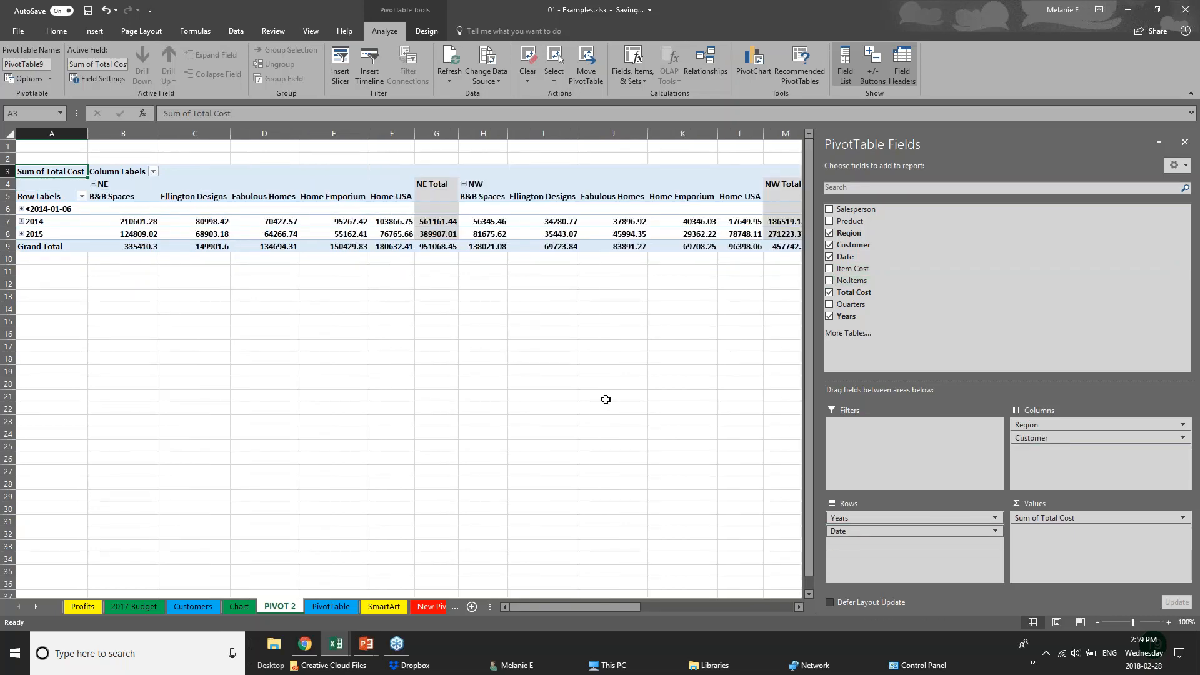
{"action": "left_click", "coordinate": [23, 212]}
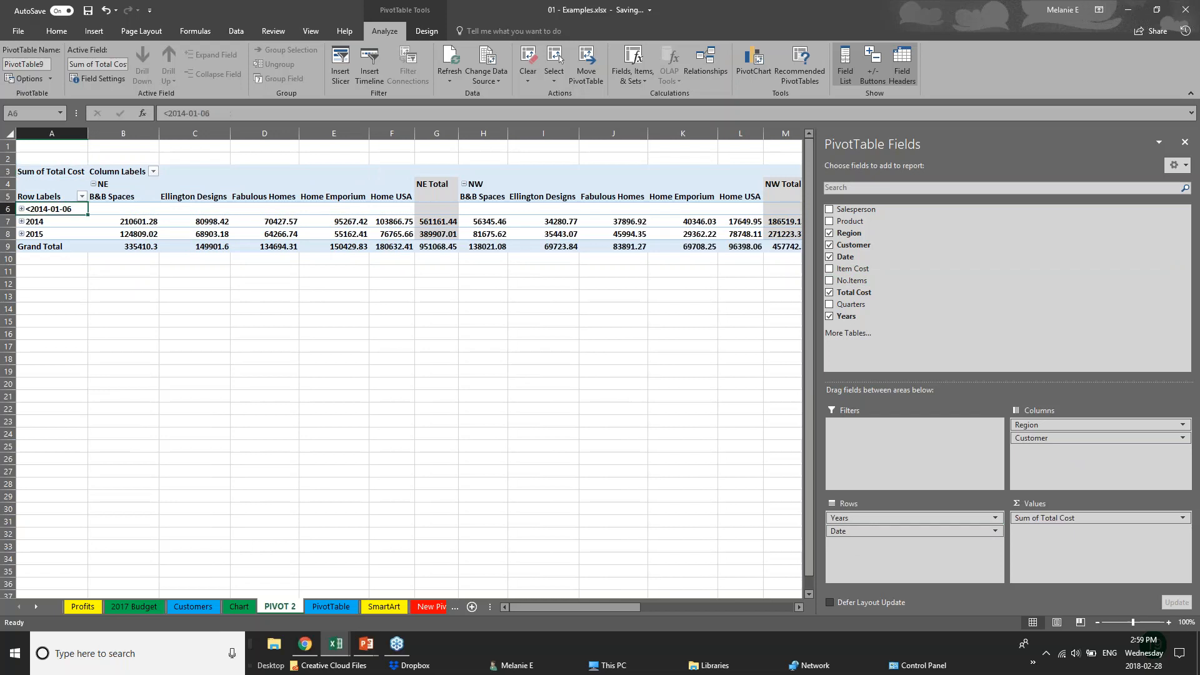
{"action": "left_click", "coordinate": [22, 222]}
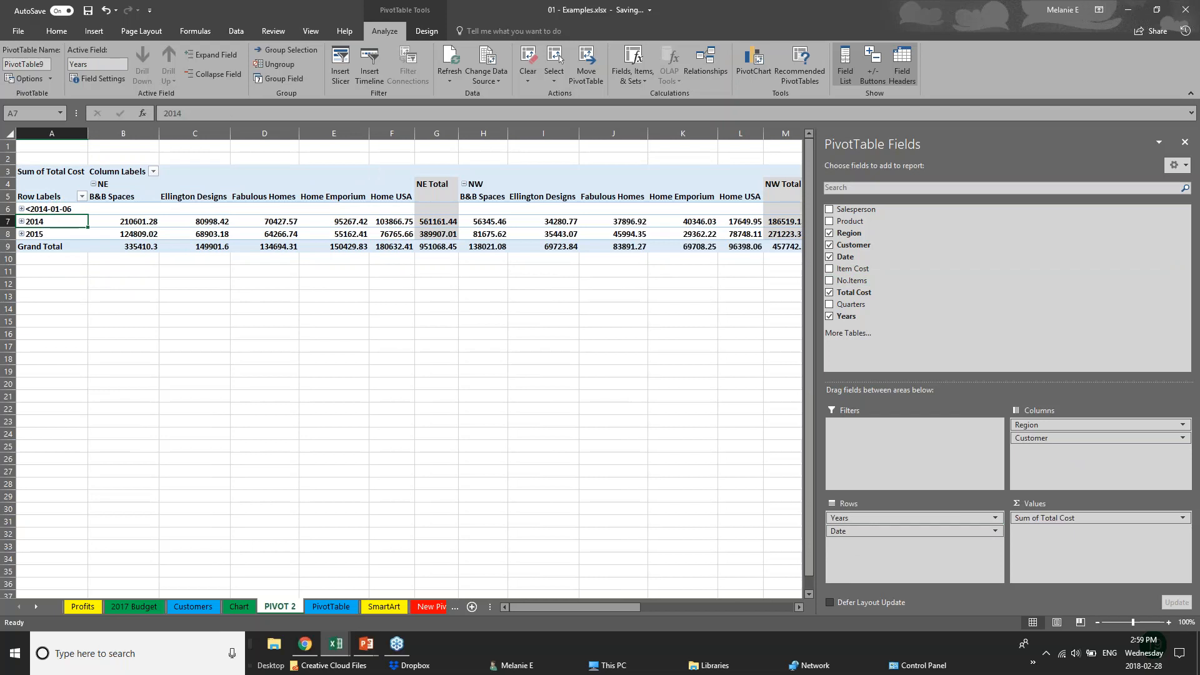
{"action": "left_click", "coordinate": [22, 223]}
{"action": "left_click", "coordinate": [21, 234]}
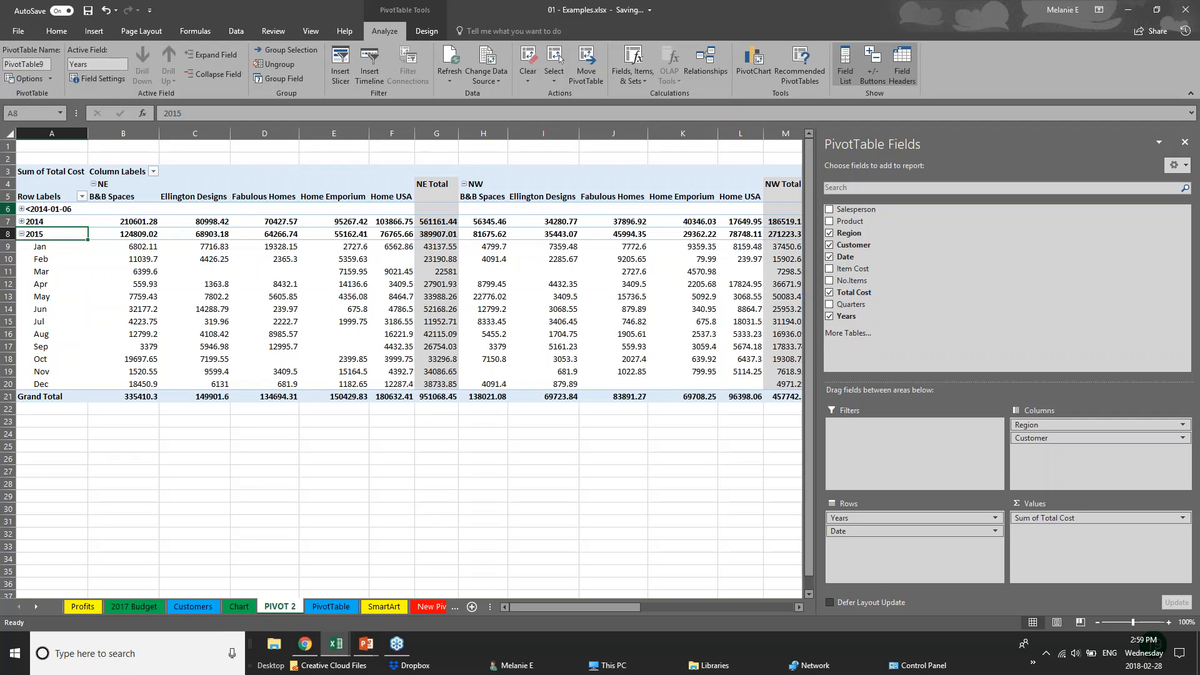
{"action": "left_click", "coordinate": [21, 234]}
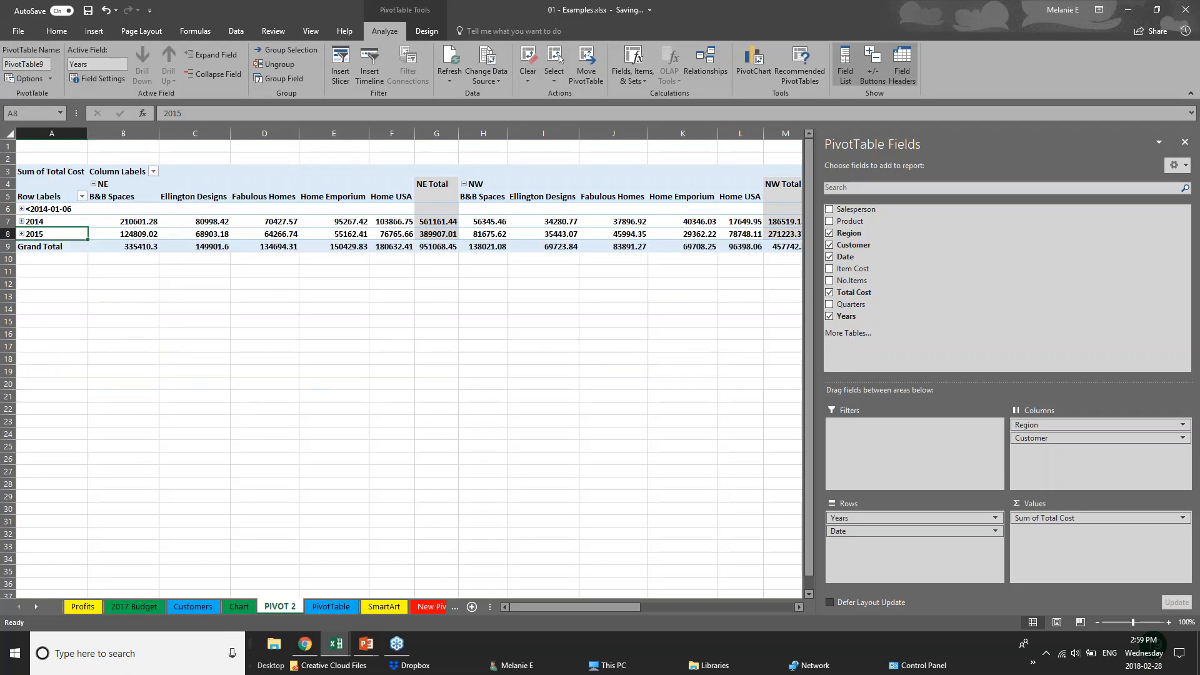
Remove Customer and Date, leaving Years in rows and Region in columns
{"action": "left_click", "coordinate": [497, 308]}
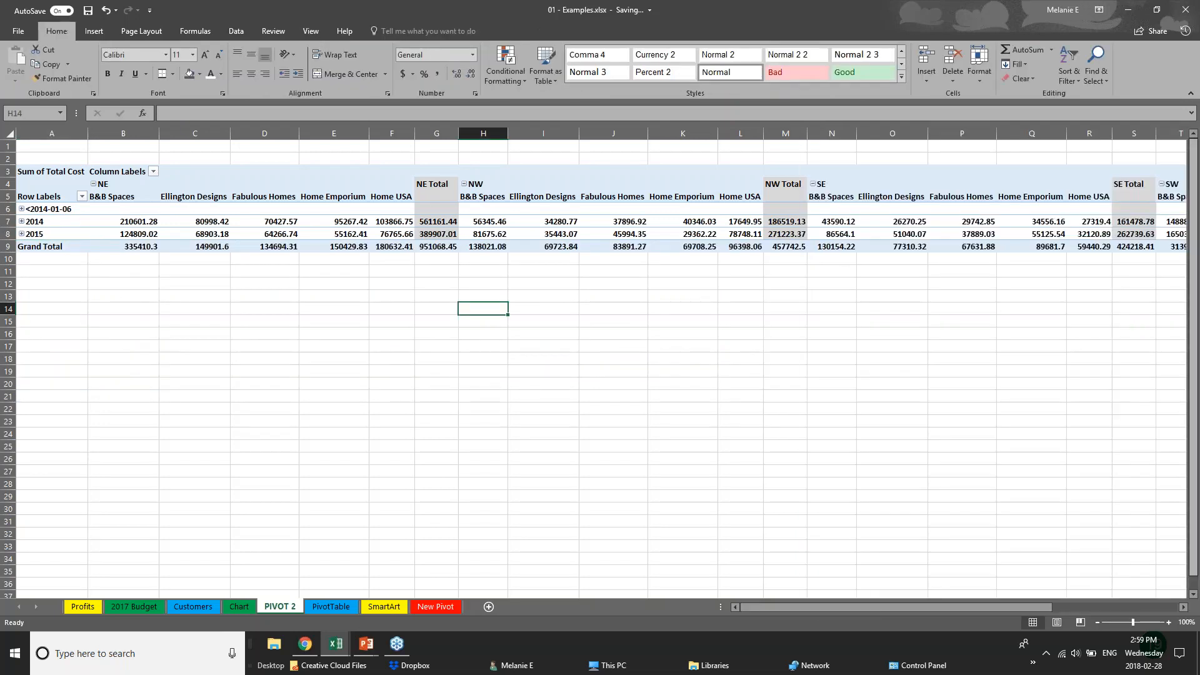
{"action": "left_click", "coordinate": [875, 209]}
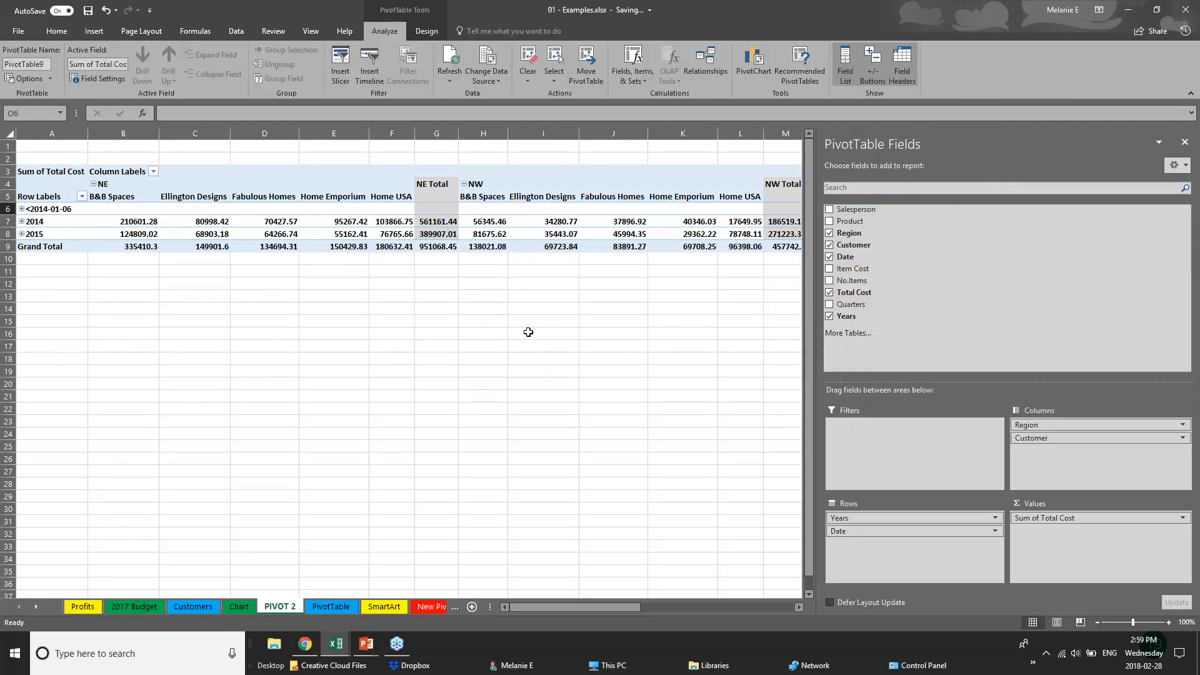
{"action": "left_click", "coordinate": [63, 296]}
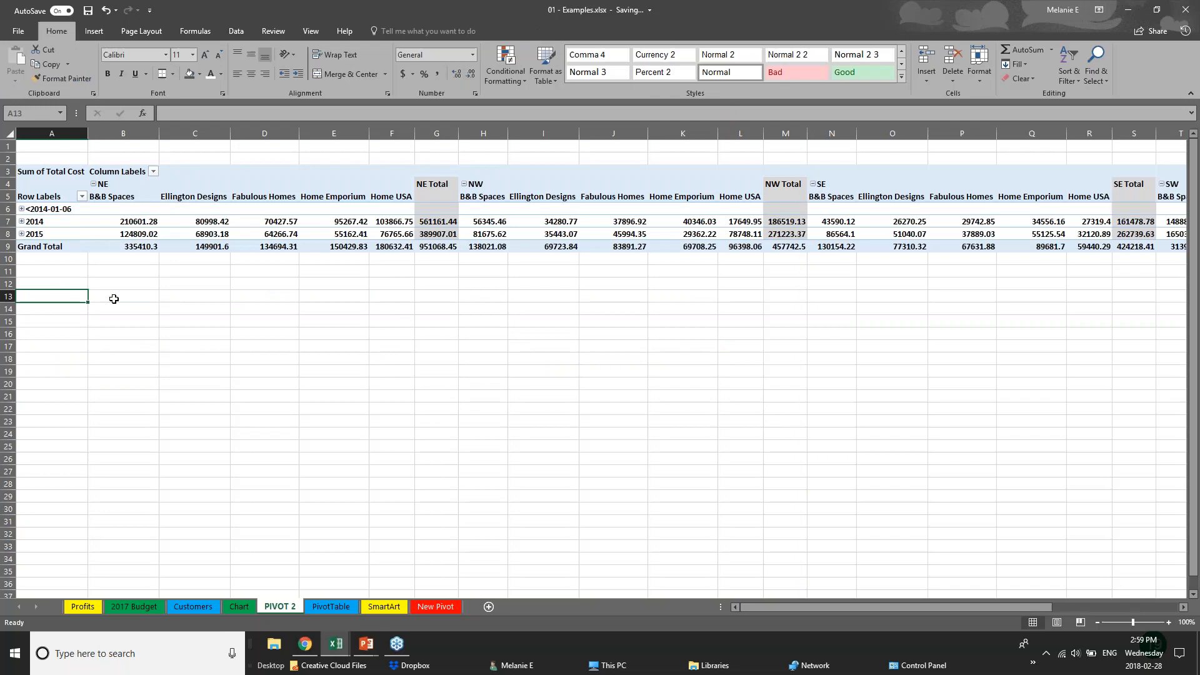
{"action": "left_click", "coordinate": [438, 233]}
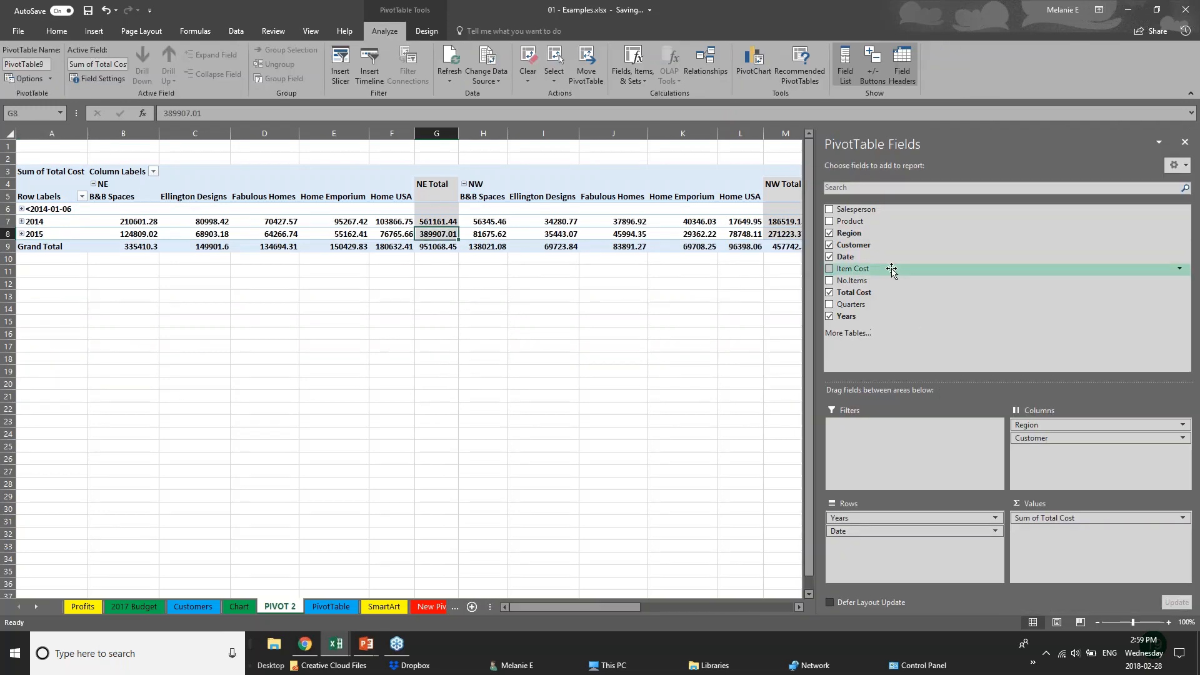
{"action": "left_click", "coordinate": [829, 244]}
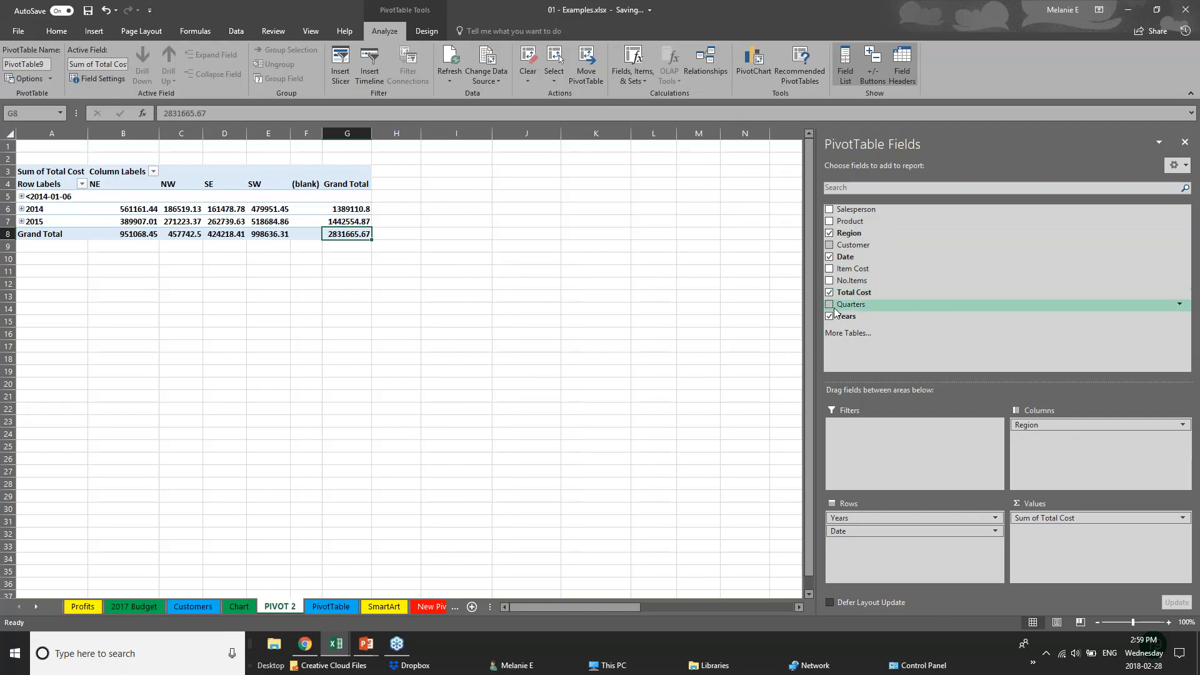
{"action": "left_click", "coordinate": [829, 256]}
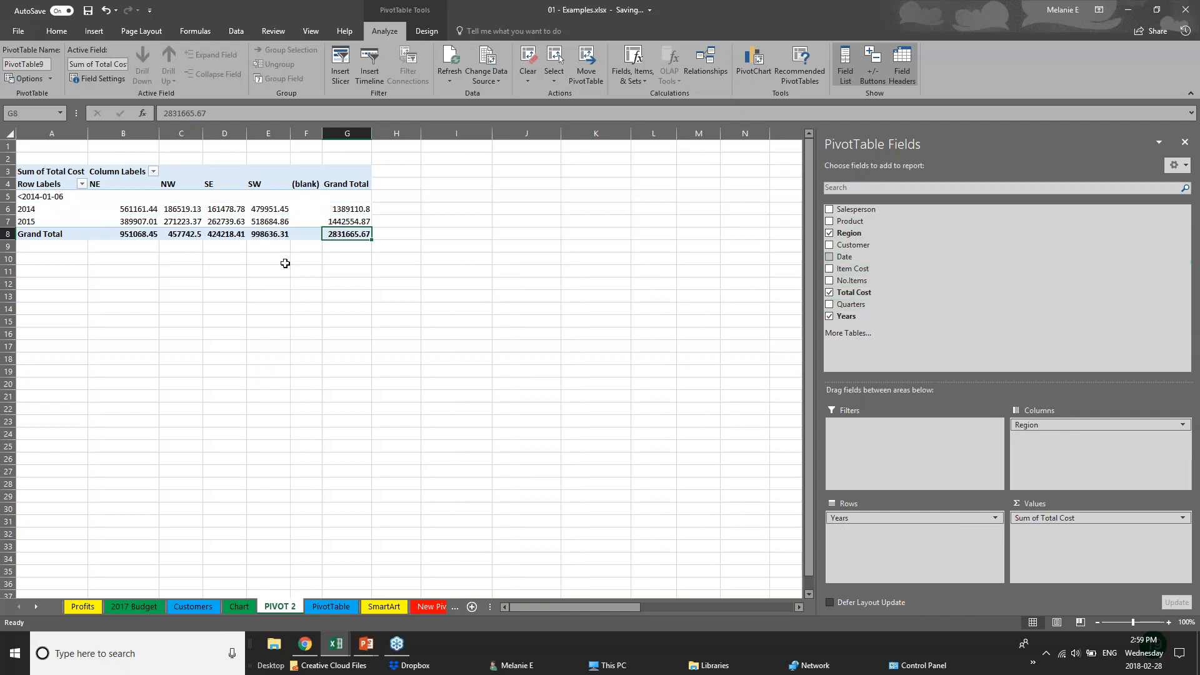
{"action": "left_click", "coordinate": [80, 271]}
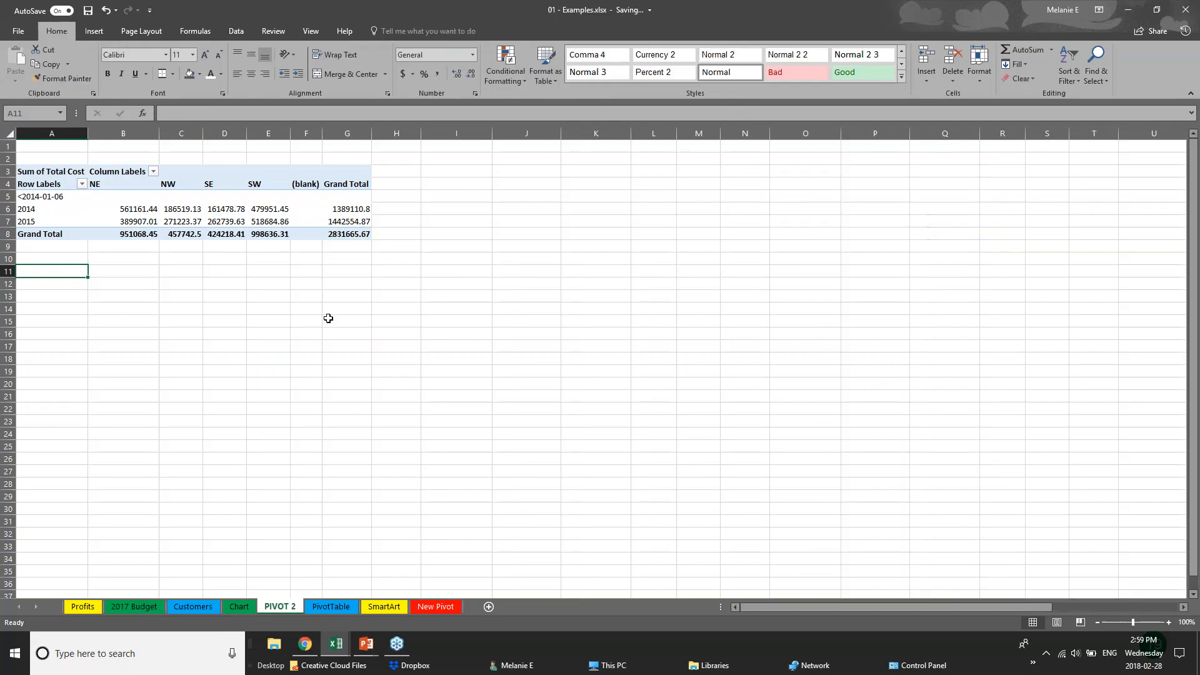
{"action": "left_click", "coordinate": [191, 230]}
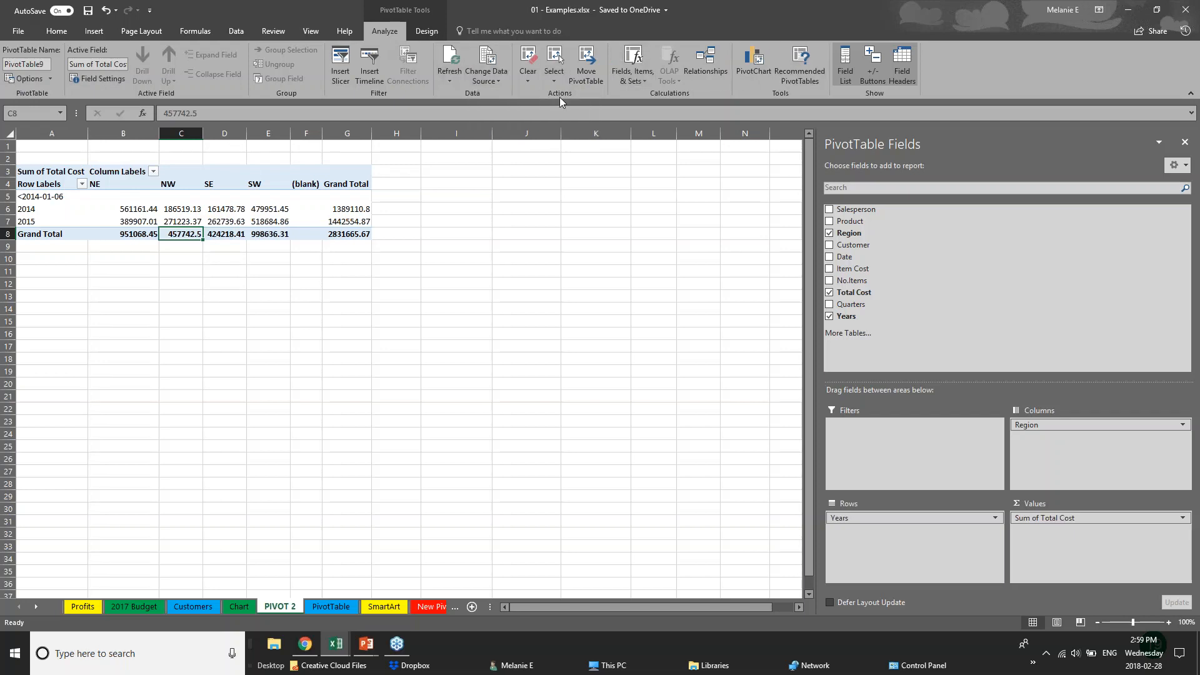
Insert a clustered column PivotChart from the pivot table and move it beside the table
{"action": "left_click", "coordinate": [761, 73]}
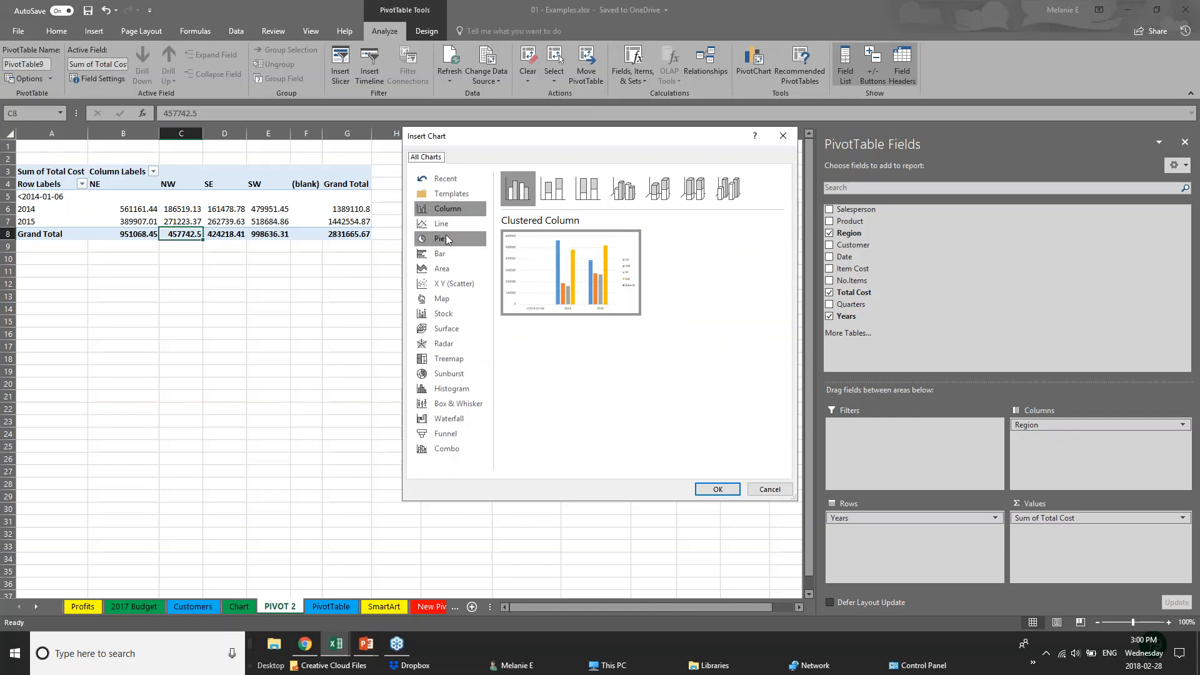
{"action": "left_click", "coordinate": [717, 489]}
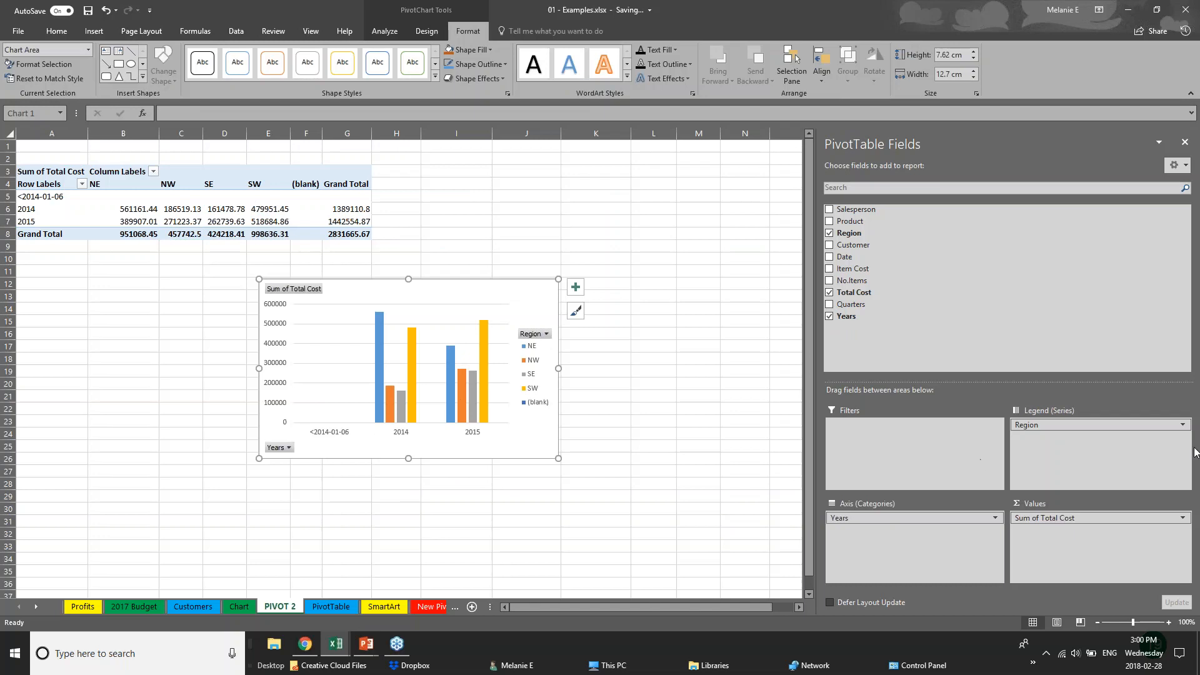
{"action": "left_click_drag", "start_coordinate": [506, 300], "coordinate": [691, 171]}
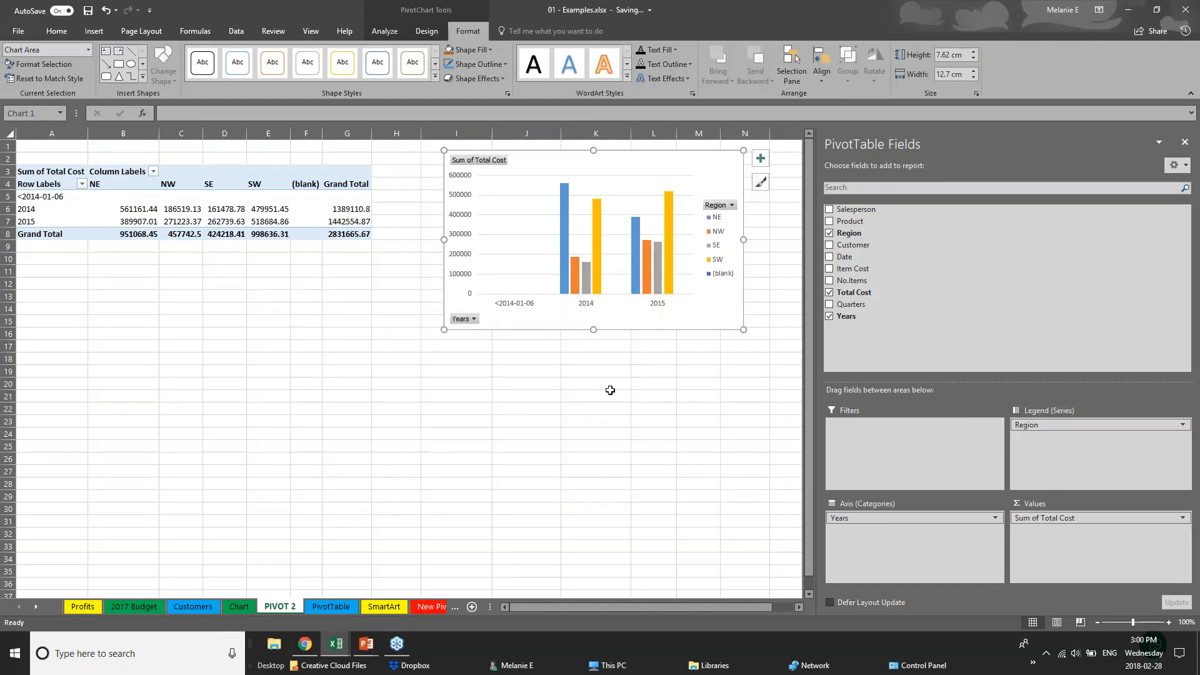
Add Product and Customer to the chart's axis, then move Customer into the legend series
{"action": "left_click", "coordinate": [920, 518]}
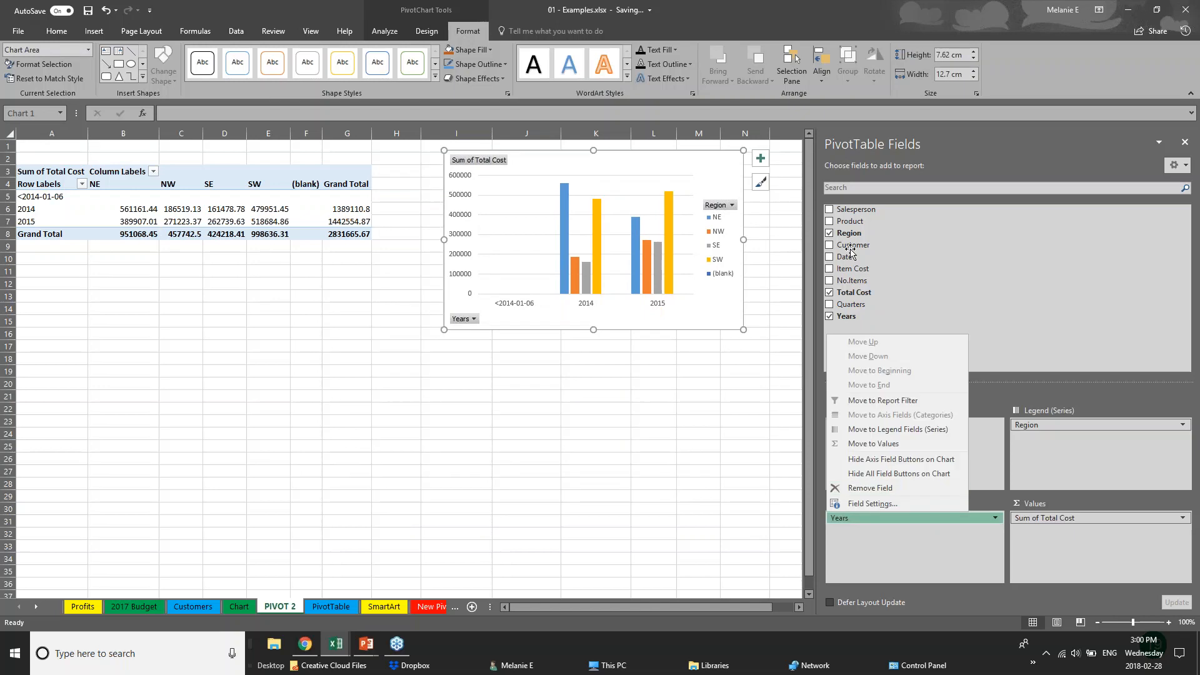
{"action": "left_click", "coordinate": [830, 222]}
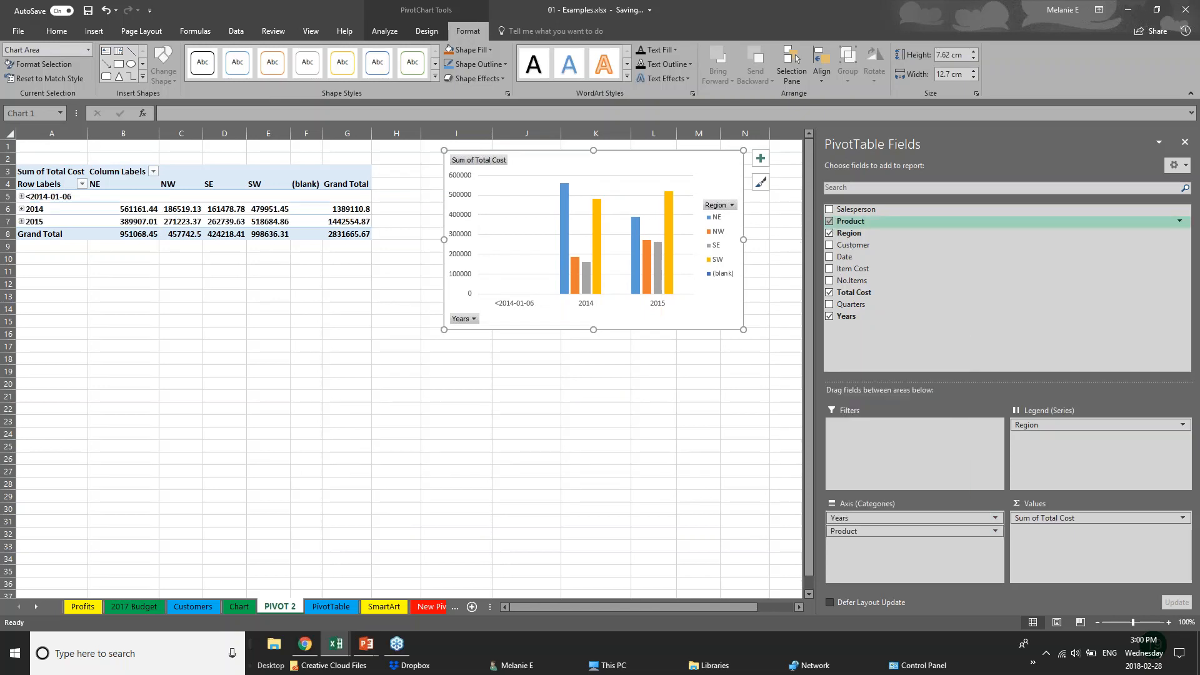
{"action": "left_click", "coordinate": [829, 245]}
{"action": "left_click", "coordinate": [550, 320]}
{"action": "left_click", "coordinate": [550, 320]}
{"action": "left_click", "coordinate": [554, 320]}
{"action": "left_click", "coordinate": [781, 450]}
{"action": "left_click_drag", "start_coordinate": [900, 544], "coordinate": [1050, 439]}
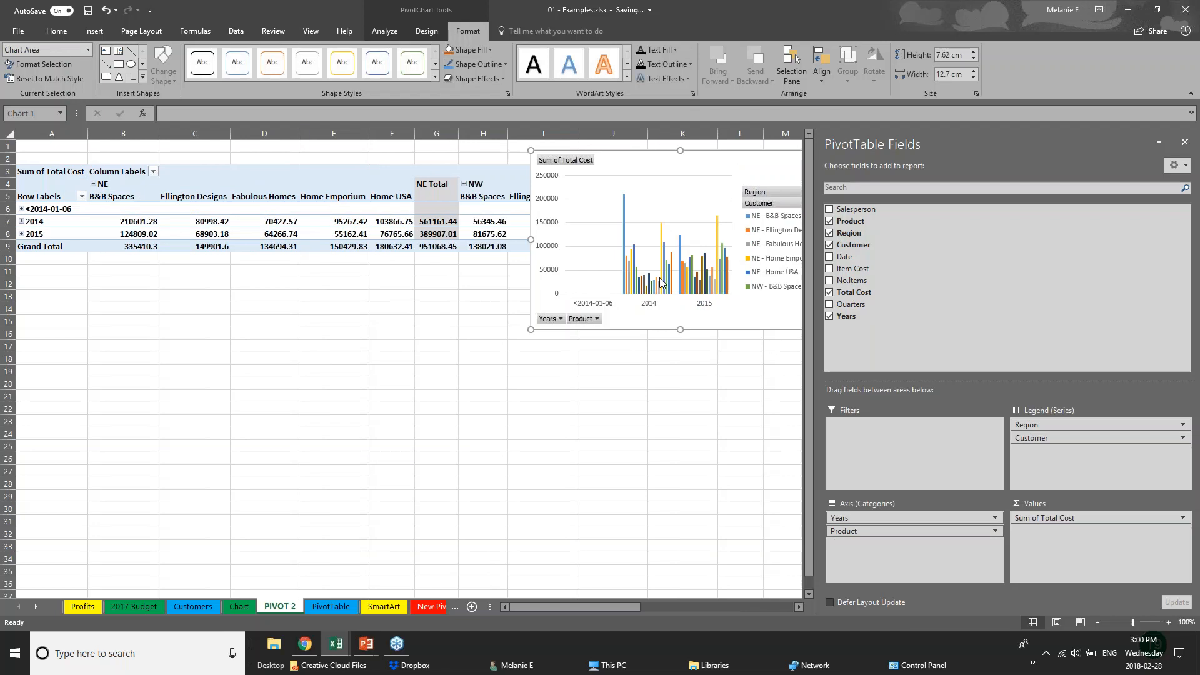
Move the chart below the pivot table, putting Region on the axis and Product in the legend
{"action": "left_click_drag", "start_coordinate": [752, 167], "coordinate": [575, 369]}
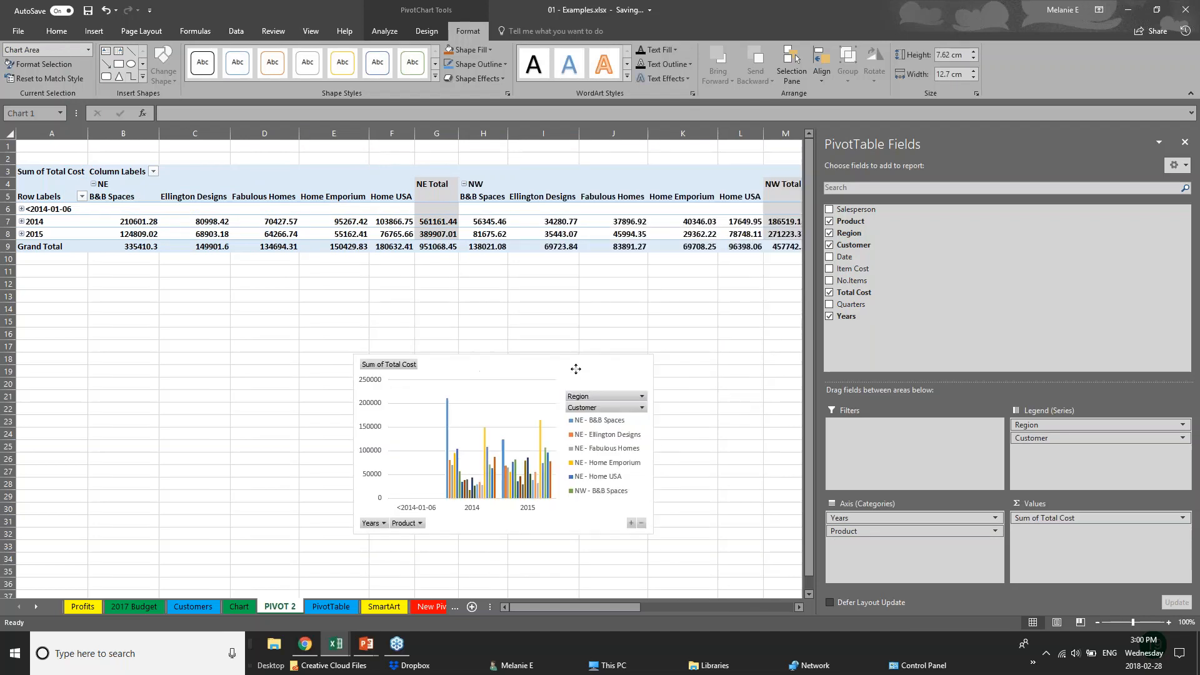
{"action": "mouse_move", "coordinate": [1045, 425]}
{"action": "left_mouse_down"}
{"action": "mouse_move", "coordinate": [898, 542]}
{"action": "mouse_move", "coordinate": [1046, 440]}
{"action": "left_mouse_up"}
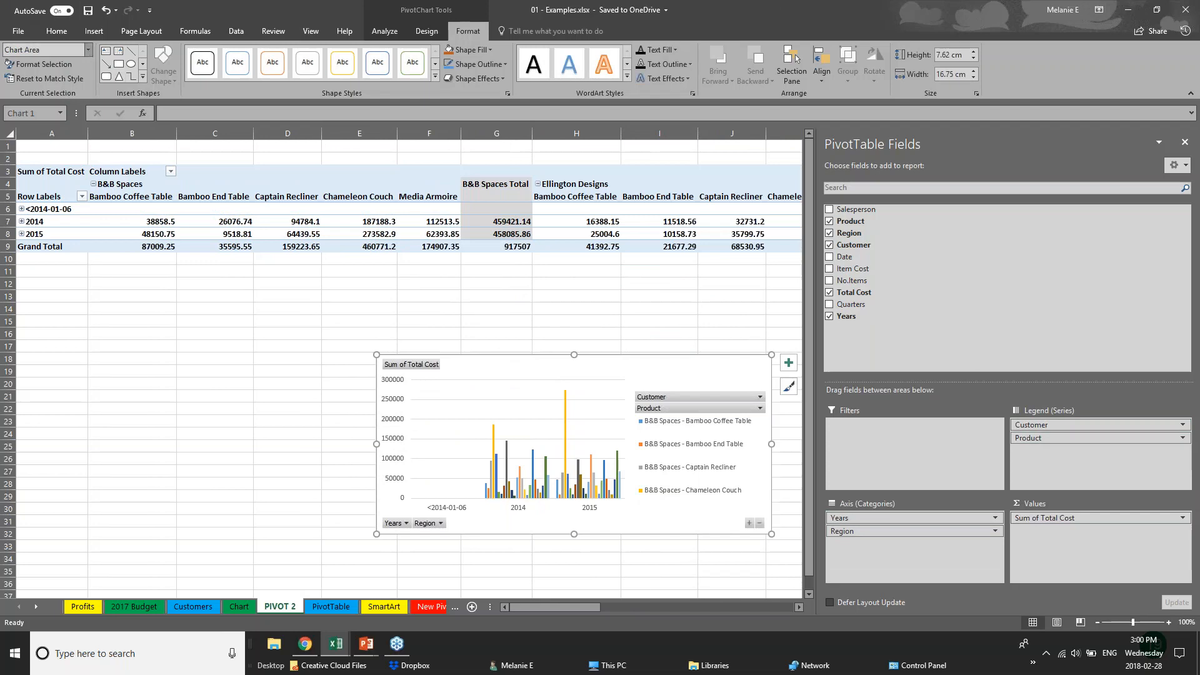
{"action": "left_click", "coordinate": [93, 31]}
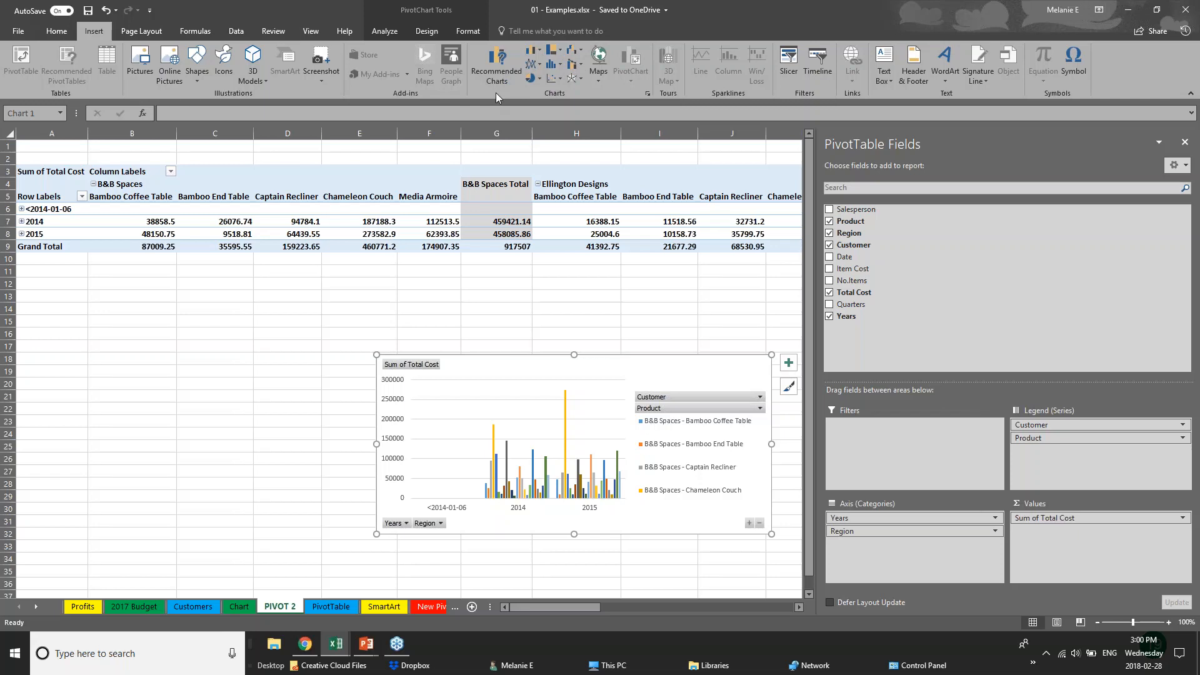
{"action": "left_click", "coordinate": [345, 372]}
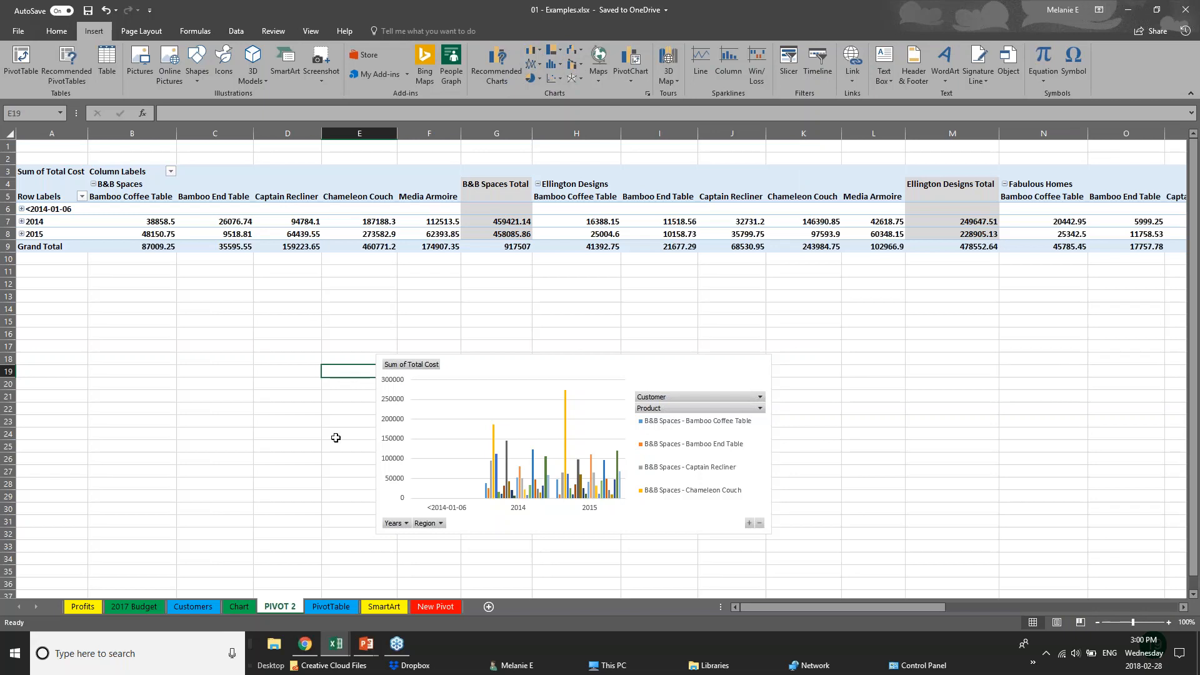
Return to the running PowerPoint slide show and advance to the Thank you slide
{"action": "left_click", "coordinate": [367, 648]}
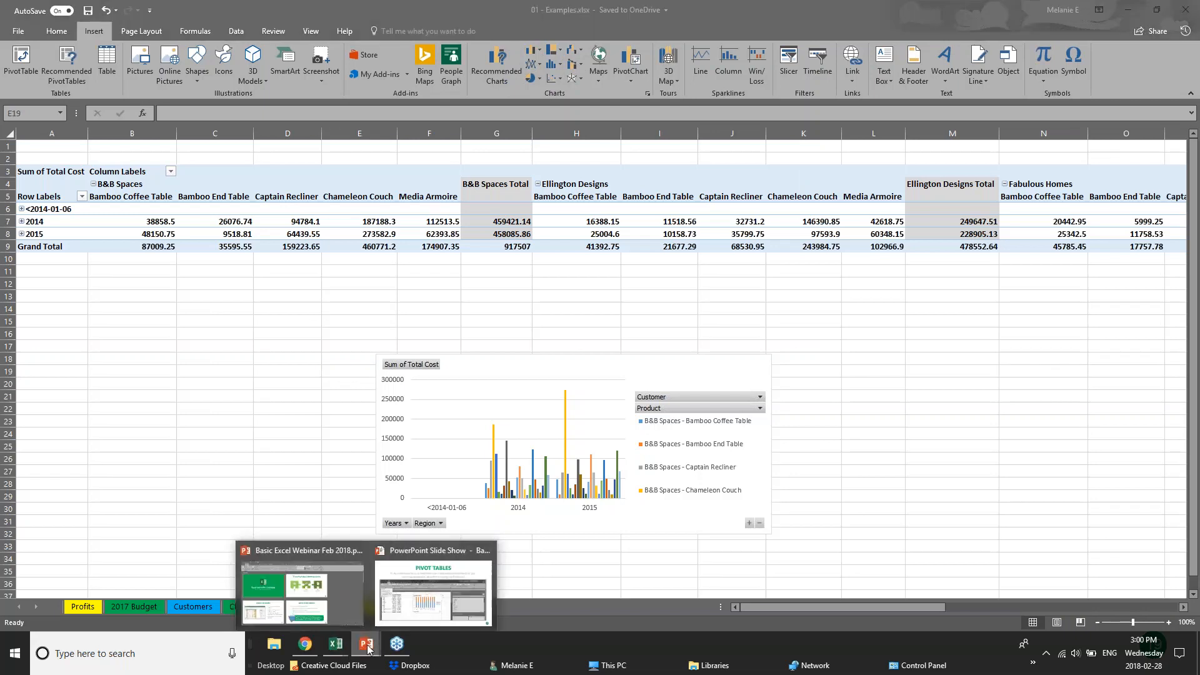
{"action": "left_click", "coordinate": [431, 604]}
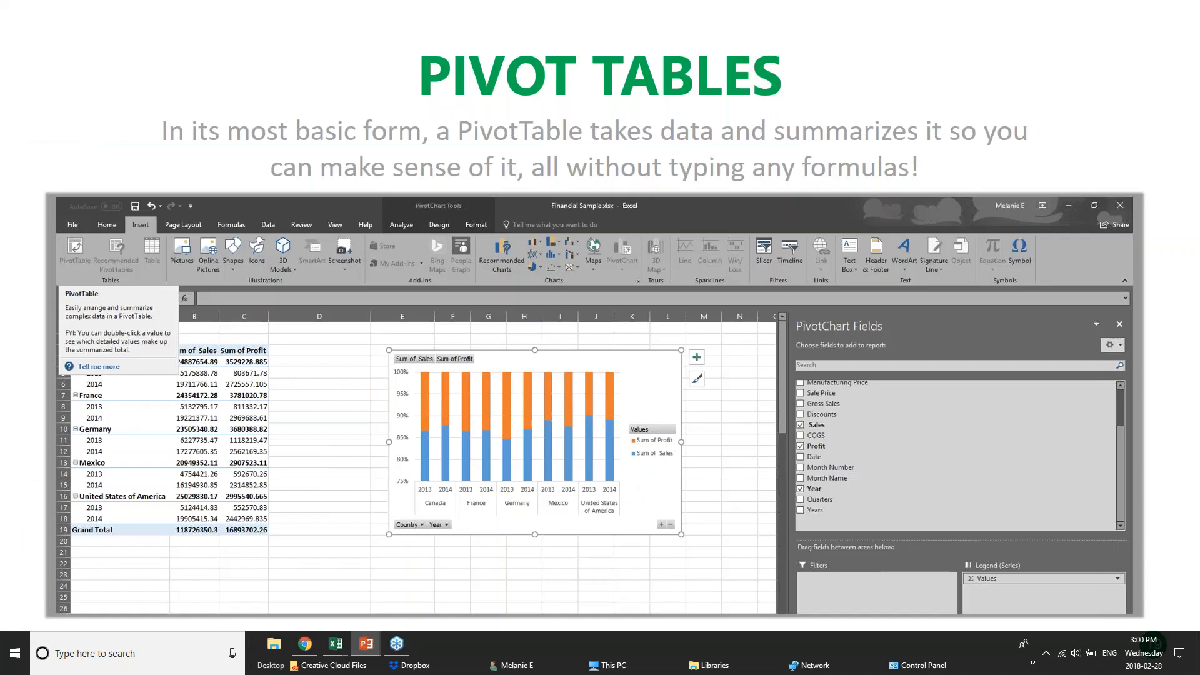
{"action": "key", "text": "Right"}
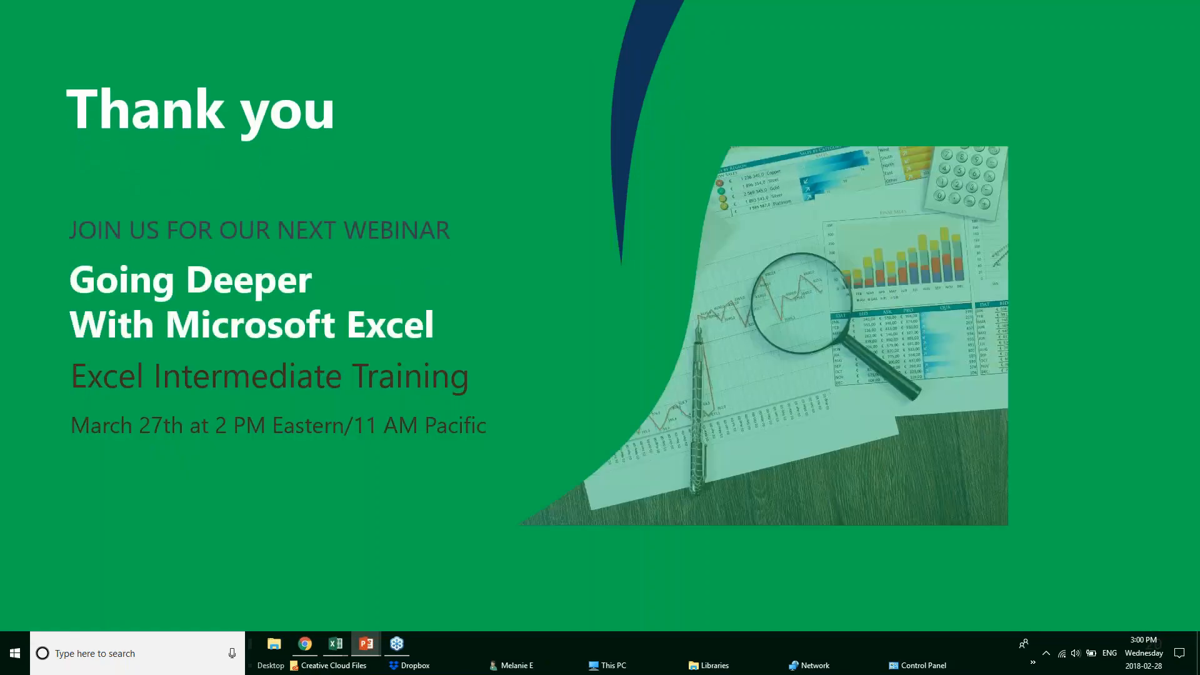